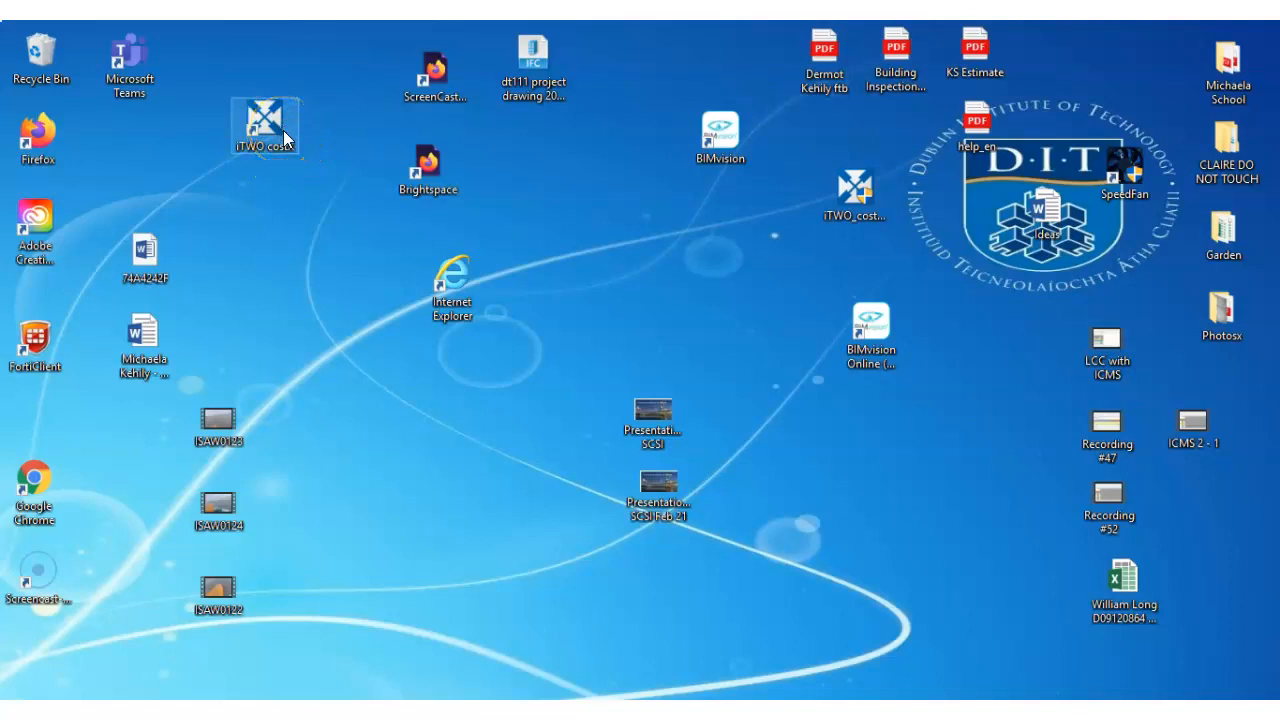
- Launch iTWO costX from the desktop and dismiss the building selection without choosing a building
{"action": "left_click", "coordinate": [249, 337]}
{"action": "left_click", "coordinate": [277, 120]}
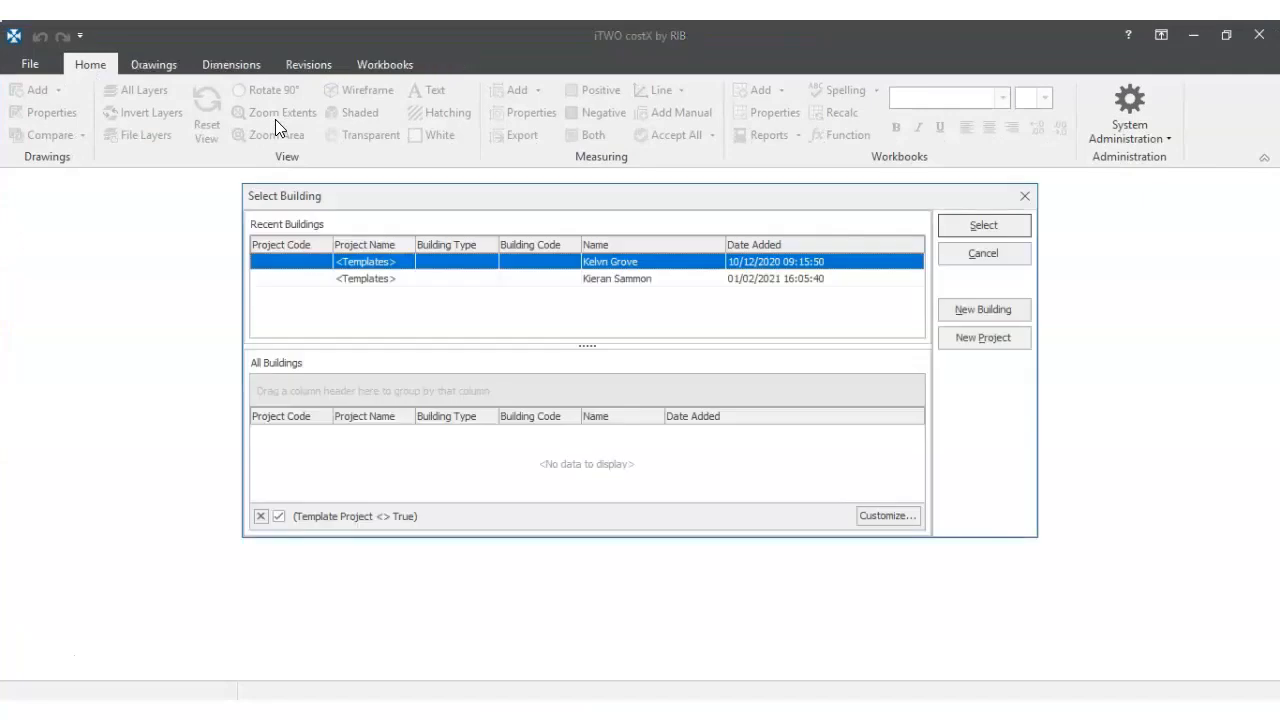
{"action": "left_click", "coordinate": [1027, 196]}
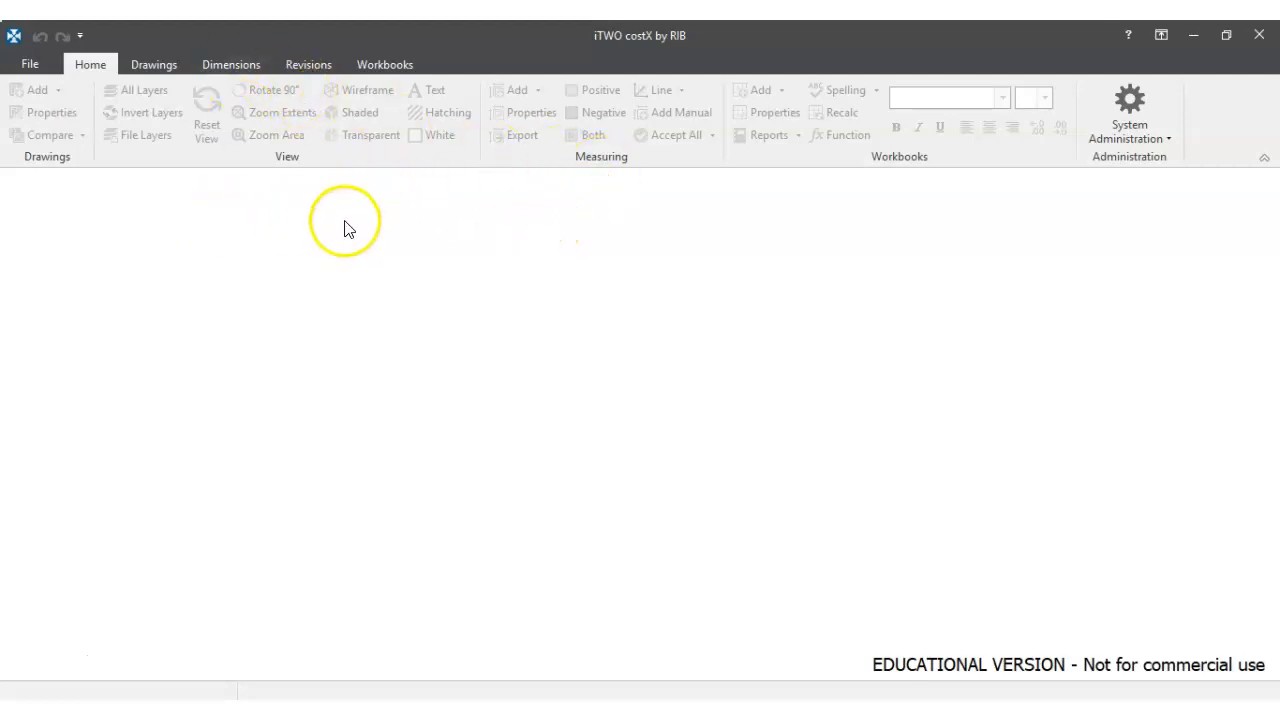
- Start an import of iTWO costX data from the exchange file Warehouse 05 Workbooks in the Cost X EXF folder
{"action": "left_click", "coordinate": [31, 63]}
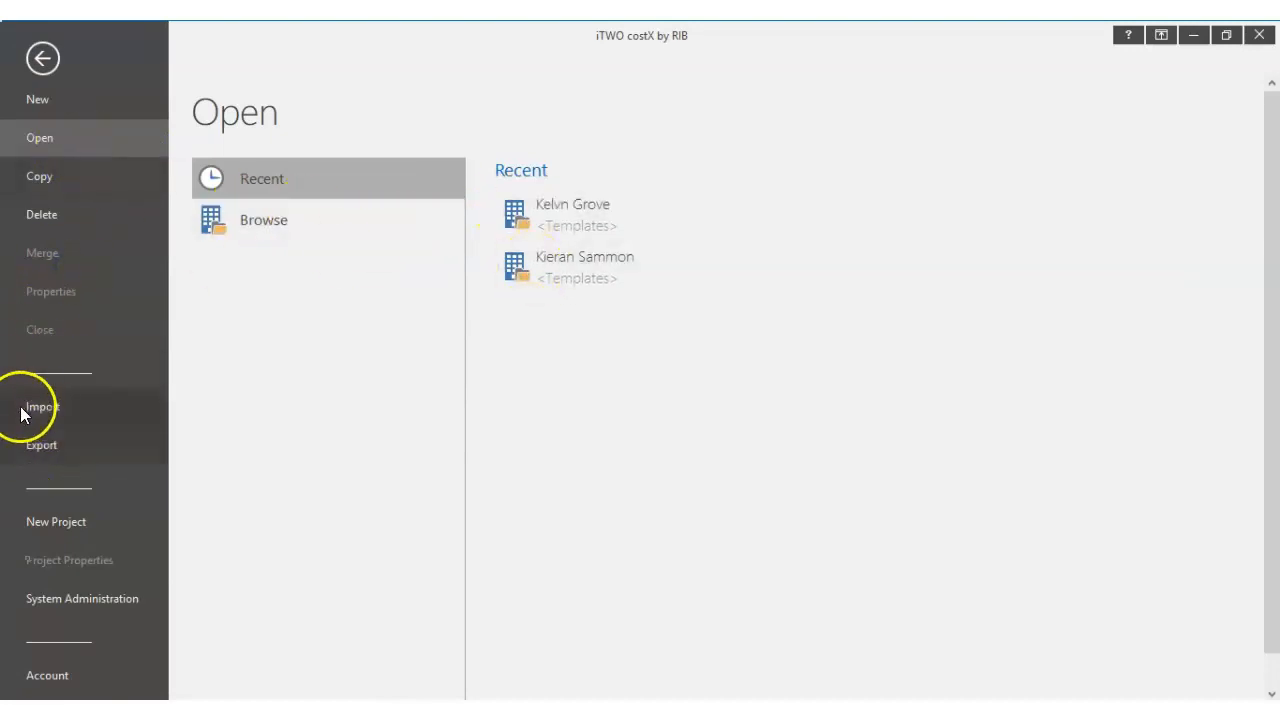
{"action": "left_click", "coordinate": [110, 406]}
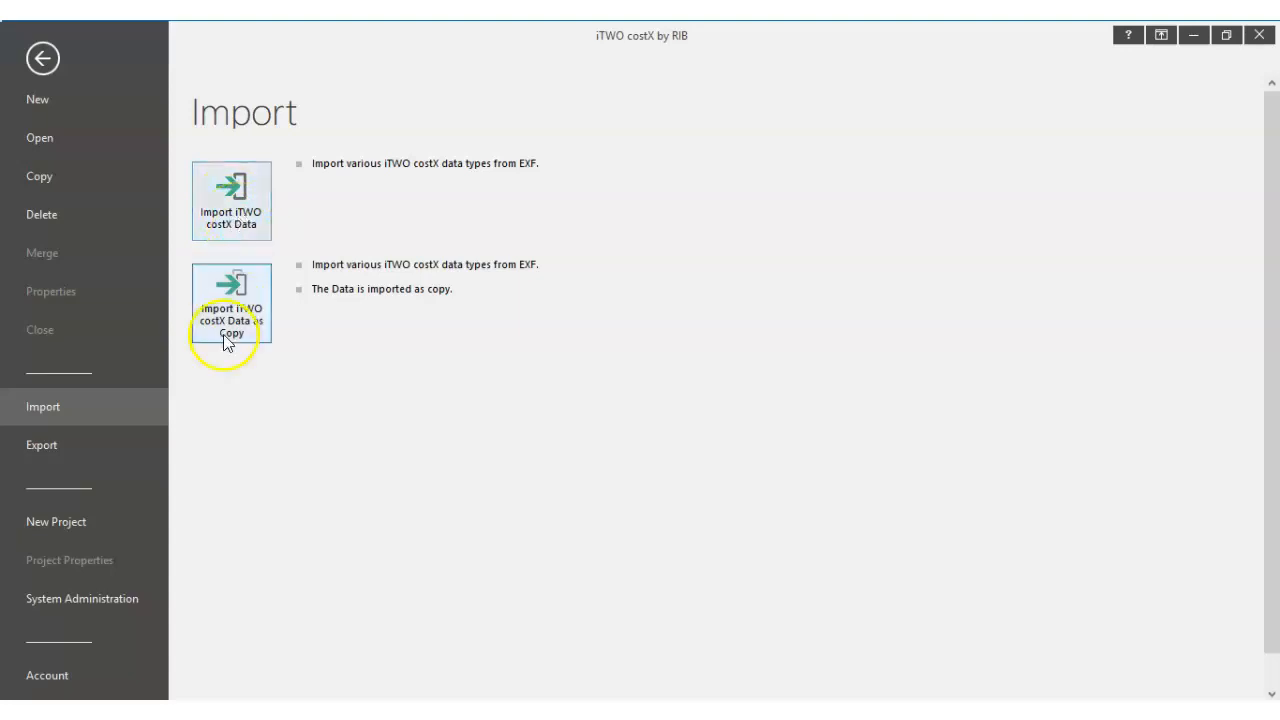
{"action": "left_click", "coordinate": [230, 200]}
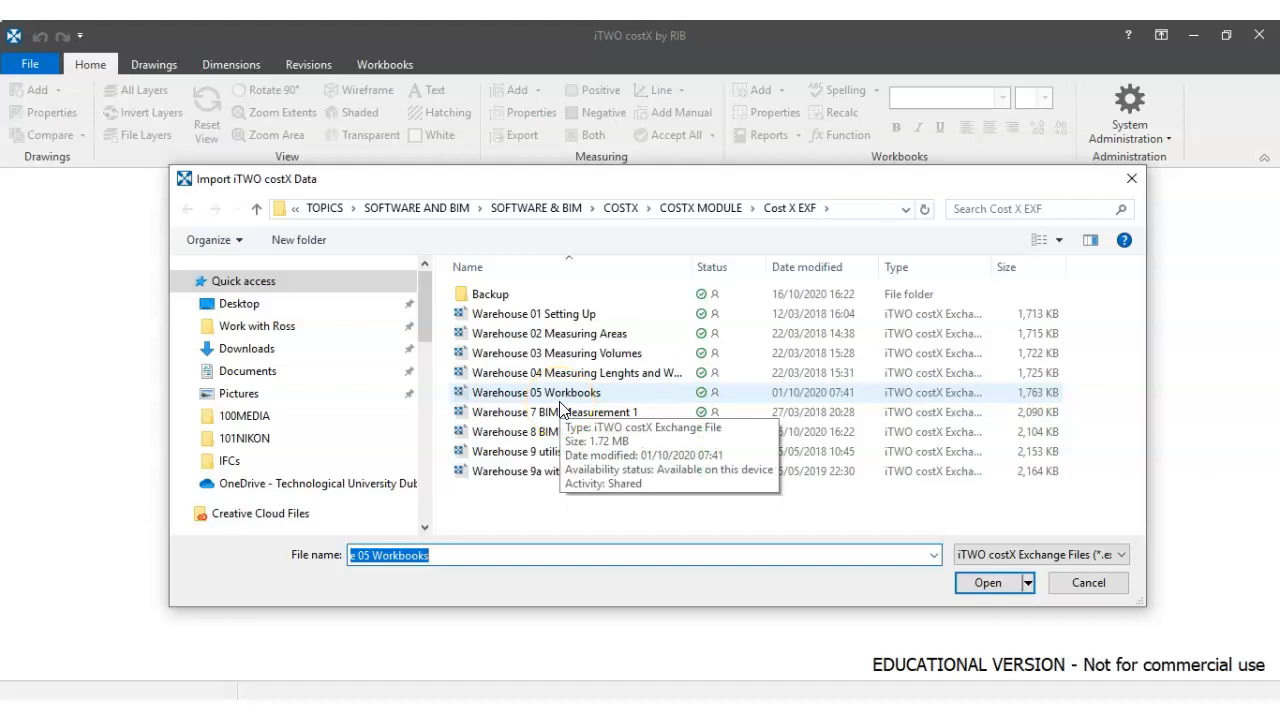
{"action": "left_click", "coordinate": [522, 399]}
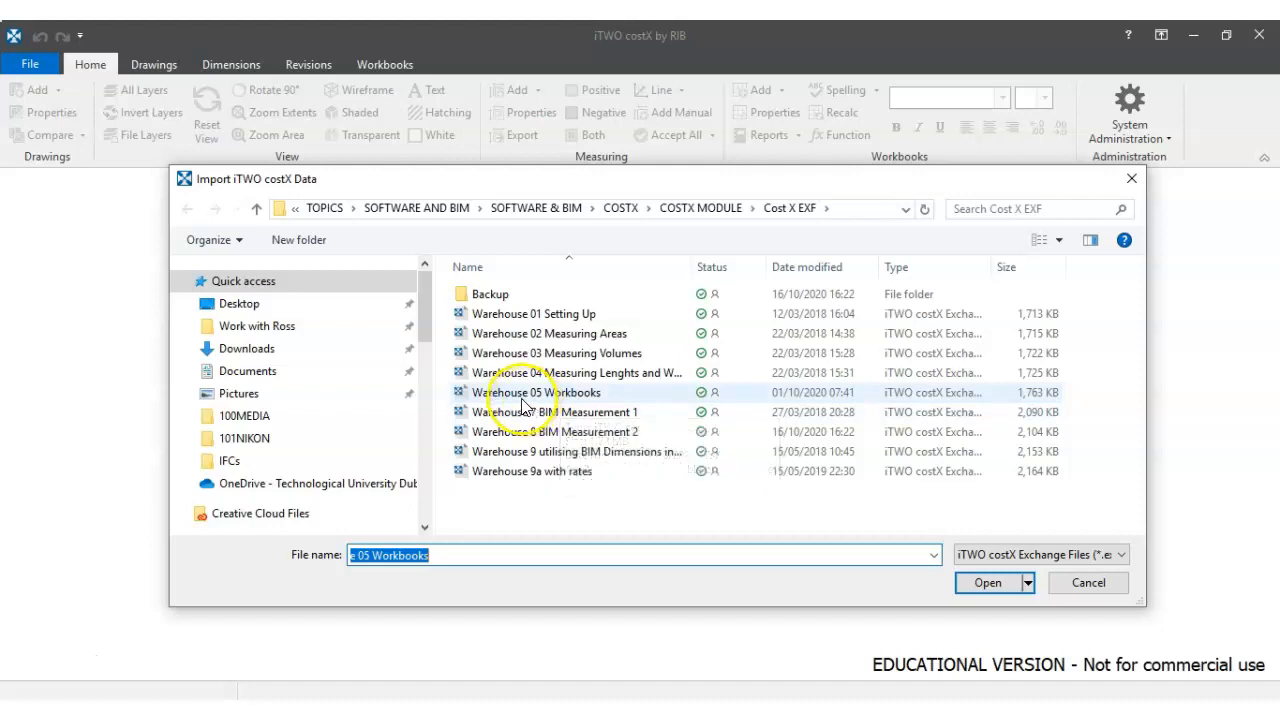
{"action": "left_click", "coordinate": [522, 399]}
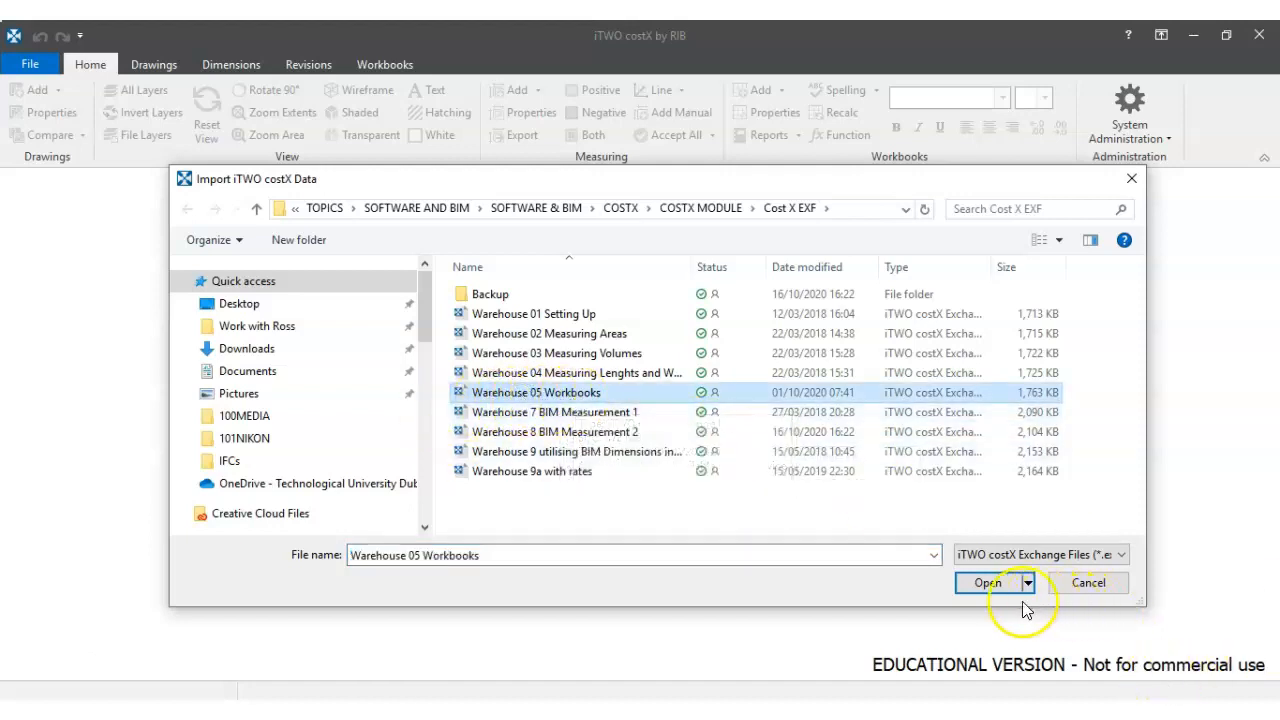
{"action": "left_click", "coordinate": [986, 581]}
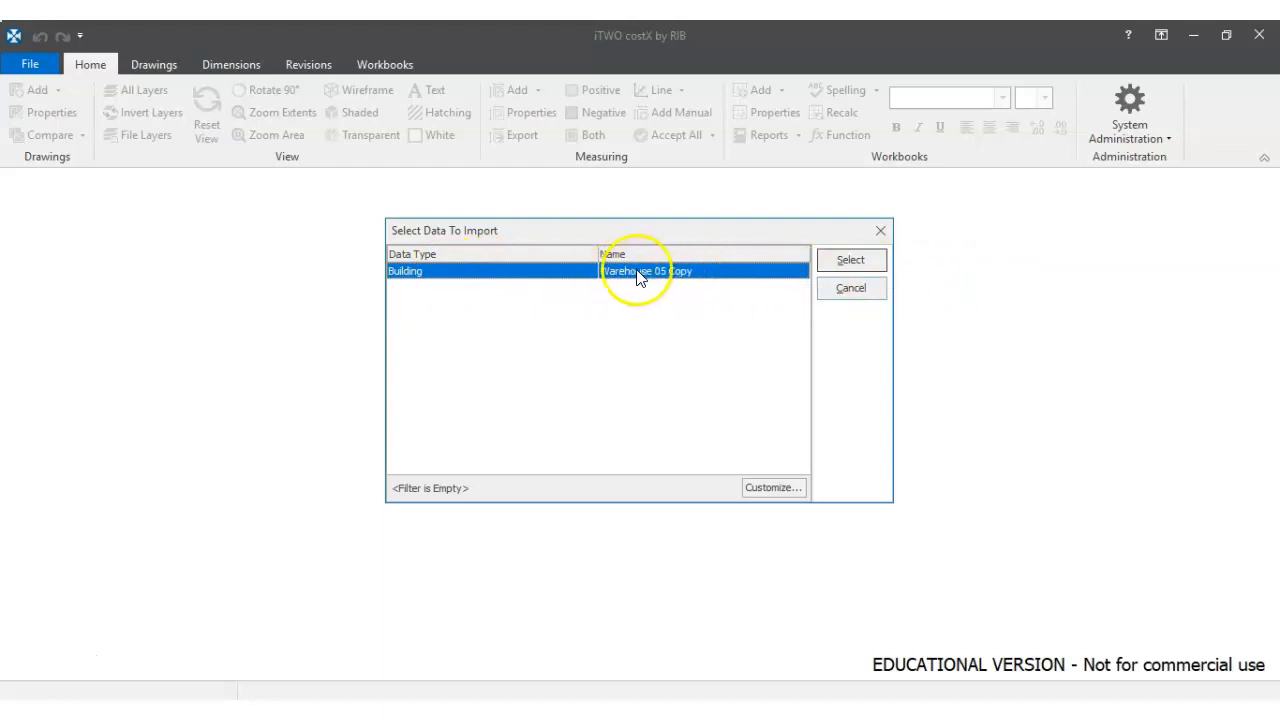
- Import the Warehouse 05 Copy building without picking a project, extracting its drawing files to the Downloads folder
{"action": "left_click", "coordinate": [846, 262]}
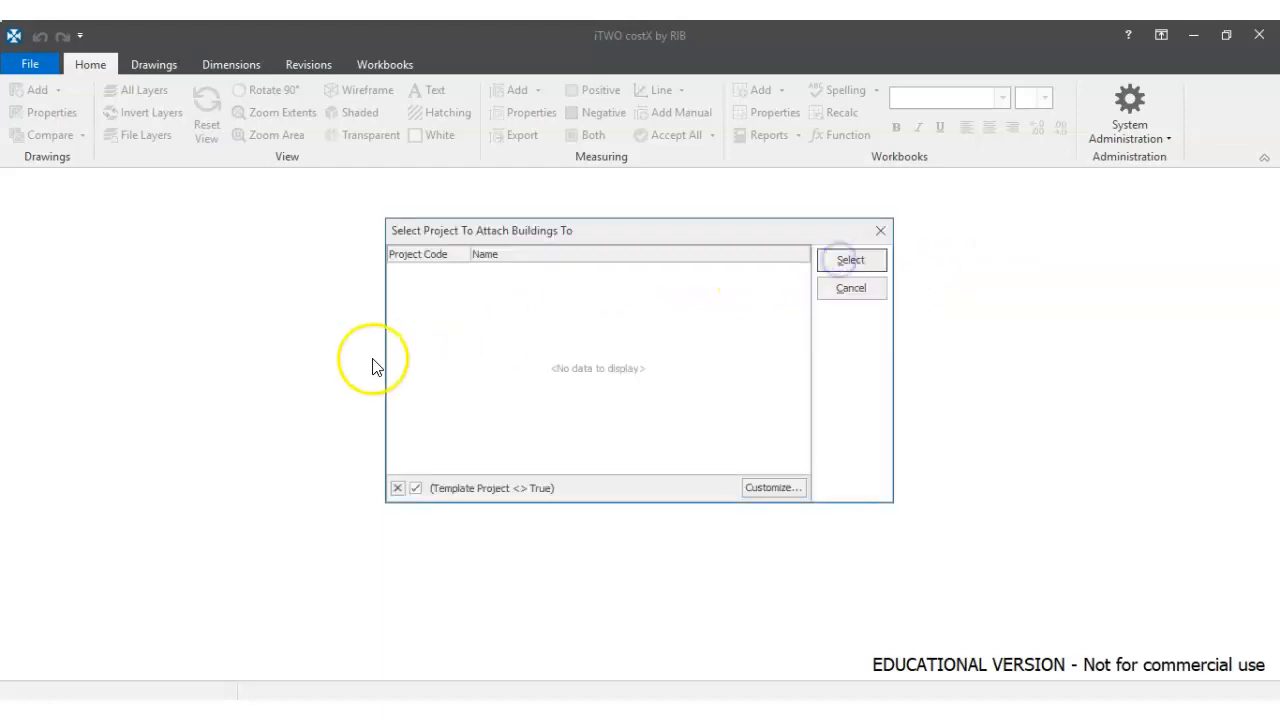
{"action": "left_click", "coordinate": [864, 272]}
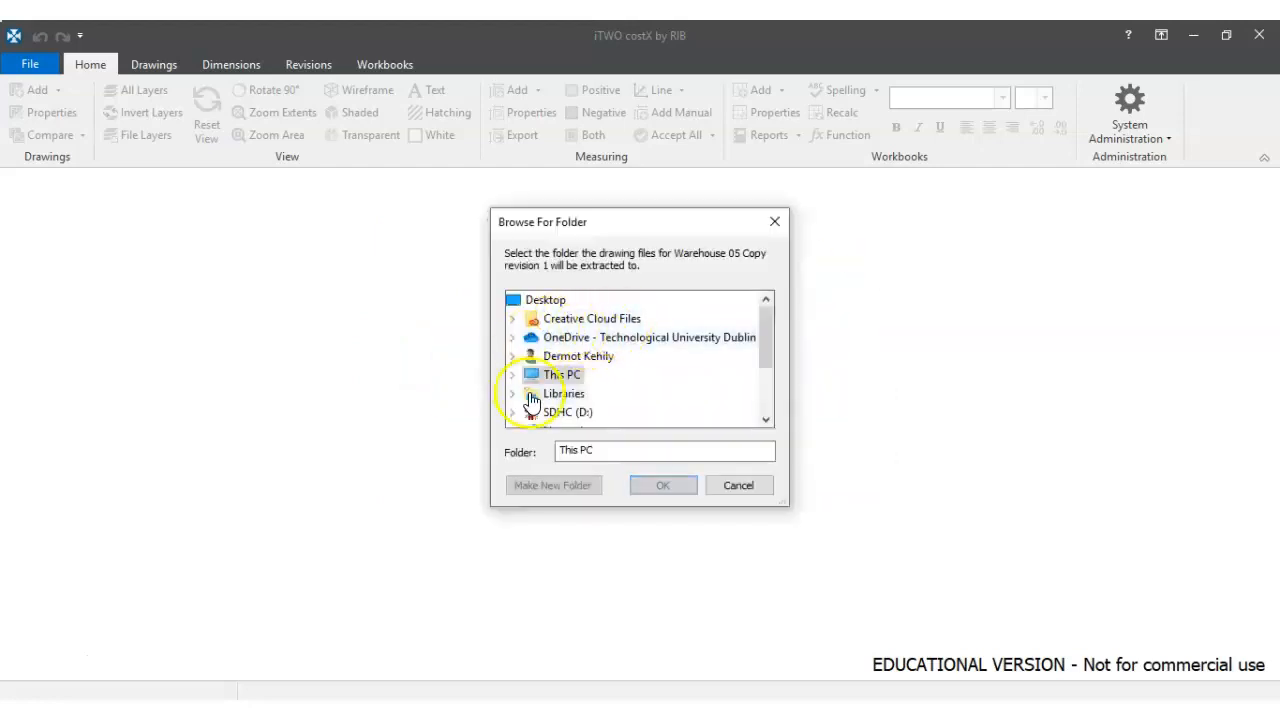
{"action": "mouse_move", "coordinate": [763, 345]}
{"action": "left_mouse_down"}
{"action": "mouse_move", "coordinate": [760, 366]}
{"action": "mouse_move", "coordinate": [763, 342]}
{"action": "mouse_move", "coordinate": [768, 354]}
{"action": "left_mouse_up"}
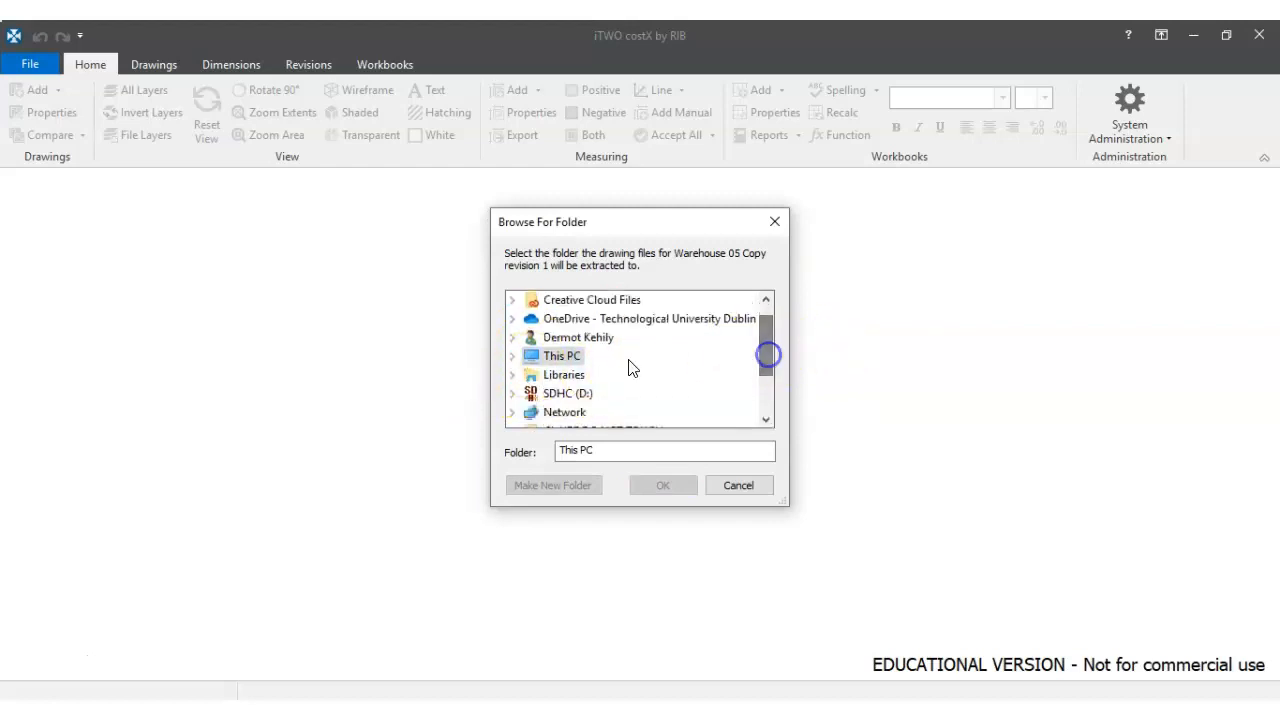
{"action": "left_click", "coordinate": [512, 356]}
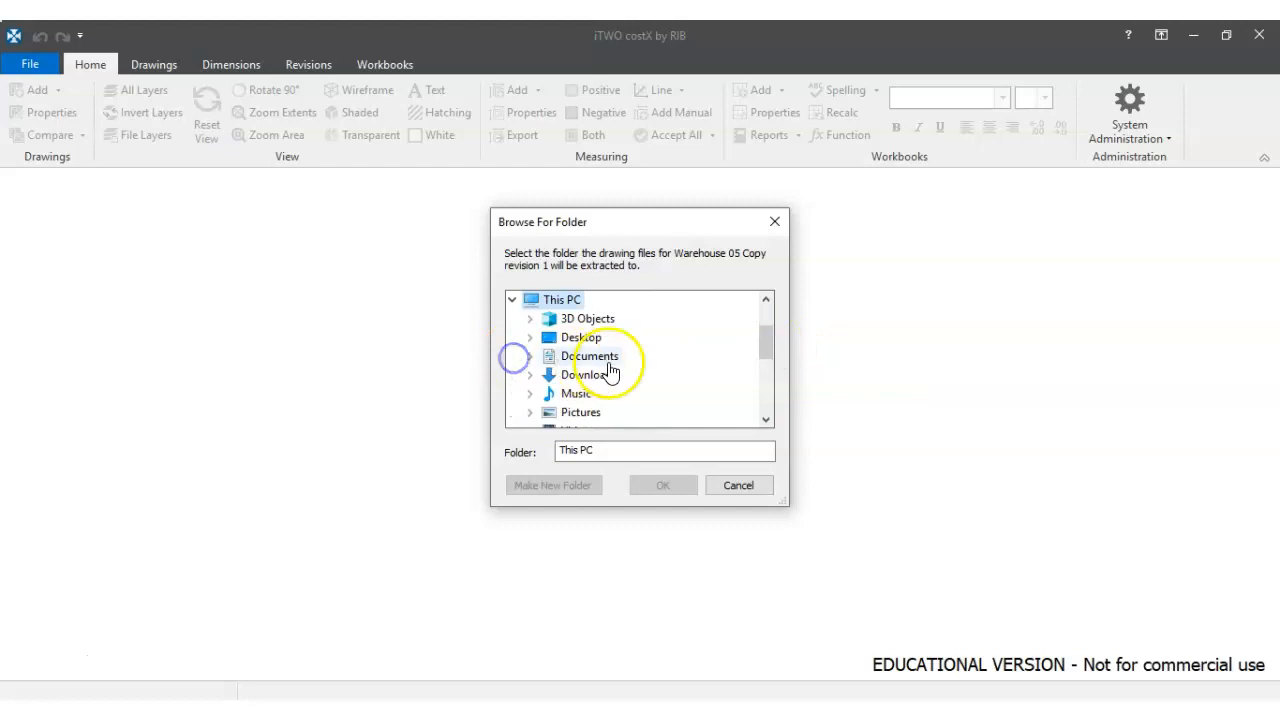
{"action": "left_click", "coordinate": [585, 375]}
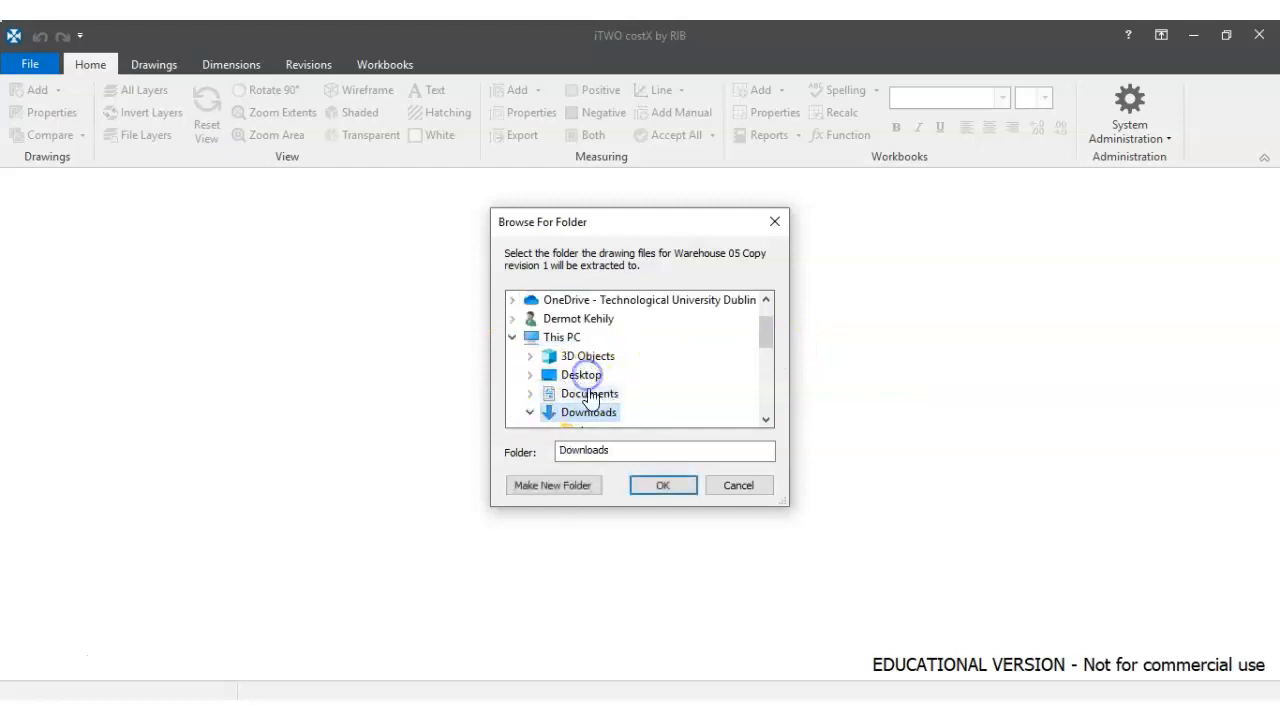
{"action": "left_click", "coordinate": [662, 486]}
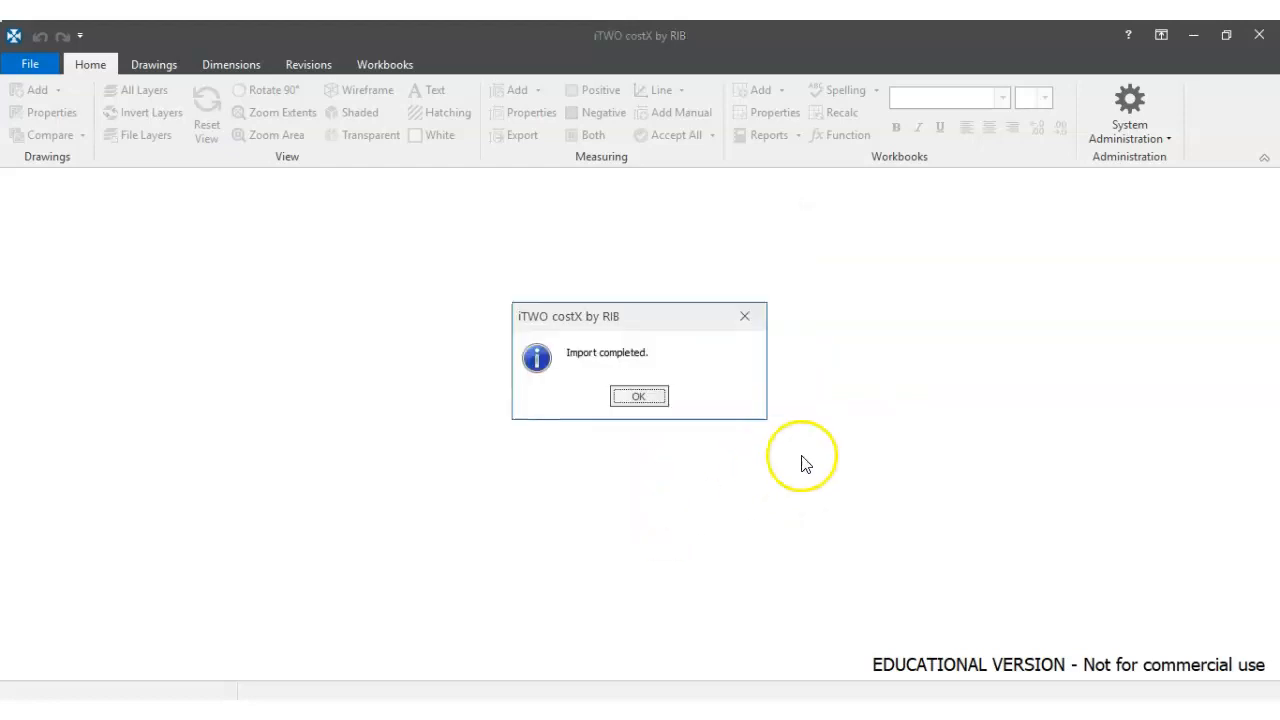
{"action": "left_click", "coordinate": [660, 398]}
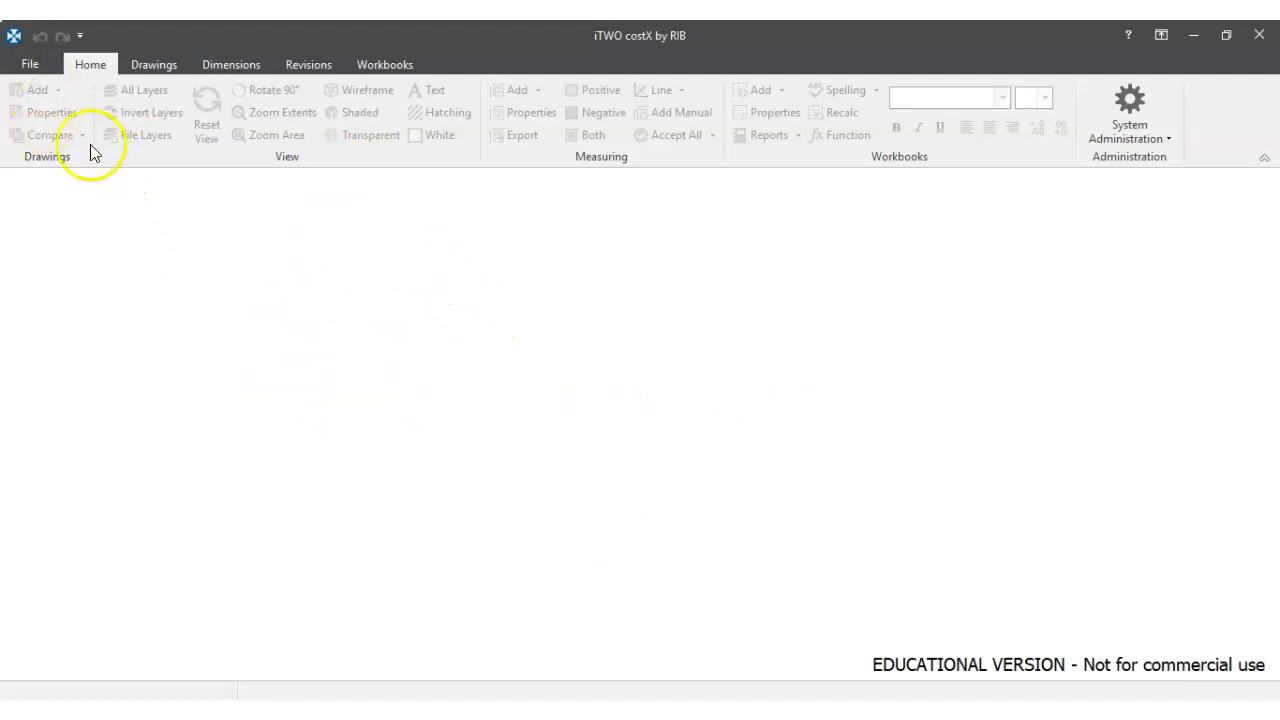
- Open the recently imported Warehouse 05 Copy building and switch to its Dimension View
{"action": "left_click", "coordinate": [32, 63]}
{"action": "left_click", "coordinate": [589, 216]}
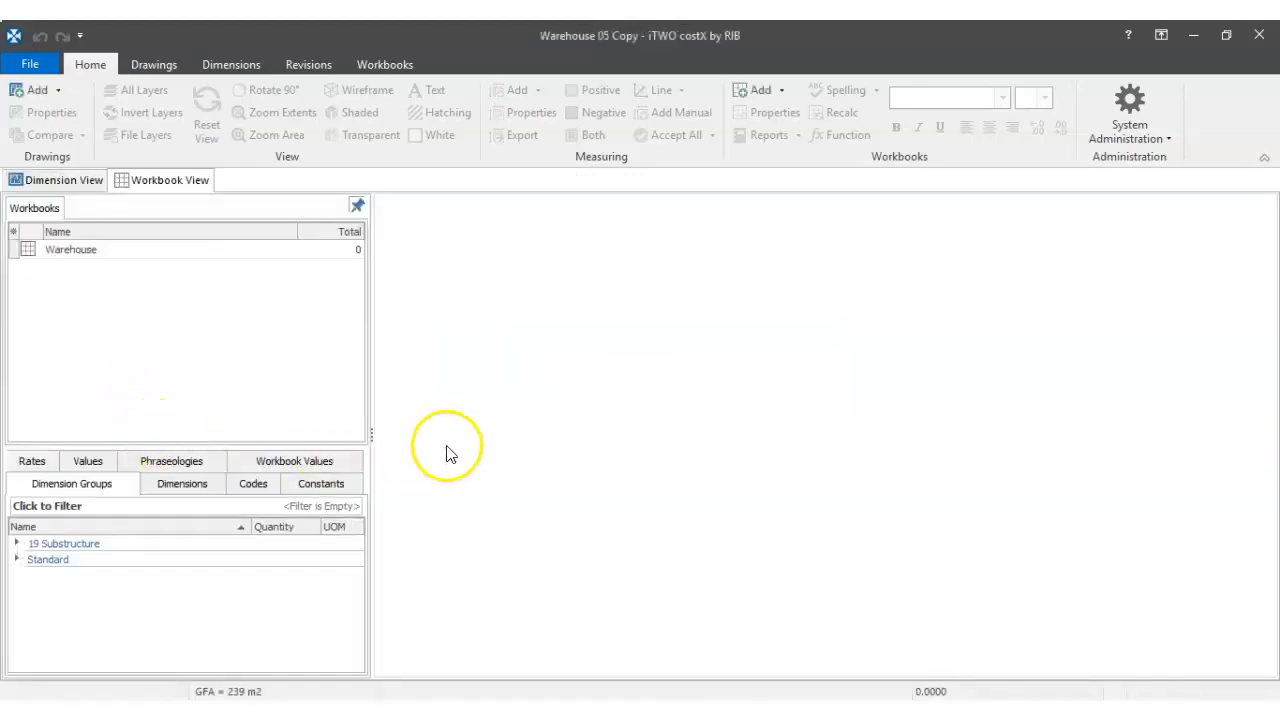
{"action": "left_click_drag", "start_coordinate": [226, 445], "coordinate": [229, 309]}
{"action": "left_click", "coordinate": [45, 179]}
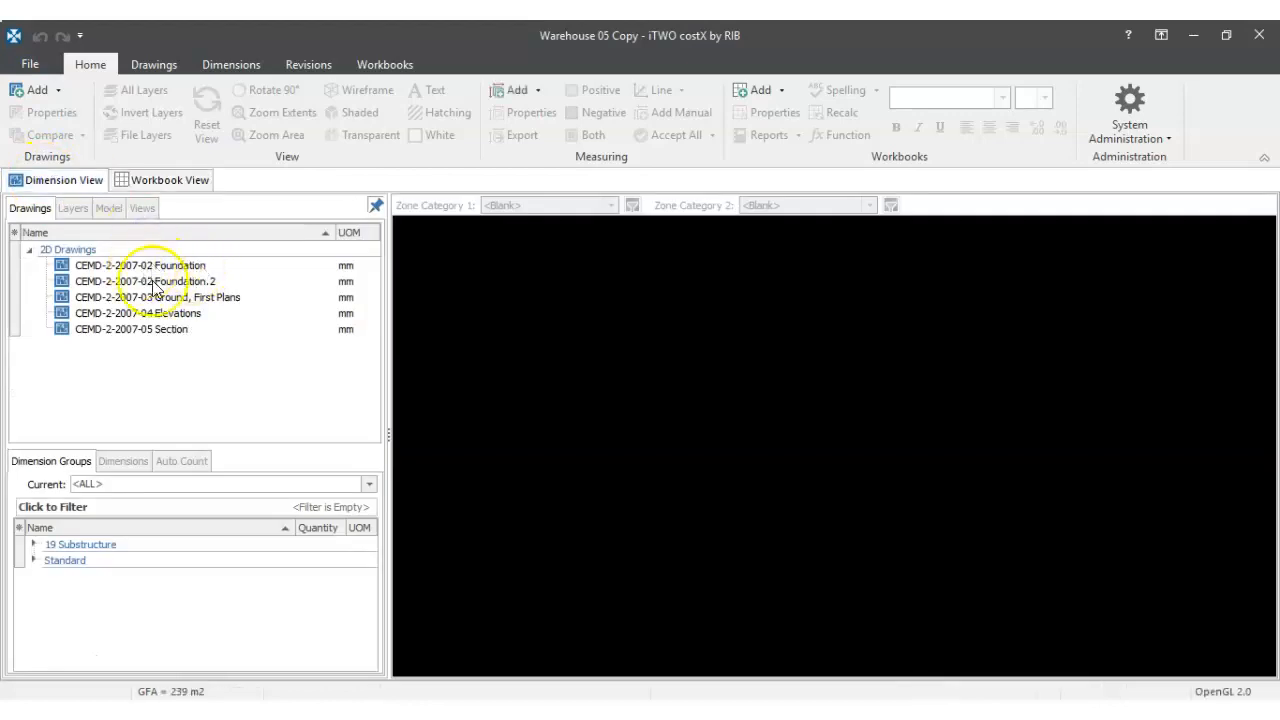
- Look through the 19 Substructure and Standard dimension groups, enlarge their list area, and collapse the groups again
{"action": "mouse_move", "coordinate": [155, 343]}
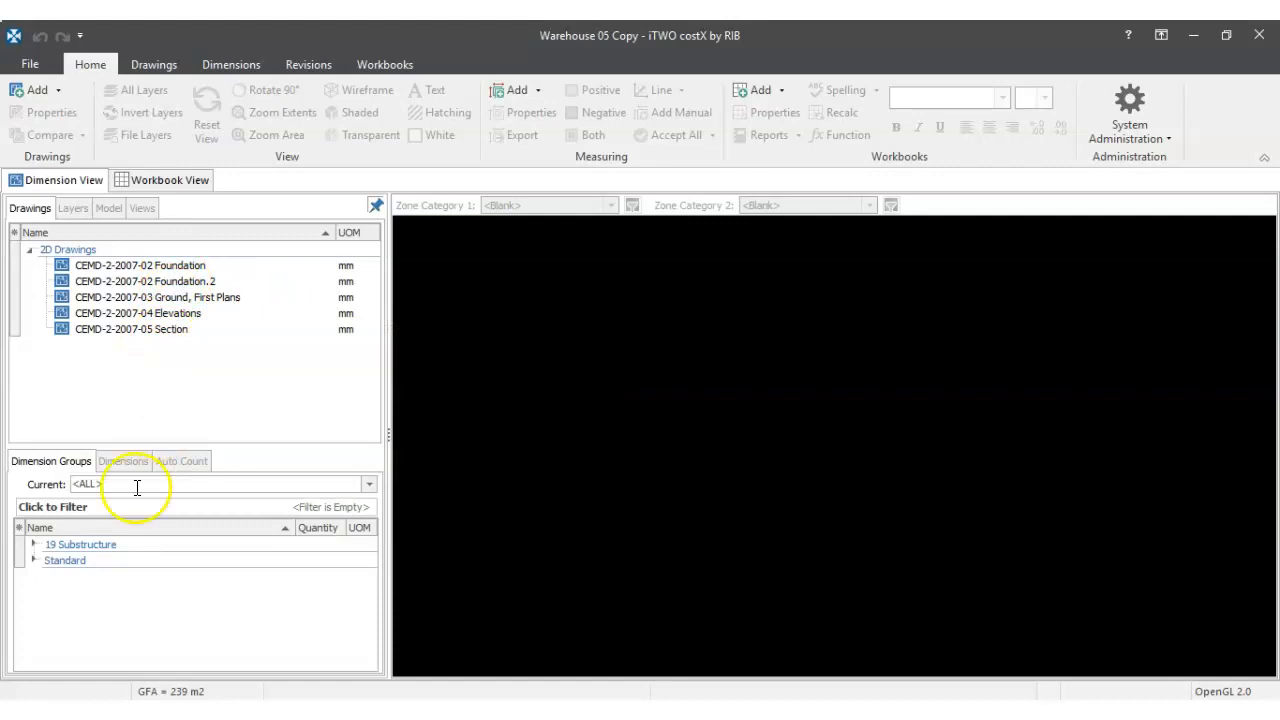
{"action": "left_click", "coordinate": [34, 545]}
{"action": "left_click_drag", "start_coordinate": [193, 444], "coordinate": [194, 361]}
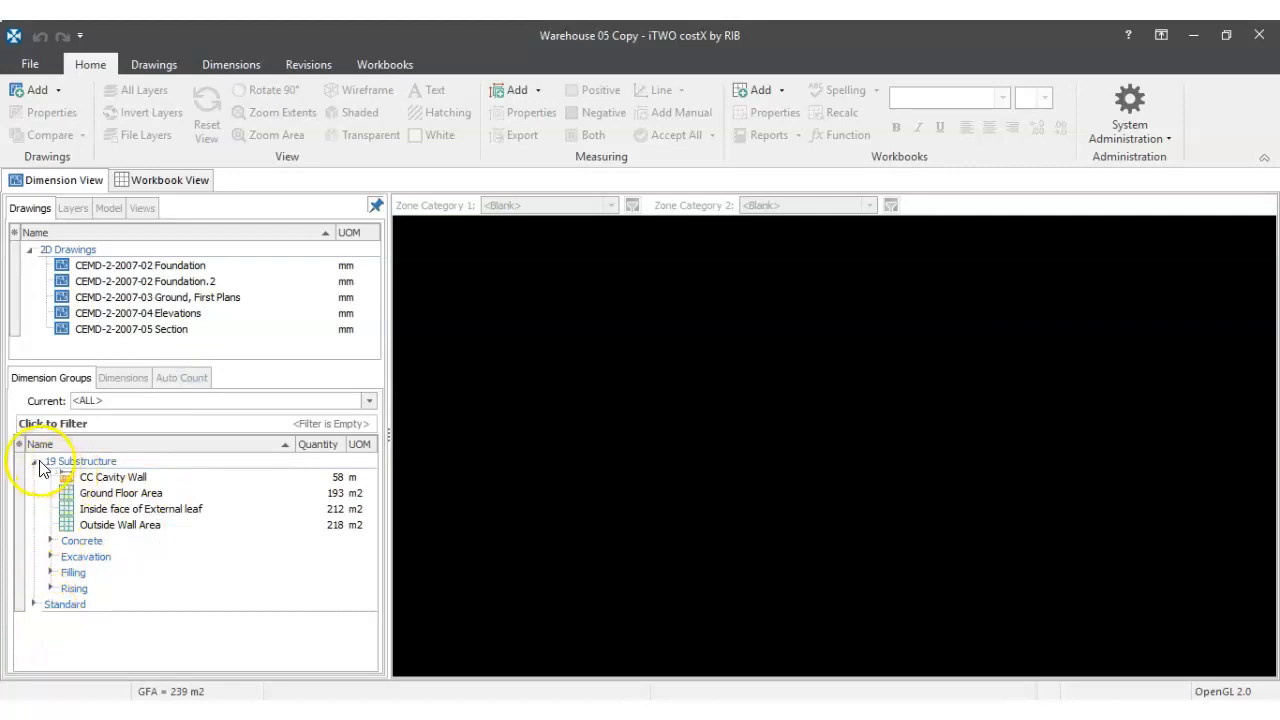
{"action": "left_click", "coordinate": [34, 604]}
{"action": "left_click", "coordinate": [34, 604]}
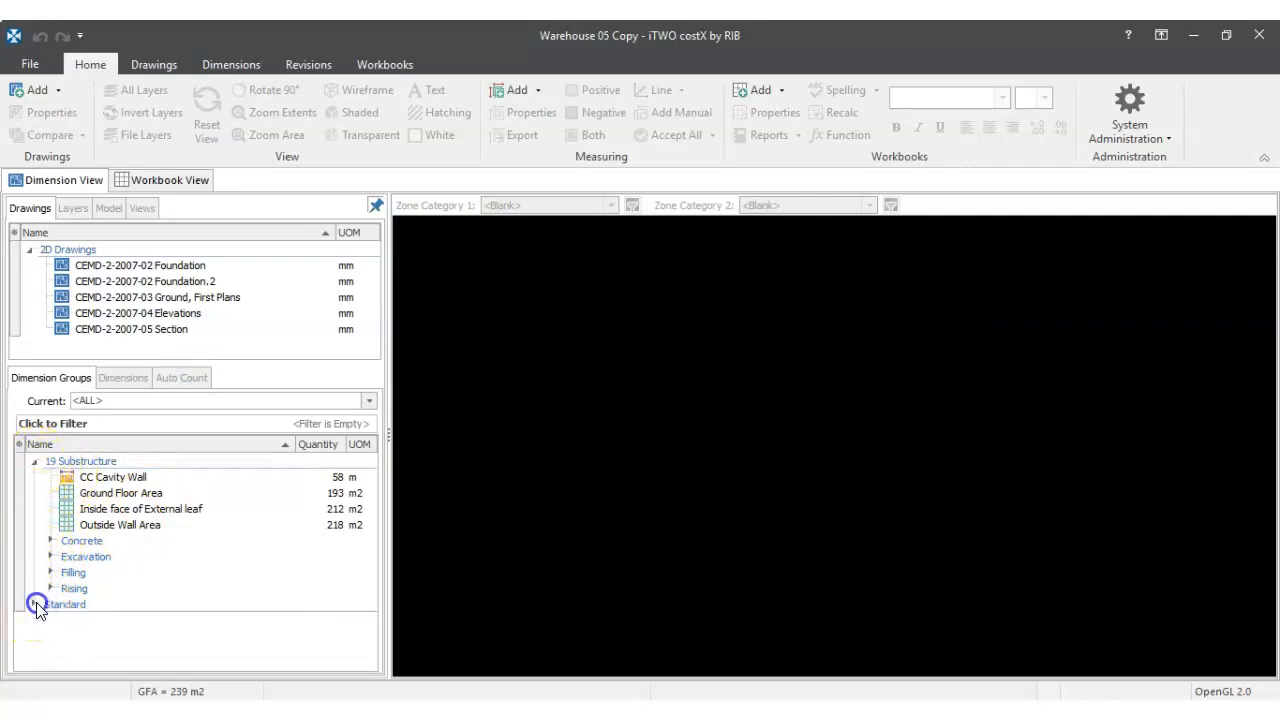
{"action": "left_click", "coordinate": [34, 461]}
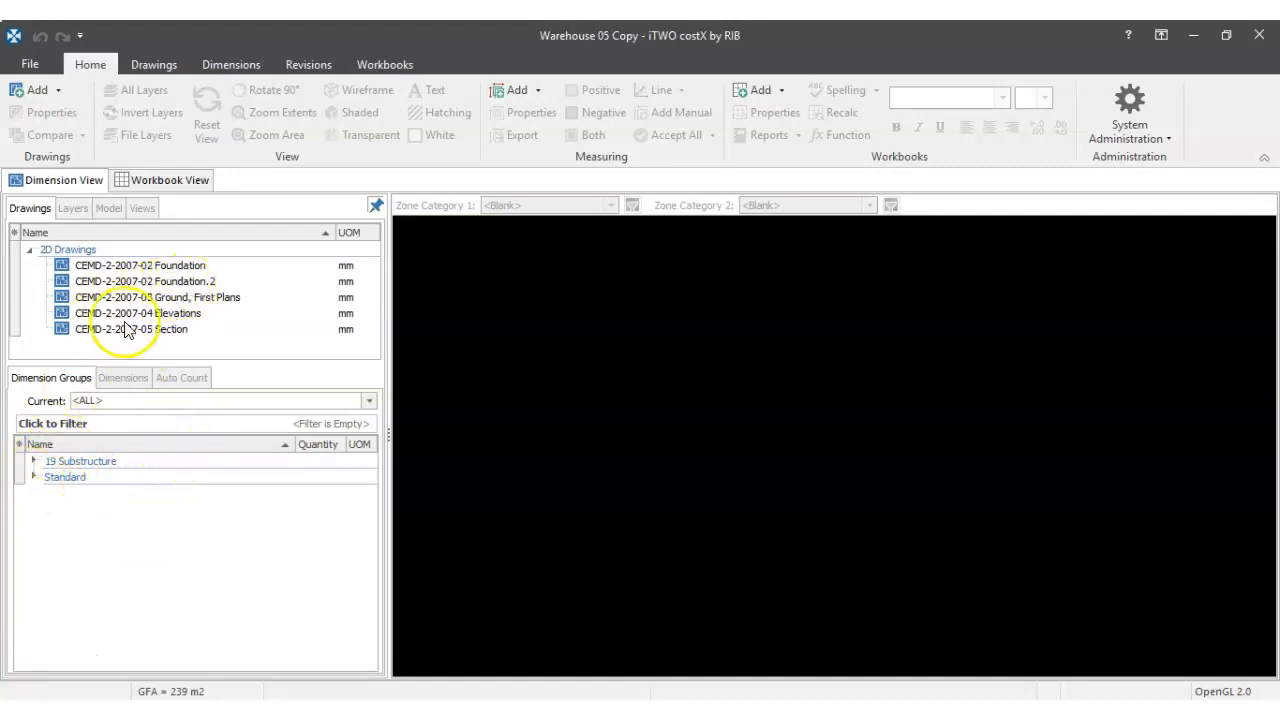
- Open the drawing CEMD-2-2007-03 Ground, First Plans and look closely at the walls around the reception
{"action": "double_click", "coordinate": [157, 297]}
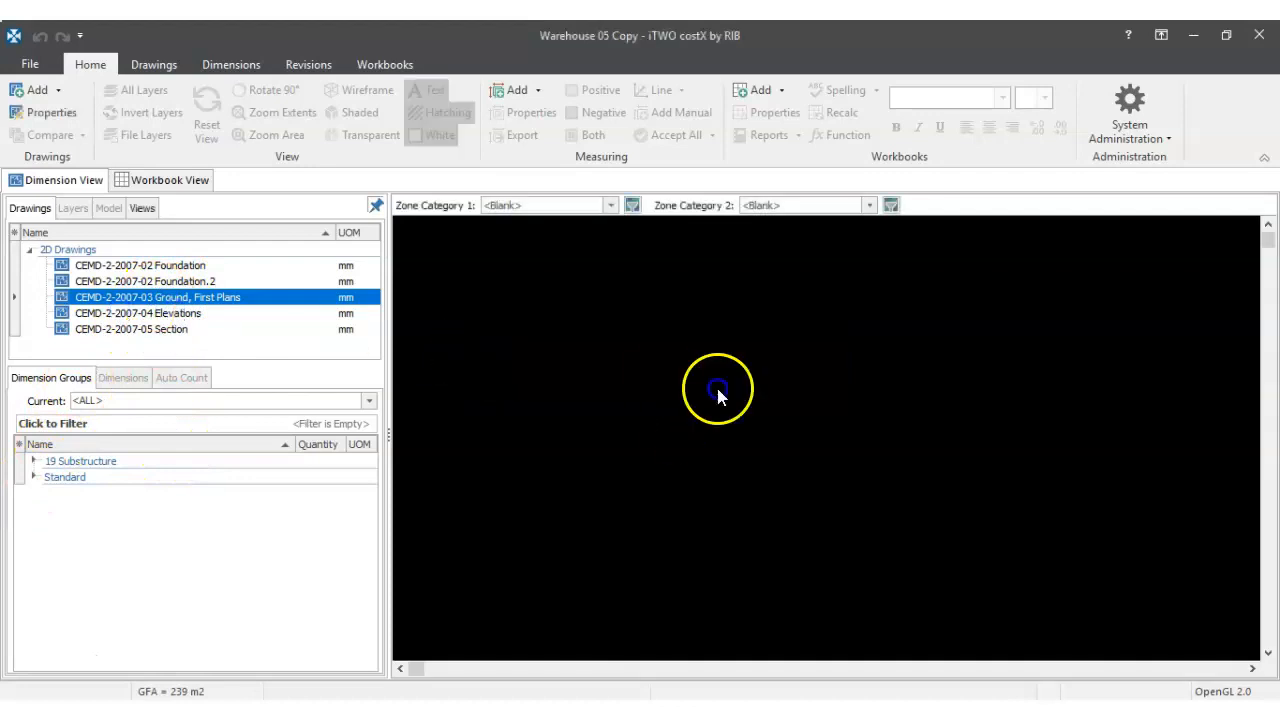
{"action": "scroll", "coordinate": [600, 400], "scroll_direction": "up", "scroll_amount": 4}
{"action": "scroll", "coordinate": [753, 430], "scroll_direction": "up", "scroll_amount": 3}
{"action": "scroll", "coordinate": [805, 435], "scroll_direction": "down", "scroll_amount": 6}
{"action": "scroll", "coordinate": [797, 362], "scroll_direction": "up", "scroll_amount": 7}
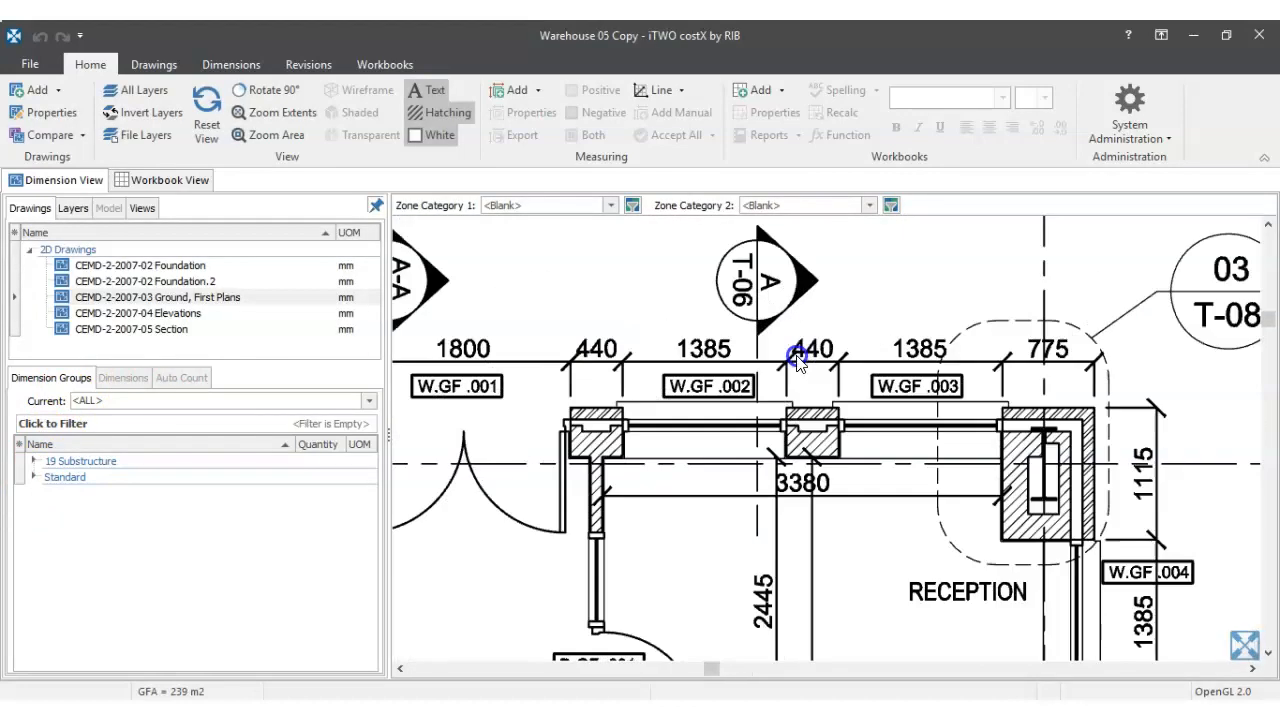
- Examine the ground floor plan's external walls, corner columns and room layout from grid line A down to C
{"action": "scroll", "coordinate": [792, 441], "scroll_direction": "up", "scroll_amount": 3}
{"action": "scroll", "coordinate": [792, 441], "scroll_direction": "down", "scroll_amount": 5}
{"action": "left_click_drag", "start_coordinate": [731, 480], "coordinate": [924, 384]}
{"action": "scroll", "coordinate": [634, 449], "scroll_direction": "down", "scroll_amount": 2}
{"action": "scroll", "coordinate": [686, 406], "scroll_direction": "up", "scroll_amount": 6}
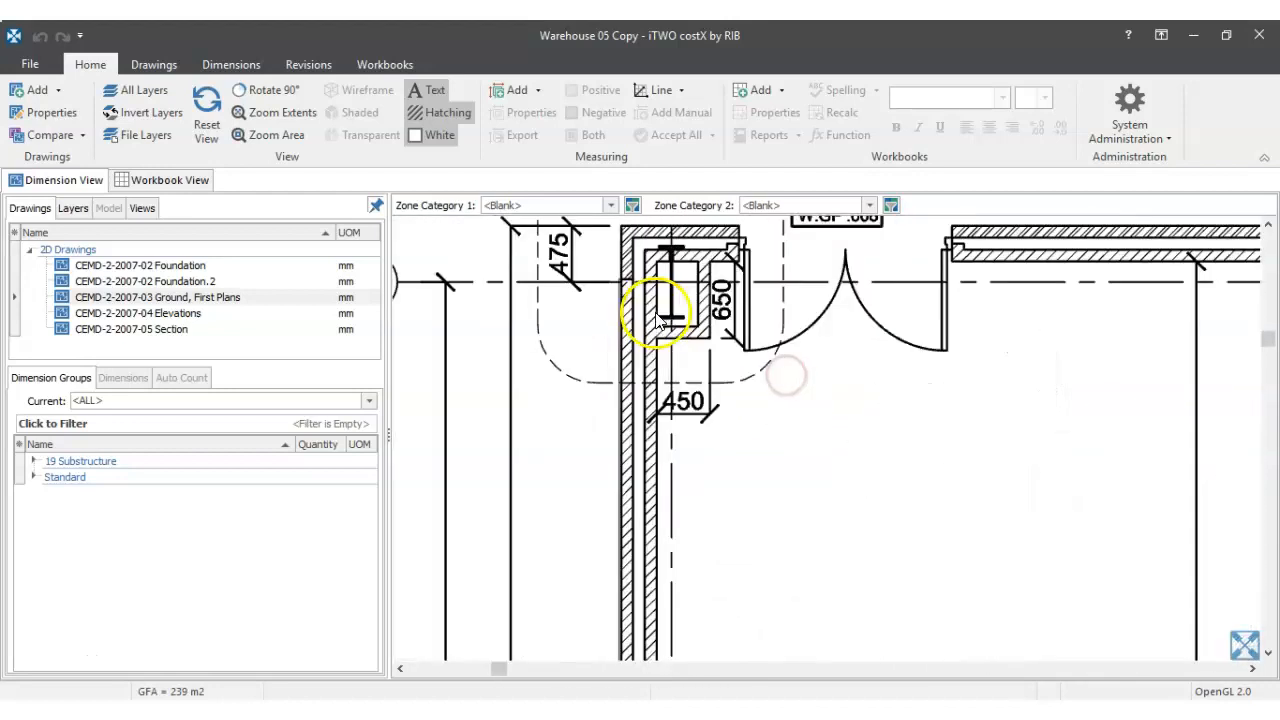
{"action": "scroll", "coordinate": [745, 250], "scroll_direction": "down", "scroll_amount": 4}
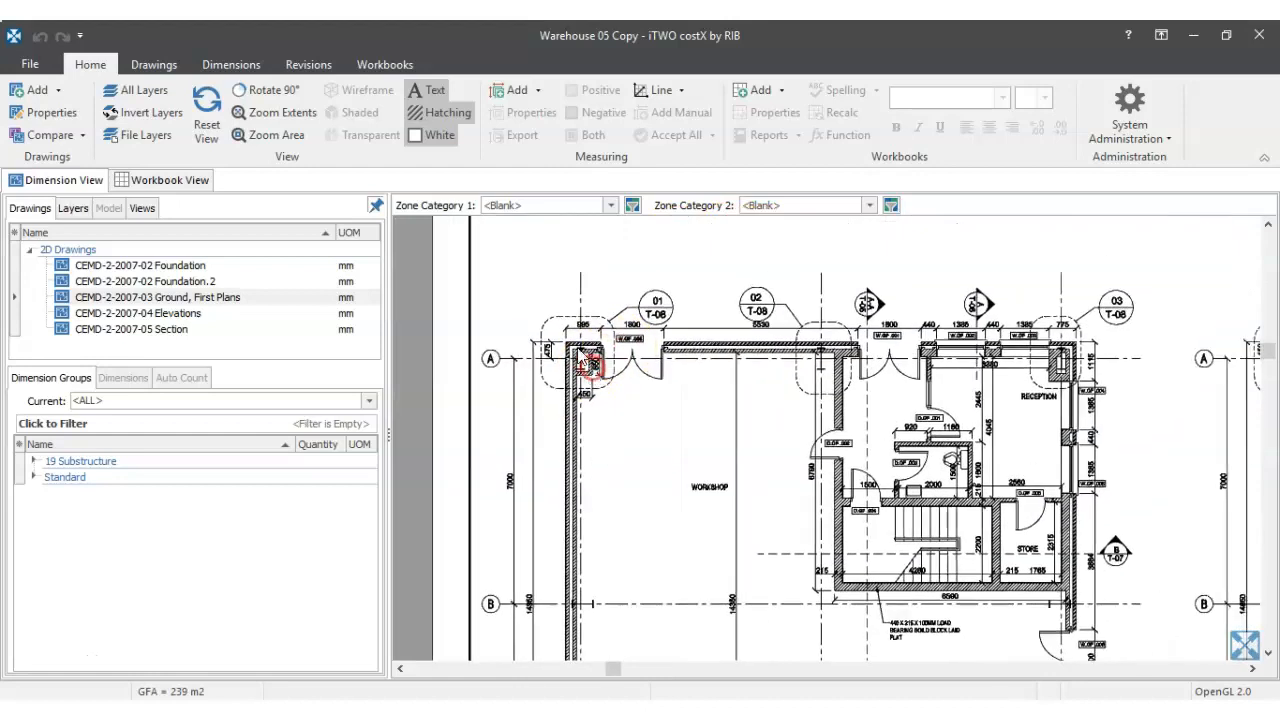
{"action": "scroll", "coordinate": [563, 372], "scroll_direction": "up", "scroll_amount": 3}
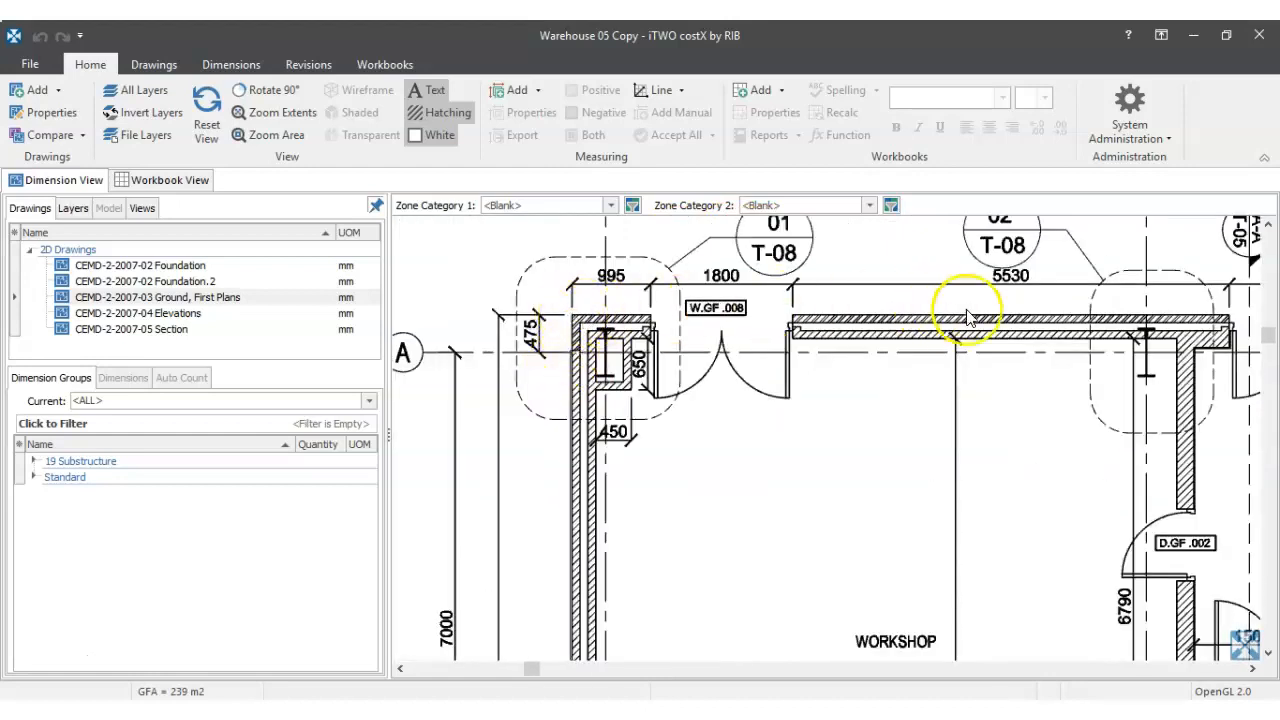
{"action": "scroll", "coordinate": [990, 325], "scroll_direction": "down", "scroll_amount": 3}
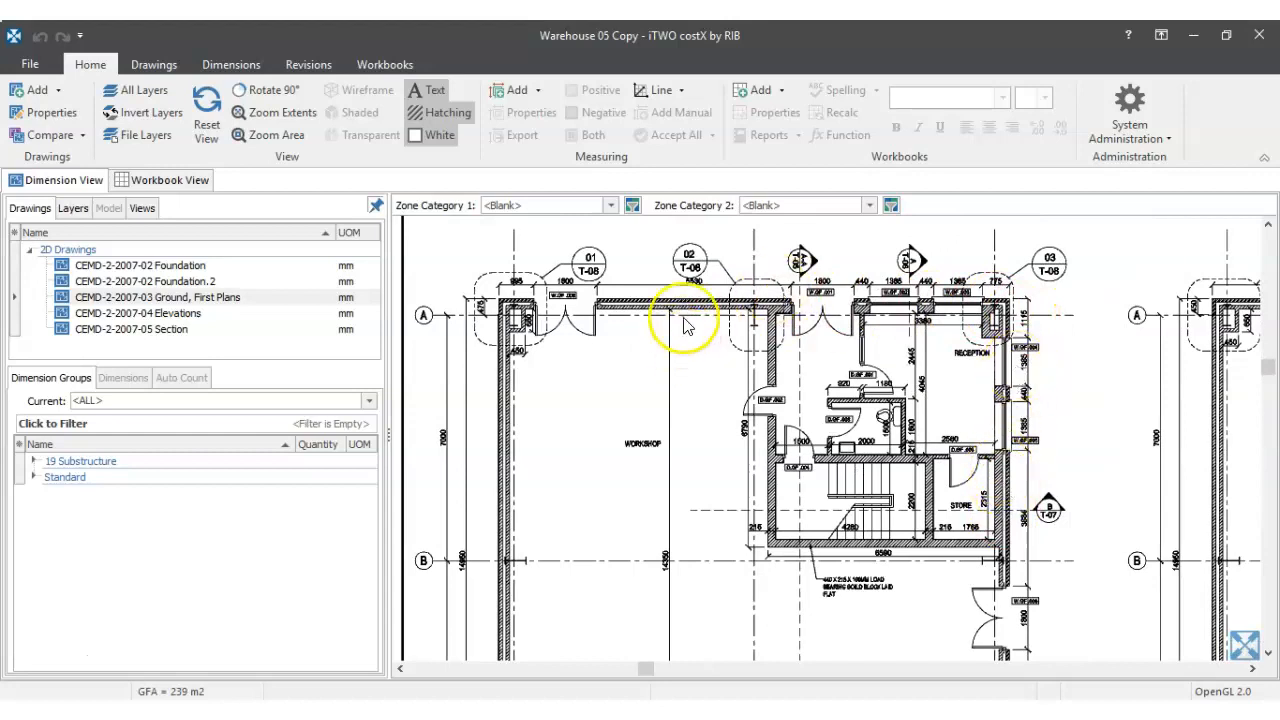
{"action": "left_click_drag", "start_coordinate": [861, 508], "coordinate": [868, 320]}
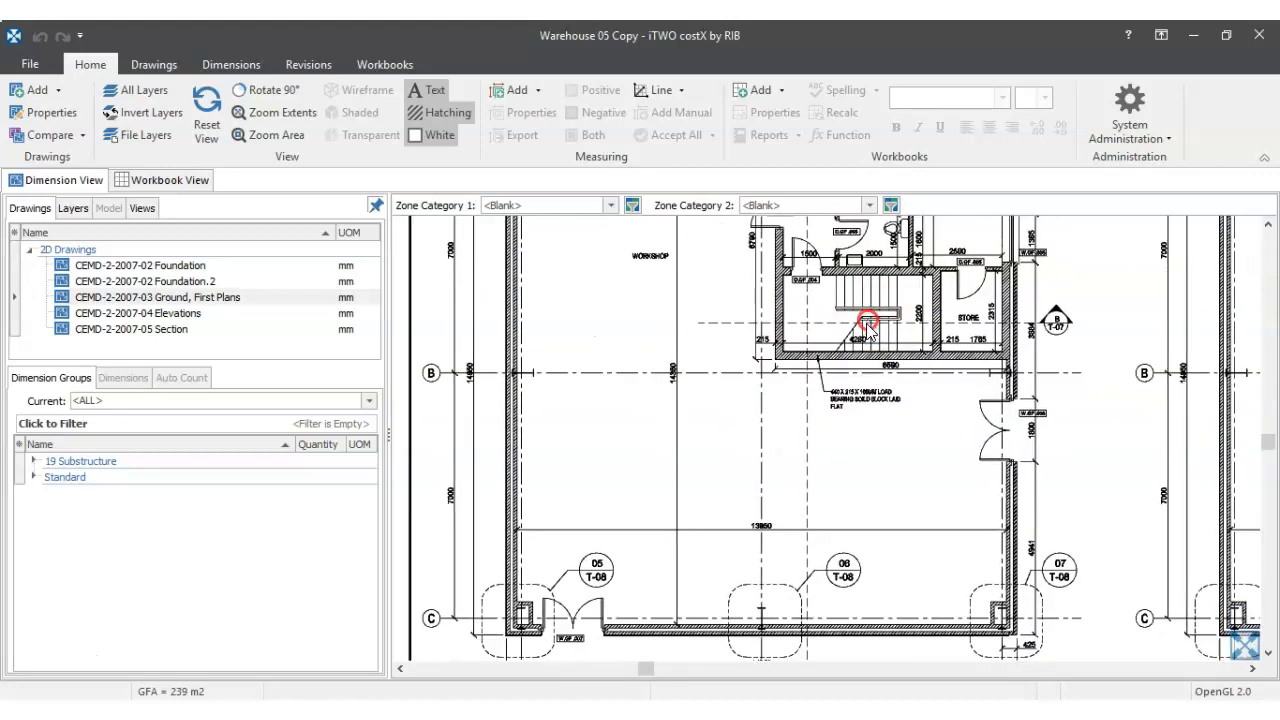
{"action": "scroll", "coordinate": [1013, 393], "scroll_direction": "up", "scroll_amount": 3}
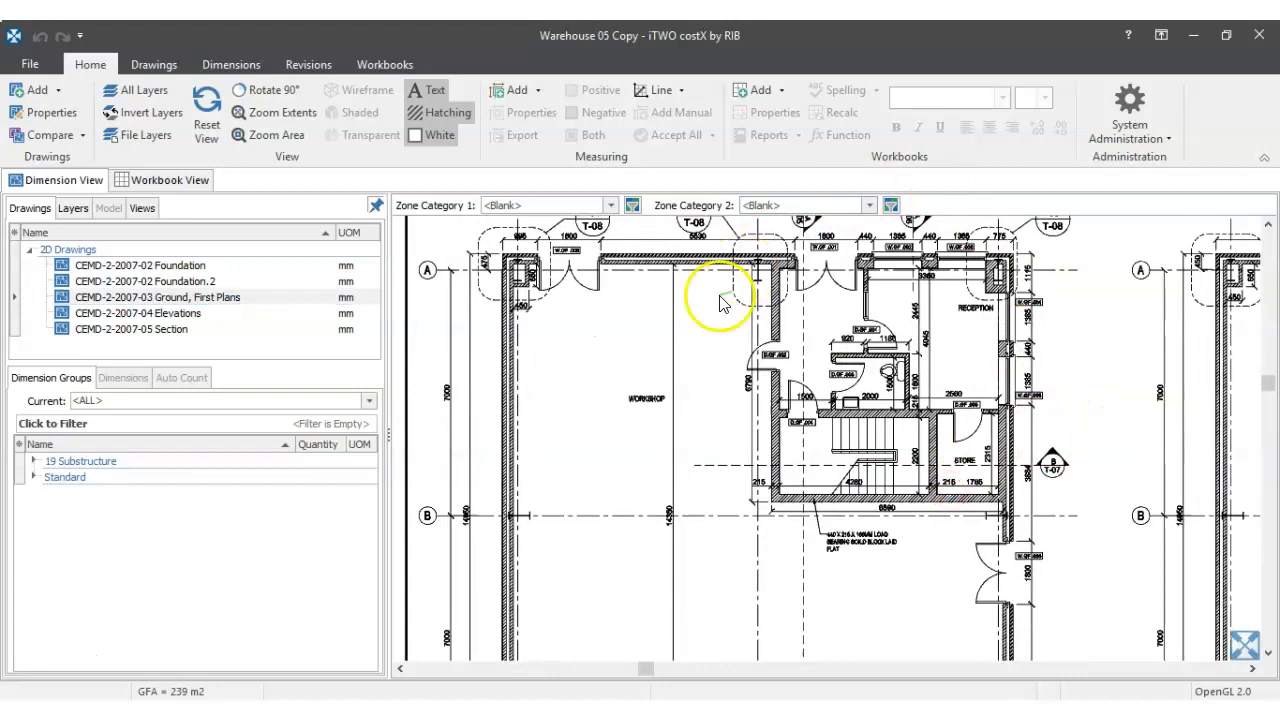
- Examine the inner leaf, cavity and outer leaf of the external wall between the workshop and opening W.GF .001
{"action": "scroll", "coordinate": [724, 263], "scroll_direction": "up", "scroll_amount": 5}
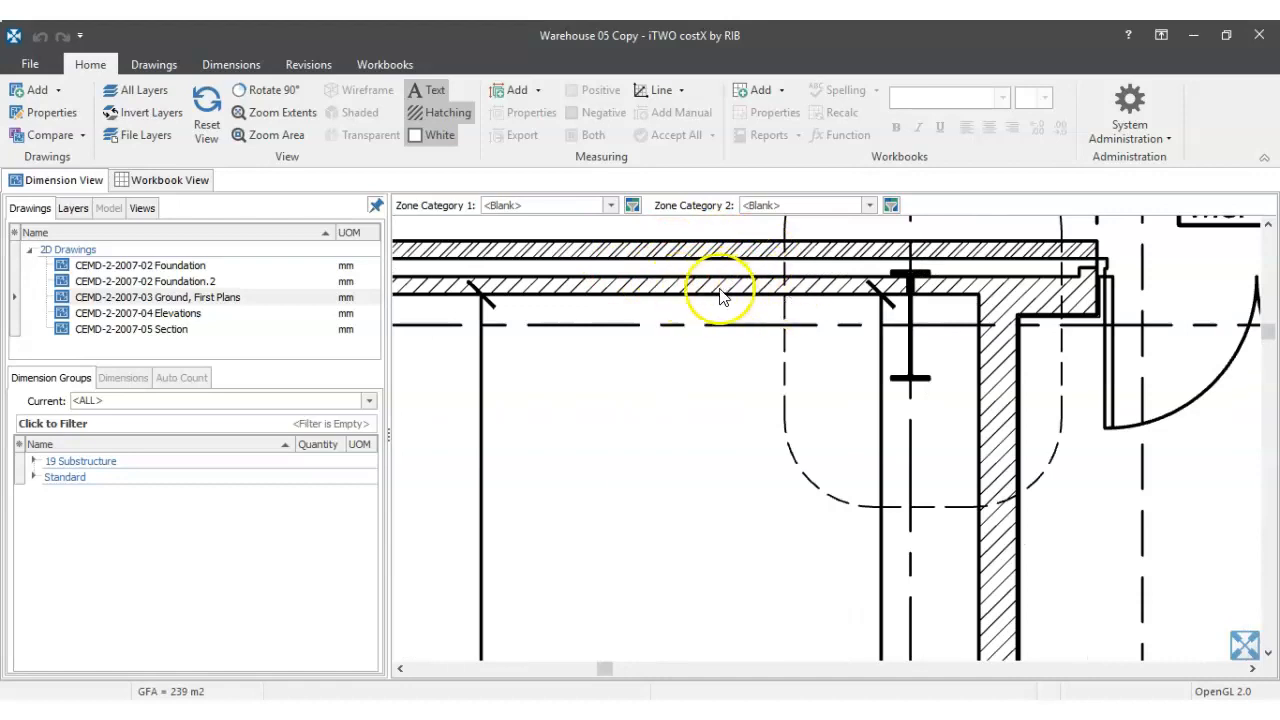
{"action": "scroll", "coordinate": [700, 288], "scroll_direction": "down", "scroll_amount": 3}
{"action": "scroll", "coordinate": [575, 295], "scroll_direction": "up", "scroll_amount": 5}
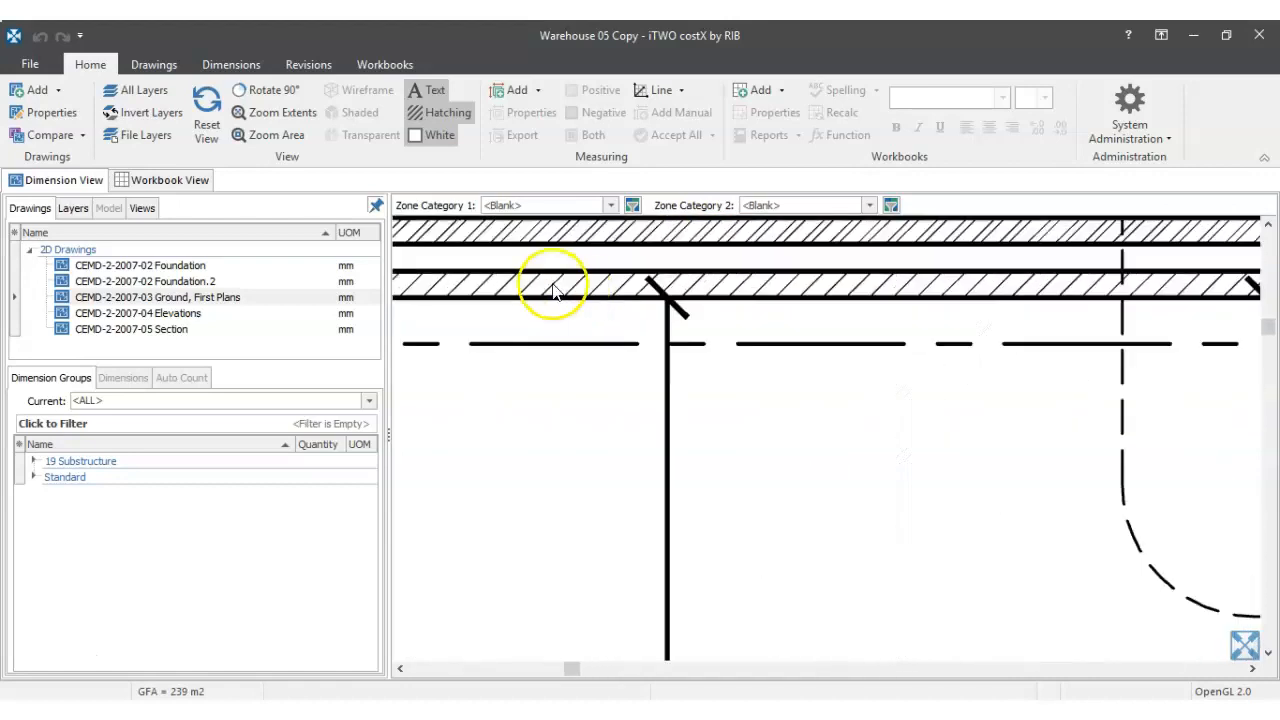
{"action": "scroll", "coordinate": [775, 292], "scroll_direction": "down", "scroll_amount": 5}
{"action": "left_click_drag", "start_coordinate": [857, 322], "coordinate": [539, 352]}
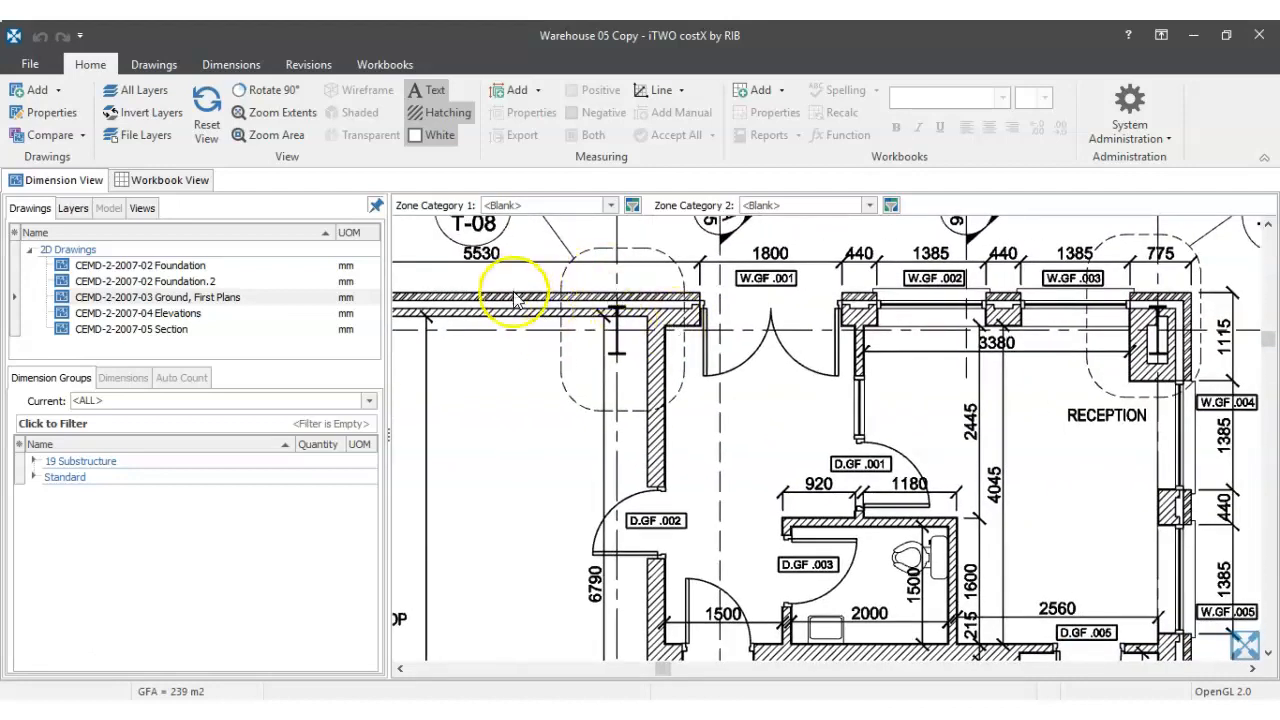
{"action": "scroll", "coordinate": [610, 300], "scroll_direction": "up", "scroll_amount": 3}
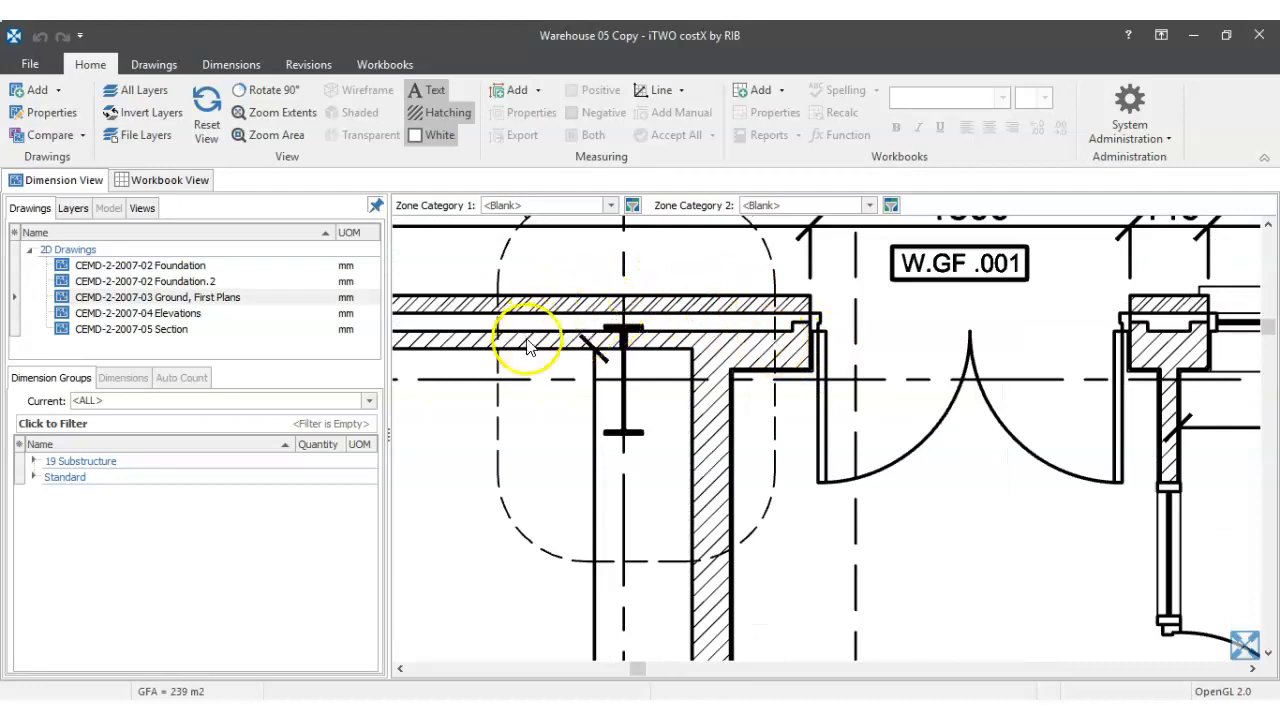
{"action": "scroll", "coordinate": [500, 309], "scroll_direction": "up", "scroll_amount": 3}
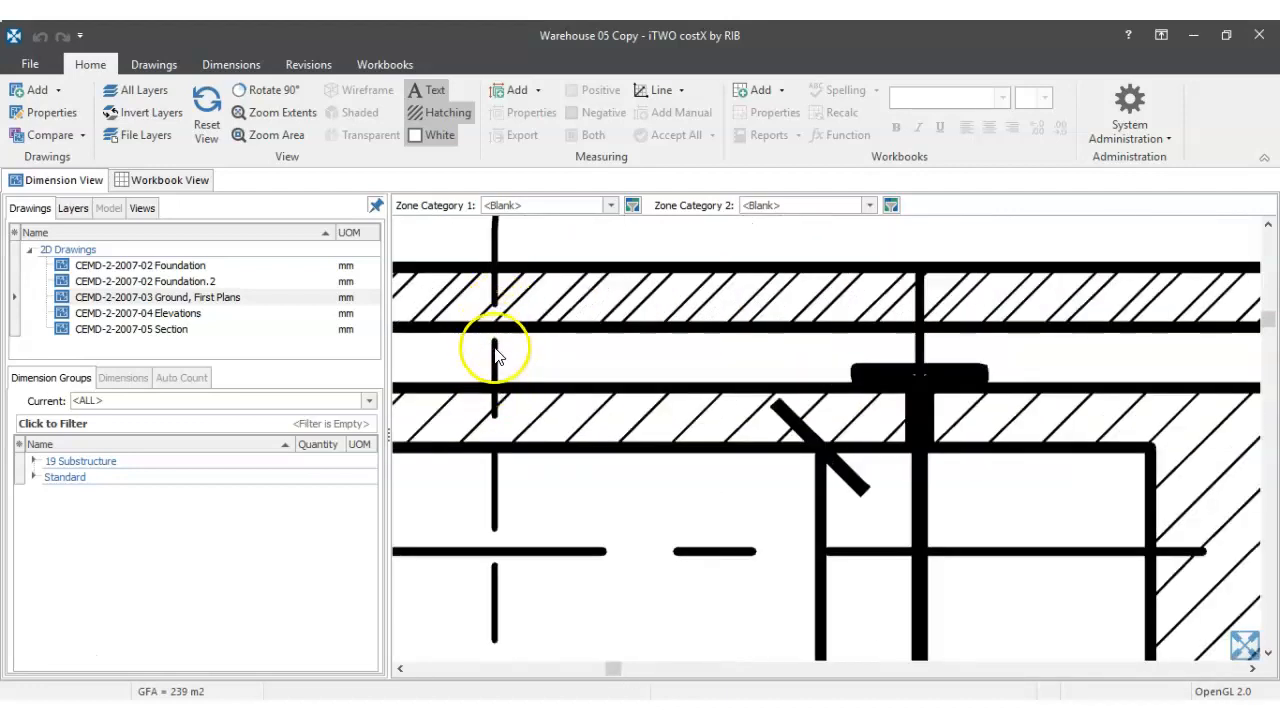
{"action": "scroll", "coordinate": [745, 345], "scroll_direction": "down", "scroll_amount": 3}
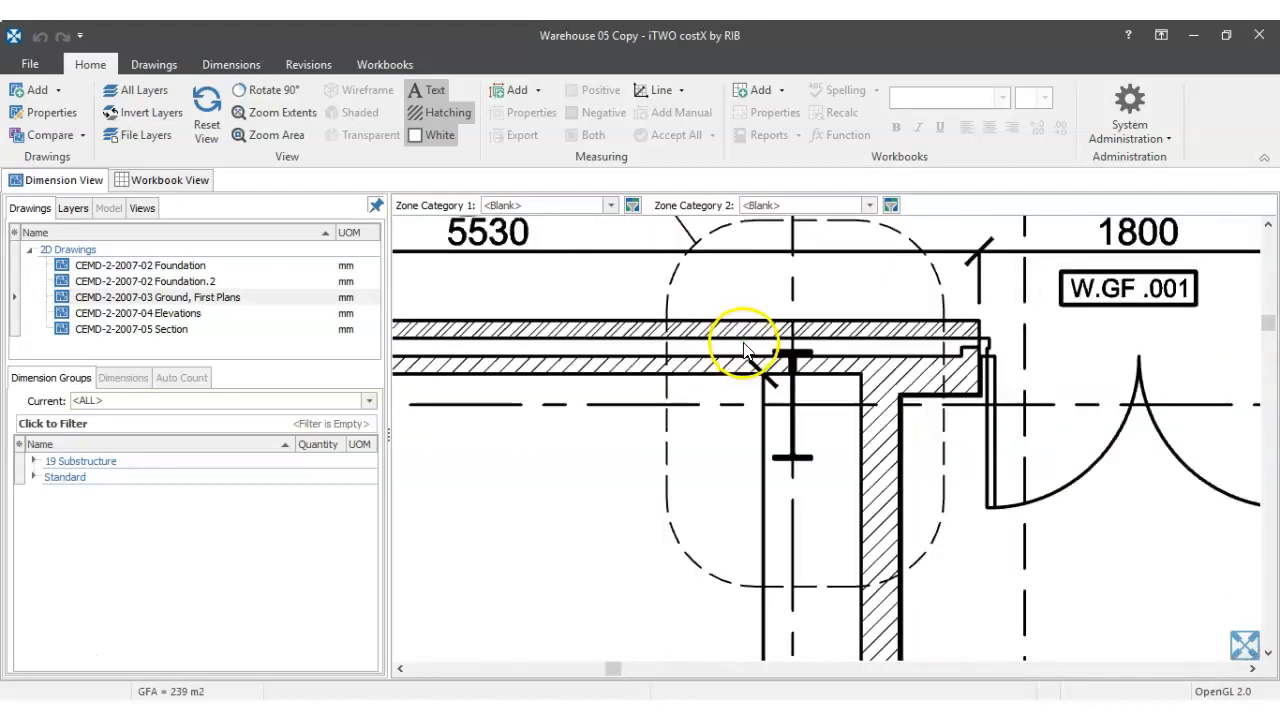
- Examine the ground floor's external walls and window openings around the entrance, reception and store
{"action": "scroll", "coordinate": [957, 337], "scroll_direction": "up", "scroll_amount": 2}
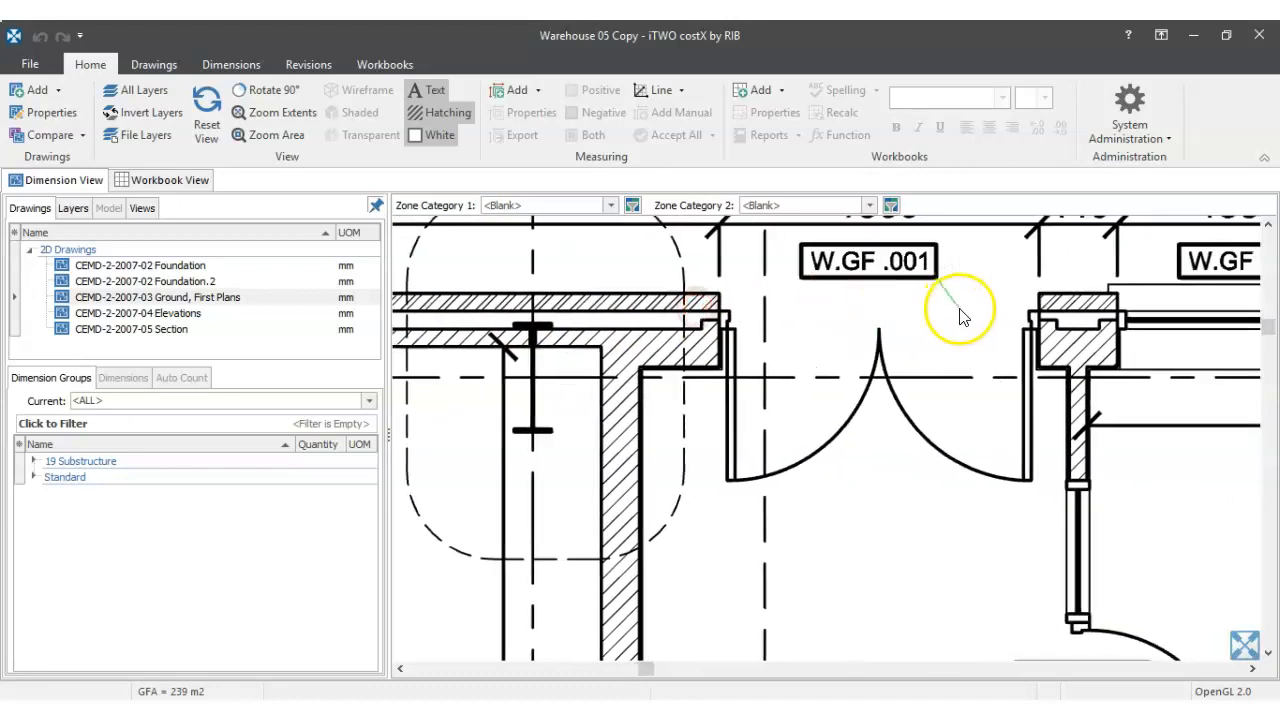
{"action": "scroll", "coordinate": [680, 380], "scroll_direction": "down", "scroll_amount": 2}
{"action": "left_click_drag", "start_coordinate": [1138, 448], "coordinate": [1020, 267]}
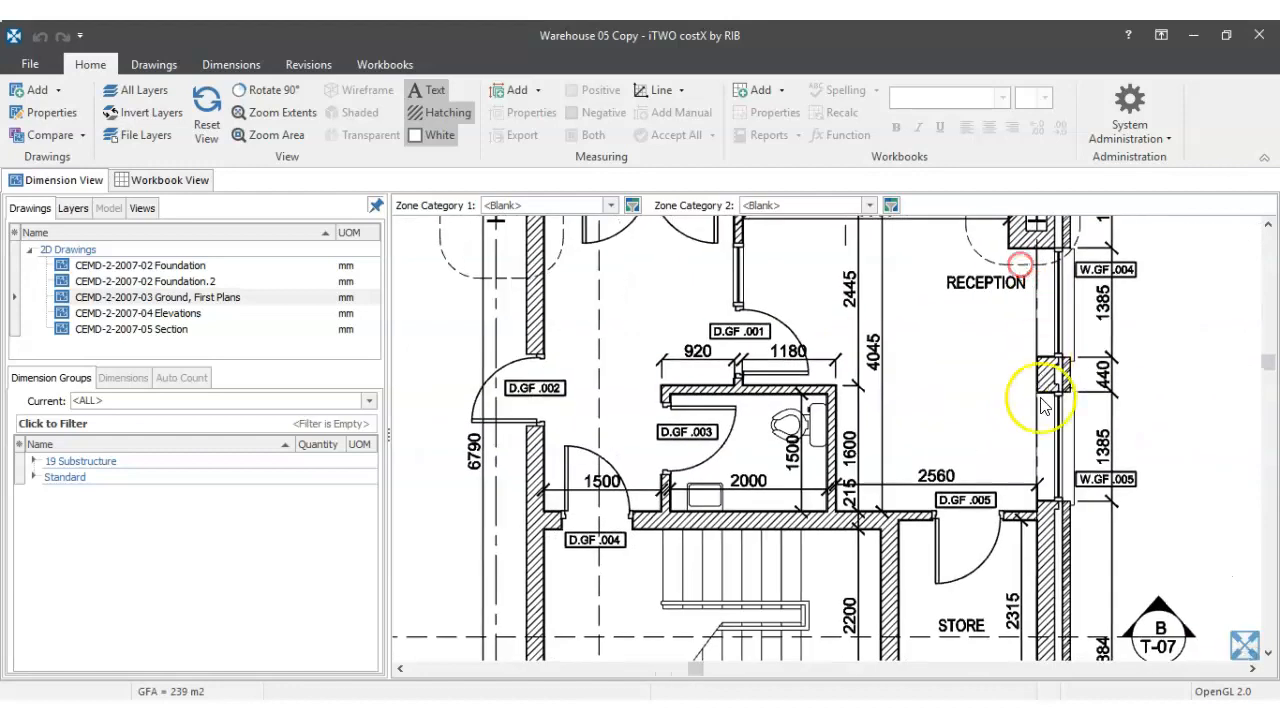
{"action": "left_click_drag", "start_coordinate": [1041, 416], "coordinate": [1041, 516]}
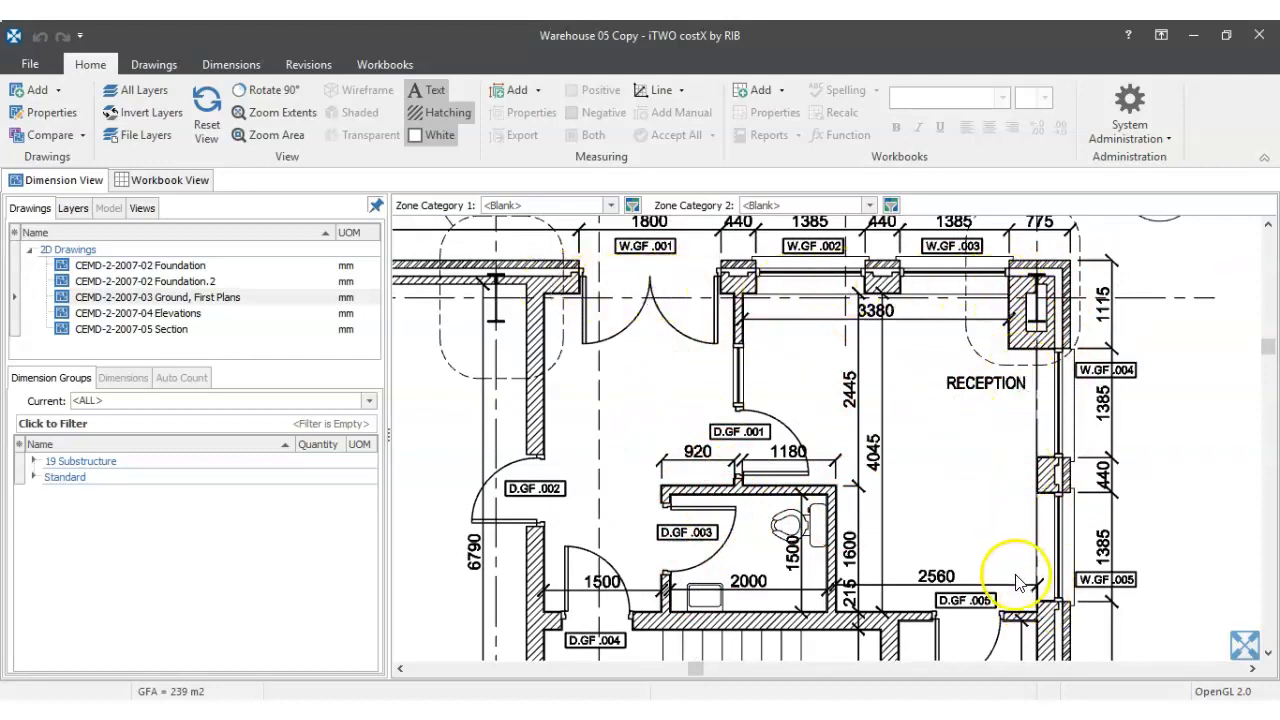
{"action": "scroll", "coordinate": [950, 473], "scroll_direction": "down", "scroll_amount": 3}
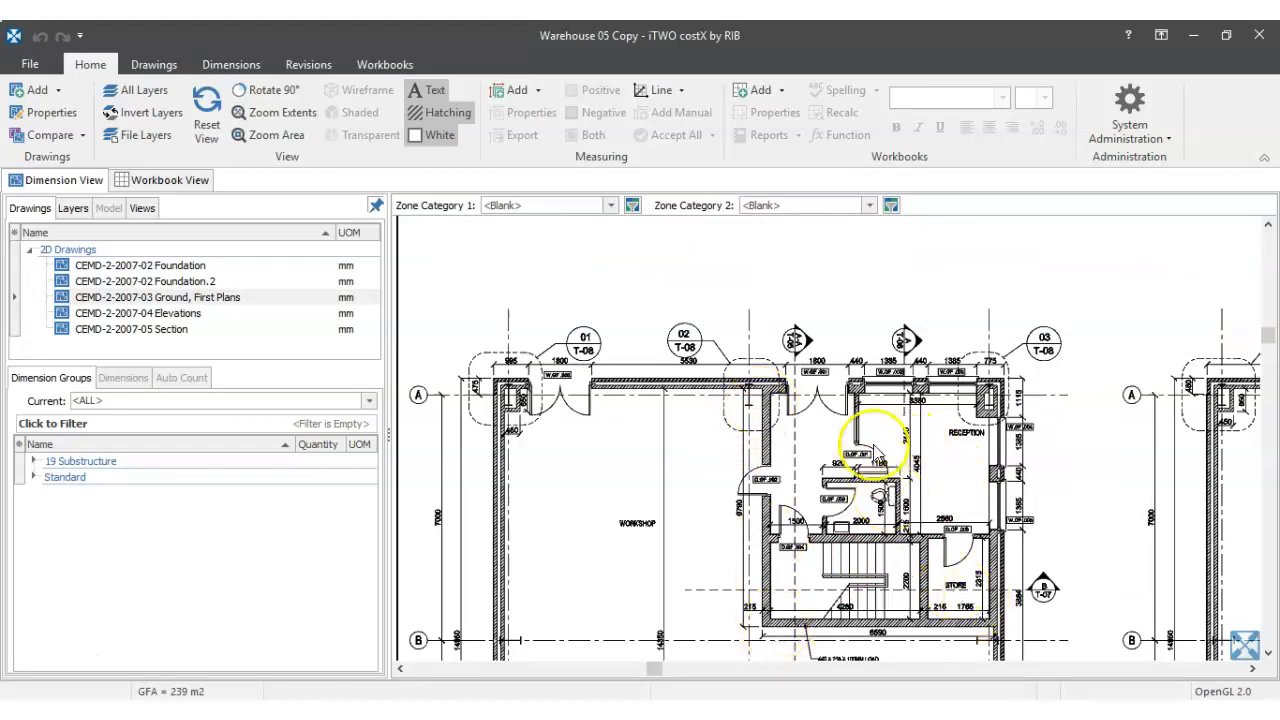
{"action": "scroll", "coordinate": [1020, 514], "scroll_direction": "down", "scroll_amount": 5}
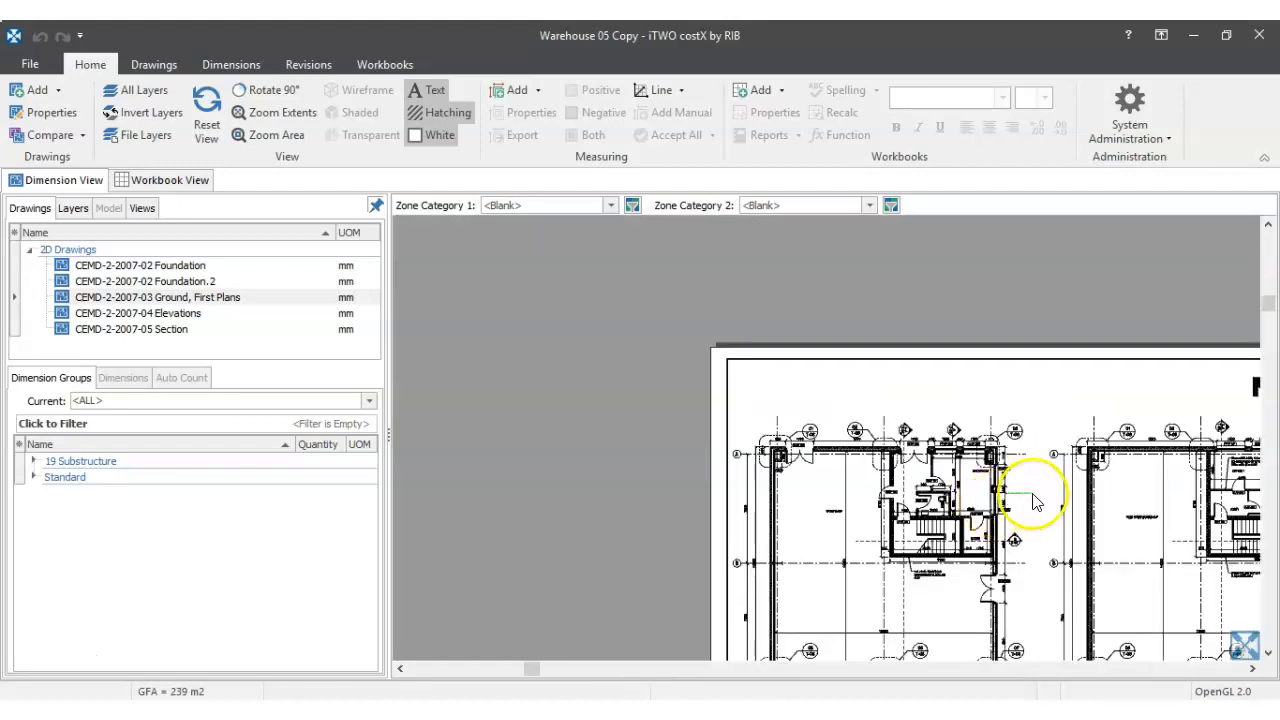
- Examine the first floor plan's external walls around the void over workshop and beside the canteen, including the inner and outer leaves
{"action": "scroll", "coordinate": [918, 400], "scroll_direction": "up", "scroll_amount": 5}
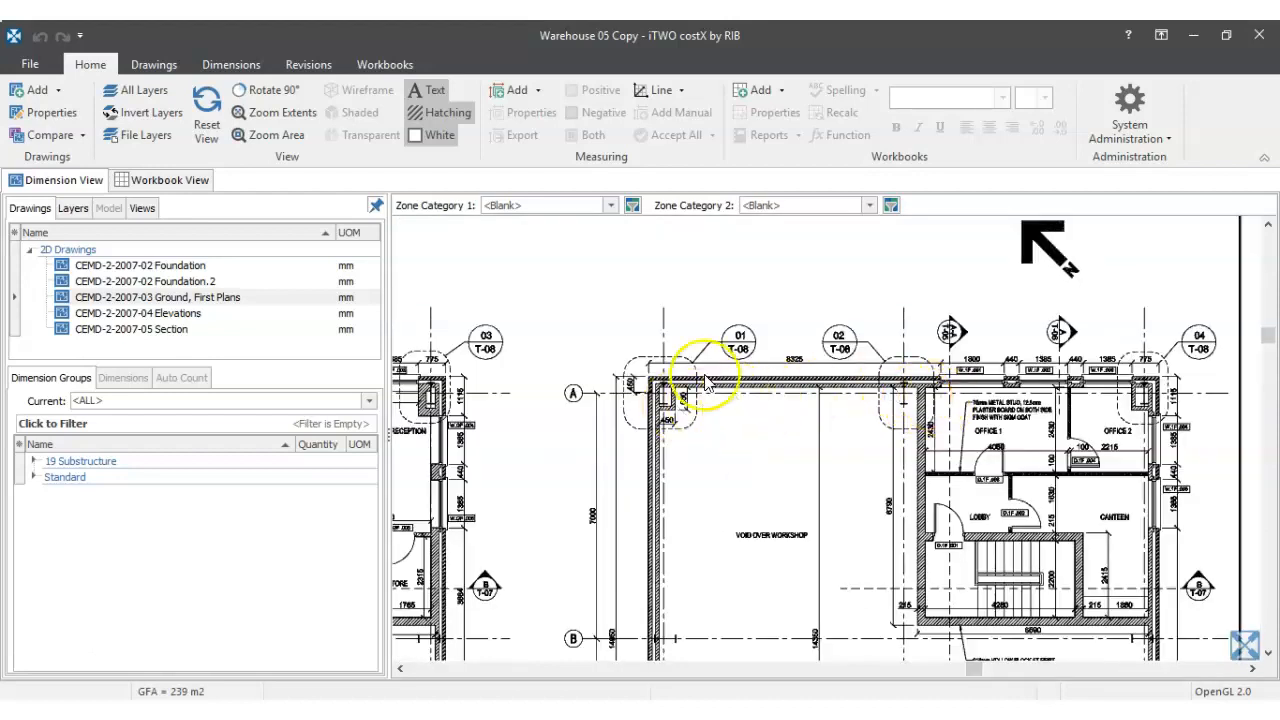
{"action": "scroll", "coordinate": [894, 372], "scroll_direction": "up", "scroll_amount": 2}
{"action": "scroll", "coordinate": [853, 418], "scroll_direction": "up", "scroll_amount": 3}
{"action": "scroll", "coordinate": [830, 460], "scroll_direction": "down", "scroll_amount": 3}
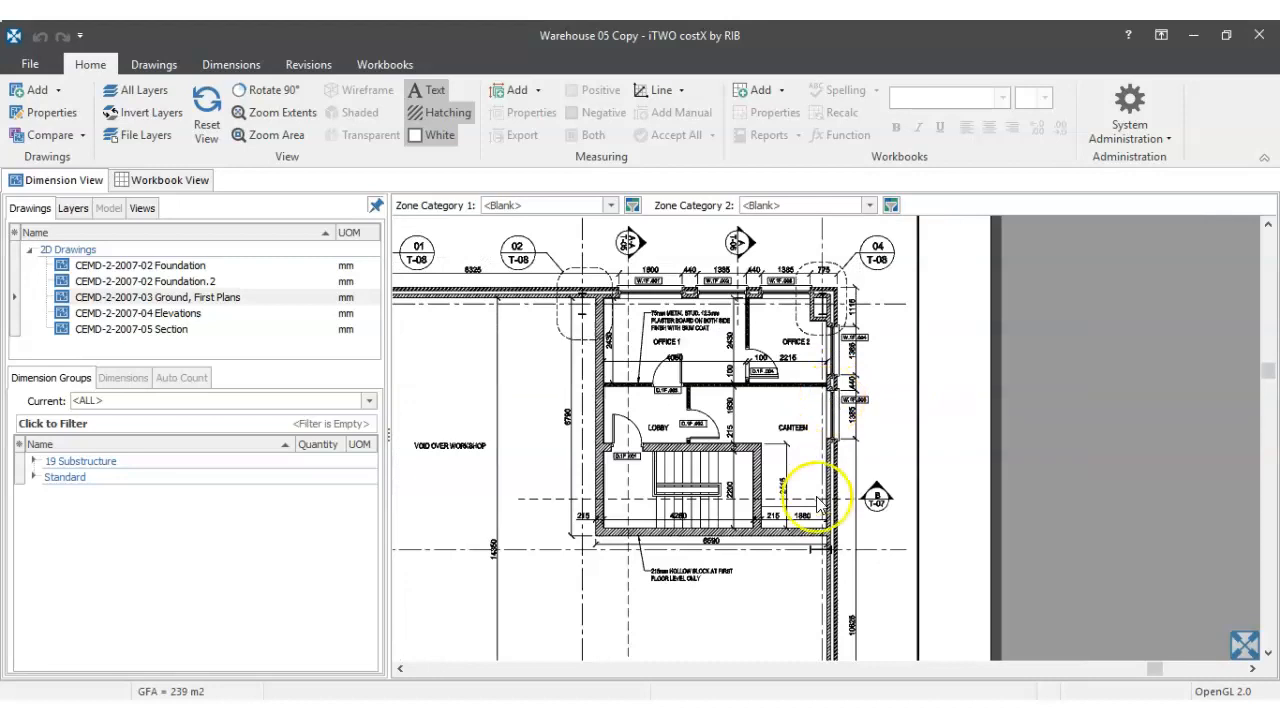
{"action": "scroll", "coordinate": [825, 530], "scroll_direction": "up", "scroll_amount": 3}
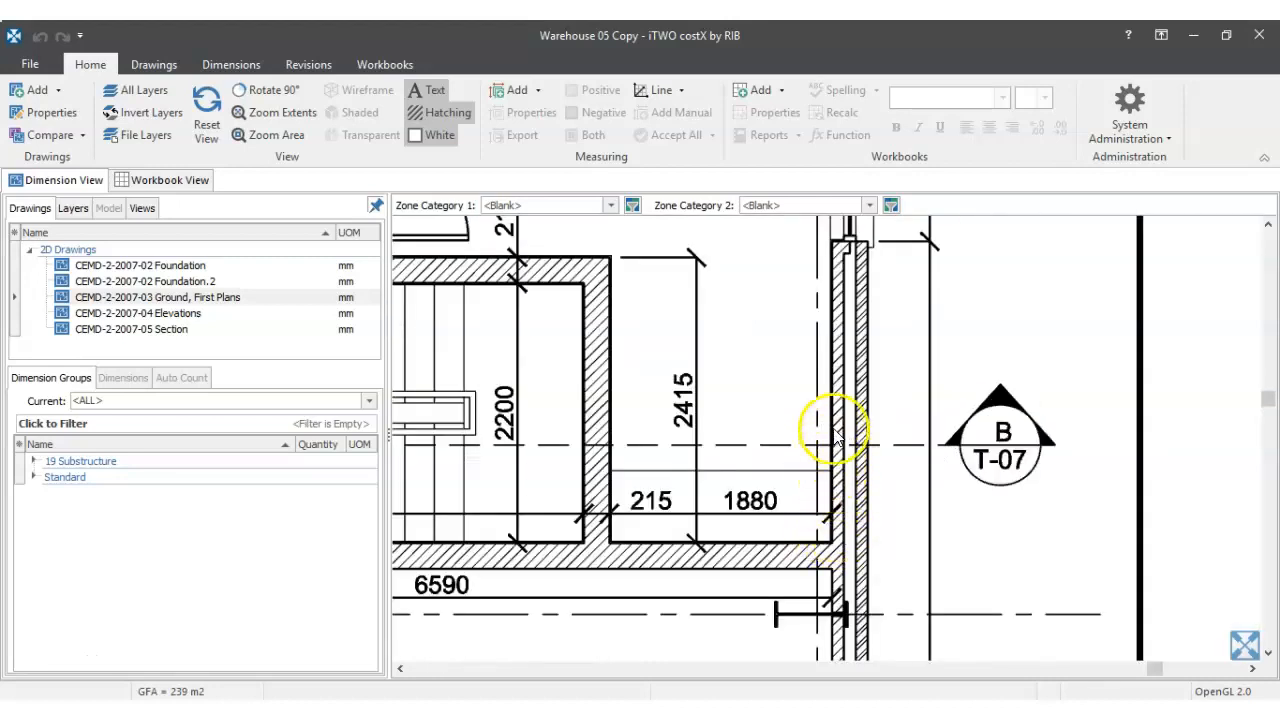
{"action": "scroll", "coordinate": [855, 372], "scroll_direction": "down", "scroll_amount": 3}
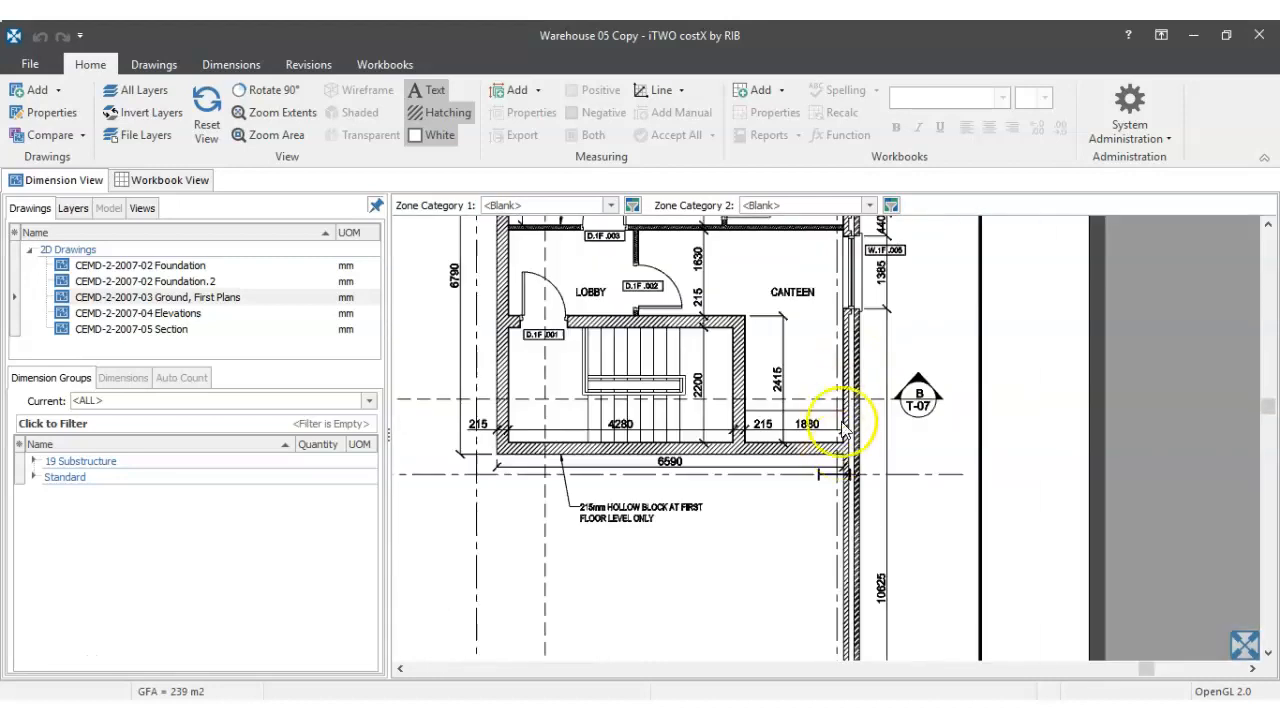
{"action": "scroll", "coordinate": [840, 420], "scroll_direction": "up", "scroll_amount": 4}
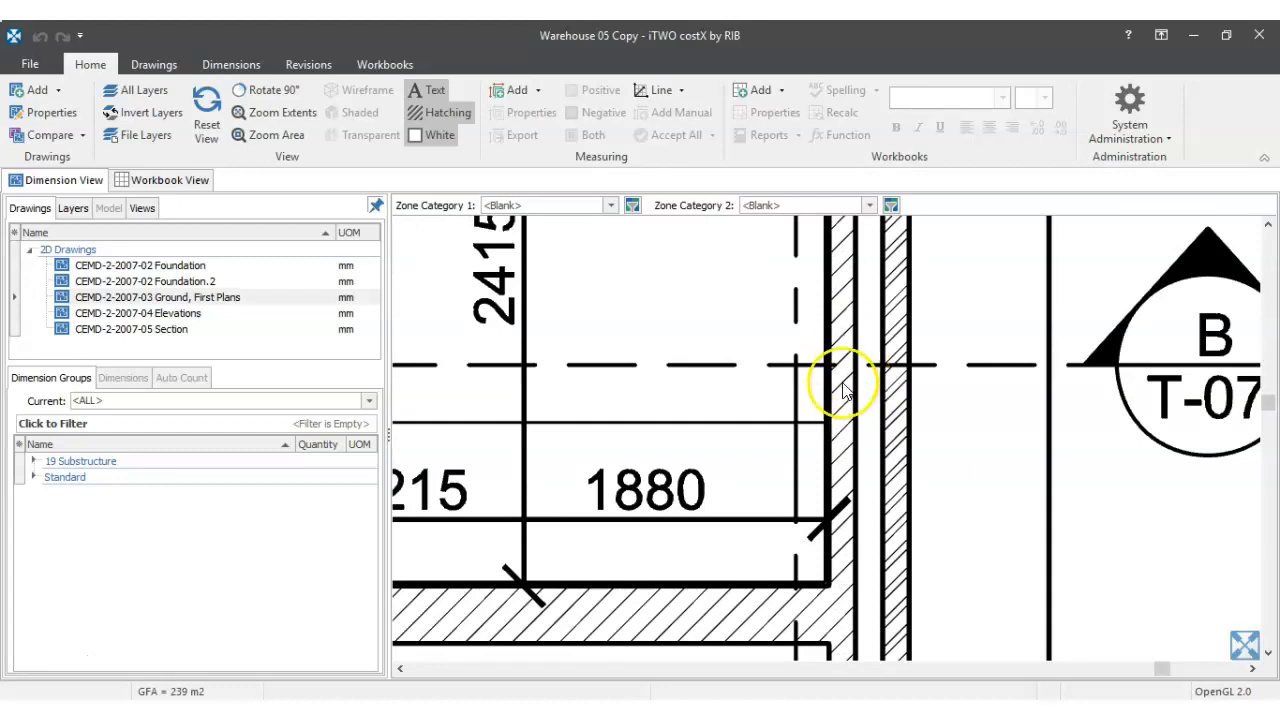
{"action": "scroll", "coordinate": [845, 380], "scroll_direction": "down", "scroll_amount": 3}
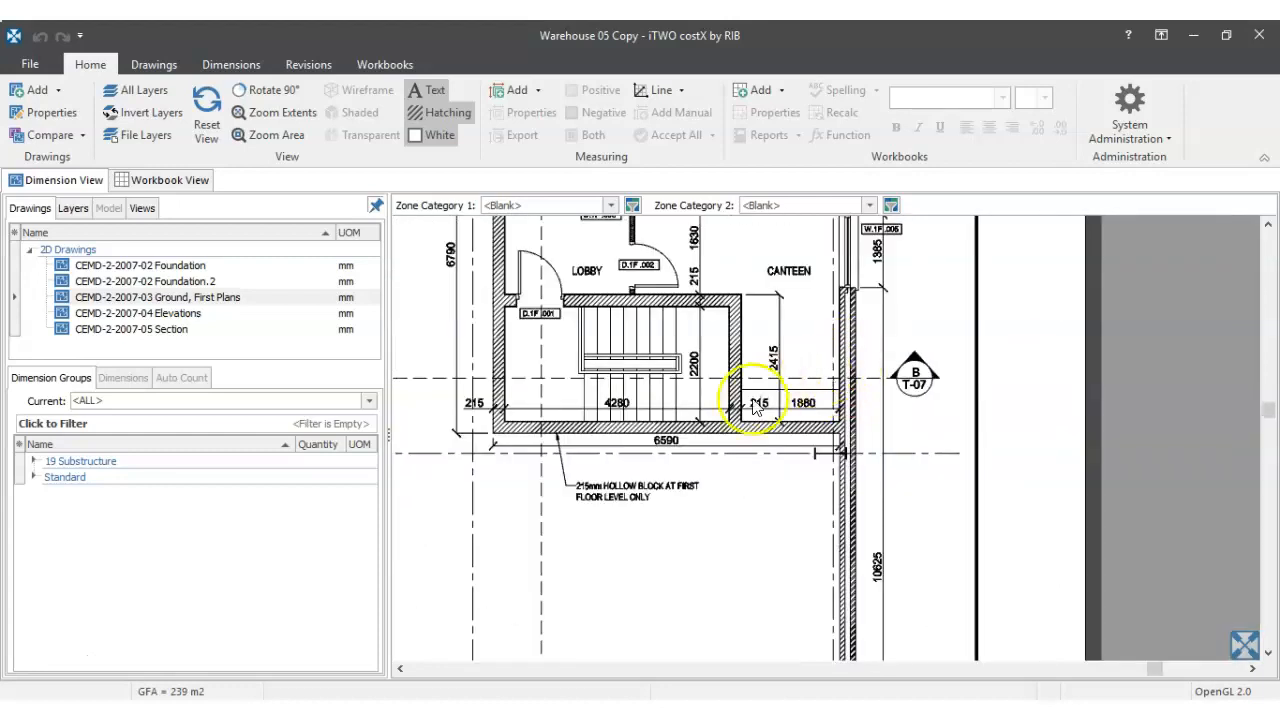
- Compare the ground and first floor plans, and inspect the ground floor external wall beside the store near grid line B
{"action": "left_click_drag", "start_coordinate": [635, 403], "coordinate": [793, 455]}
{"action": "scroll", "coordinate": [793, 453], "scroll_direction": "down", "scroll_amount": 2}
{"action": "left_click_drag", "start_coordinate": [705, 427], "coordinate": [911, 431]}
{"action": "scroll", "coordinate": [851, 431], "scroll_direction": "down", "scroll_amount": 3}
{"action": "left_click_drag", "start_coordinate": [706, 437], "coordinate": [796, 440]}
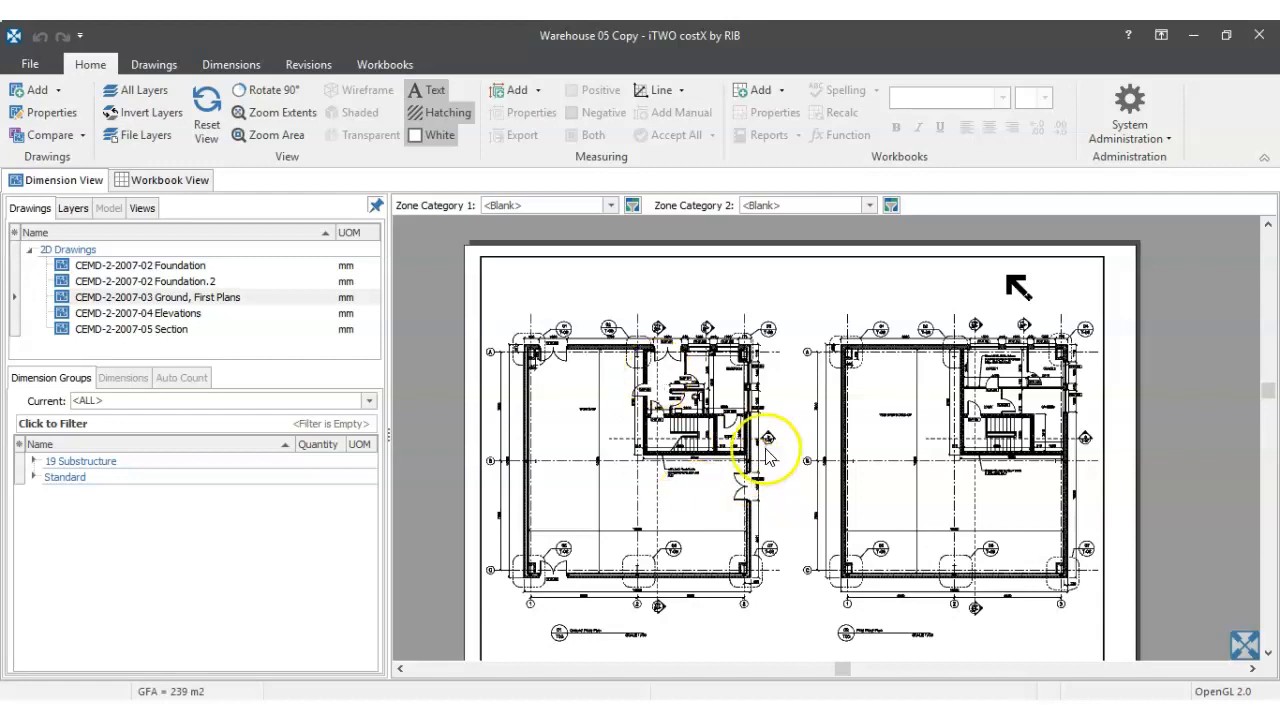
{"action": "scroll", "coordinate": [772, 456], "scroll_direction": "up", "scroll_amount": 4}
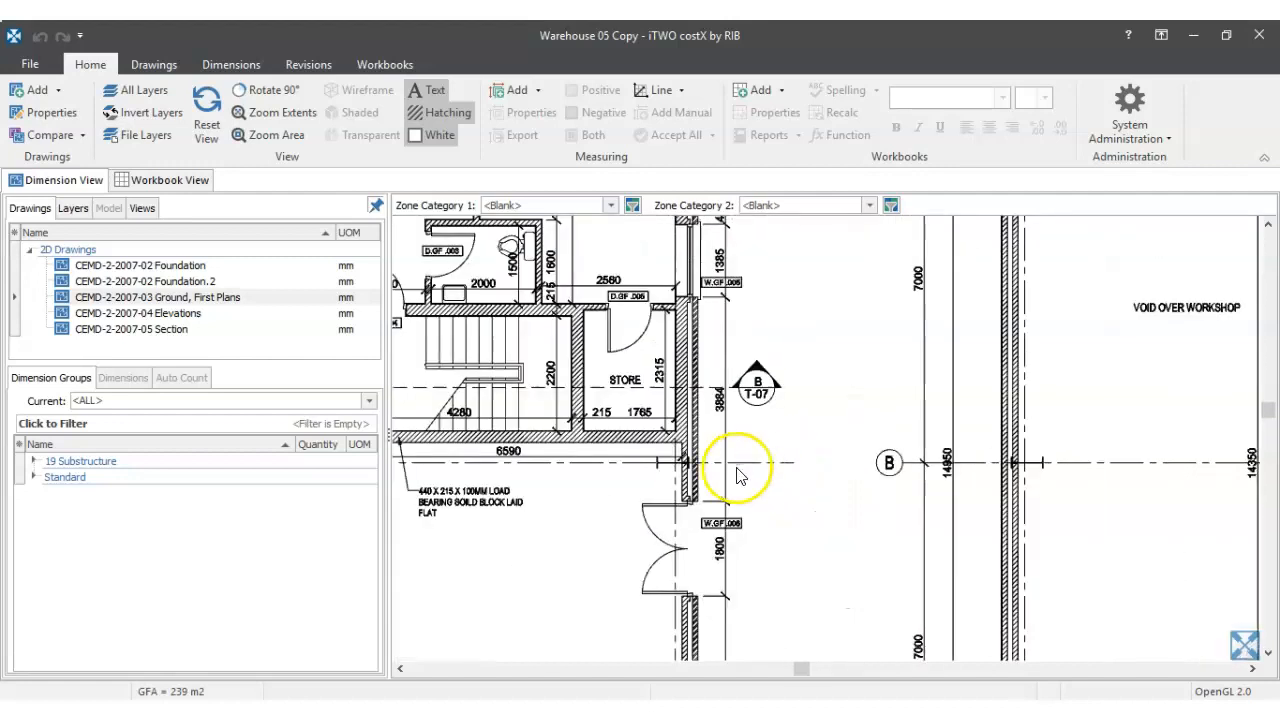
{"action": "scroll", "coordinate": [686, 480], "scroll_direction": "up", "scroll_amount": 3}
{"action": "scroll", "coordinate": [690, 487], "scroll_direction": "down", "scroll_amount": 5}
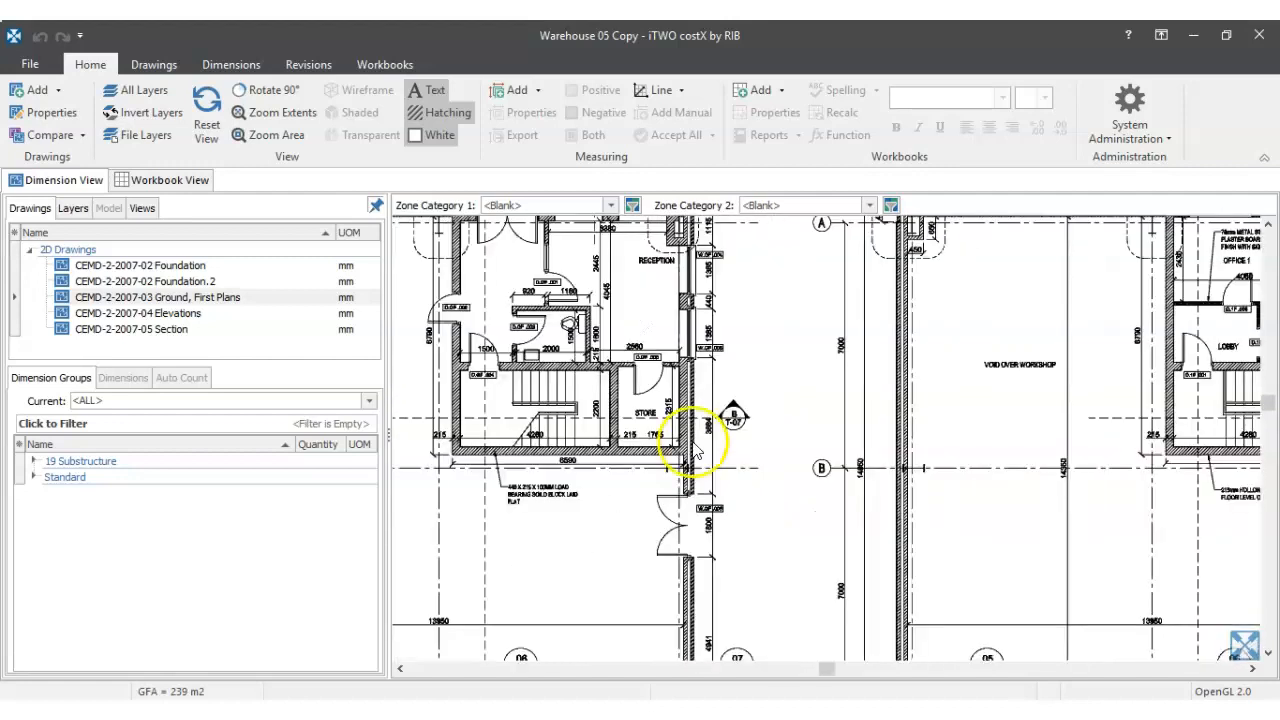
{"action": "left_click_drag", "start_coordinate": [695, 450], "coordinate": [838, 558]}
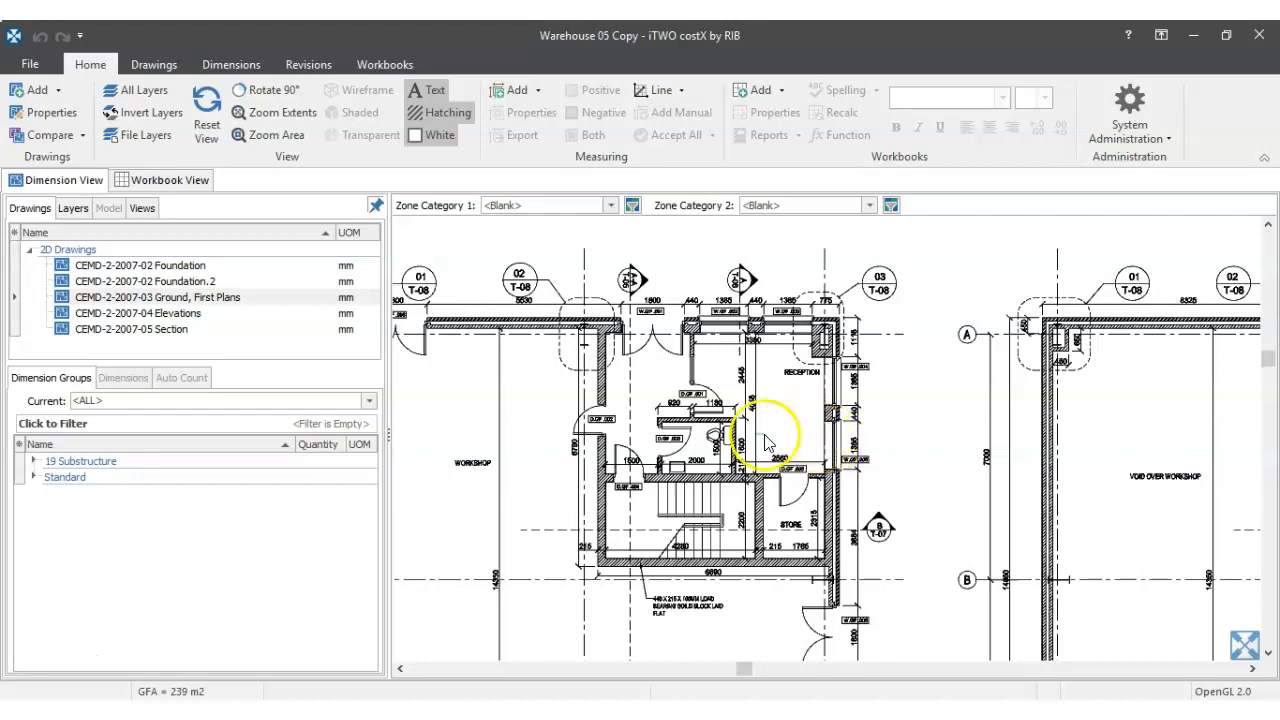
- Examine the ground floor walls and corner column around the reception, and review the whole ground floor layout
{"action": "scroll", "coordinate": [826, 390], "scroll_direction": "up", "scroll_amount": 3}
{"action": "scroll", "coordinate": [828, 356], "scroll_direction": "down", "scroll_amount": 3}
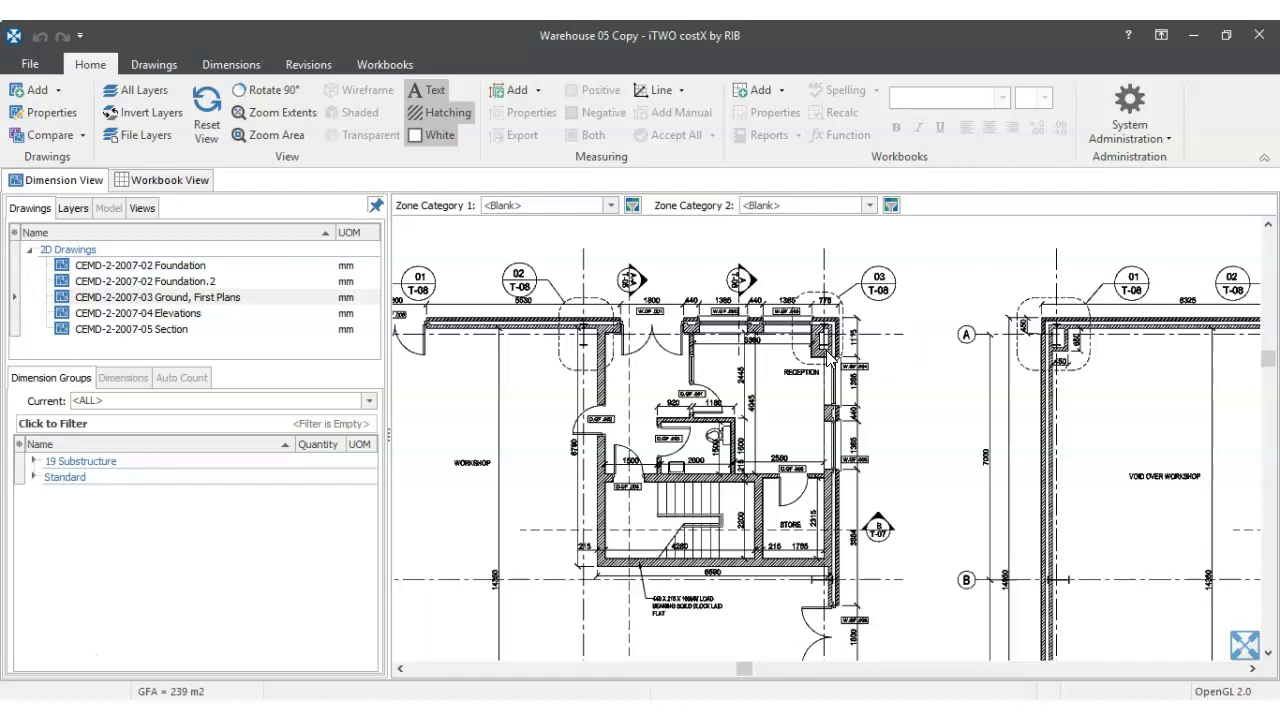
{"action": "scroll", "coordinate": [840, 345], "scroll_direction": "up", "scroll_amount": 2}
{"action": "scroll", "coordinate": [783, 313], "scroll_direction": "up", "scroll_amount": 2}
{"action": "scroll", "coordinate": [783, 313], "scroll_direction": "down", "scroll_amount": 4}
{"action": "scroll", "coordinate": [780, 365], "scroll_direction": "down", "scroll_amount": 4}
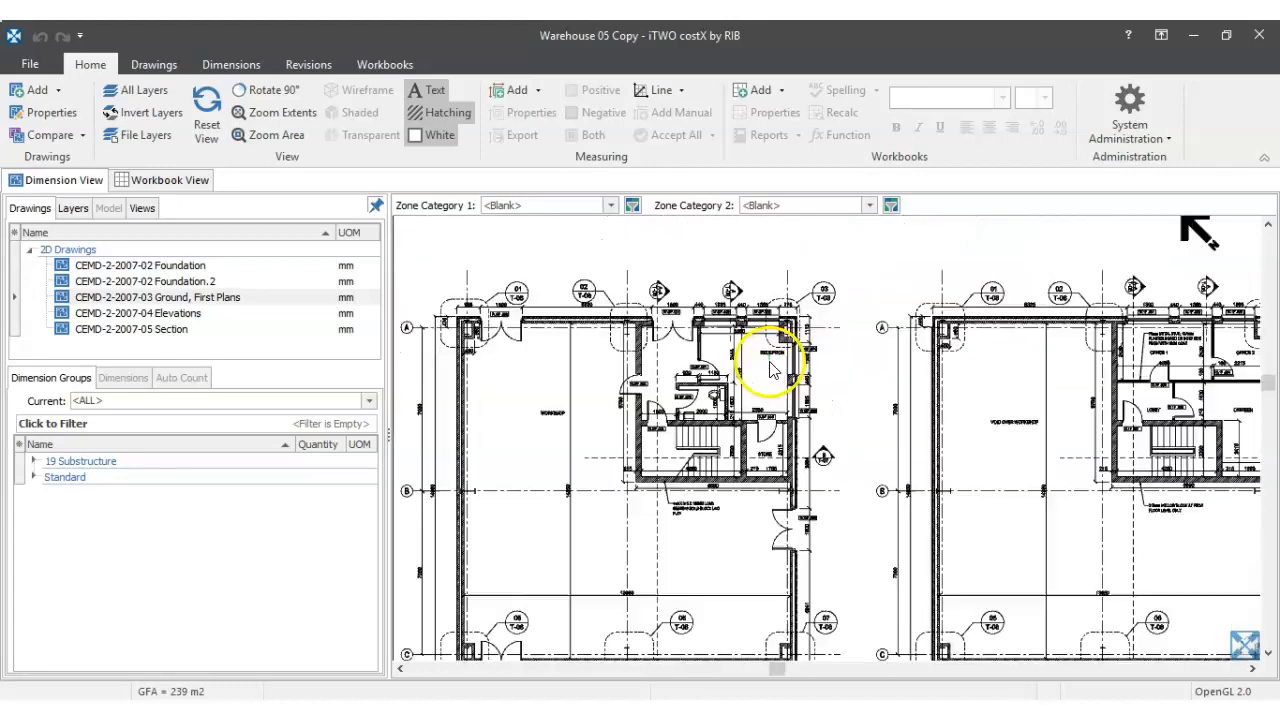
{"action": "scroll", "coordinate": [770, 390], "scroll_direction": "up", "scroll_amount": 3}
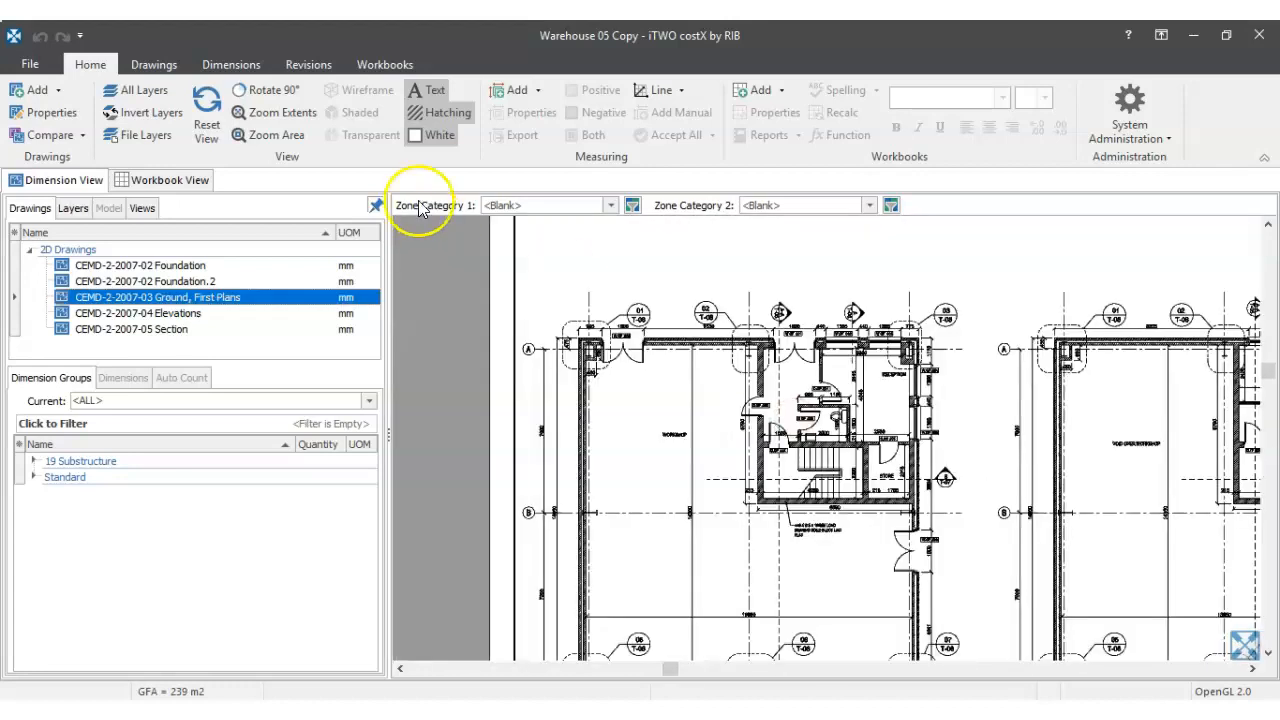
- Start a new dimension group and name it 100mm Blockwork Ext Ground Floor
{"action": "left_click", "coordinate": [211, 62]}
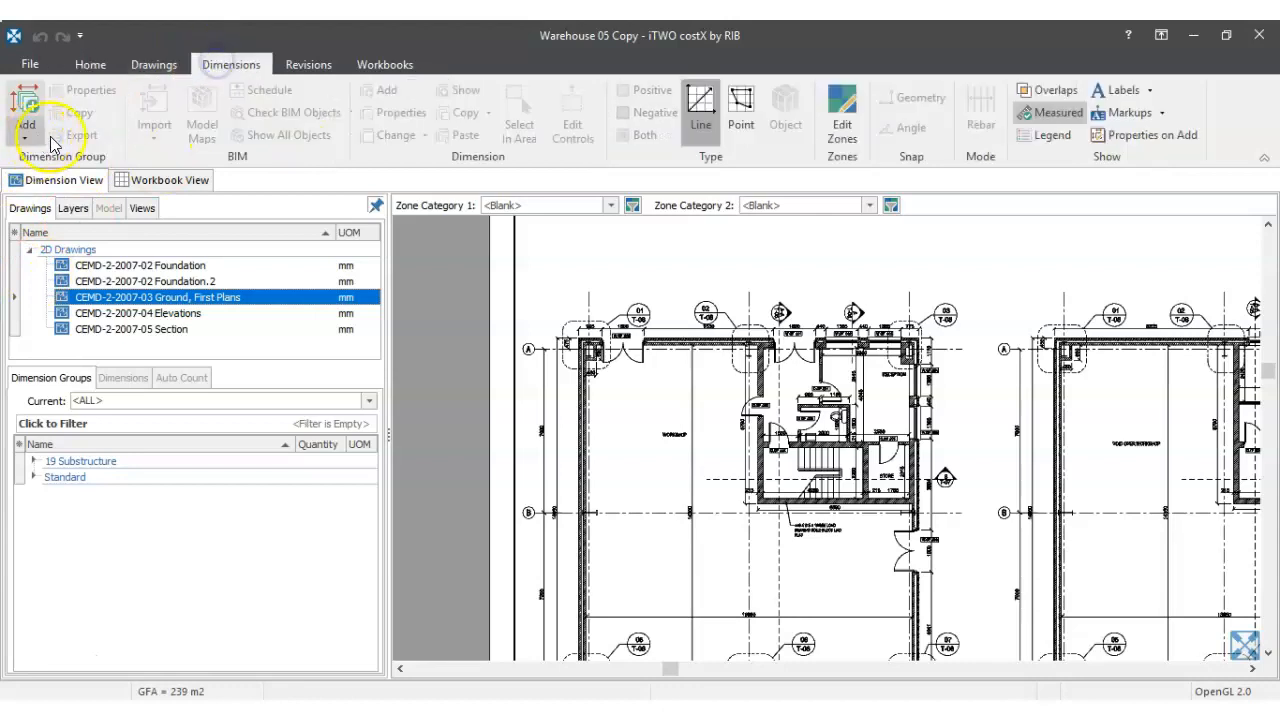
{"action": "left_click", "coordinate": [24, 136]}
{"action": "left_click", "coordinate": [60, 160]}
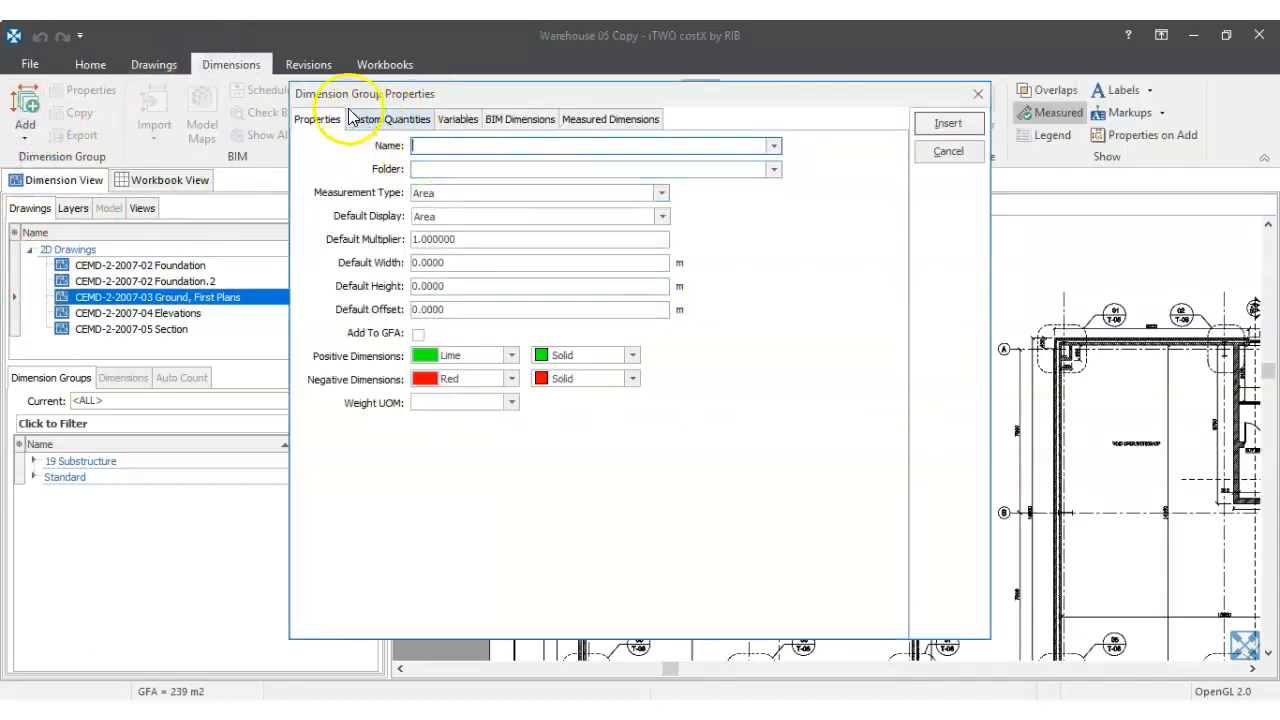
{"action": "left_click_drag", "start_coordinate": [783, 105], "coordinate": [806, 157]}
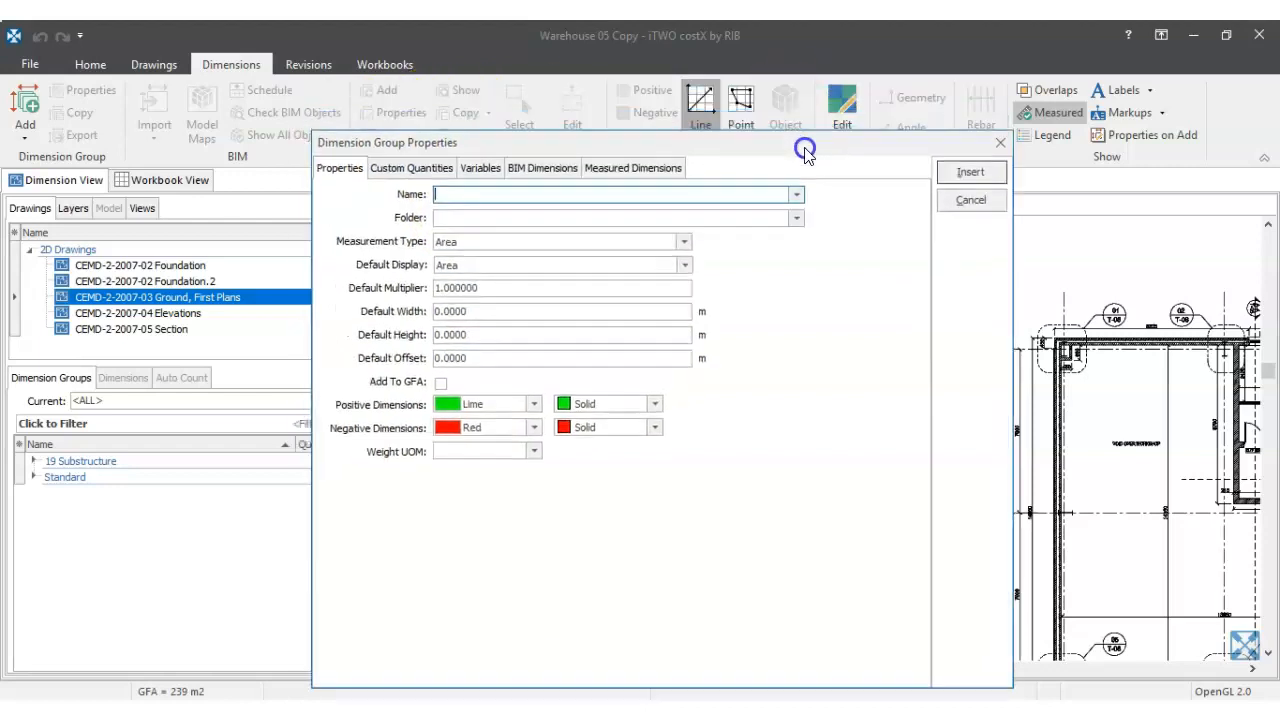
{"action": "left_click", "coordinate": [463, 200]}
{"action": "type", "text": "100mm Blockwork Ext Ground Floor"}
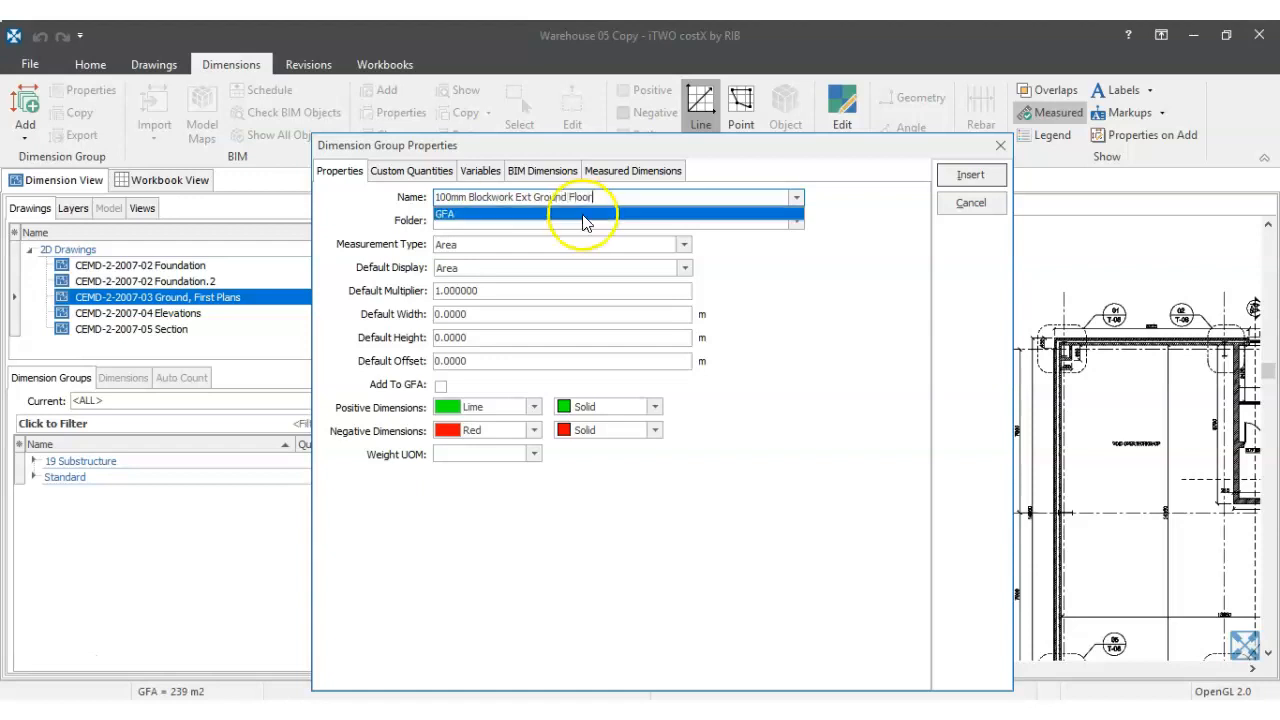
{"action": "left_click", "coordinate": [760, 290]}
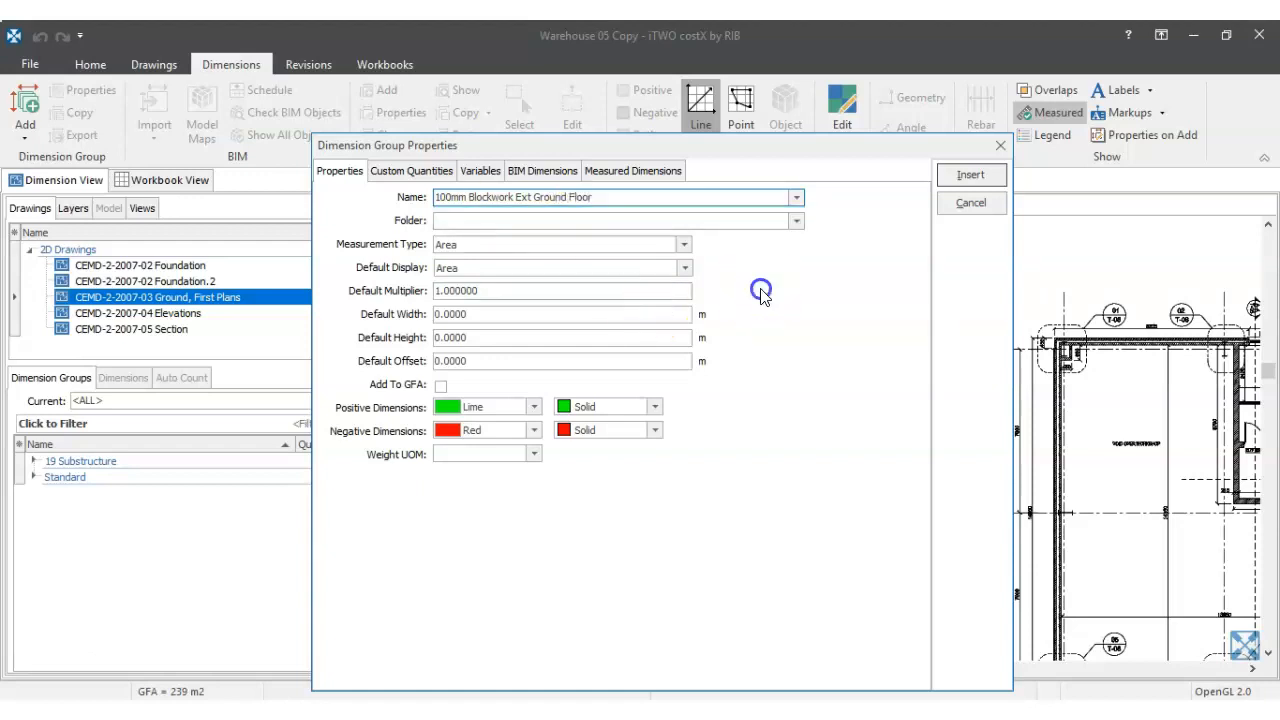
- Set the dimension group's folder to 21 External Walls\Ground First
{"action": "left_click", "coordinate": [506, 221]}
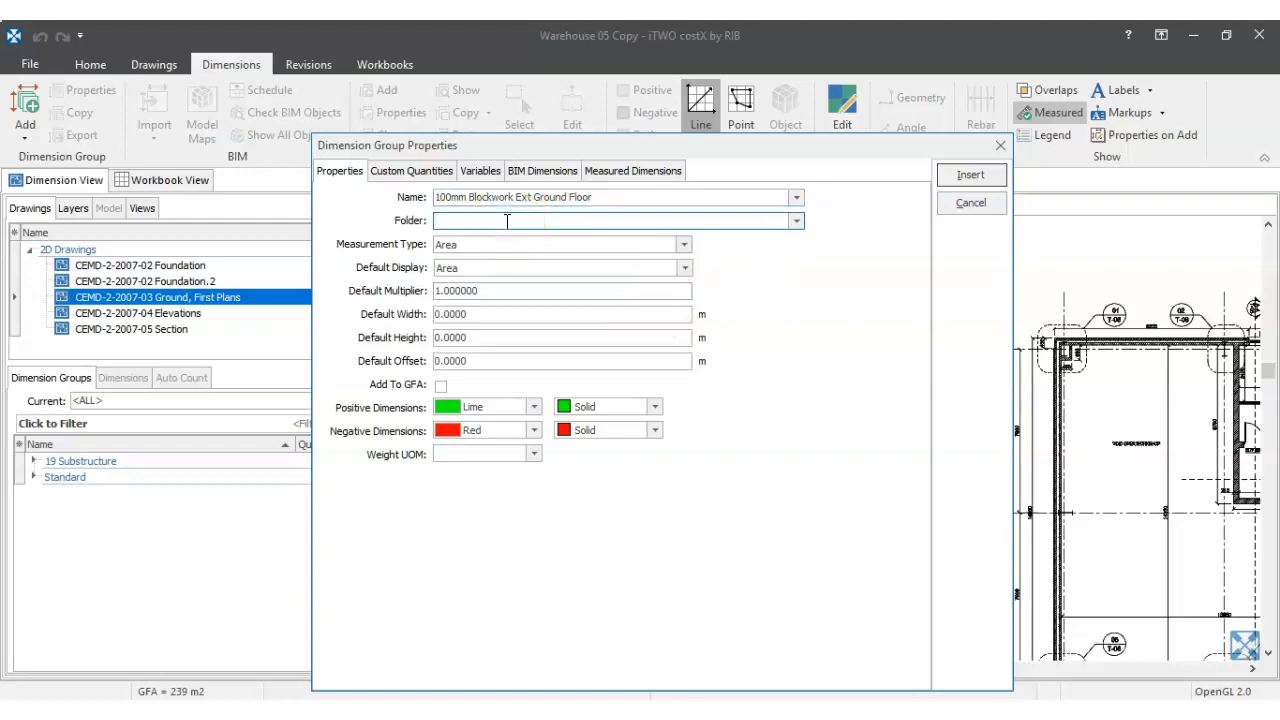
{"action": "type", "text": "21 Exter"}
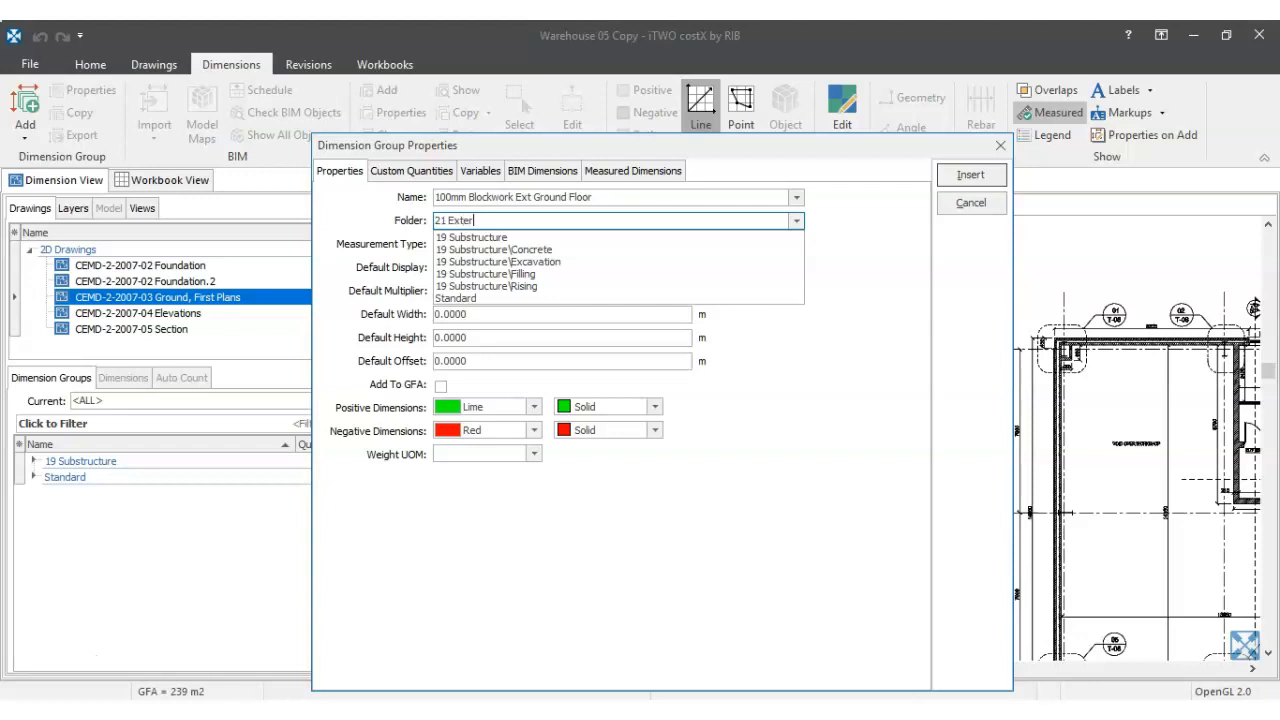
{"action": "type", "text": "nal Walls\\Ground First"}
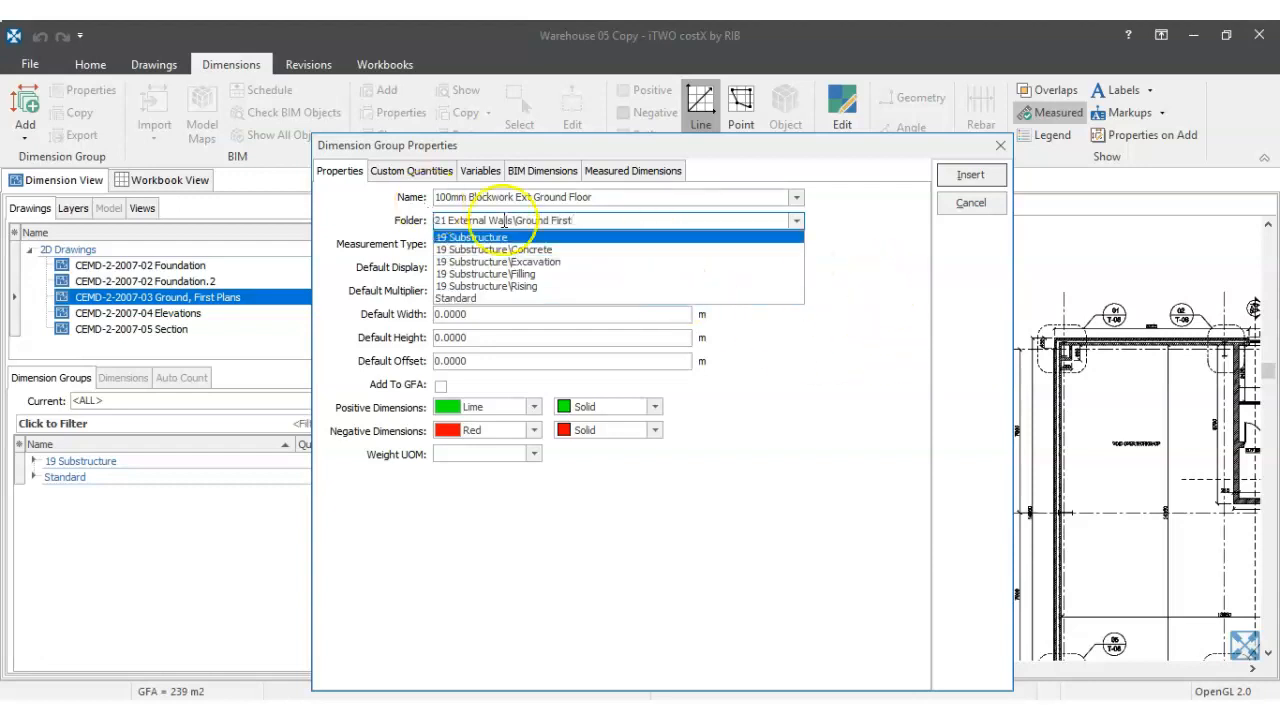
{"action": "left_click", "coordinate": [829, 271]}
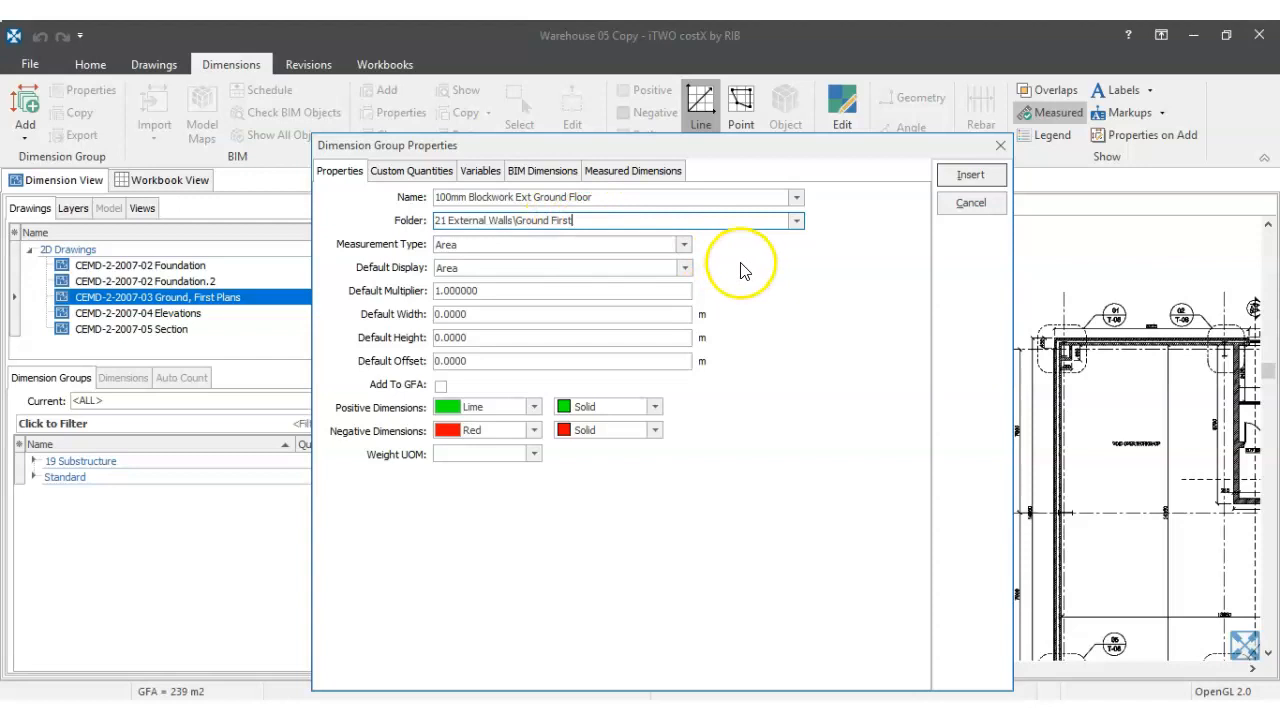
- Set the dimension group's measurement type to Length and insert the group
{"action": "left_click", "coordinate": [471, 255]}
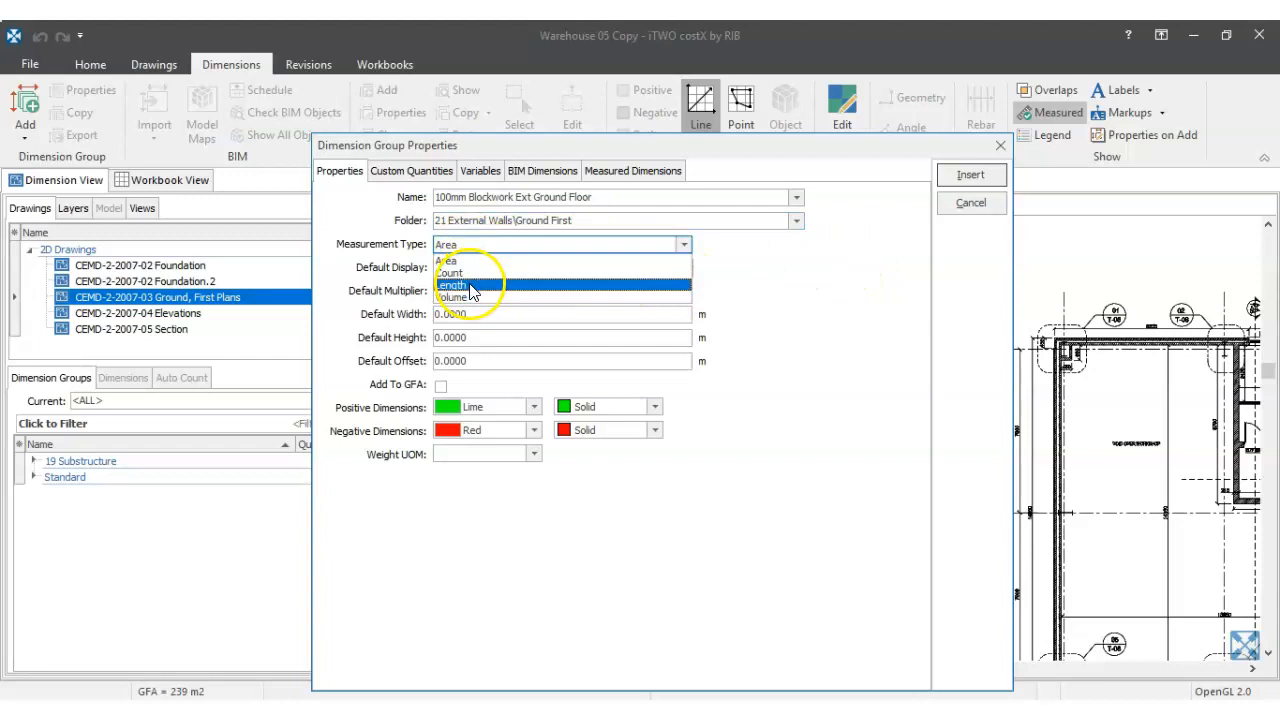
{"action": "left_click", "coordinate": [470, 286]}
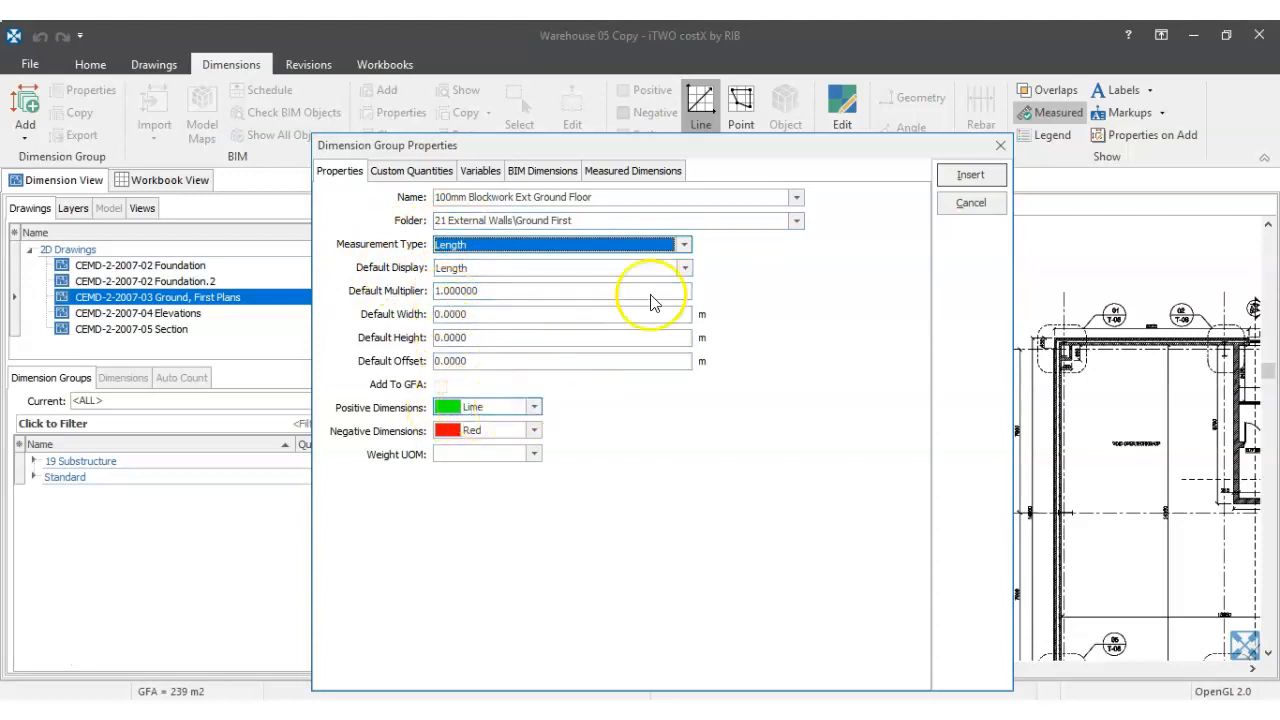
{"action": "left_click", "coordinate": [957, 180]}
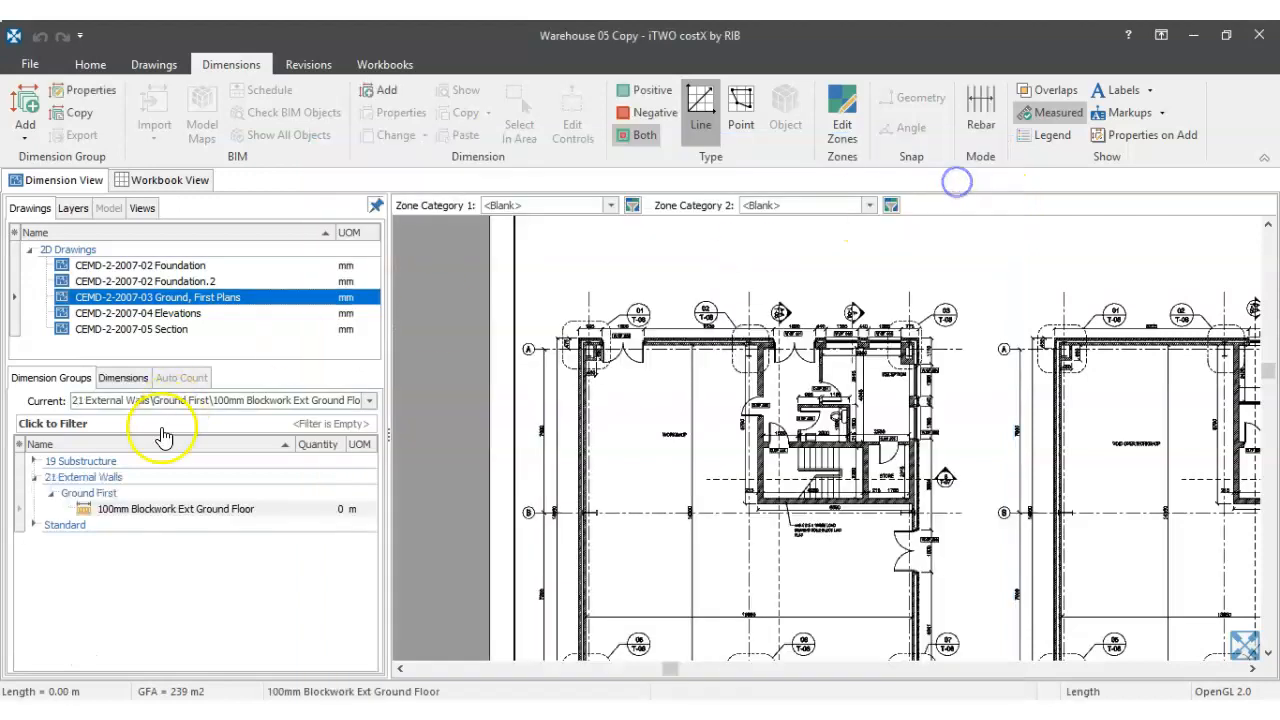
- Change the 100mm Blockwork Ext Ground Floor group's folder to 21 External Walls\Ground Floor and expand that folder
{"action": "left_click", "coordinate": [99, 511]}
{"action": "double_click", "coordinate": [95, 511]}
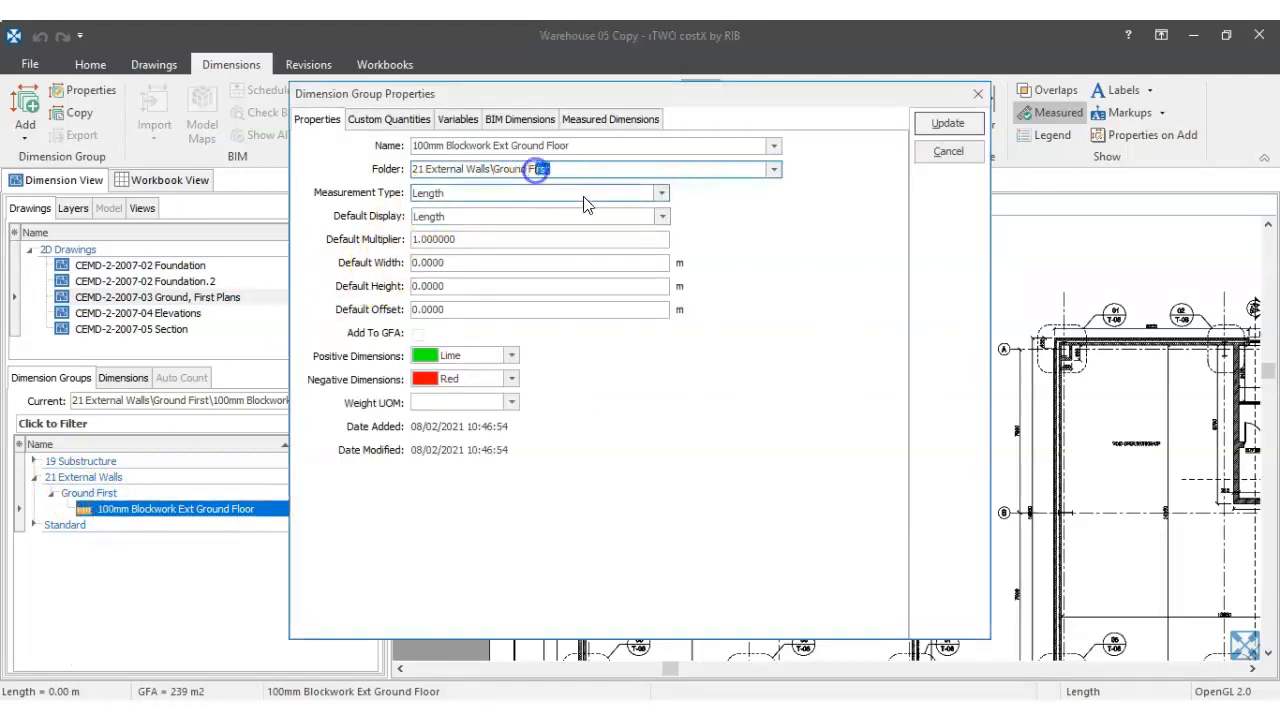
{"action": "type", "text": "loo"}
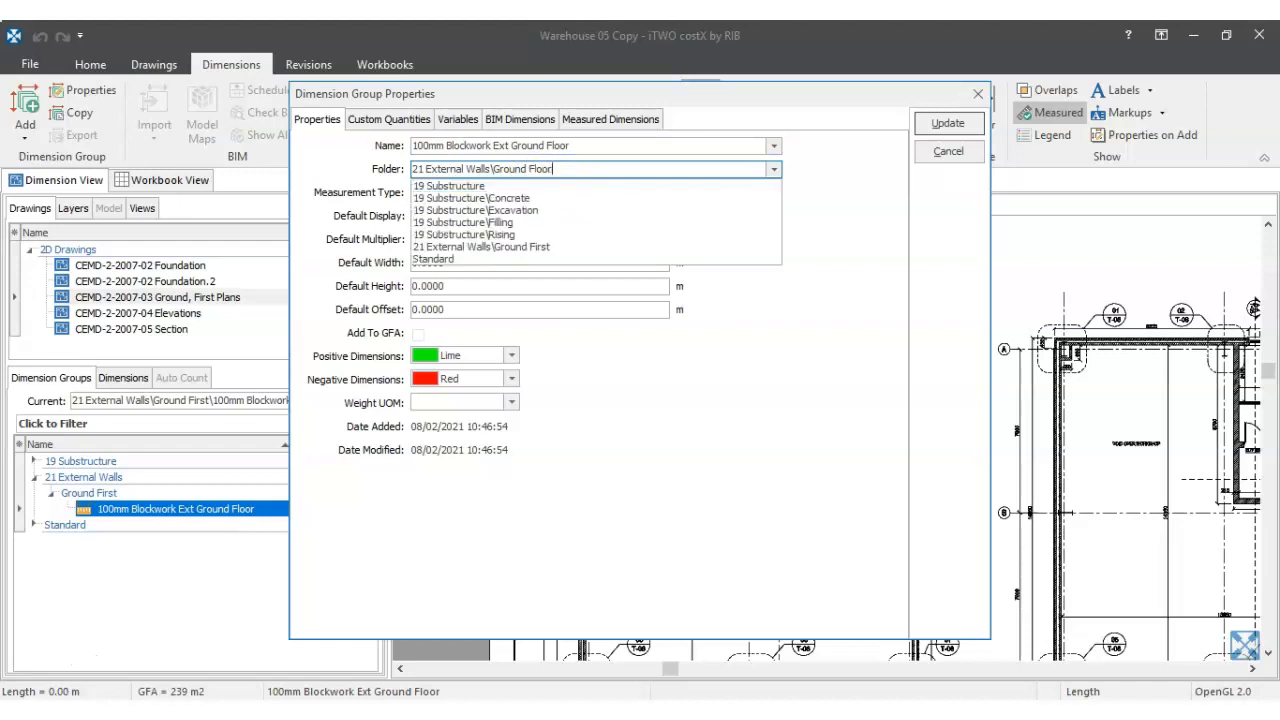
{"action": "left_click", "coordinate": [877, 214]}
{"action": "left_click", "coordinate": [946, 124]}
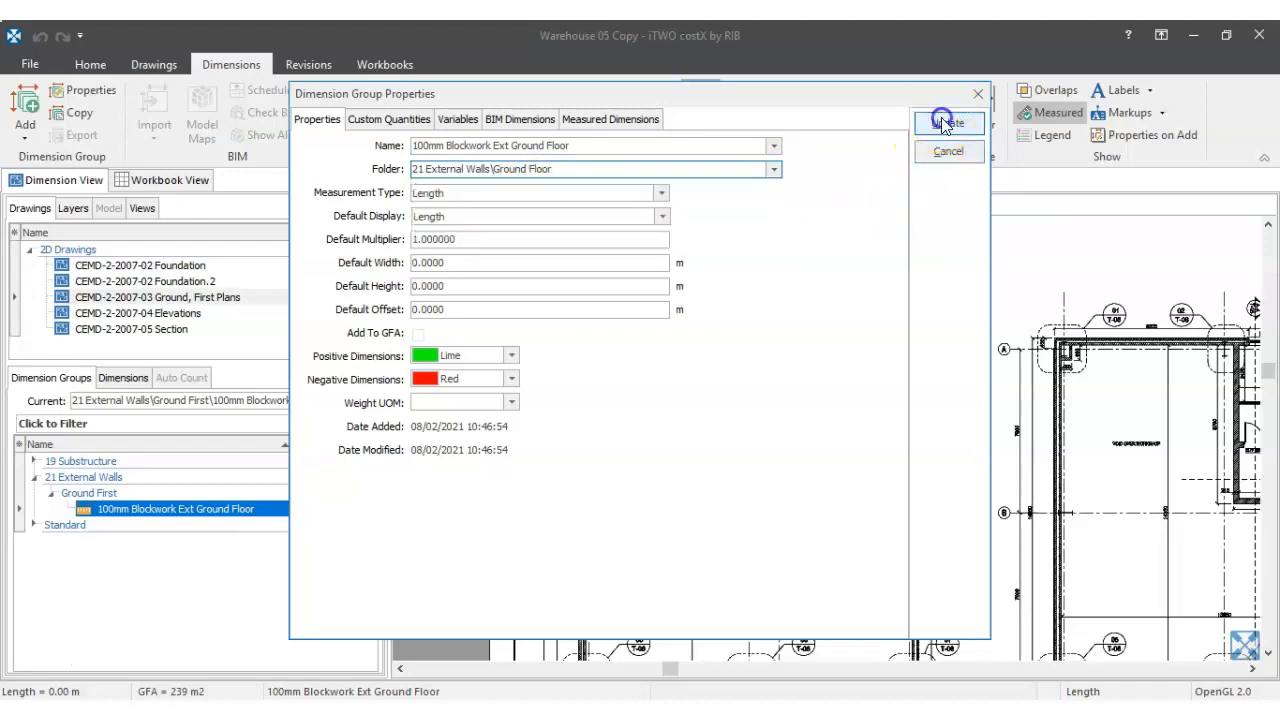
{"action": "left_click", "coordinate": [50, 493]}
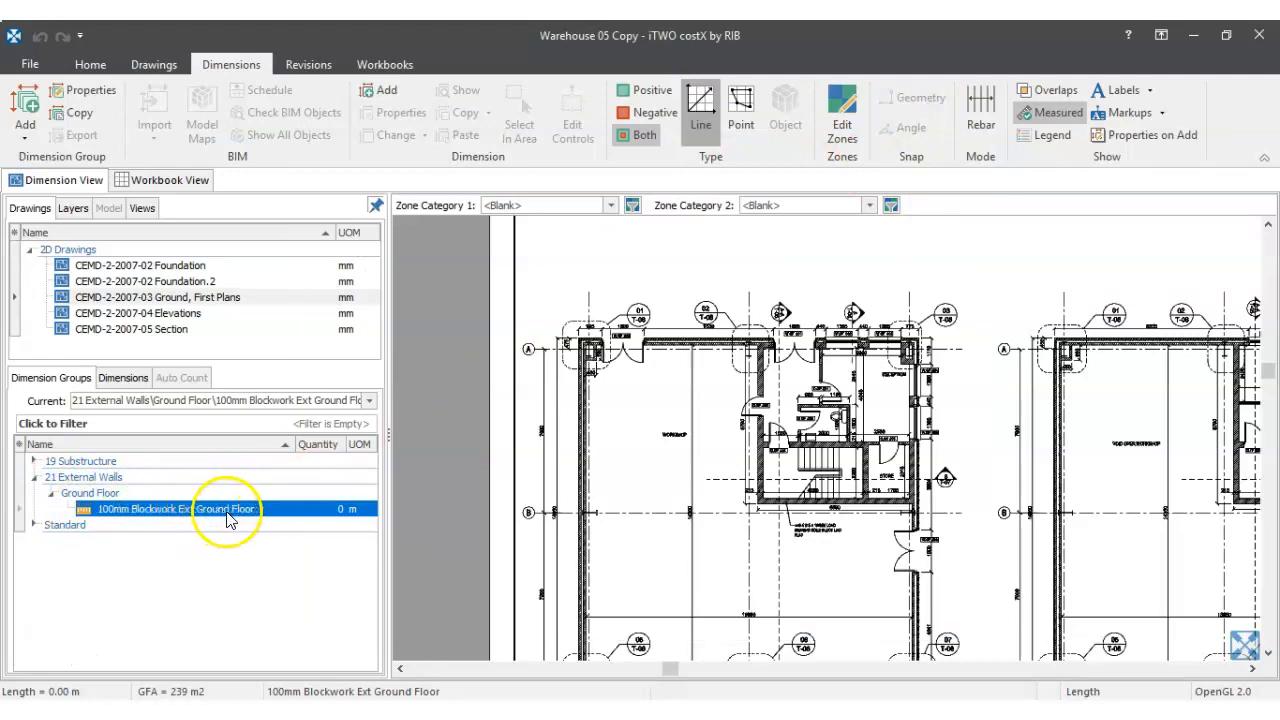
- Start a new dimension group and name it 100mm Brickwork Ext Ground Floor
{"action": "left_click", "coordinate": [25, 138]}
{"action": "left_click", "coordinate": [47, 161]}
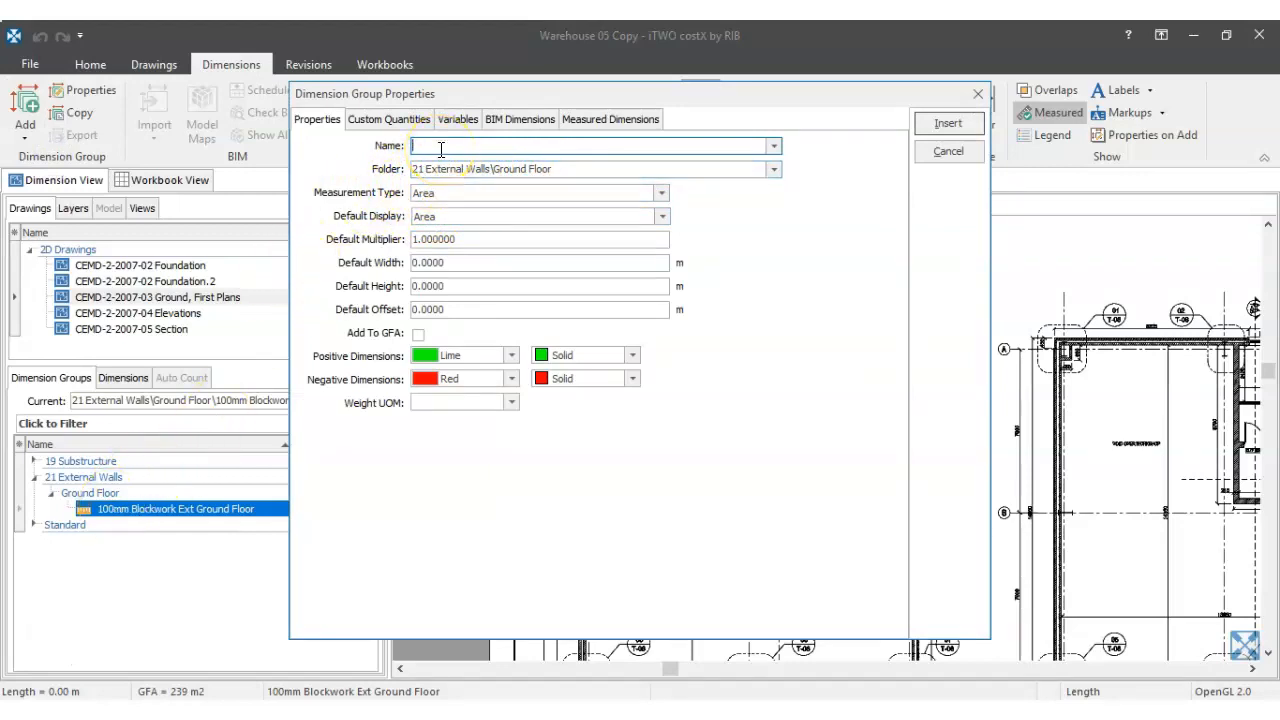
{"action": "type", "text": "100mm Brickwork Ext Grou"}
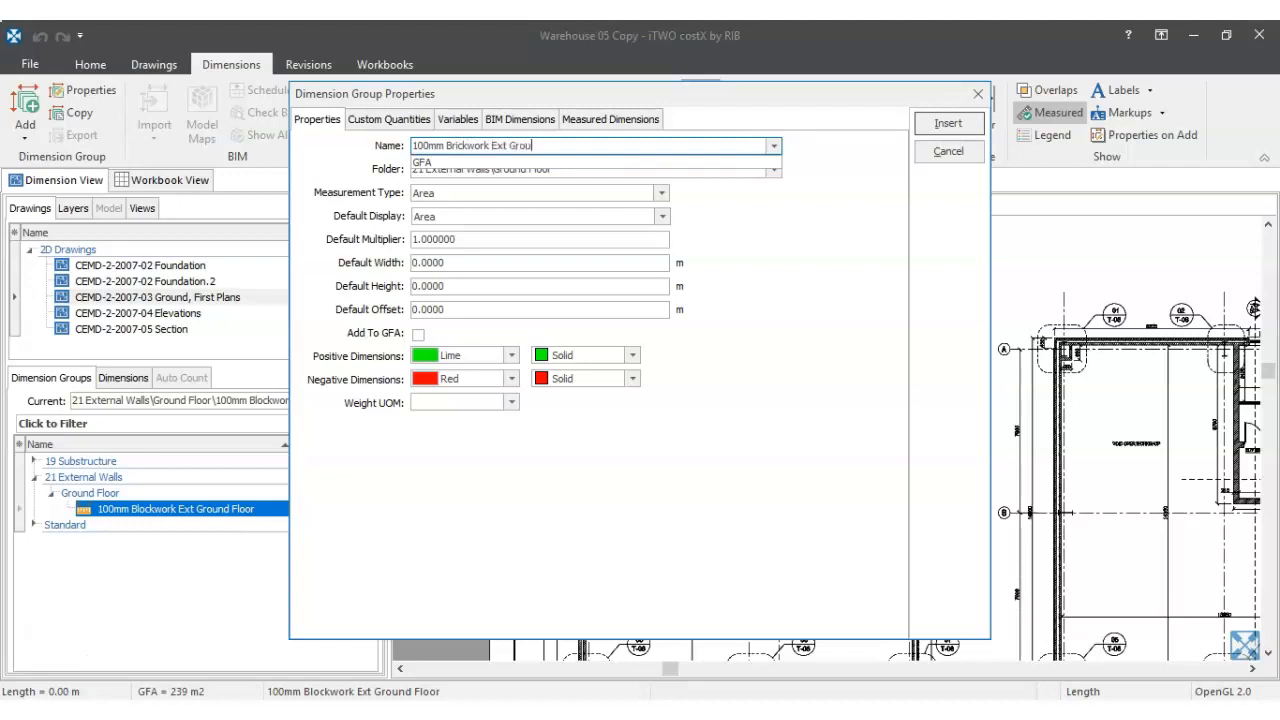
{"action": "left_click", "coordinate": [907, 222]}
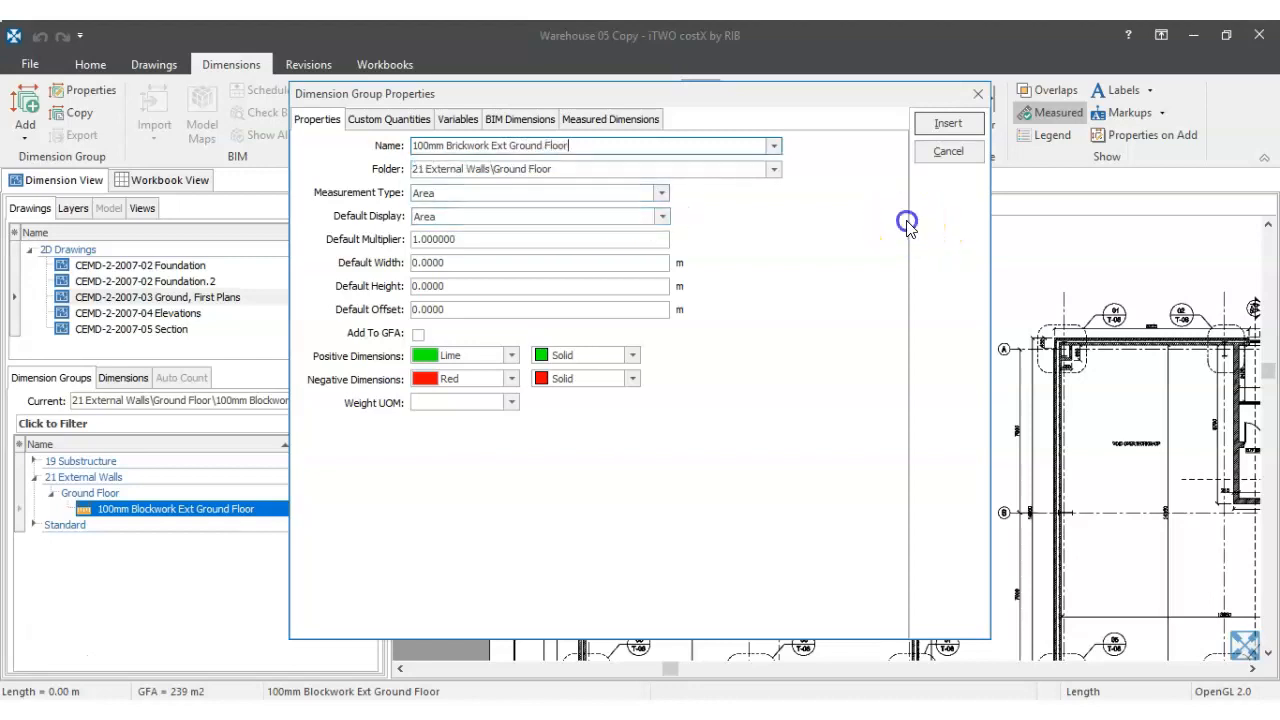
- Set the brickwork group's measurement type to Length and its positive dimension colour to Navy, and insert it
{"action": "left_click", "coordinate": [505, 193]}
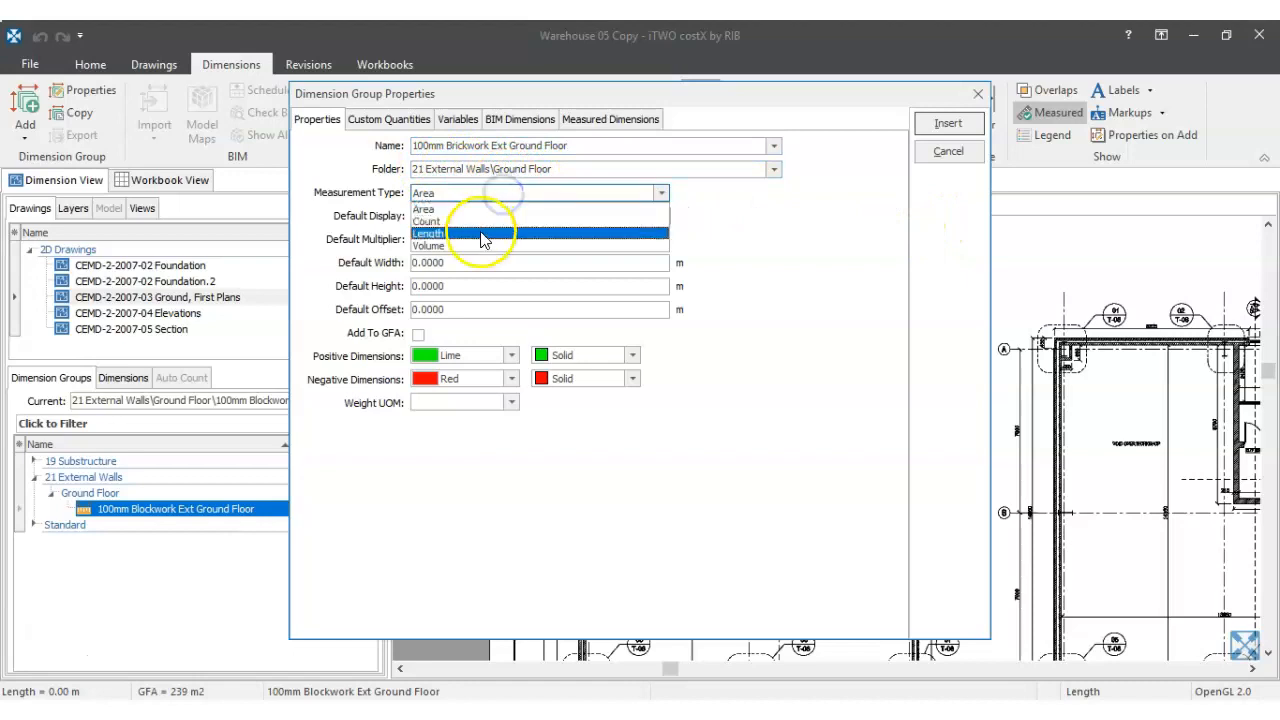
{"action": "left_click", "coordinate": [483, 229]}
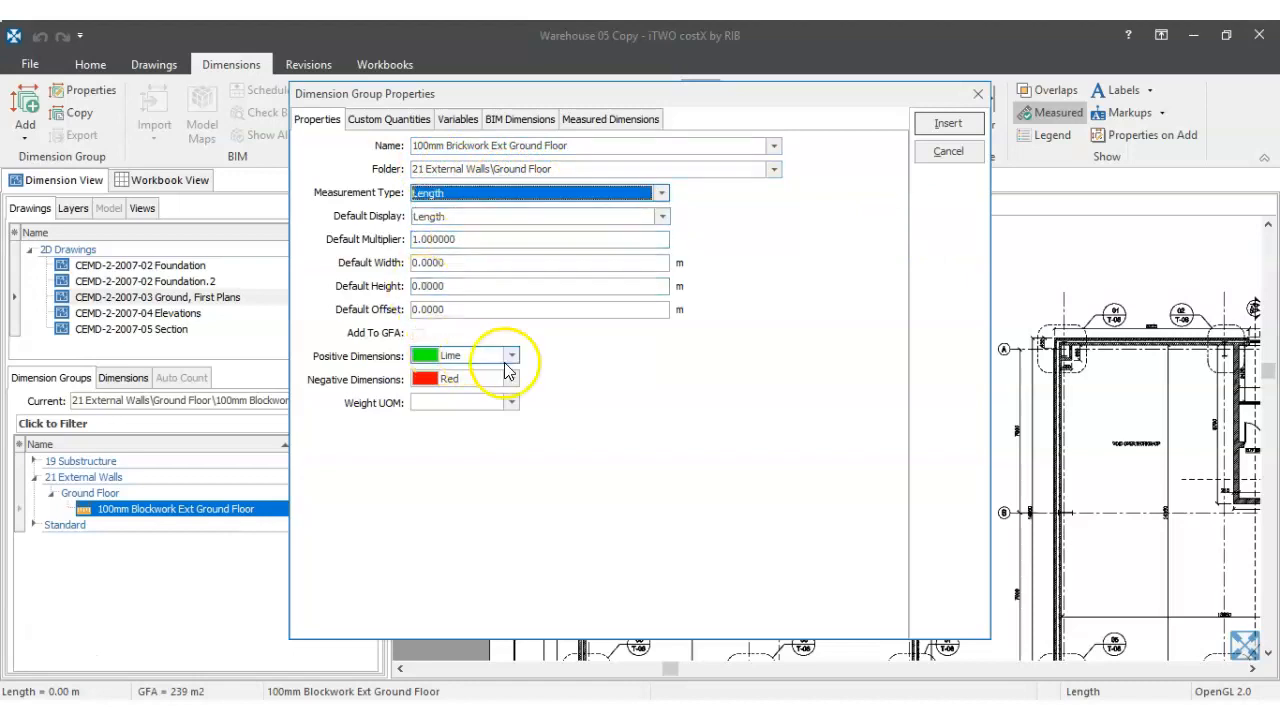
{"action": "left_click", "coordinate": [511, 356]}
{"action": "left_click_drag", "start_coordinate": [544, 413], "coordinate": [532, 437]}
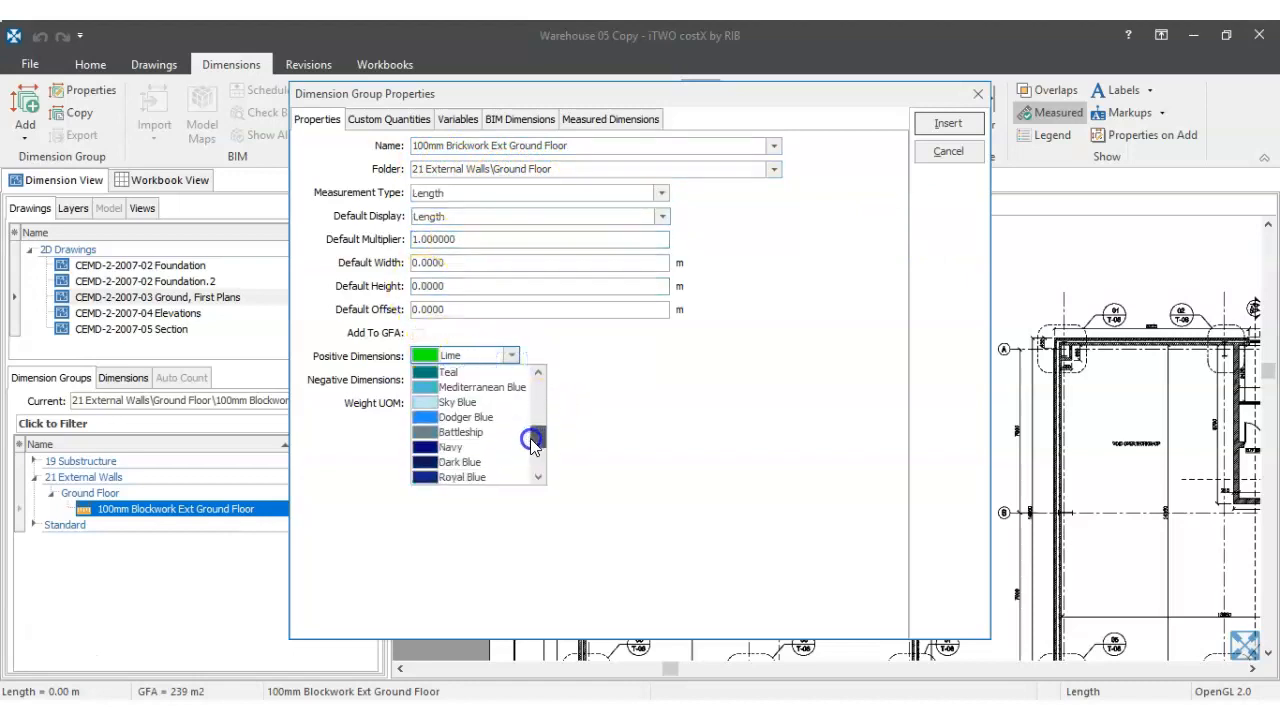
{"action": "left_click", "coordinate": [470, 447]}
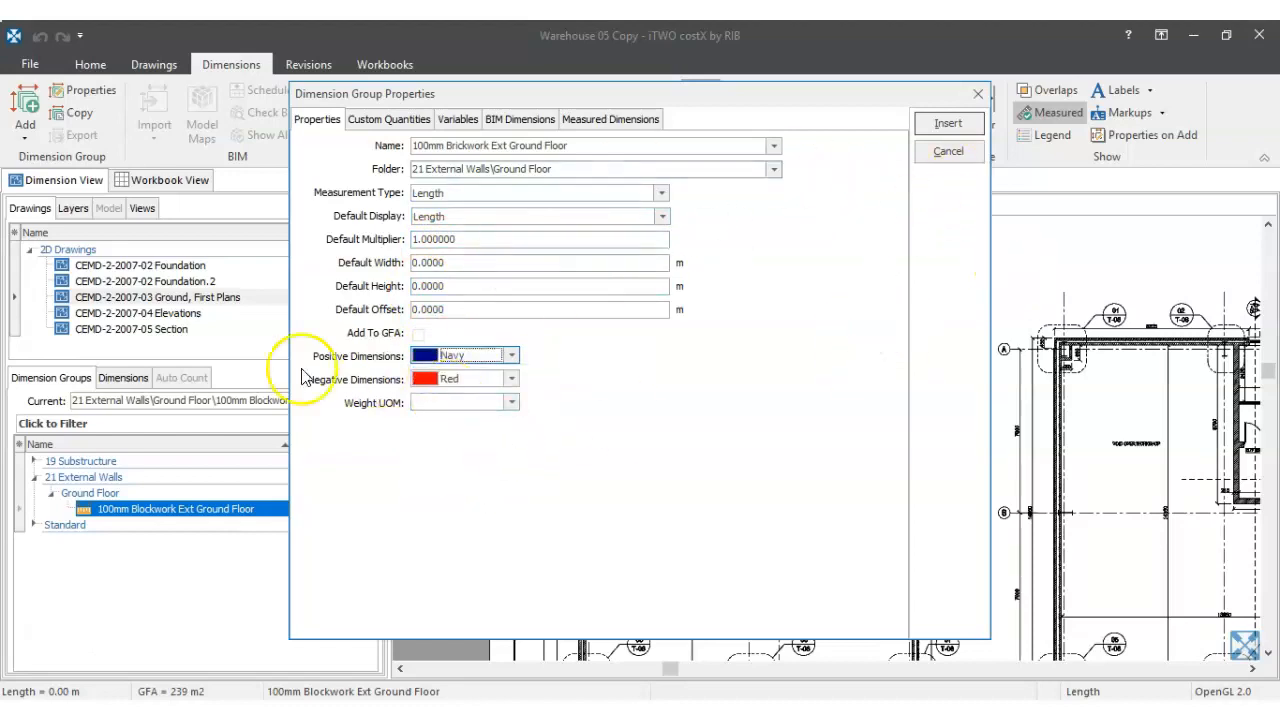
{"action": "left_click", "coordinate": [946, 128]}
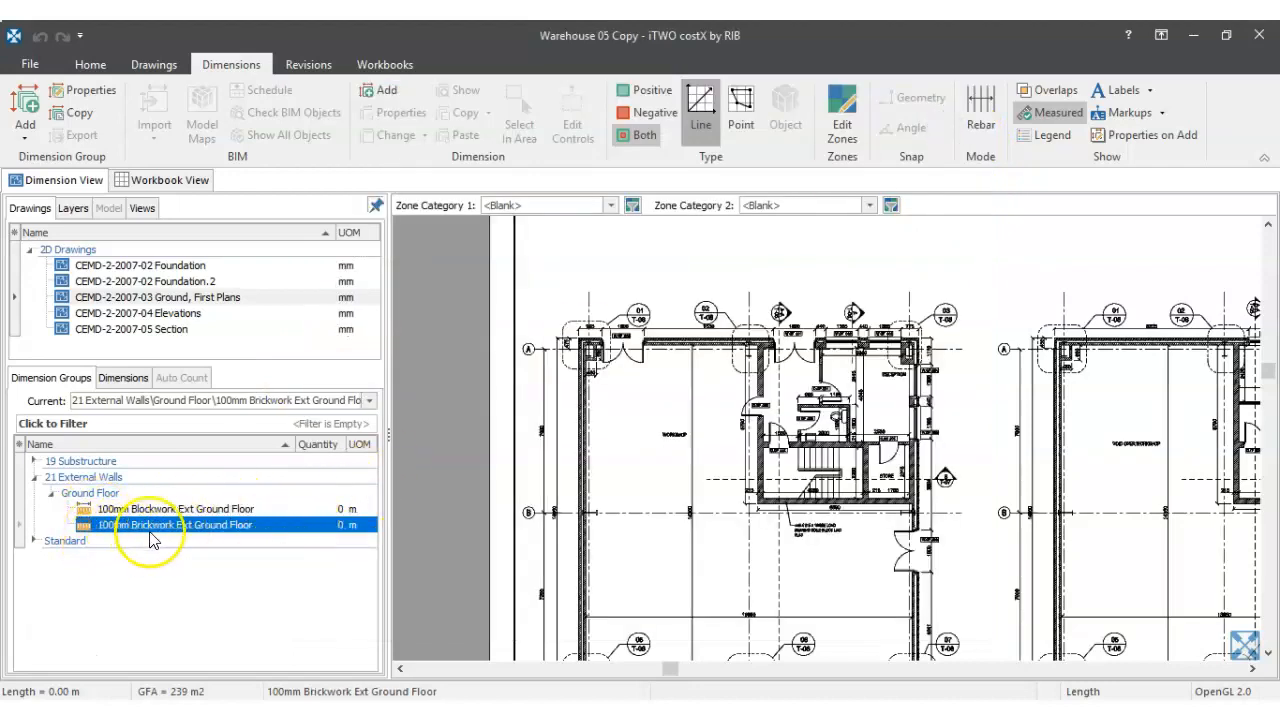
- Examine the external wall construction around Reception and grid corner 03 on the ground floor plan
{"action": "scroll", "coordinate": [880, 360], "scroll_direction": "up", "scroll_amount": 3}
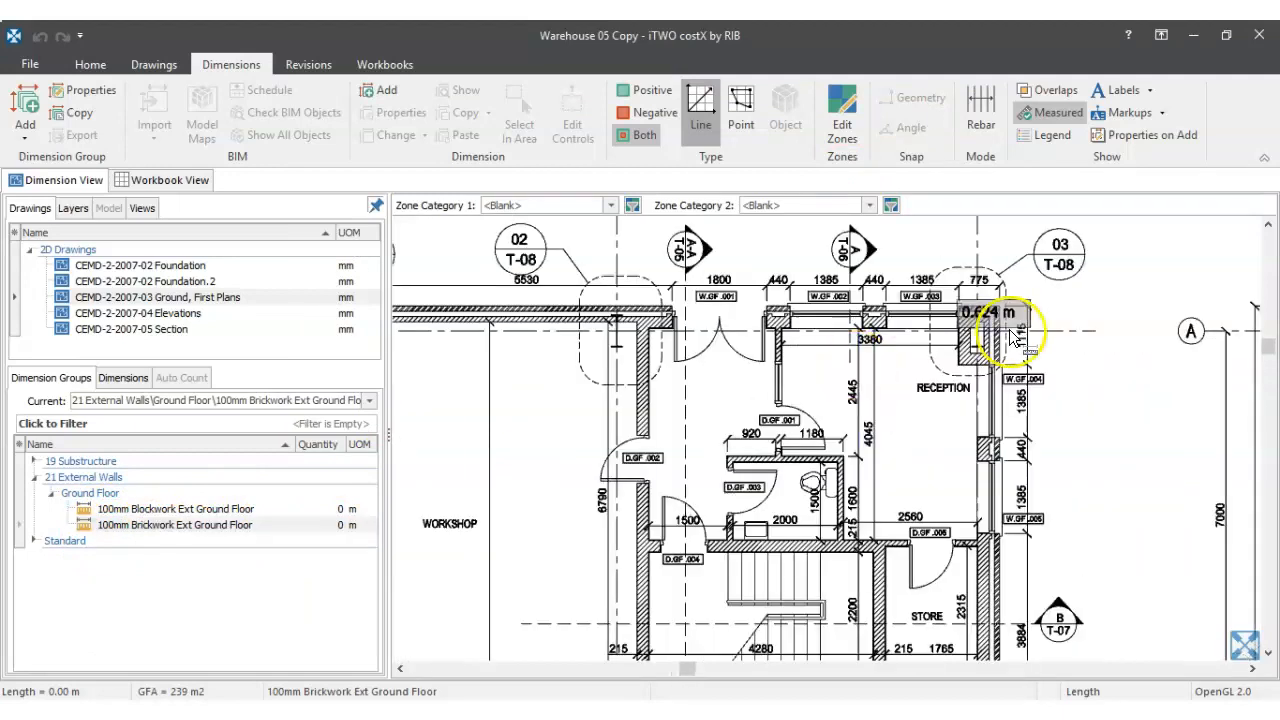
{"action": "scroll", "coordinate": [974, 523], "scroll_direction": "up", "scroll_amount": 2}
{"action": "scroll", "coordinate": [971, 523], "scroll_direction": "down", "scroll_amount": 3}
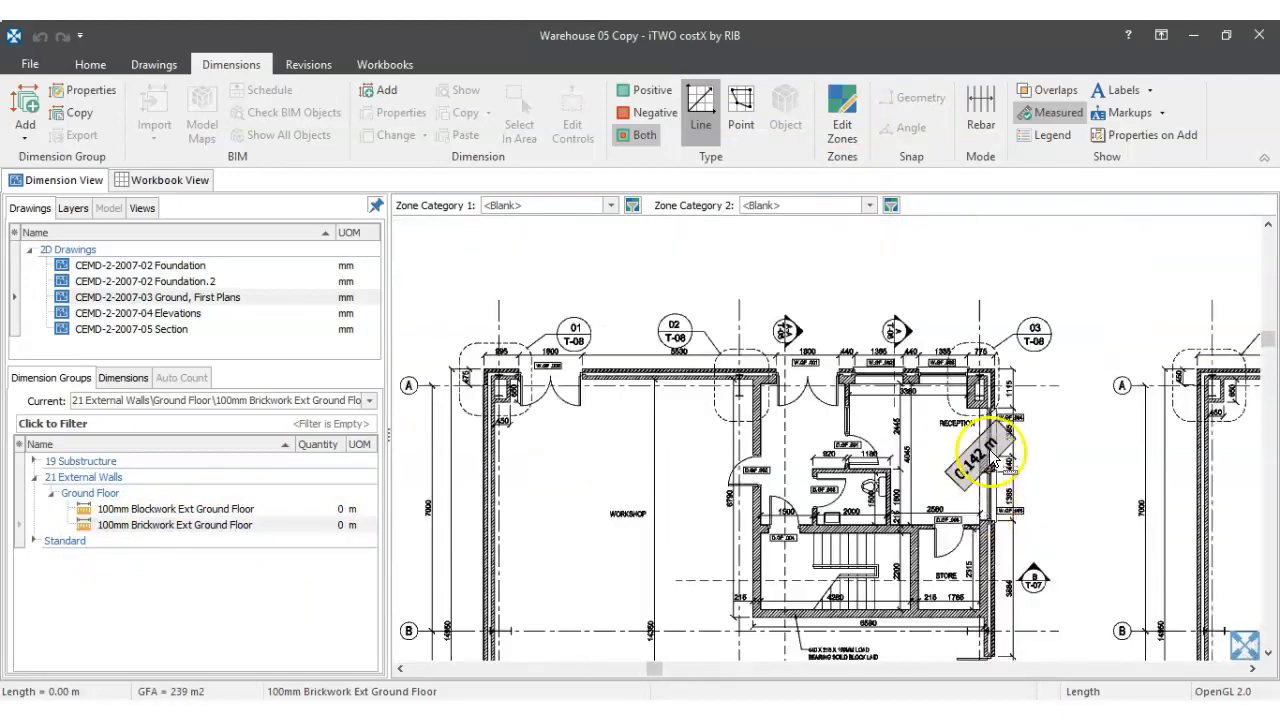
{"action": "scroll", "coordinate": [991, 457], "scroll_direction": "up", "scroll_amount": 4}
{"action": "scroll", "coordinate": [983, 507], "scroll_direction": "down", "scroll_amount": 2}
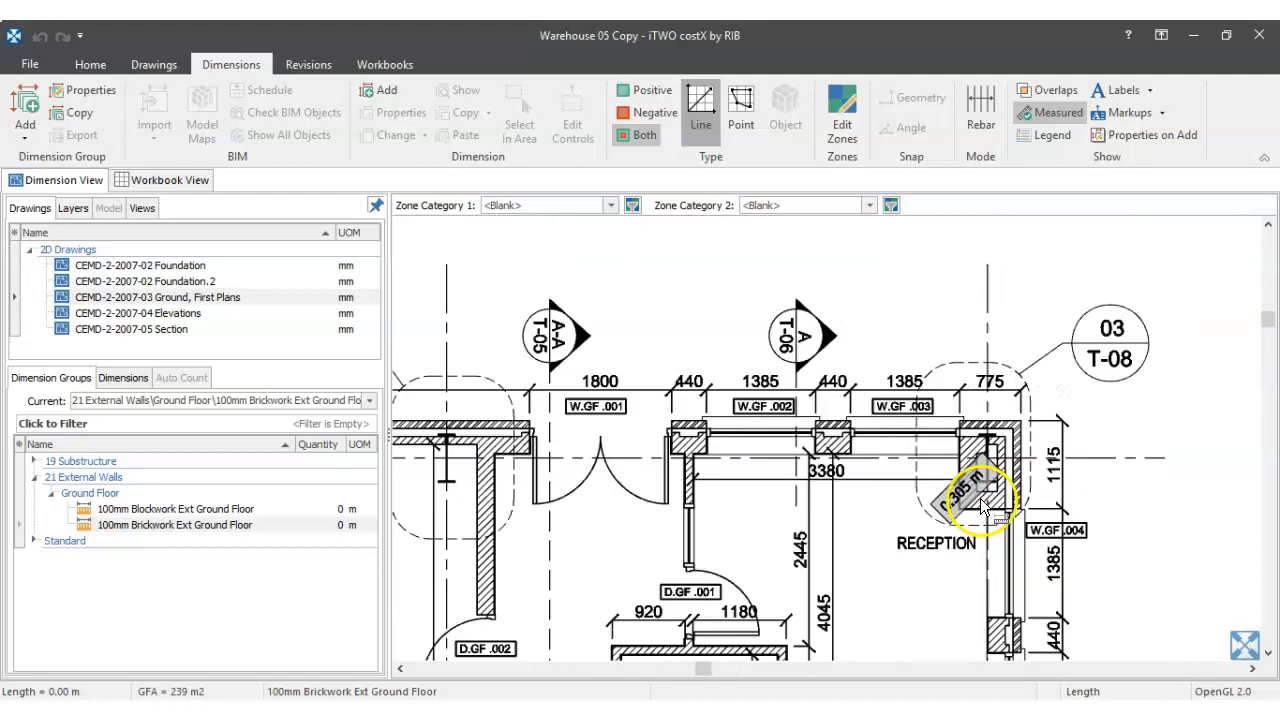
{"action": "left_click_drag", "start_coordinate": [984, 535], "coordinate": [1014, 423]}
- Start another dimension group in the Ground Floor folder and name it 215mm Blockwork Ext Ground Floor
{"action": "left_click", "coordinate": [300, 528]}
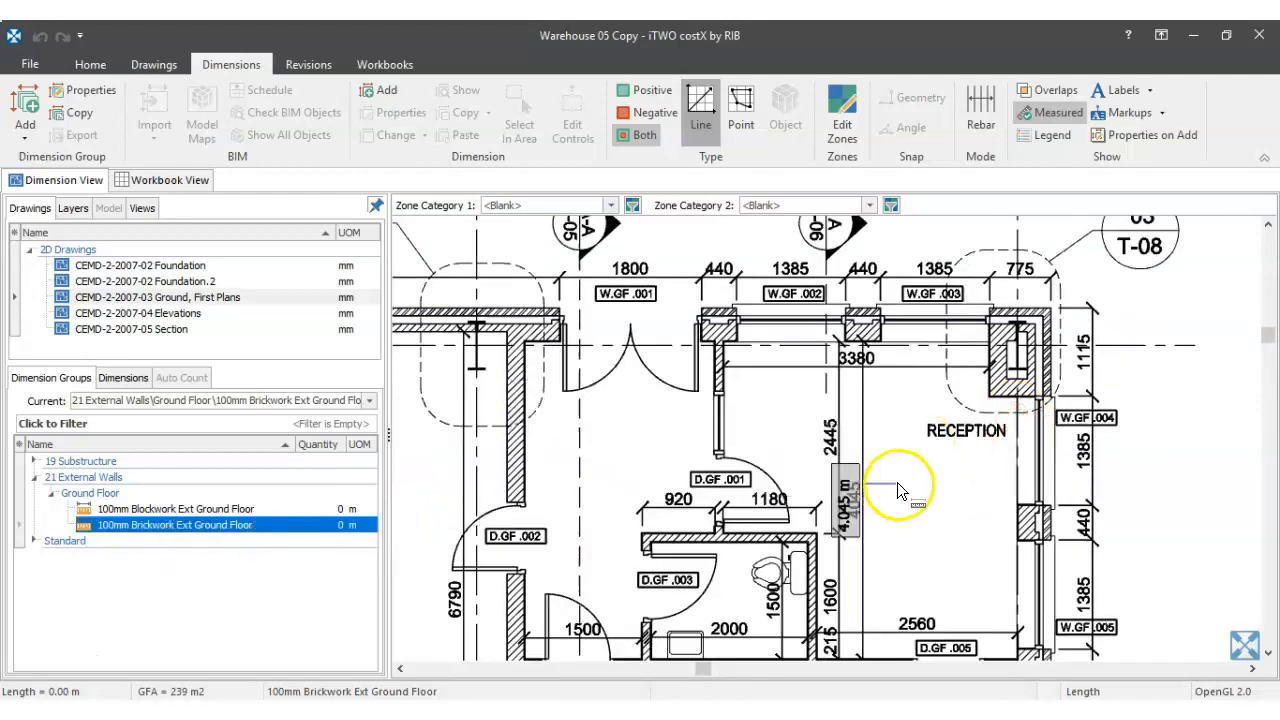
{"action": "left_click", "coordinate": [27, 124]}
{"action": "left_click", "coordinate": [58, 156]}
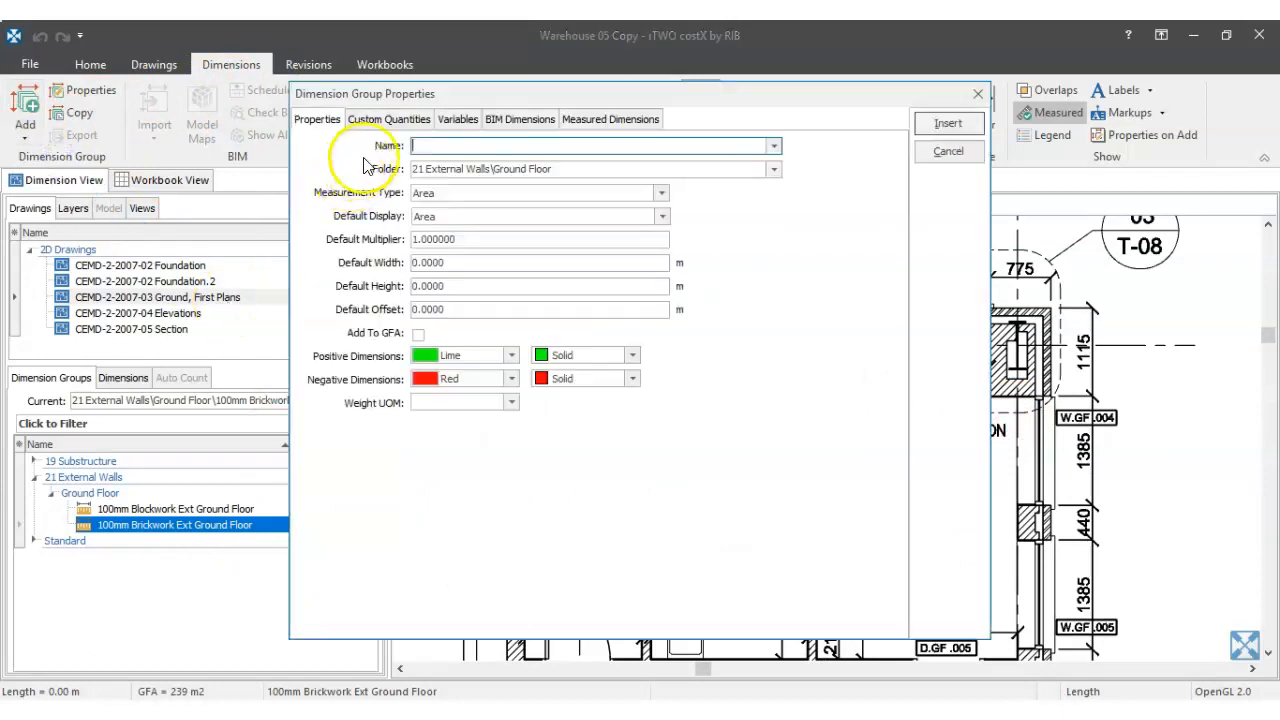
{"action": "type", "text": "2"}
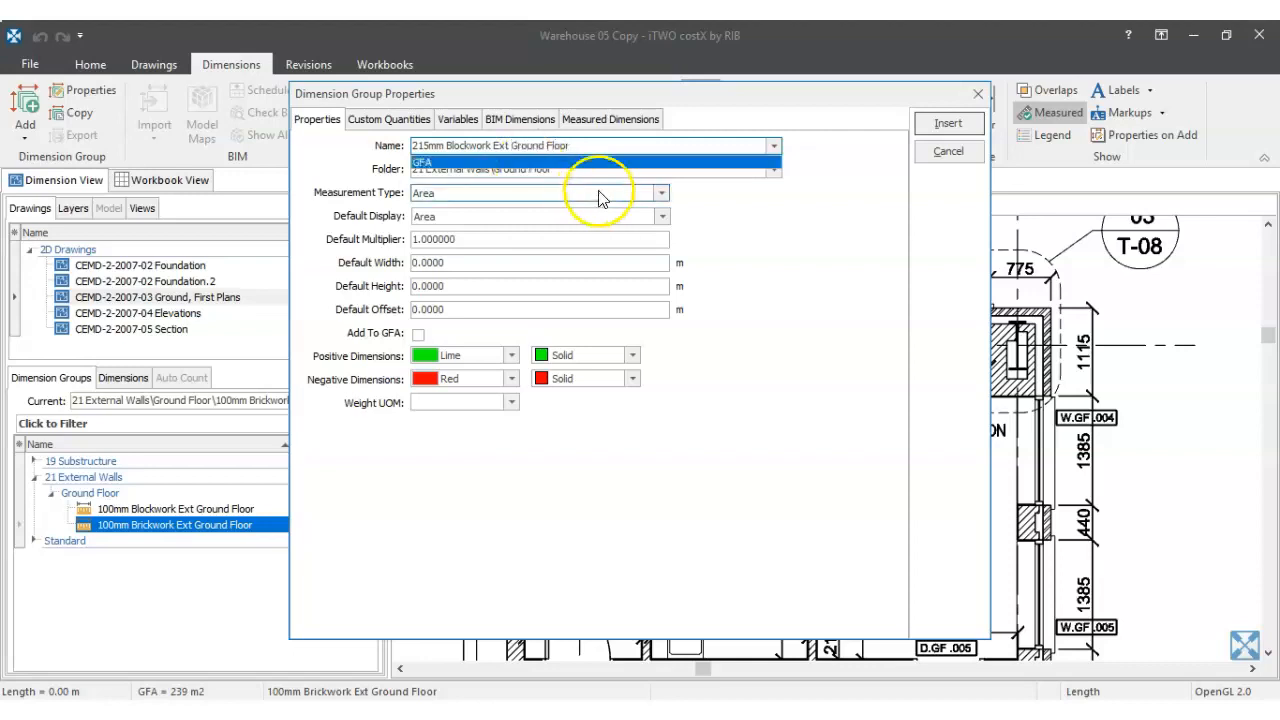
{"action": "left_click", "coordinate": [726, 200]}
- Set the 215mm blockwork group's measurement type to Length and its positive dimension colour to Purple, and insert it
{"action": "left_click", "coordinate": [474, 195]}
{"action": "left_click", "coordinate": [452, 233]}
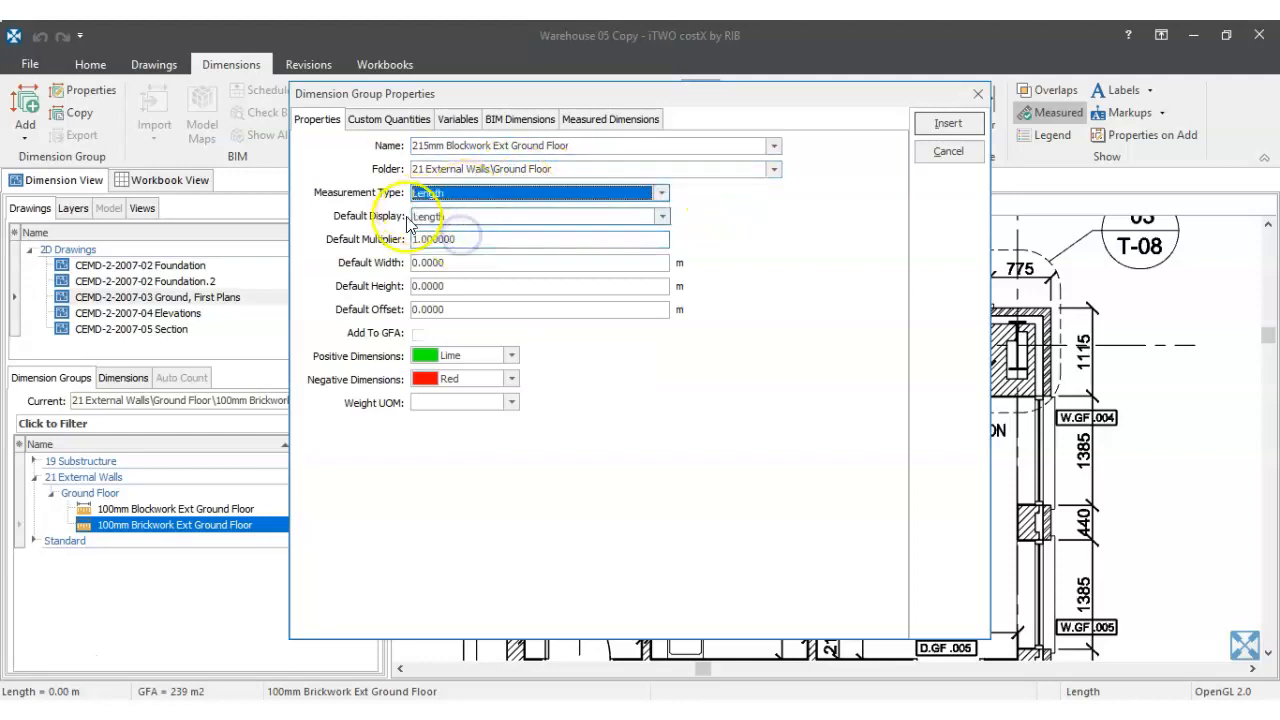
{"action": "left_click", "coordinate": [433, 285]}
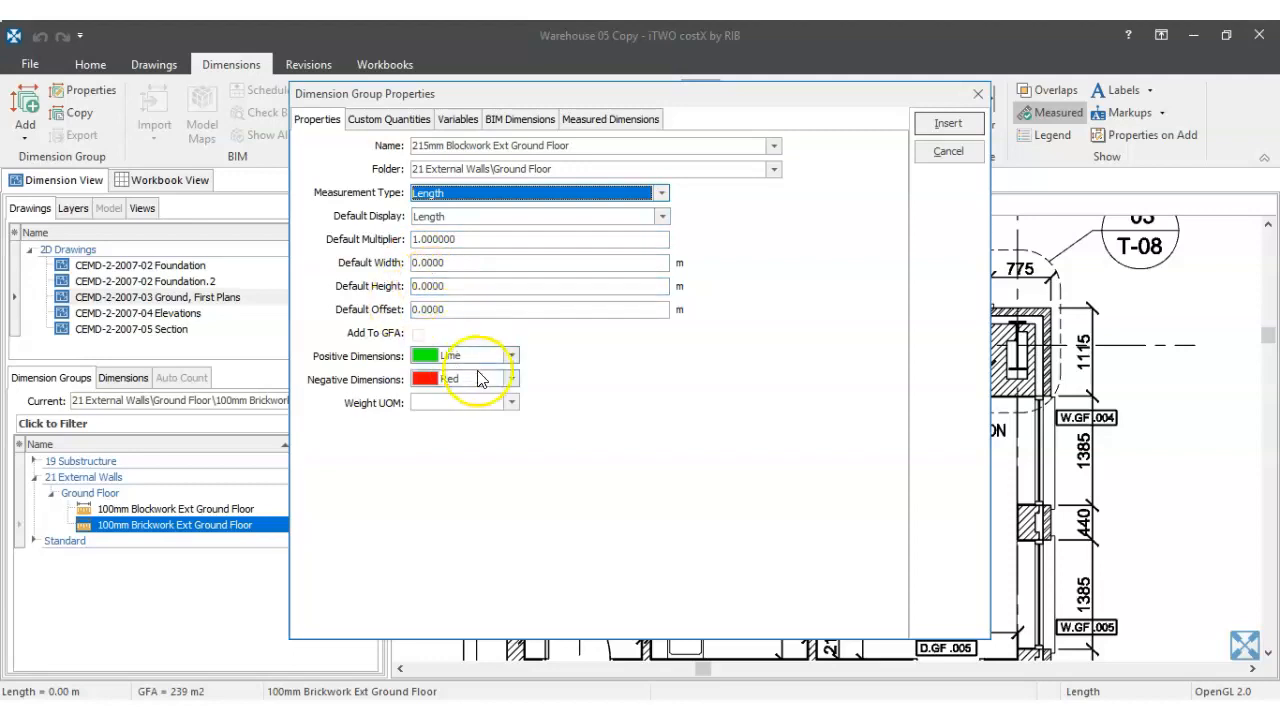
{"action": "left_click", "coordinate": [510, 358]}
{"action": "left_click_drag", "start_coordinate": [537, 412], "coordinate": [534, 450]}
{"action": "left_click", "coordinate": [495, 463]}
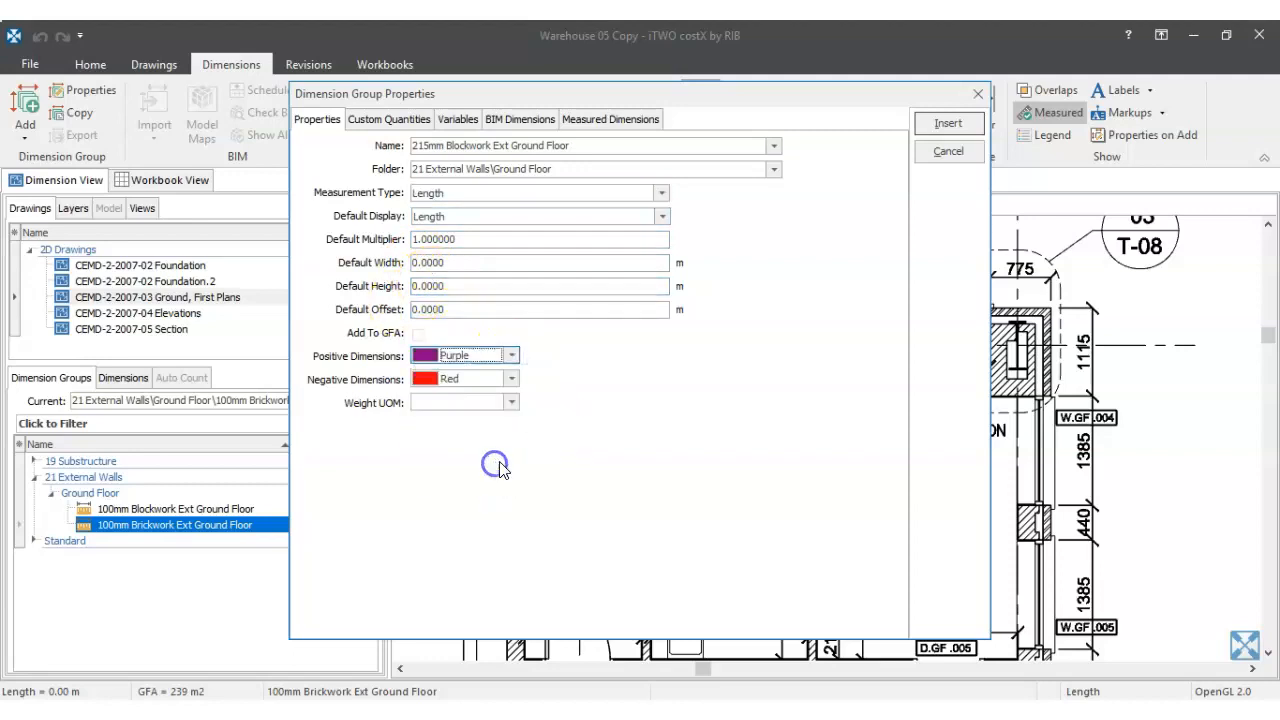
{"action": "left_click", "coordinate": [944, 124]}
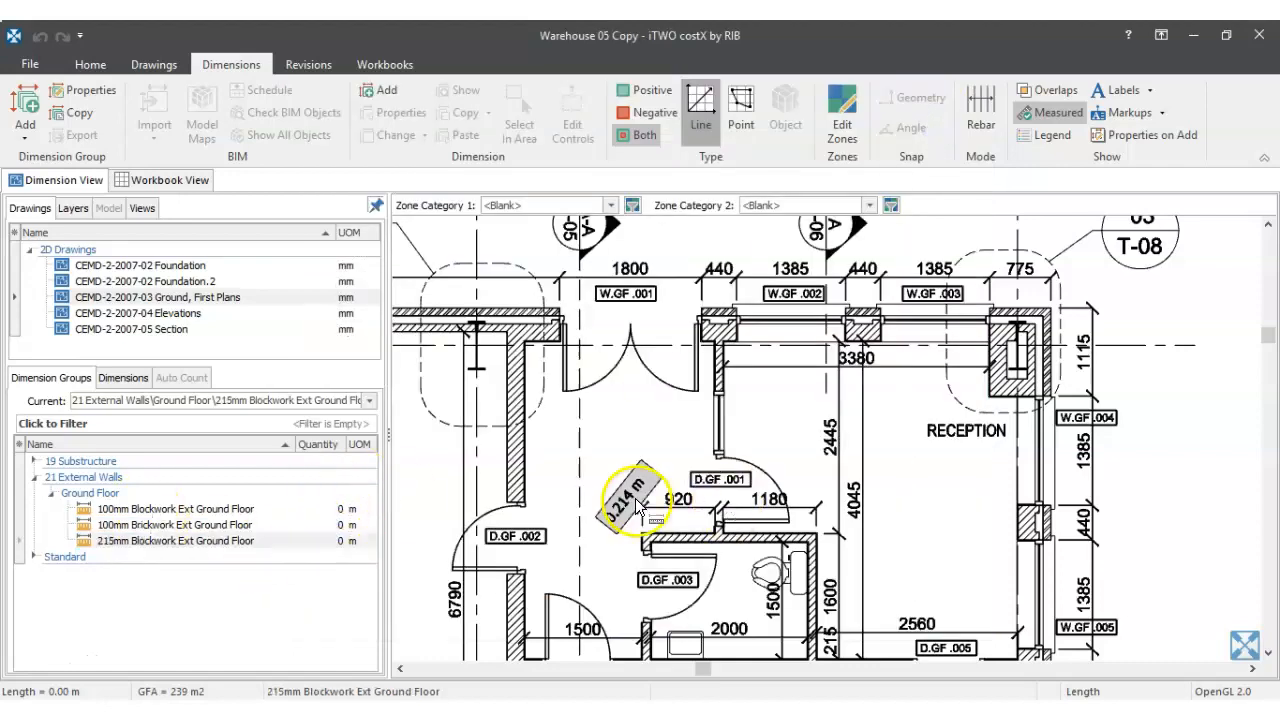
- Open the CEMD-2-2007-05 Section drawing and examine the full building section and the external wall at roof level
{"action": "scroll", "coordinate": [700, 410], "scroll_direction": "down", "scroll_amount": 5}
{"action": "left_click", "coordinate": [300, 540]}
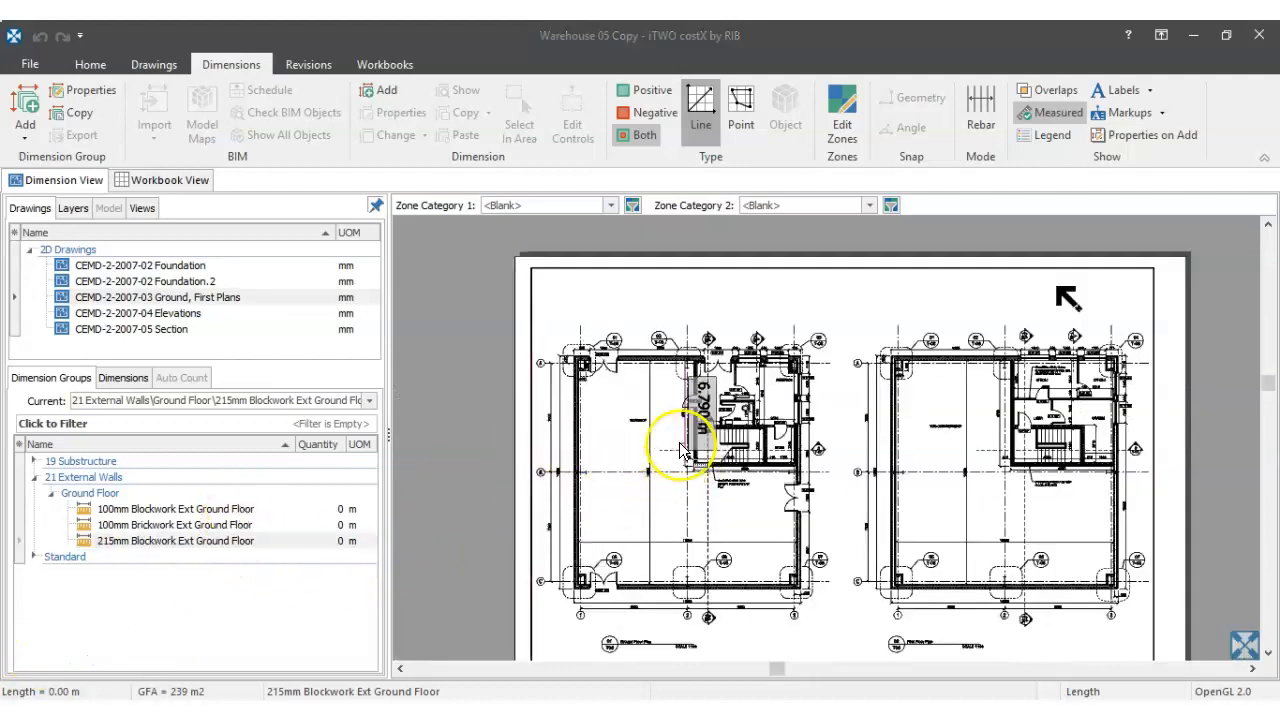
{"action": "left_click", "coordinate": [160, 330]}
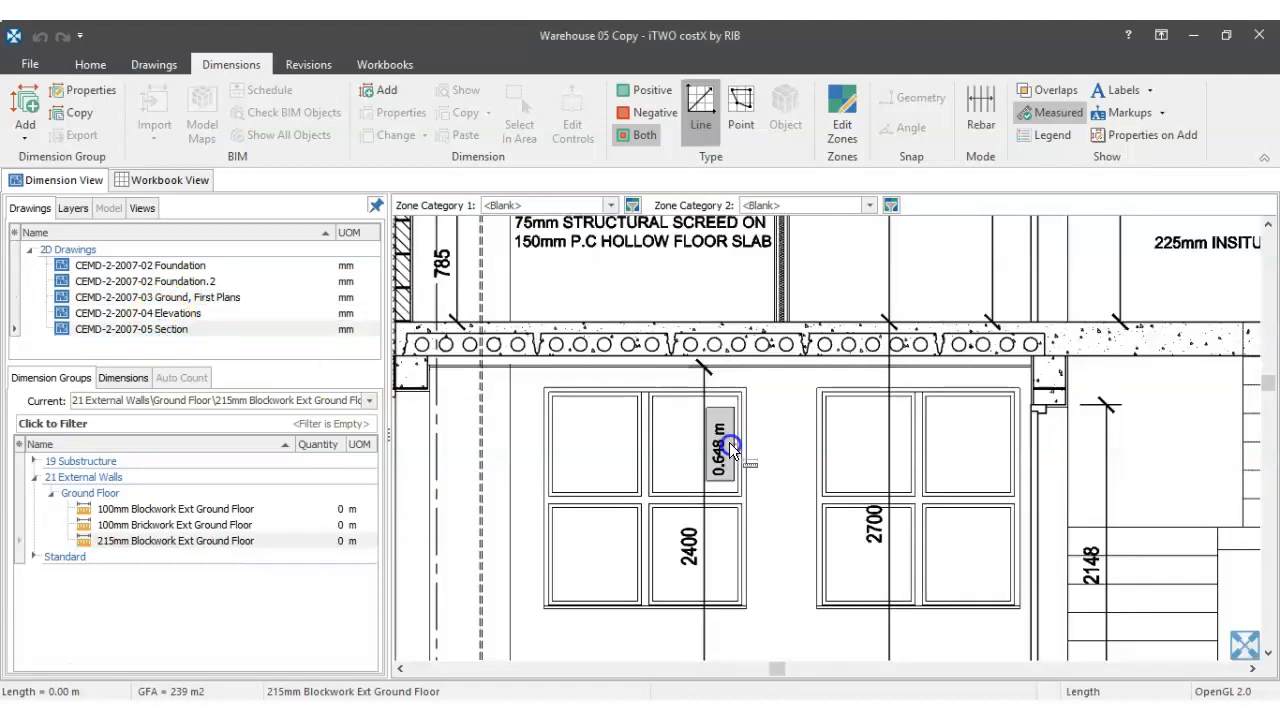
{"action": "scroll", "coordinate": [716, 414], "scroll_direction": "down", "scroll_amount": 5}
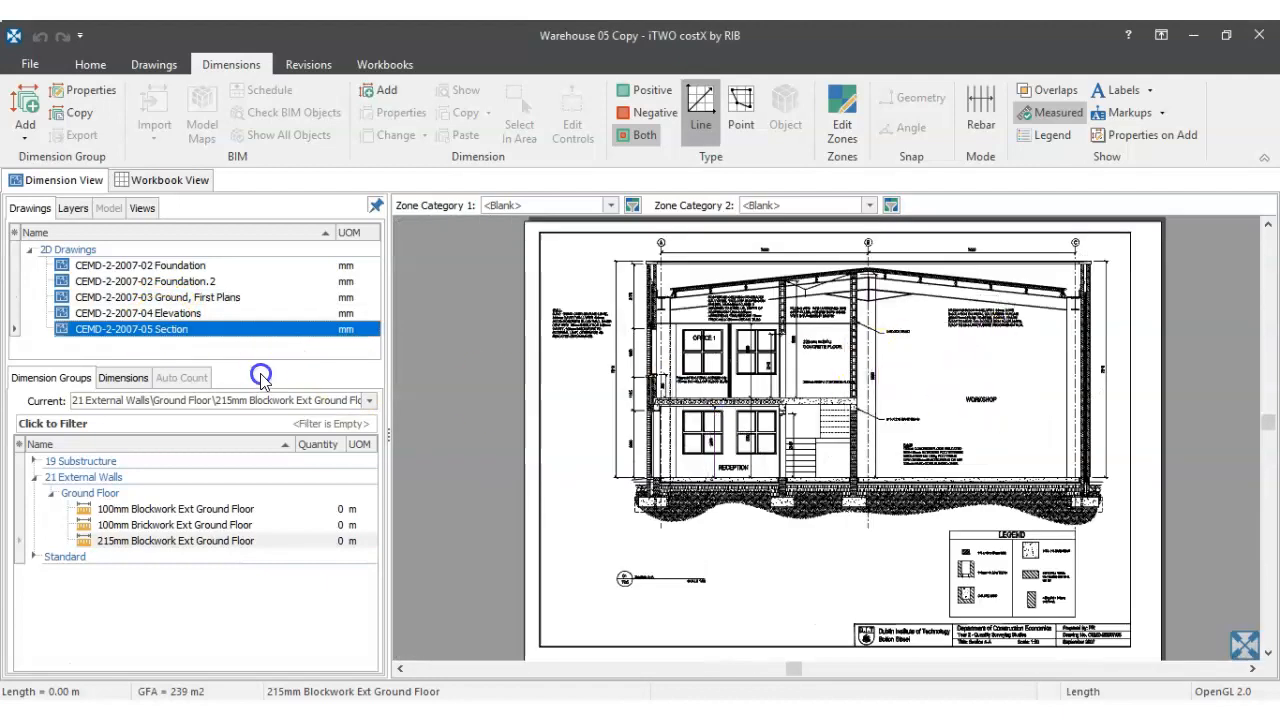
{"action": "scroll", "coordinate": [855, 416], "scroll_direction": "up", "scroll_amount": 4}
{"action": "scroll", "coordinate": [855, 416], "scroll_direction": "down", "scroll_amount": 4}
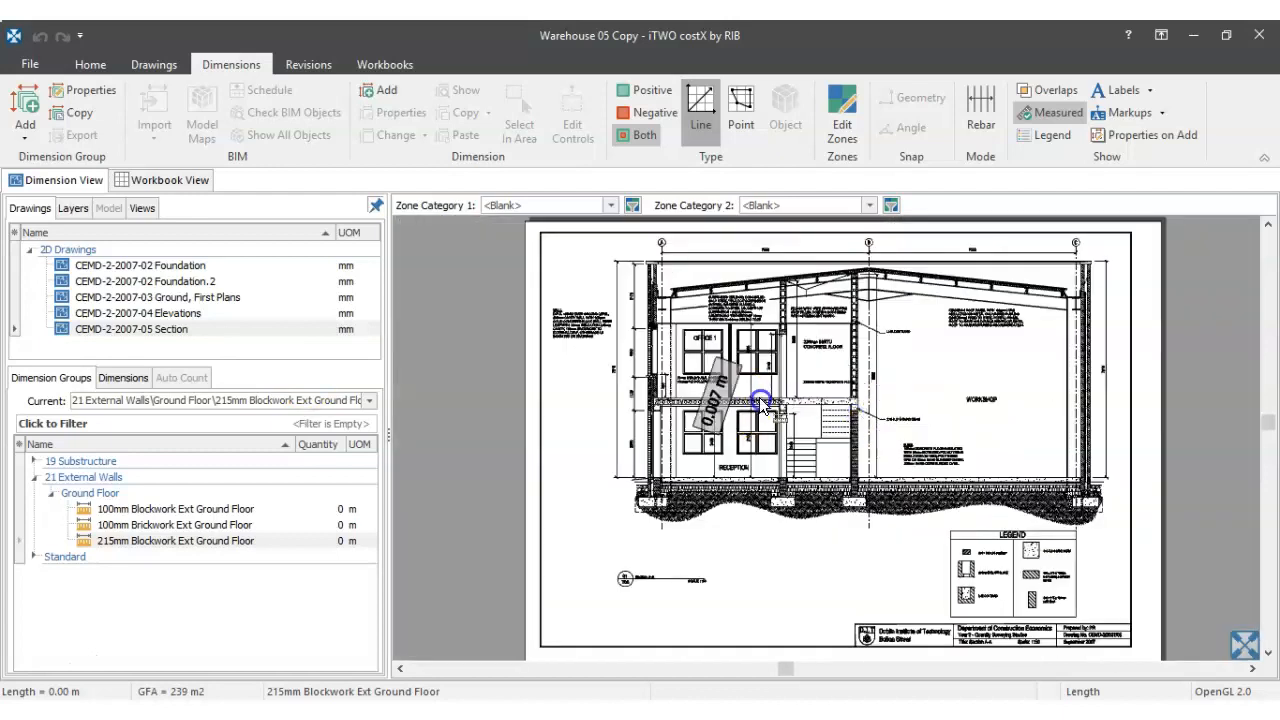
{"action": "left_click_drag", "start_coordinate": [811, 390], "coordinate": [787, 454]}
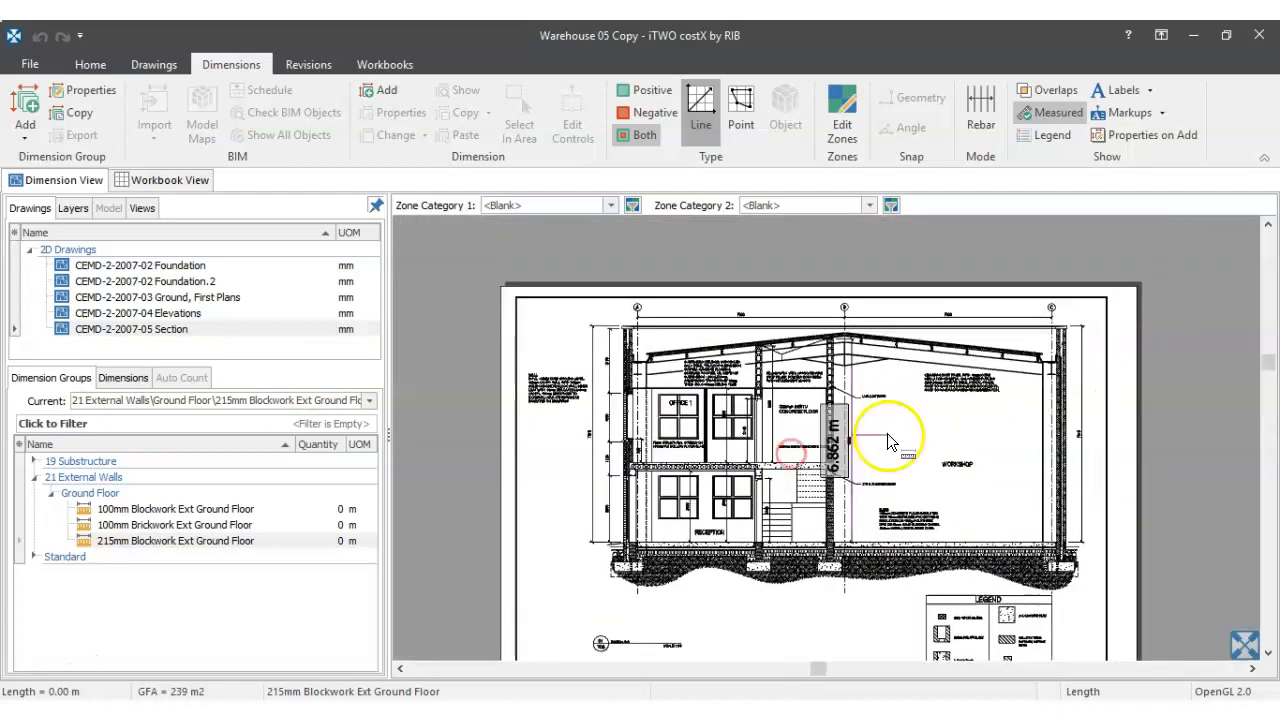
{"action": "scroll", "coordinate": [835, 330], "scroll_direction": "up", "scroll_amount": 4}
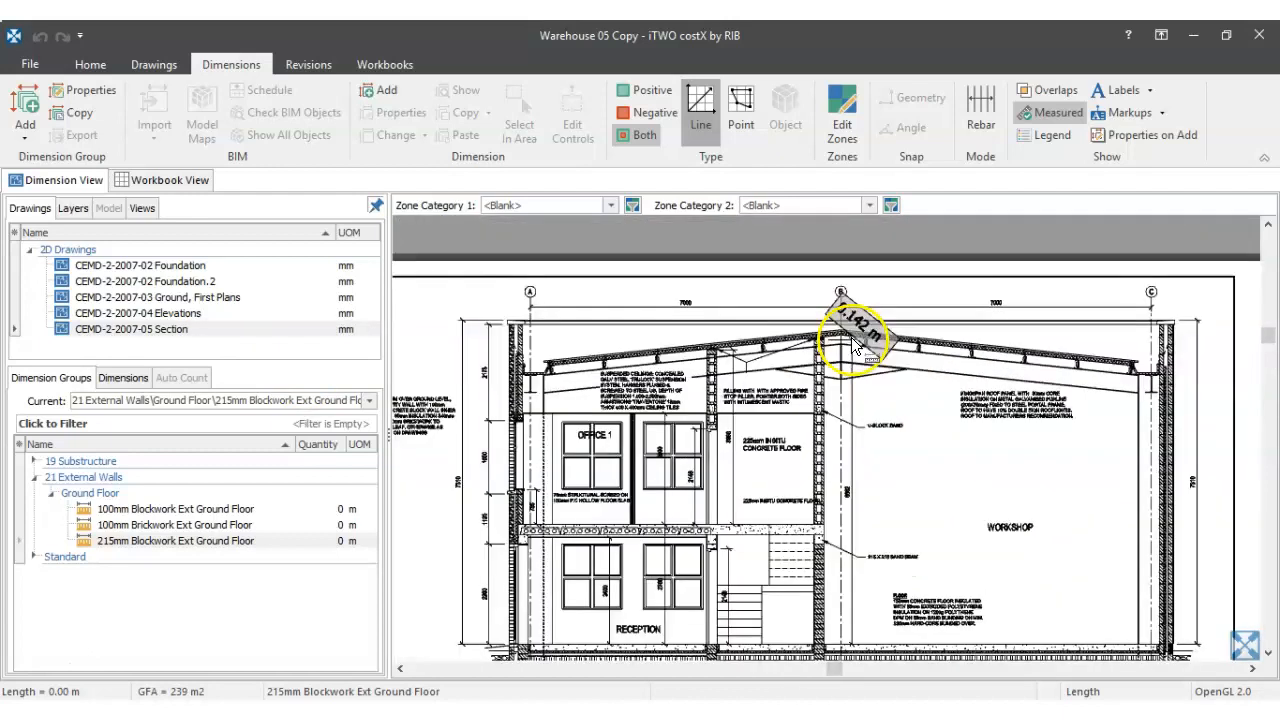
{"action": "scroll", "coordinate": [835, 330], "scroll_direction": "down", "scroll_amount": 4}
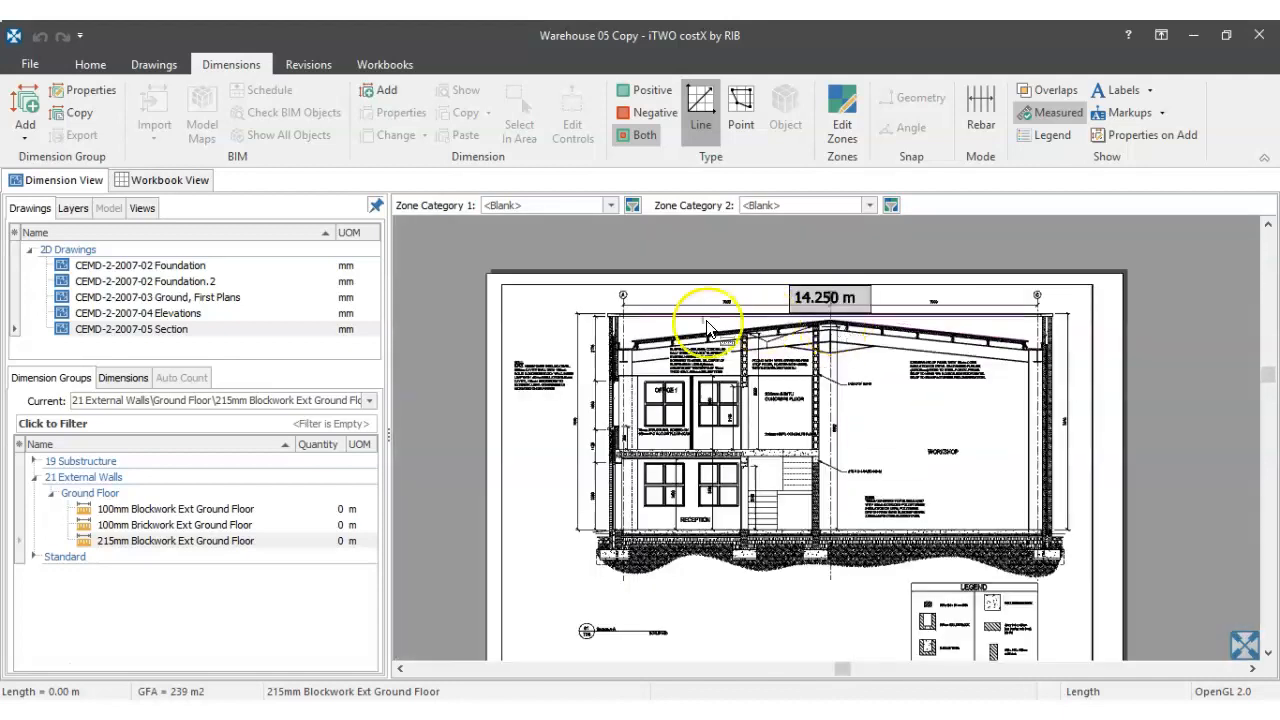
{"action": "scroll", "coordinate": [663, 344], "scroll_direction": "up", "scroll_amount": 3}
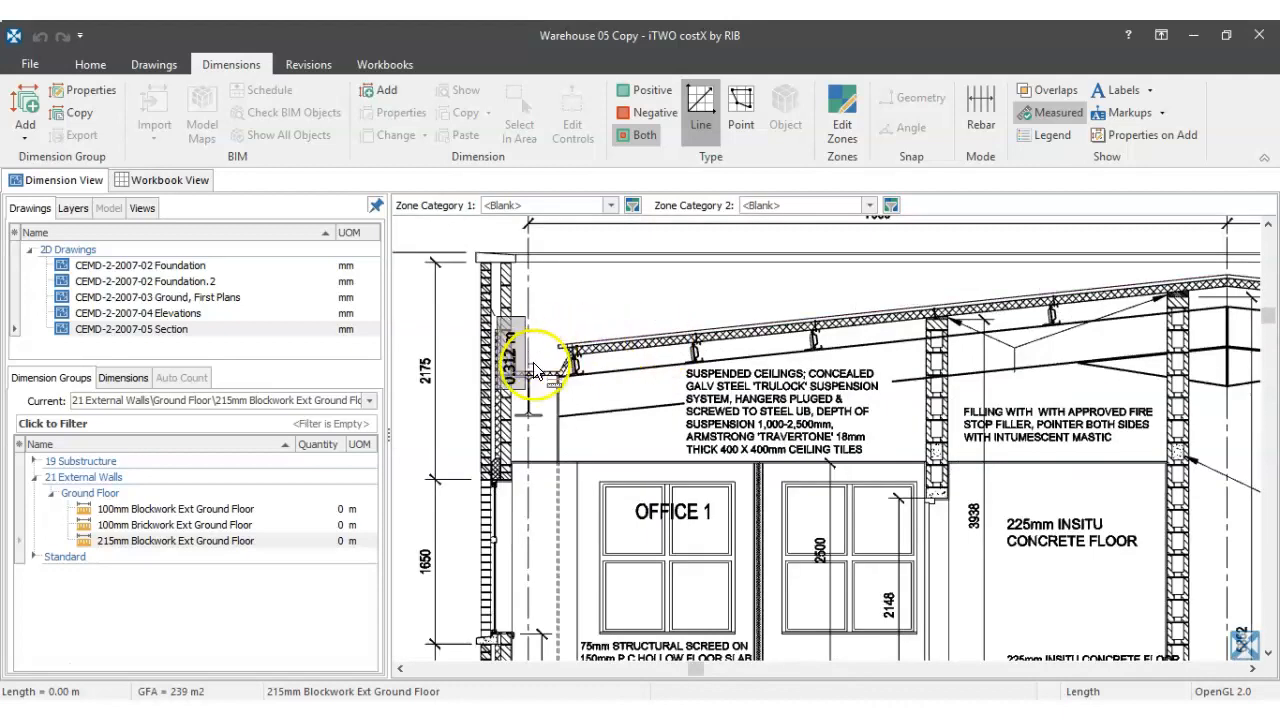
{"action": "scroll", "coordinate": [603, 391], "scroll_direction": "down", "scroll_amount": 3}
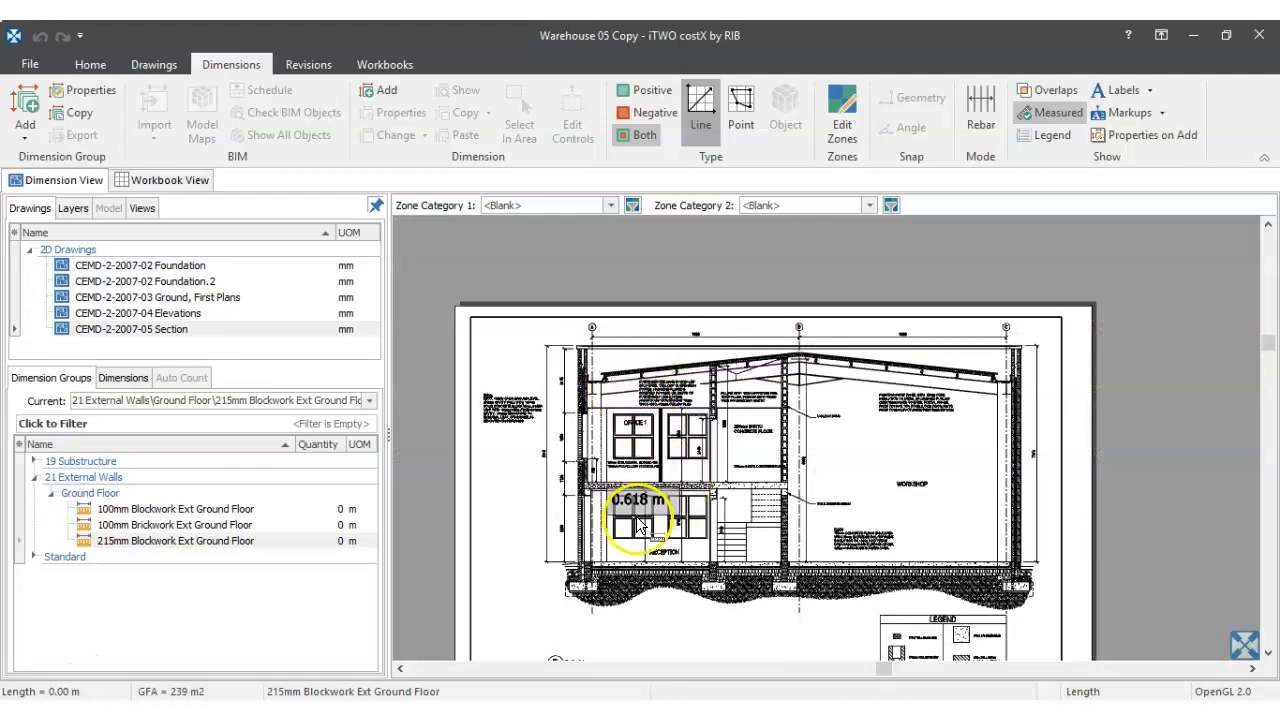
- Examine the section's external wall details at the first floor slab, the parapet and the Reception floor level
{"action": "scroll", "coordinate": [600, 543], "scroll_direction": "up", "scroll_amount": 4}
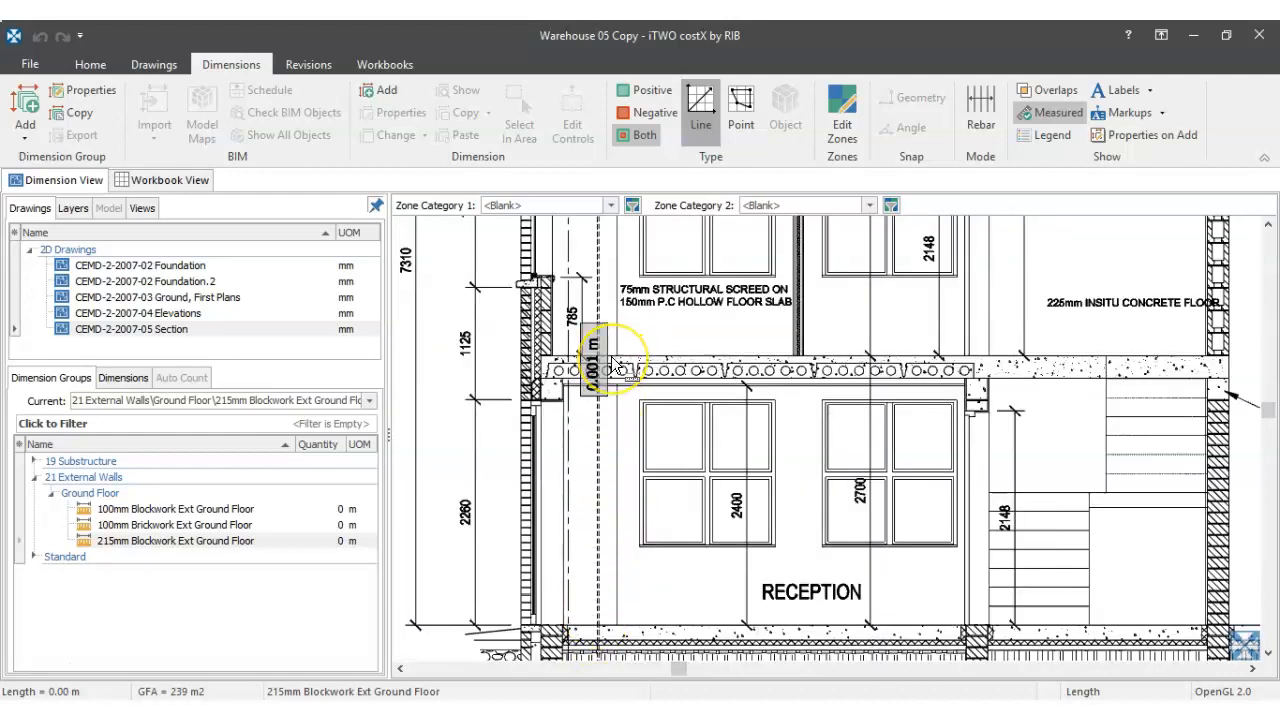
{"action": "scroll", "coordinate": [611, 365], "scroll_direction": "down", "scroll_amount": 3}
{"action": "scroll", "coordinate": [598, 362], "scroll_direction": "up", "scroll_amount": 5}
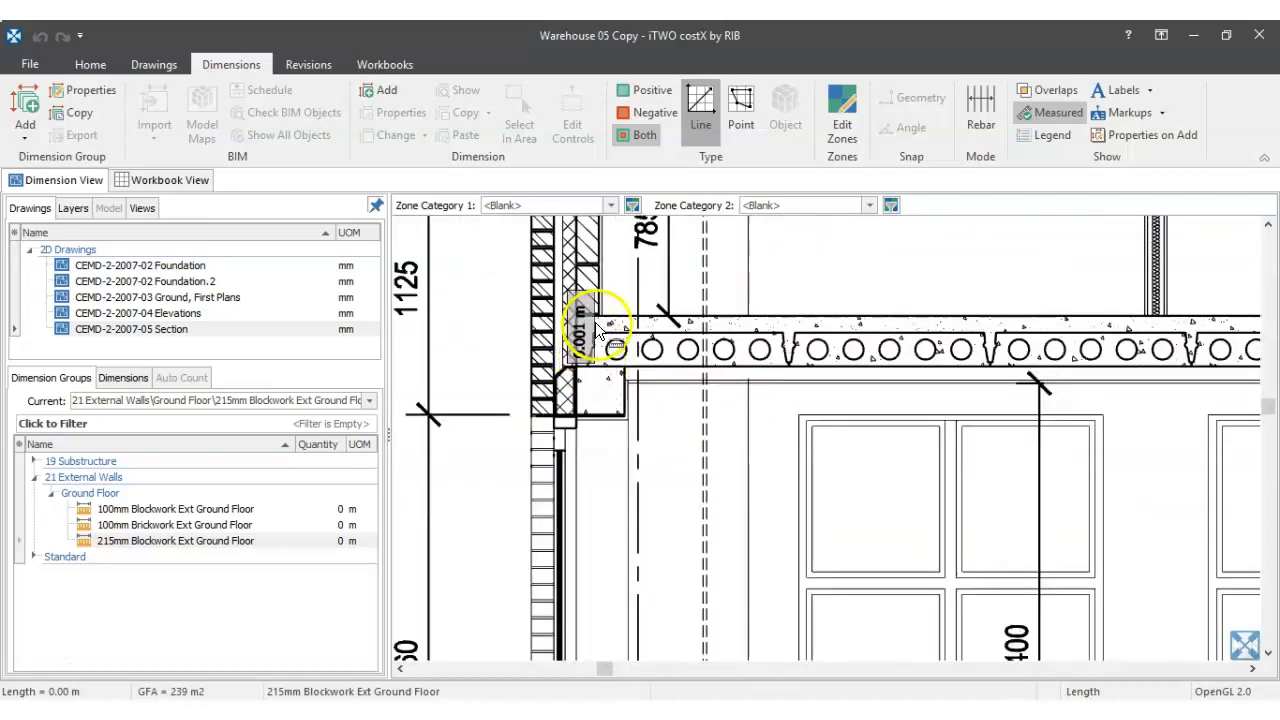
{"action": "scroll", "coordinate": [617, 324], "scroll_direction": "down", "scroll_amount": 3}
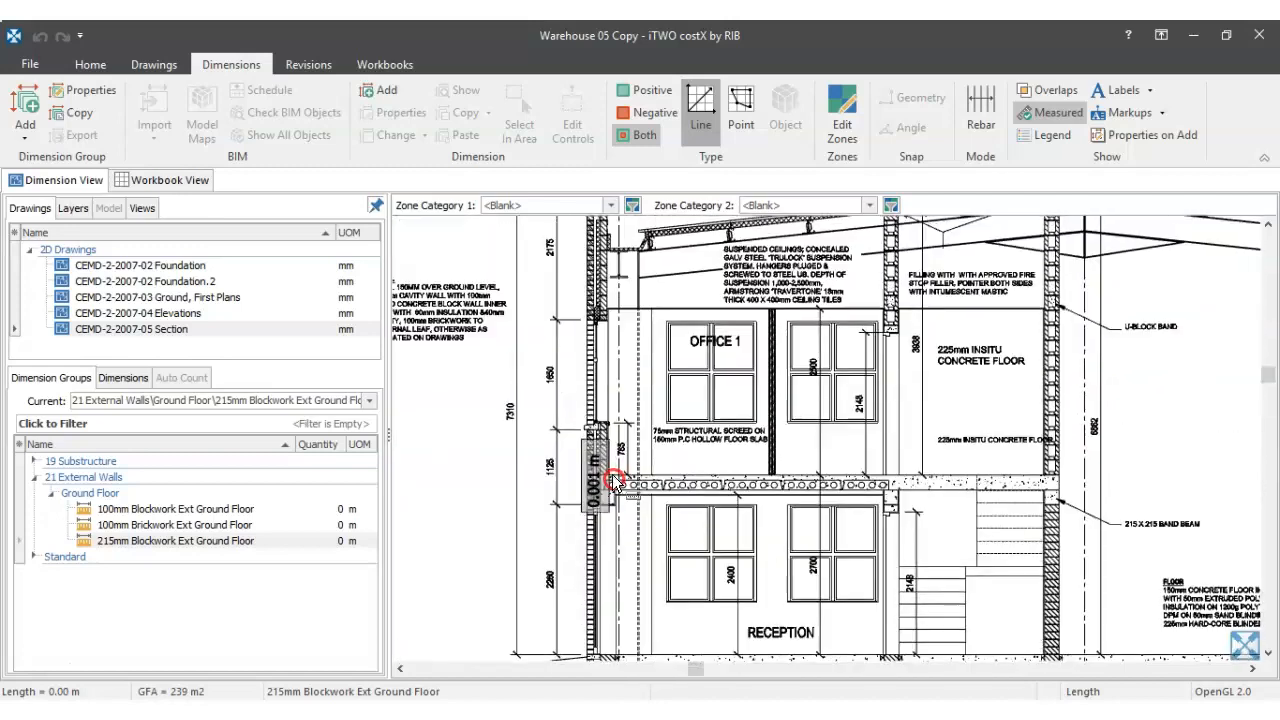
{"action": "scroll", "coordinate": [620, 330], "scroll_direction": "down", "scroll_amount": 2}
{"action": "scroll", "coordinate": [575, 328], "scroll_direction": "up", "scroll_amount": 5}
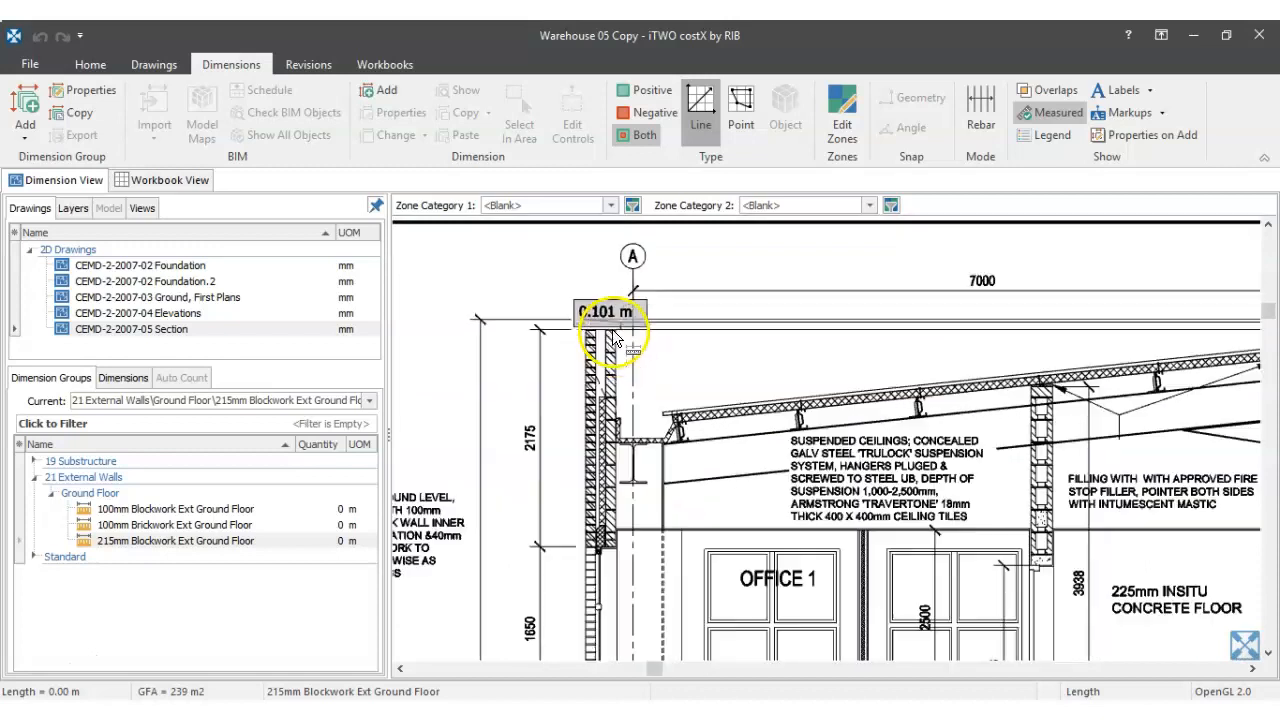
{"action": "scroll", "coordinate": [621, 336], "scroll_direction": "down", "scroll_amount": 3}
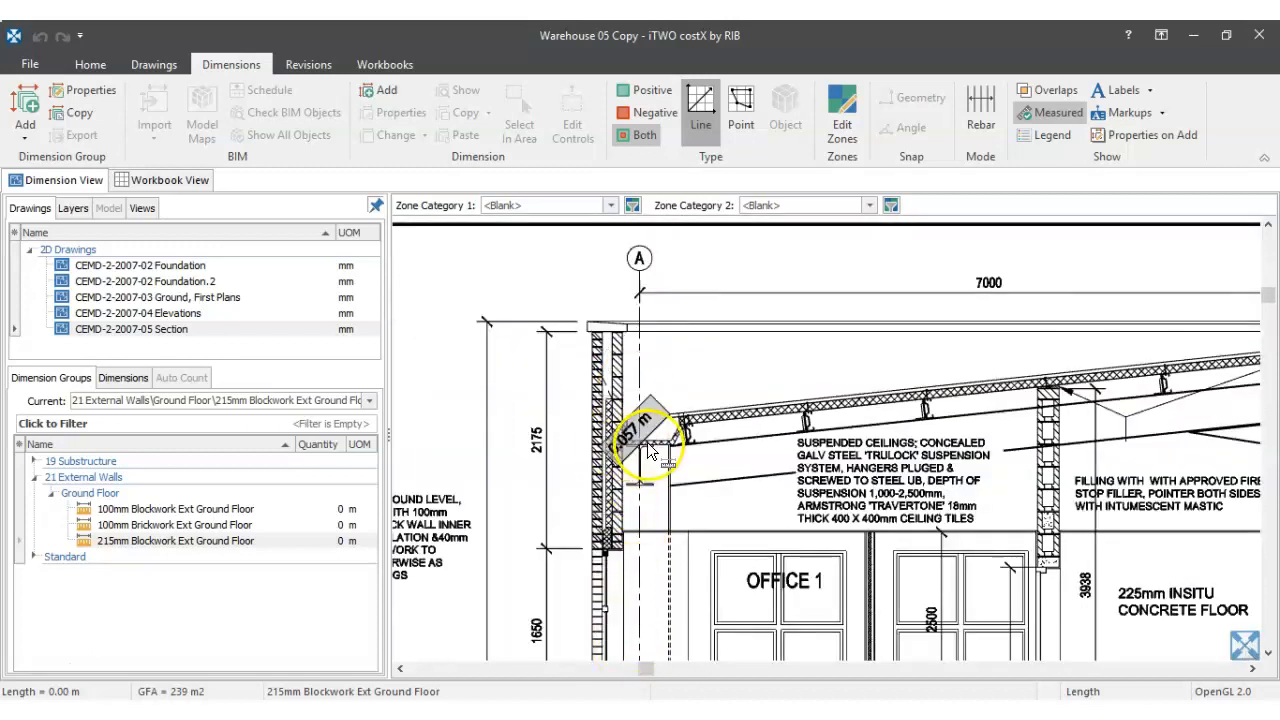
{"action": "scroll", "coordinate": [607, 498], "scroll_direction": "down", "scroll_amount": 5}
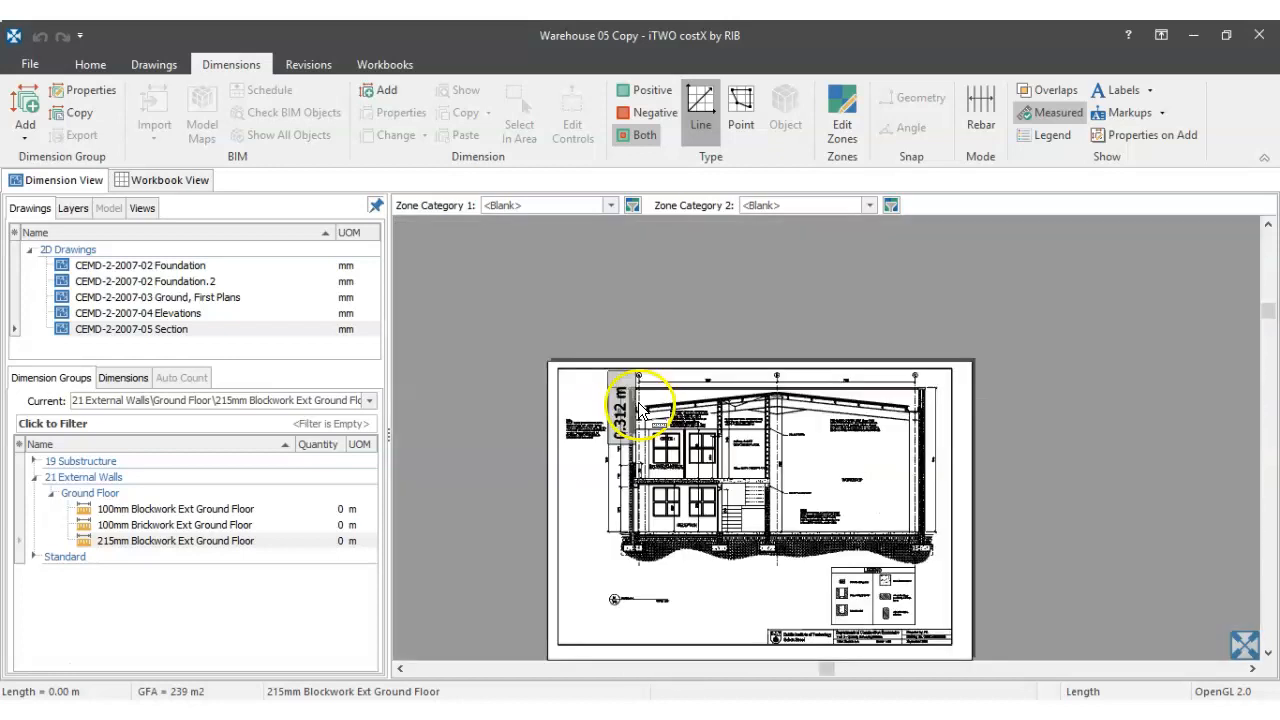
{"action": "scroll", "coordinate": [607, 498], "scroll_direction": "up", "scroll_amount": 6}
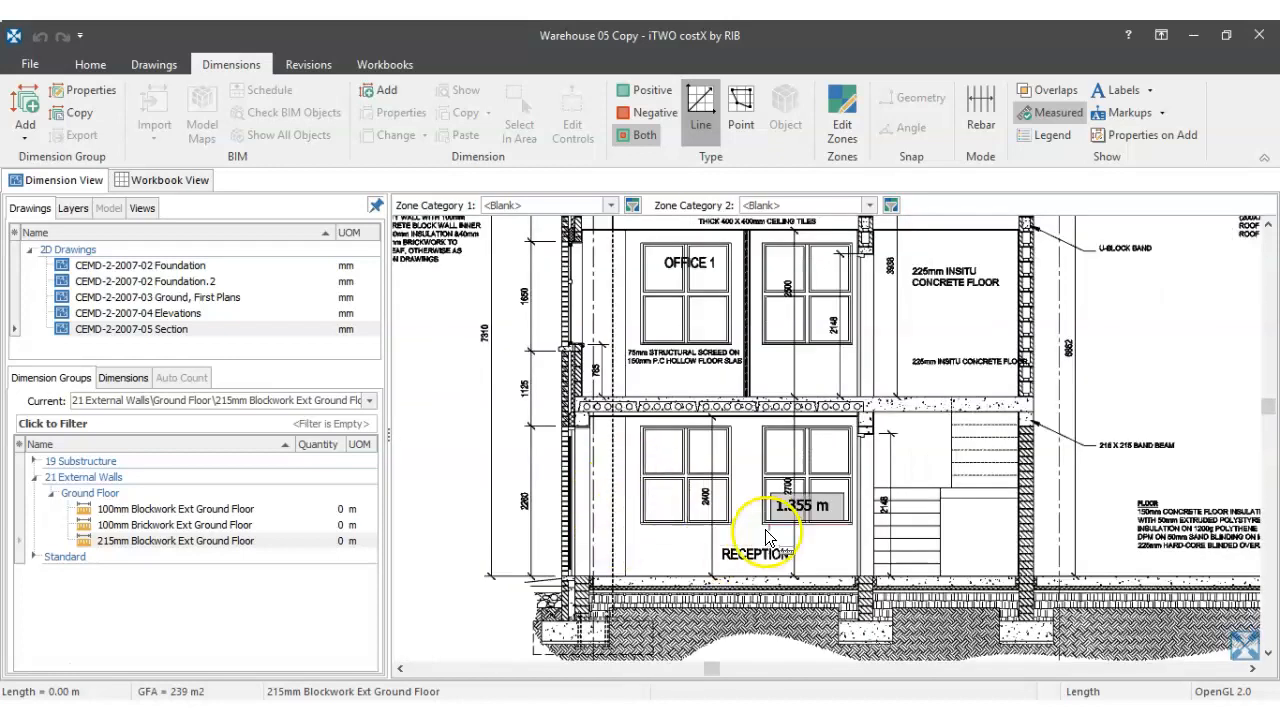
{"action": "scroll", "coordinate": [790, 563], "scroll_direction": "up", "scroll_amount": 3}
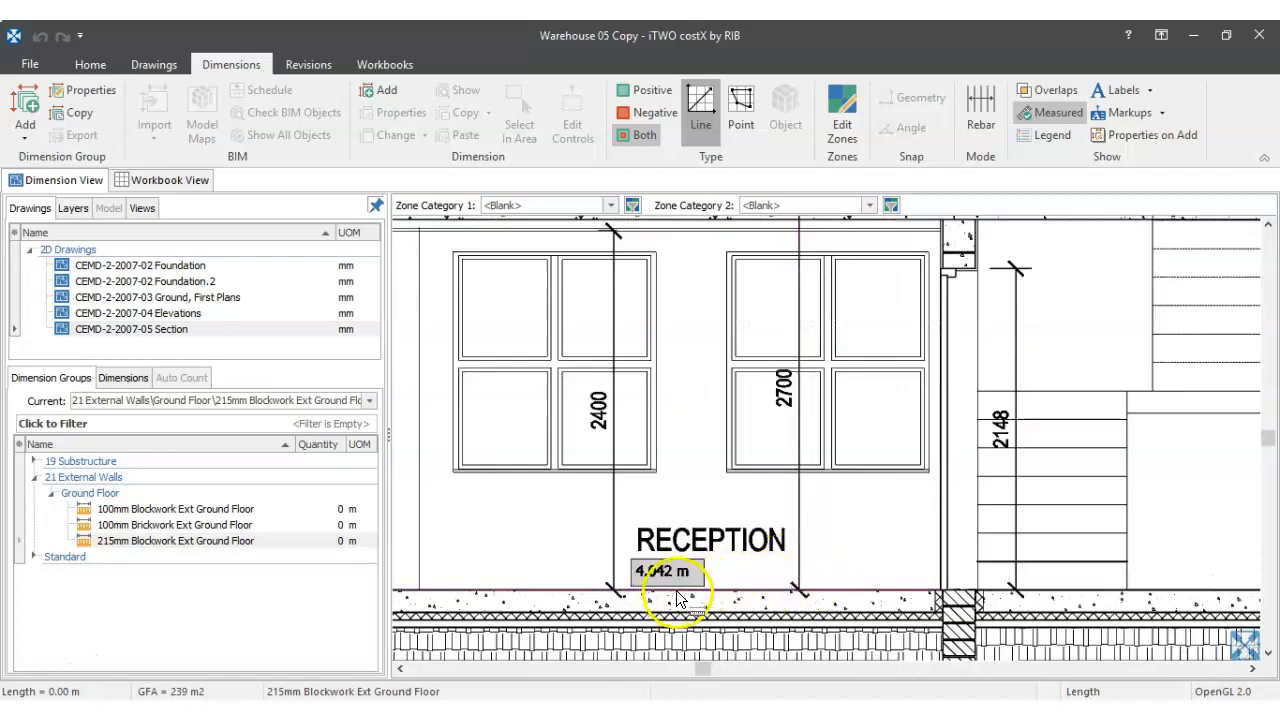
- Examine the section's external wall at ground slab and foundation level beside the Reception
{"action": "scroll", "coordinate": [677, 598], "scroll_direction": "down", "scroll_amount": 3}
{"action": "scroll", "coordinate": [625, 590], "scroll_direction": "up", "scroll_amount": 5}
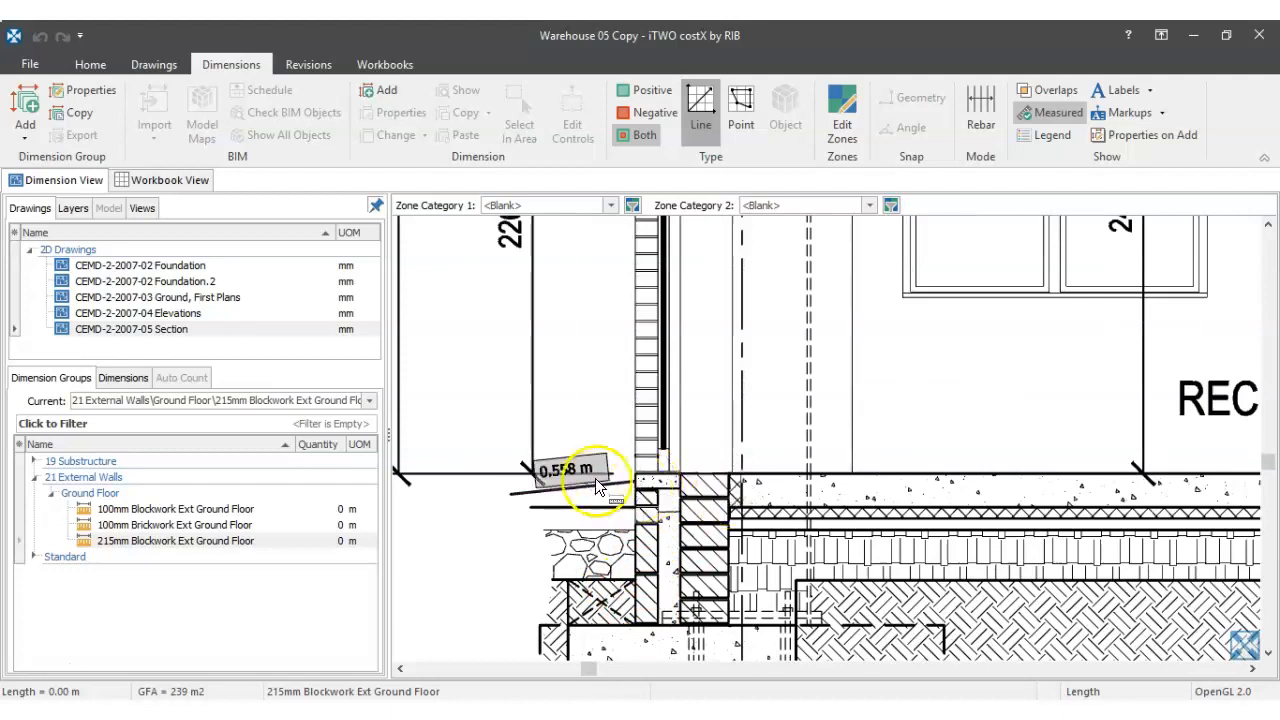
{"action": "scroll", "coordinate": [555, 468], "scroll_direction": "up", "scroll_amount": 2}
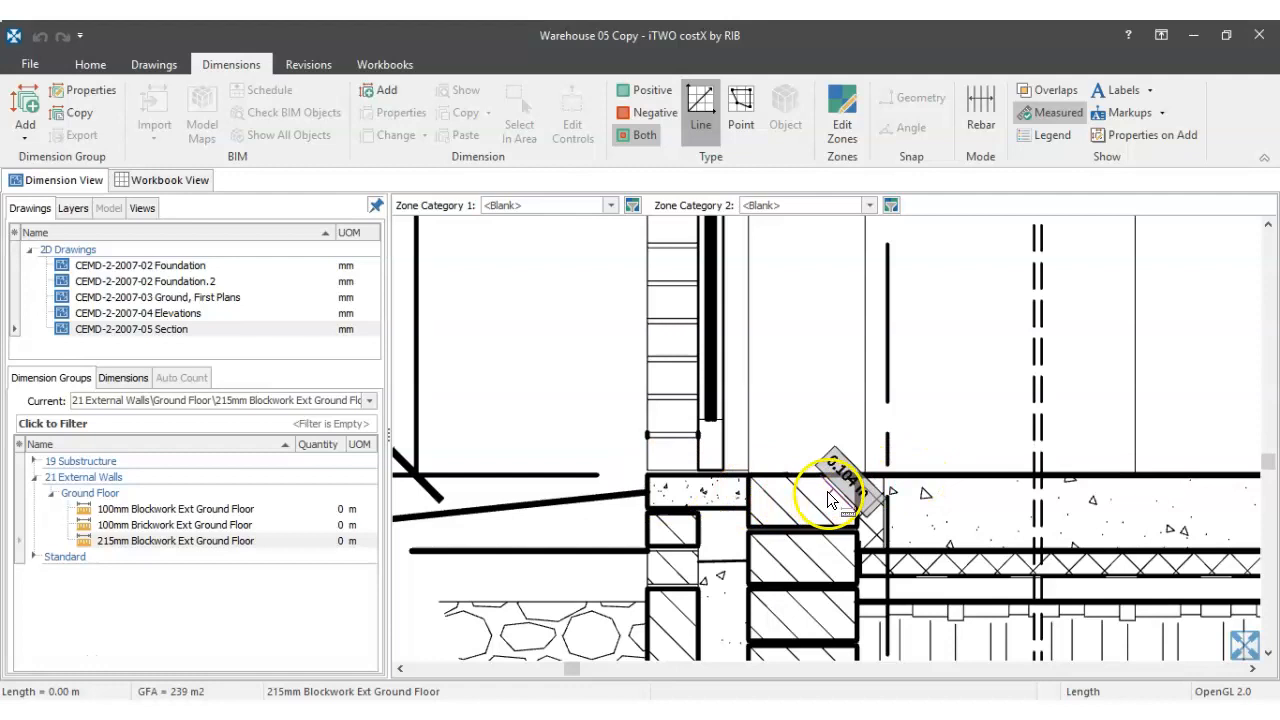
{"action": "scroll", "coordinate": [729, 493], "scroll_direction": "down", "scroll_amount": 3}
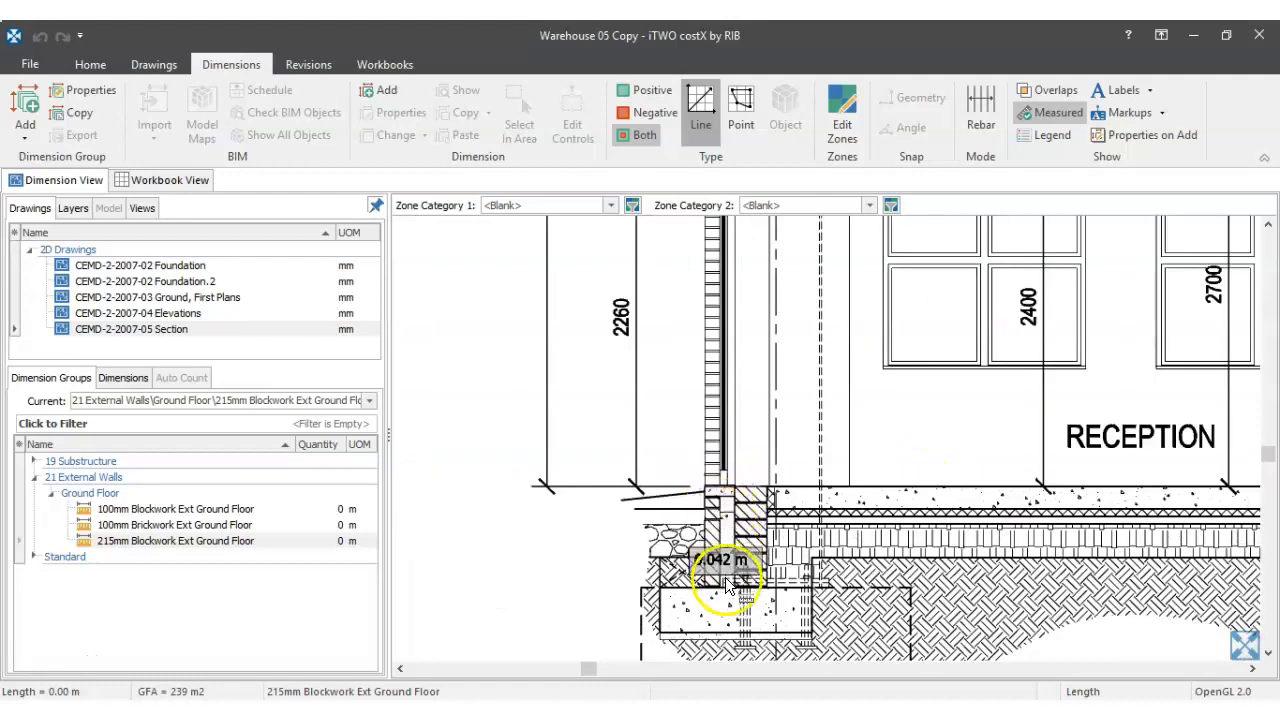
{"action": "scroll", "coordinate": [724, 490], "scroll_direction": "up", "scroll_amount": 3}
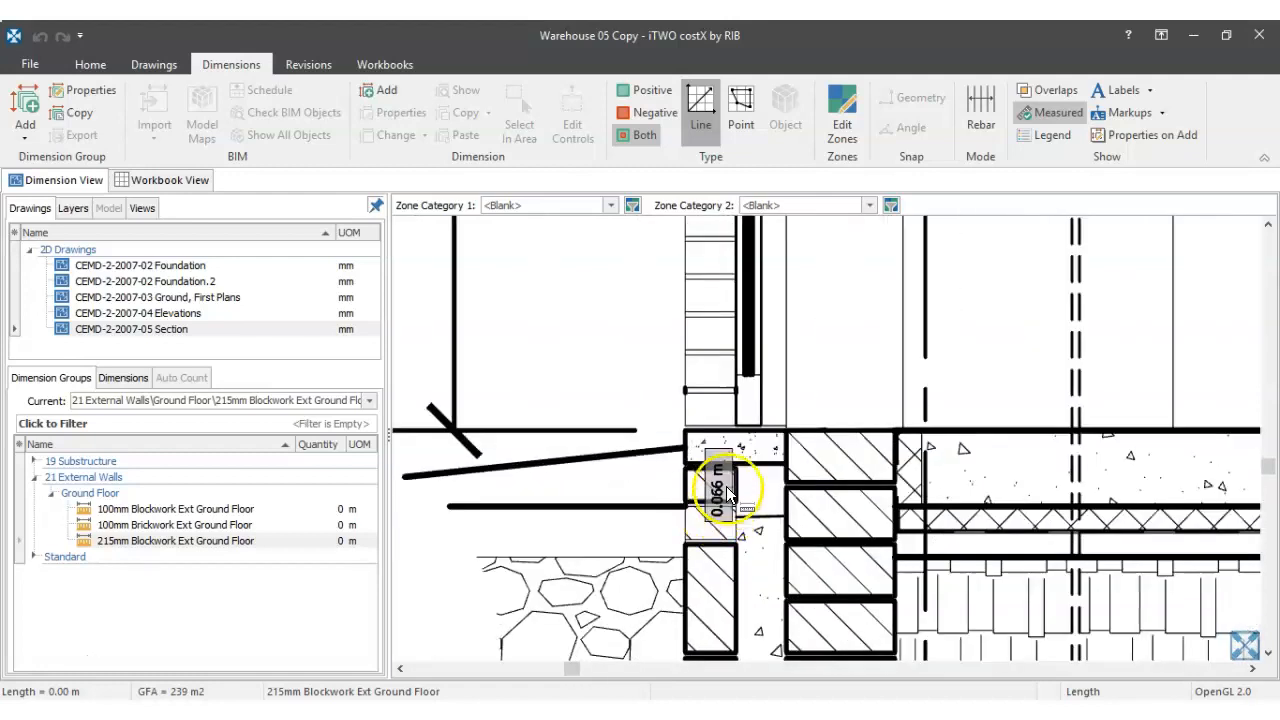
{"action": "scroll", "coordinate": [737, 591], "scroll_direction": "down", "scroll_amount": 3}
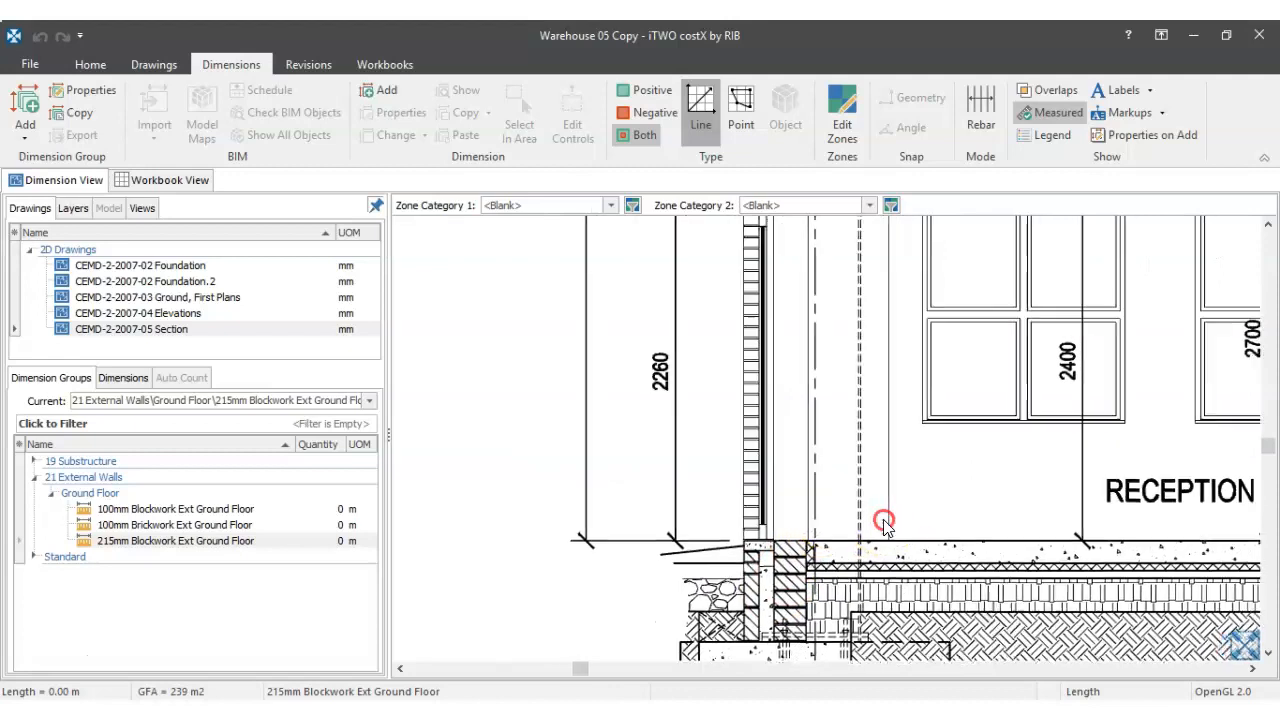
{"action": "left_click_drag", "start_coordinate": [883, 521], "coordinate": [617, 614]}
{"action": "left_click_drag", "start_coordinate": [699, 571], "coordinate": [953, 544]}
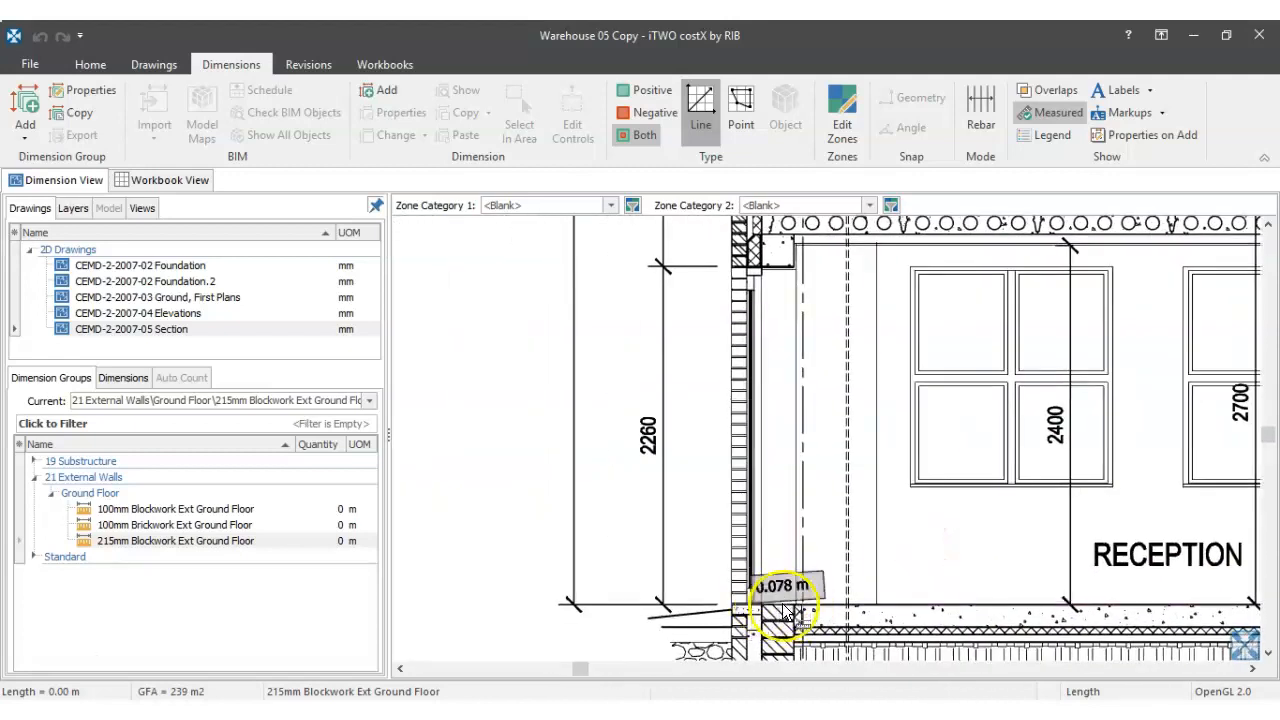
- Examine the Reception's external wall and height dimensions between the ground floor and first floor slabs on the section
{"action": "scroll", "coordinate": [771, 600], "scroll_direction": "down", "scroll_amount": 2}
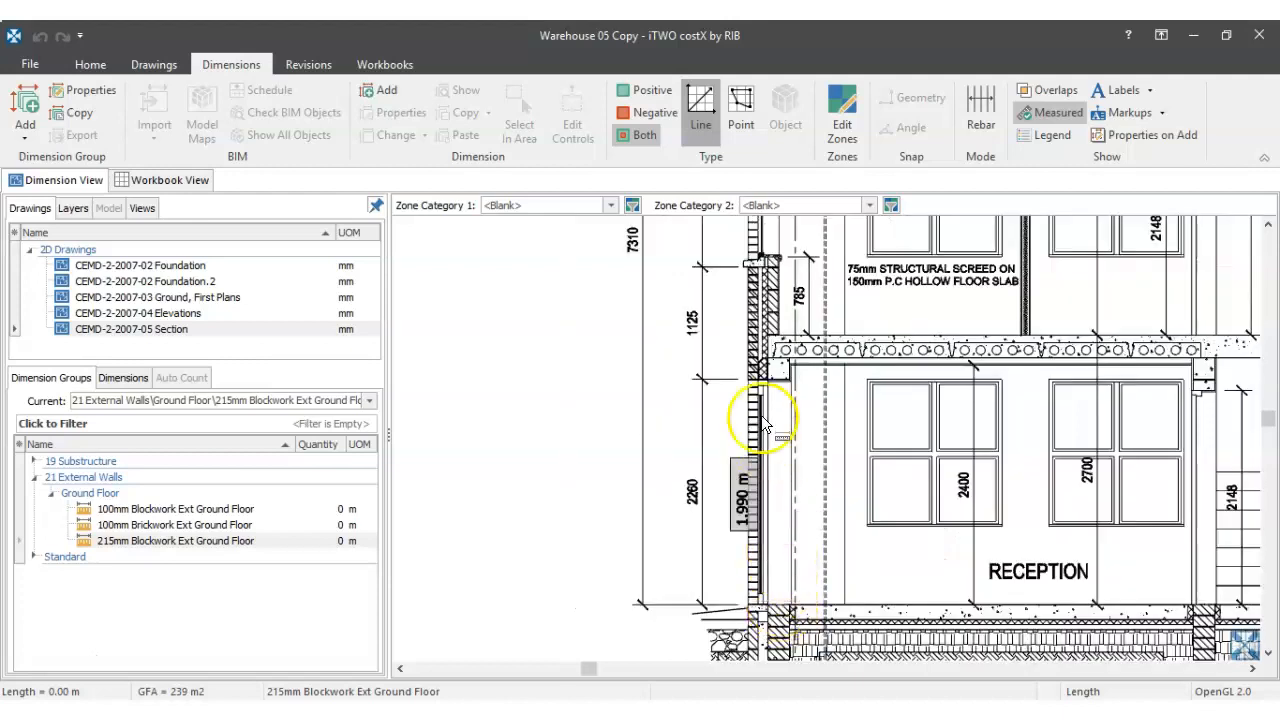
{"action": "scroll", "coordinate": [777, 343], "scroll_direction": "up", "scroll_amount": 5}
{"action": "scroll", "coordinate": [885, 343], "scroll_direction": "down", "scroll_amount": 4}
{"action": "left_click_drag", "start_coordinate": [930, 405], "coordinate": [622, 442]}
{"action": "scroll", "coordinate": [848, 502], "scroll_direction": "up", "scroll_amount": 3}
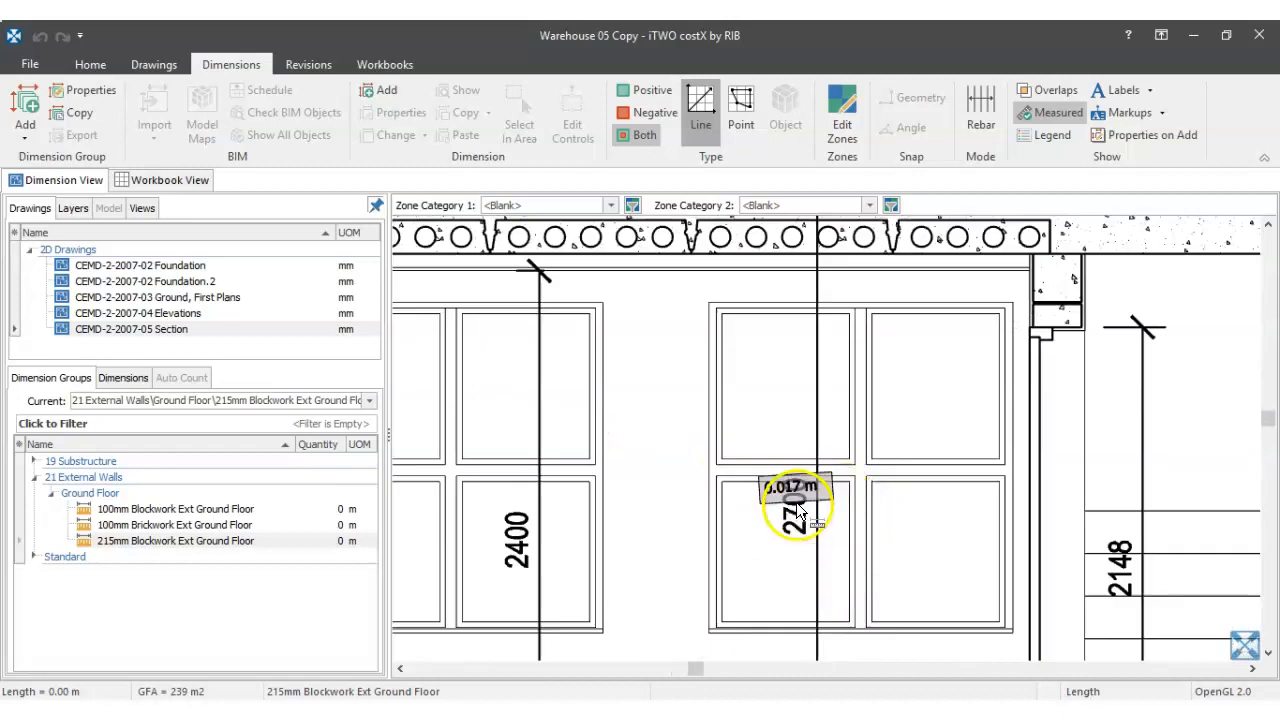
{"action": "scroll", "coordinate": [818, 352], "scroll_direction": "down", "scroll_amount": 2}
{"action": "left_click_drag", "start_coordinate": [822, 400], "coordinate": [823, 306]}
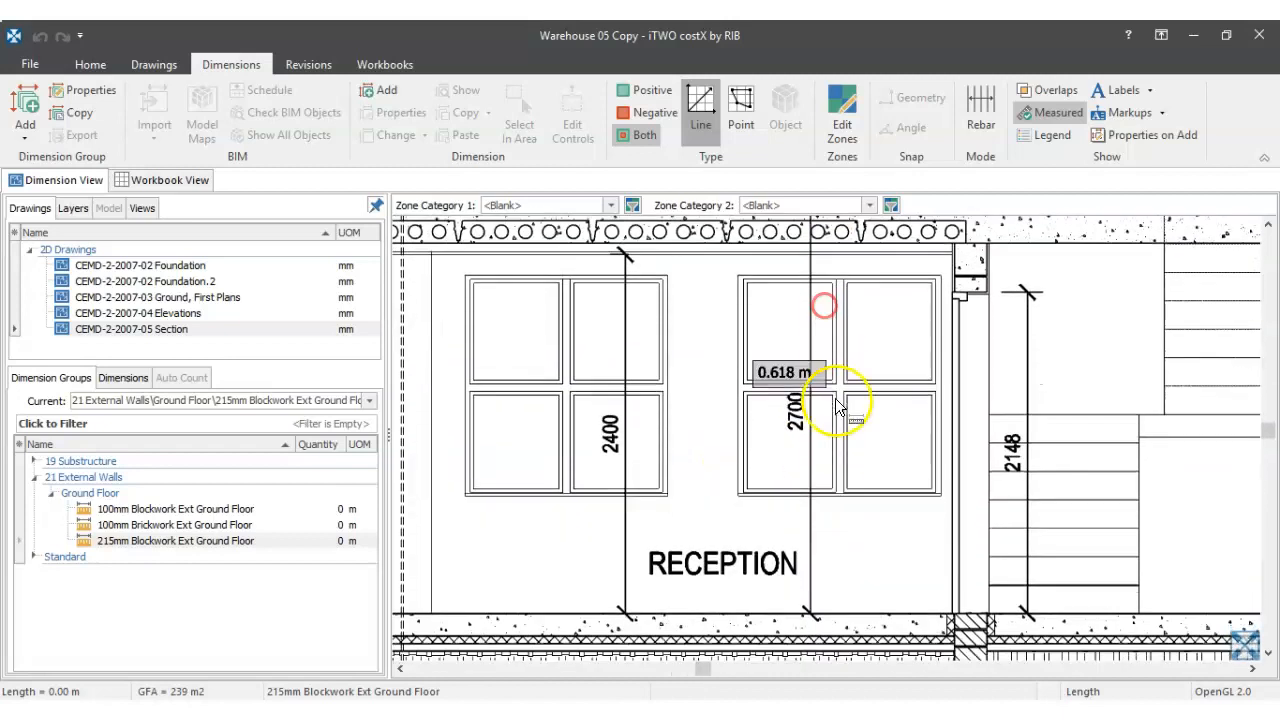
- Measure the Reception's storey height on the section from the top of the first floor slab to the top of the ground floor slab
{"action": "left_click", "coordinate": [152, 66]}
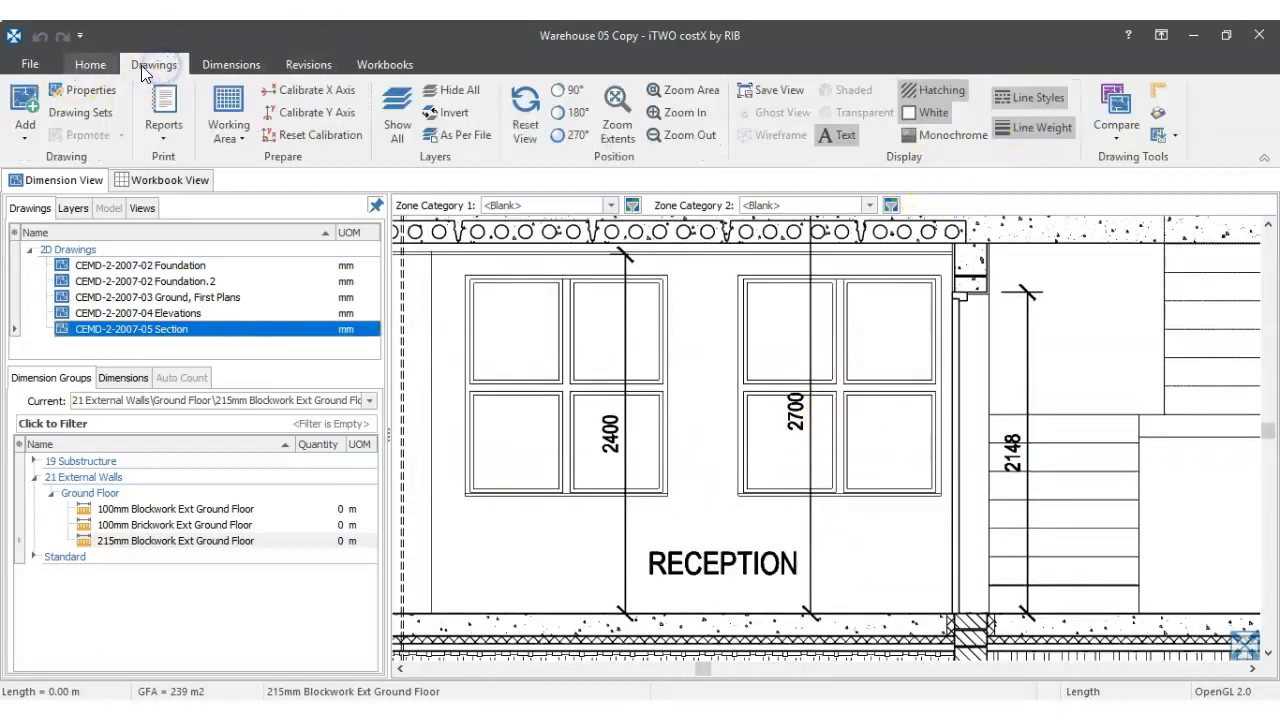
{"action": "left_click", "coordinate": [1157, 92]}
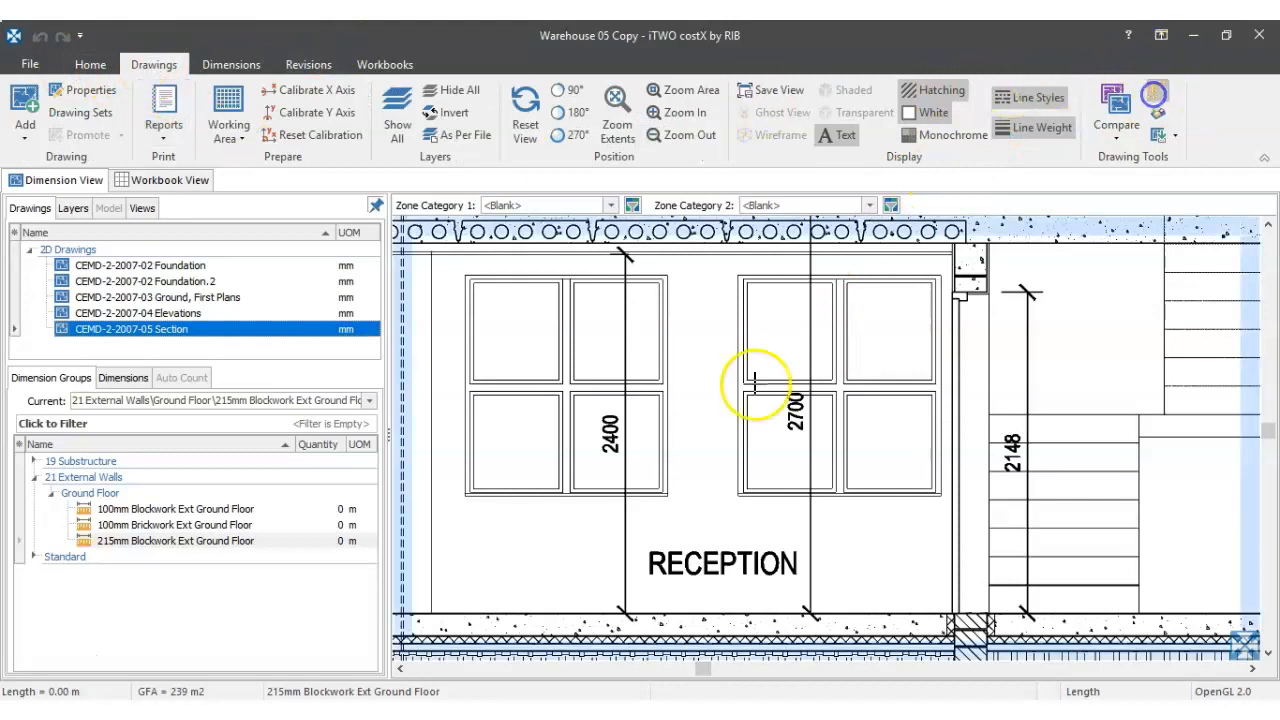
{"action": "scroll", "coordinate": [751, 378], "scroll_direction": "down", "scroll_amount": 2}
{"action": "scroll", "coordinate": [775, 300], "scroll_direction": "up", "scroll_amount": 2}
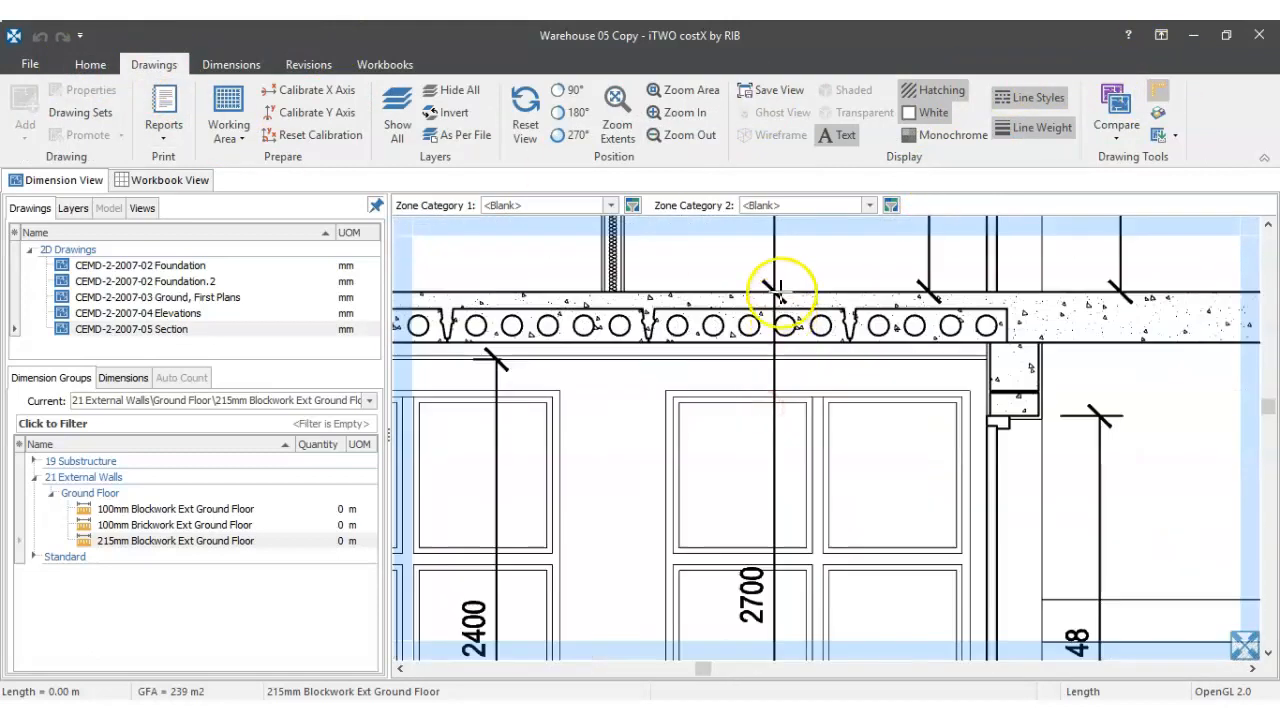
{"action": "left_click", "coordinate": [775, 290]}
{"action": "scroll", "coordinate": [775, 290], "scroll_direction": "down", "scroll_amount": 2}
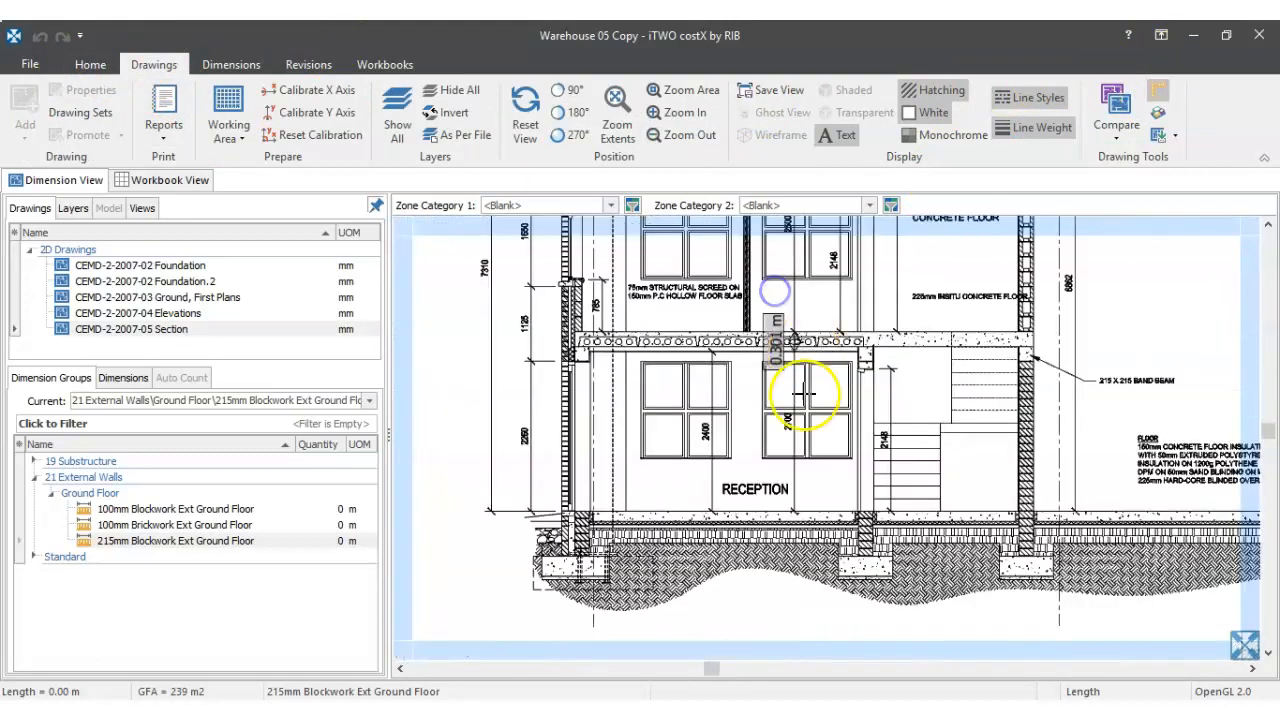
{"action": "scroll", "coordinate": [793, 518], "scroll_direction": "up", "scroll_amount": 2}
{"action": "left_click", "coordinate": [793, 518]}
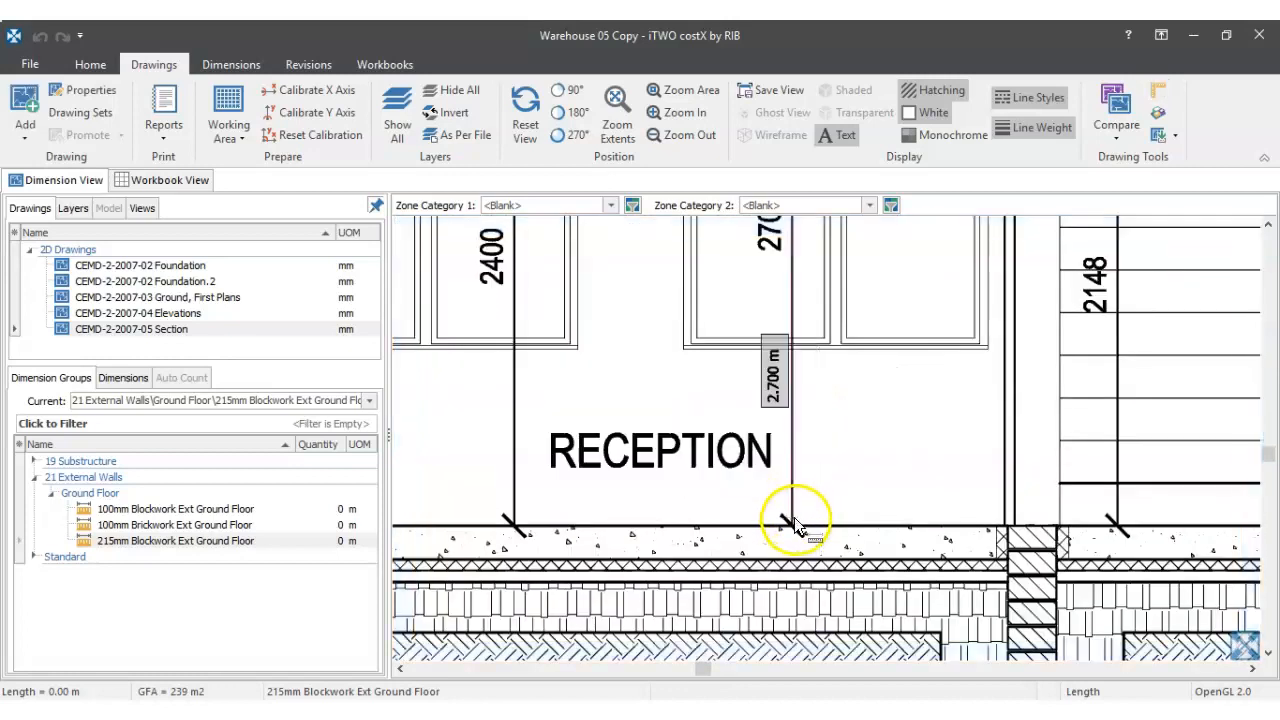
{"action": "scroll", "coordinate": [810, 463], "scroll_direction": "down", "scroll_amount": 3}
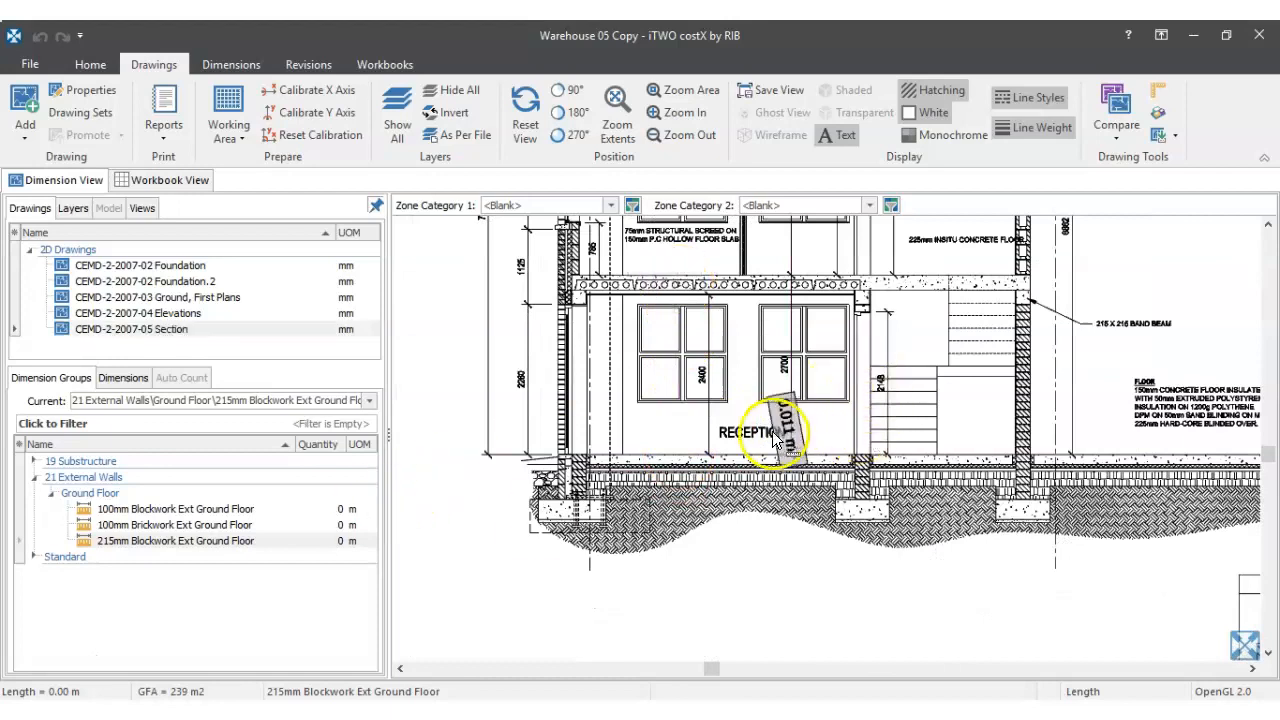
- Set the 100mm Blockwork Ext Ground Floor group's default display to Wall Area and default height to 2.7 m, and update it
{"action": "left_click", "coordinate": [165, 510]}
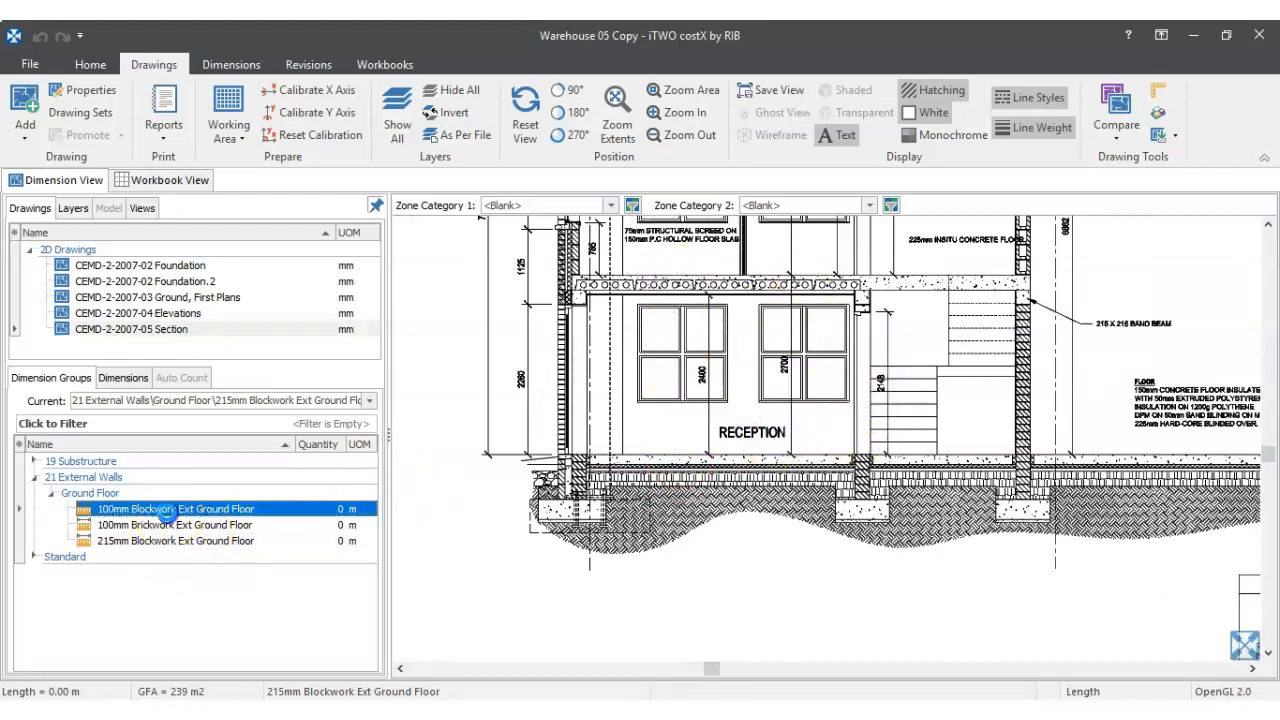
{"action": "left_click", "coordinate": [171, 503]}
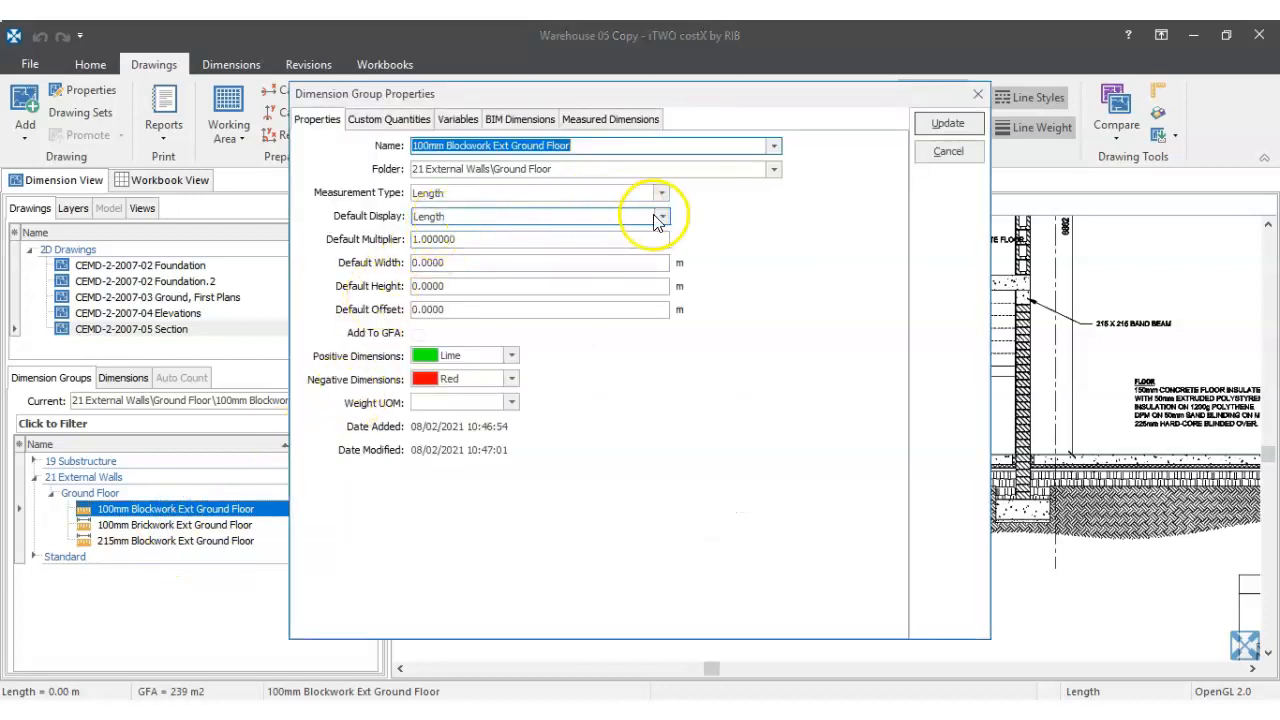
{"action": "left_click", "coordinate": [658, 218]}
{"action": "left_click", "coordinate": [500, 269]}
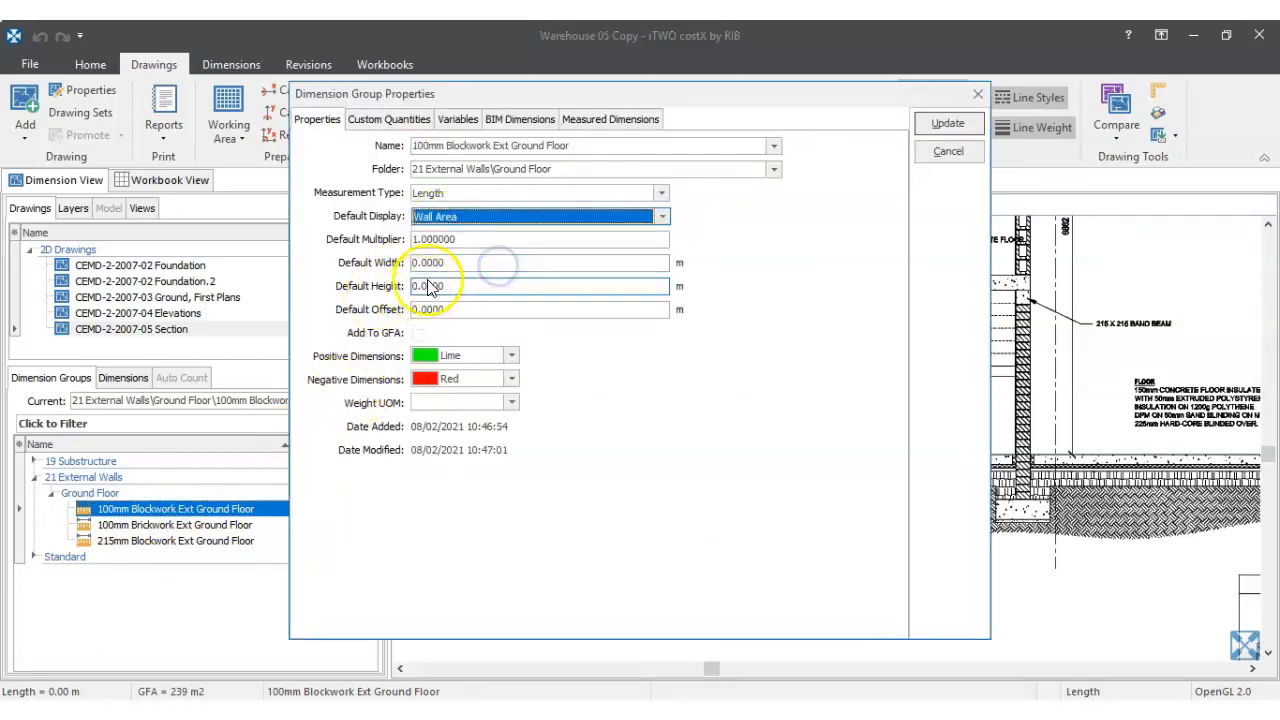
{"action": "left_click", "coordinate": [424, 291]}
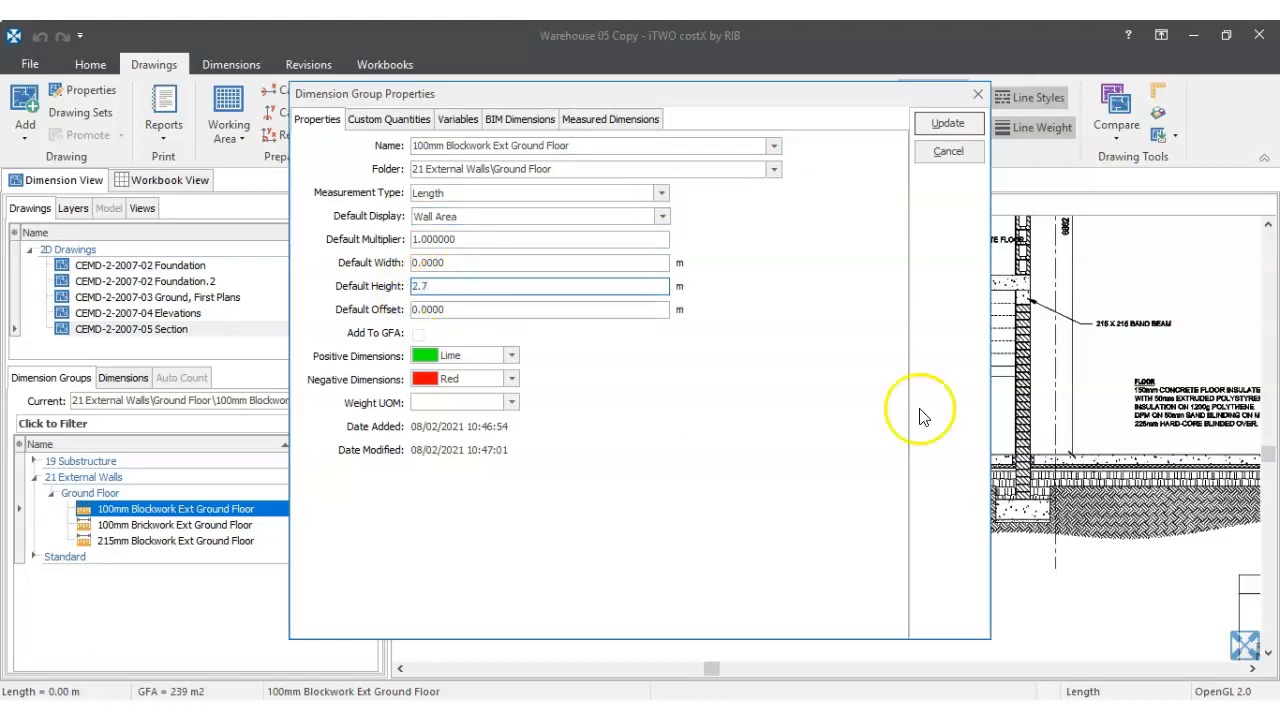
{"action": "left_click", "coordinate": [950, 137]}
{"action": "left_click", "coordinate": [608, 398]}
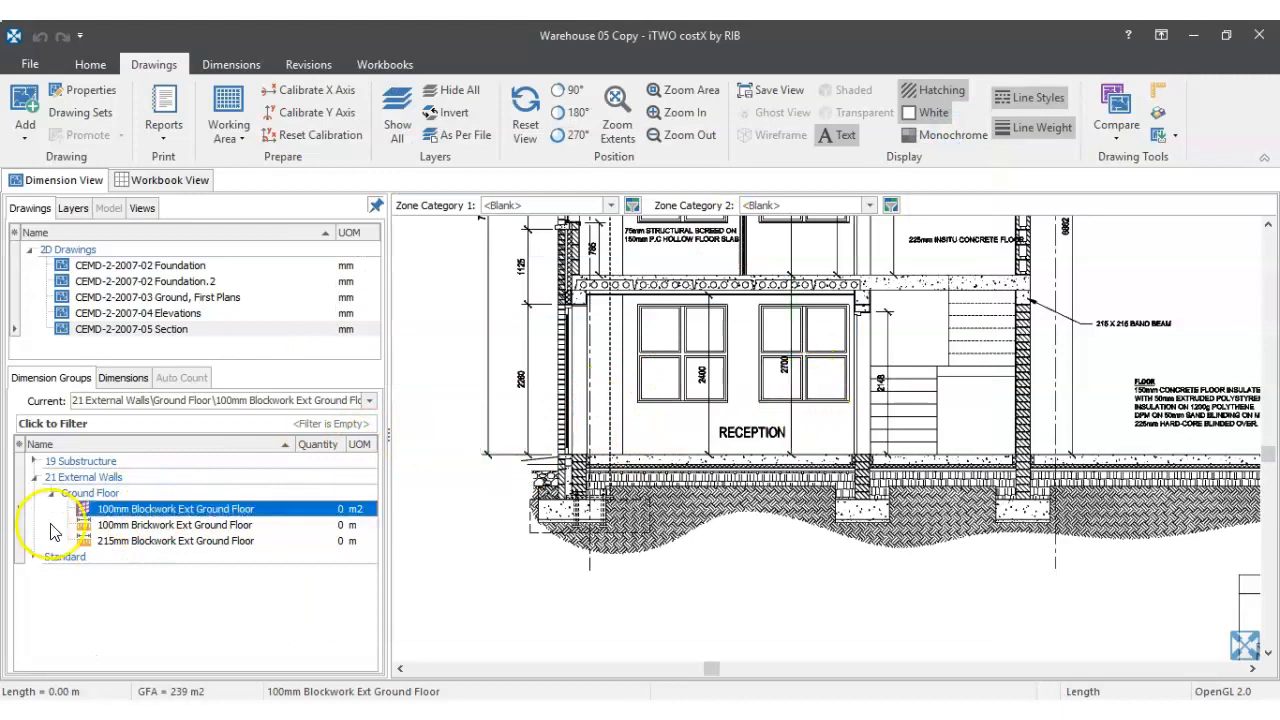
- Set the 100mm Brickwork Ext Ground Floor group's default height to 2.7 m and default display to Wall Area, and update it
{"action": "left_click", "coordinate": [155, 526]}
{"action": "double_click", "coordinate": [154, 528]}
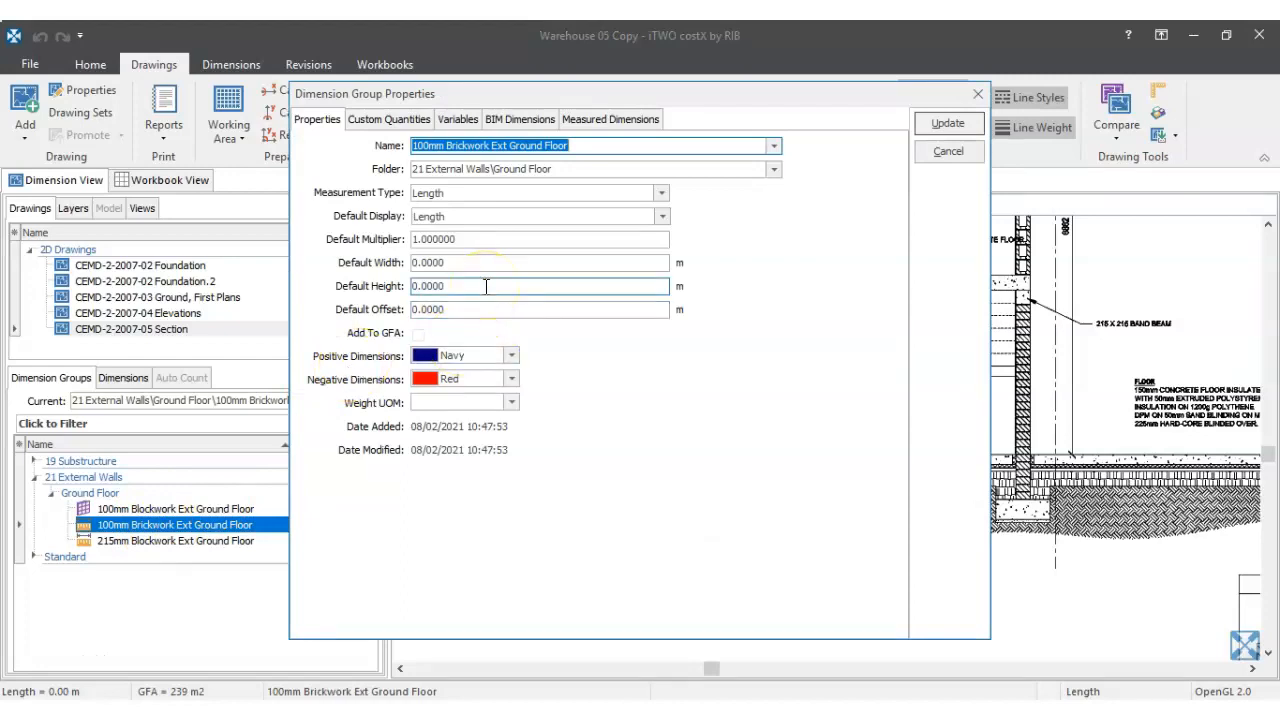
{"action": "left_click", "coordinate": [434, 287]}
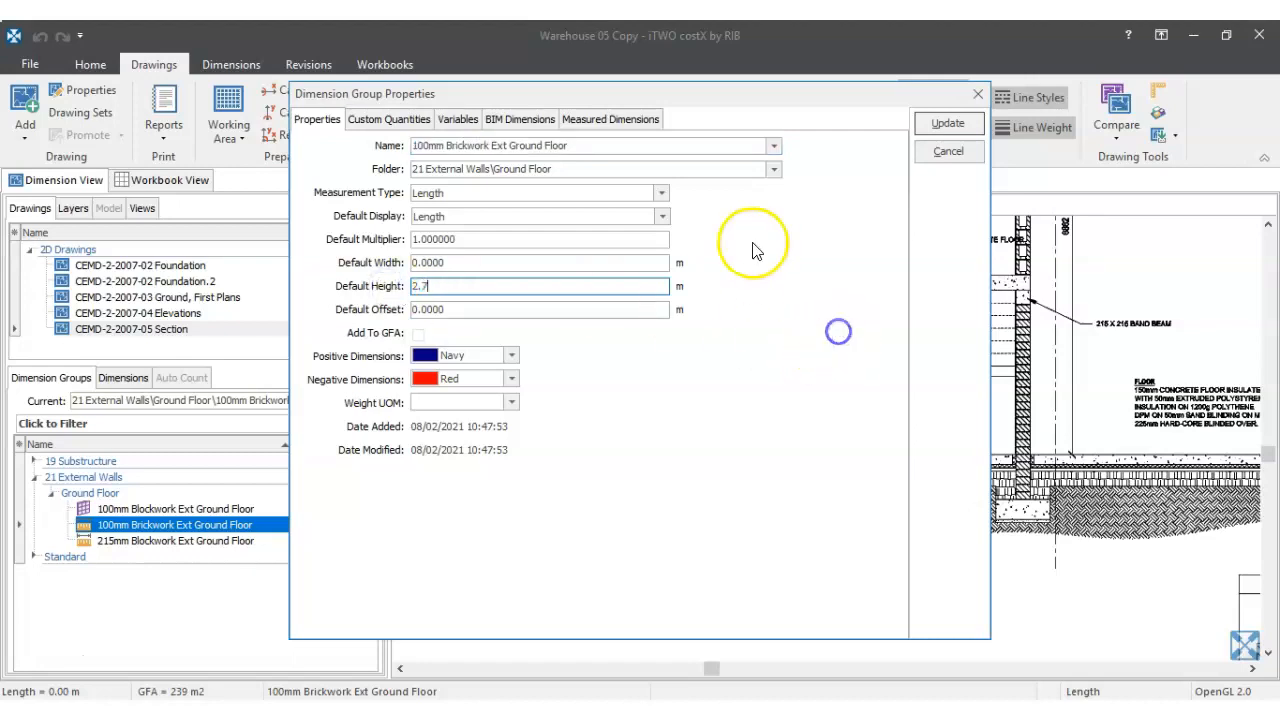
{"action": "left_click", "coordinate": [661, 216]}
{"action": "left_click", "coordinate": [543, 271]}
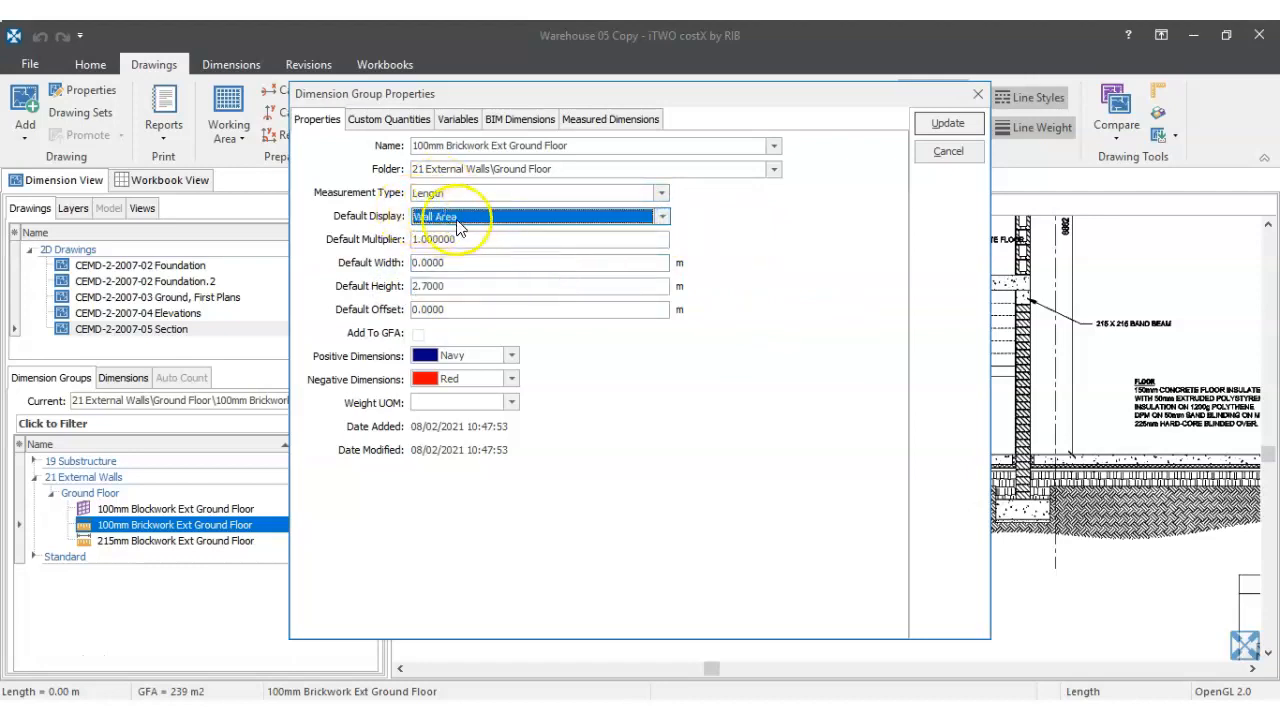
{"action": "left_click", "coordinate": [416, 286]}
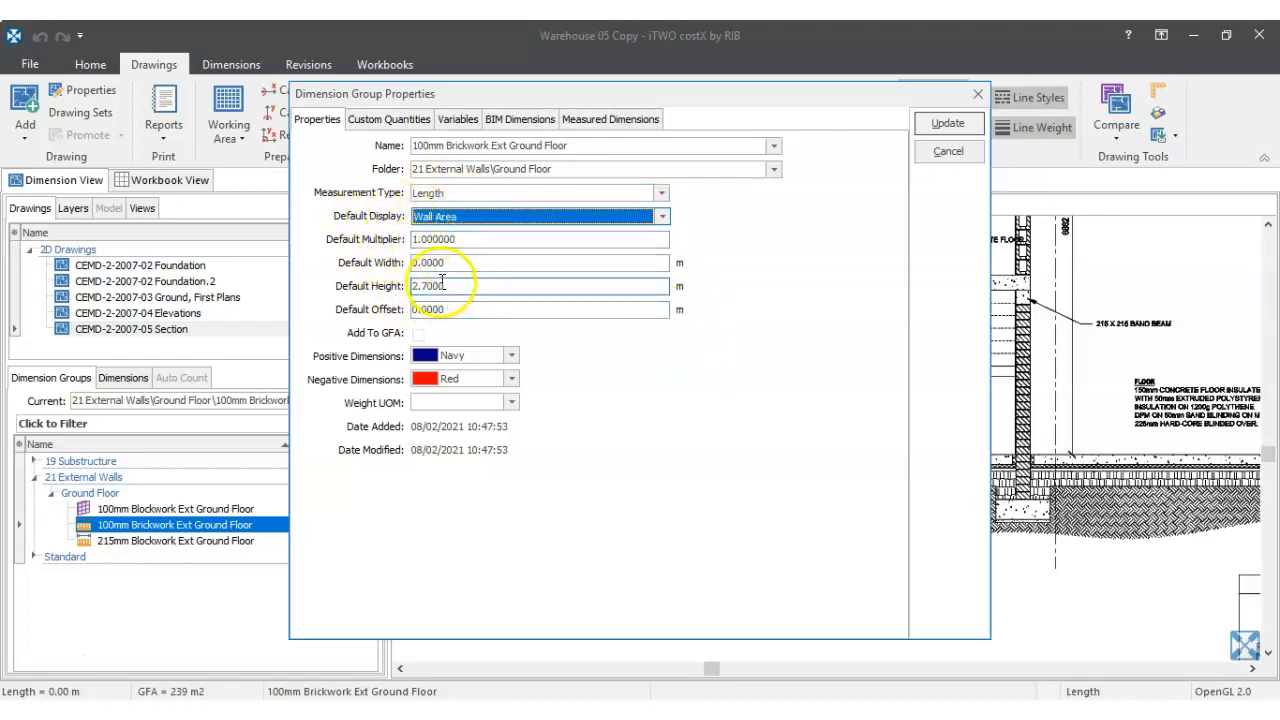
{"action": "left_click", "coordinate": [445, 238]}
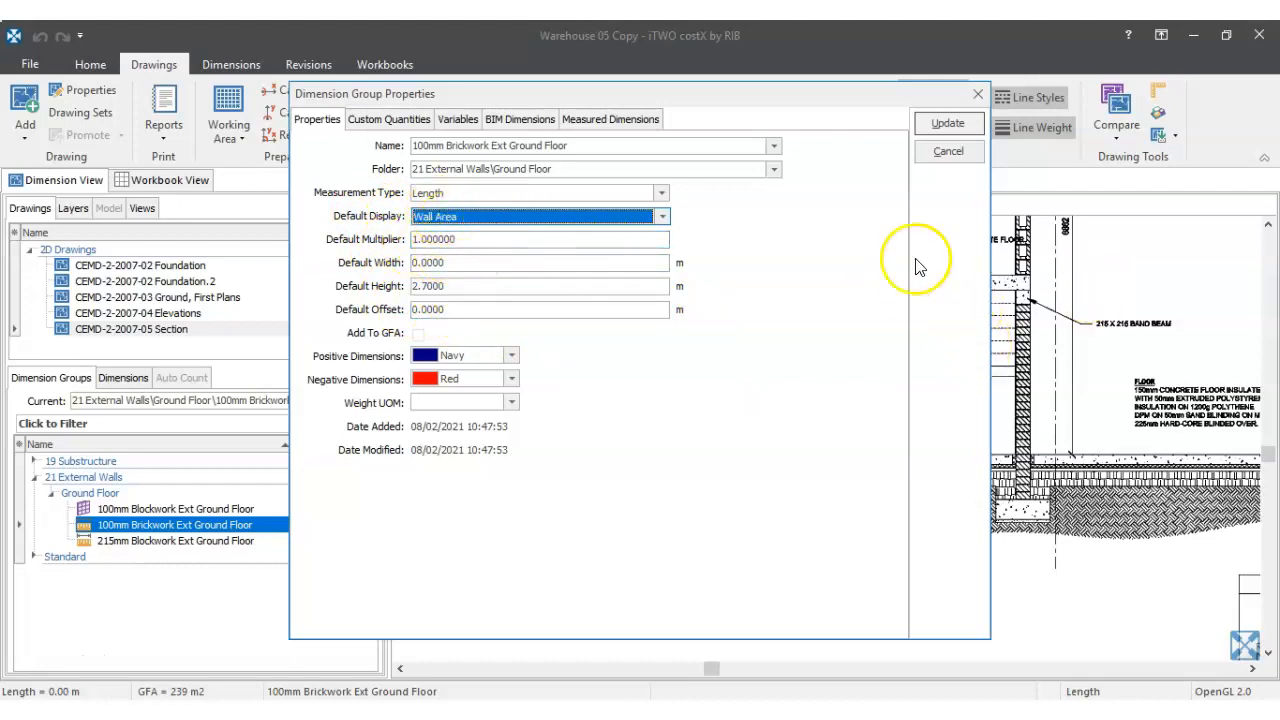
{"action": "left_click", "coordinate": [945, 125]}
{"action": "left_click", "coordinate": [594, 401]}
- Set the 215mm Blockwork Ext Ground Floor group's default height to 2.7 m and update it
{"action": "left_click", "coordinate": [165, 541]}
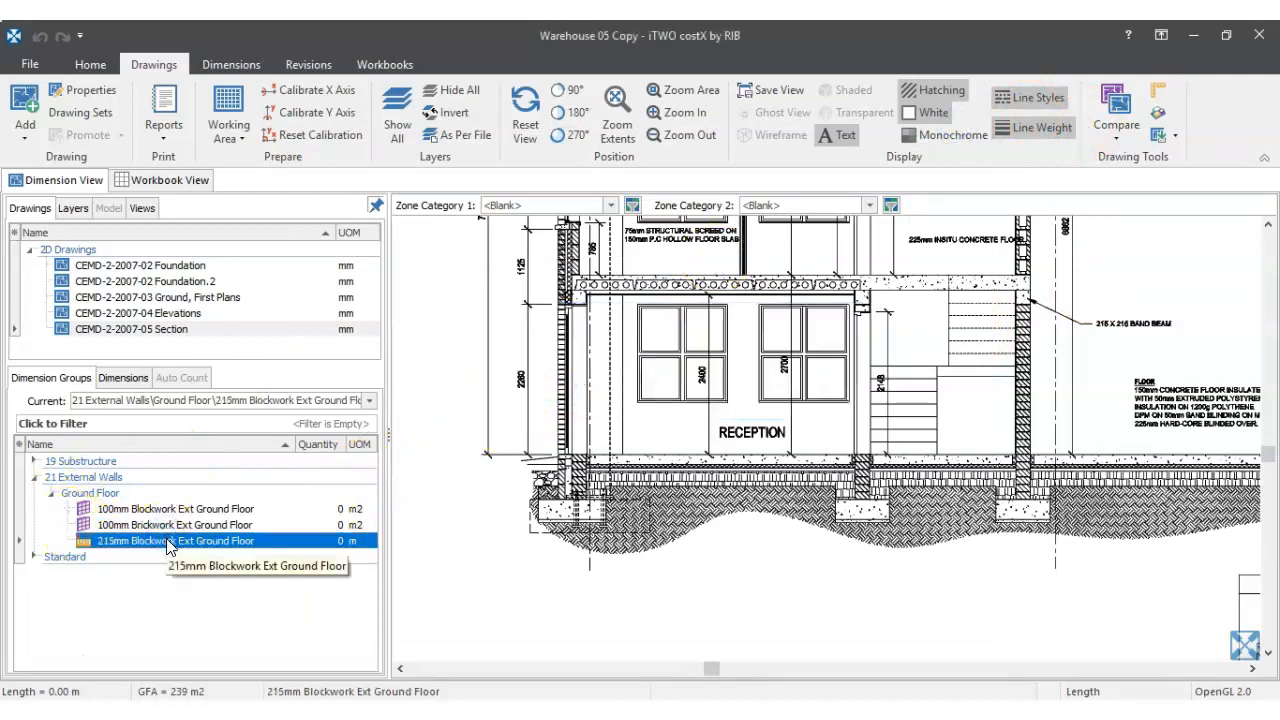
{"action": "left_click", "coordinate": [167, 542]}
{"action": "double_click", "coordinate": [167, 542]}
{"action": "left_click", "coordinate": [446, 286]}
{"action": "type", "text": "0"}
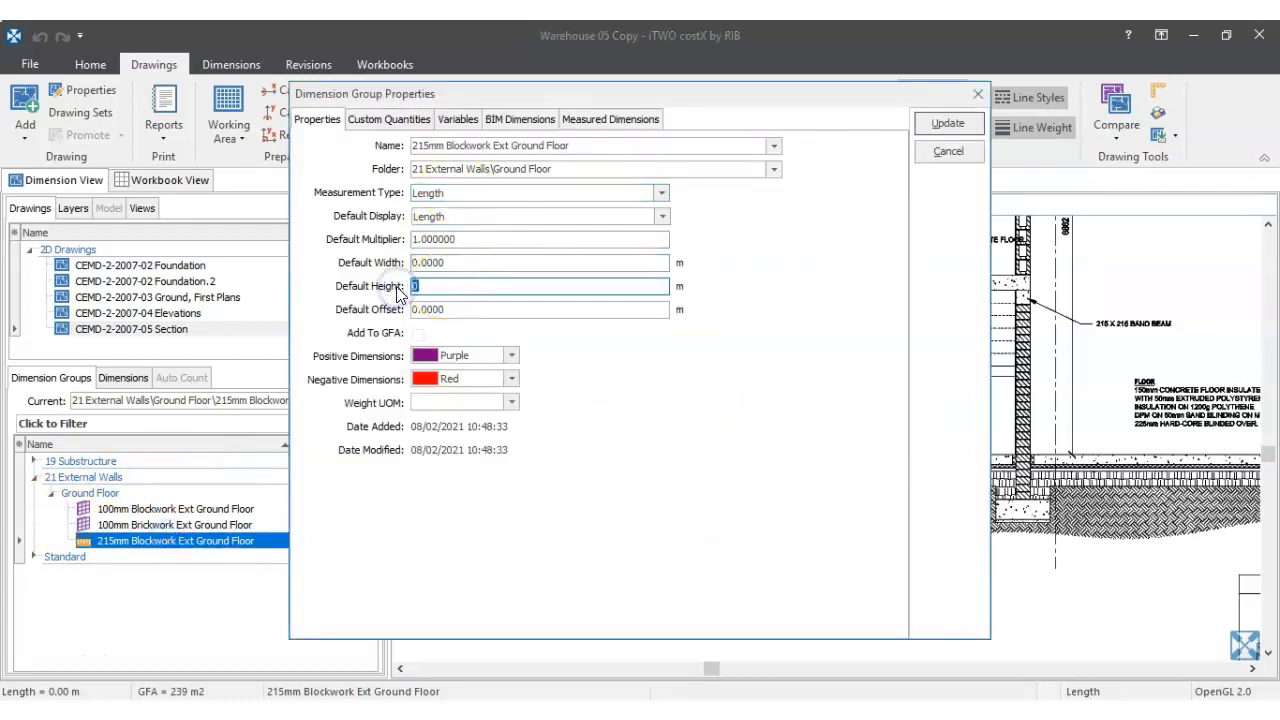
{"action": "type", "text": ".7"}
{"action": "left_click", "coordinate": [948, 125]}
{"action": "left_click", "coordinate": [600, 392]}
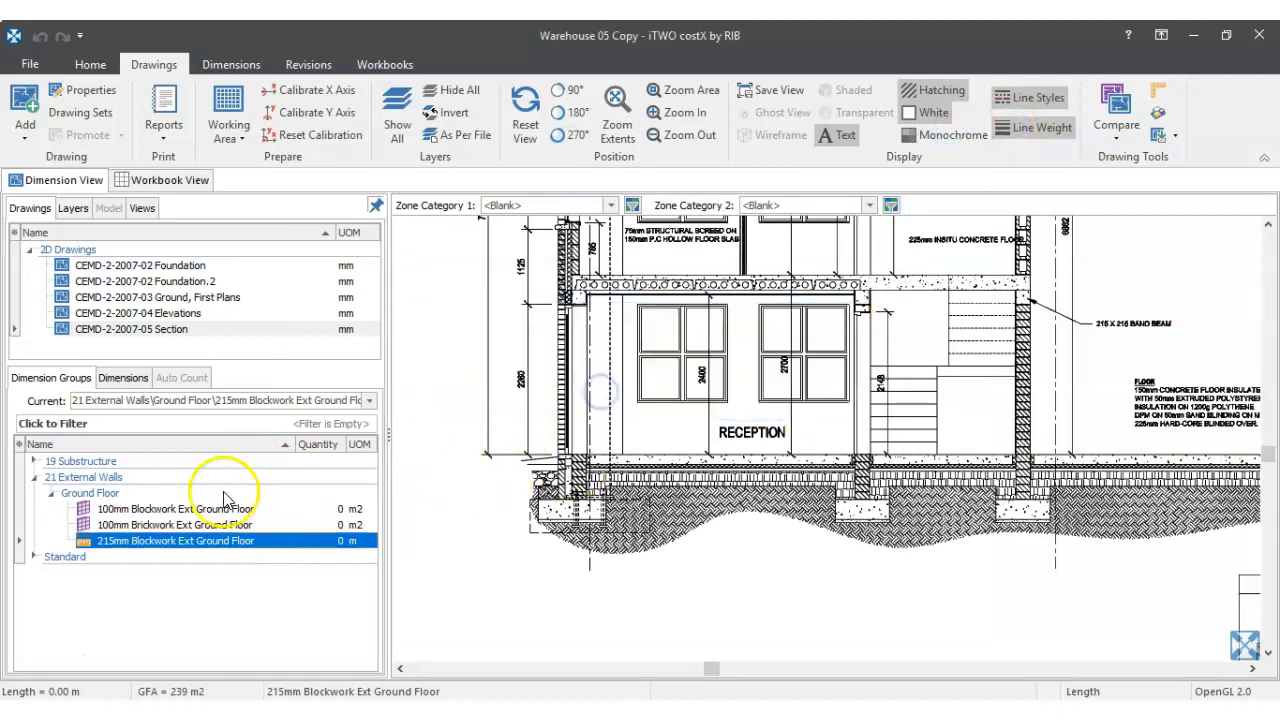
- Change the 215mm Blockwork Ext Ground Floor group's default display to Wall Area and update it
{"action": "double_click", "coordinate": [178, 543]}
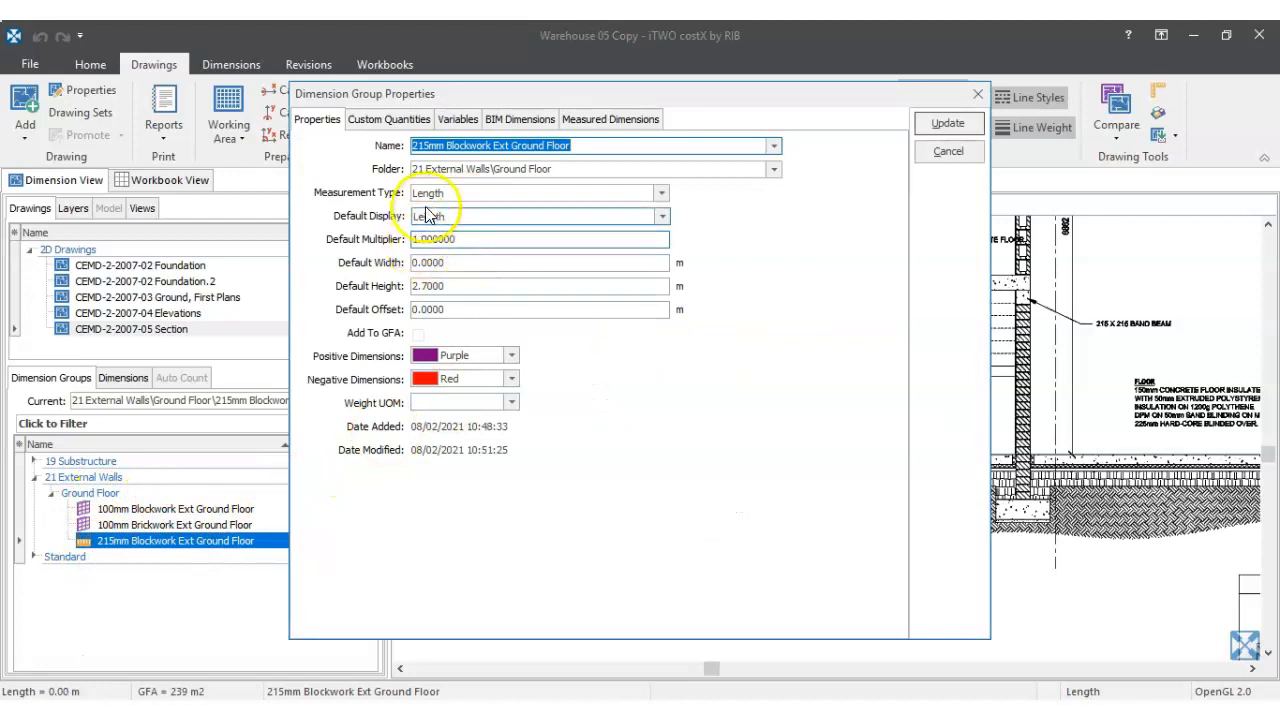
{"action": "left_click", "coordinate": [662, 216]}
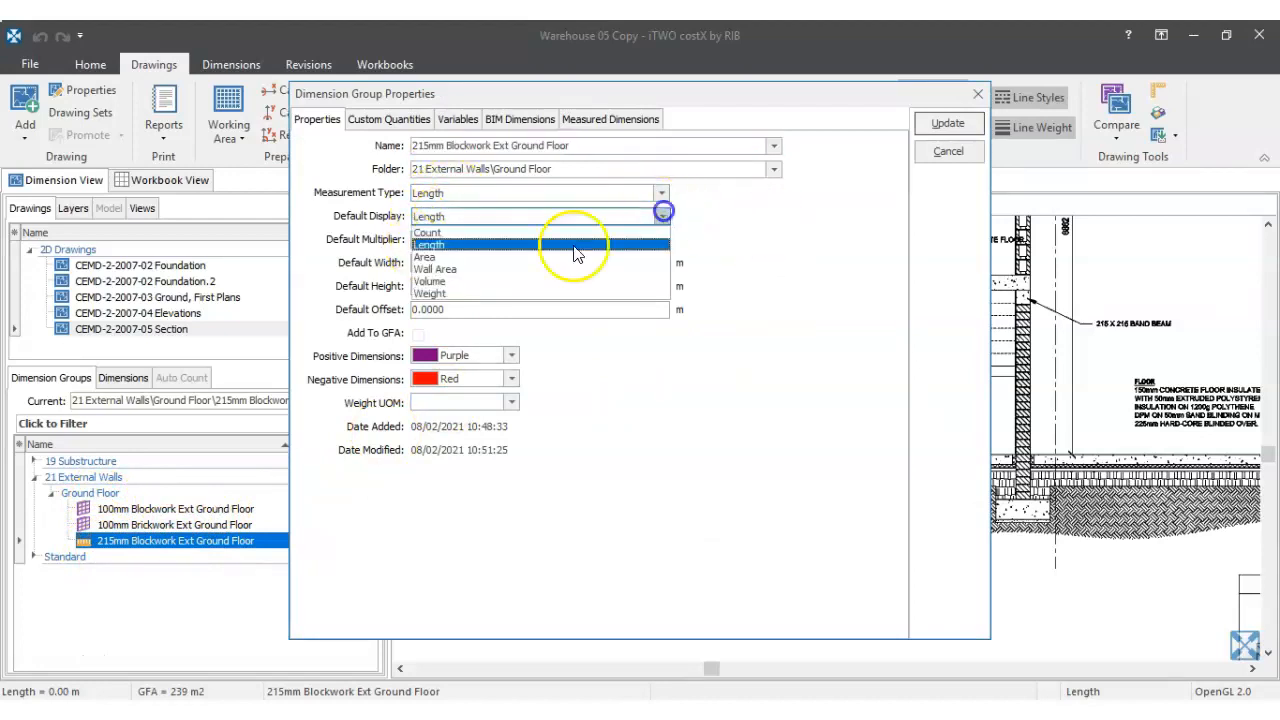
{"action": "left_click", "coordinate": [493, 269]}
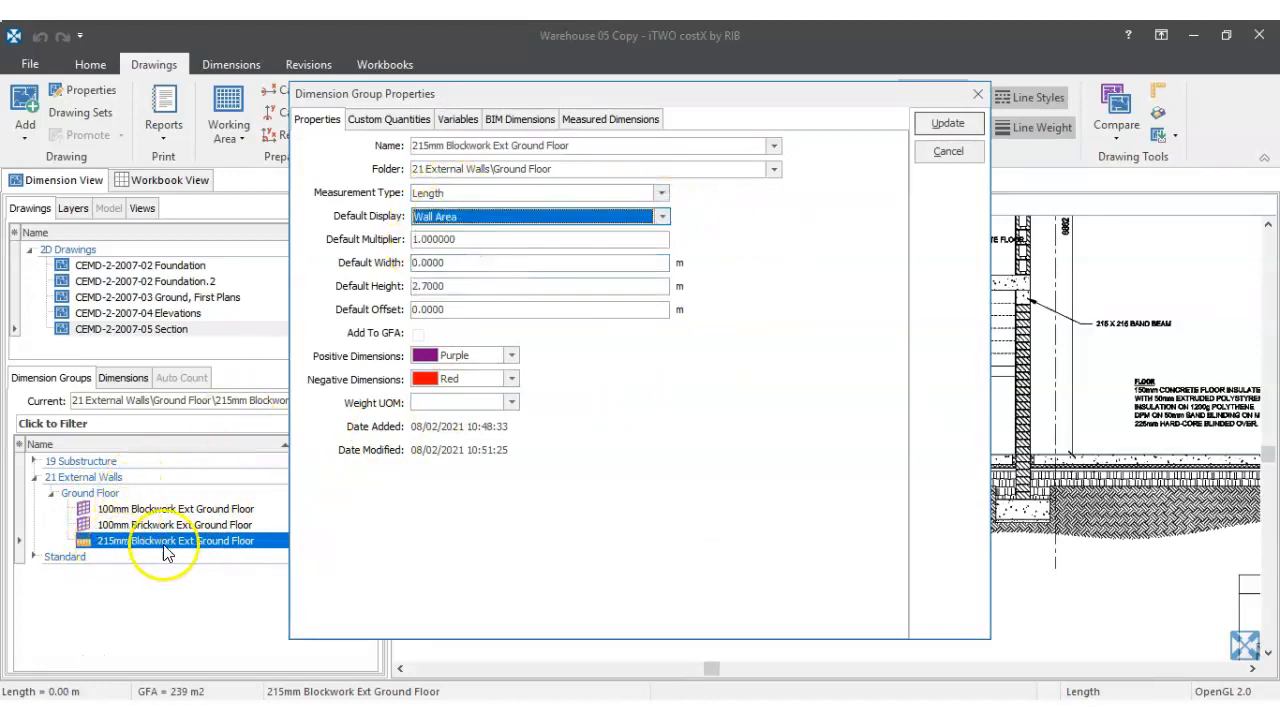
{"action": "left_click", "coordinate": [935, 124]}
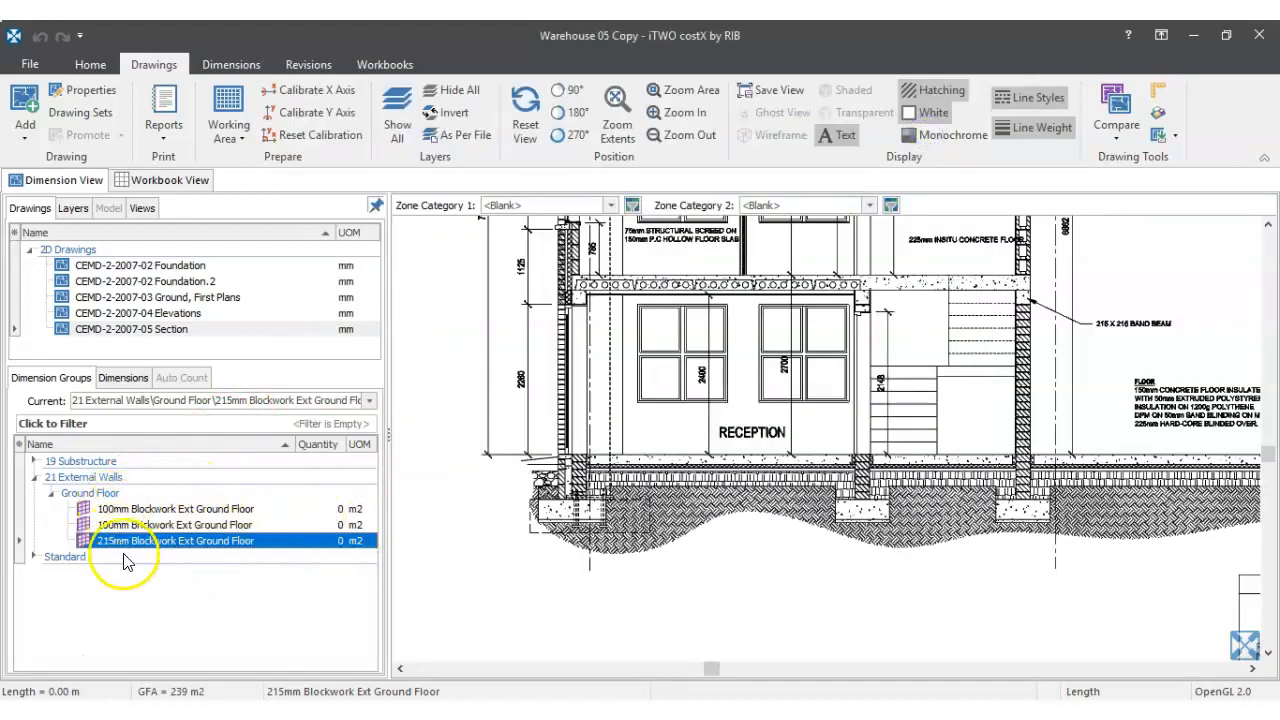
- Open the CEMD-2-2007-03 Ground, First Plans drawing at the external wall beside the ground floor Store
{"action": "scroll", "coordinate": [556, 385], "scroll_direction": "down", "scroll_amount": 4}
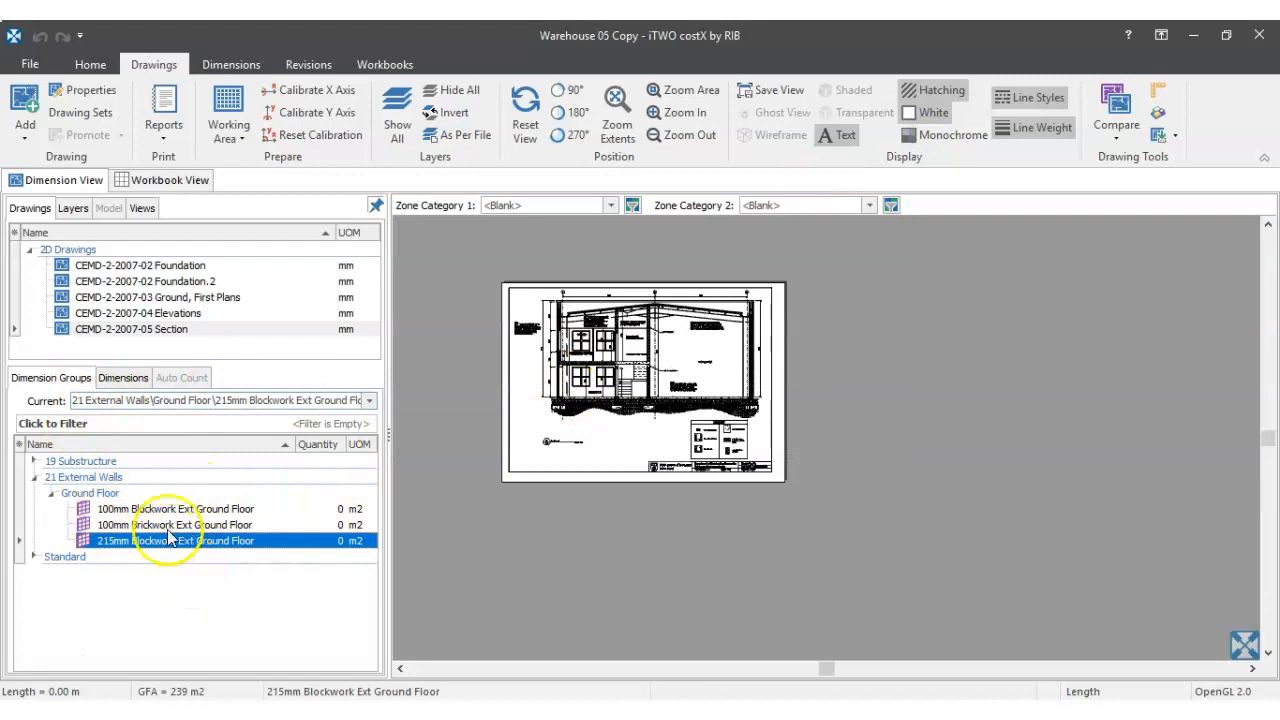
{"action": "double_click", "coordinate": [157, 298]}
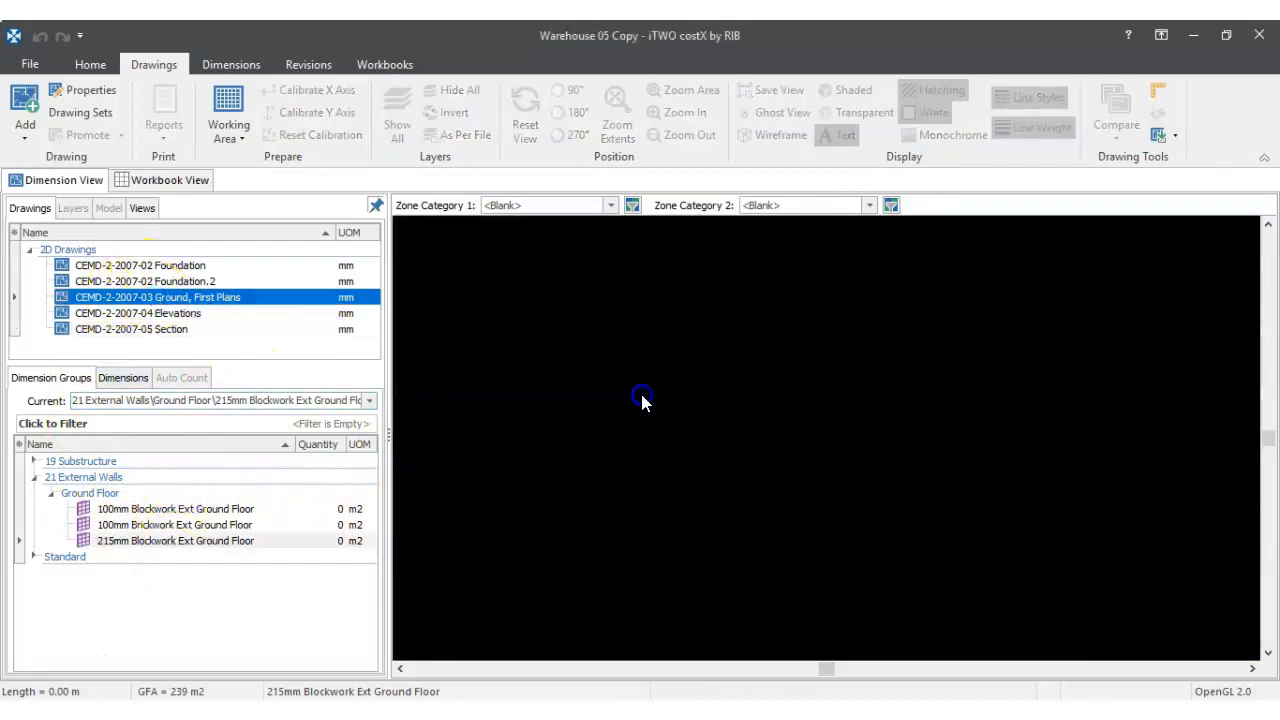
{"action": "scroll", "coordinate": [740, 405], "scroll_direction": "up", "scroll_amount": 6}
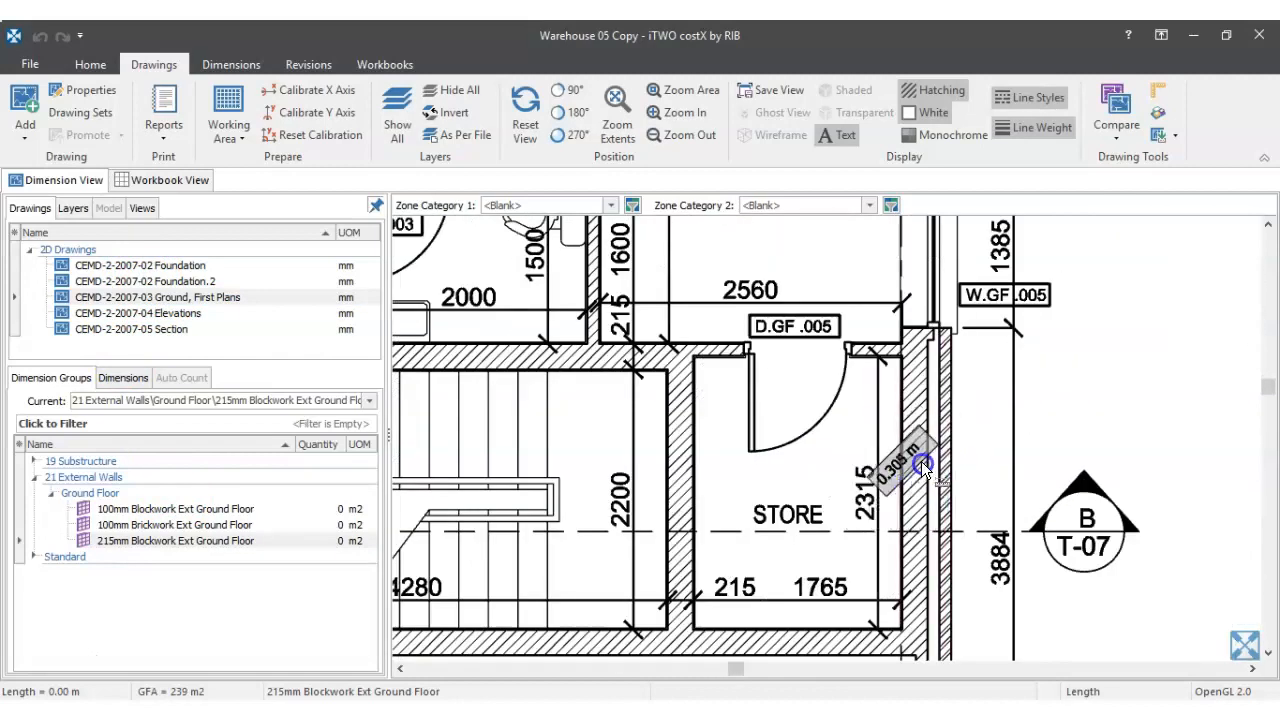
- Examine the hatched leaves and cavity of the external wall beside the ground floor Store and along the Workshop
{"action": "scroll", "coordinate": [922, 467], "scroll_direction": "down", "scroll_amount": 2}
{"action": "scroll", "coordinate": [939, 460], "scroll_direction": "up", "scroll_amount": 2}
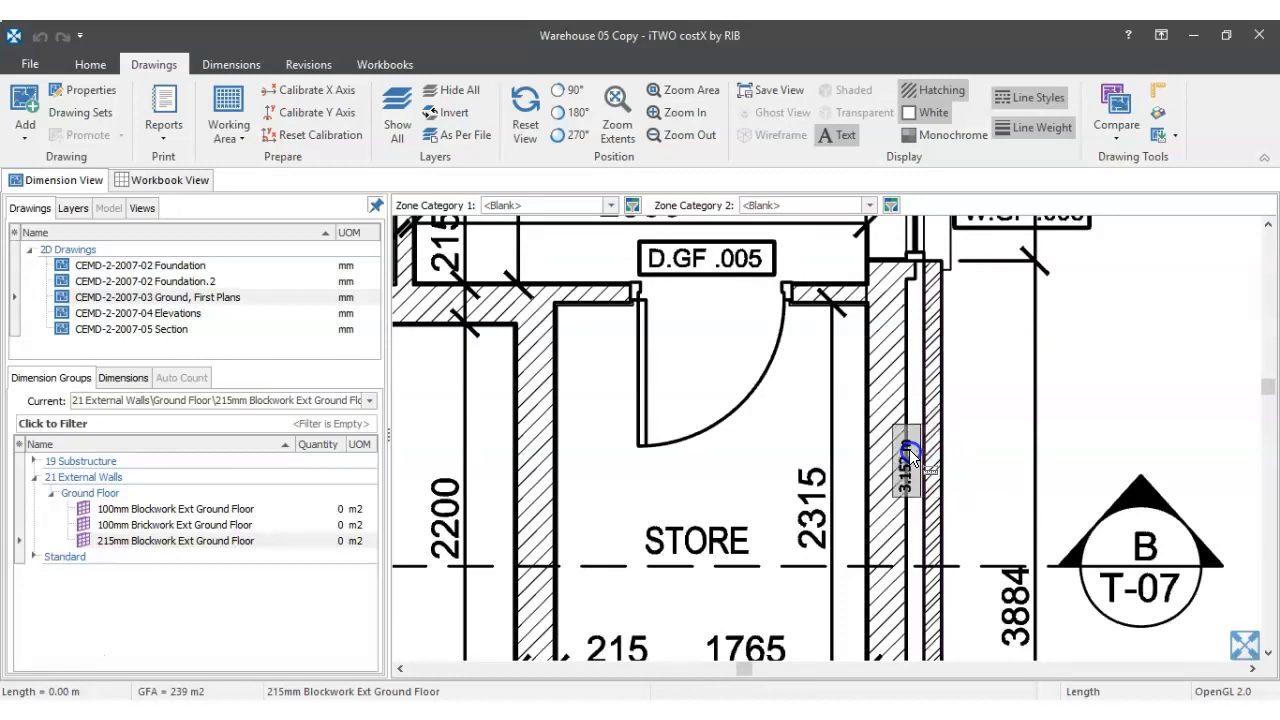
{"action": "scroll", "coordinate": [870, 448], "scroll_direction": "down", "scroll_amount": 2}
{"action": "scroll", "coordinate": [893, 435], "scroll_direction": "up", "scroll_amount": 5}
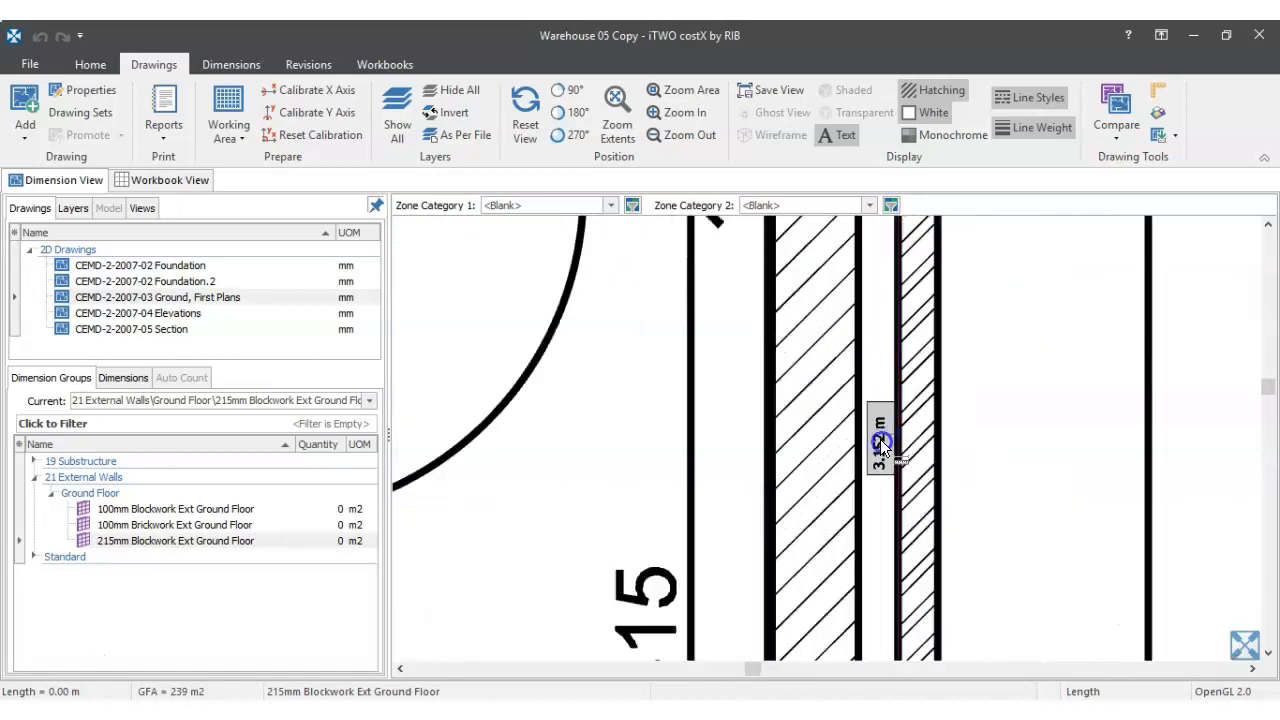
{"action": "scroll", "coordinate": [835, 440], "scroll_direction": "down", "scroll_amount": 3}
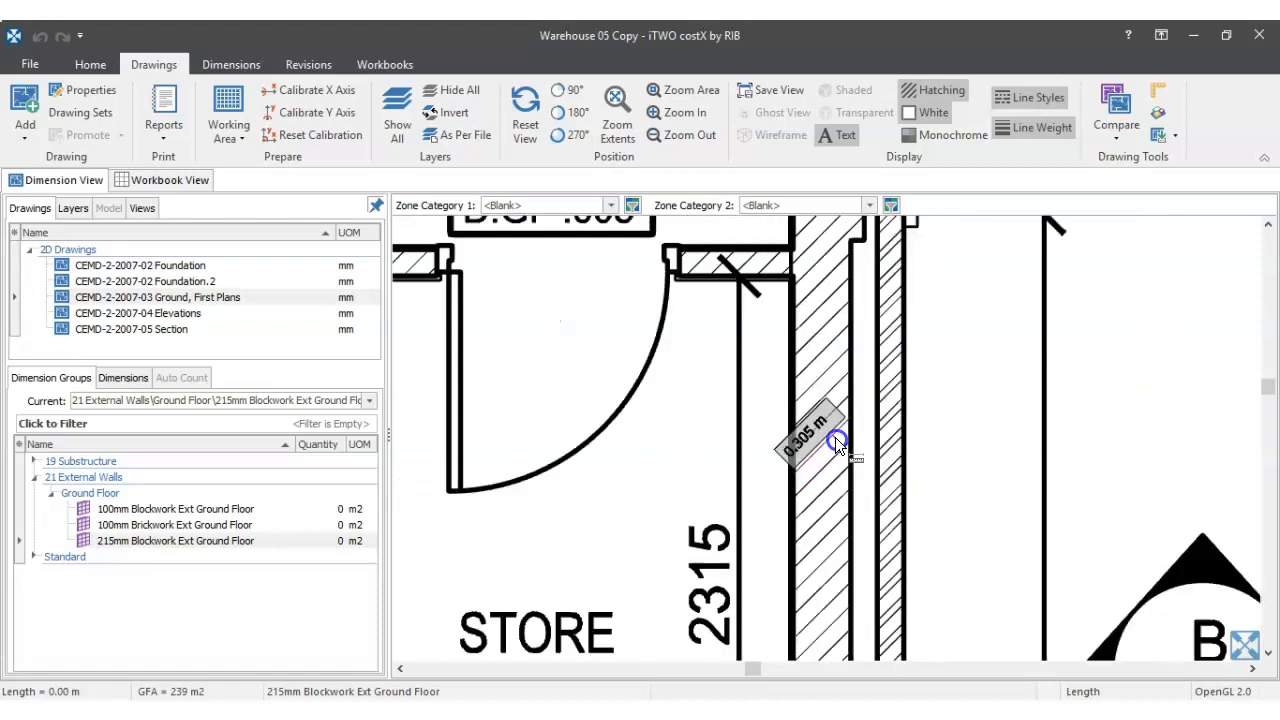
{"action": "scroll", "coordinate": [848, 409], "scroll_direction": "down", "scroll_amount": 1}
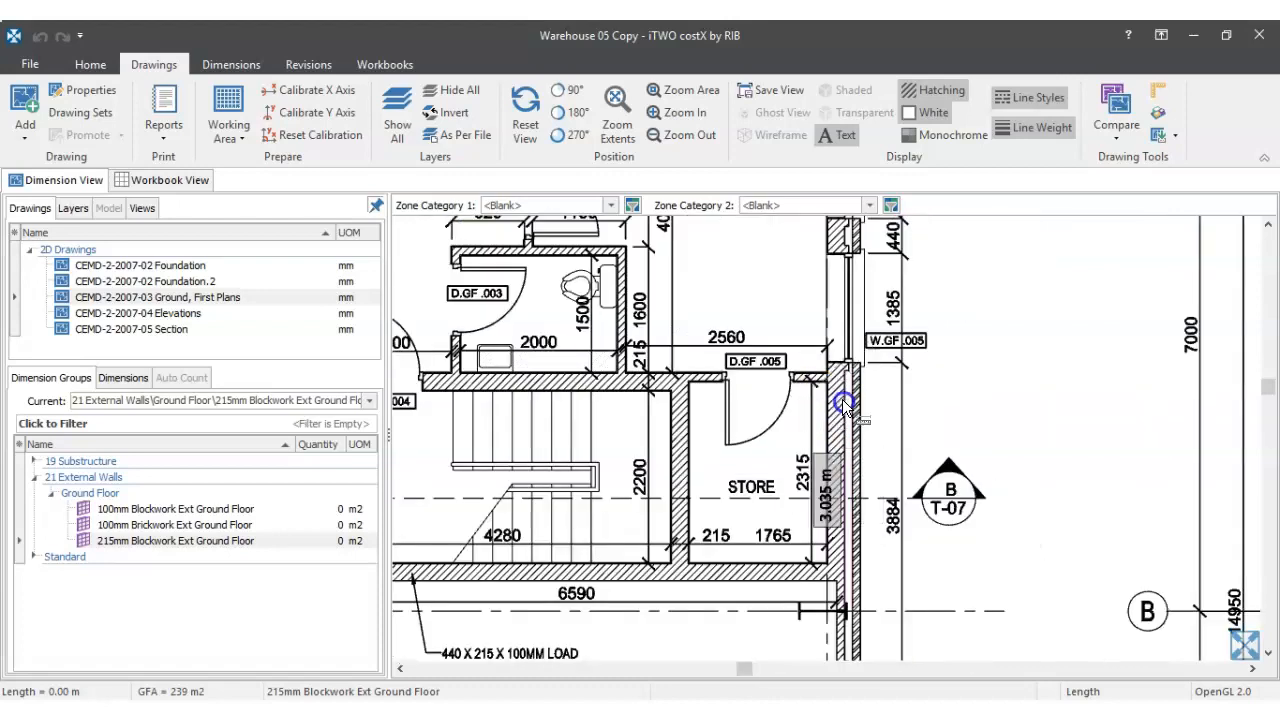
{"action": "scroll", "coordinate": [843, 402], "scroll_direction": "down", "scroll_amount": 3}
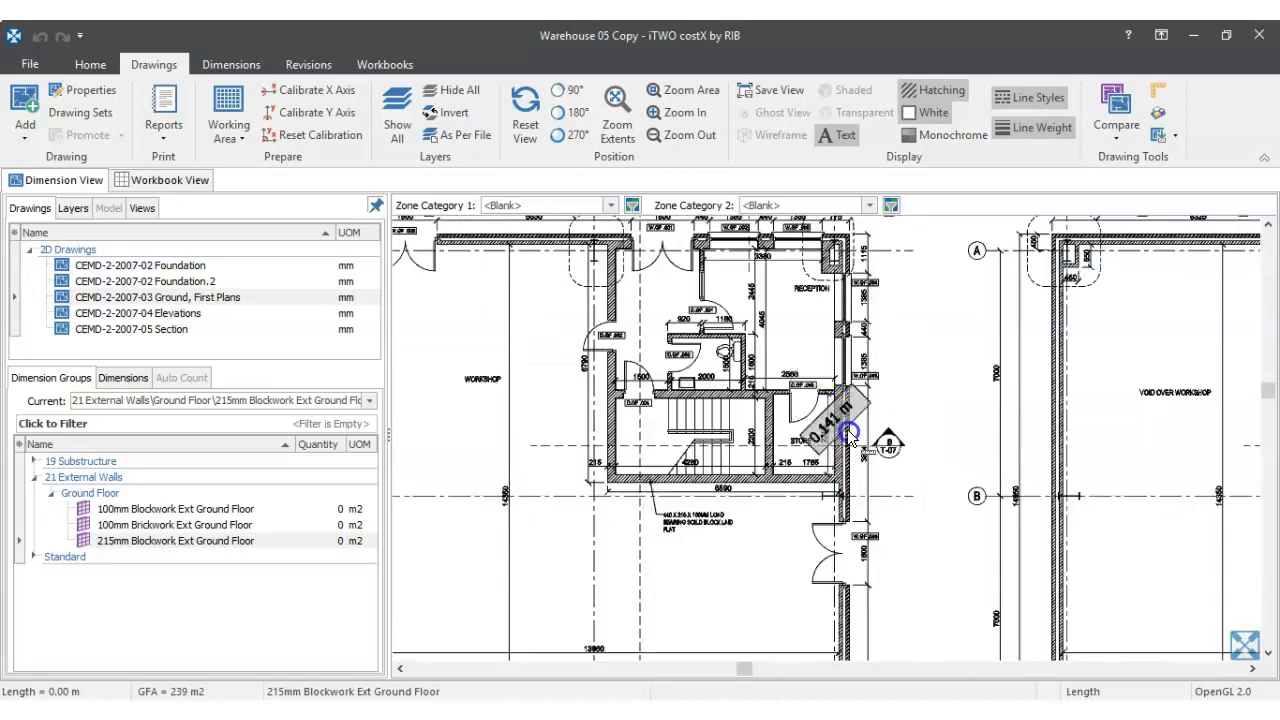
{"action": "scroll", "coordinate": [838, 412], "scroll_direction": "up", "scroll_amount": 3}
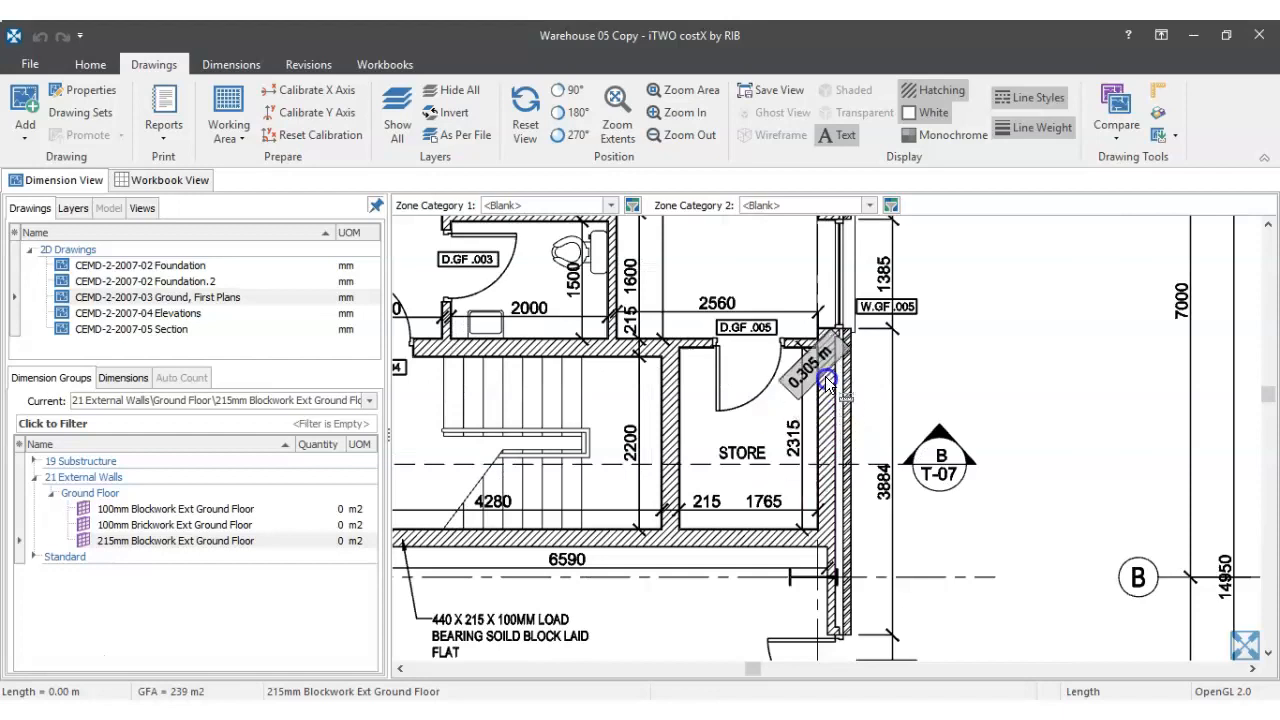
{"action": "scroll", "coordinate": [833, 380], "scroll_direction": "up", "scroll_amount": 4}
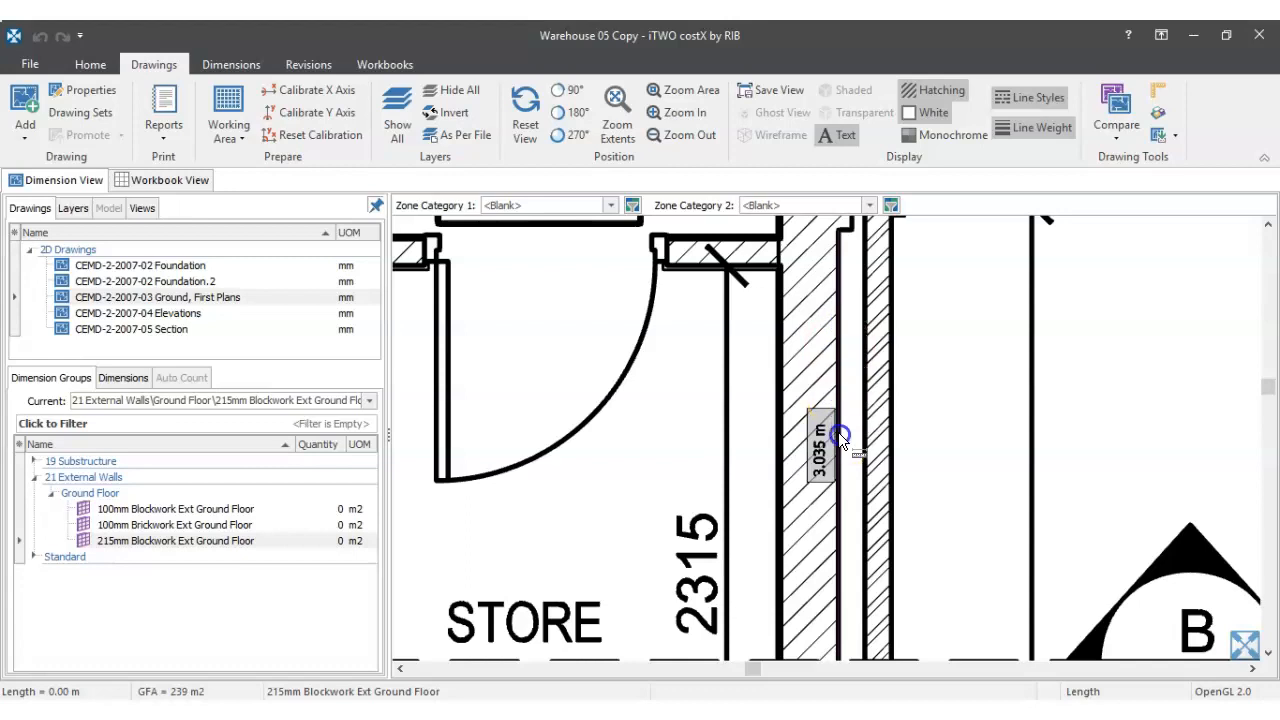
{"action": "scroll", "coordinate": [838, 428], "scroll_direction": "down", "scroll_amount": 2}
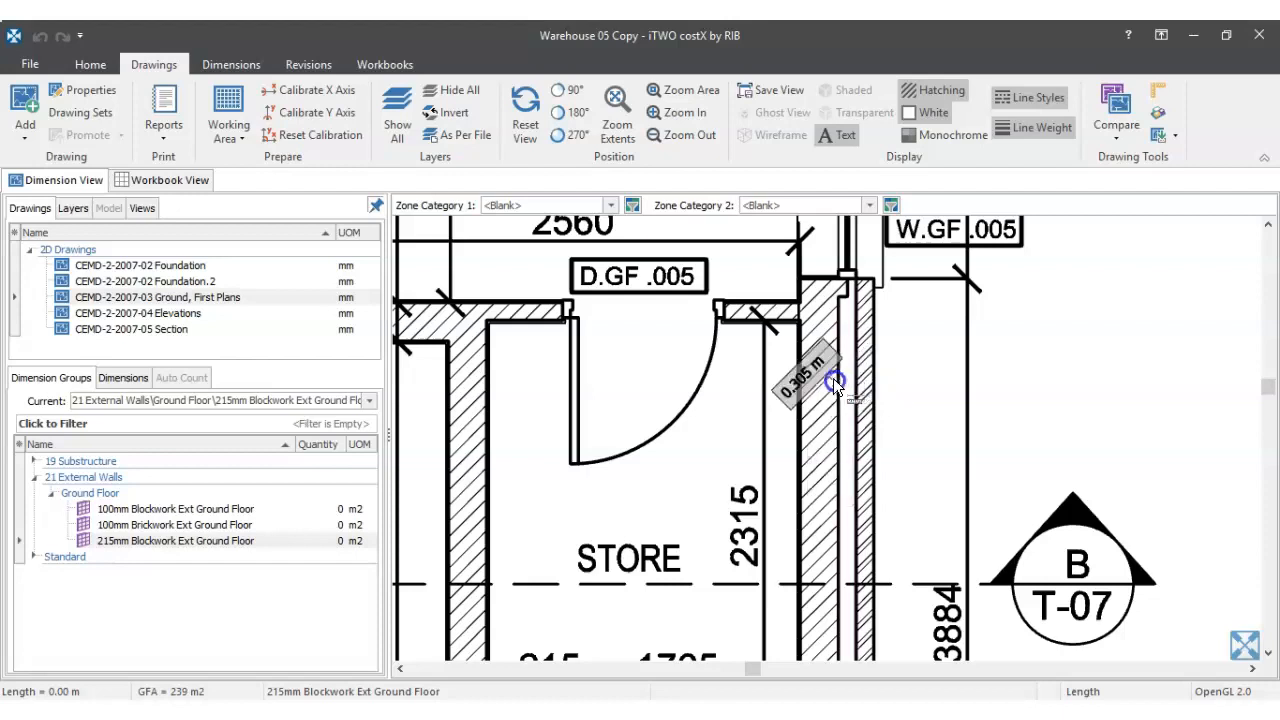
{"action": "scroll", "coordinate": [830, 385], "scroll_direction": "down", "scroll_amount": 2}
{"action": "scroll", "coordinate": [828, 390], "scroll_direction": "down", "scroll_amount": 3}
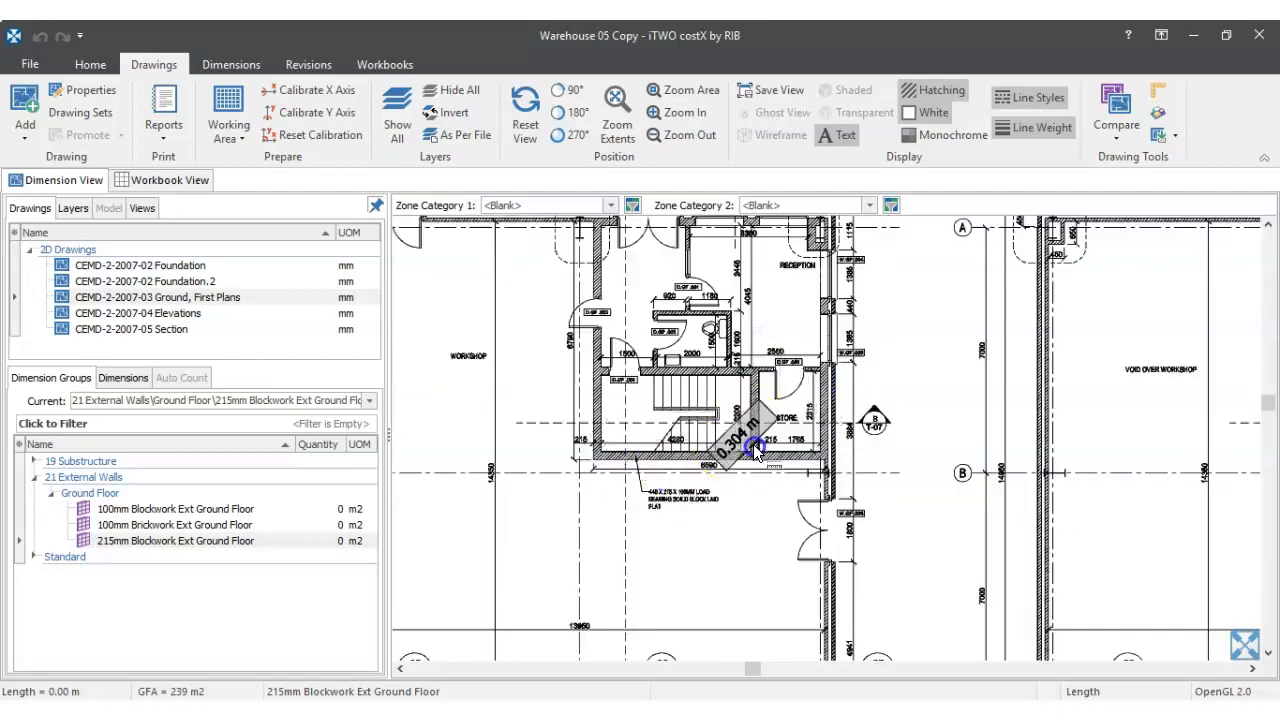
{"action": "scroll", "coordinate": [840, 420], "scroll_direction": "up", "scroll_amount": 2}
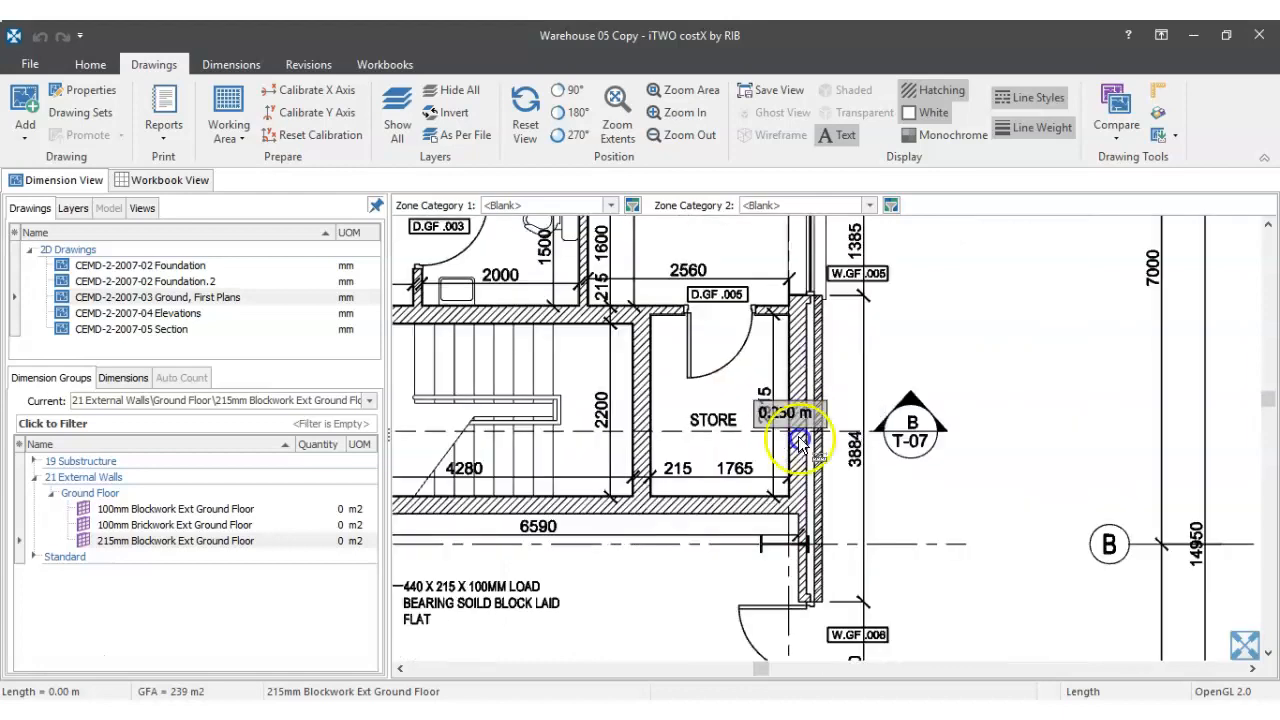
{"action": "scroll", "coordinate": [809, 469], "scroll_direction": "down", "scroll_amount": 1}
{"action": "left_click_drag", "start_coordinate": [663, 382], "coordinate": [894, 411]}
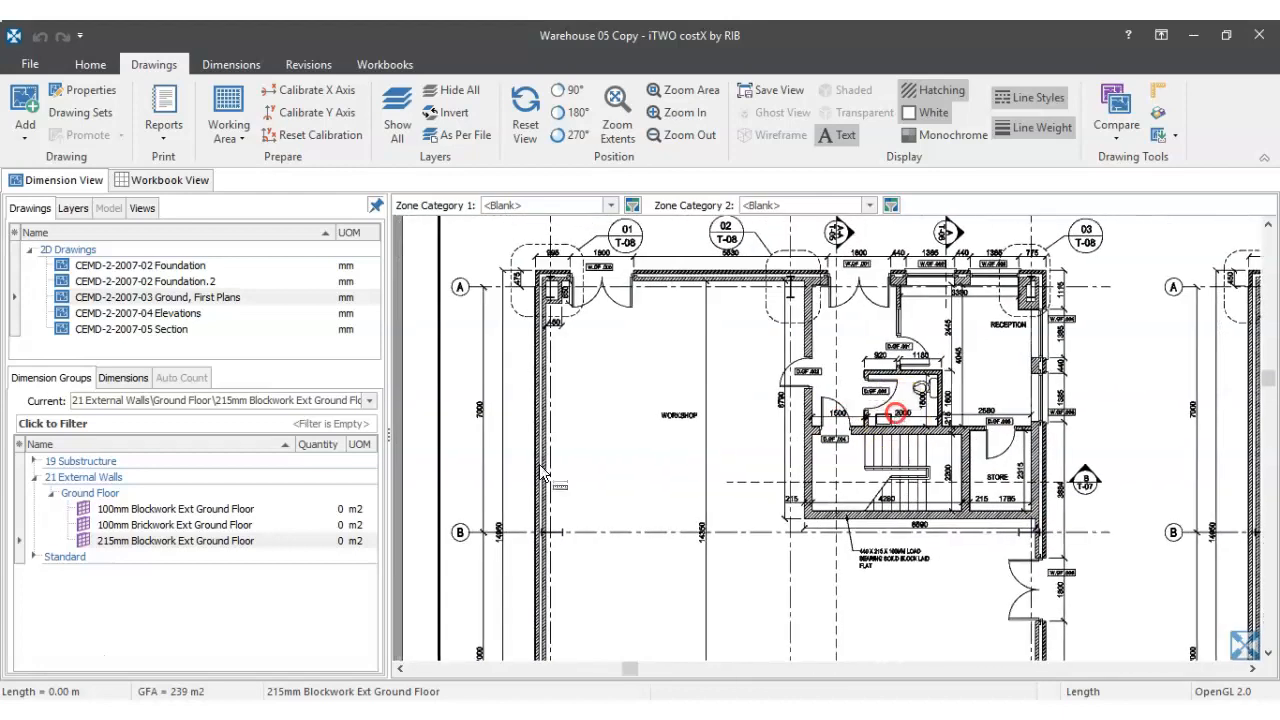
- Make 100mm Blockwork Ext Ground Floor the current dimension group for the CEMD-2-2007-03 Ground, First Plans drawing
{"action": "left_click", "coordinate": [150, 510]}
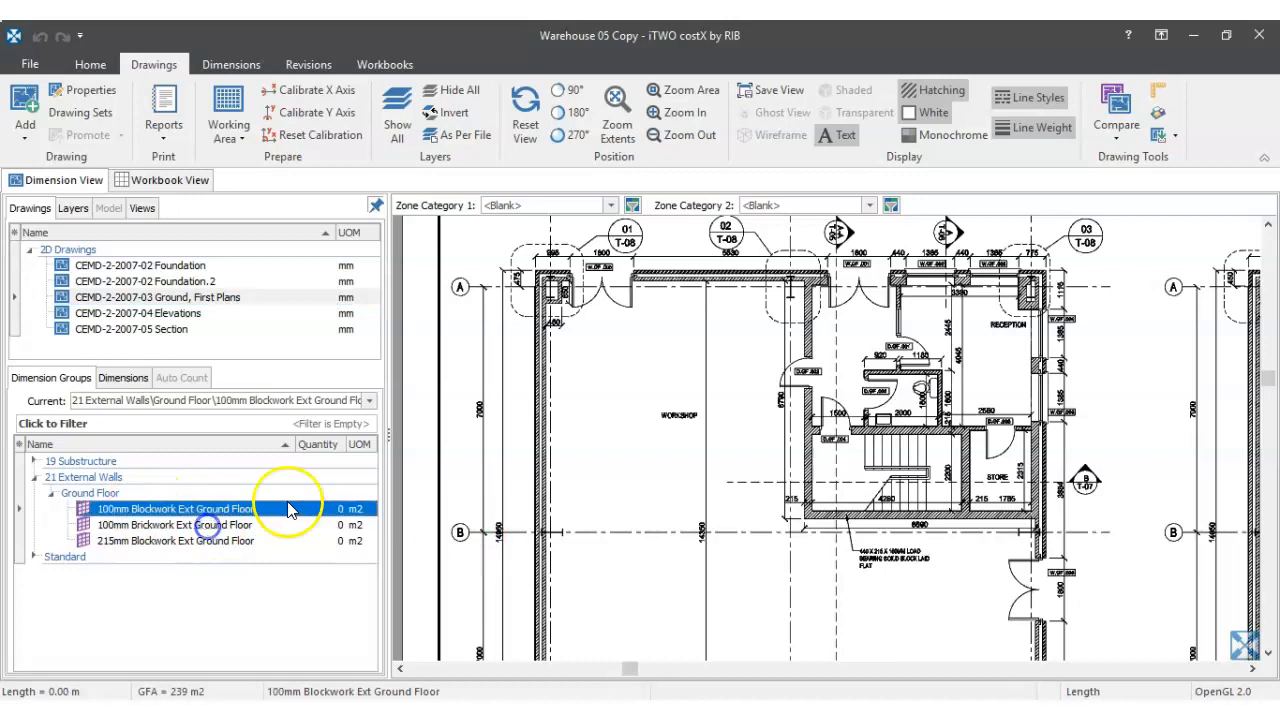
{"action": "left_click", "coordinate": [202, 299]}
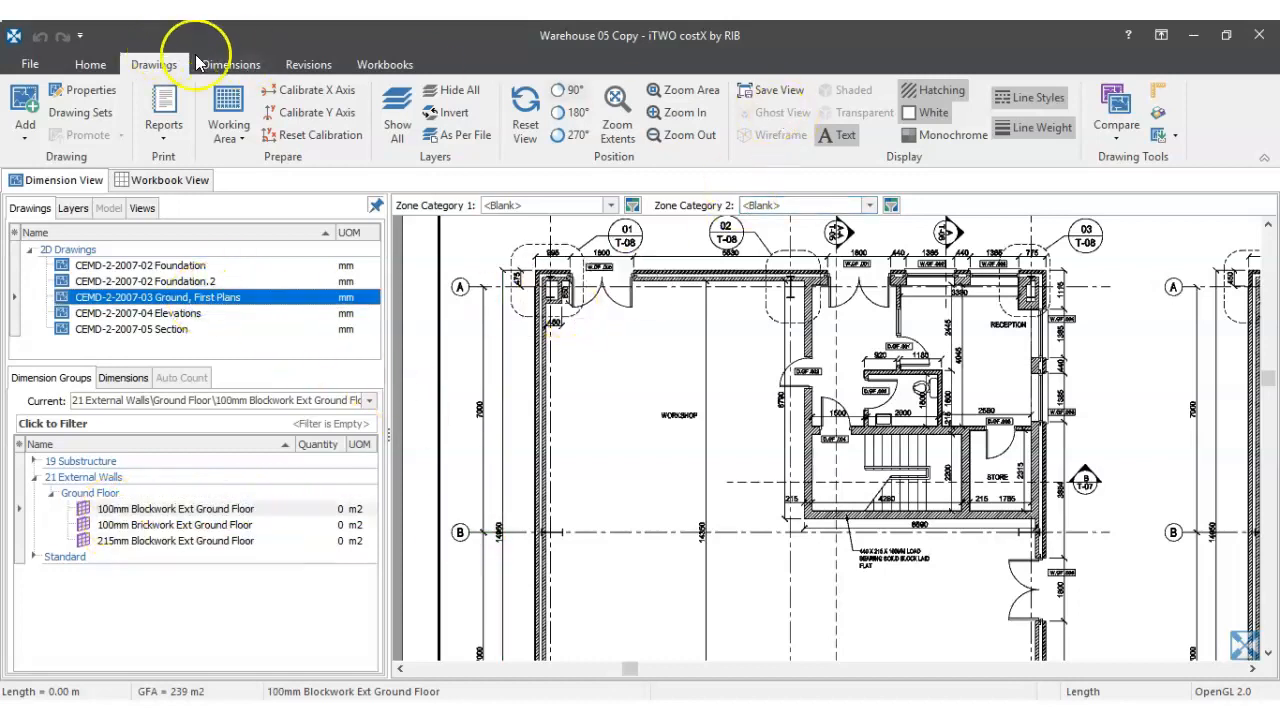
{"action": "left_click", "coordinate": [230, 64]}
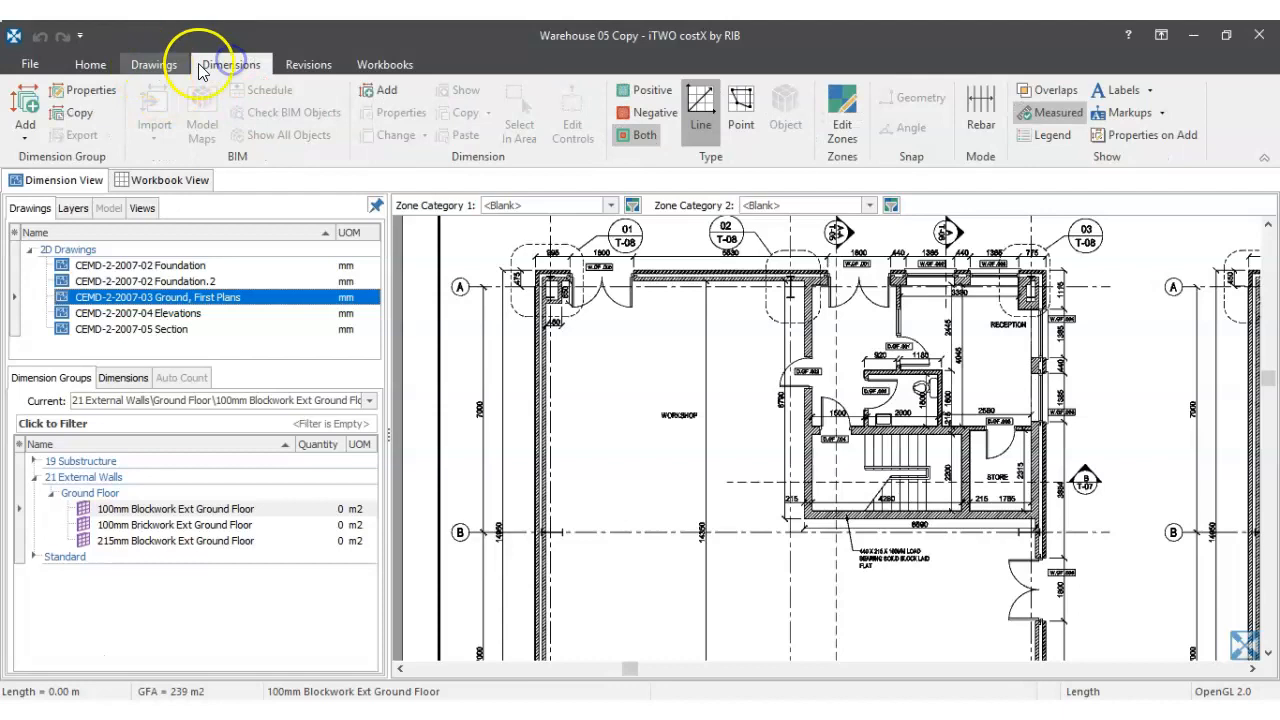
{"action": "left_click", "coordinate": [704, 118]}
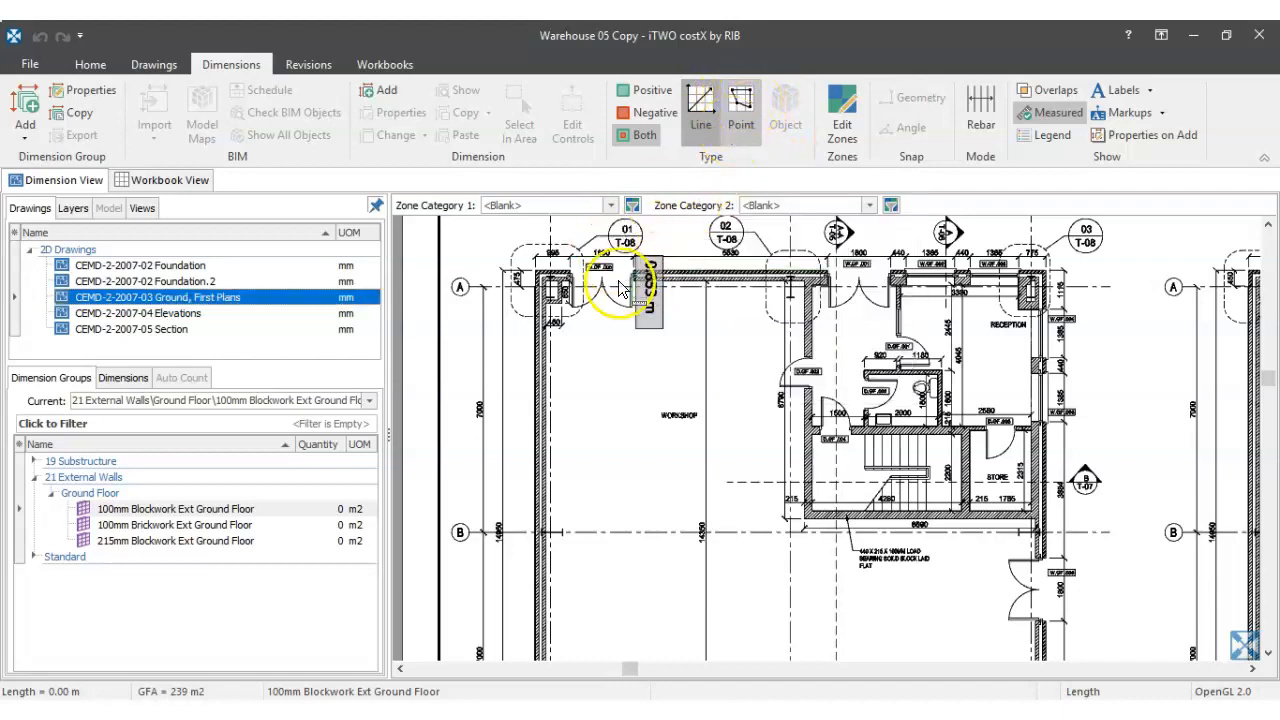
{"action": "scroll", "coordinate": [600, 288], "scroll_direction": "up", "scroll_amount": 5}
{"action": "scroll", "coordinate": [560, 297], "scroll_direction": "up", "scroll_amount": 2}
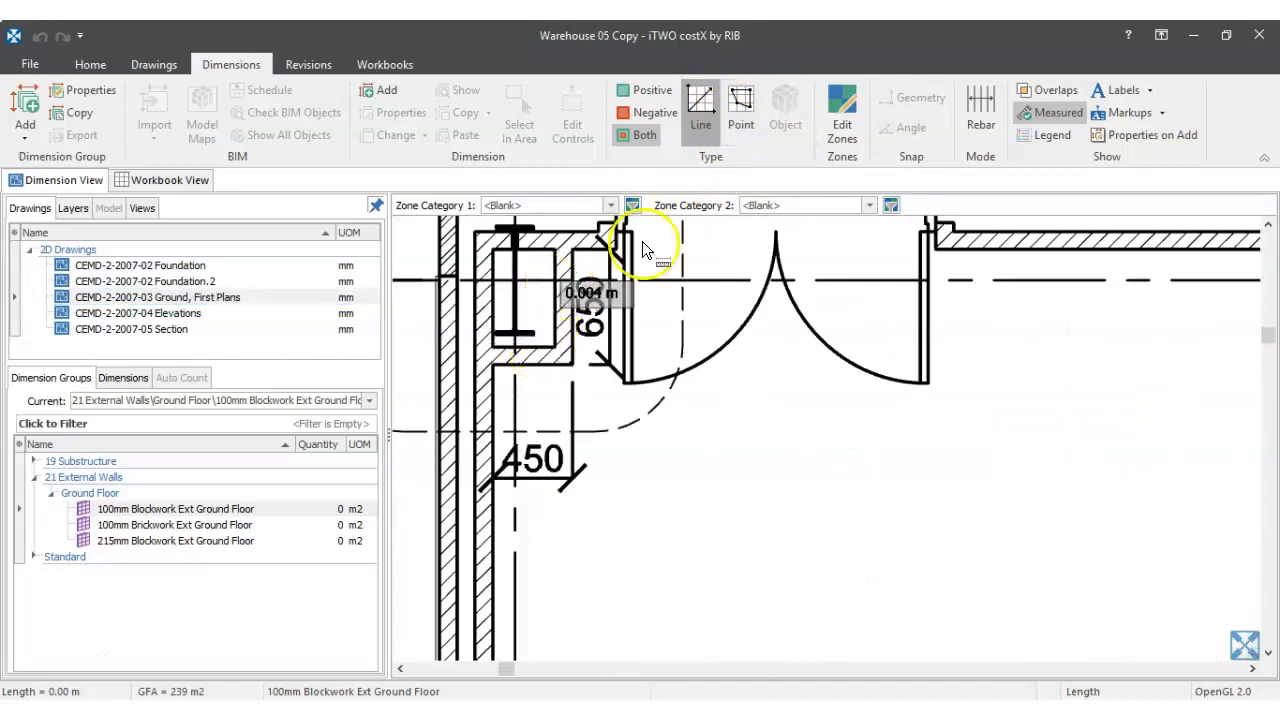
- Switch the dimension type to Point mode with geometry snapping
{"action": "left_click", "coordinate": [741, 112]}
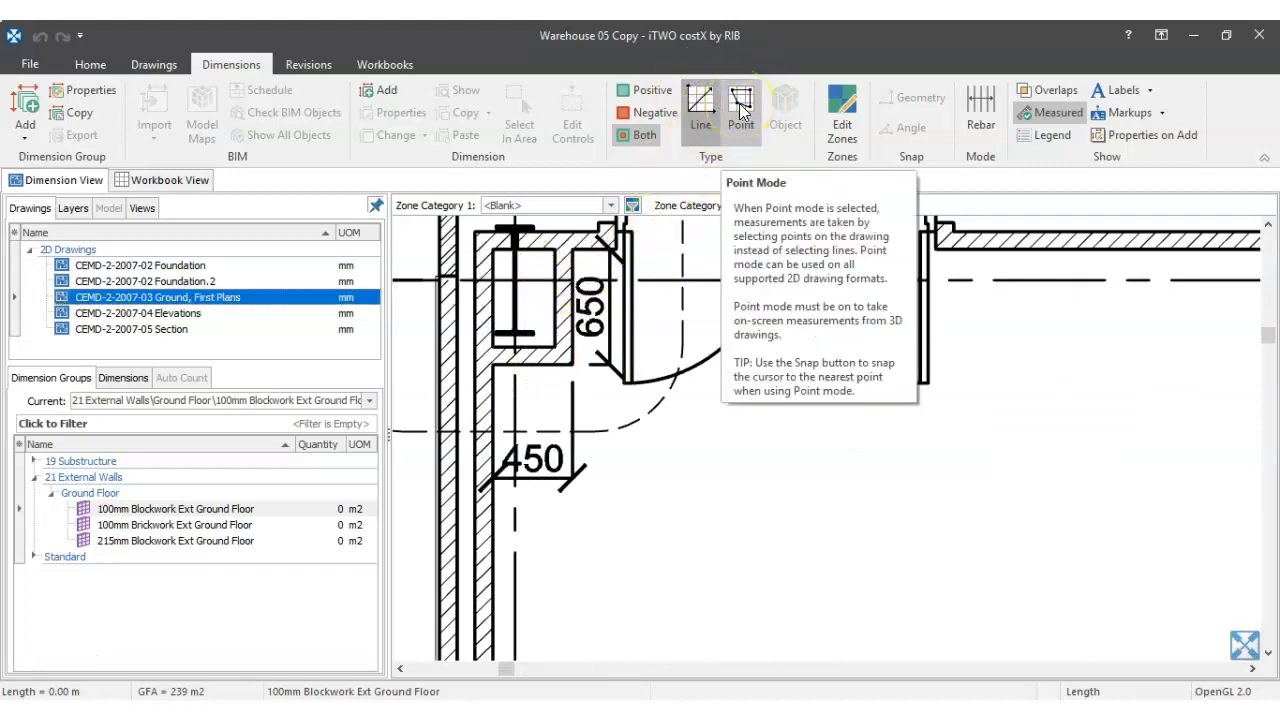
{"action": "left_click", "coordinate": [741, 110]}
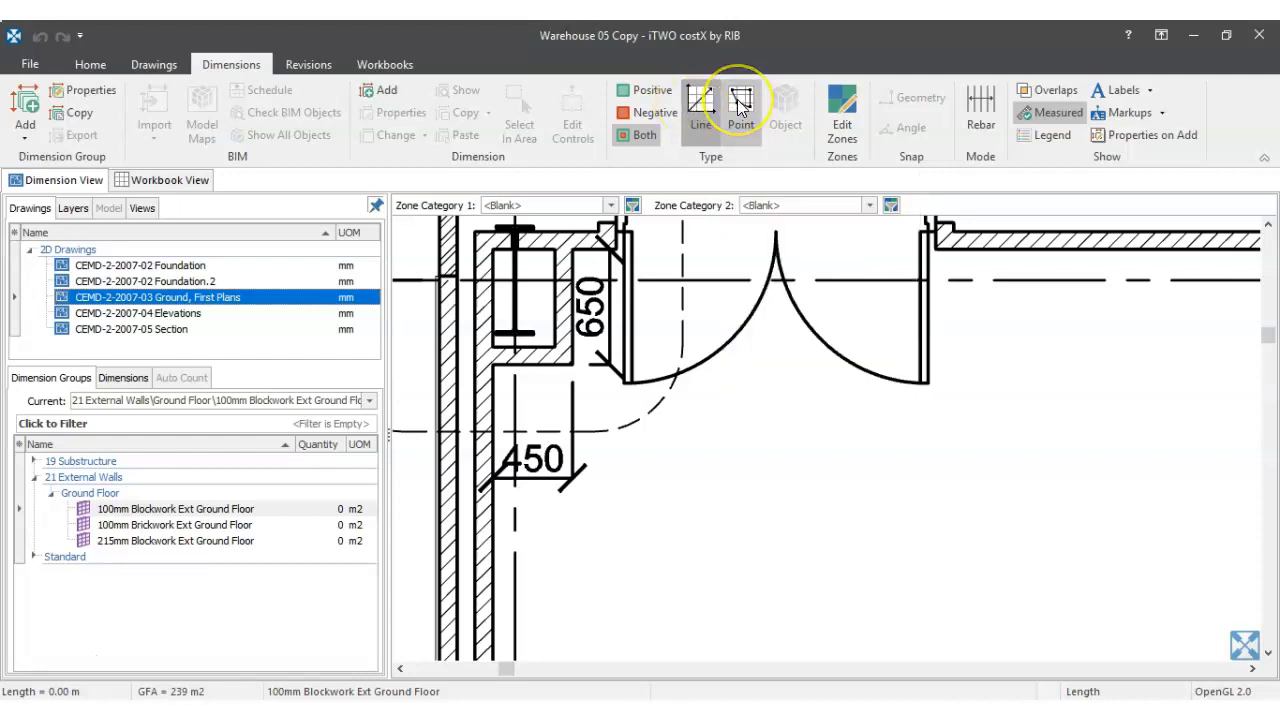
{"action": "left_click", "coordinate": [741, 115]}
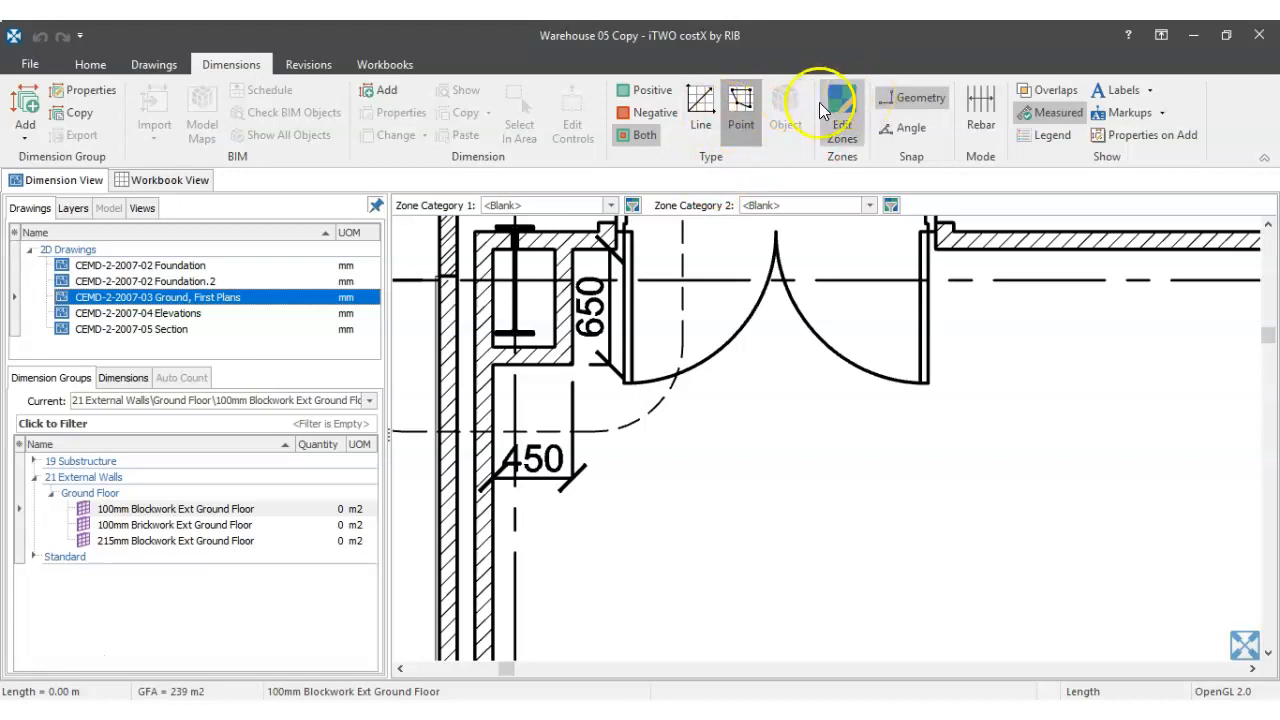
{"action": "left_click", "coordinate": [917, 103]}
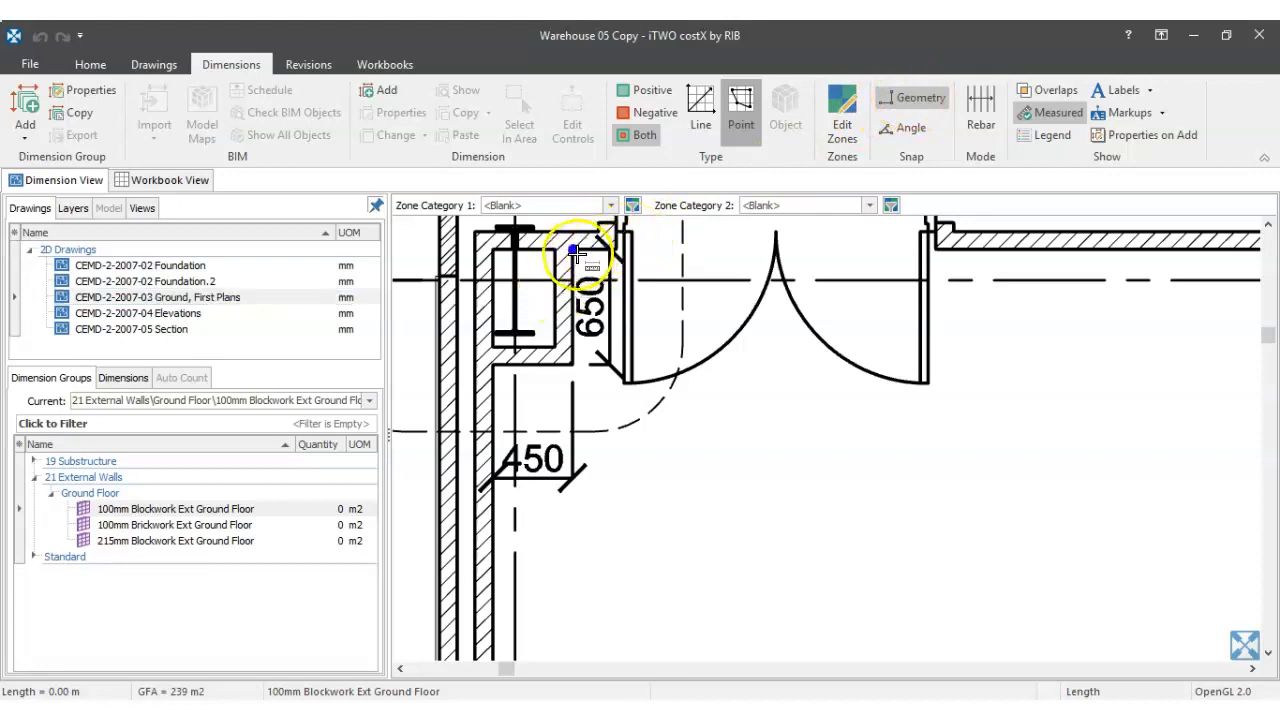
- Examine where the outer wall leaf changes material at the Workshop corner beside door W.GF .008
{"action": "scroll", "coordinate": [533, 335], "scroll_direction": "up", "scroll_amount": 2}
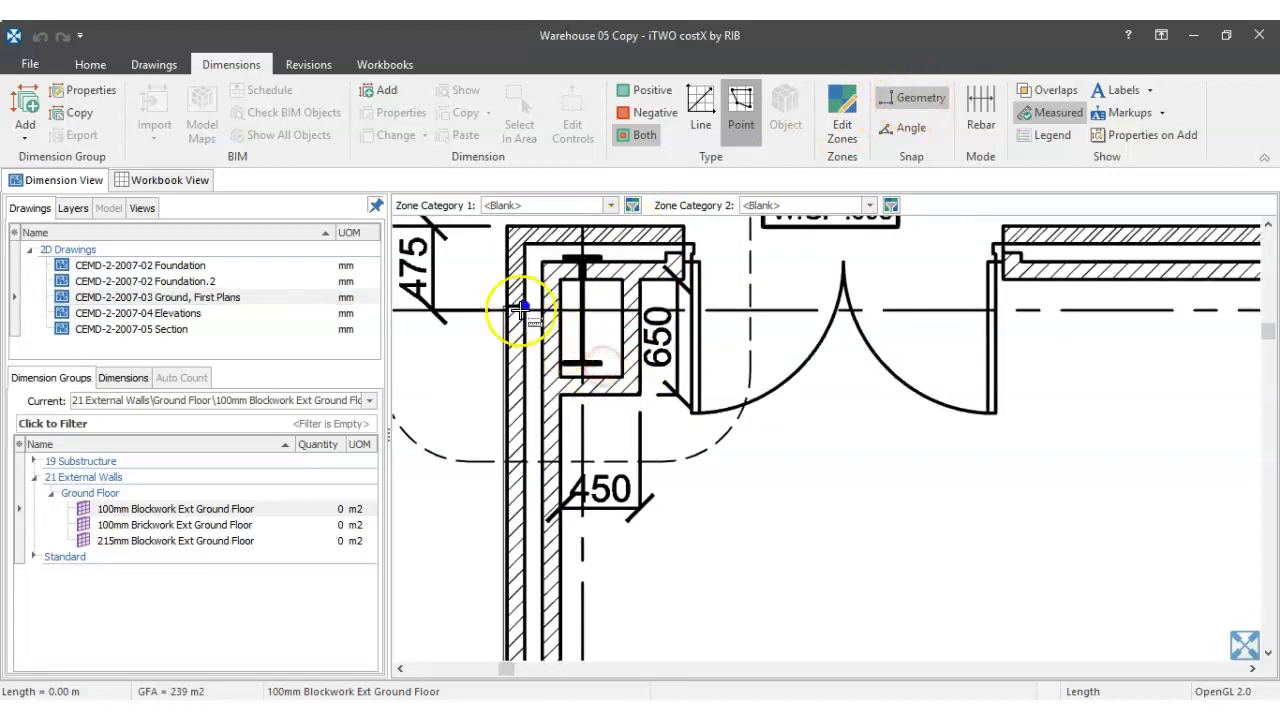
{"action": "scroll", "coordinate": [523, 306], "scroll_direction": "up", "scroll_amount": 3}
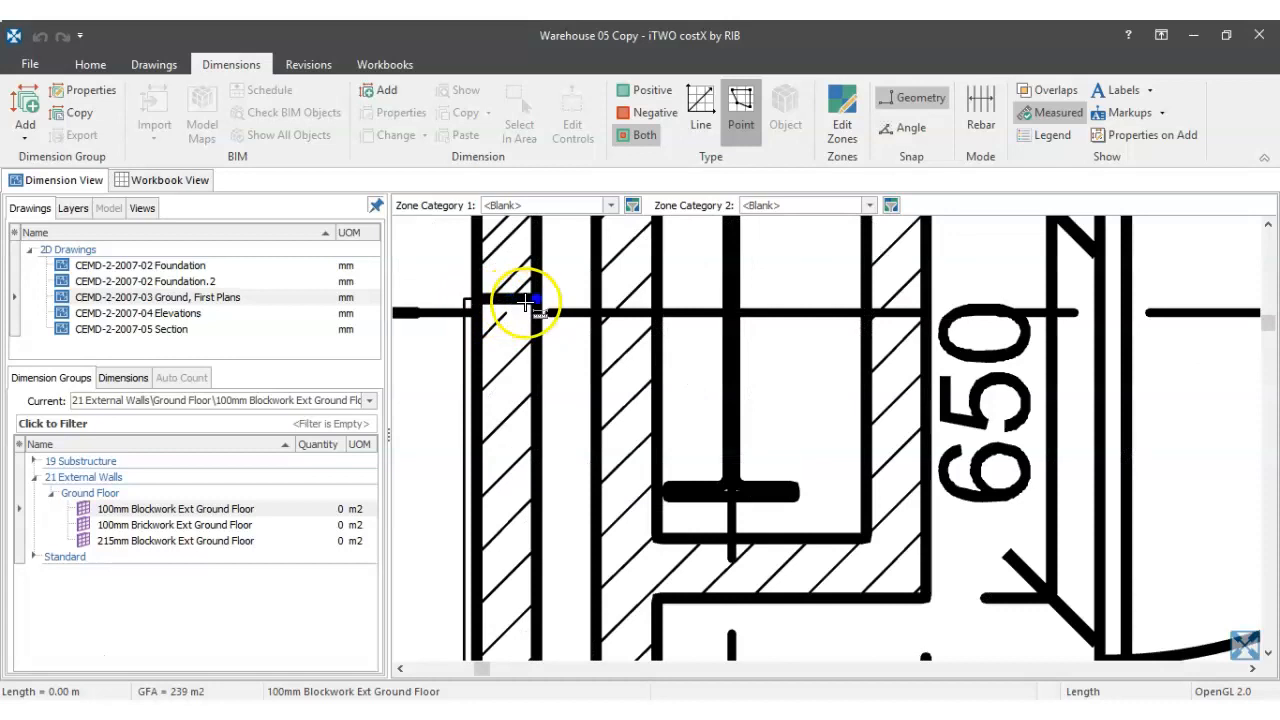
{"action": "scroll", "coordinate": [617, 380], "scroll_direction": "down", "scroll_amount": 2}
{"action": "scroll", "coordinate": [617, 380], "scroll_direction": "down", "scroll_amount": 1}
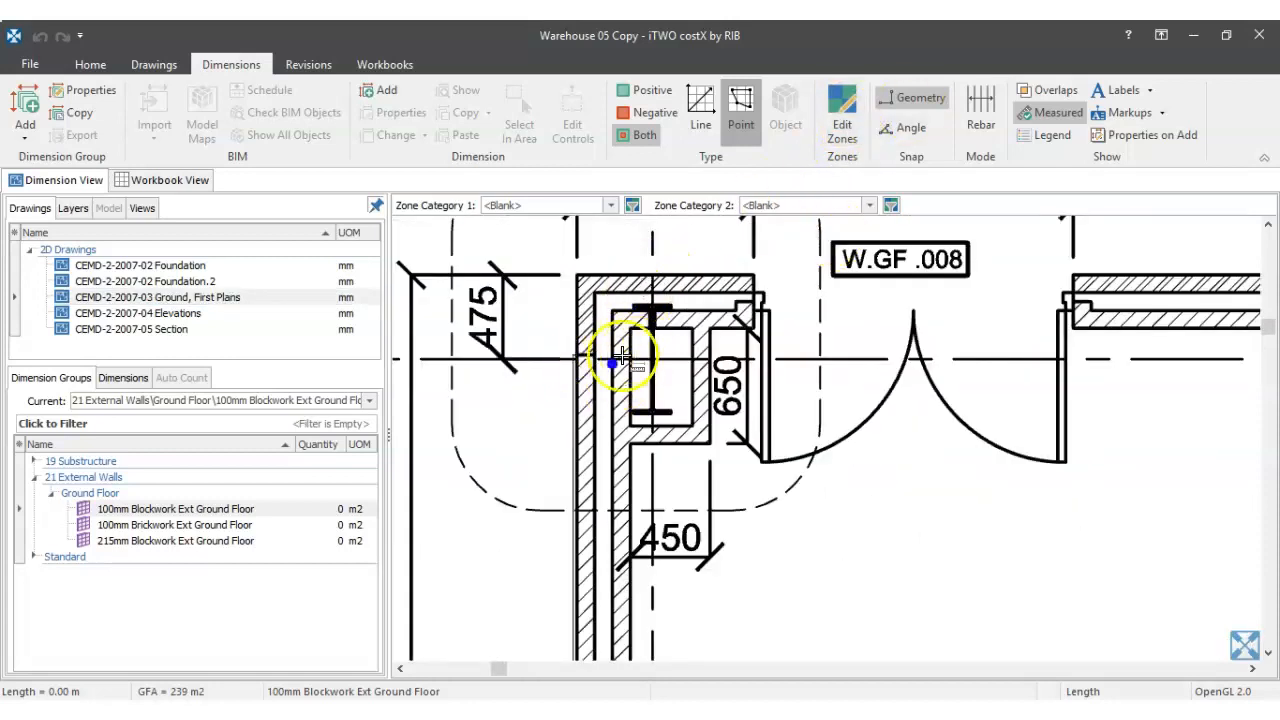
{"action": "scroll", "coordinate": [560, 358], "scroll_direction": "up", "scroll_amount": 3}
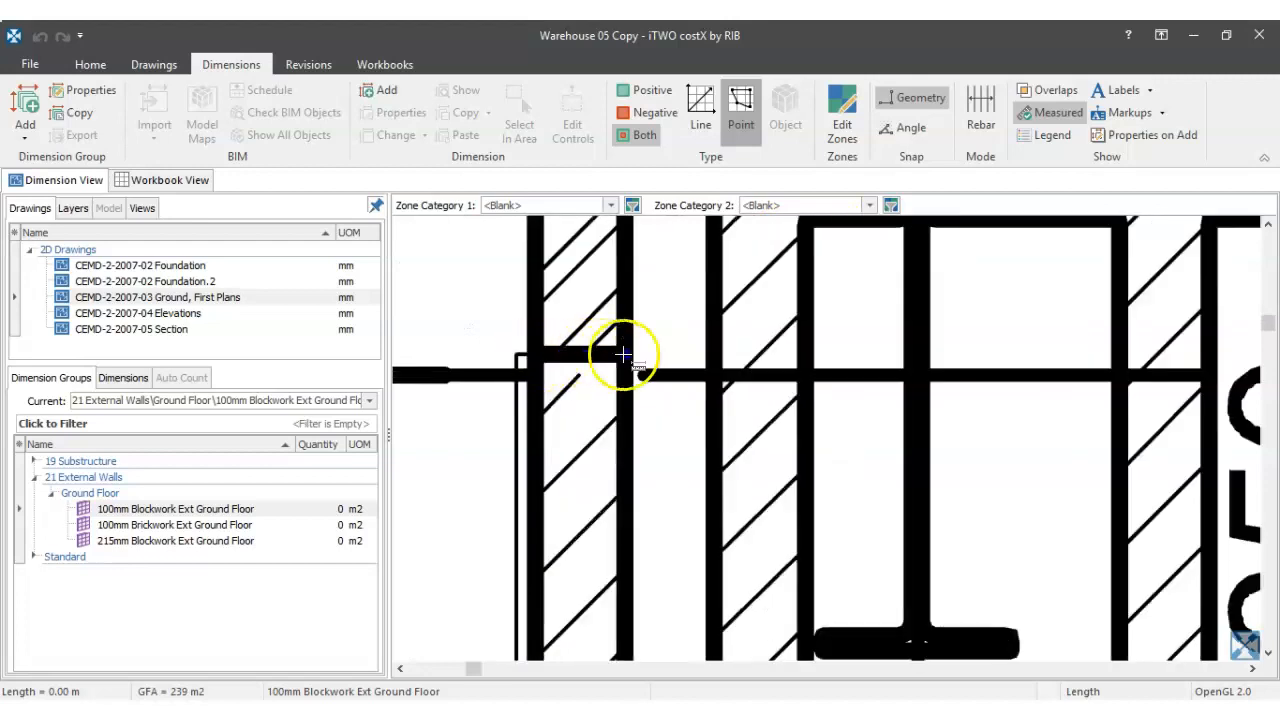
{"action": "scroll", "coordinate": [666, 343], "scroll_direction": "down", "scroll_amount": 2}
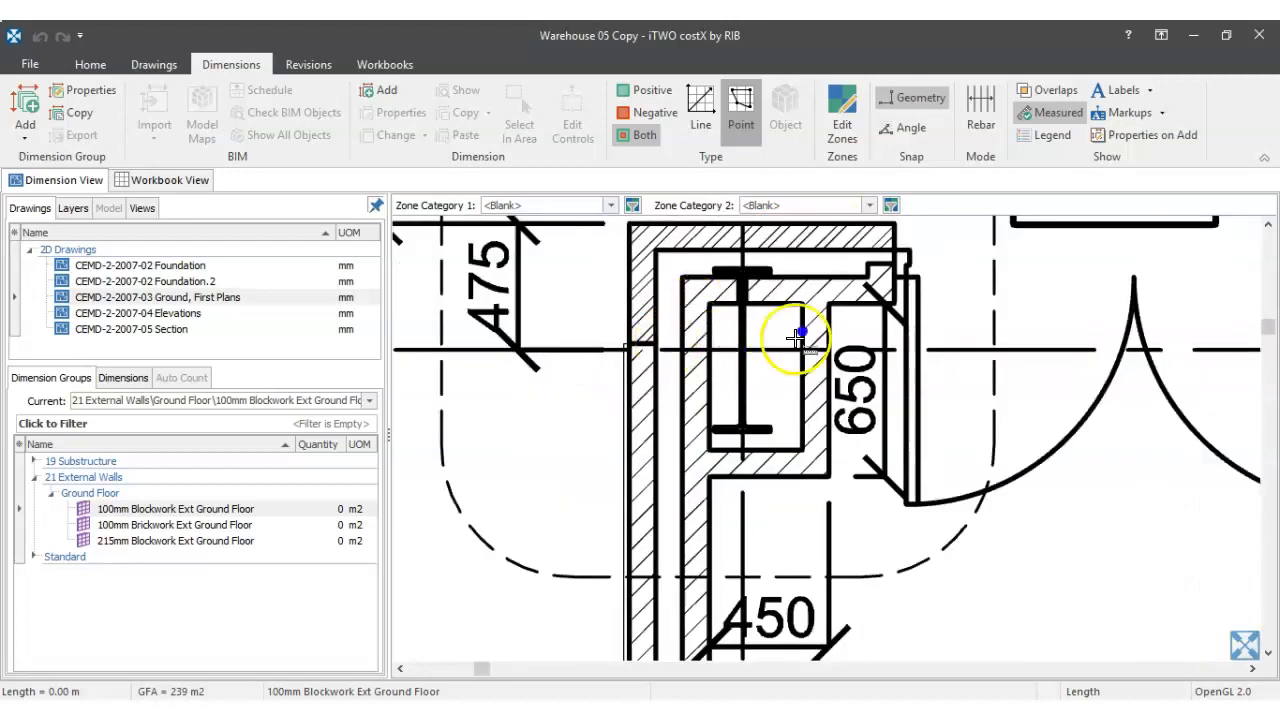
{"action": "scroll", "coordinate": [745, 350], "scroll_direction": "down", "scroll_amount": 1}
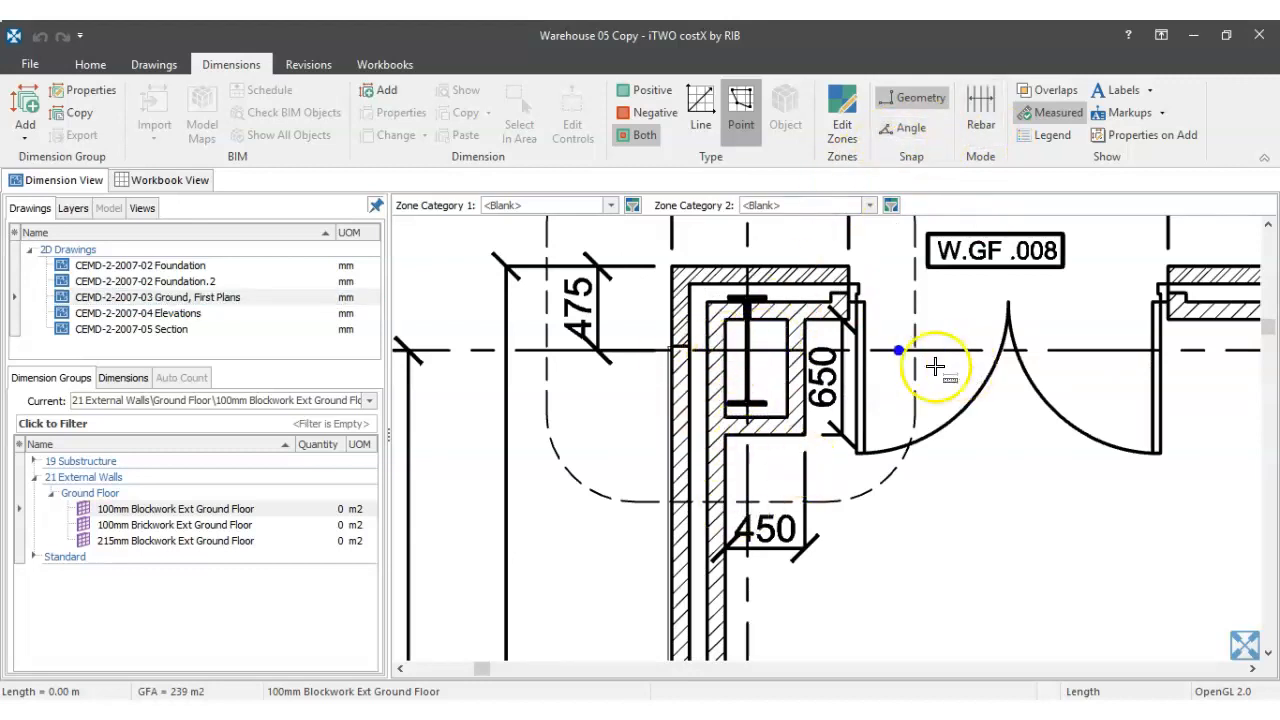
{"action": "scroll", "coordinate": [689, 374], "scroll_direction": "up", "scroll_amount": 1}
{"action": "scroll", "coordinate": [690, 372], "scroll_direction": "down", "scroll_amount": 1}
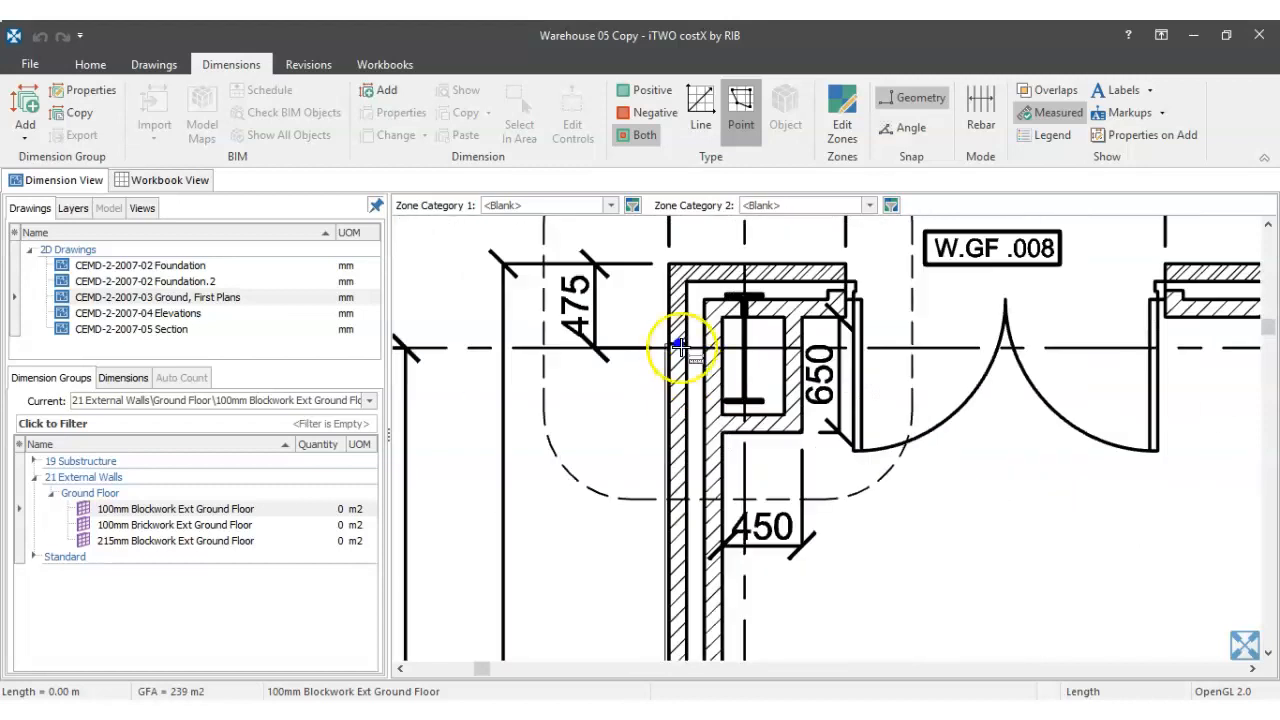
{"action": "scroll", "coordinate": [680, 347], "scroll_direction": "up", "scroll_amount": 3}
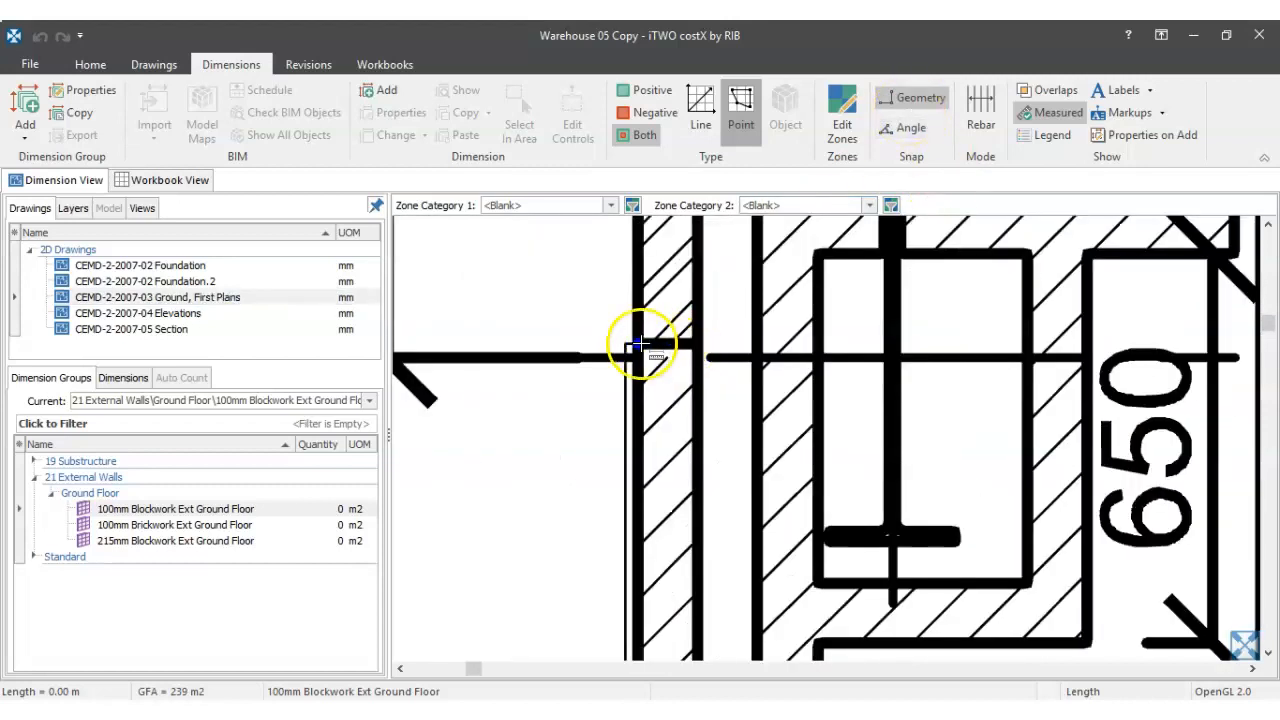
{"action": "scroll", "coordinate": [650, 347], "scroll_direction": "down", "scroll_amount": 2}
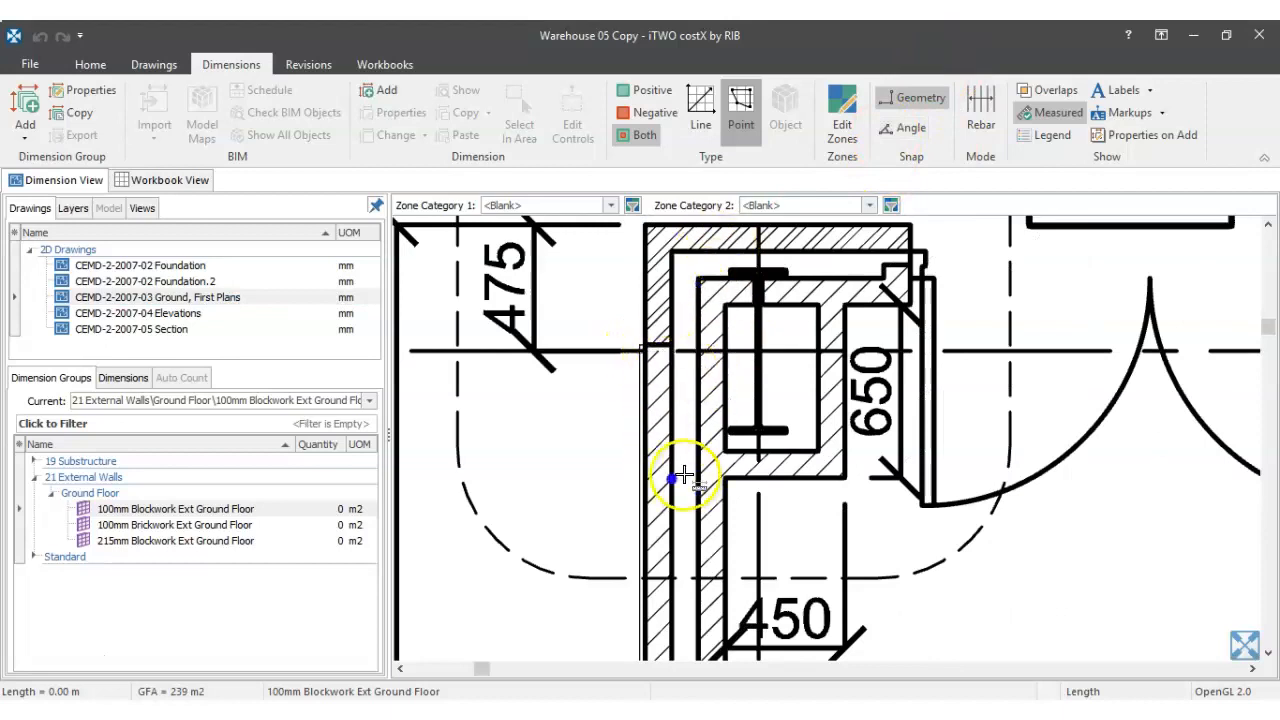
- Measure the Workshop's outer blockwork wall along its external face, from the material joint near grid A to the far outer corner
{"action": "scroll", "coordinate": [648, 355], "scroll_direction": "up", "scroll_amount": 2}
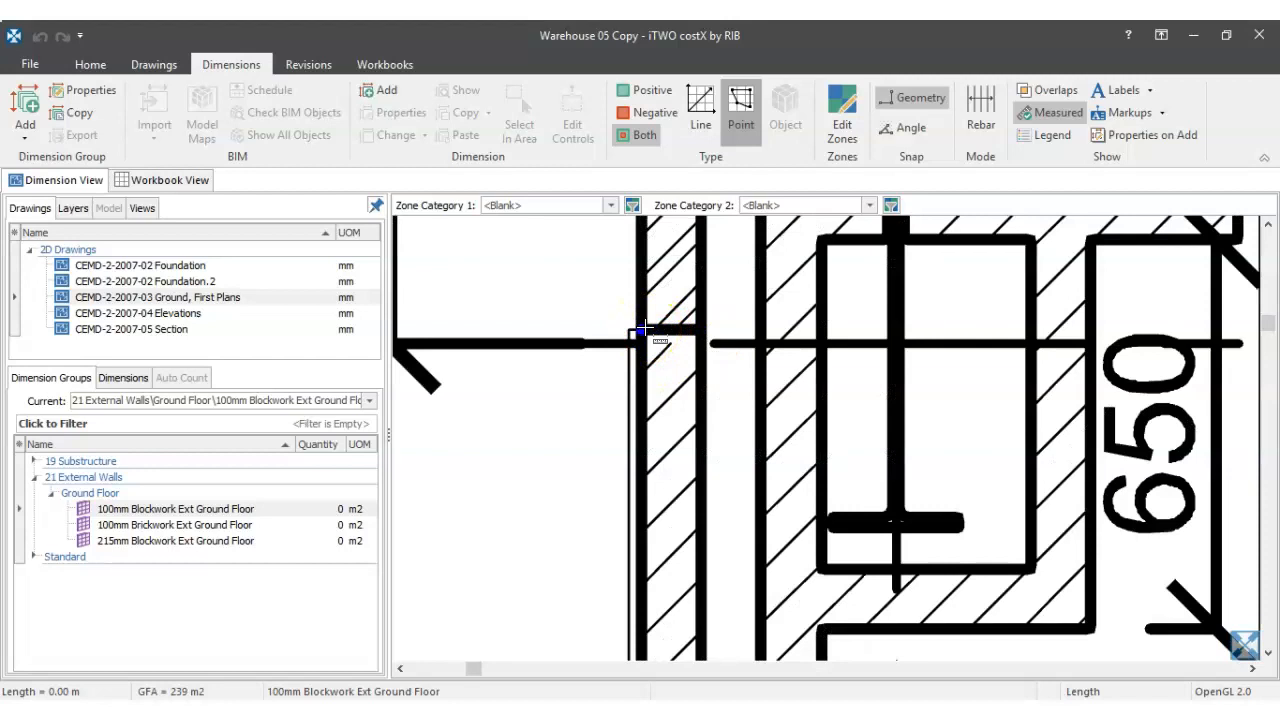
{"action": "scroll", "coordinate": [645, 330], "scroll_direction": "down", "scroll_amount": 2}
{"action": "left_click", "coordinate": [645, 330]}
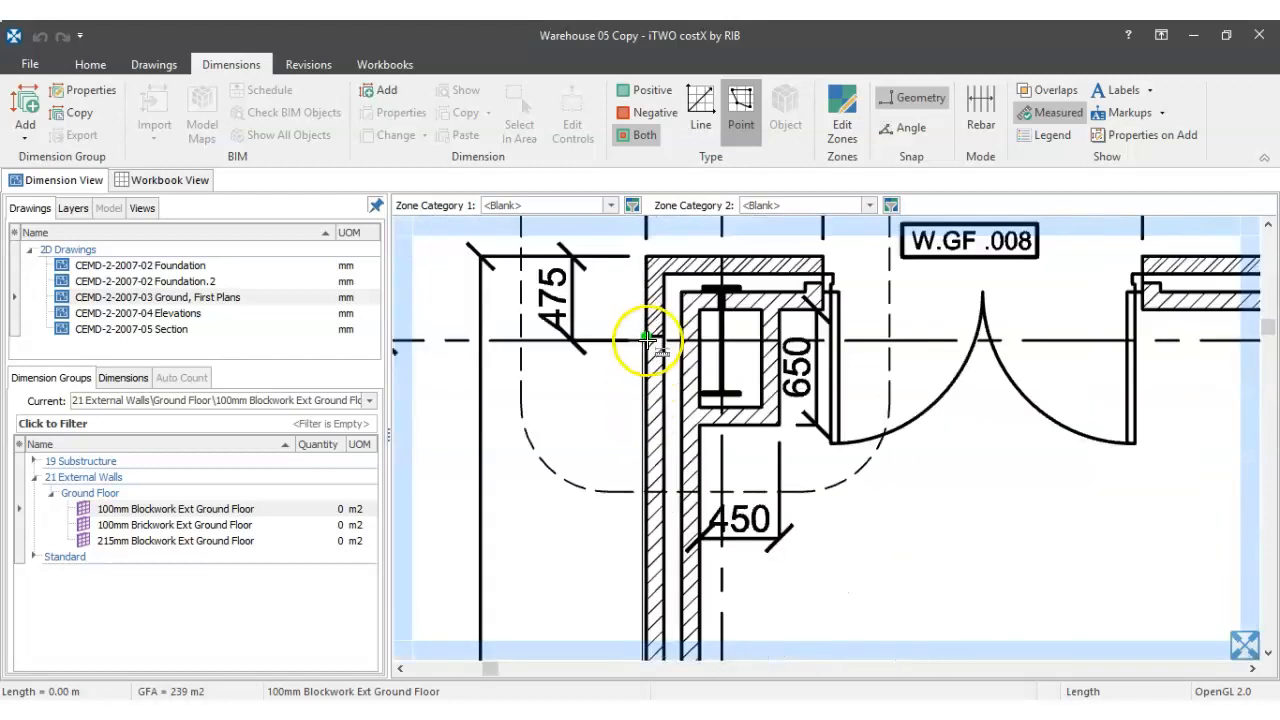
{"action": "scroll", "coordinate": [652, 338], "scroll_direction": "up", "scroll_amount": 2}
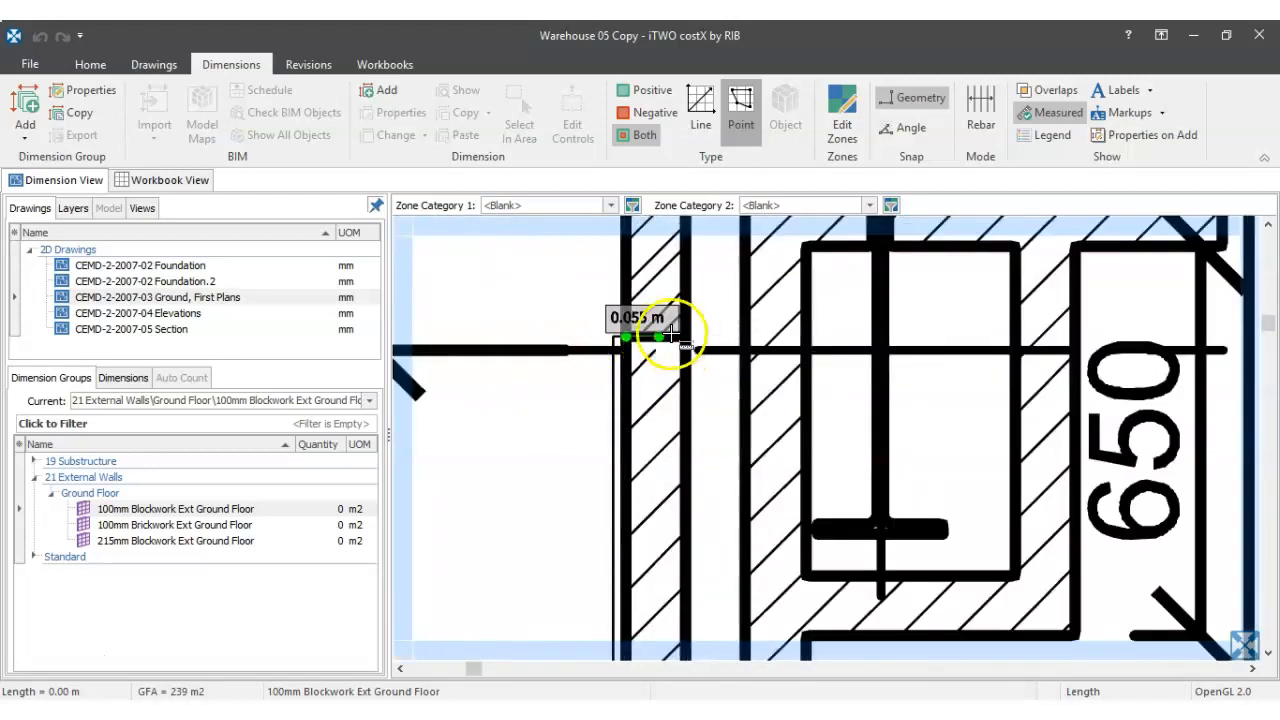
{"action": "scroll", "coordinate": [662, 385], "scroll_direction": "down", "scroll_amount": 3}
{"action": "scroll", "coordinate": [662, 385], "scroll_direction": "down", "scroll_amount": 3}
{"action": "scroll", "coordinate": [674, 457], "scroll_direction": "up", "scroll_amount": 2}
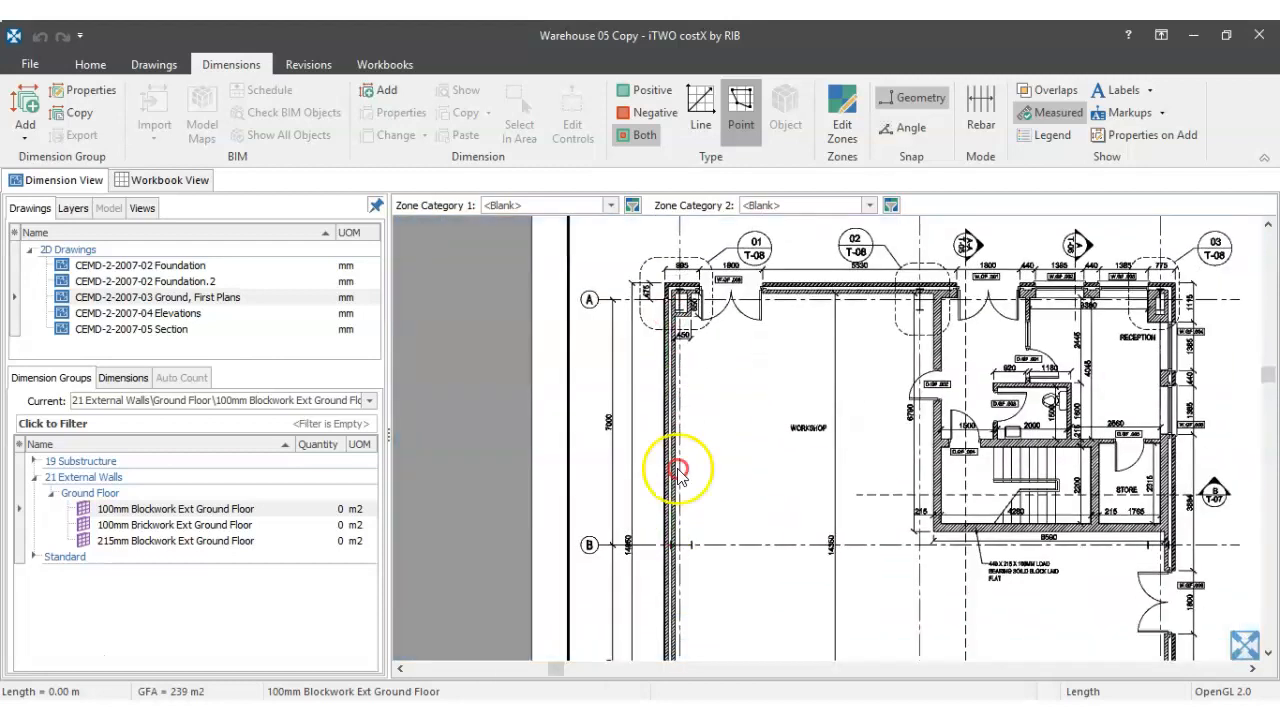
{"action": "scroll", "coordinate": [672, 521], "scroll_direction": "up", "scroll_amount": 1}
{"action": "left_click_drag", "start_coordinate": [672, 521], "coordinate": [677, 386]}
{"action": "left_click_drag", "start_coordinate": [671, 514], "coordinate": [676, 408]}
{"action": "scroll", "coordinate": [672, 416], "scroll_direction": "up", "scroll_amount": 4}
{"action": "left_click_drag", "start_coordinate": [664, 463], "coordinate": [677, 314]}
{"action": "scroll", "coordinate": [672, 325], "scroll_direction": "down", "scroll_amount": 3}
{"action": "scroll", "coordinate": [669, 492], "scroll_direction": "up", "scroll_amount": 2}
{"action": "scroll", "coordinate": [669, 492], "scroll_direction": "up", "scroll_amount": 2}
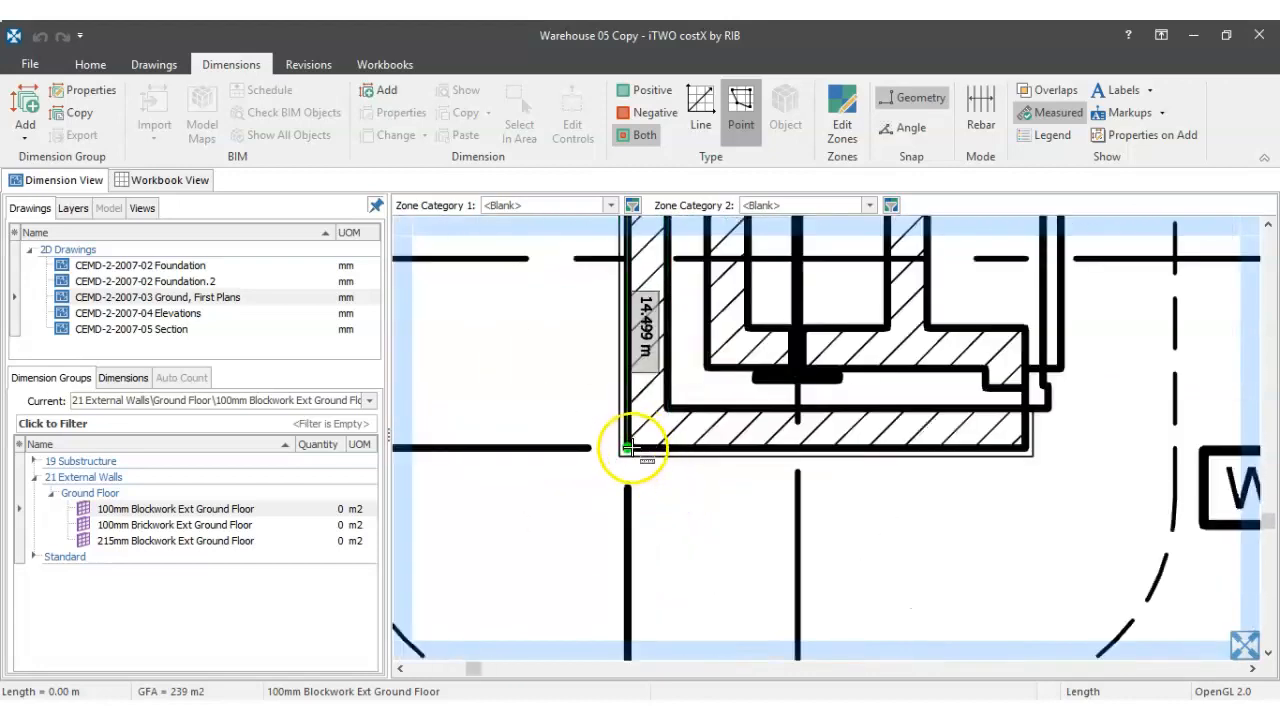
{"action": "left_click", "coordinate": [632, 449]}
{"action": "right_click", "coordinate": [659, 455]}
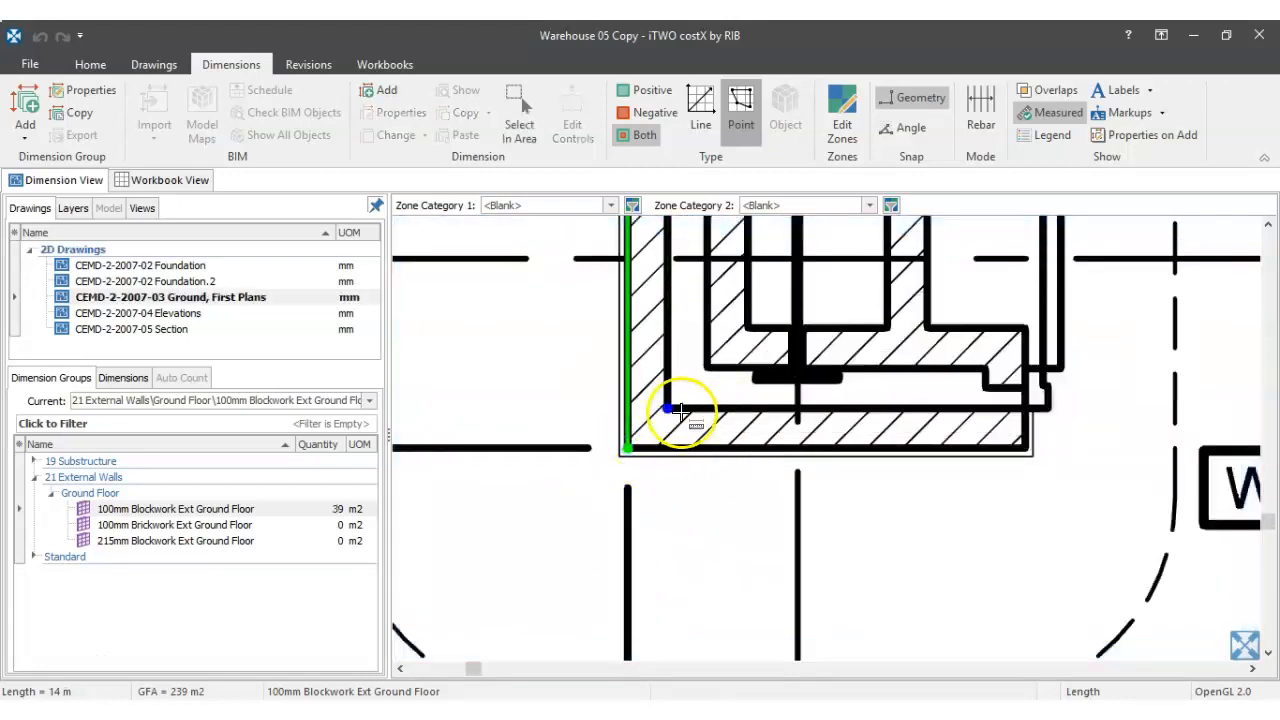
- Measure the outer blockwork leaf along grid C on its cavity face, from the grid 1 corner across door W.GF .007 to the material joint near grid 3
{"action": "scroll", "coordinate": [663, 423], "scroll_direction": "up", "scroll_amount": 2}
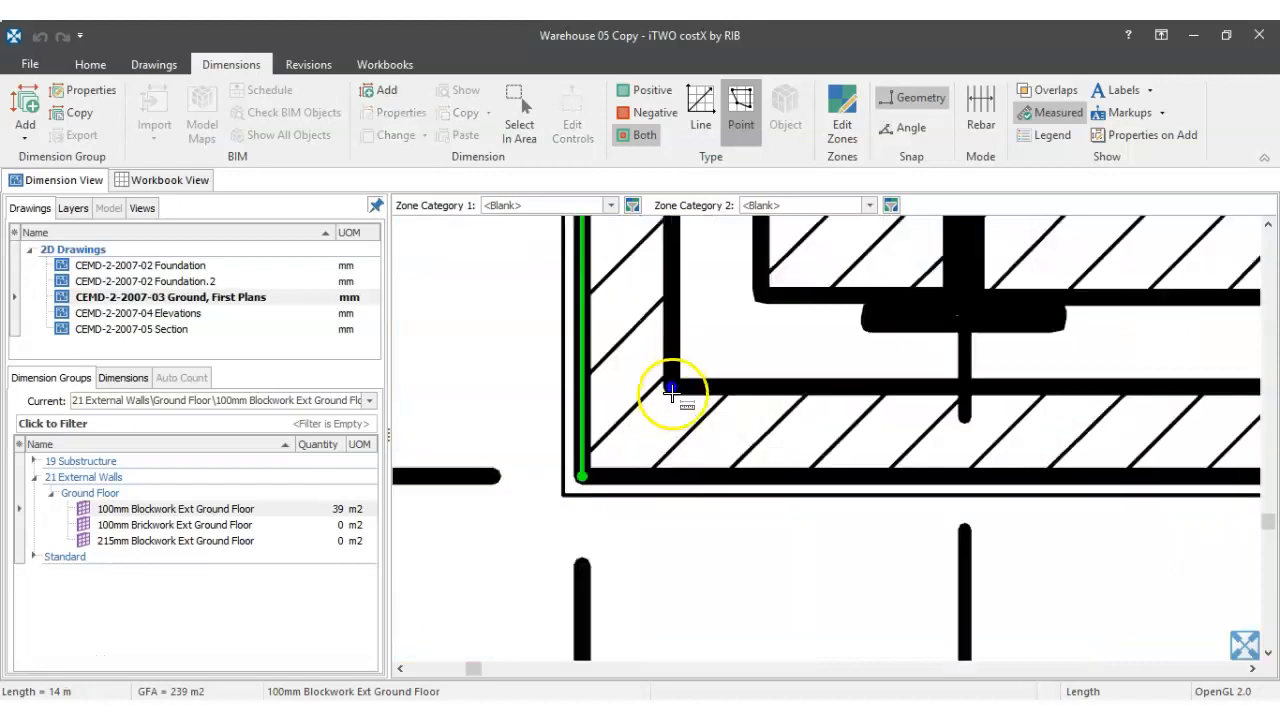
{"action": "mouse_move", "coordinate": [607, 479]}
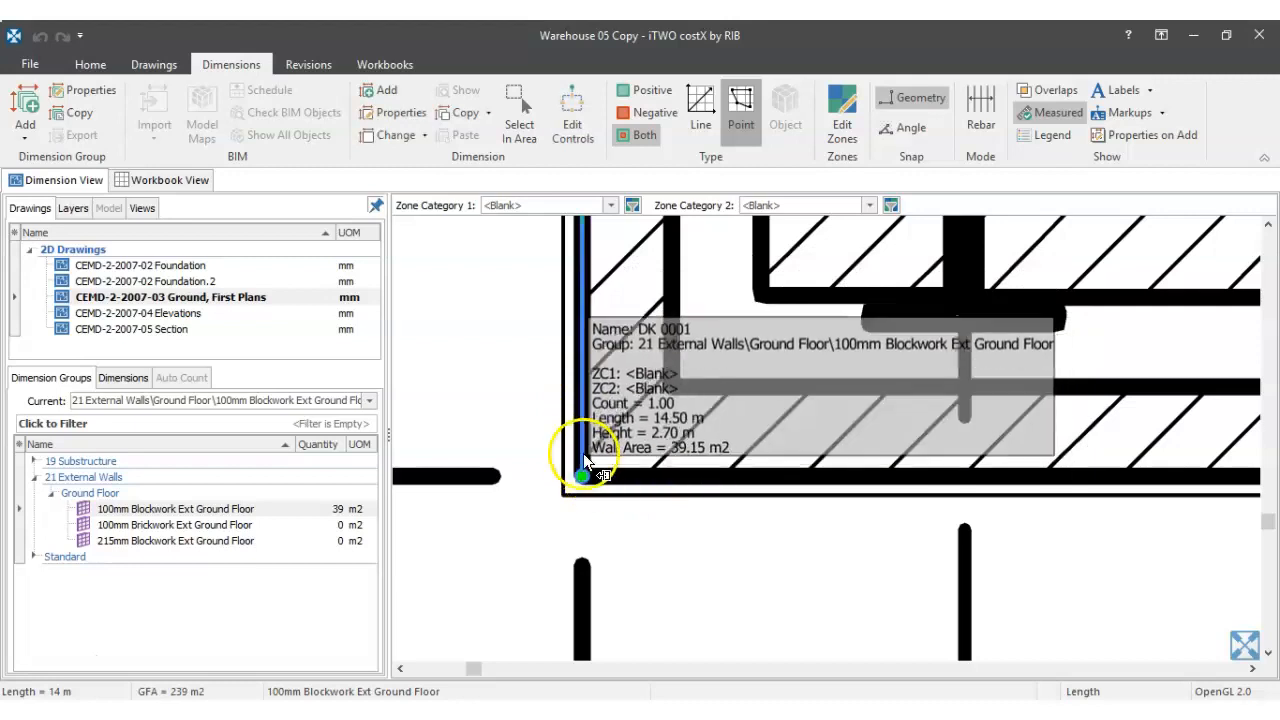
{"action": "left_click", "coordinate": [674, 388]}
{"action": "scroll", "coordinate": [731, 391], "scroll_direction": "down", "scroll_amount": 6}
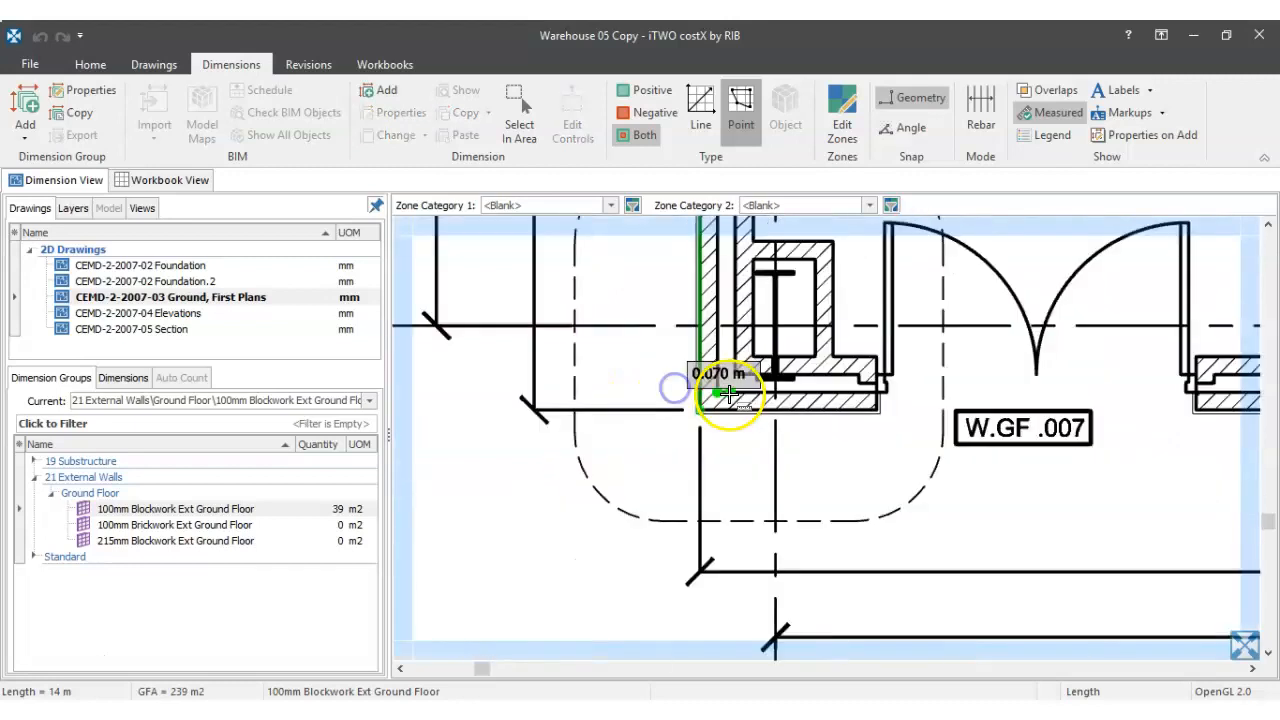
{"action": "left_click_drag", "start_coordinate": [876, 418], "coordinate": [705, 431]}
{"action": "scroll", "coordinate": [817, 427], "scroll_direction": "down", "scroll_amount": 4}
{"action": "left_click_drag", "start_coordinate": [973, 435], "coordinate": [751, 437]}
{"action": "scroll", "coordinate": [920, 425], "scroll_direction": "up", "scroll_amount": 5}
{"action": "scroll", "coordinate": [893, 430], "scroll_direction": "down", "scroll_amount": 4}
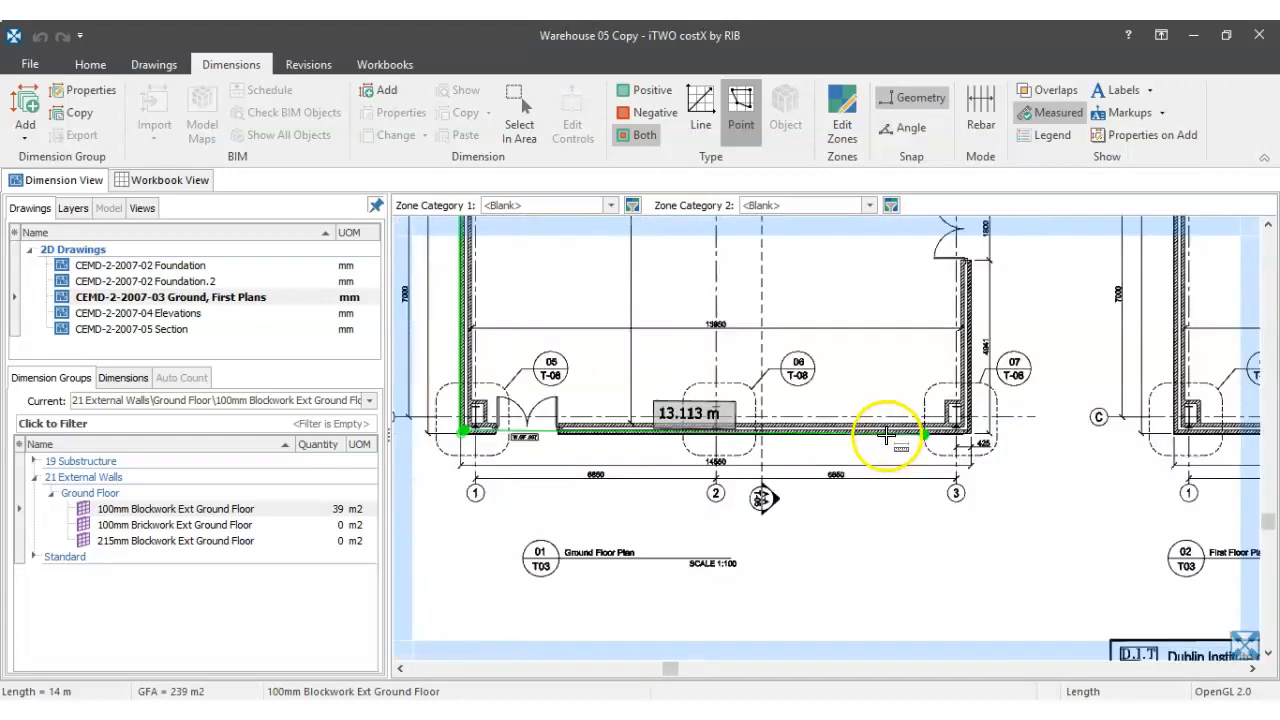
{"action": "scroll", "coordinate": [785, 434], "scroll_direction": "up", "scroll_amount": 3}
{"action": "scroll", "coordinate": [979, 459], "scroll_direction": "up", "scroll_amount": 6}
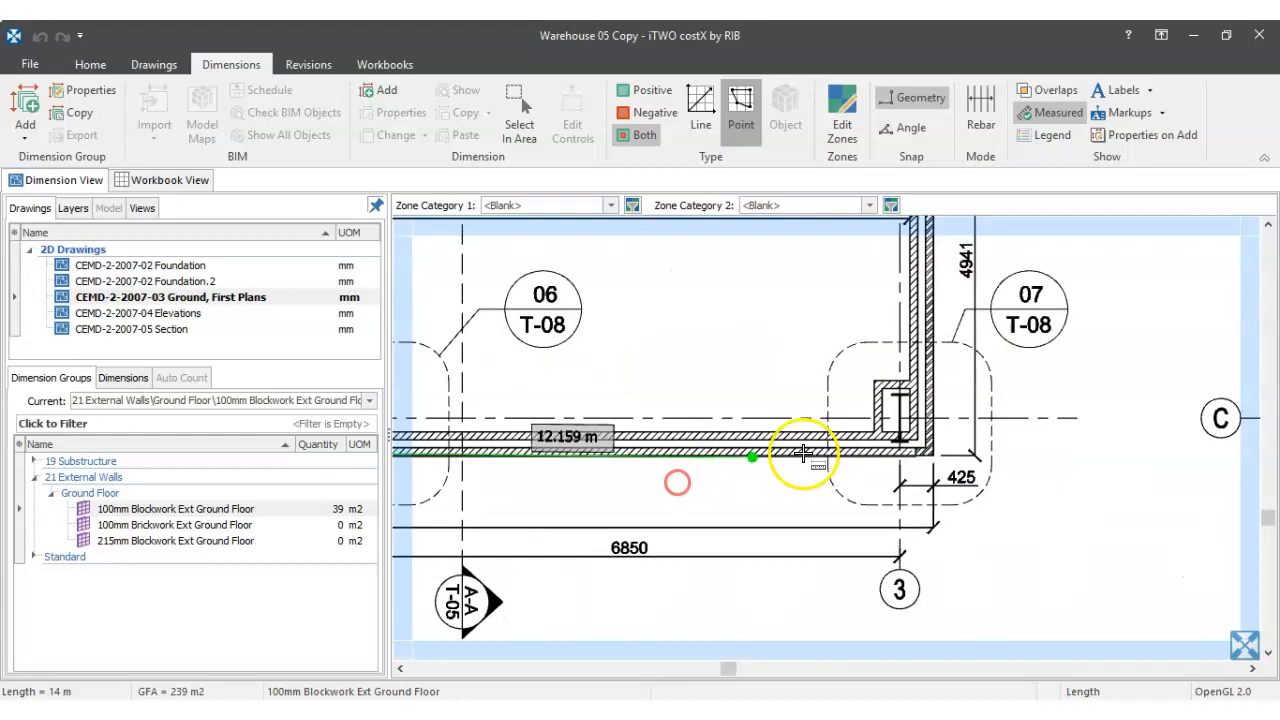
{"action": "scroll", "coordinate": [982, 445], "scroll_direction": "up", "scroll_amount": 2}
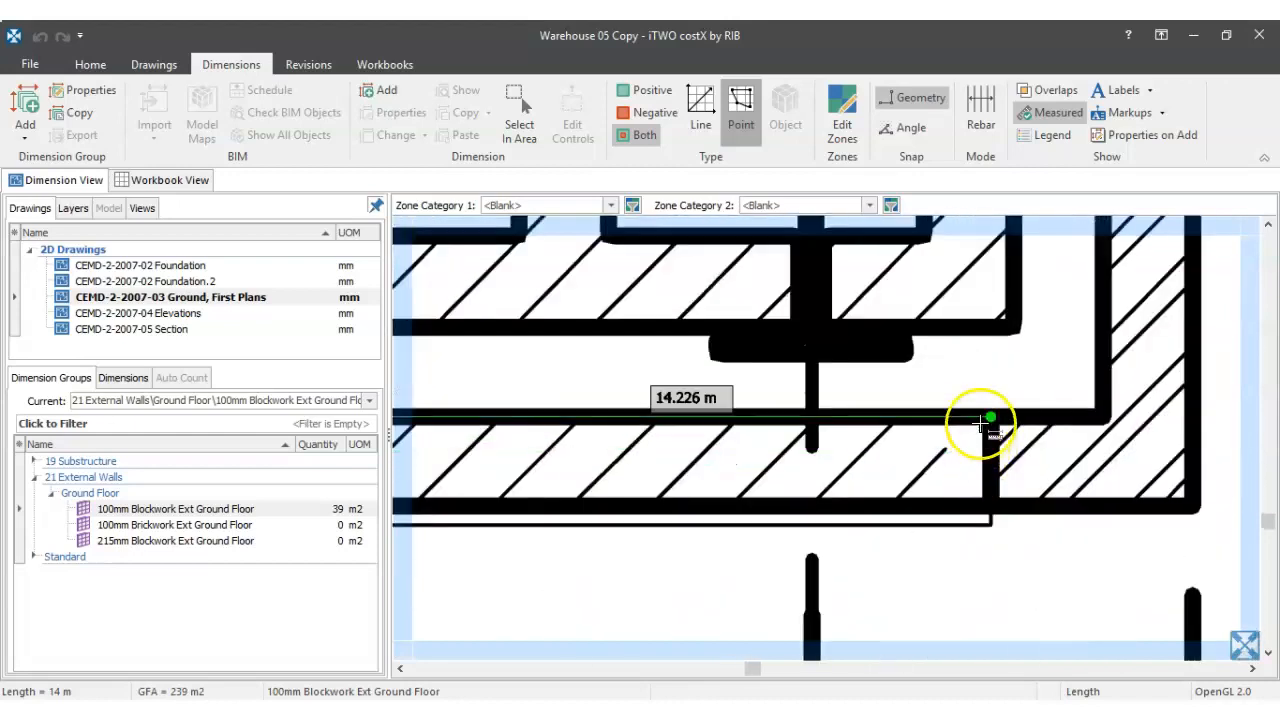
{"action": "double_click", "coordinate": [980, 424]}
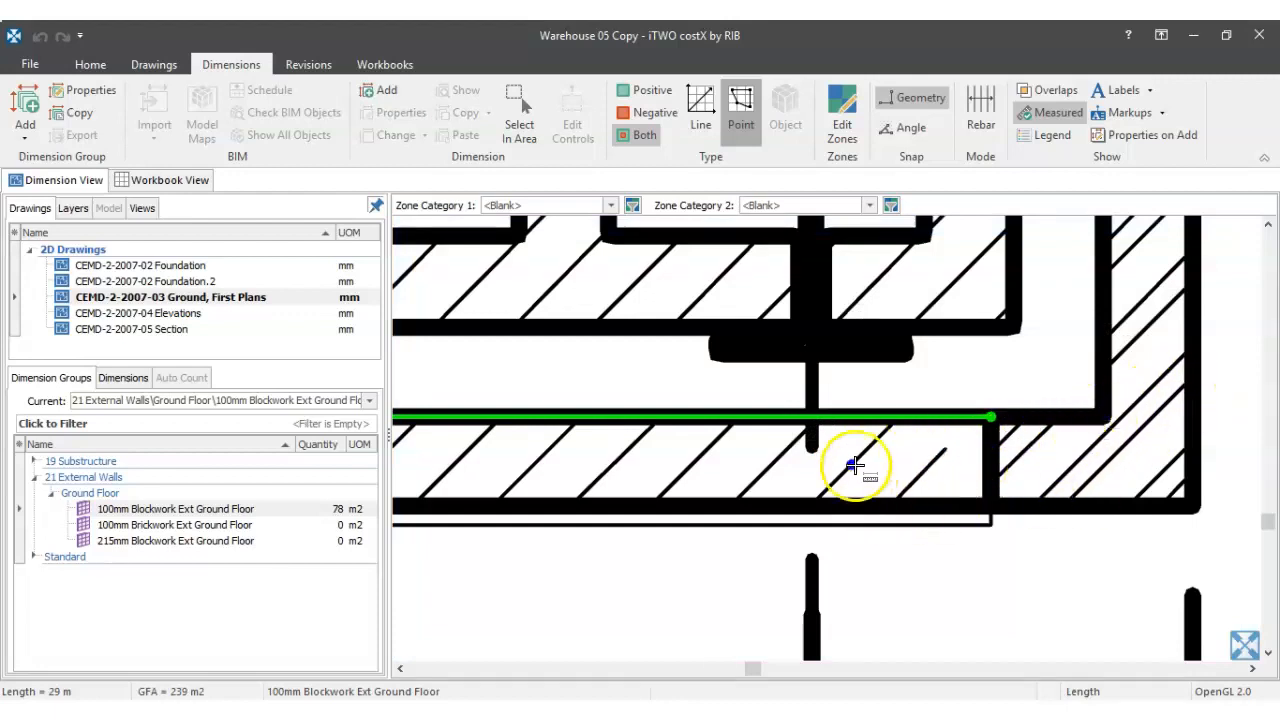
- Measure the inner blockwork leaf along grid 3 on its cavity face, from the grid C corner to the 215 mm wall junction near the Store
{"action": "scroll", "coordinate": [855, 466], "scroll_direction": "down", "scroll_amount": 3}
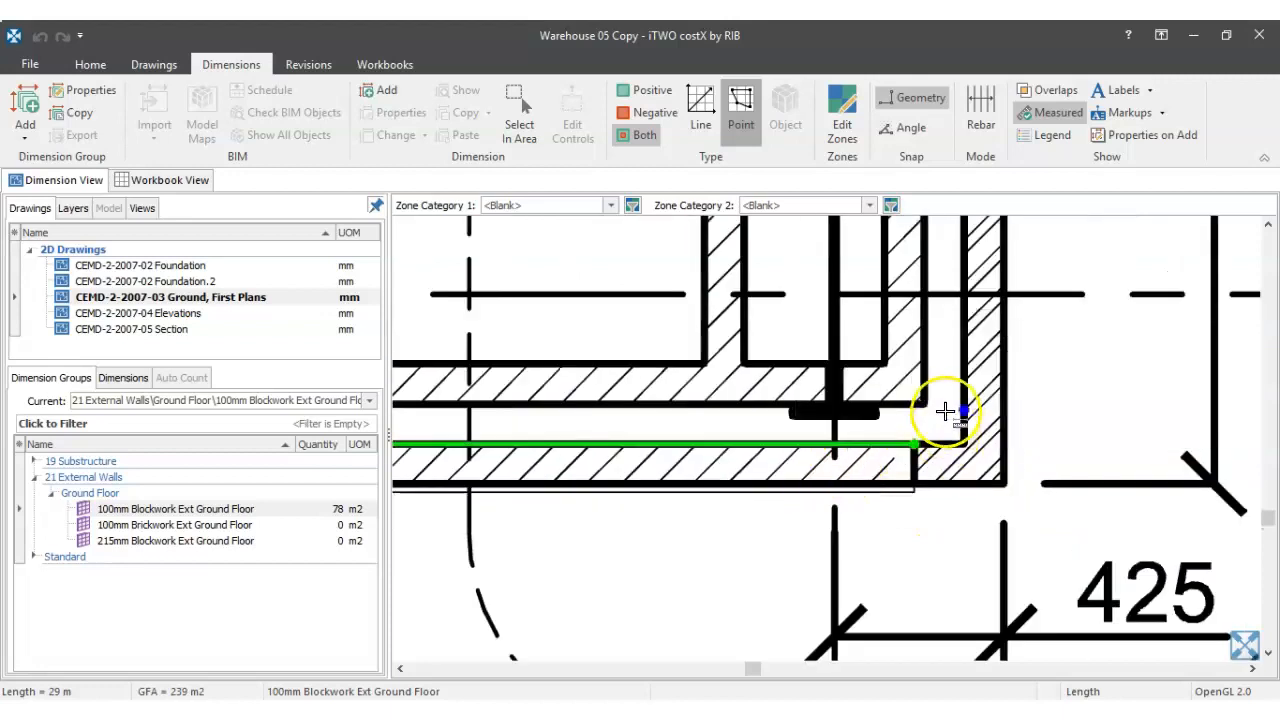
{"action": "scroll", "coordinate": [945, 411], "scroll_direction": "down", "scroll_amount": 1}
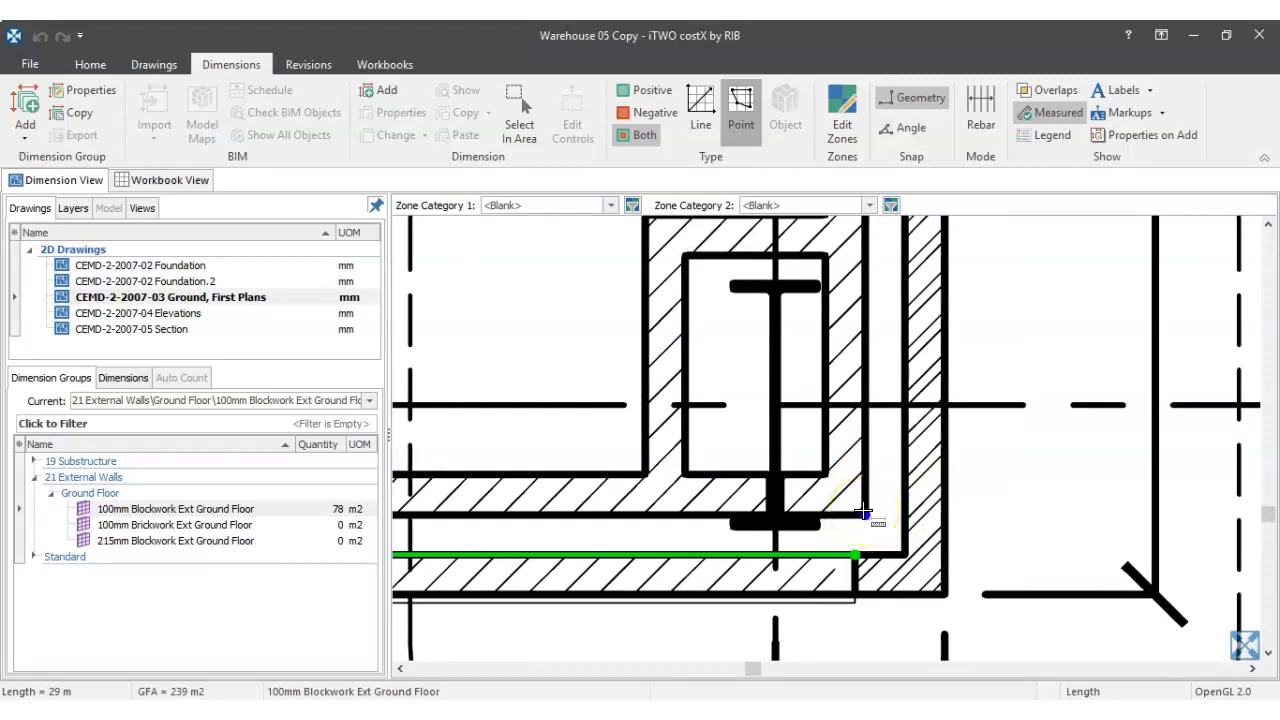
{"action": "left_click", "coordinate": [865, 514]}
{"action": "scroll", "coordinate": [871, 492], "scroll_direction": "down", "scroll_amount": 5}
{"action": "left_click_drag", "start_coordinate": [879, 436], "coordinate": [858, 573]}
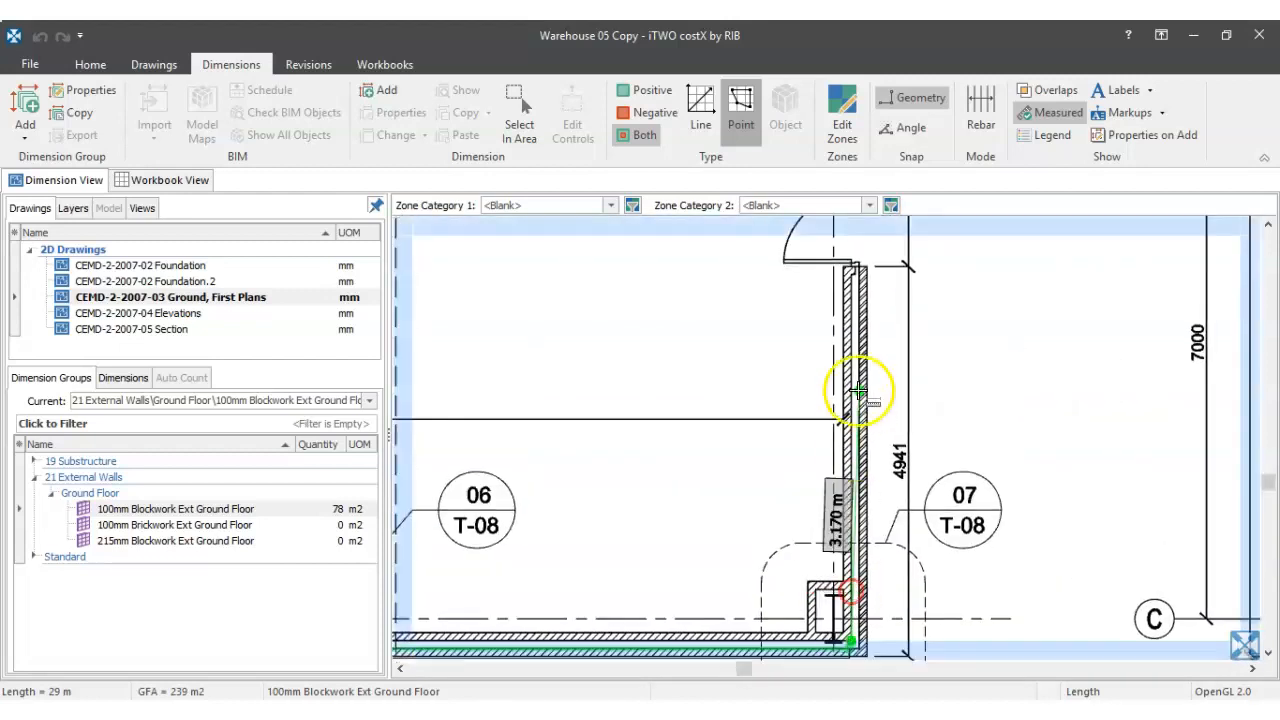
{"action": "left_click_drag", "start_coordinate": [861, 381], "coordinate": [846, 585]}
{"action": "left_click_drag", "start_coordinate": [846, 367], "coordinate": [843, 557]}
{"action": "scroll", "coordinate": [836, 452], "scroll_direction": "up", "scroll_amount": 5}
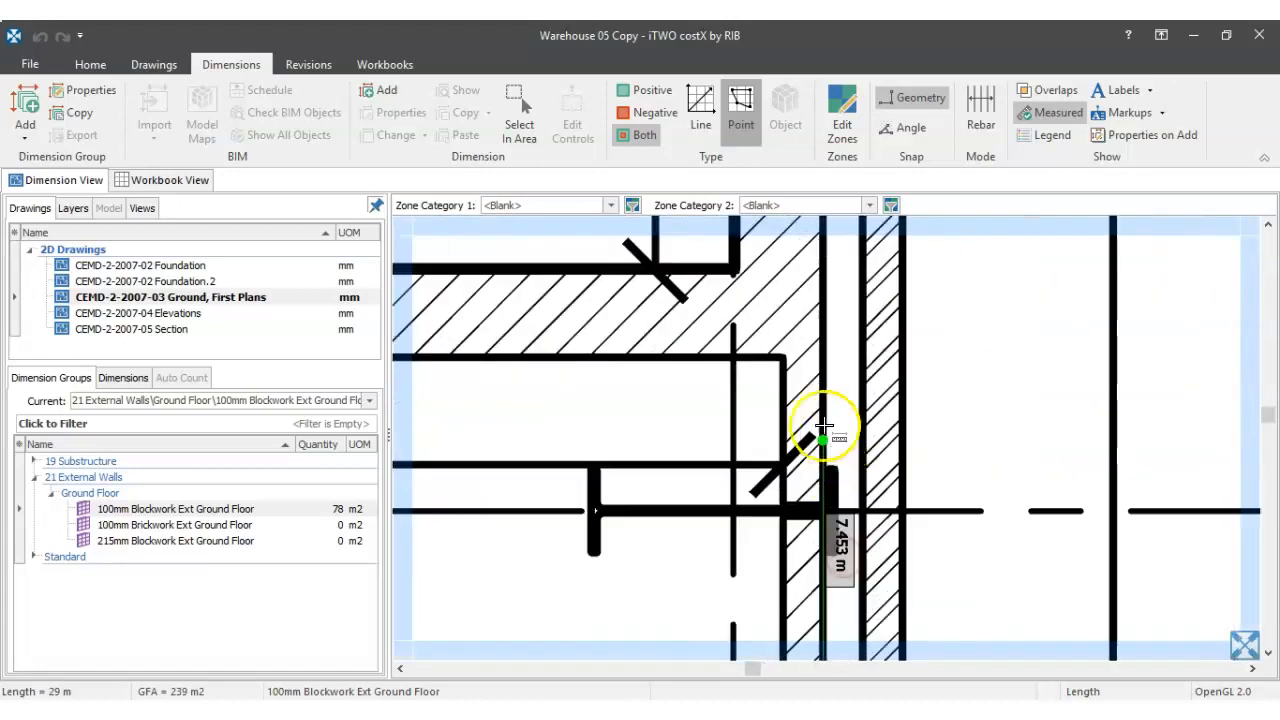
{"action": "scroll", "coordinate": [826, 360], "scroll_direction": "up", "scroll_amount": 4}
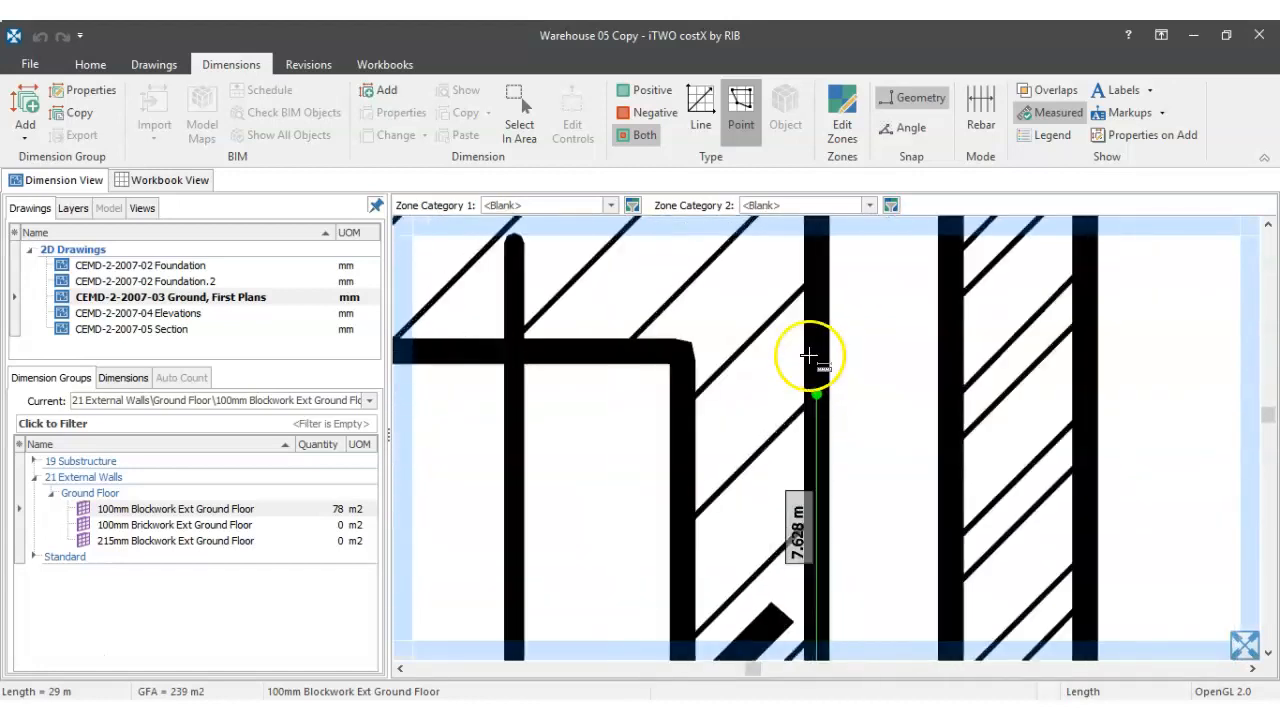
{"action": "double_click", "coordinate": [810, 348]}
- Measure the short return of the column casing at the grid C/3 corner along its Workshop-side face, up to the inner leaf
{"action": "scroll", "coordinate": [825, 360], "scroll_direction": "down", "scroll_amount": 5}
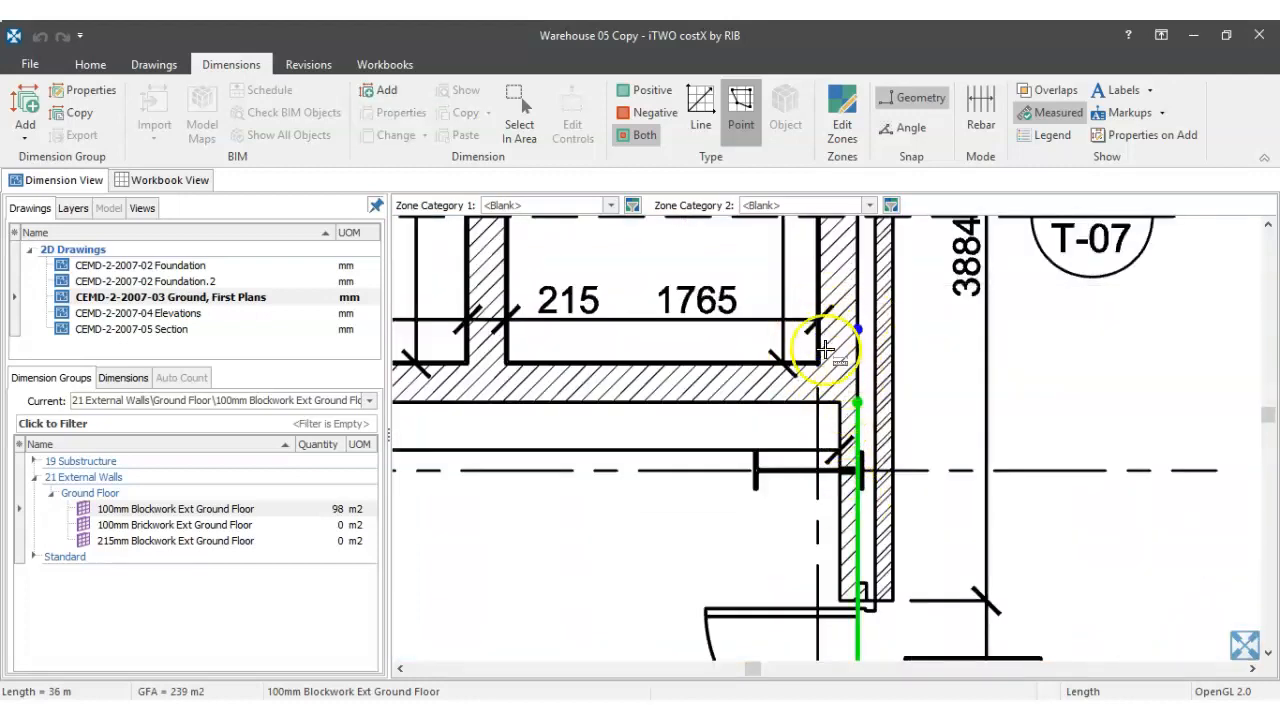
{"action": "scroll", "coordinate": [860, 354], "scroll_direction": "down", "scroll_amount": 4}
{"action": "left_click_drag", "start_coordinate": [861, 459], "coordinate": [928, 314]}
{"action": "scroll", "coordinate": [915, 370], "scroll_direction": "down", "scroll_amount": 4}
{"action": "scroll", "coordinate": [915, 520], "scroll_direction": "up", "scroll_amount": 6}
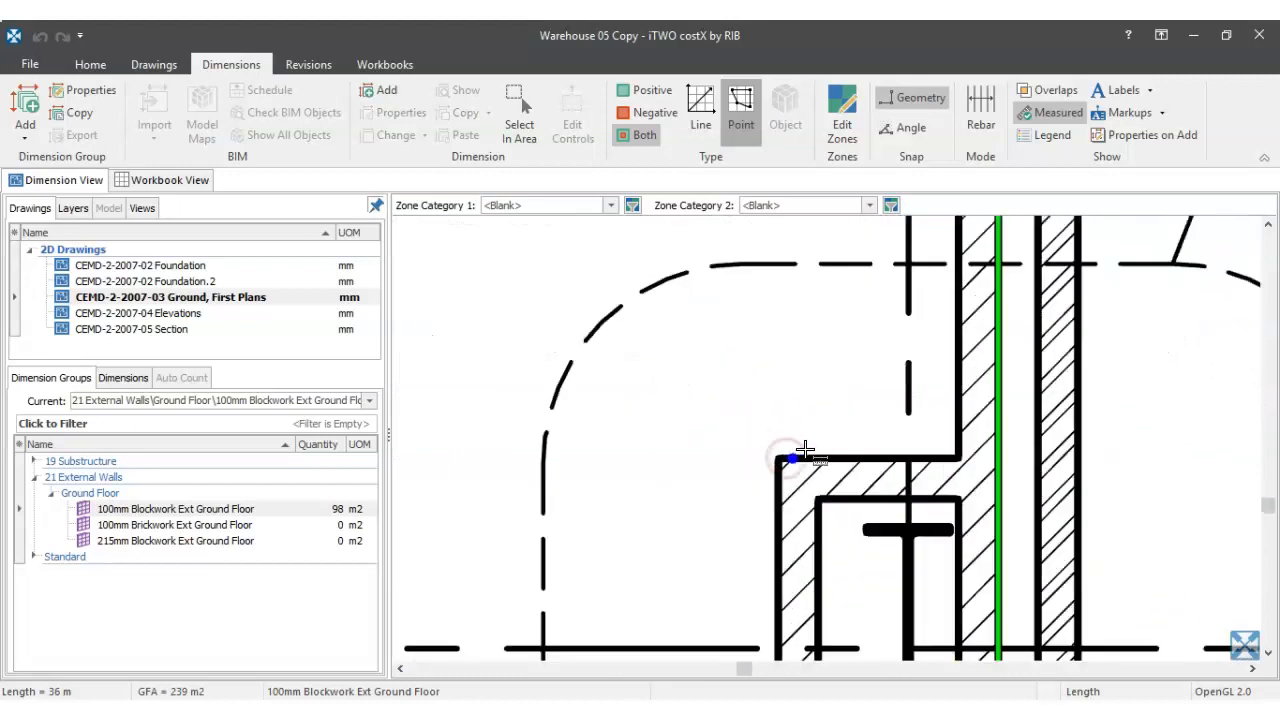
{"action": "left_click", "coordinate": [780, 458]}
{"action": "double_click", "coordinate": [958, 459]}
- Measure the other leg of the grid C/3 column casing along its inside face, down to the grid C inner leaf
{"action": "left_click", "coordinate": [817, 498]}
{"action": "scroll", "coordinate": [822, 498], "scroll_direction": "down", "scroll_amount": 4}
{"action": "left_click_drag", "start_coordinate": [846, 531], "coordinate": [838, 366]}
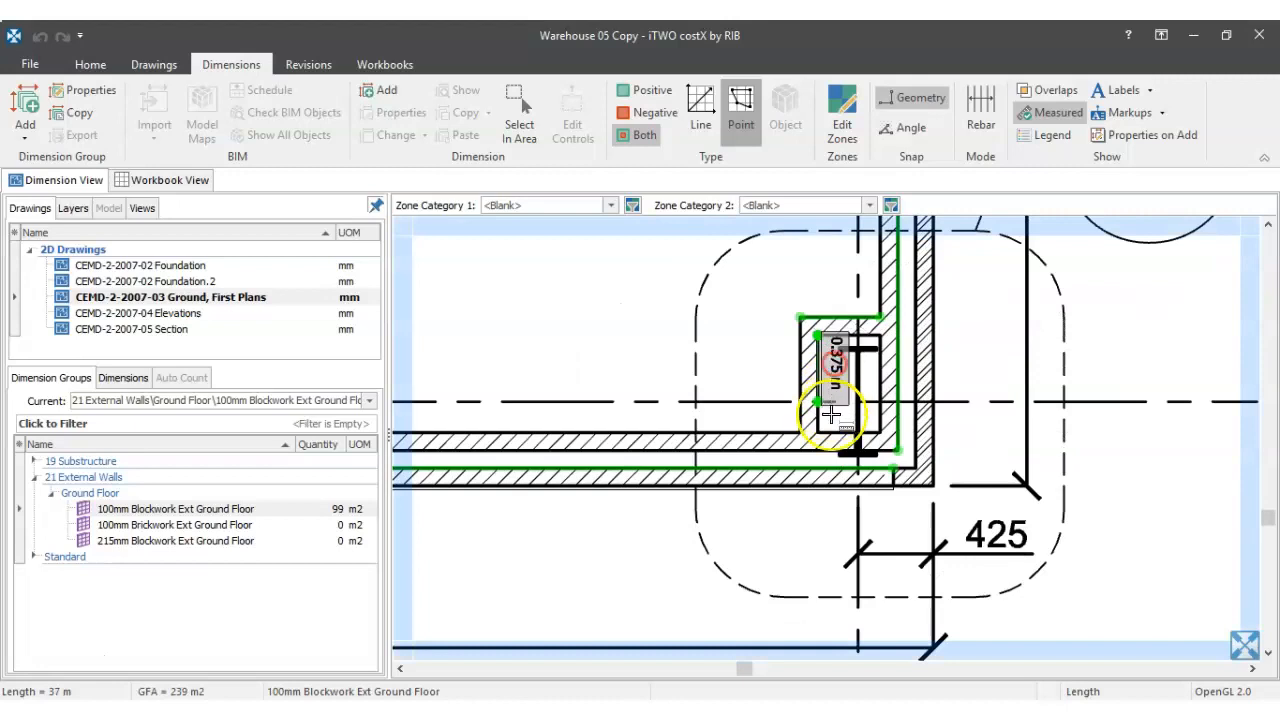
{"action": "scroll", "coordinate": [830, 418], "scroll_direction": "up", "scroll_amount": 5}
{"action": "double_click", "coordinate": [786, 461]}
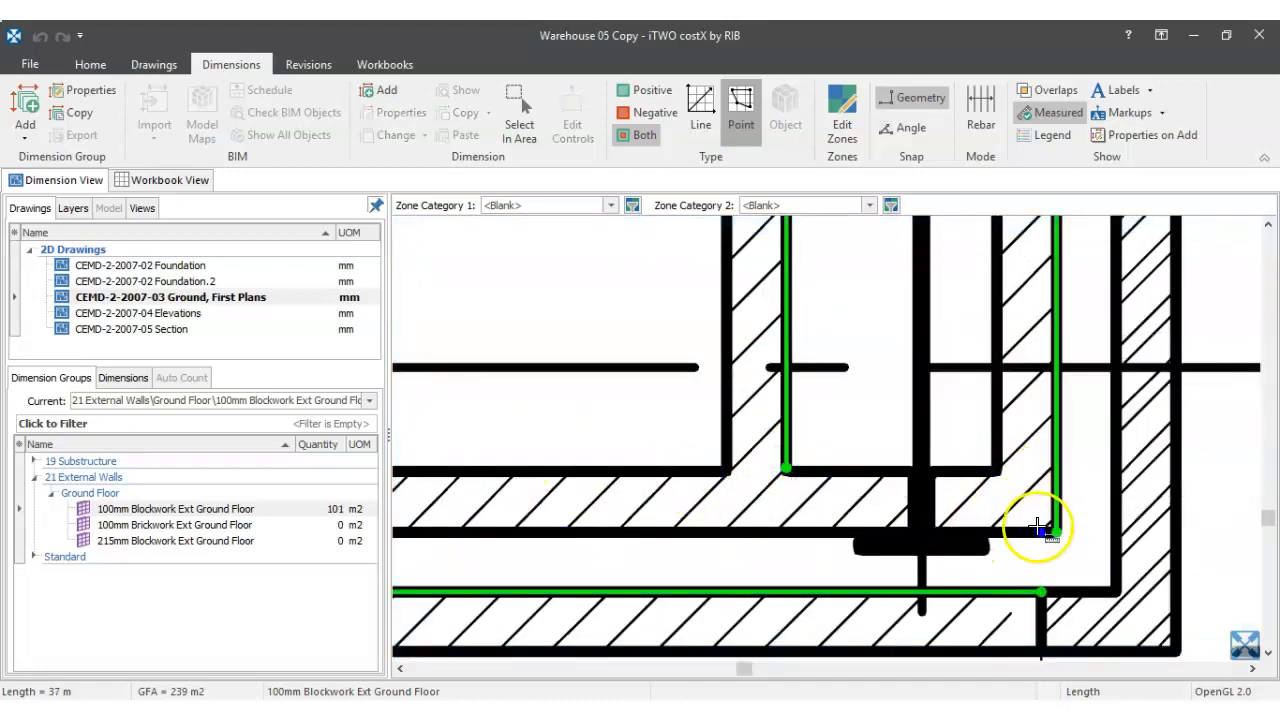
- Measure the inner blockwork leaf along grid C on its internal face, from the grid 3 column casing across door W.GF .007 to the grid 1 inner corner
{"action": "scroll", "coordinate": [1000, 468], "scroll_direction": "down", "scroll_amount": 5}
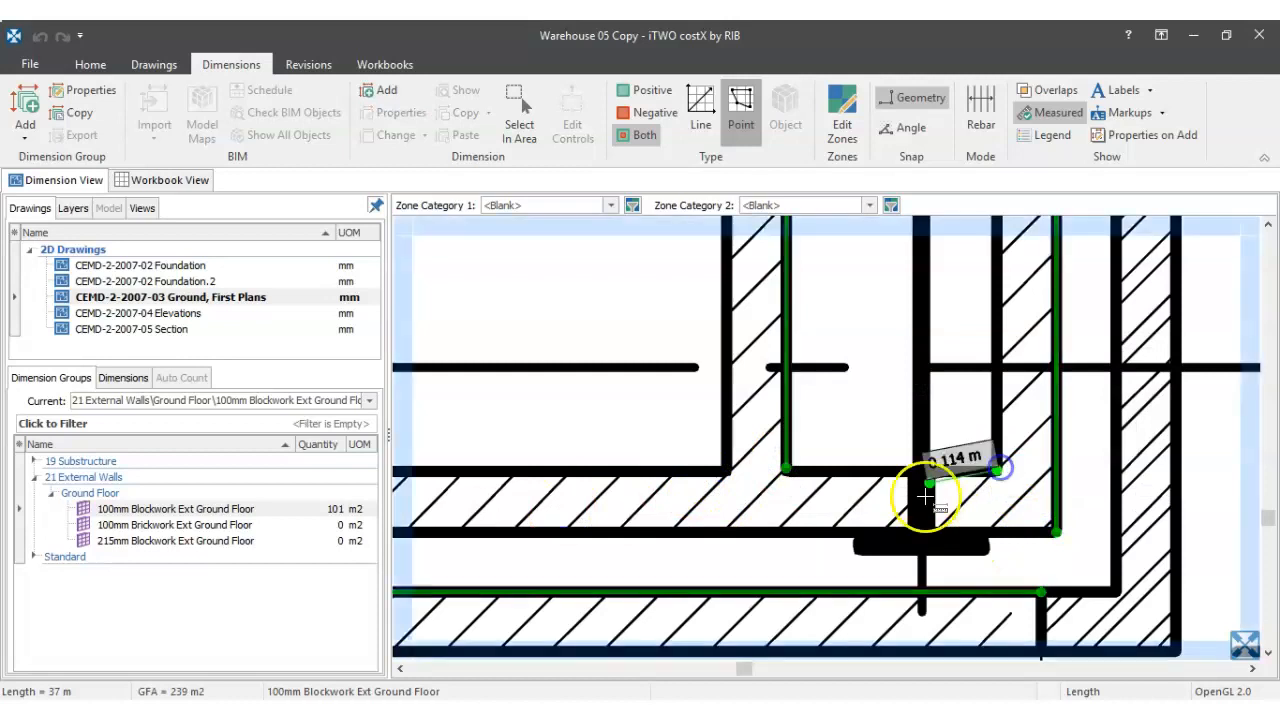
{"action": "scroll", "coordinate": [783, 472], "scroll_direction": "down", "scroll_amount": 4}
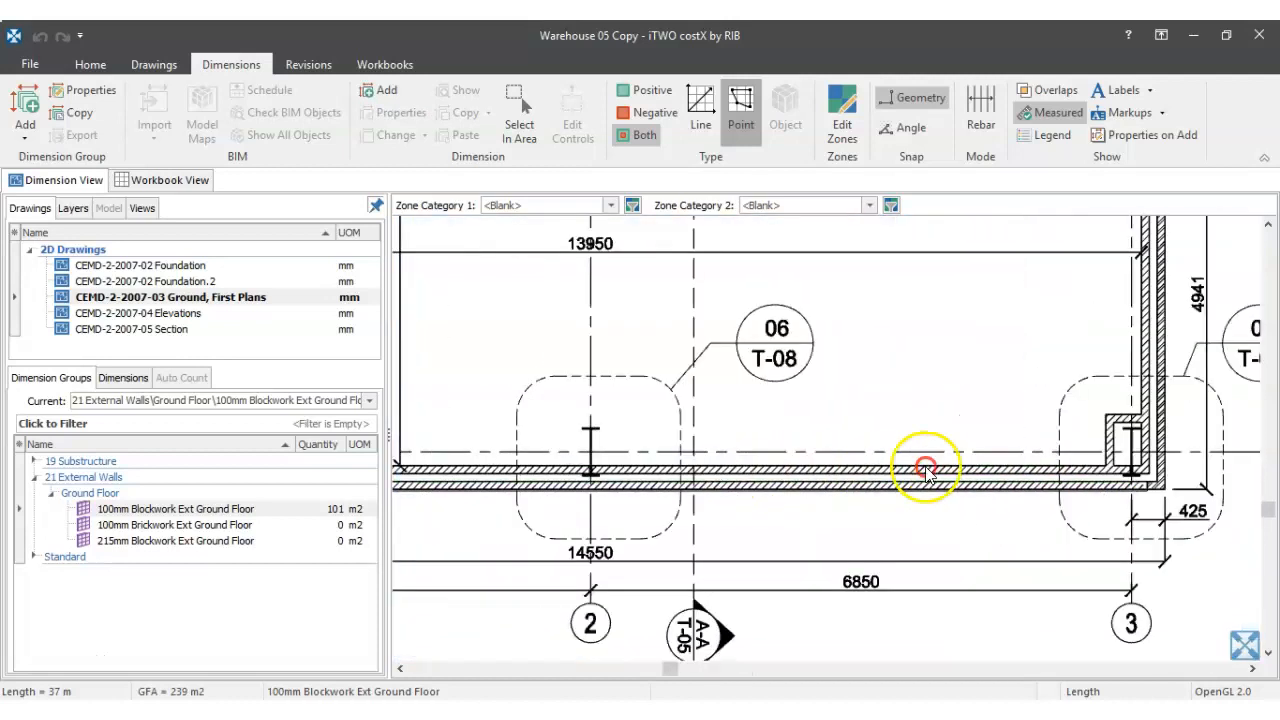
{"action": "scroll", "coordinate": [531, 458], "scroll_direction": "up", "scroll_amount": 5}
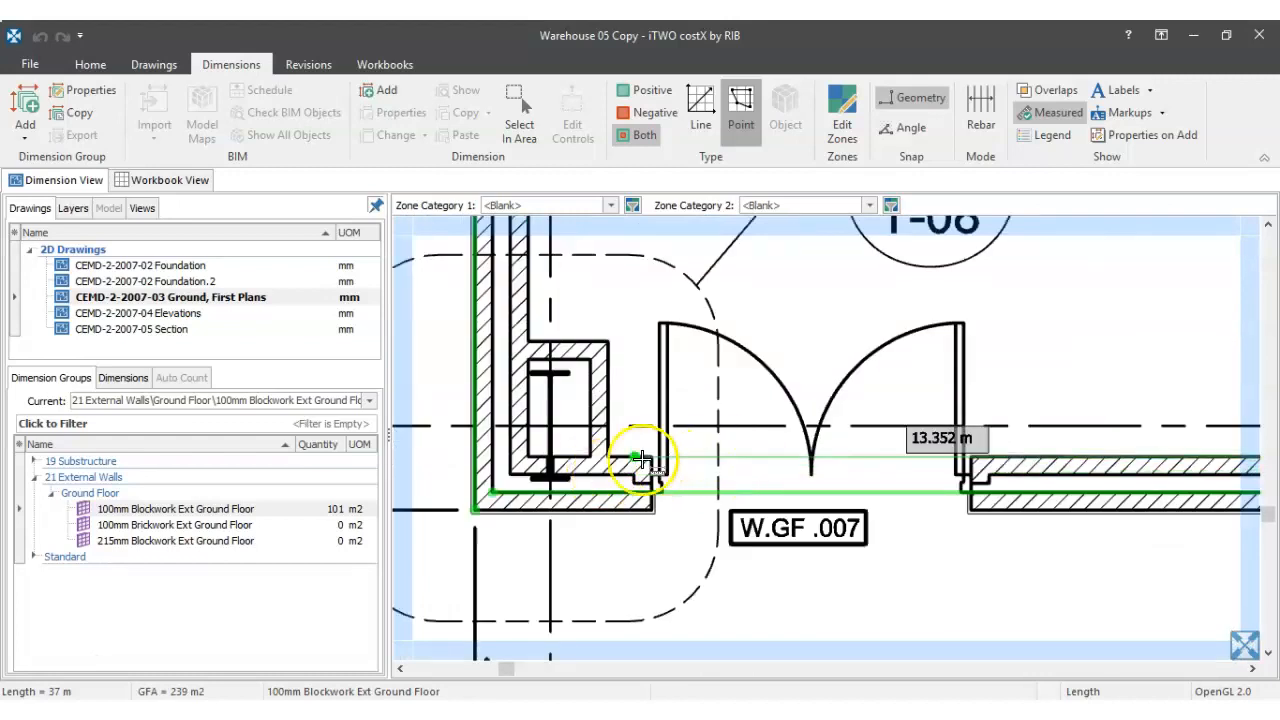
{"action": "double_click", "coordinate": [529, 458]}
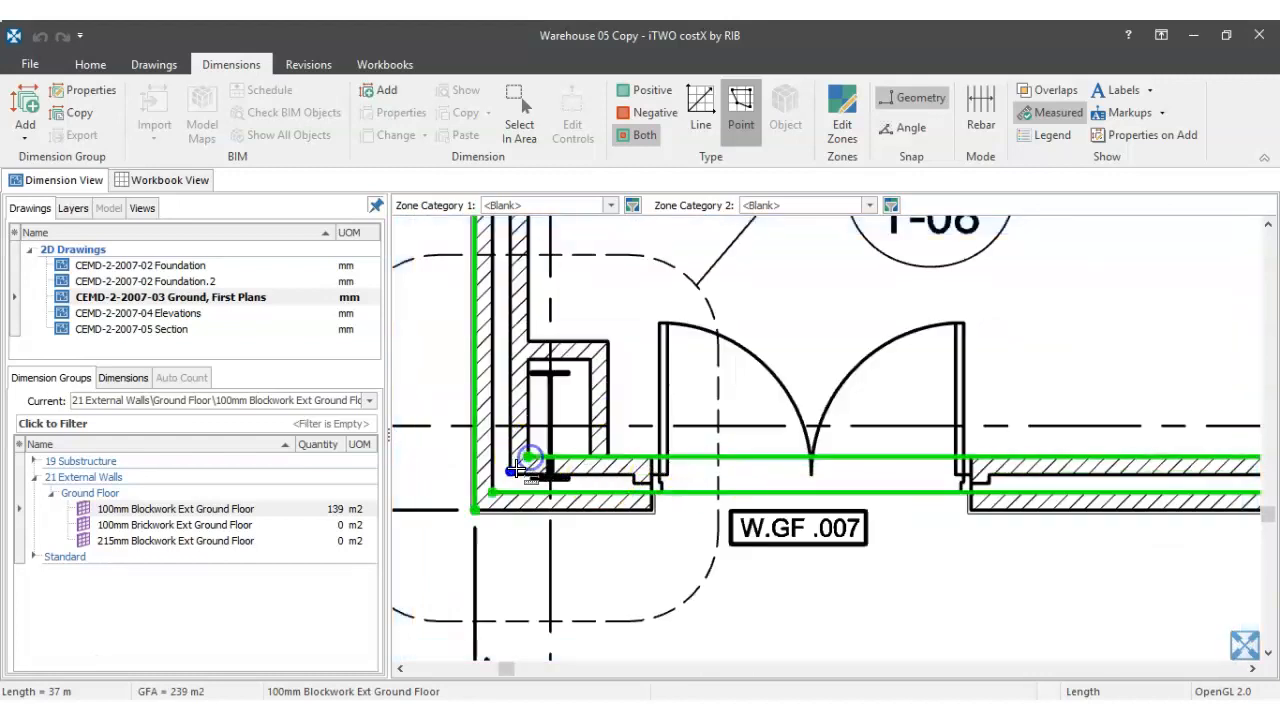
- Measure the inner blockwork leaf along grid 1 on its cavity face, from the grid C corner to the grid A corner
{"action": "scroll", "coordinate": [513, 472], "scroll_direction": "up", "scroll_amount": 3}
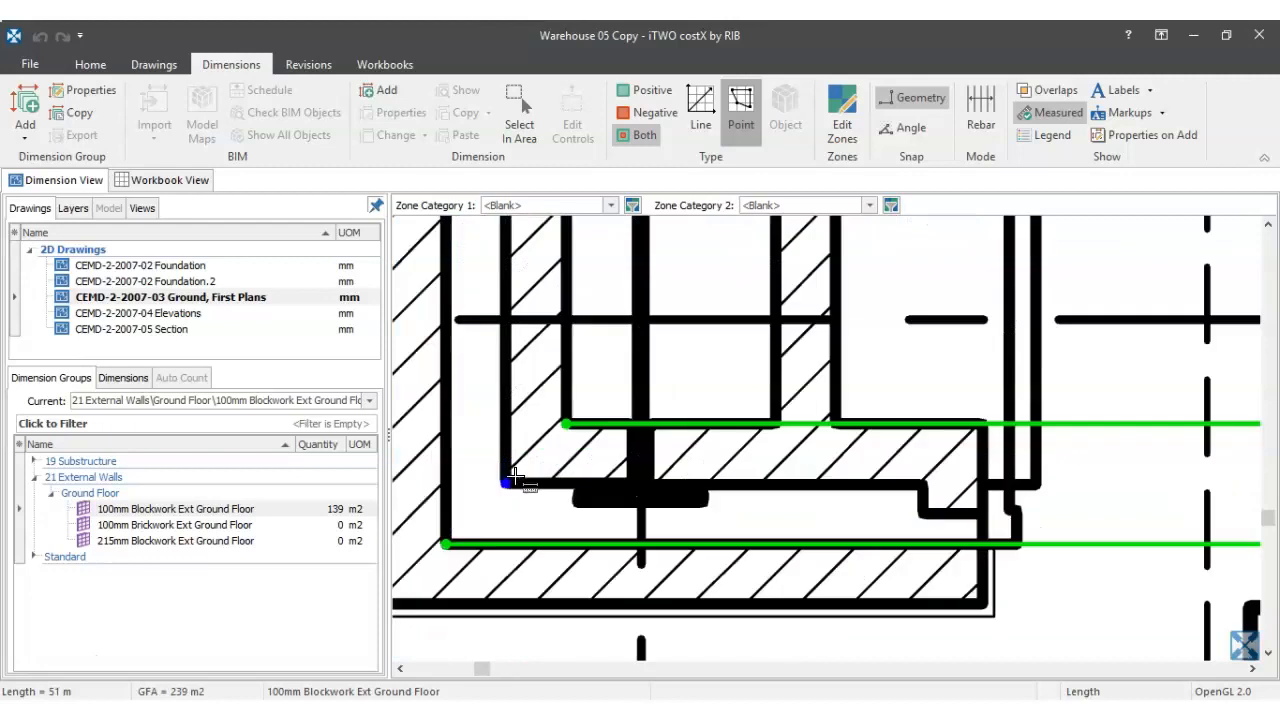
{"action": "left_click", "coordinate": [514, 476]}
{"action": "scroll", "coordinate": [519, 464], "scroll_direction": "down", "scroll_amount": 5}
{"action": "left_click_drag", "start_coordinate": [538, 374], "coordinate": [525, 575]}
{"action": "scroll", "coordinate": [546, 369], "scroll_direction": "down", "scroll_amount": 2}
{"action": "scroll", "coordinate": [500, 374], "scroll_direction": "up", "scroll_amount": 6}
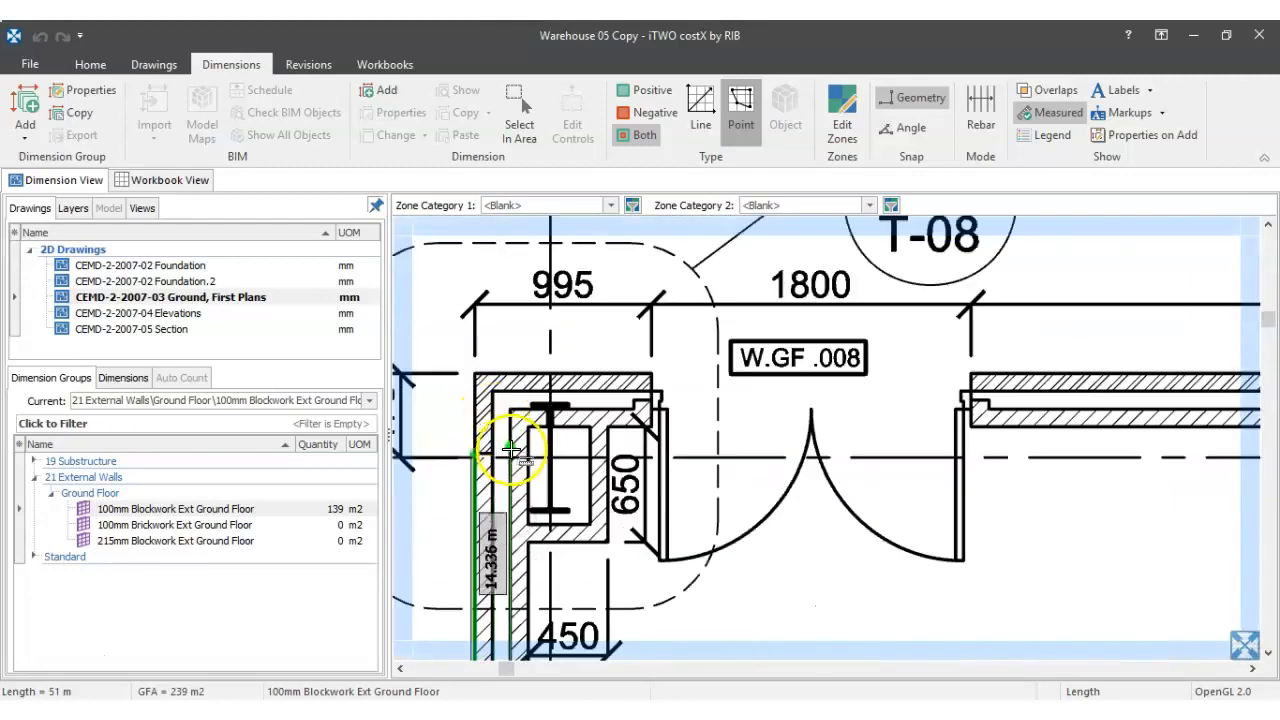
{"action": "double_click", "coordinate": [510, 410]}
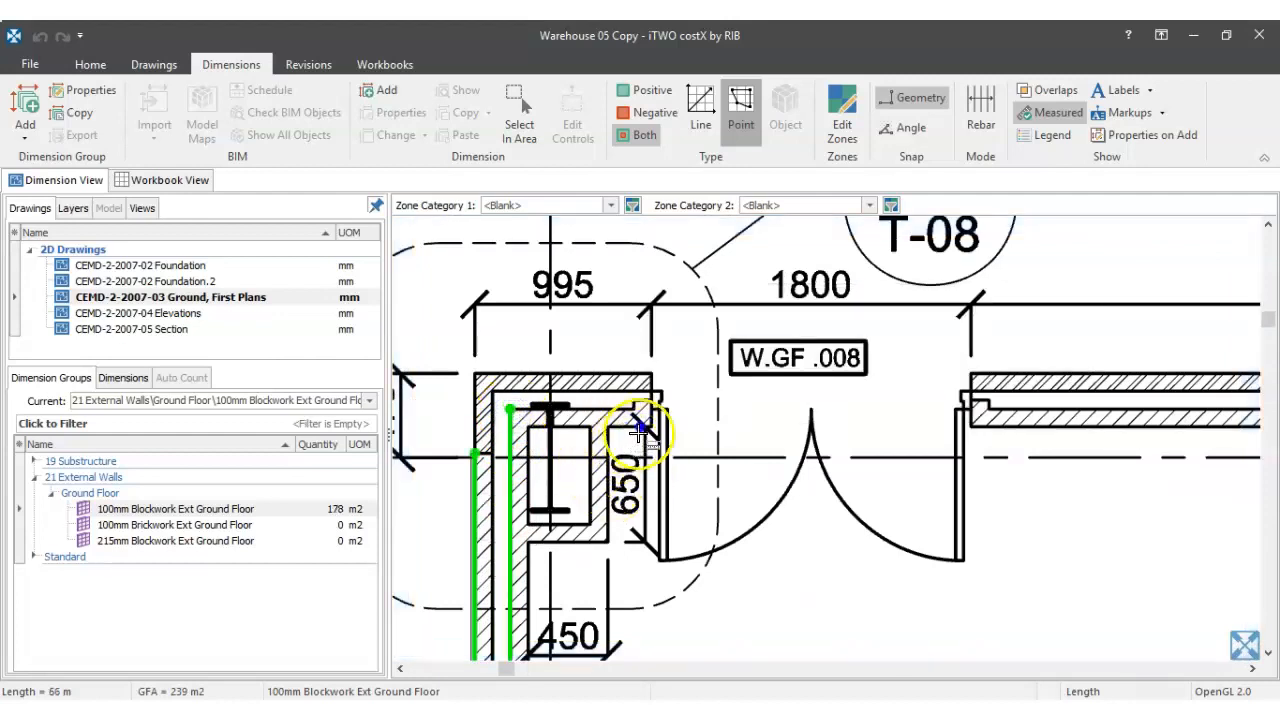
- Measure the inner leaf along grid A on its internal face, from the grid 1 inner corner across door W.GF .008 to the thicker wall beside W.GF .001
{"action": "left_click", "coordinate": [530, 428]}
{"action": "scroll", "coordinate": [640, 436], "scroll_direction": "down", "scroll_amount": 5}
{"action": "left_click_drag", "start_coordinate": [798, 466], "coordinate": [643, 466]}
{"action": "scroll", "coordinate": [742, 454], "scroll_direction": "up", "scroll_amount": 5}
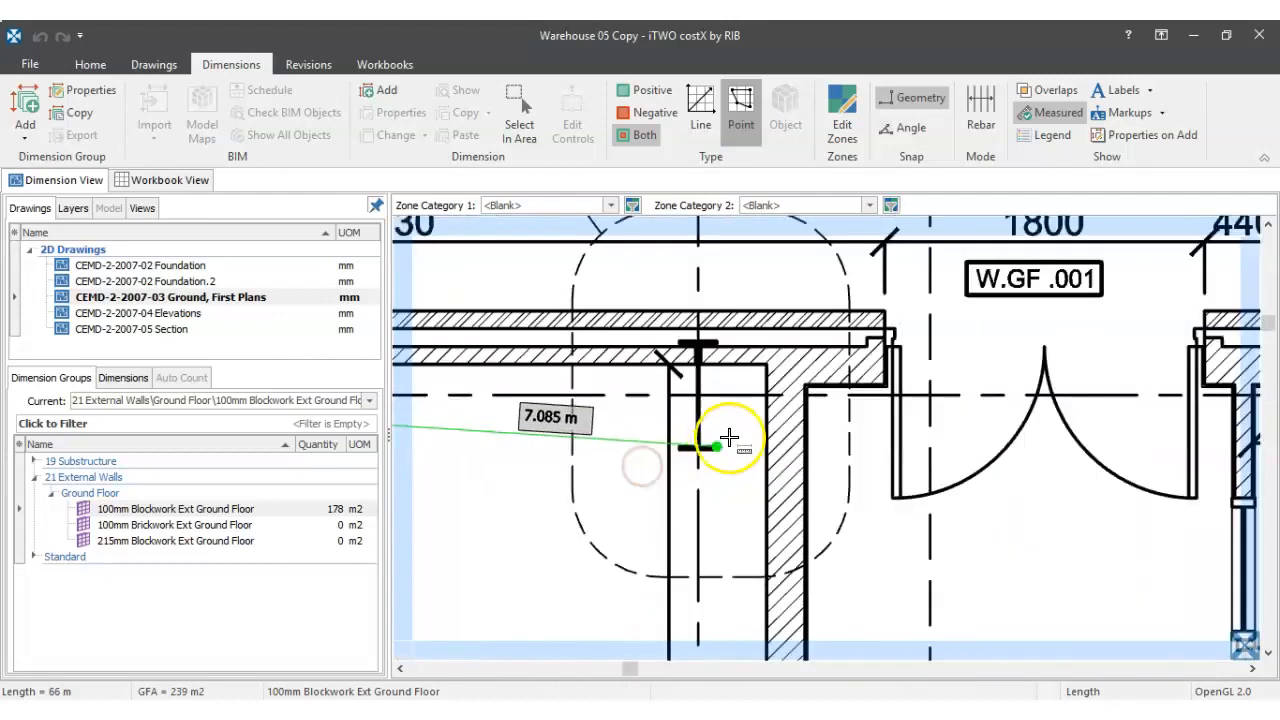
{"action": "double_click", "coordinate": [763, 366]}
- Measure the grid A/1 column casing's leg facing door W.GF .008 along its outside face, from its outer corner to the grid A inner leaf
{"action": "scroll", "coordinate": [614, 420], "scroll_direction": "down", "scroll_amount": 5}
{"action": "scroll", "coordinate": [640, 420], "scroll_direction": "up", "scroll_amount": 5}
{"action": "scroll", "coordinate": [754, 450], "scroll_direction": "down", "scroll_amount": 2}
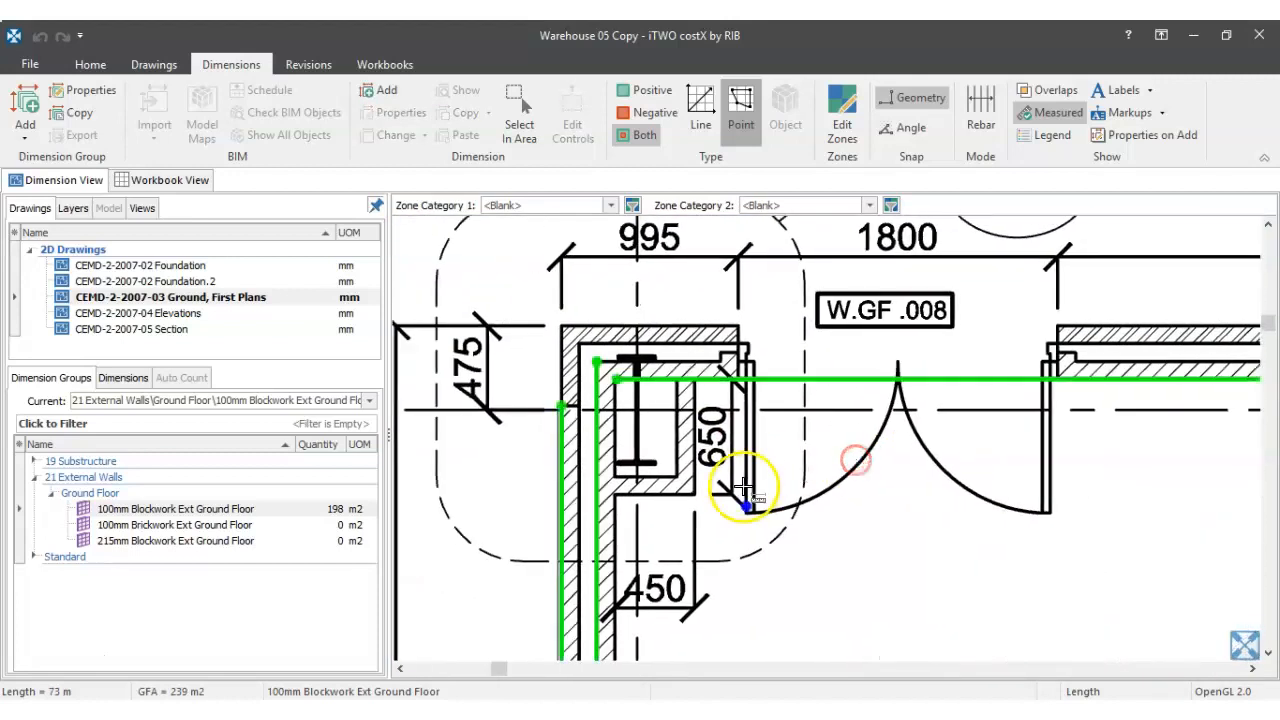
{"action": "scroll", "coordinate": [743, 500], "scroll_direction": "up", "scroll_amount": 5}
{"action": "left_click", "coordinate": [657, 500]}
{"action": "scroll", "coordinate": [663, 450], "scroll_direction": "down", "scroll_amount": 3}
{"action": "scroll", "coordinate": [678, 410], "scroll_direction": "up", "scroll_amount": 5}
{"action": "left_click", "coordinate": [700, 325]}
{"action": "scroll", "coordinate": [671, 414], "scroll_direction": "down", "scroll_amount": 5}
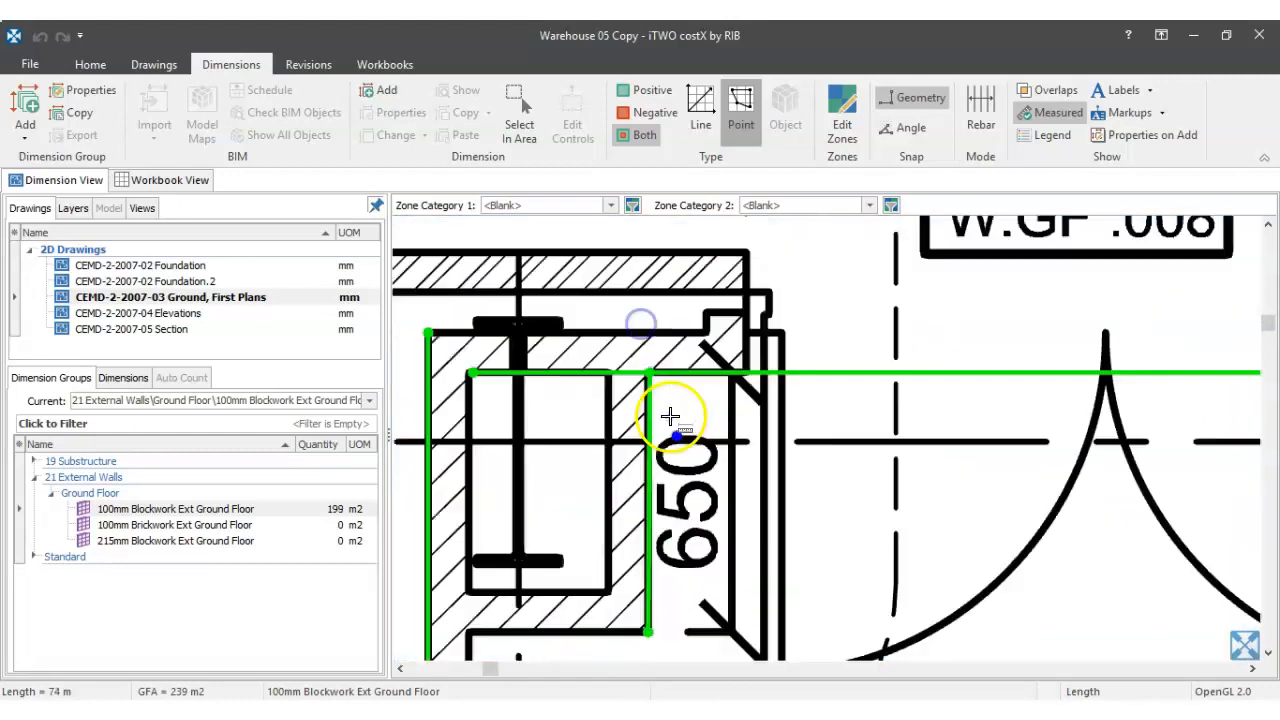
- Measure the short return of the grid A/1 column casing along its inside face, from the inner corner to the grid 1 inner leaf
{"action": "scroll", "coordinate": [728, 466], "scroll_direction": "up", "scroll_amount": 3}
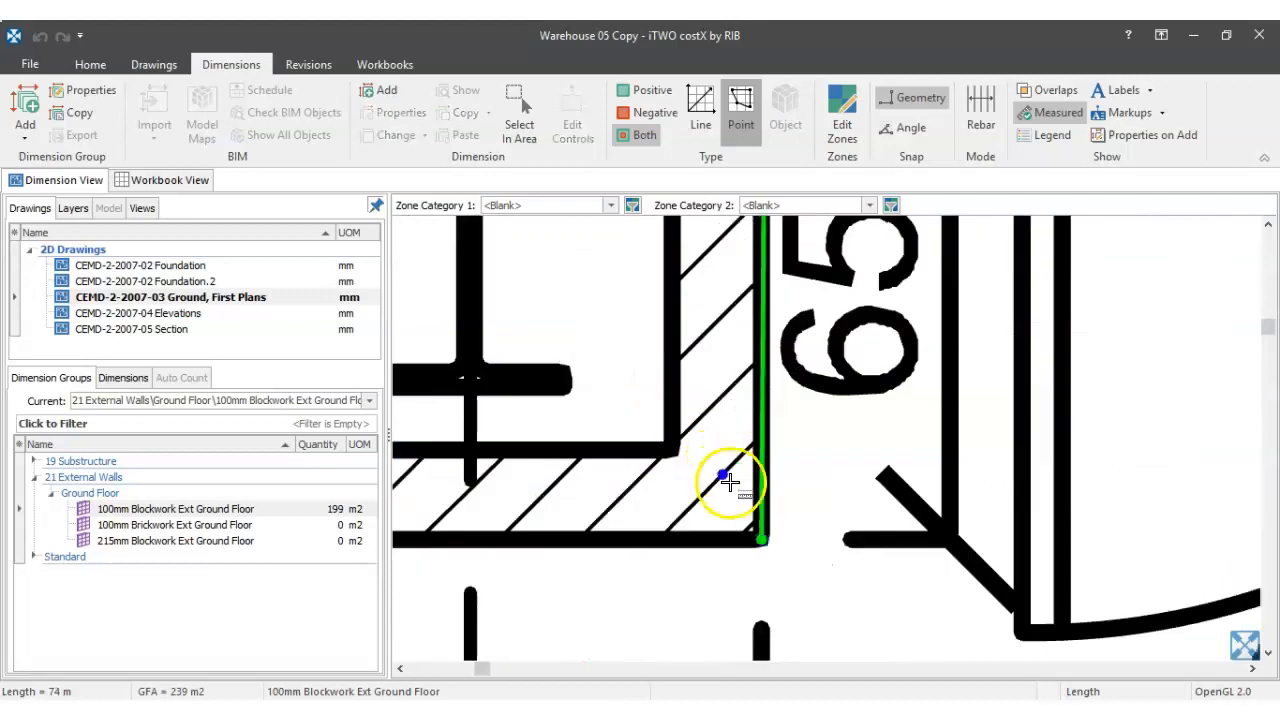
{"action": "left_click", "coordinate": [680, 447]}
{"action": "scroll", "coordinate": [680, 447], "scroll_direction": "down", "scroll_amount": 3}
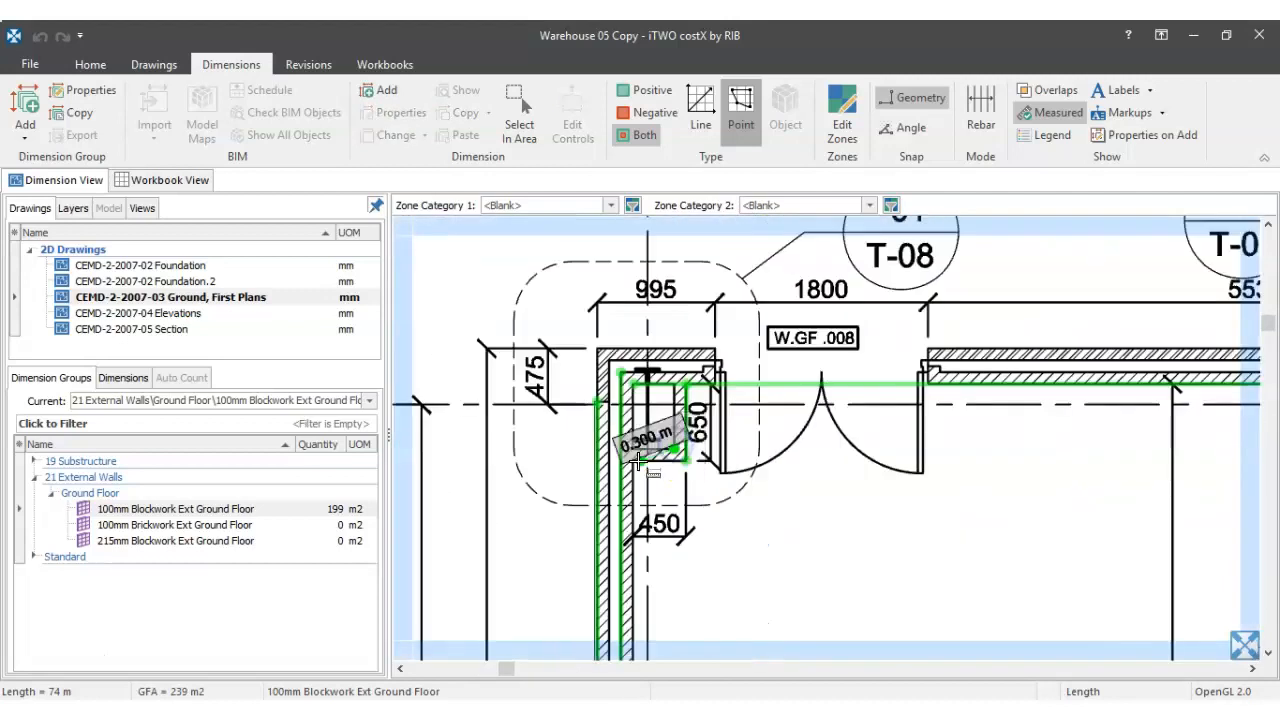
{"action": "scroll", "coordinate": [655, 450], "scroll_direction": "up", "scroll_amount": 3}
{"action": "left_click", "coordinate": [623, 438]}
{"action": "scroll", "coordinate": [700, 455], "scroll_direction": "down", "scroll_amount": 6}
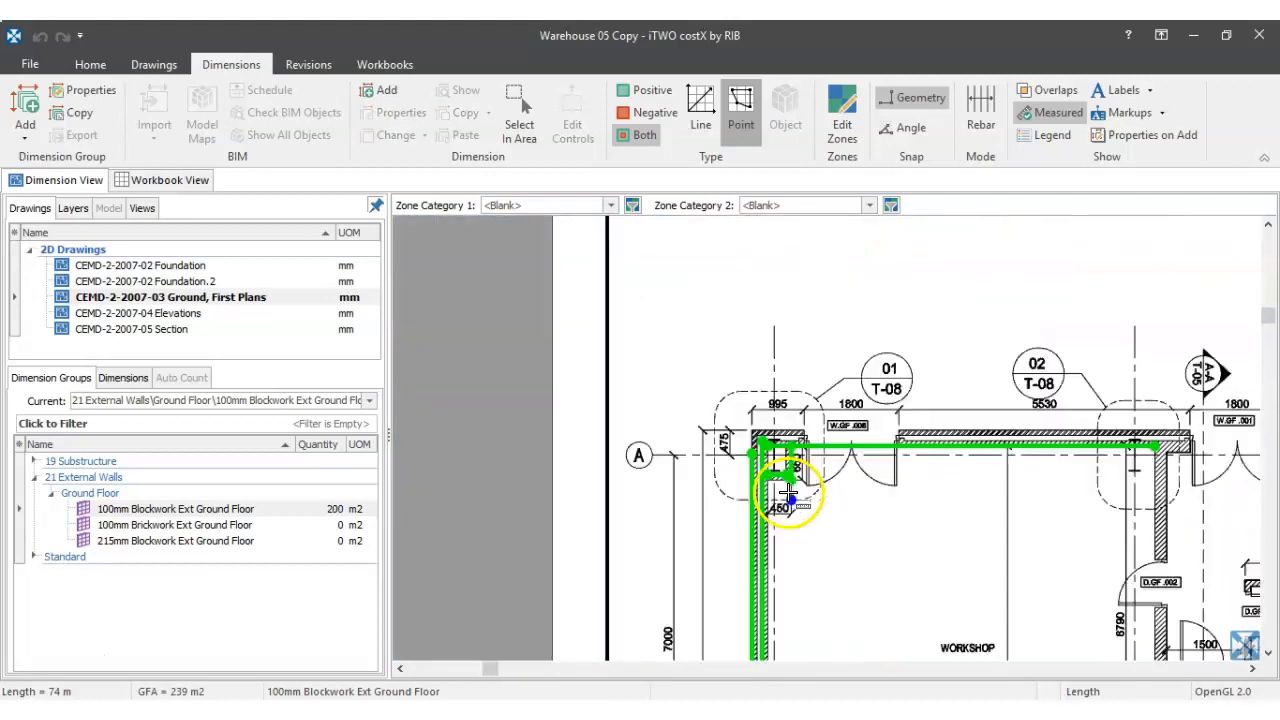
{"action": "left_click_drag", "start_coordinate": [821, 457], "coordinate": [794, 345]}
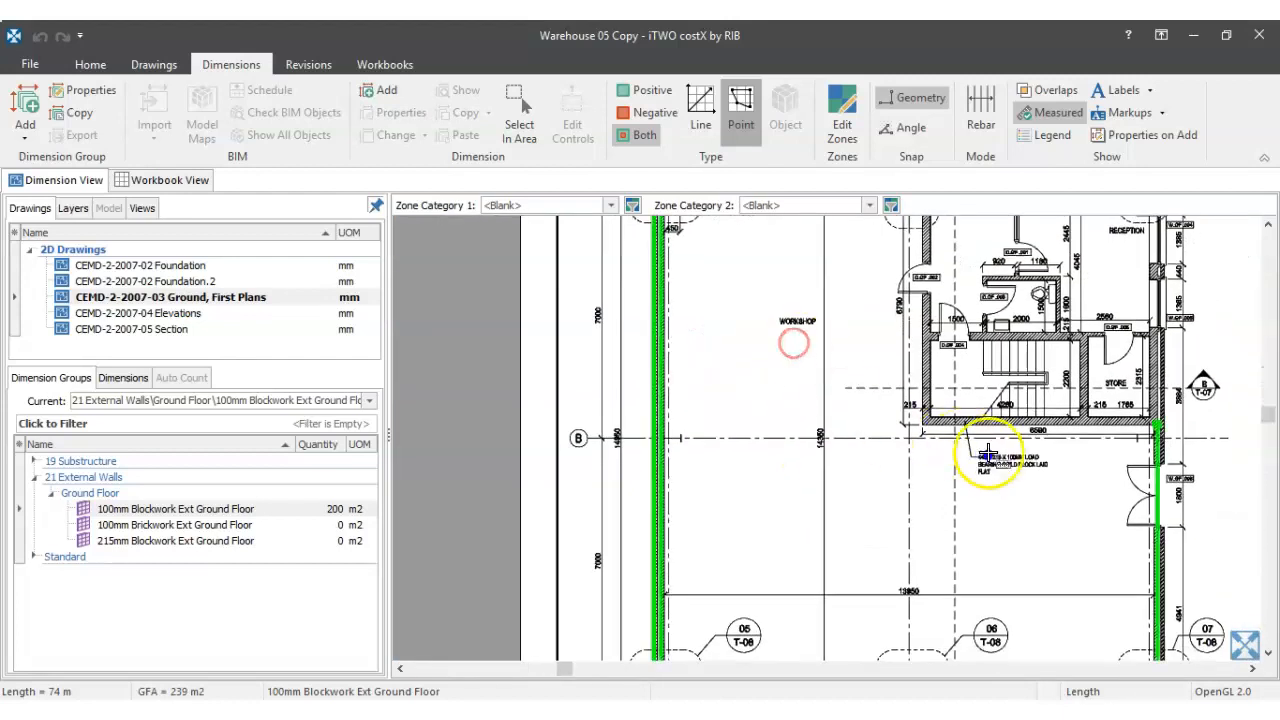
- Measure the short upper face of the blockwork pier at the C/1 corner in the 100mm blockwork group
{"action": "left_click_drag", "start_coordinate": [986, 450], "coordinate": [954, 314]}
{"action": "scroll", "coordinate": [709, 510], "scroll_direction": "up", "scroll_amount": 5}
{"action": "scroll", "coordinate": [751, 366], "scroll_direction": "up", "scroll_amount": 4}
{"action": "left_click", "coordinate": [658, 393]}
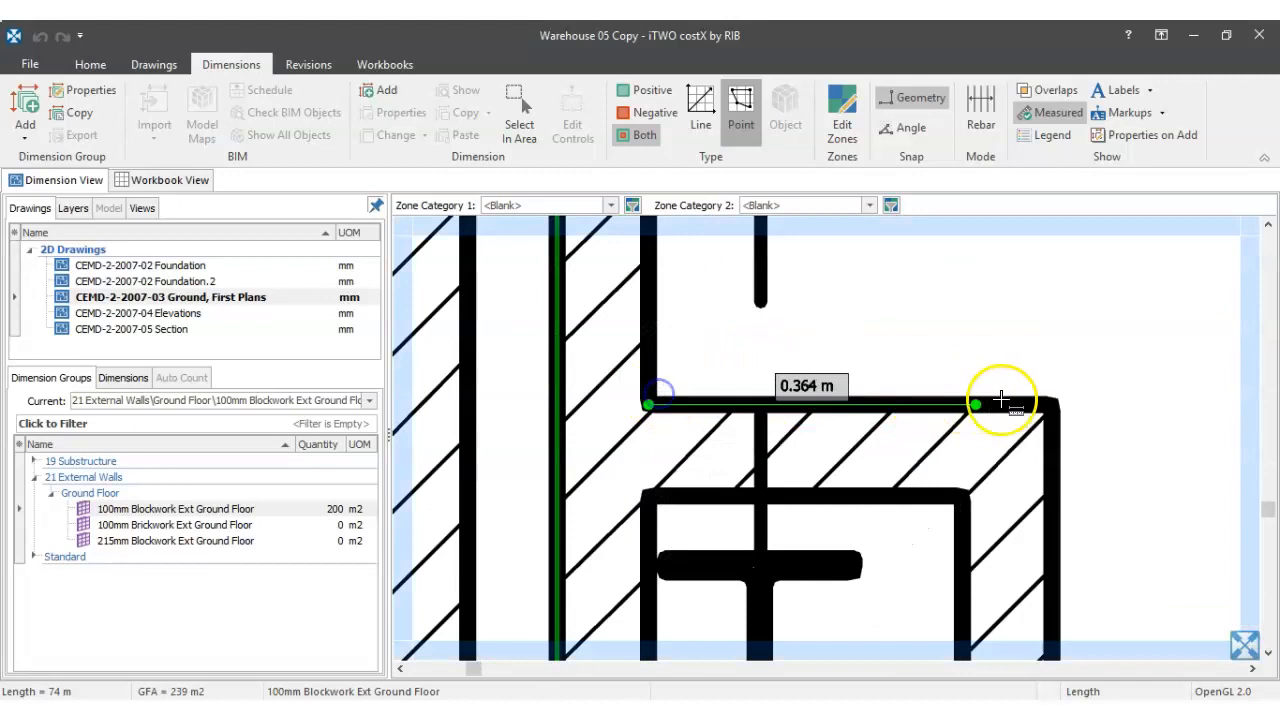
{"action": "left_click", "coordinate": [1031, 403]}
{"action": "right_click", "coordinate": [1031, 403]}
{"action": "scroll", "coordinate": [1031, 404], "scroll_direction": "down", "scroll_amount": 3}
- Measure the inner vertical face of the pier's right-hand wall at the C/1 corner as 100mm blockwork
{"action": "left_click_drag", "start_coordinate": [997, 489], "coordinate": [974, 320]}
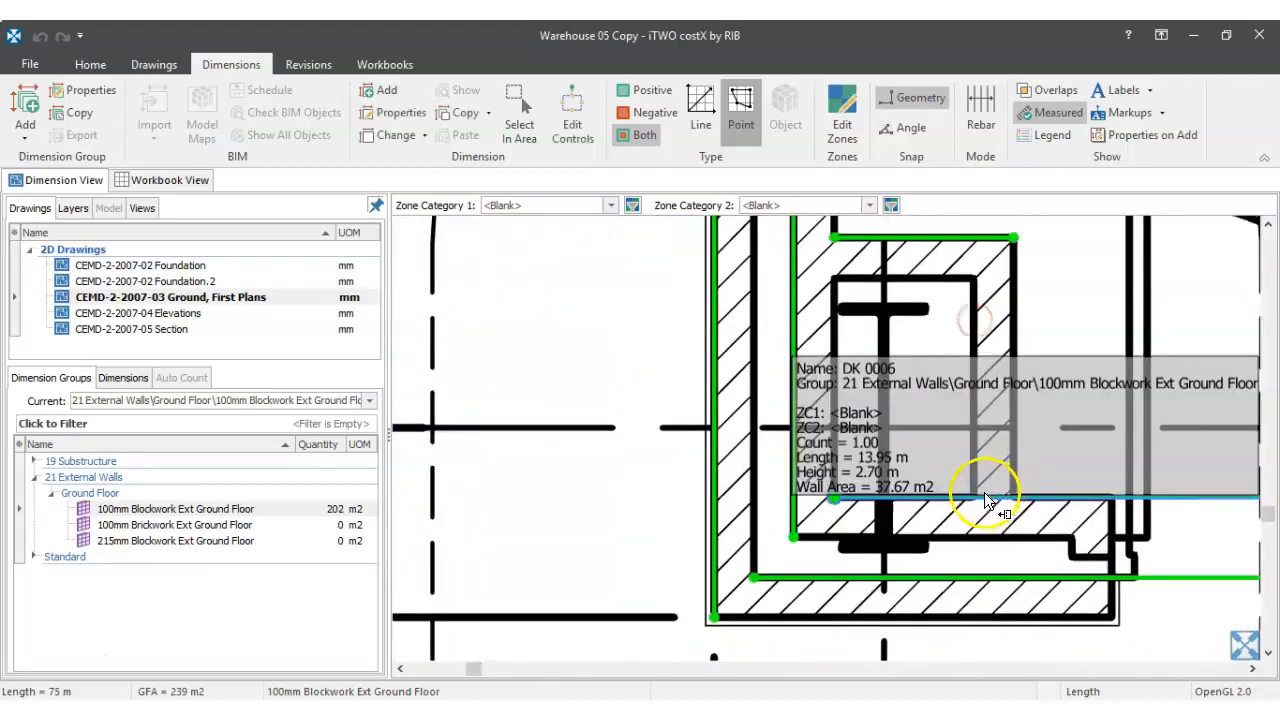
{"action": "left_click", "coordinate": [974, 280]}
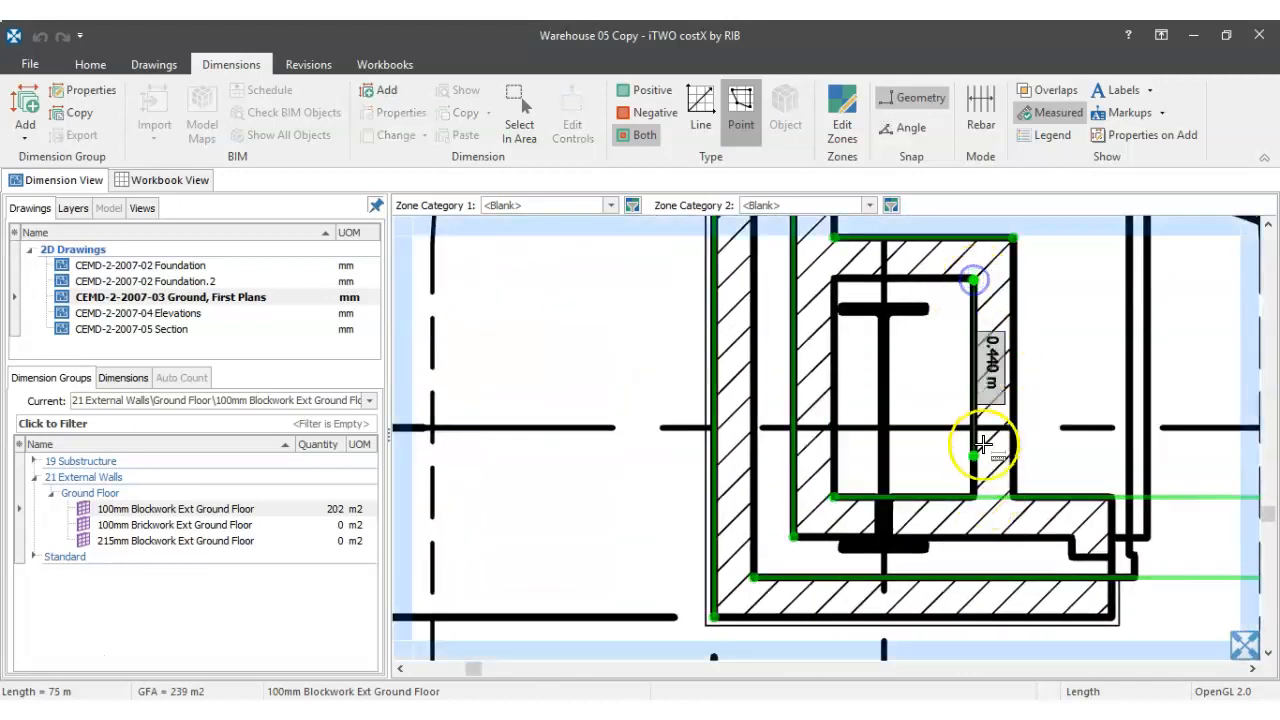
{"action": "left_click", "coordinate": [982, 497]}
{"action": "right_click", "coordinate": [982, 497]}
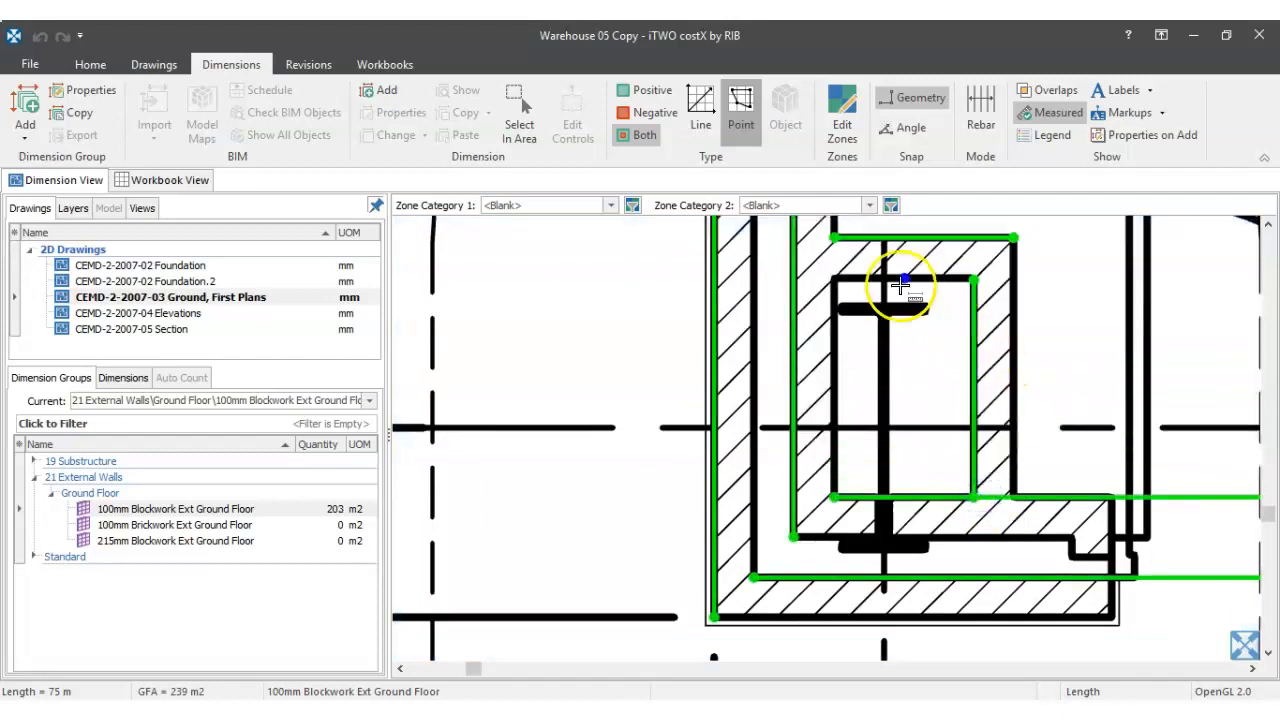
- Select the 100mm Brickwork Ext Ground Floor dimension group on its own
{"action": "scroll", "coordinate": [1030, 316], "scroll_direction": "down", "scroll_amount": 3}
{"action": "scroll", "coordinate": [1020, 318], "scroll_direction": "down", "scroll_amount": 5}
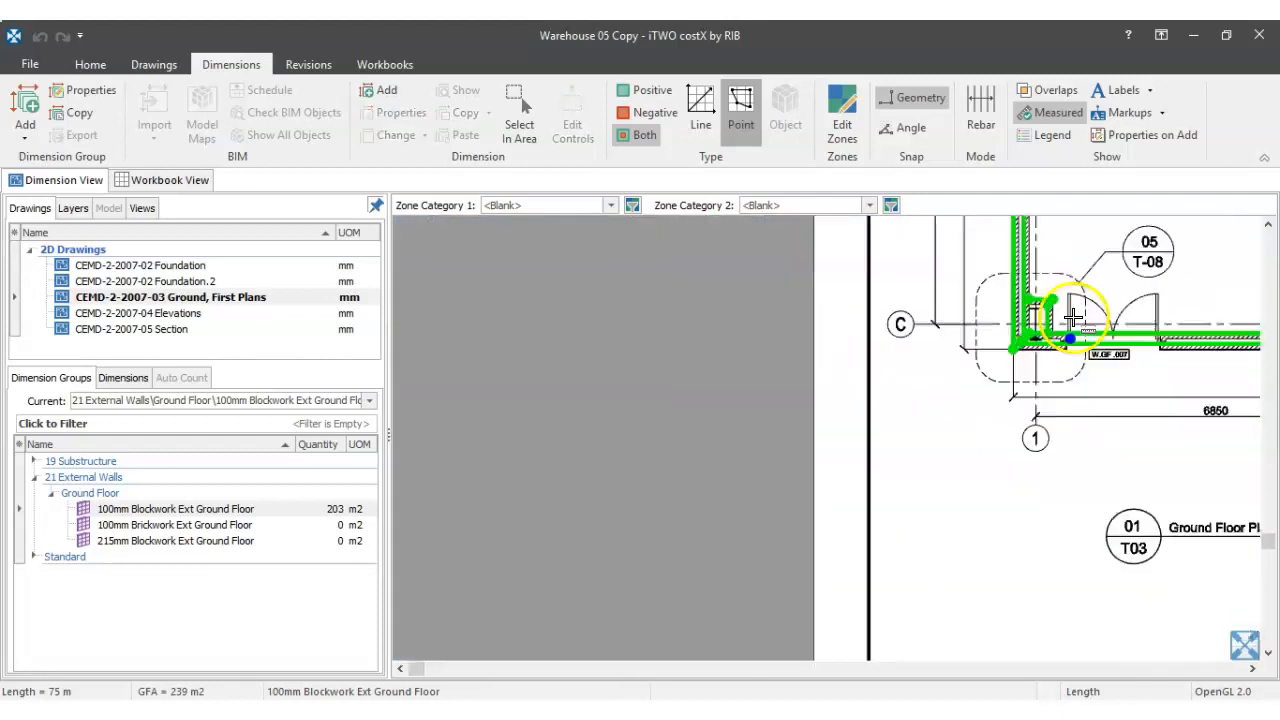
{"action": "scroll", "coordinate": [1000, 356], "scroll_direction": "up", "scroll_amount": 5}
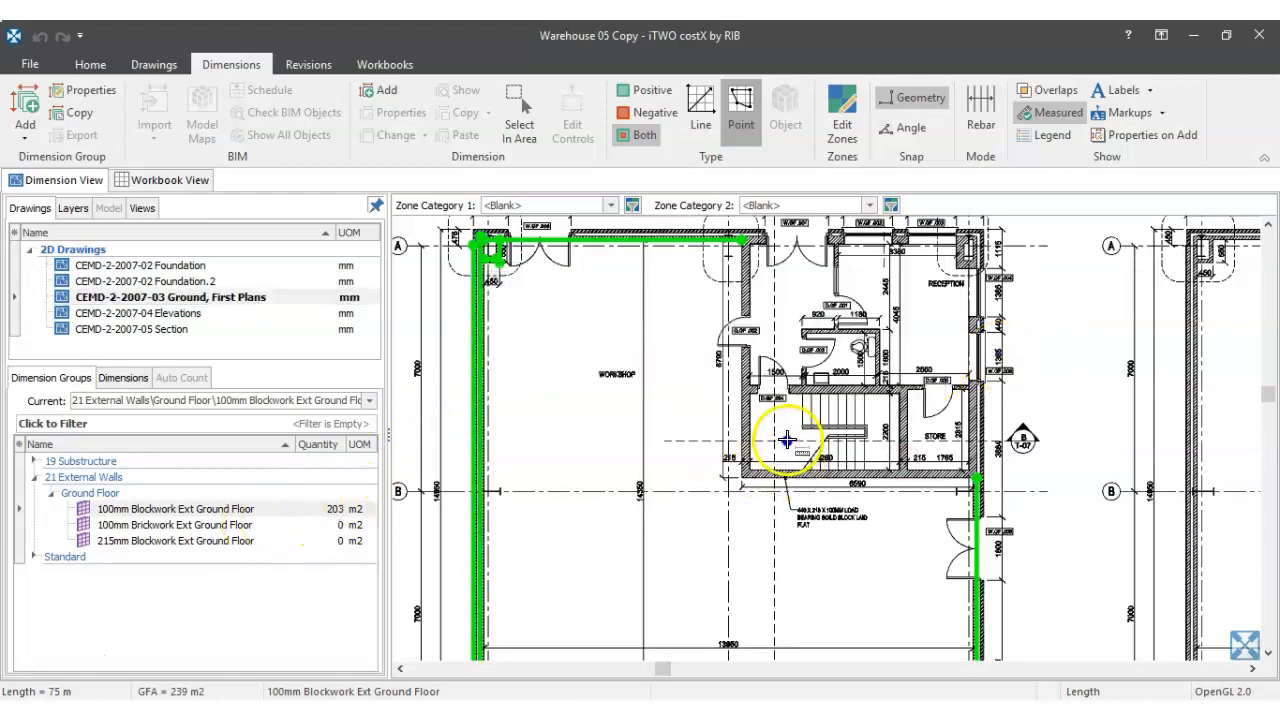
{"action": "left_click_drag", "start_coordinate": [787, 440], "coordinate": [831, 434]}
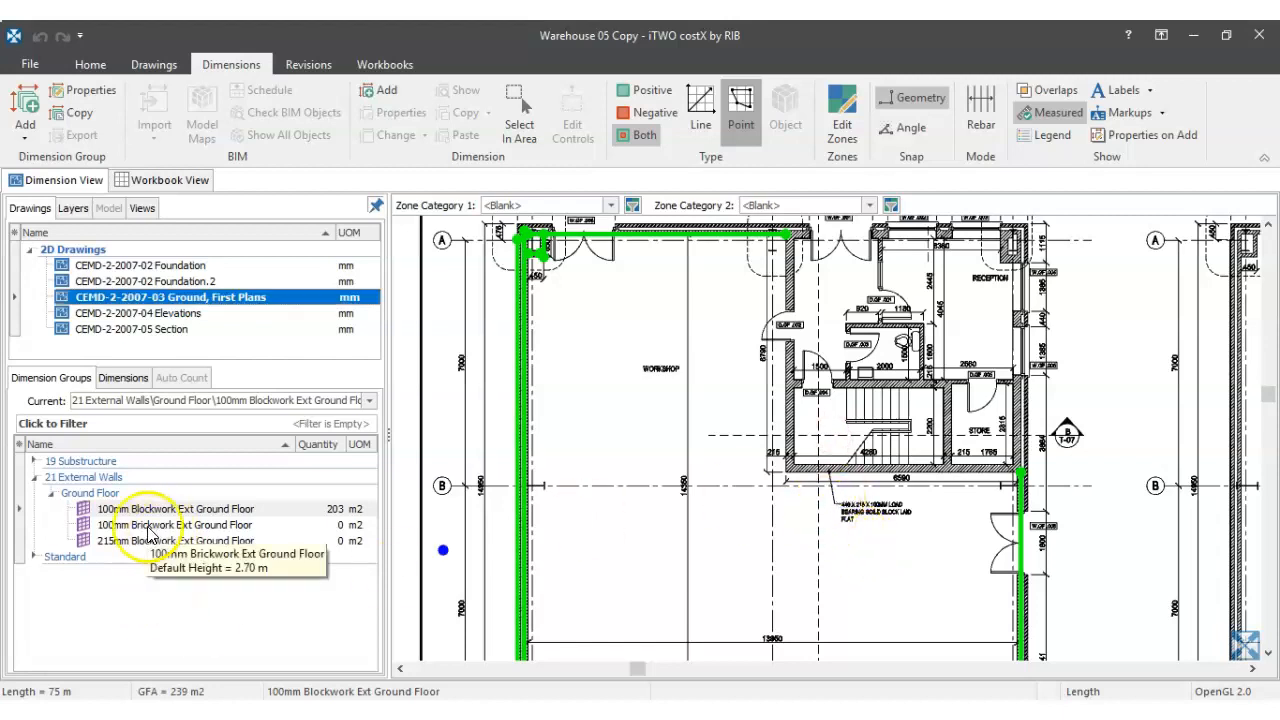
{"action": "left_click", "coordinate": [286, 525]}
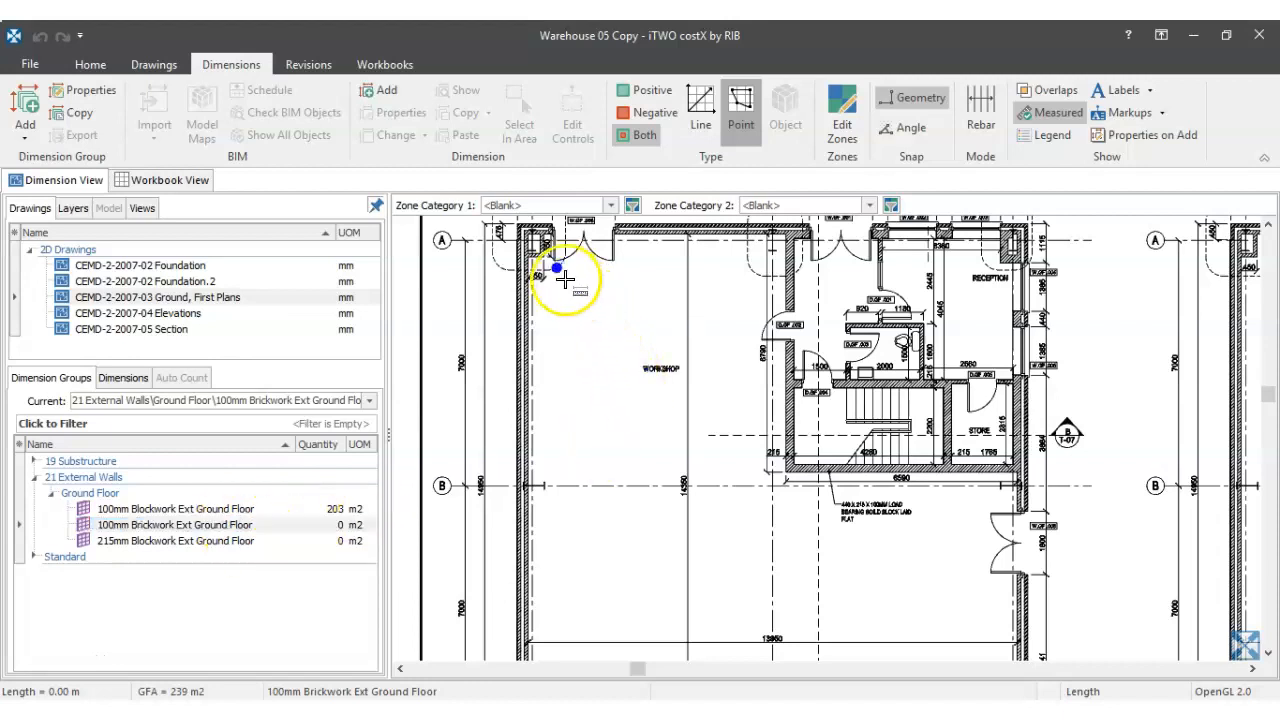
{"action": "left_click_drag", "start_coordinate": [540, 273], "coordinate": [572, 400]}
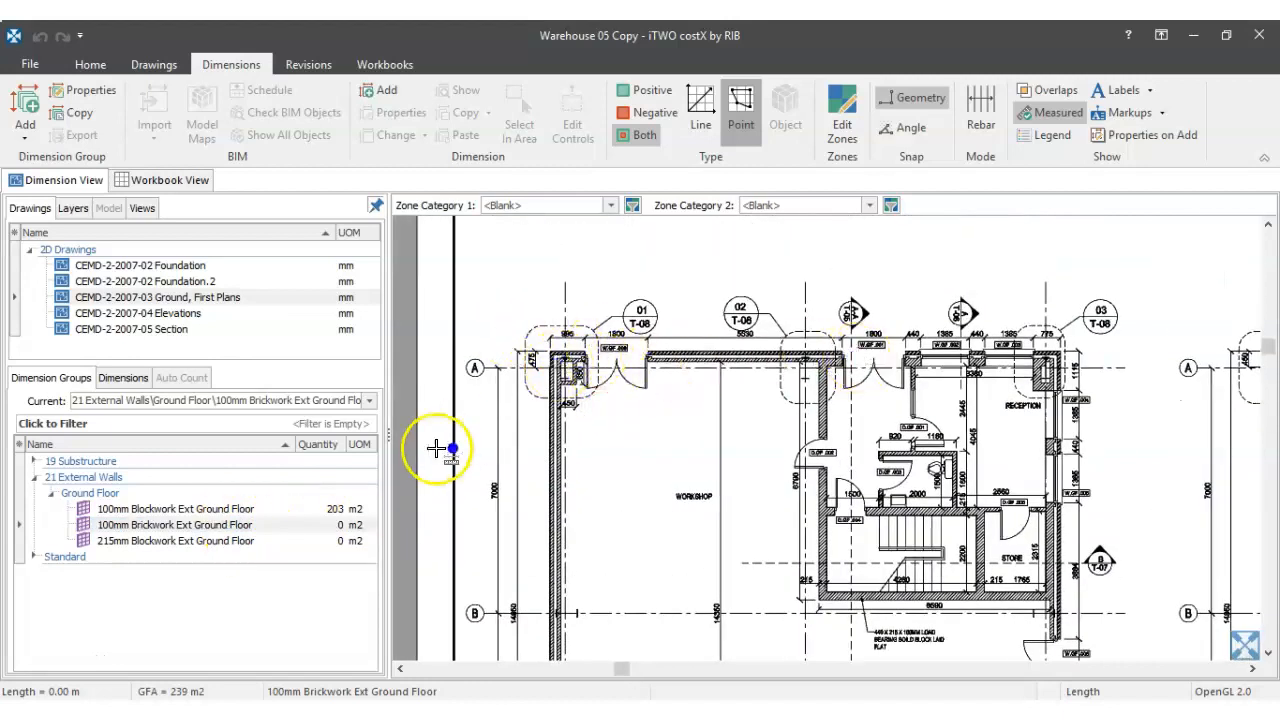
{"action": "left_click", "coordinate": [175, 527]}
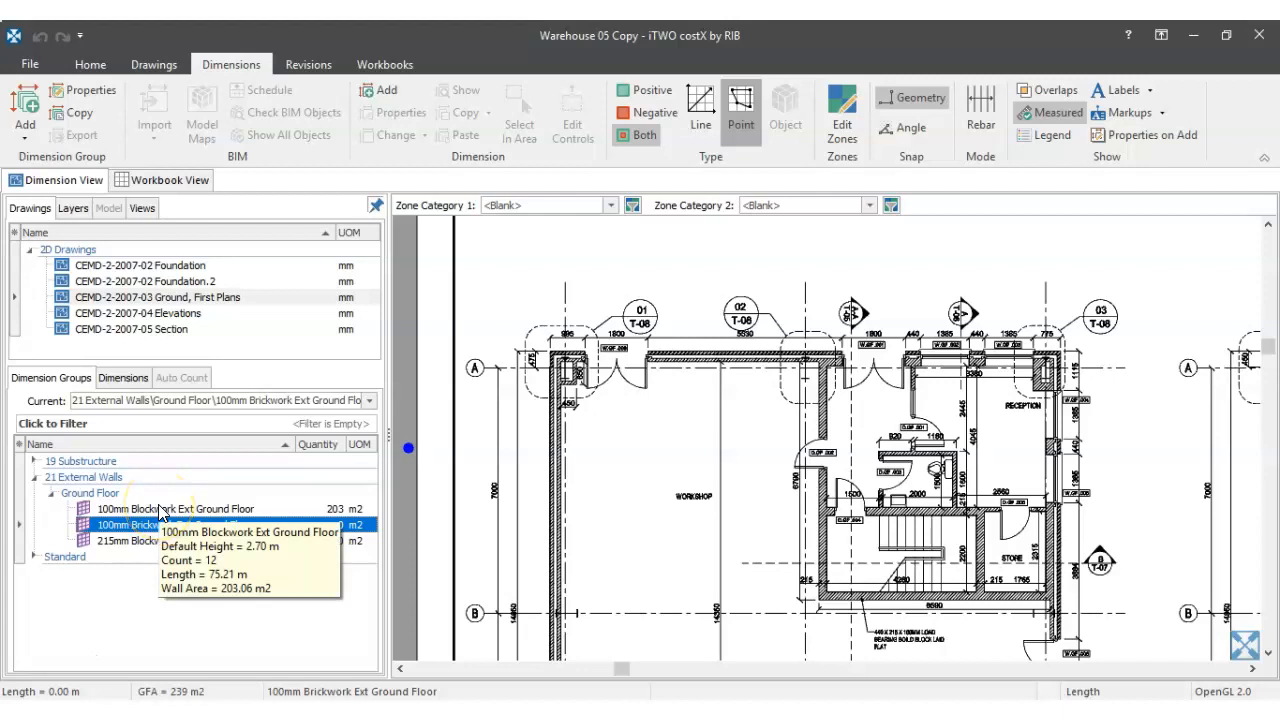
- Show all dimension groups in the Ground Floor folder together and make 100mm Brickwork Ext Ground Floor the current group
{"action": "left_click", "coordinate": [94, 496]}
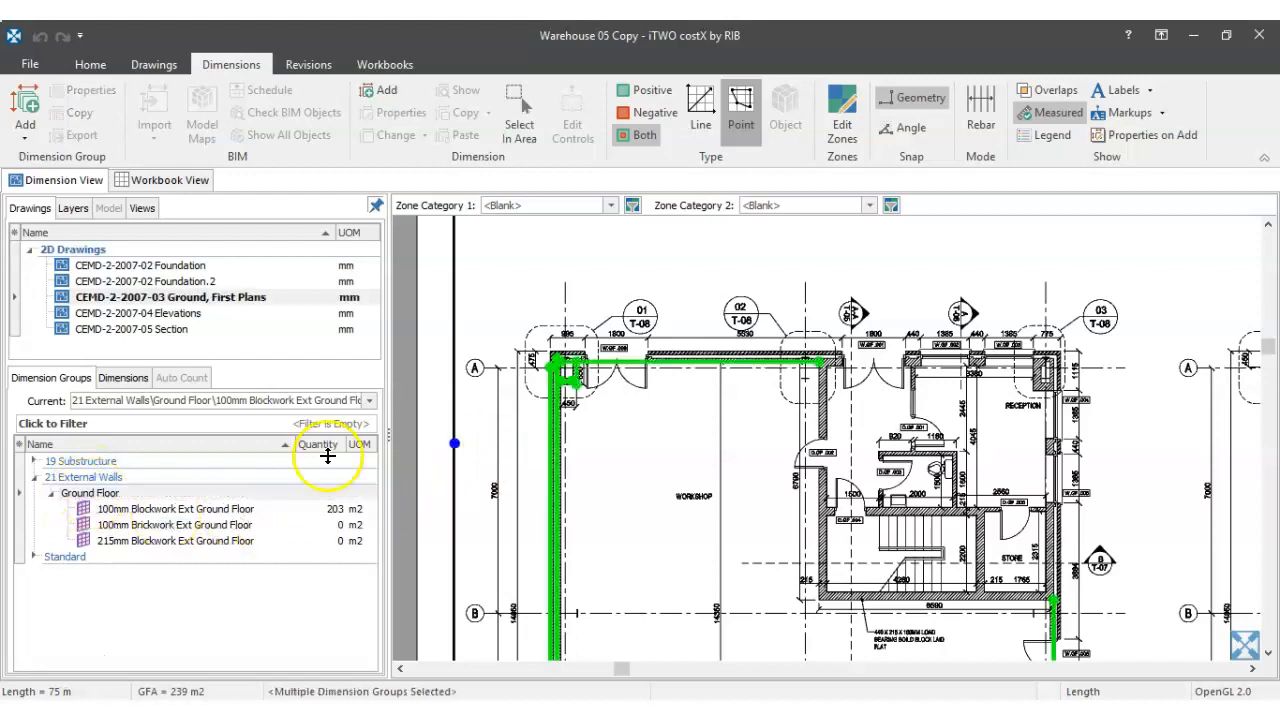
{"action": "scroll", "coordinate": [587, 400], "scroll_direction": "up", "scroll_amount": 3}
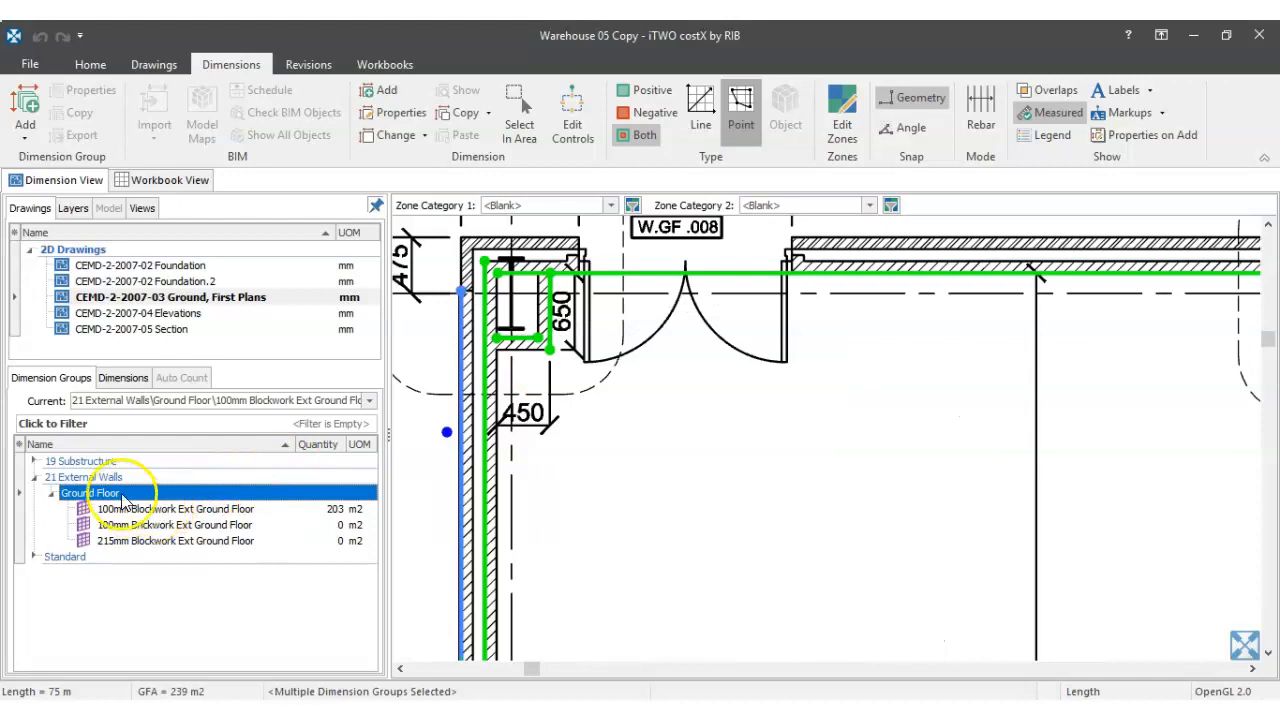
{"action": "mouse_move", "coordinate": [234, 517]}
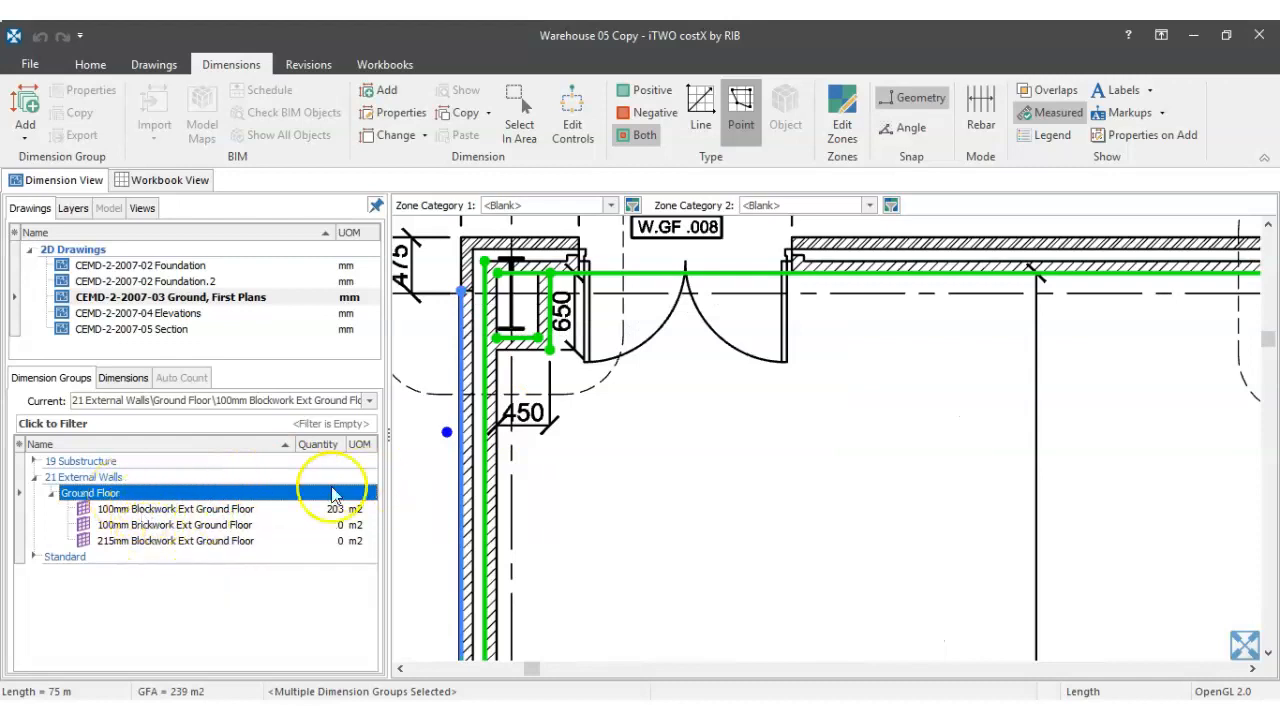
{"action": "scroll", "coordinate": [600, 500], "scroll_direction": "down", "scroll_amount": 2}
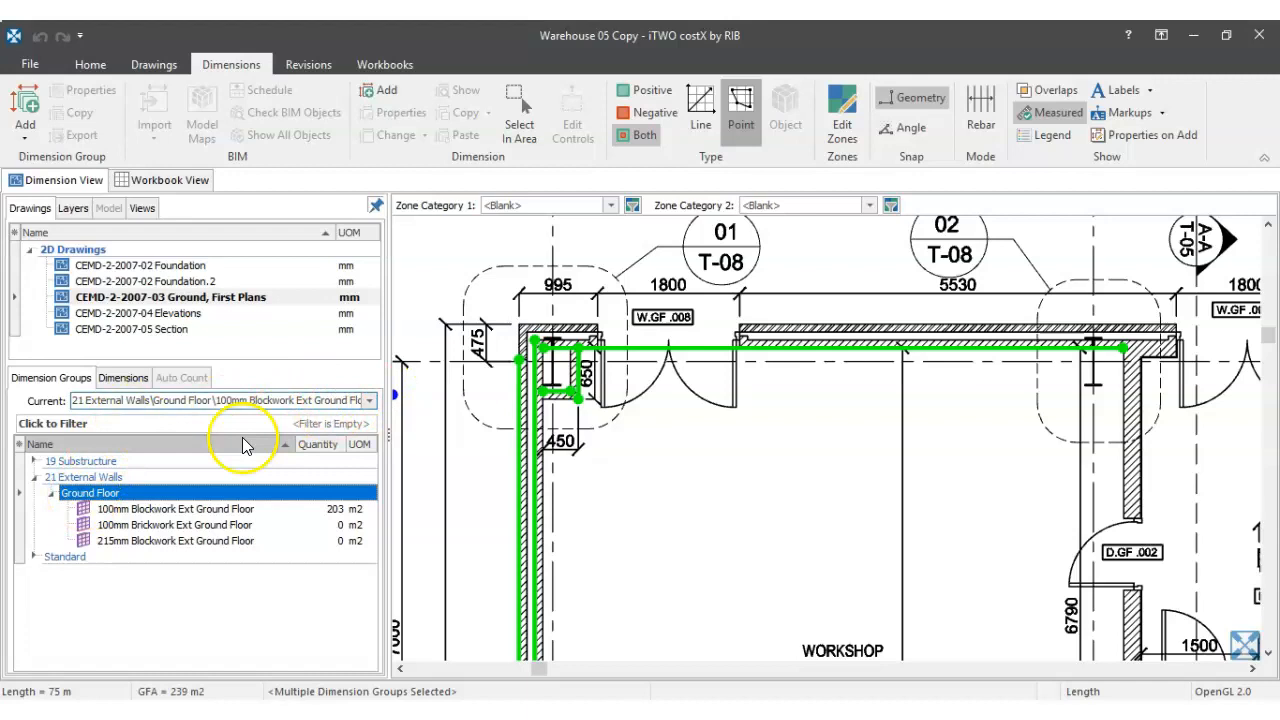
{"action": "left_click", "coordinate": [371, 401]}
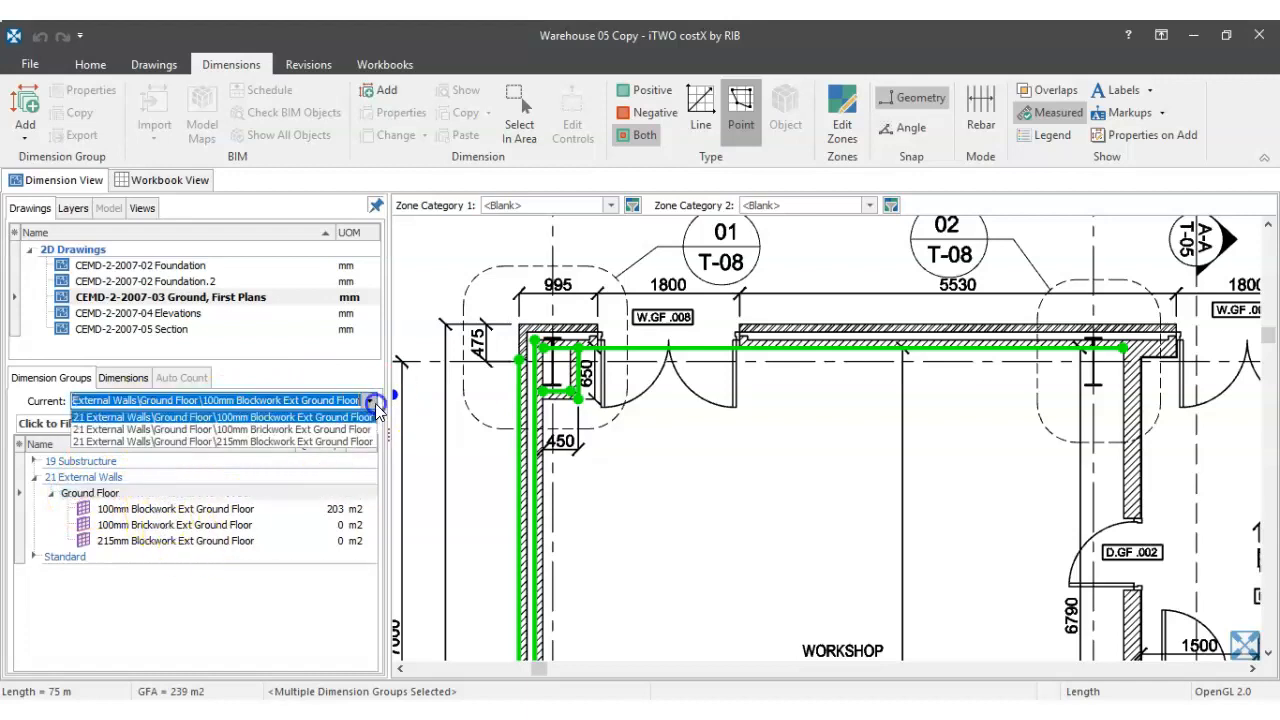
{"action": "left_click", "coordinate": [270, 430]}
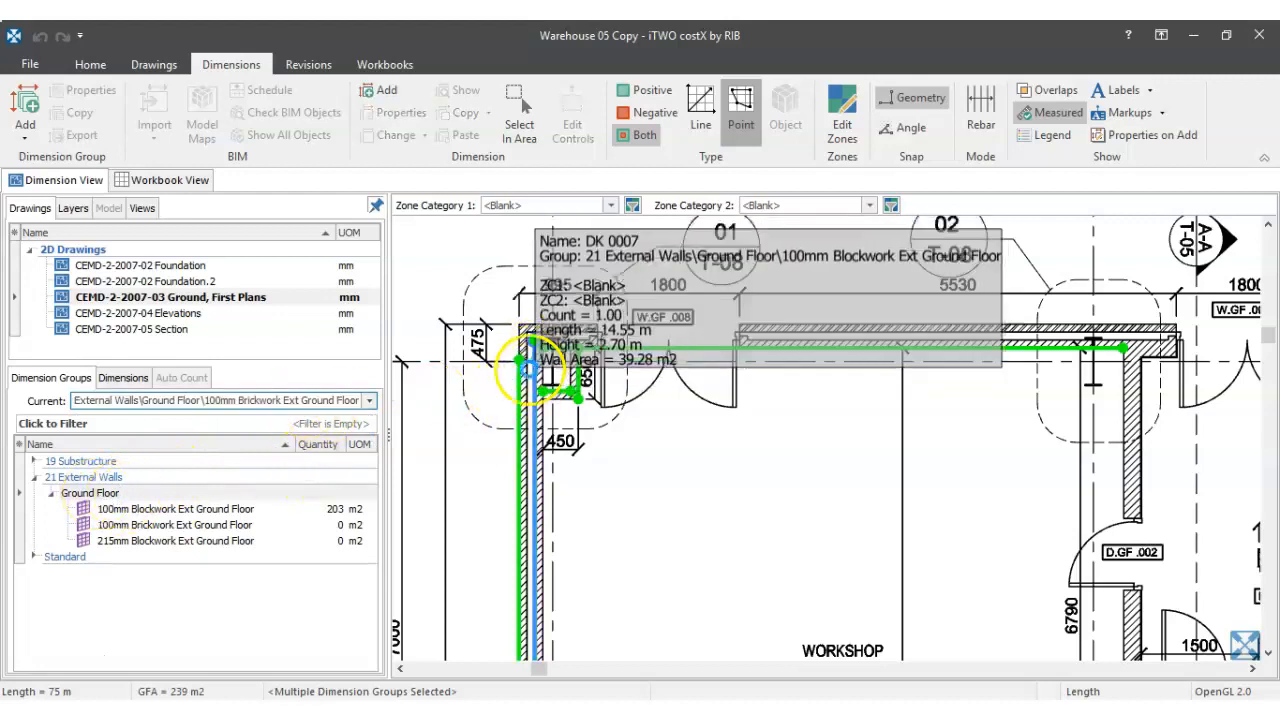
- Measure the short brickwork return about 0.35 m long along the cavity face at the A/1 corner
{"action": "scroll", "coordinate": [543, 354], "scroll_direction": "up", "scroll_amount": 3}
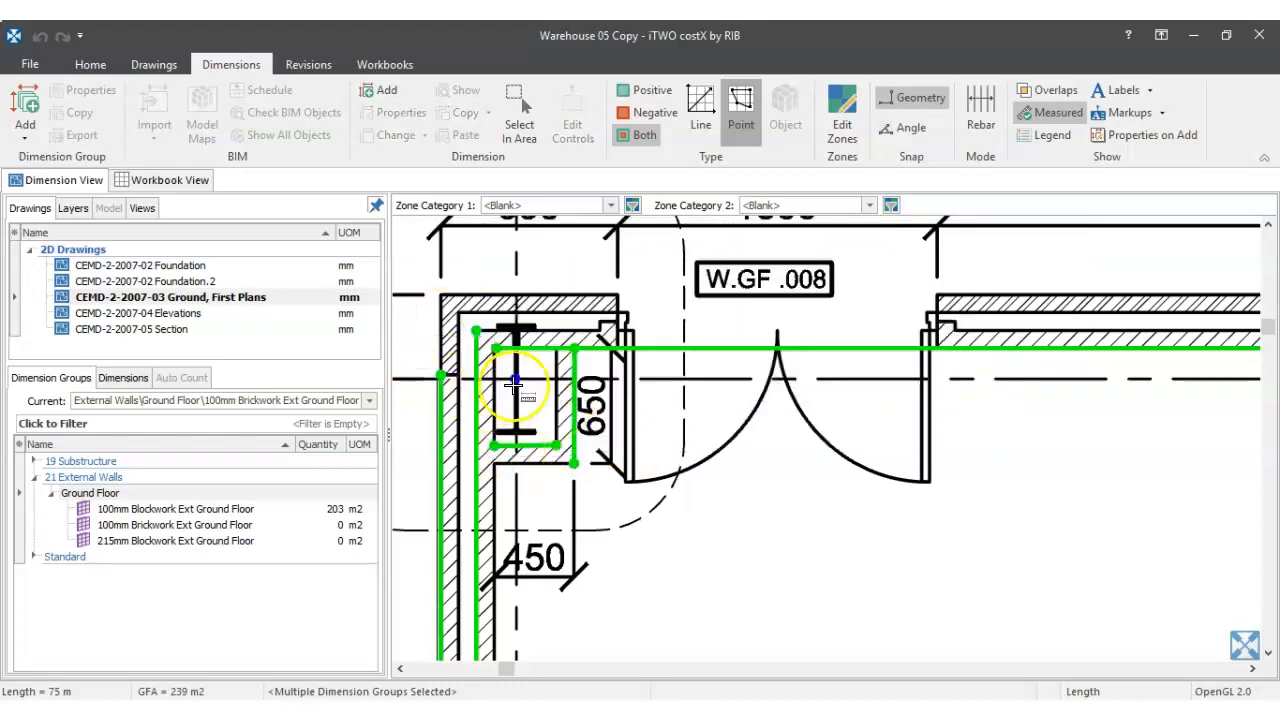
{"action": "scroll", "coordinate": [455, 370], "scroll_direction": "up", "scroll_amount": 4}
{"action": "left_click_drag", "start_coordinate": [509, 392], "coordinate": [698, 441]}
{"action": "left_click", "coordinate": [654, 456]}
{"action": "left_click_drag", "start_coordinate": [703, 286], "coordinate": [680, 420]}
{"action": "left_click", "coordinate": [641, 374]}
{"action": "right_click", "coordinate": [644, 375]}
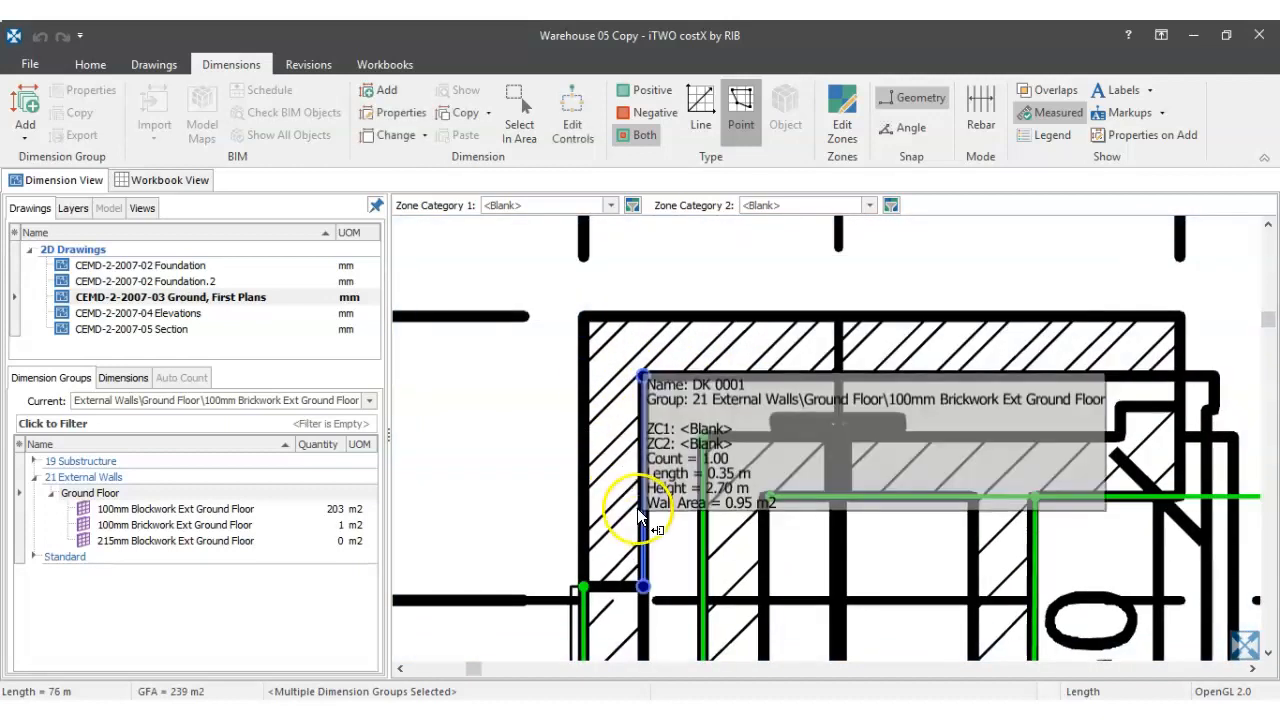
- Measure the outer brickwork face along grid A, from the A/1 corner to the outer corner beside Reception
{"action": "scroll", "coordinate": [581, 314], "scroll_direction": "down", "scroll_amount": 5}
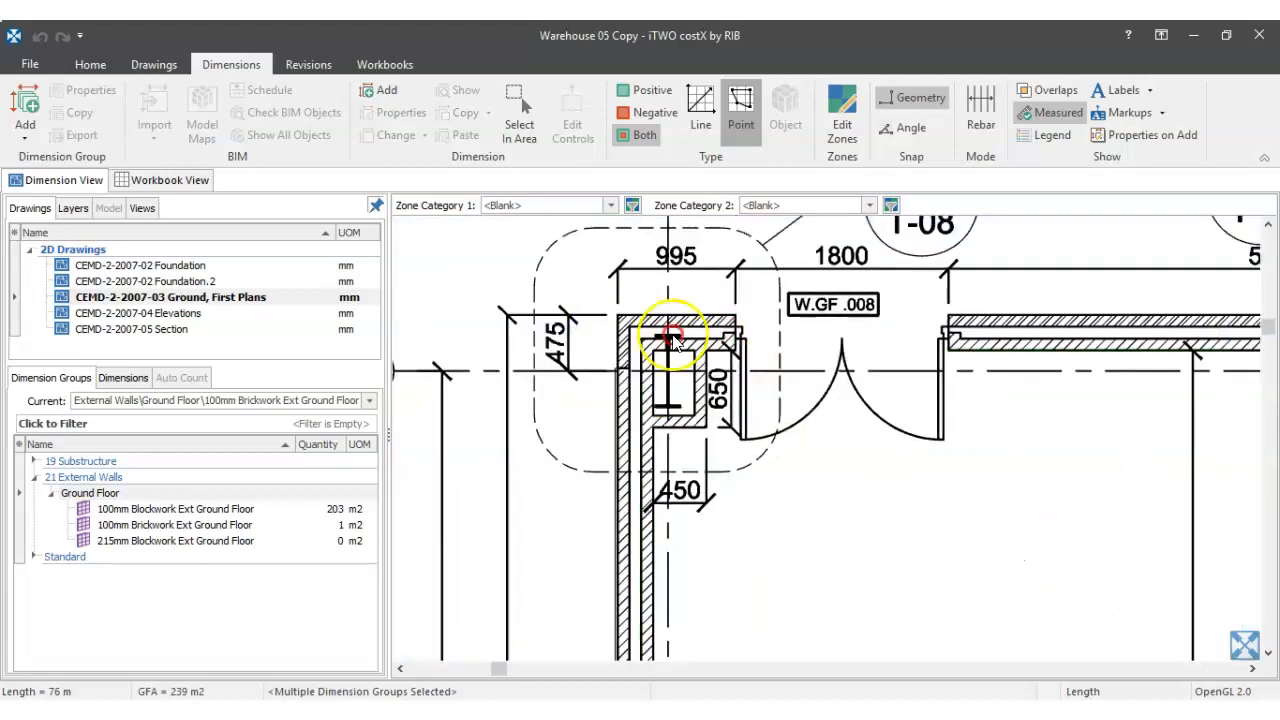
{"action": "left_click_drag", "start_coordinate": [902, 370], "coordinate": [791, 371]}
{"action": "scroll", "coordinate": [1051, 360], "scroll_direction": "down", "scroll_amount": 2}
{"action": "left_click_drag", "start_coordinate": [1091, 363], "coordinate": [786, 360]}
{"action": "scroll", "coordinate": [986, 350], "scroll_direction": "up", "scroll_amount": 3}
{"action": "scroll", "coordinate": [895, 345], "scroll_direction": "up", "scroll_amount": 3}
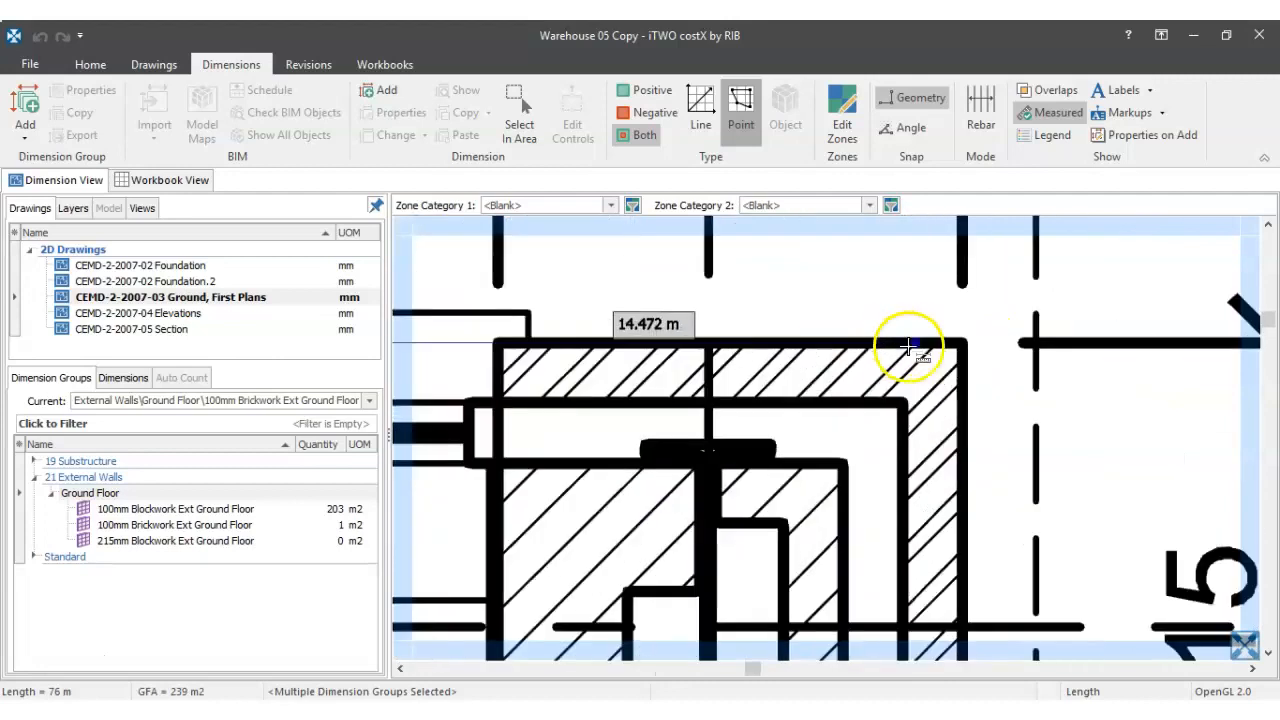
{"action": "left_click", "coordinate": [983, 420]}
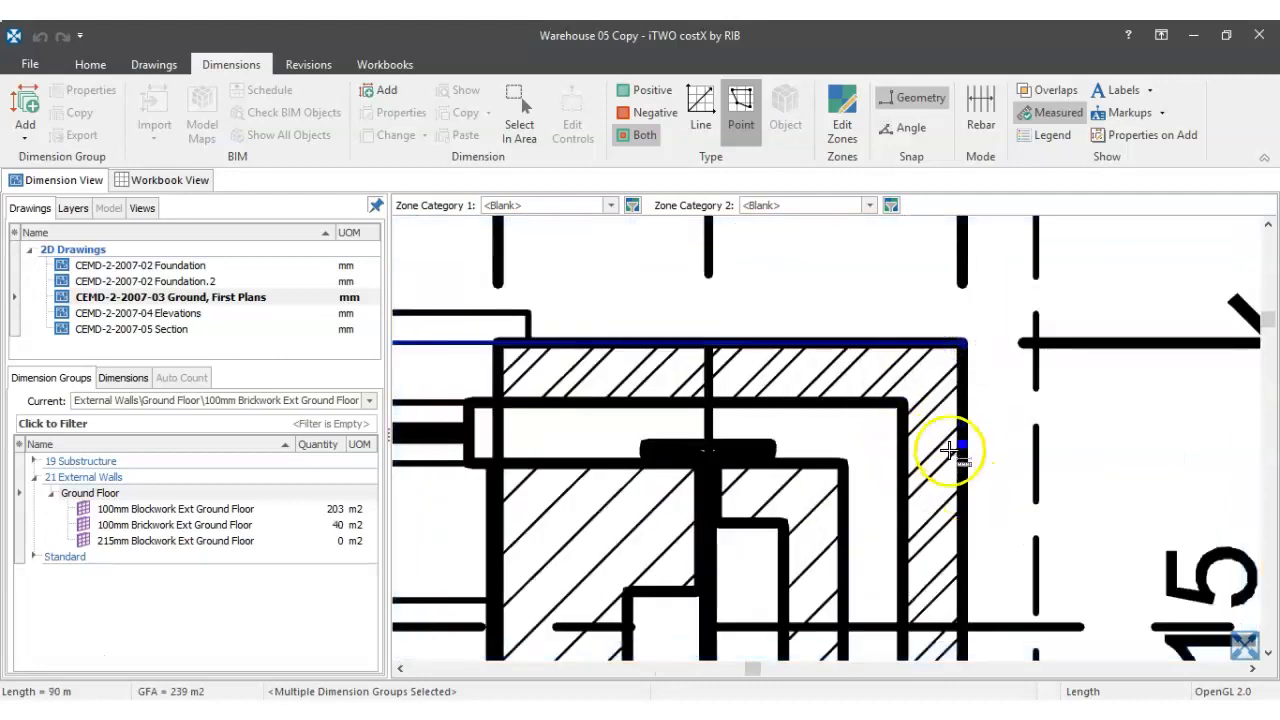
- Measure the east brickwork wall about 14.75 m along its cavity face, from the Reception corner to the inner corner near grid C
{"action": "scroll", "coordinate": [988, 493], "scroll_direction": "down", "scroll_amount": 4}
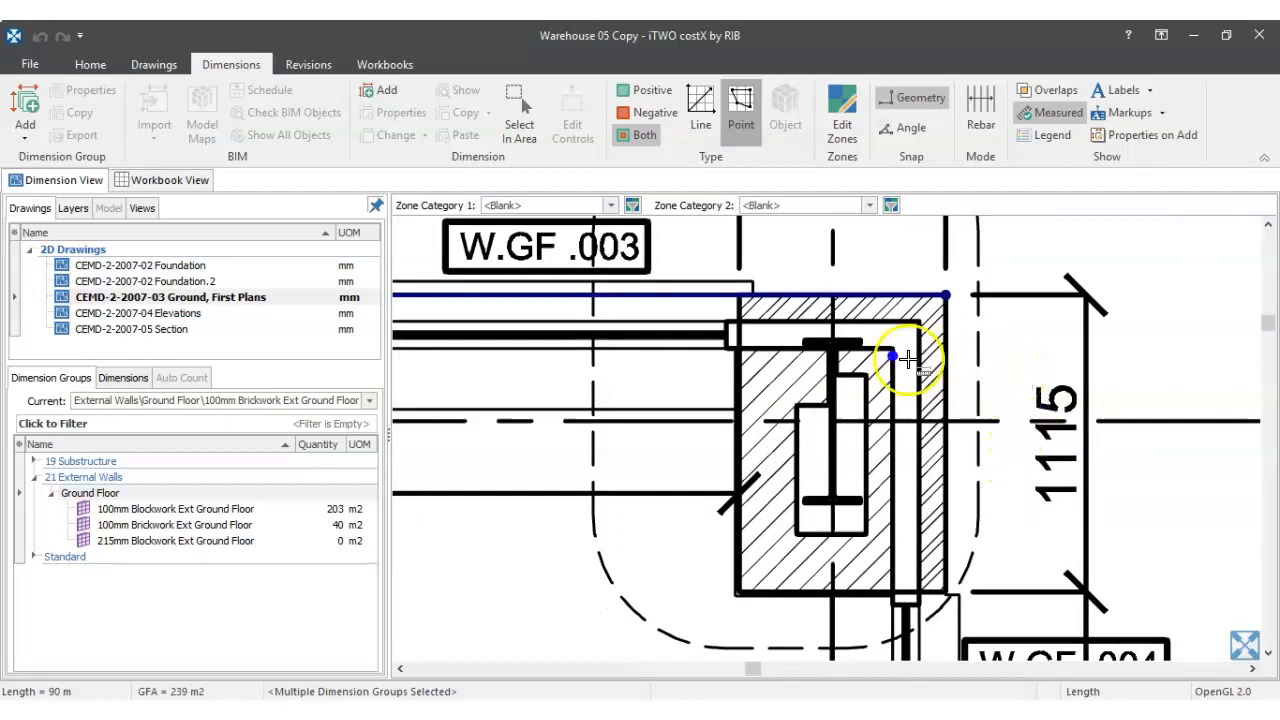
{"action": "scroll", "coordinate": [923, 335], "scroll_direction": "up", "scroll_amount": 3}
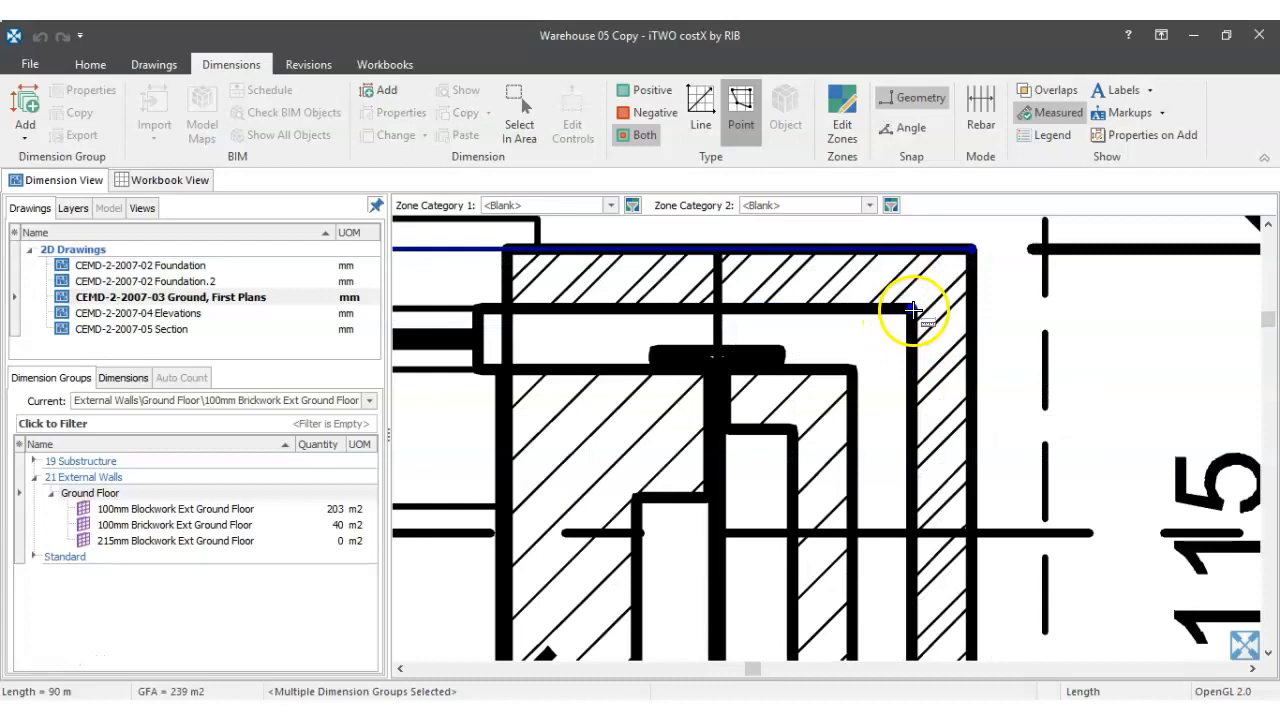
{"action": "scroll", "coordinate": [920, 340], "scroll_direction": "down", "scroll_amount": 5}
{"action": "left_click_drag", "start_coordinate": [931, 468], "coordinate": [908, 306]}
{"action": "left_click_drag", "start_coordinate": [907, 428], "coordinate": [881, 271]}
{"action": "left_click_drag", "start_coordinate": [883, 530], "coordinate": [863, 340]}
{"action": "left_click_drag", "start_coordinate": [859, 511], "coordinate": [848, 183]}
{"action": "scroll", "coordinate": [857, 409], "scroll_direction": "down", "scroll_amount": 1}
{"action": "left_click_drag", "start_coordinate": [857, 409], "coordinate": [857, 186]}
{"action": "scroll", "coordinate": [857, 480], "scroll_direction": "up", "scroll_amount": 4}
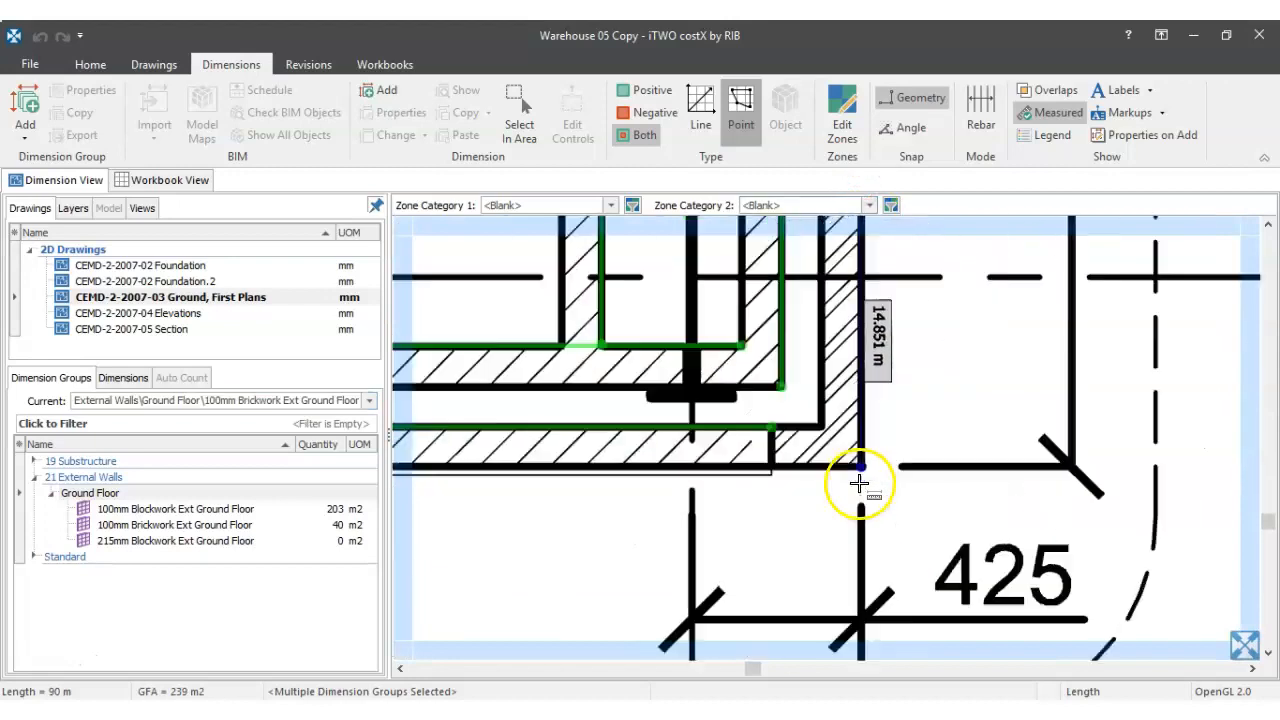
{"action": "left_click", "coordinate": [822, 426]}
{"action": "left_click", "coordinate": [862, 450]}
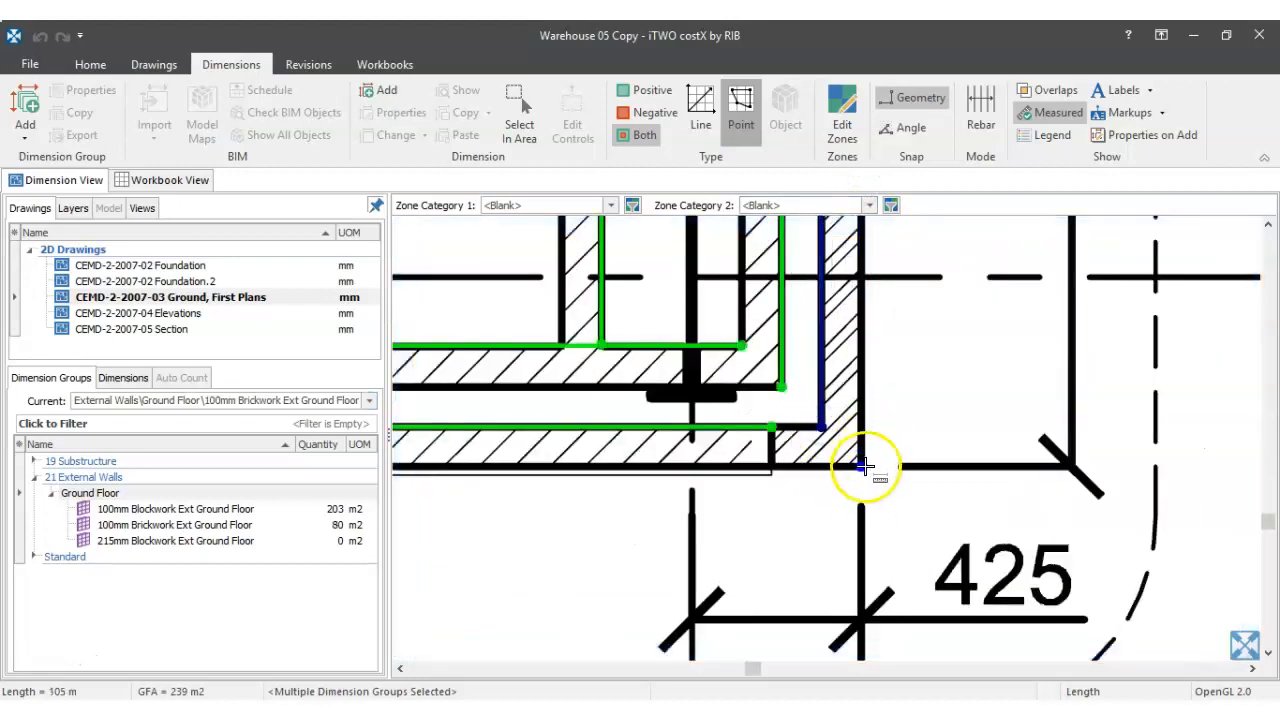
- Measure the short brickwork return at the building's lower right corner, from the outer corner to the blockwork junction
{"action": "left_click", "coordinate": [864, 467]}
{"action": "left_click", "coordinate": [774, 468]}
{"action": "right_click", "coordinate": [778, 467]}
- Make 215mm Blockwork Ext Ground Floor the current dimension group for measuring
{"action": "scroll", "coordinate": [926, 437], "scroll_direction": "down", "scroll_amount": 6}
{"action": "scroll", "coordinate": [928, 437], "scroll_direction": "up", "scroll_amount": 10}
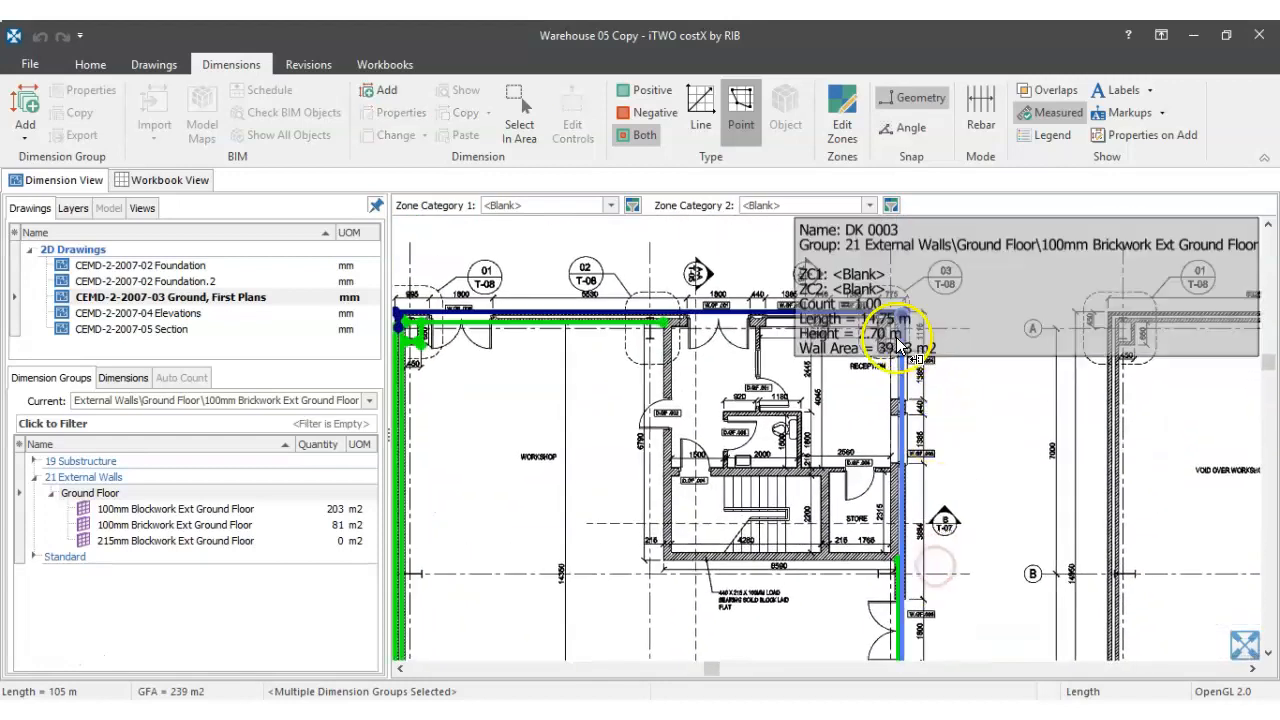
{"action": "scroll", "coordinate": [899, 346], "scroll_direction": "up", "scroll_amount": 5}
{"action": "scroll", "coordinate": [899, 306], "scroll_direction": "up", "scroll_amount": 5}
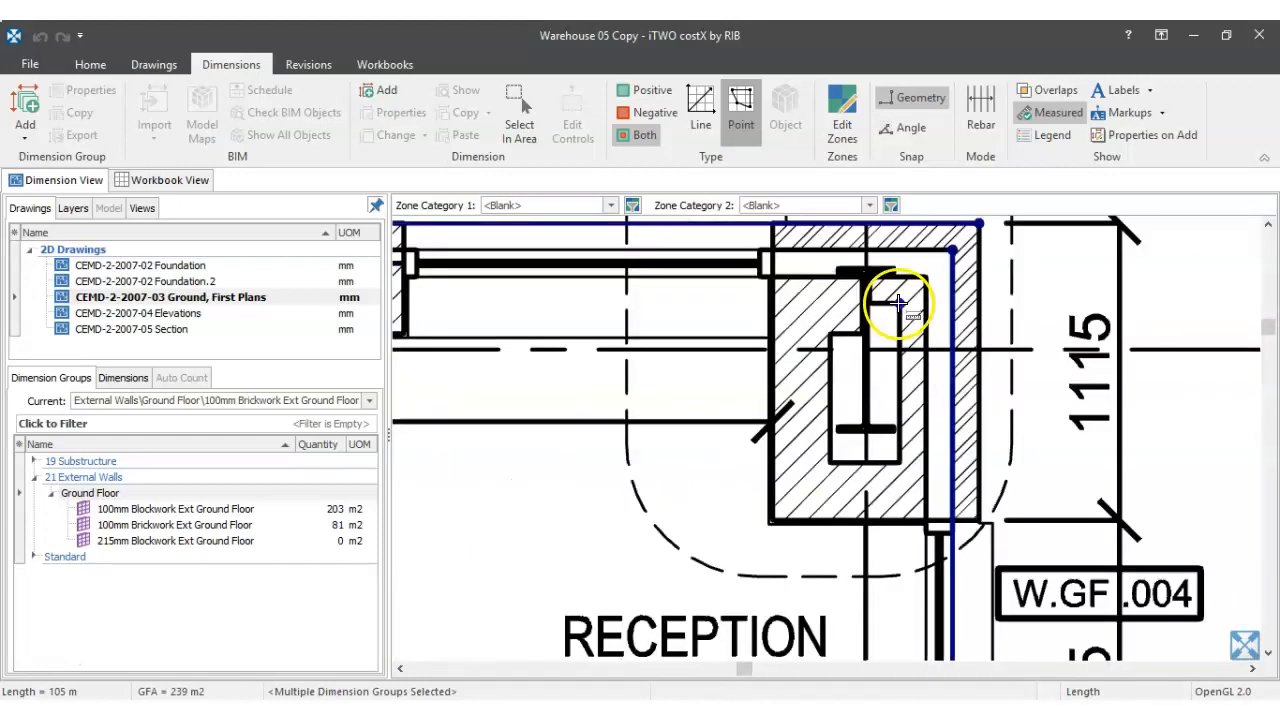
{"action": "scroll", "coordinate": [899, 306], "scroll_direction": "down", "scroll_amount": 5}
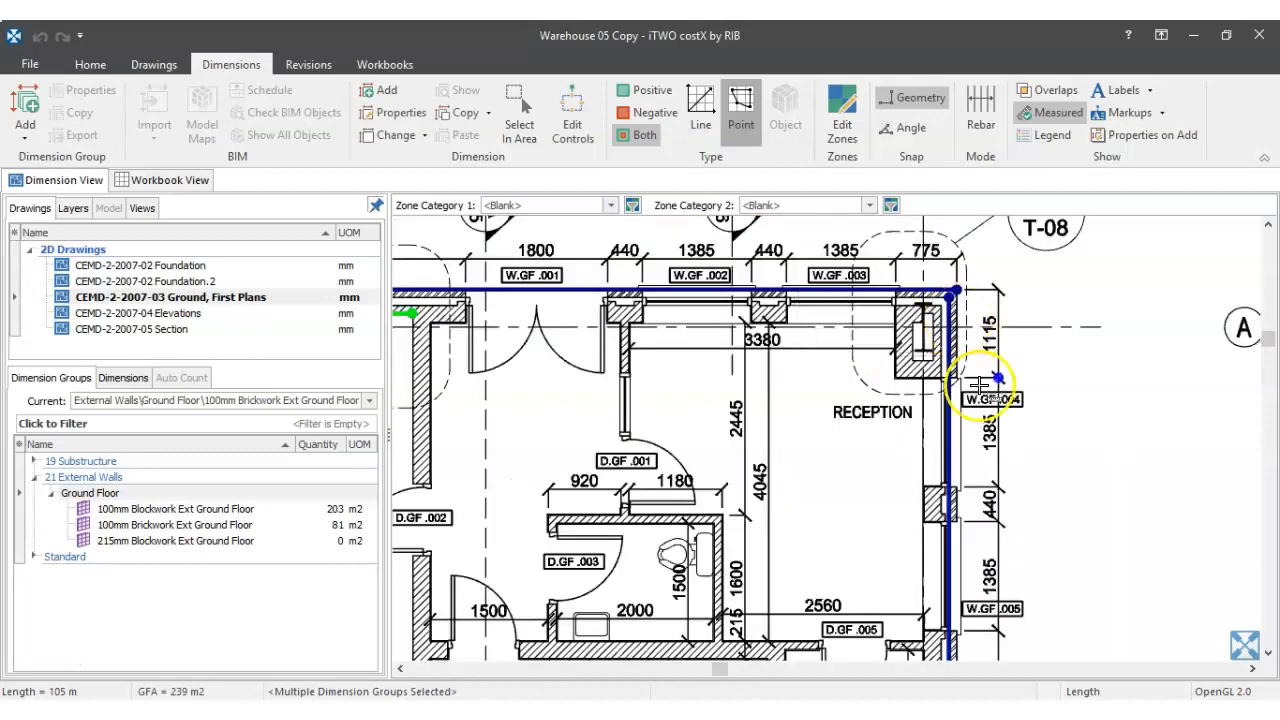
{"action": "scroll", "coordinate": [735, 383], "scroll_direction": "down", "scroll_amount": 6}
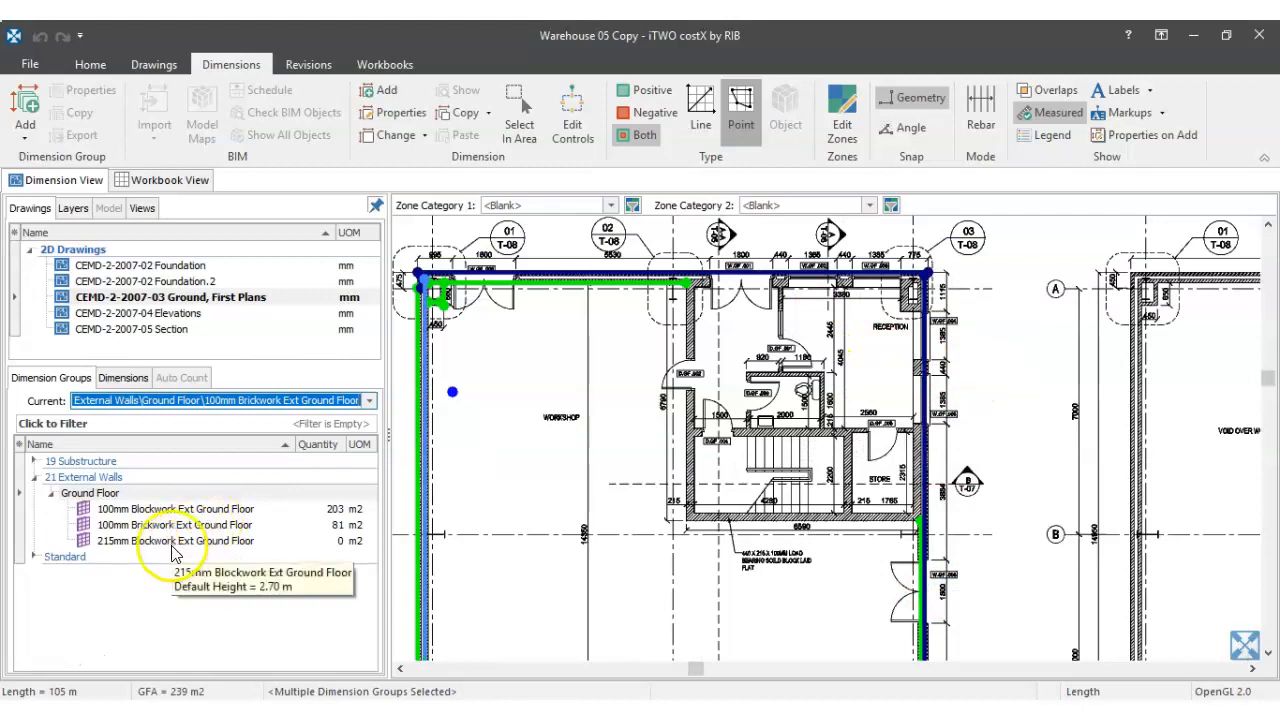
{"action": "left_click", "coordinate": [372, 402]}
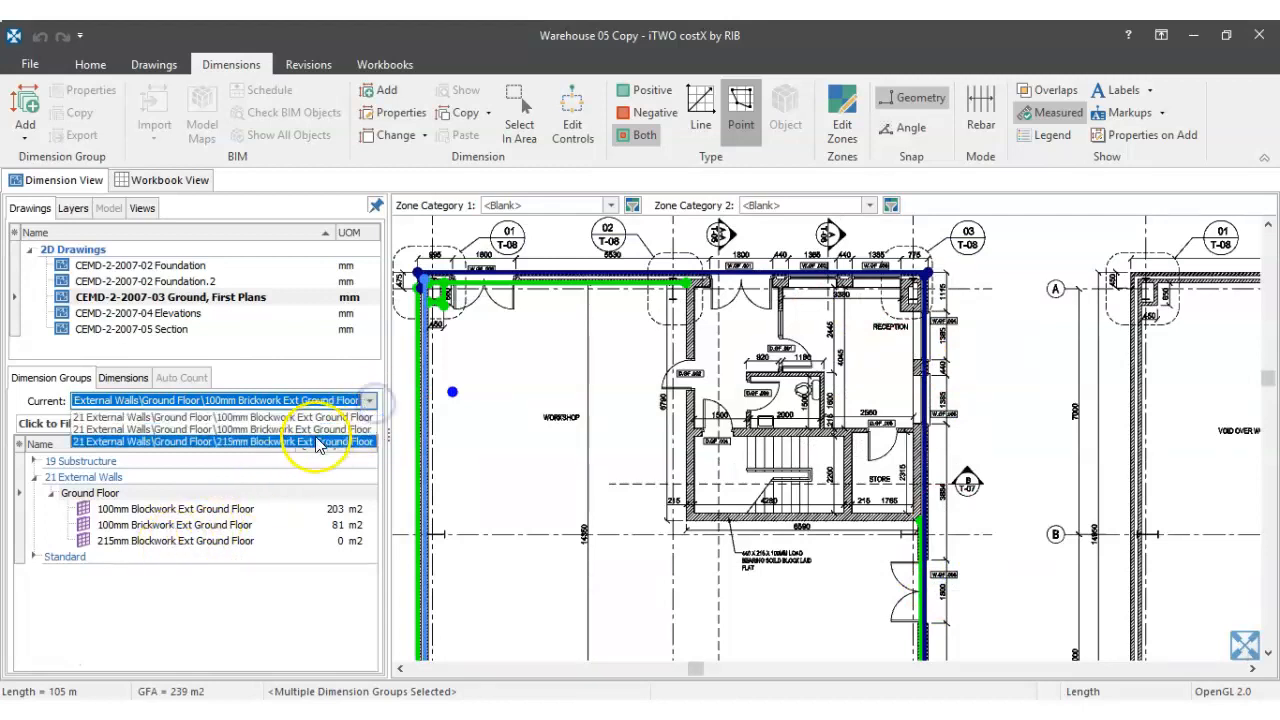
{"action": "left_click", "coordinate": [230, 442]}
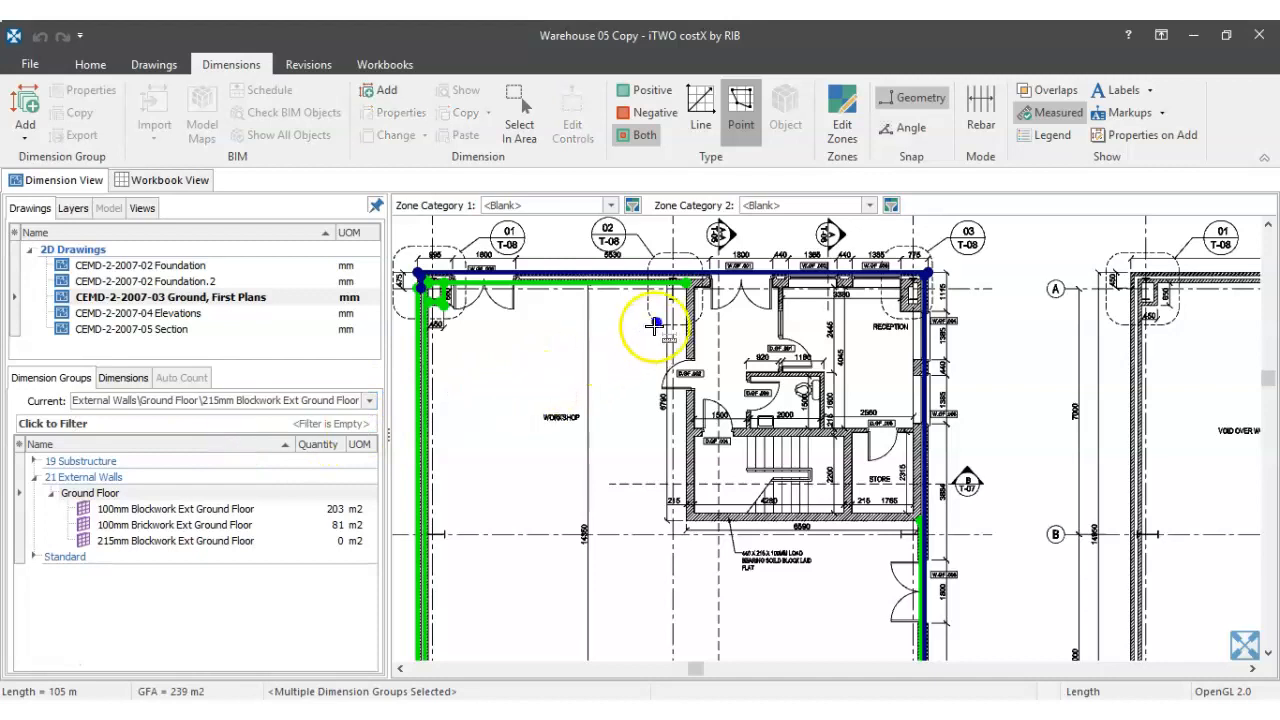
{"action": "left_click_drag", "start_coordinate": [676, 305], "coordinate": [626, 378]}
{"action": "left_click", "coordinate": [346, 403]}
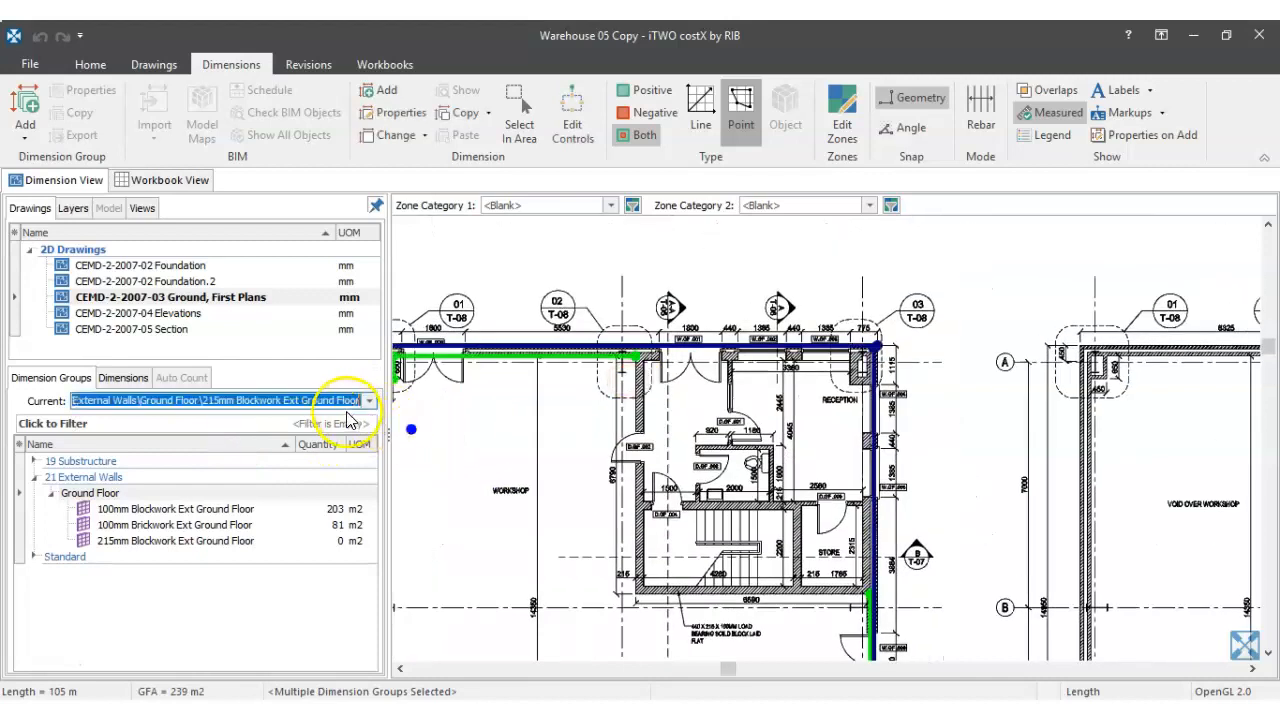
- Measure the 215mm blockwork wall about 6.46 m along its outer face on grid A, from the Workshop junction to the Reception corner column
{"action": "scroll", "coordinate": [636, 396], "scroll_direction": "up", "scroll_amount": 5}
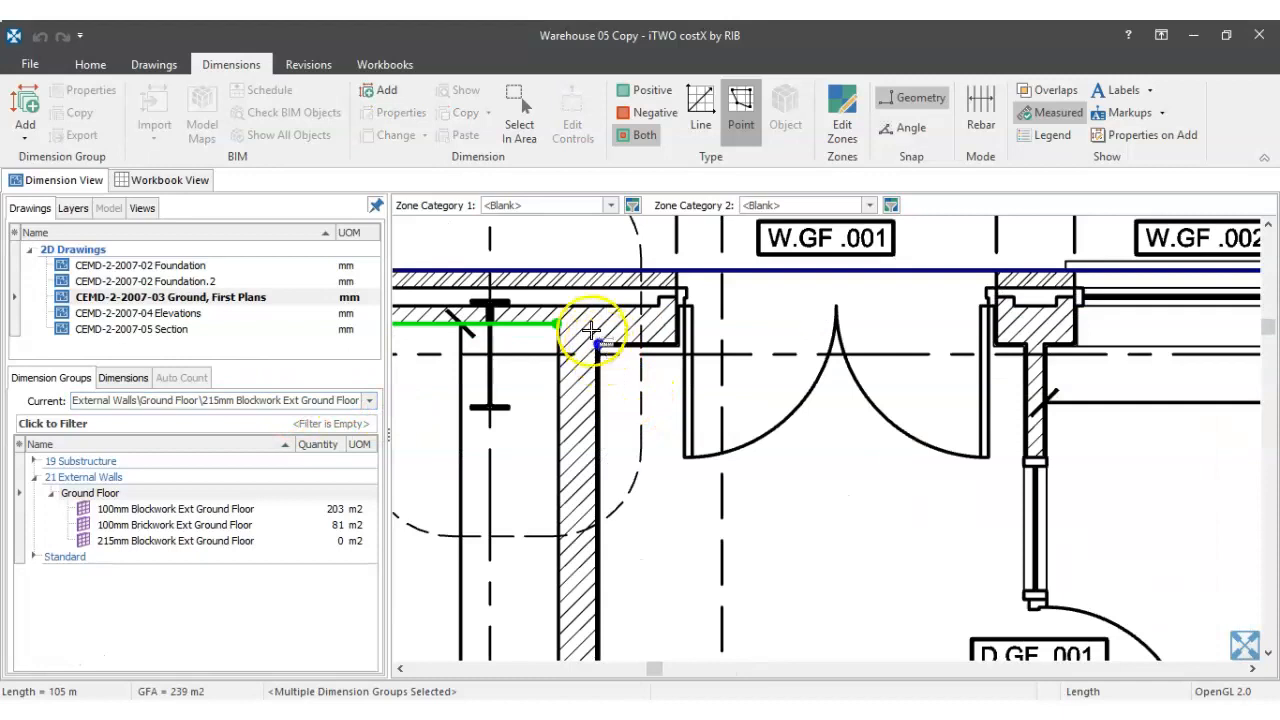
{"action": "scroll", "coordinate": [592, 330], "scroll_direction": "up", "scroll_amount": 3}
{"action": "left_click", "coordinate": [532, 293]}
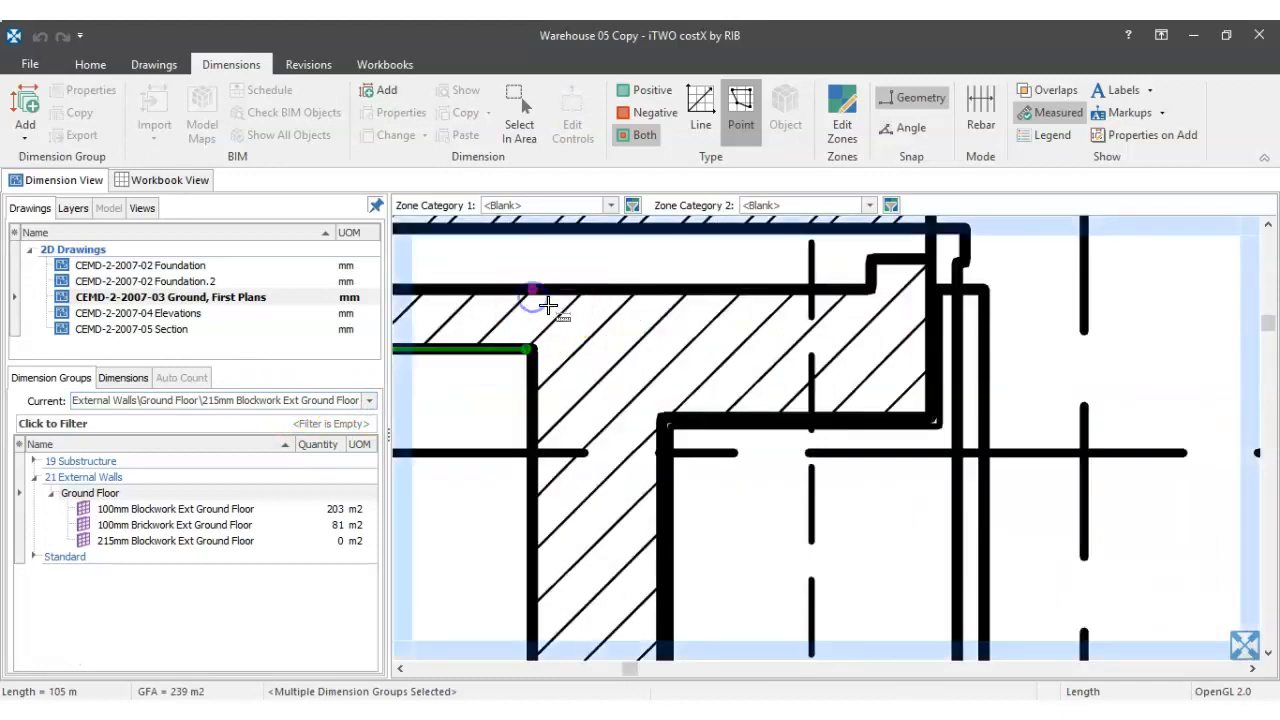
{"action": "scroll", "coordinate": [600, 300], "scroll_direction": "down", "scroll_amount": 3}
{"action": "left_click_drag", "start_coordinate": [714, 313], "coordinate": [589, 329]}
{"action": "left_click_drag", "start_coordinate": [990, 358], "coordinate": [711, 391]}
{"action": "scroll", "coordinate": [994, 350], "scroll_direction": "up", "scroll_amount": 2}
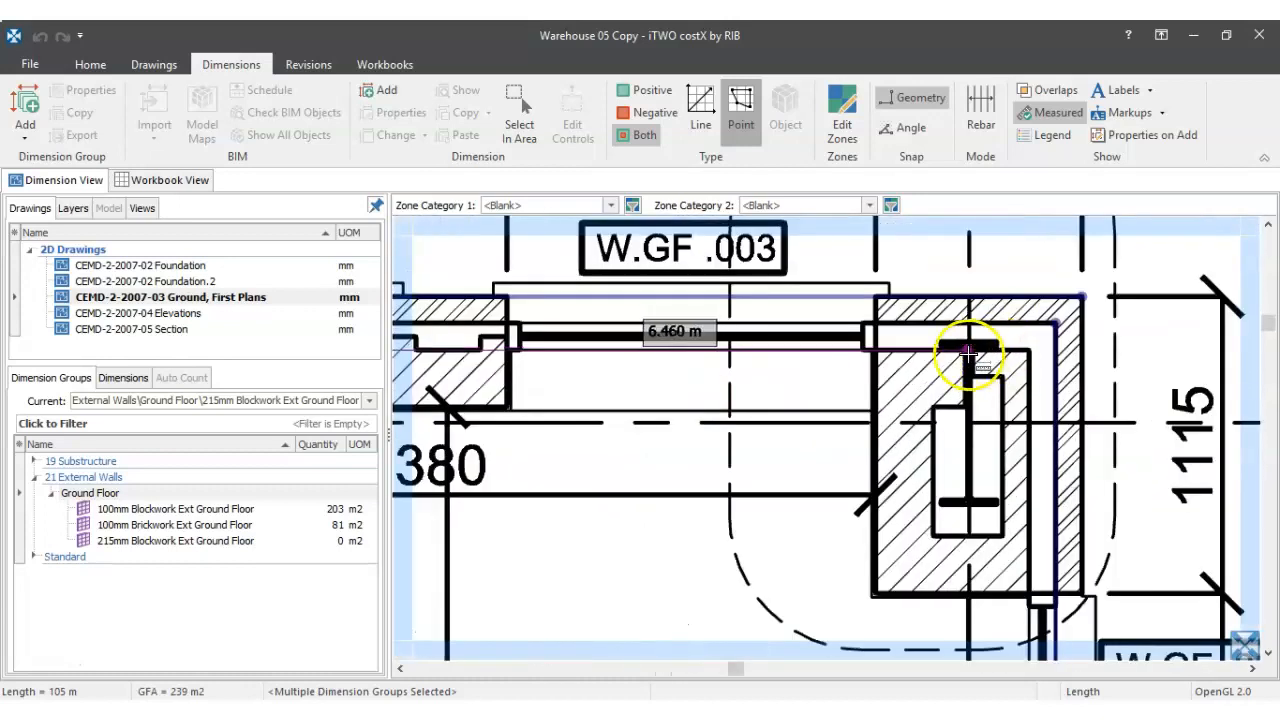
{"action": "left_click", "coordinate": [968, 355]}
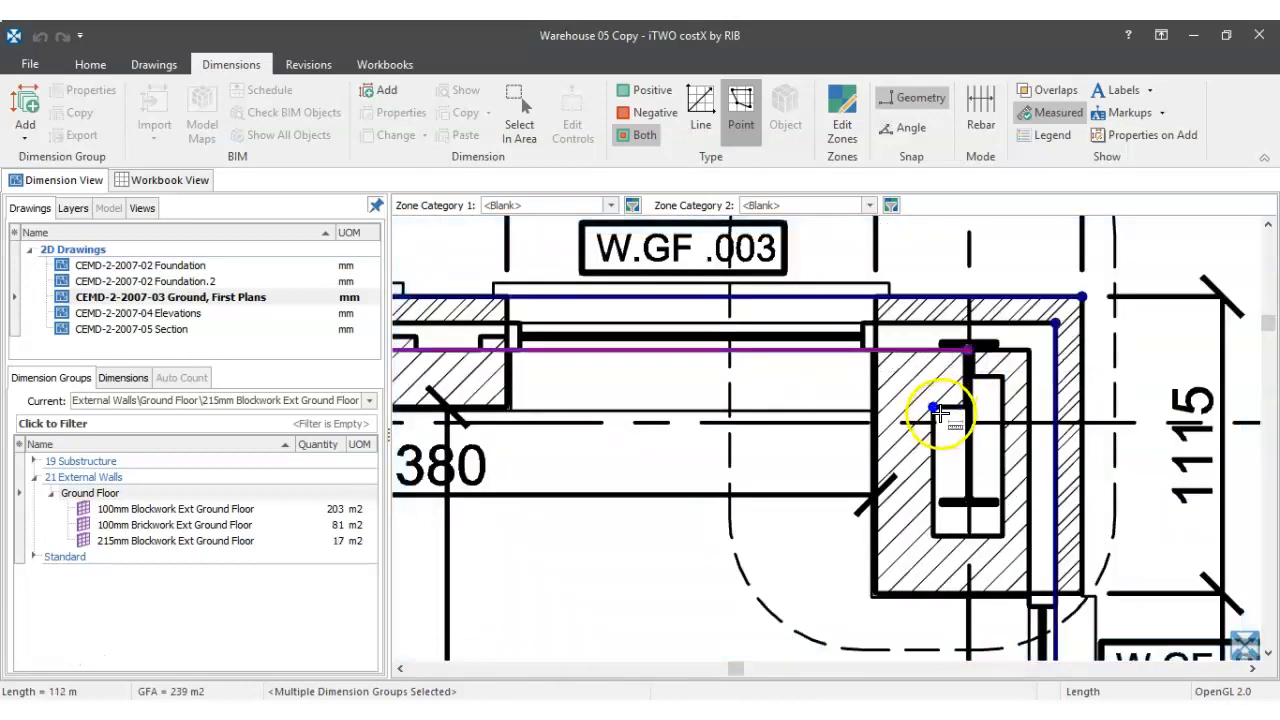
- Measure the Reception corner pier's 215mm blockwork: about 0.49 m along the column recess and about 0.59 m along the pier's end face
{"action": "left_click", "coordinate": [938, 411]}
{"action": "double_click", "coordinate": [927, 540]}
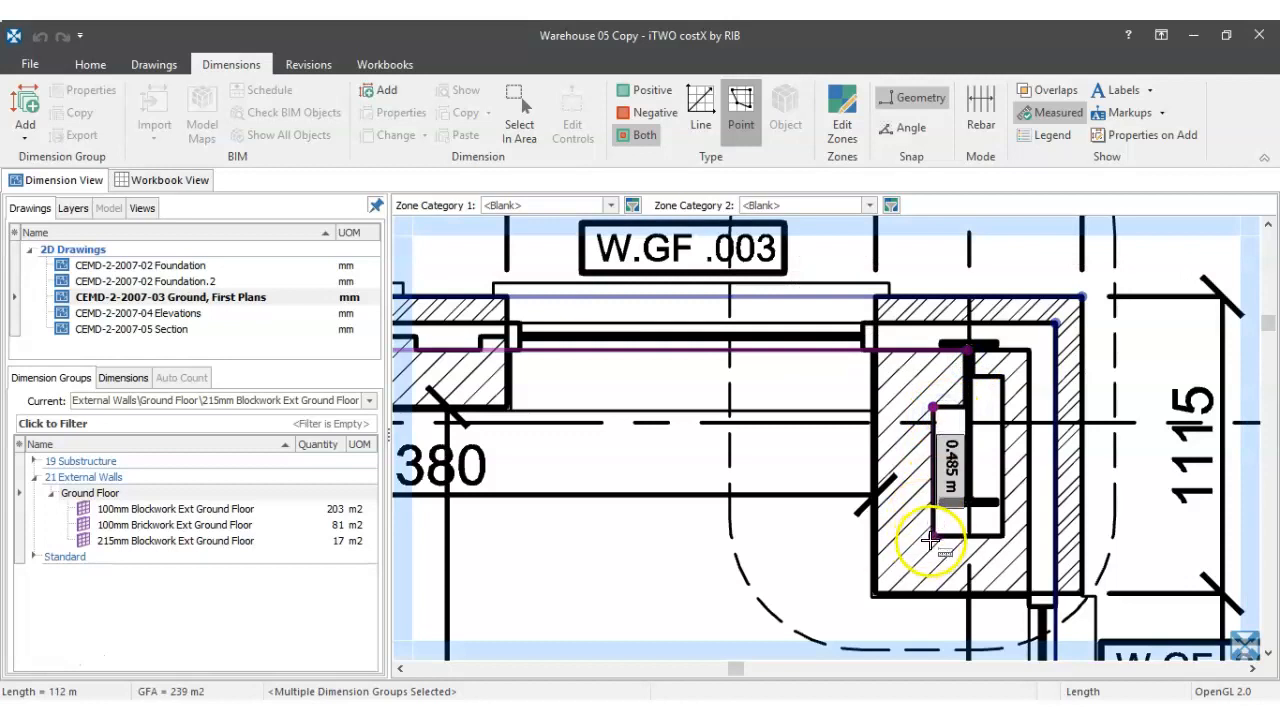
{"action": "left_click", "coordinate": [871, 598]}
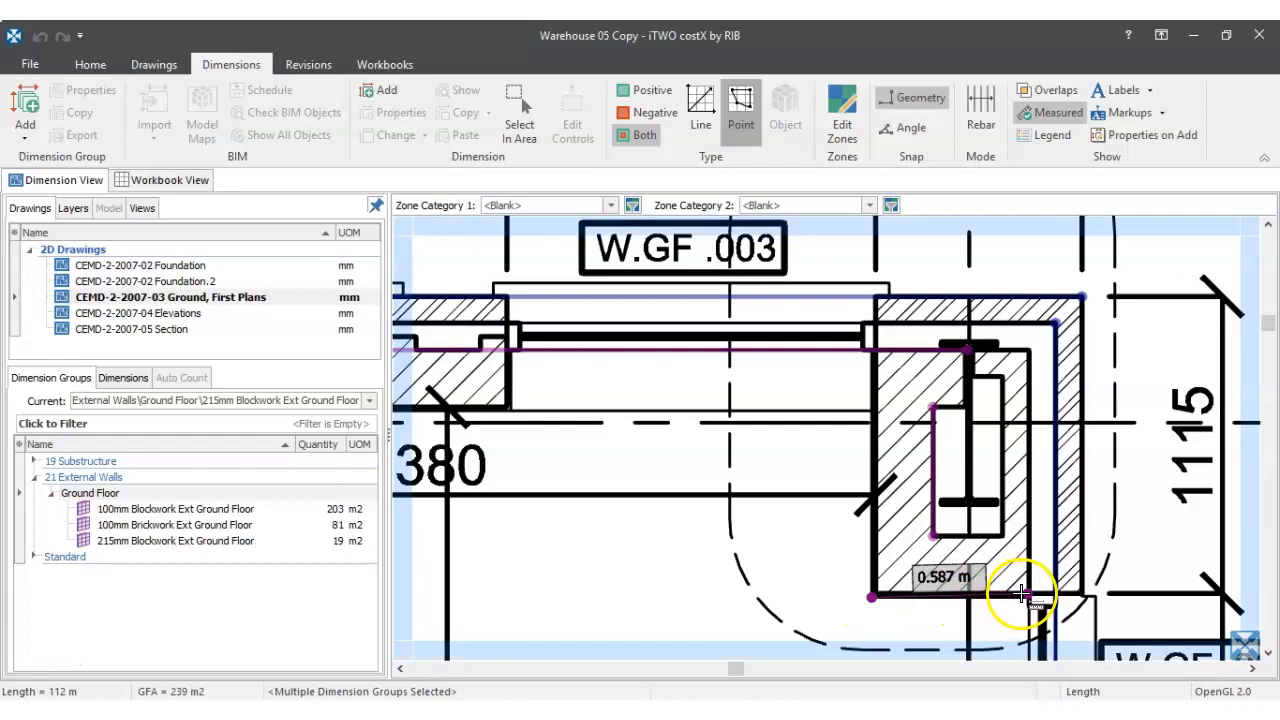
{"action": "left_click", "coordinate": [1021, 594]}
- Measure the east 215mm blockwork wall about 5.97 m, from the junction below Store up to the Reception corner pier
{"action": "scroll", "coordinate": [1022, 590], "scroll_direction": "down", "scroll_amount": 10}
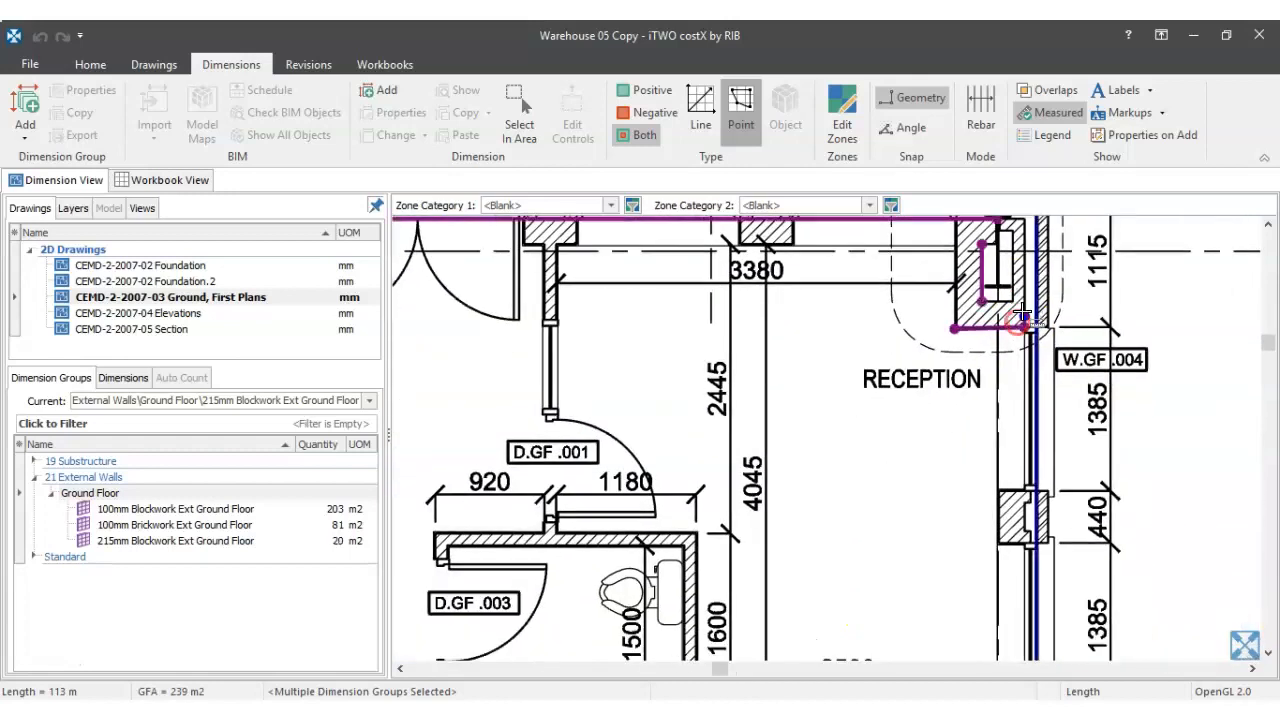
{"action": "left_click_drag", "start_coordinate": [1017, 539], "coordinate": [990, 398]}
{"action": "scroll", "coordinate": [994, 507], "scroll_direction": "up", "scroll_amount": 5}
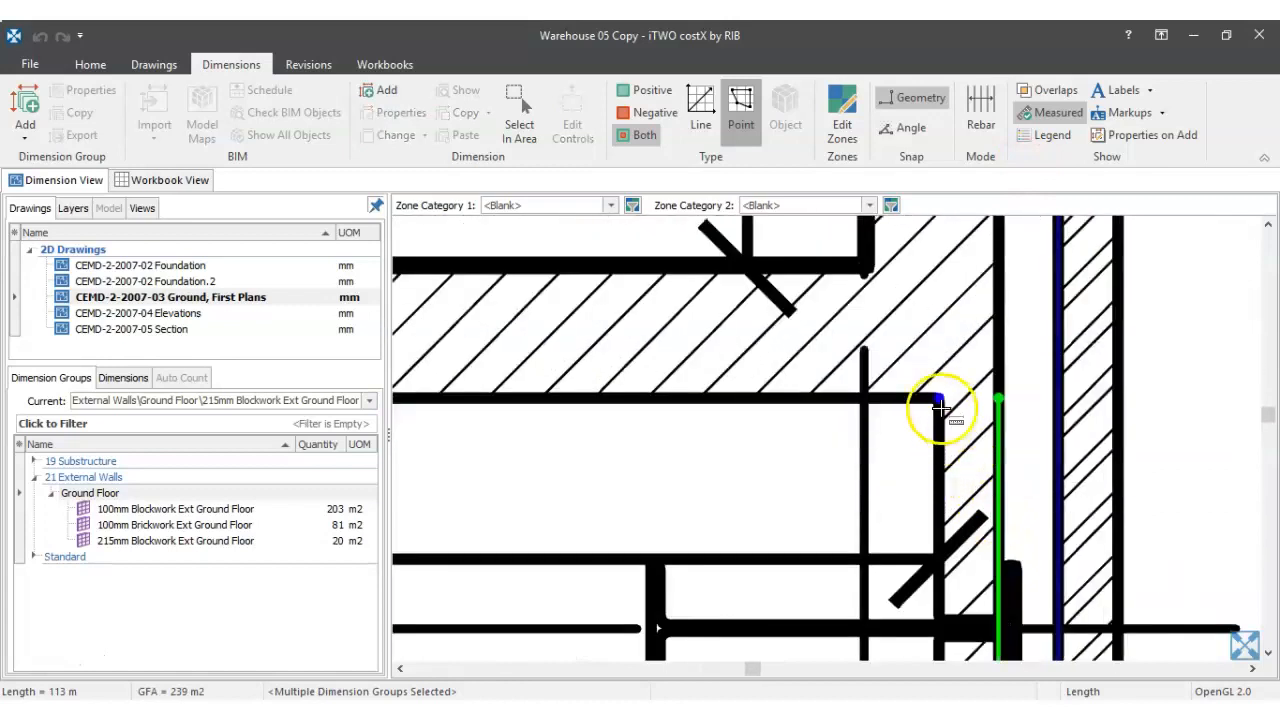
{"action": "scroll", "coordinate": [990, 392], "scroll_direction": "up", "scroll_amount": 4}
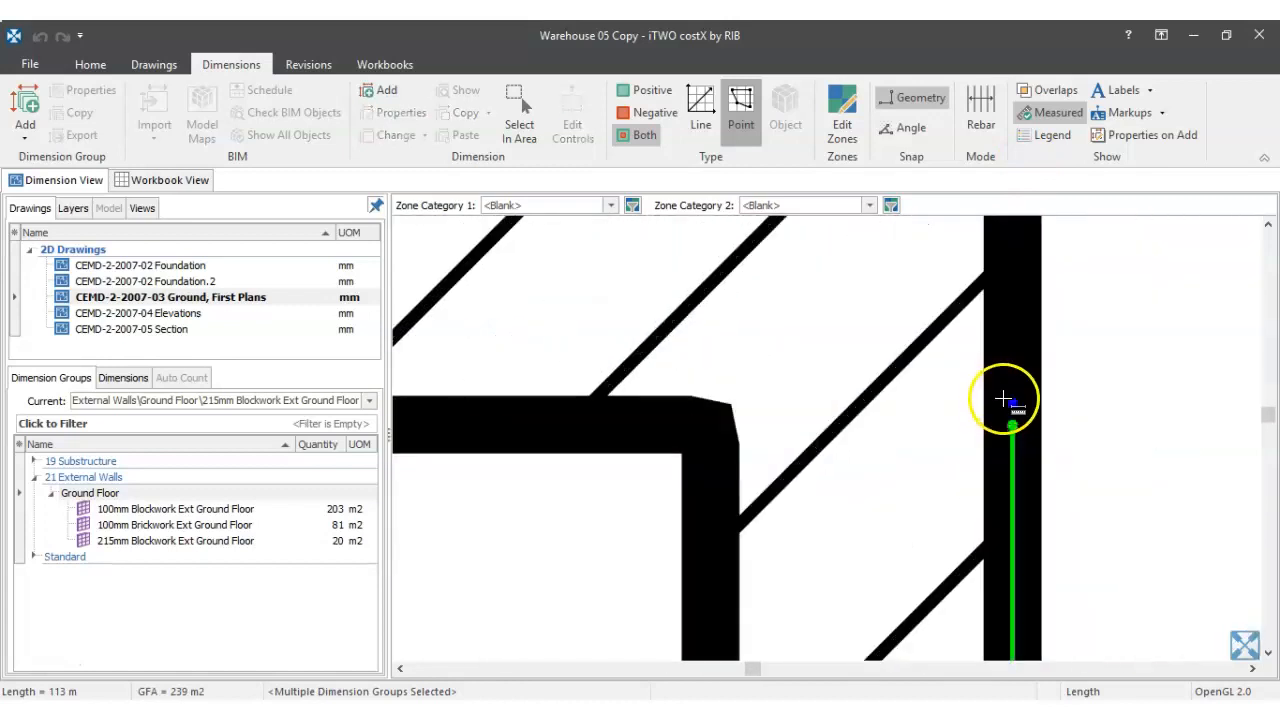
{"action": "scroll", "coordinate": [1043, 419], "scroll_direction": "up", "scroll_amount": 3}
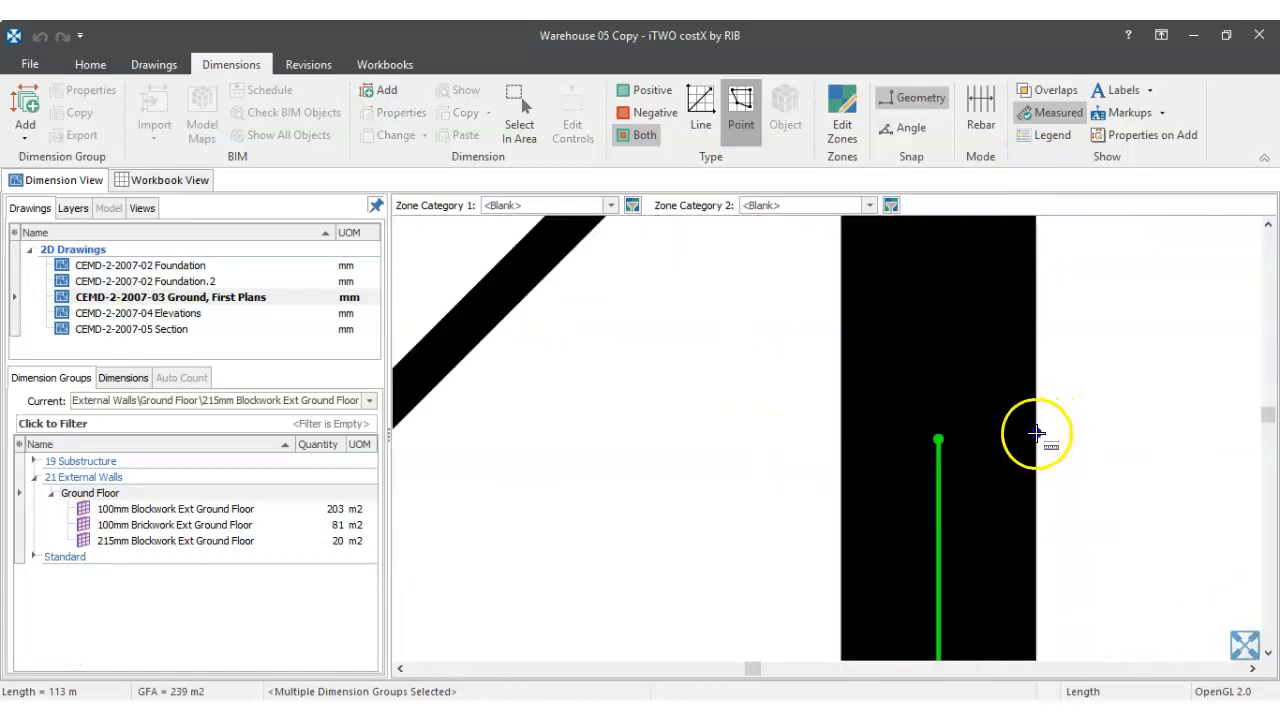
{"action": "left_click", "coordinate": [1037, 433]}
{"action": "scroll", "coordinate": [1037, 422], "scroll_direction": "down", "scroll_amount": 2}
{"action": "scroll", "coordinate": [1037, 433], "scroll_direction": "down", "scroll_amount": 5}
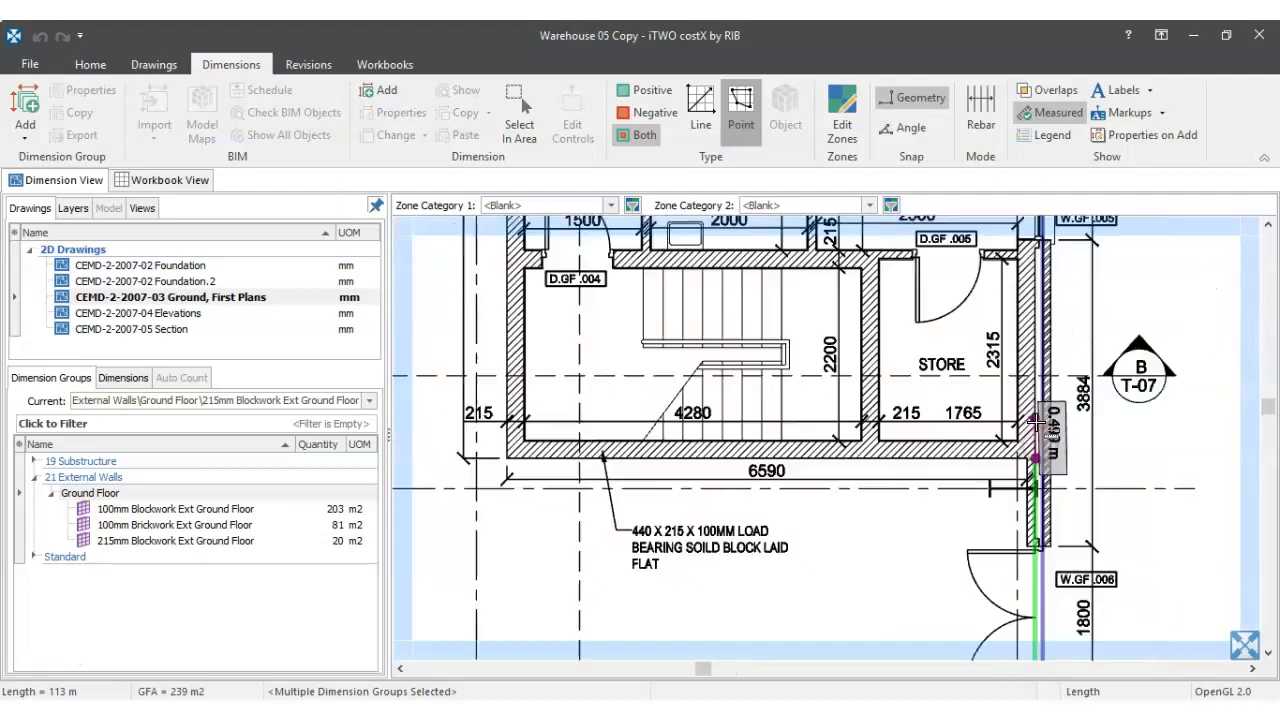
{"action": "left_click_drag", "start_coordinate": [1006, 513], "coordinate": [1000, 547]}
{"action": "left_click_drag", "start_coordinate": [1005, 381], "coordinate": [997, 560]}
{"action": "scroll", "coordinate": [993, 372], "scroll_direction": "up", "scroll_amount": 3}
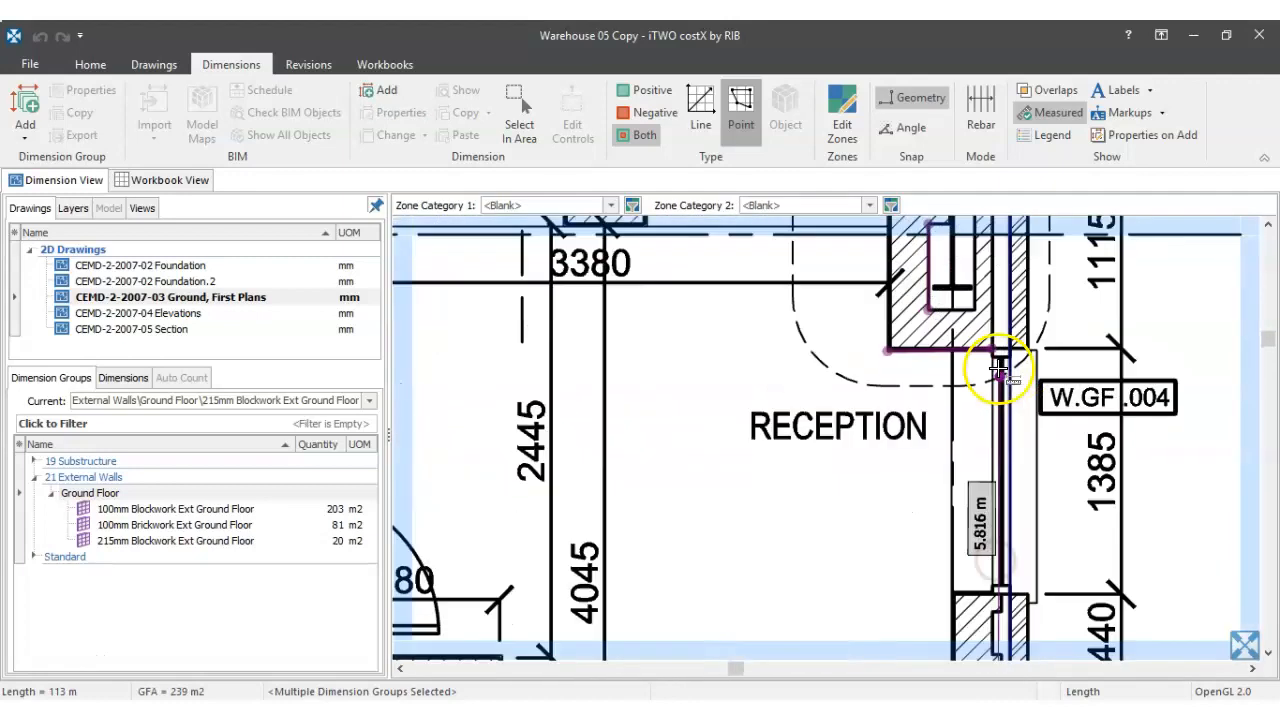
{"action": "left_click", "coordinate": [989, 350]}
- Examine the measured Reception corner pier and adjoining east wall for blockwork that still needs measuring
{"action": "scroll", "coordinate": [947, 470], "scroll_direction": "down", "scroll_amount": 4}
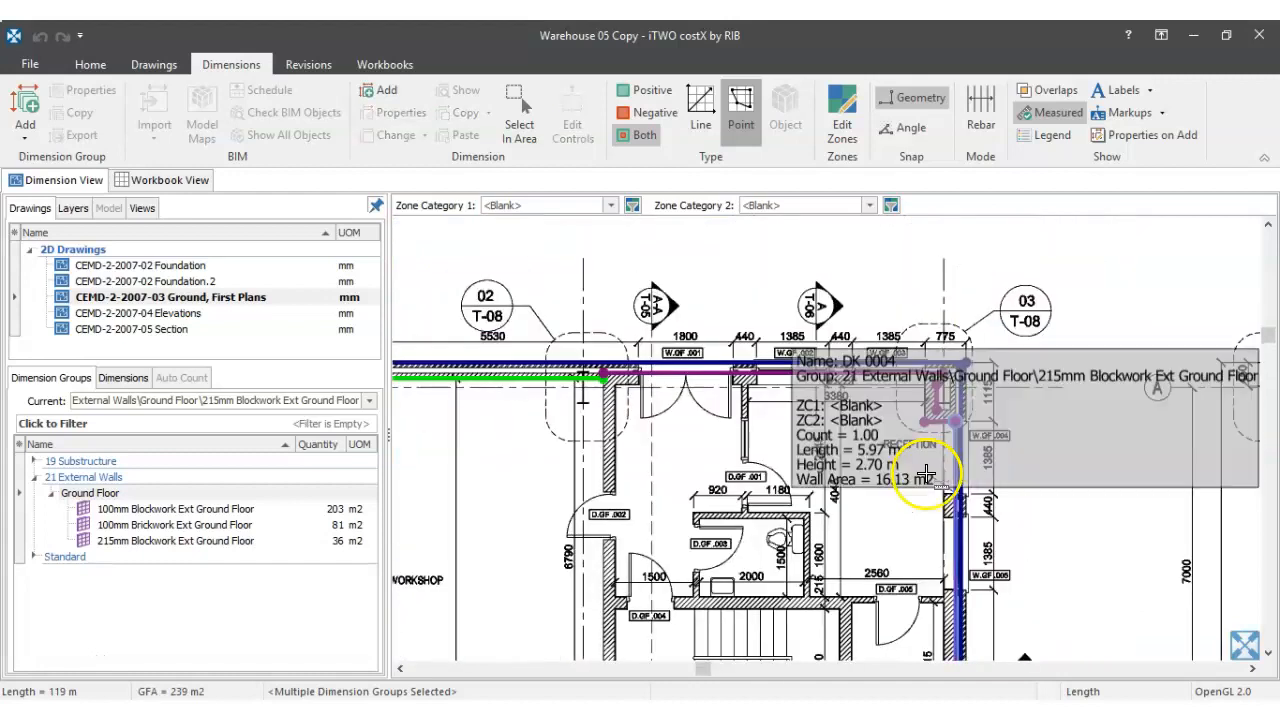
{"action": "scroll", "coordinate": [971, 542], "scroll_direction": "up", "scroll_amount": 3}
{"action": "scroll", "coordinate": [971, 542], "scroll_direction": "down", "scroll_amount": 4}
{"action": "left_click_drag", "start_coordinate": [931, 542], "coordinate": [971, 355]}
{"action": "scroll", "coordinate": [972, 370], "scroll_direction": "down", "scroll_amount": 2}
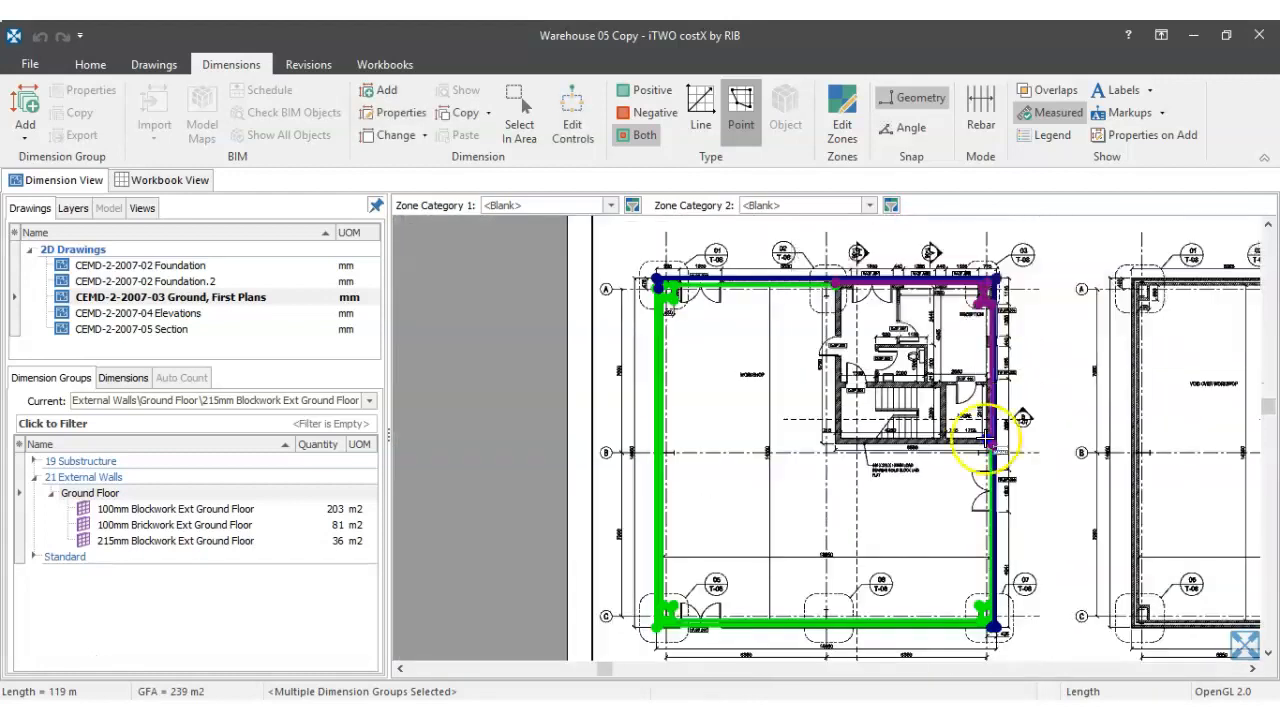
{"action": "scroll", "coordinate": [988, 371], "scroll_direction": "up", "scroll_amount": 2}
{"action": "scroll", "coordinate": [988, 370], "scroll_direction": "up", "scroll_amount": 2}
{"action": "scroll", "coordinate": [996, 291], "scroll_direction": "up", "scroll_amount": 2}
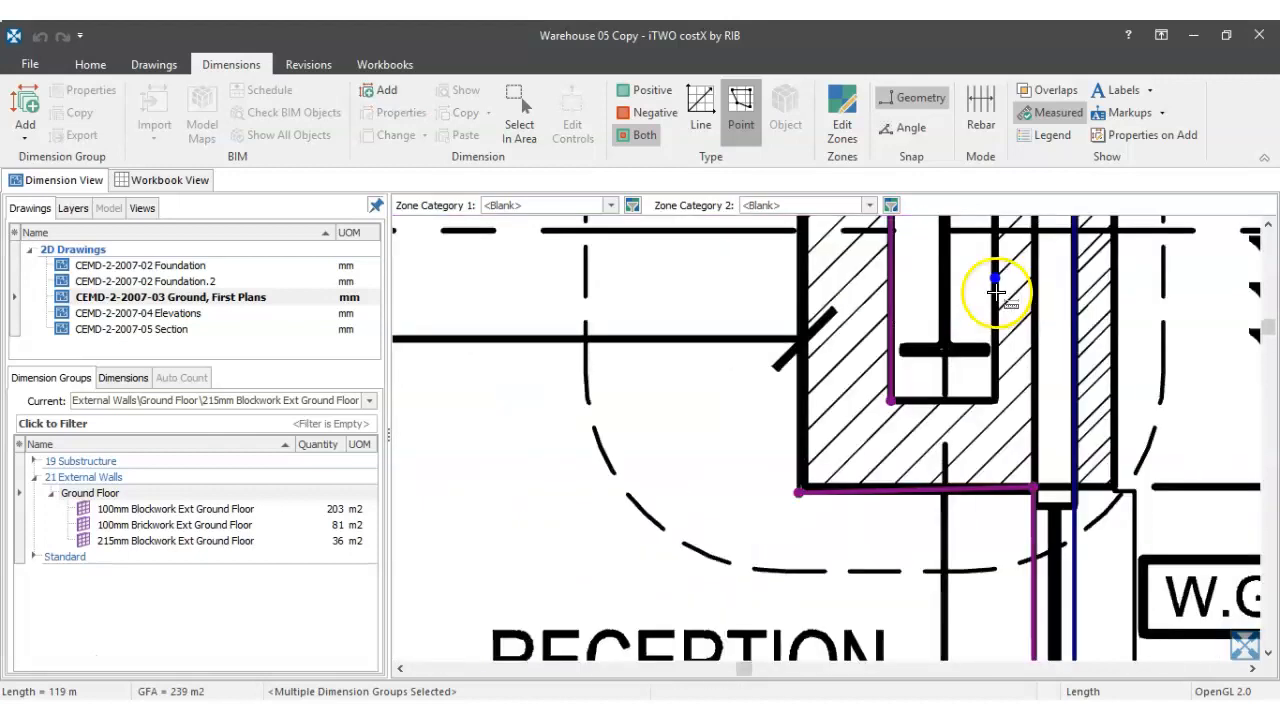
{"action": "left_click_drag", "start_coordinate": [998, 264], "coordinate": [975, 407]}
{"action": "scroll", "coordinate": [990, 298], "scroll_direction": "down", "scroll_amount": 3}
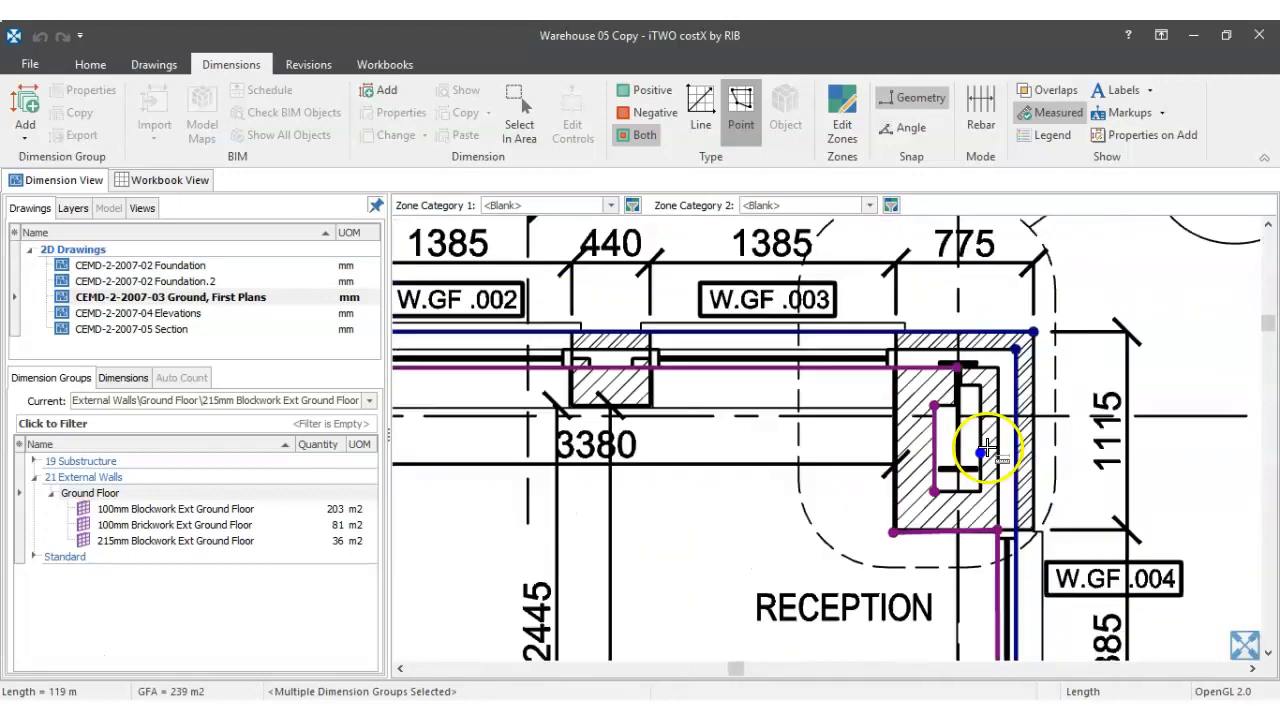
{"action": "scroll", "coordinate": [900, 398], "scroll_direction": "up", "scroll_amount": 2}
{"action": "scroll", "coordinate": [900, 398], "scroll_direction": "down", "scroll_amount": 2}
- Check the measured walls along grid C and around the Workshop on the ground-floor plan for missed lengths
{"action": "left_click_drag", "start_coordinate": [601, 366], "coordinate": [850, 287]}
{"action": "left_click_drag", "start_coordinate": [654, 425], "coordinate": [659, 251]}
{"action": "scroll", "coordinate": [677, 374], "scroll_direction": "down", "scroll_amount": 2}
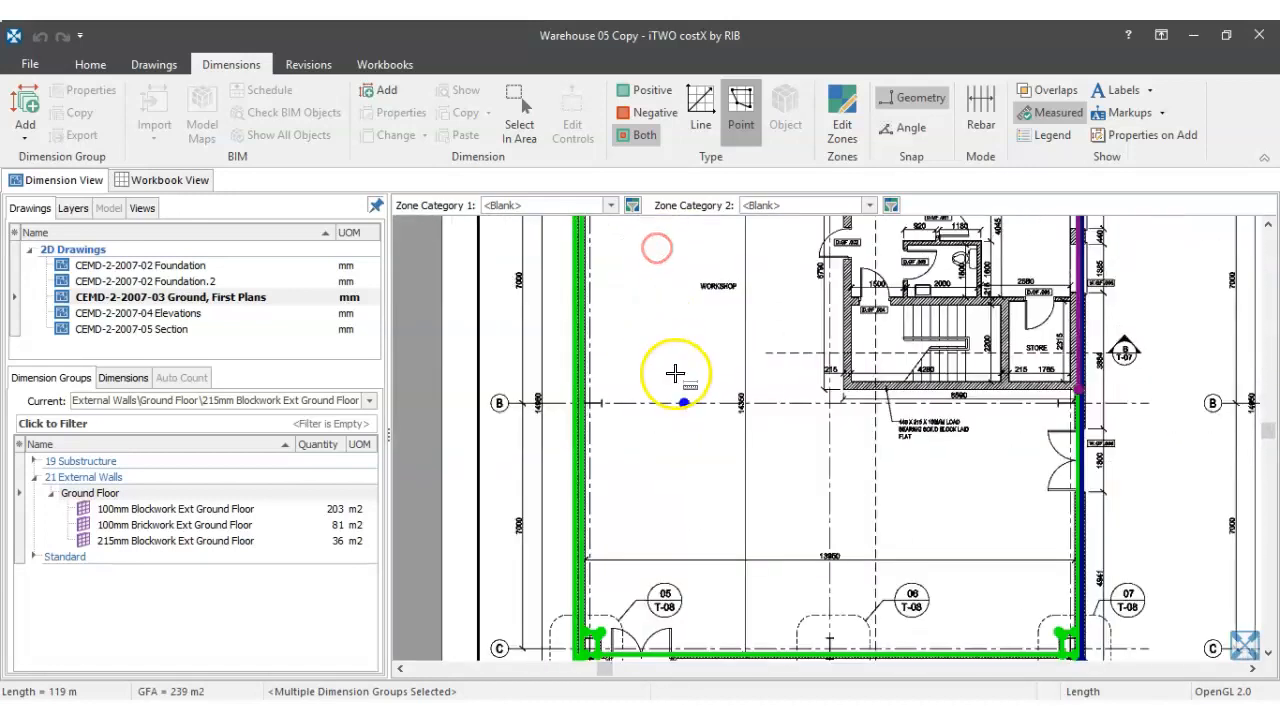
{"action": "left_click_drag", "start_coordinate": [677, 620], "coordinate": [677, 523]}
{"action": "scroll", "coordinate": [652, 560], "scroll_direction": "up", "scroll_amount": 3}
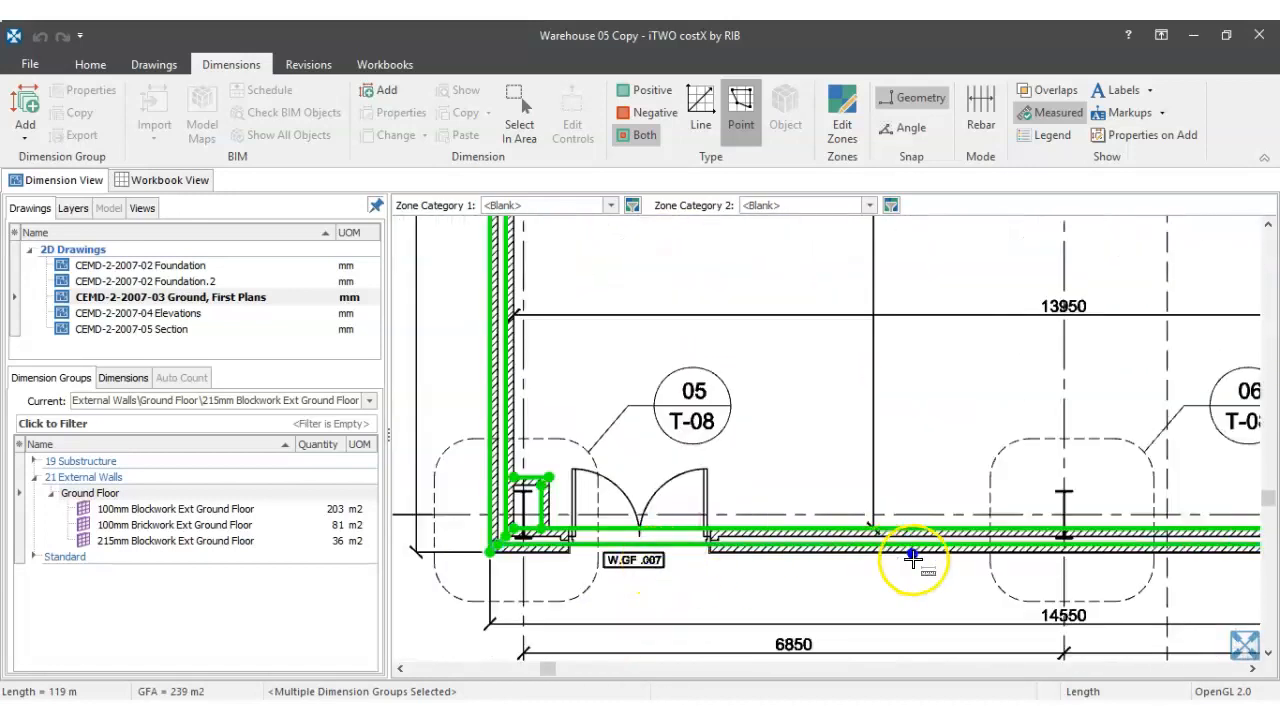
{"action": "left_click_drag", "start_coordinate": [900, 558], "coordinate": [531, 560]}
{"action": "left_click_drag", "start_coordinate": [892, 502], "coordinate": [941, 566]}
{"action": "scroll", "coordinate": [950, 470], "scroll_direction": "down", "scroll_amount": 3}
{"action": "scroll", "coordinate": [923, 543], "scroll_direction": "up", "scroll_amount": 3}
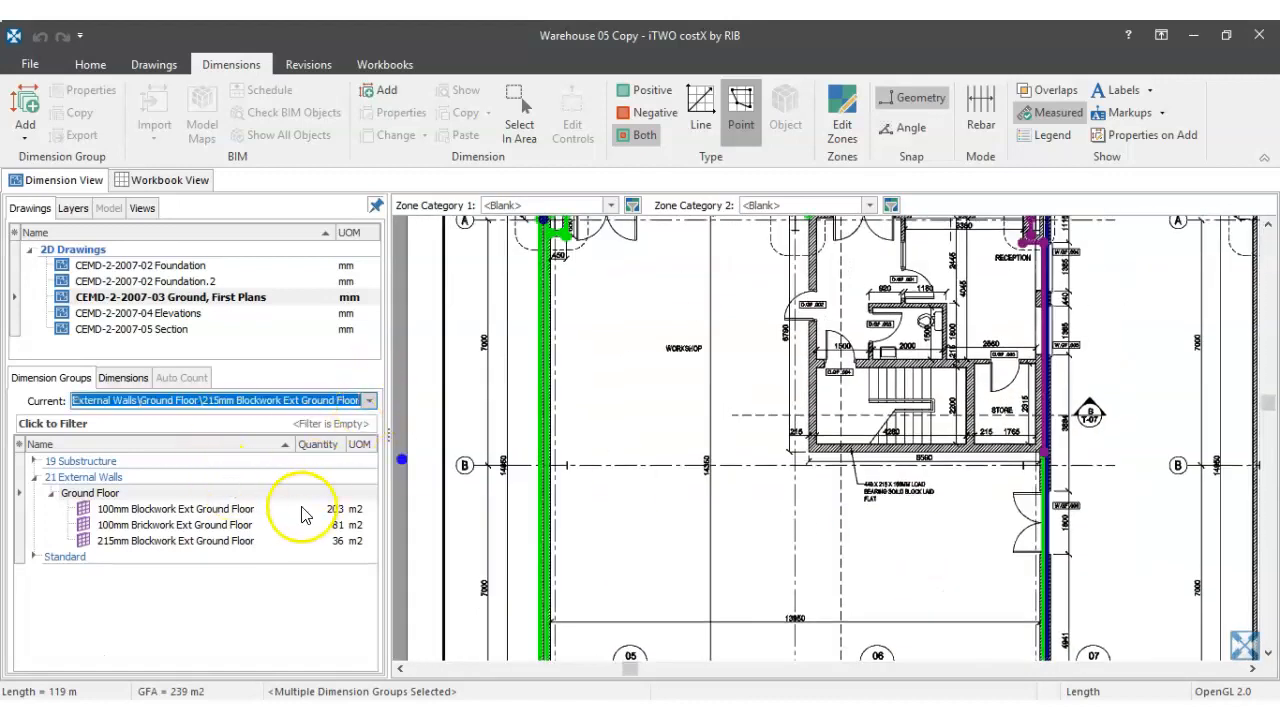
- Make 100mm Blockwork Ext Ground Floor current and measure about 0.21 m of outer blockwork from the Reception pier's corner to the steel column
{"action": "left_click", "coordinate": [369, 401]}
{"action": "left_click", "coordinate": [340, 414]}
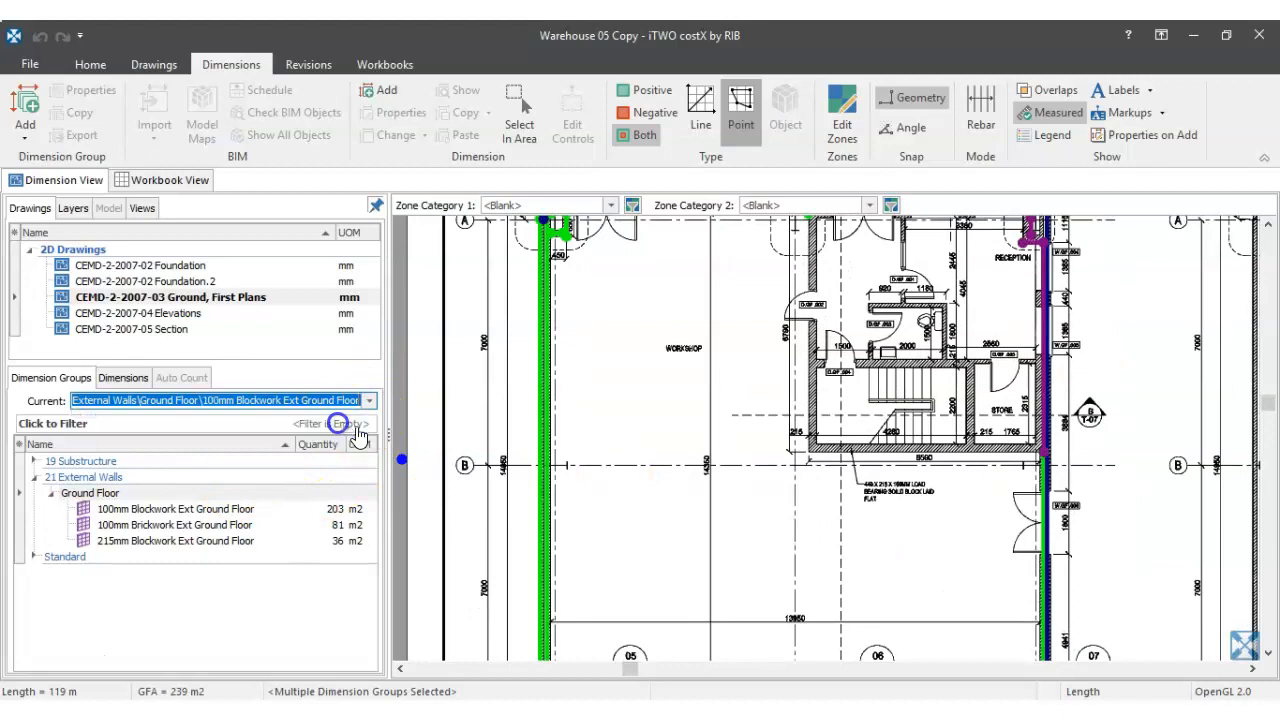
{"action": "scroll", "coordinate": [866, 400], "scroll_direction": "up", "scroll_amount": 4}
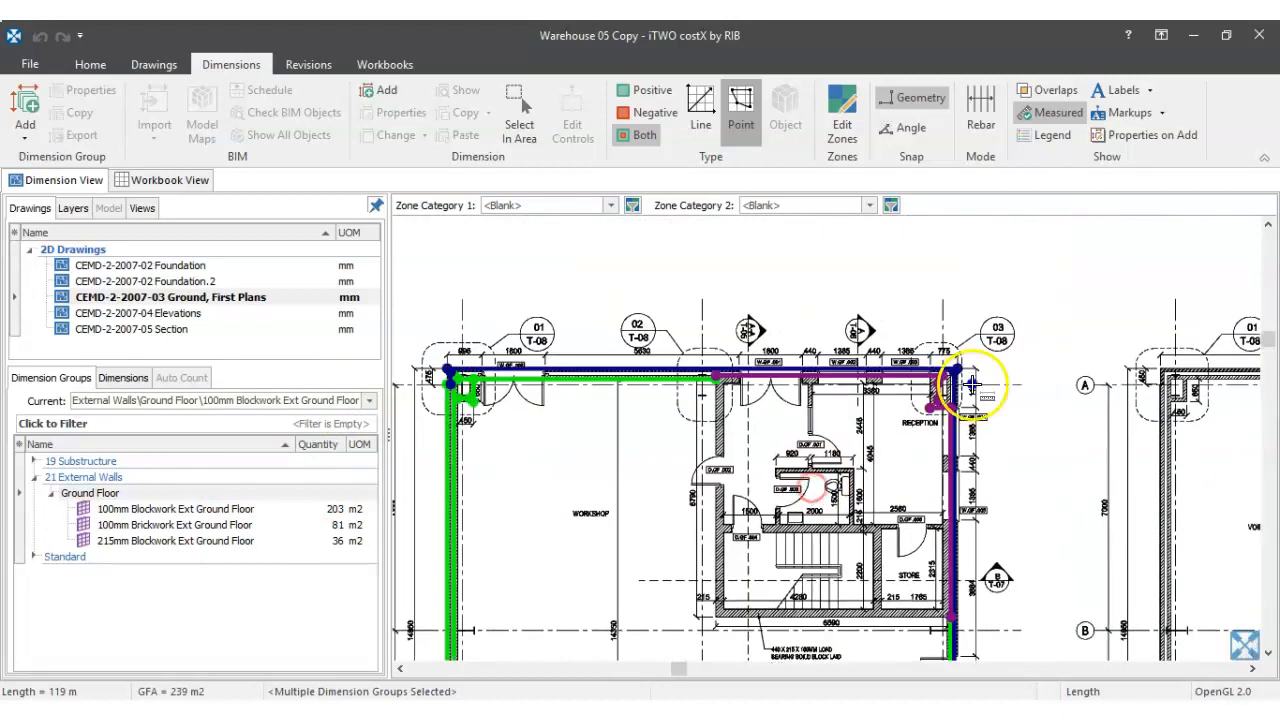
{"action": "scroll", "coordinate": [903, 383], "scroll_direction": "up", "scroll_amount": 4}
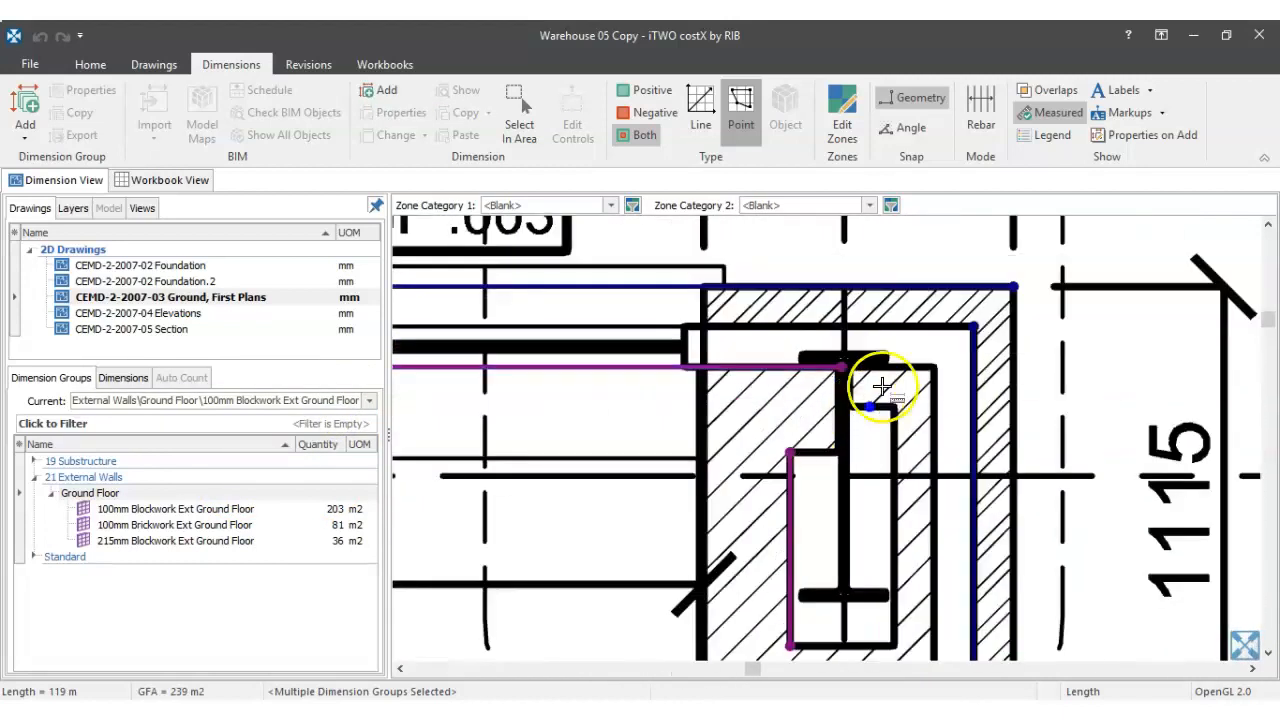
{"action": "left_click", "coordinate": [931, 369]}
{"action": "scroll", "coordinate": [856, 370], "scroll_direction": "up", "scroll_amount": 4}
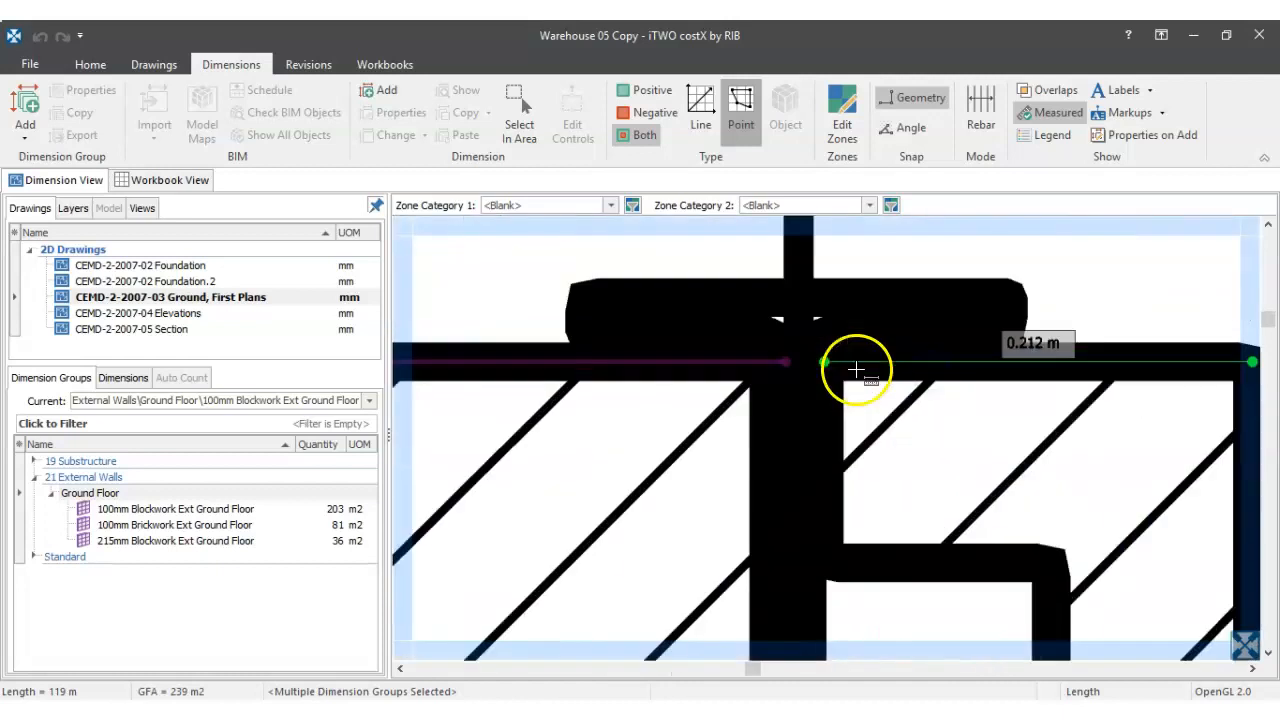
- Measure the 100mm blockwork about 0.60 m along the column recess's east side in the Reception corner pier
{"action": "scroll", "coordinate": [882, 392], "scroll_direction": "down", "scroll_amount": 4}
{"action": "left_click_drag", "start_coordinate": [928, 522], "coordinate": [923, 357]}
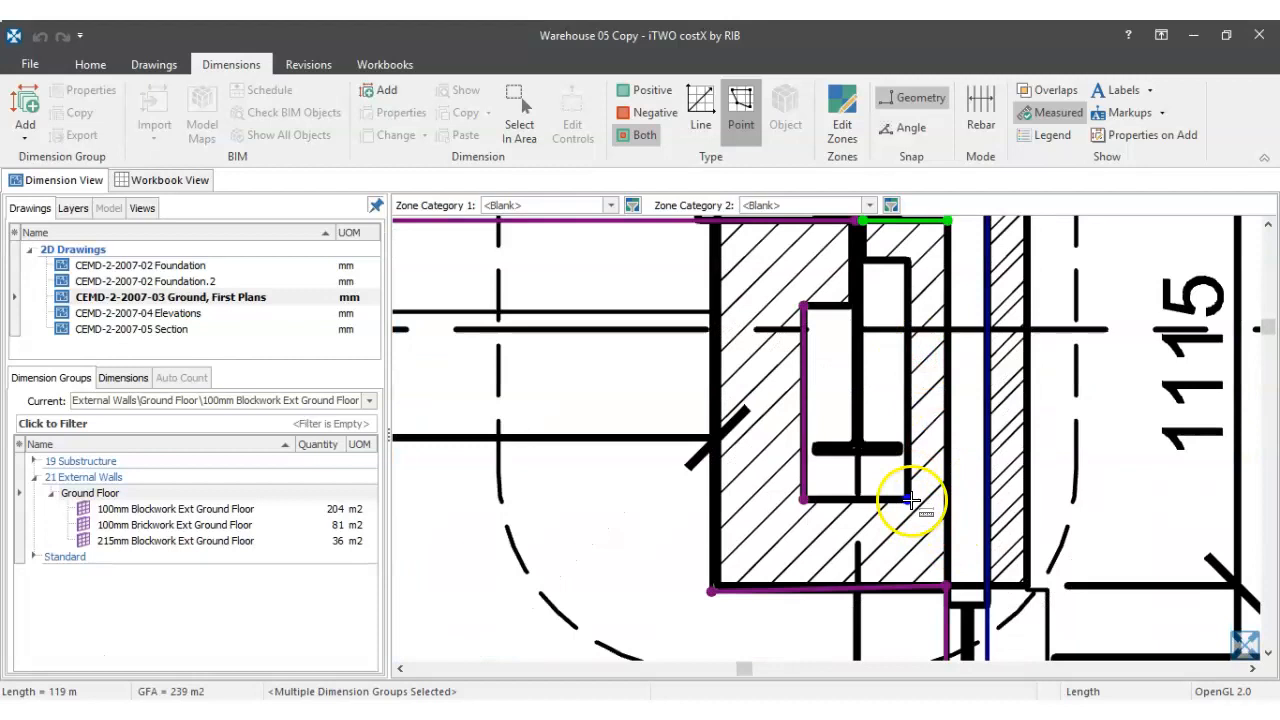
{"action": "left_click", "coordinate": [909, 499]}
{"action": "double_click", "coordinate": [908, 262]}
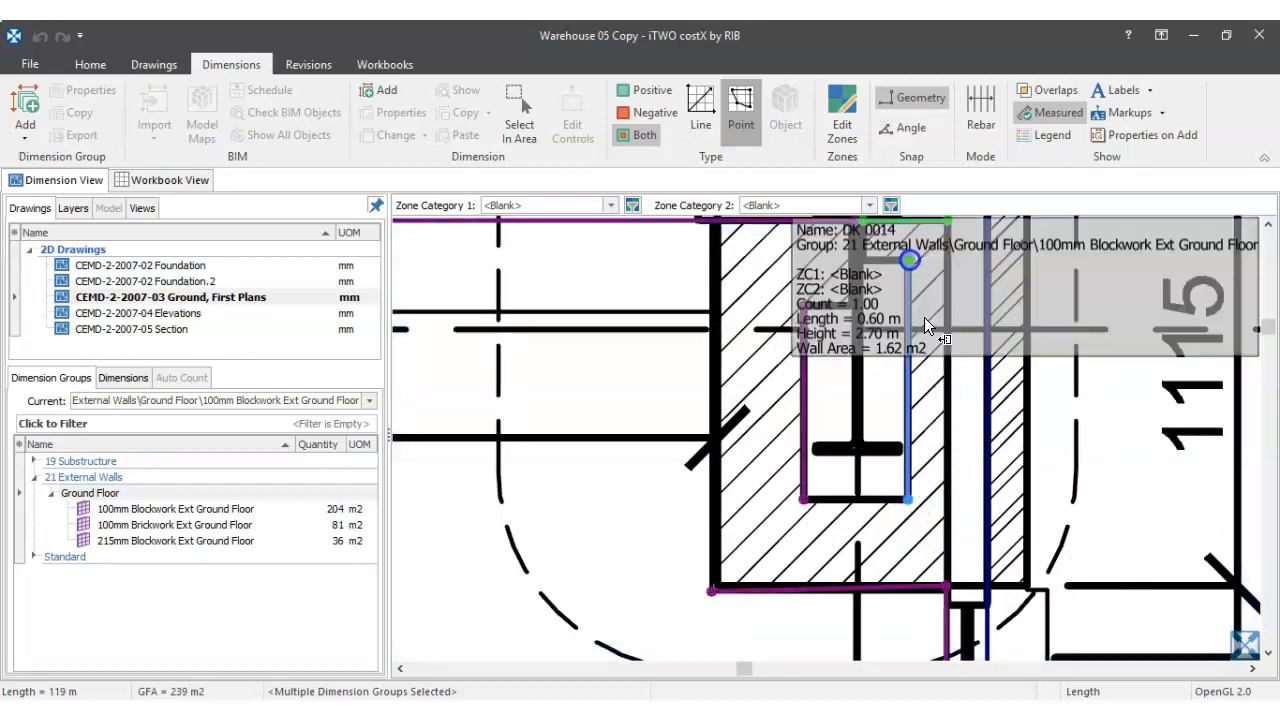
- Display the ground-floor plan in a 3D view and orbit it to an angled position
{"action": "scroll", "coordinate": [914, 414], "scroll_direction": "down", "scroll_amount": 3}
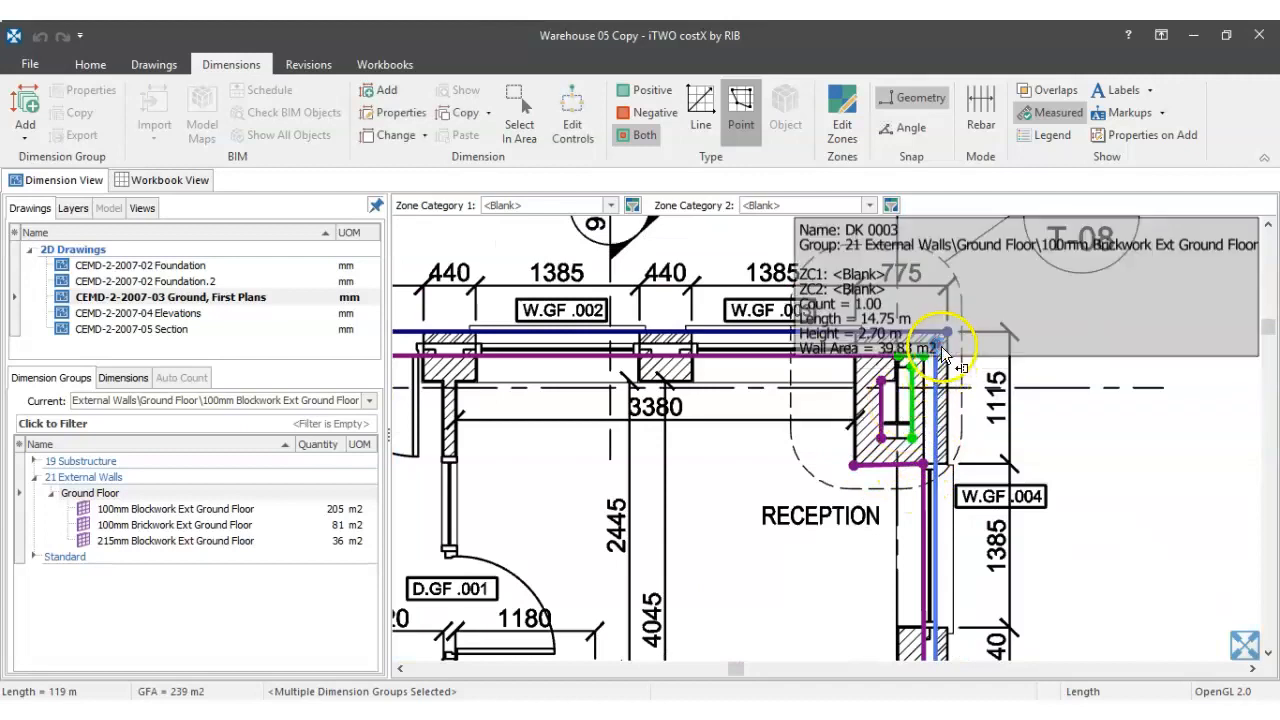
{"action": "scroll", "coordinate": [942, 354], "scroll_direction": "up", "scroll_amount": 3}
{"action": "scroll", "coordinate": [928, 290], "scroll_direction": "down", "scroll_amount": 2}
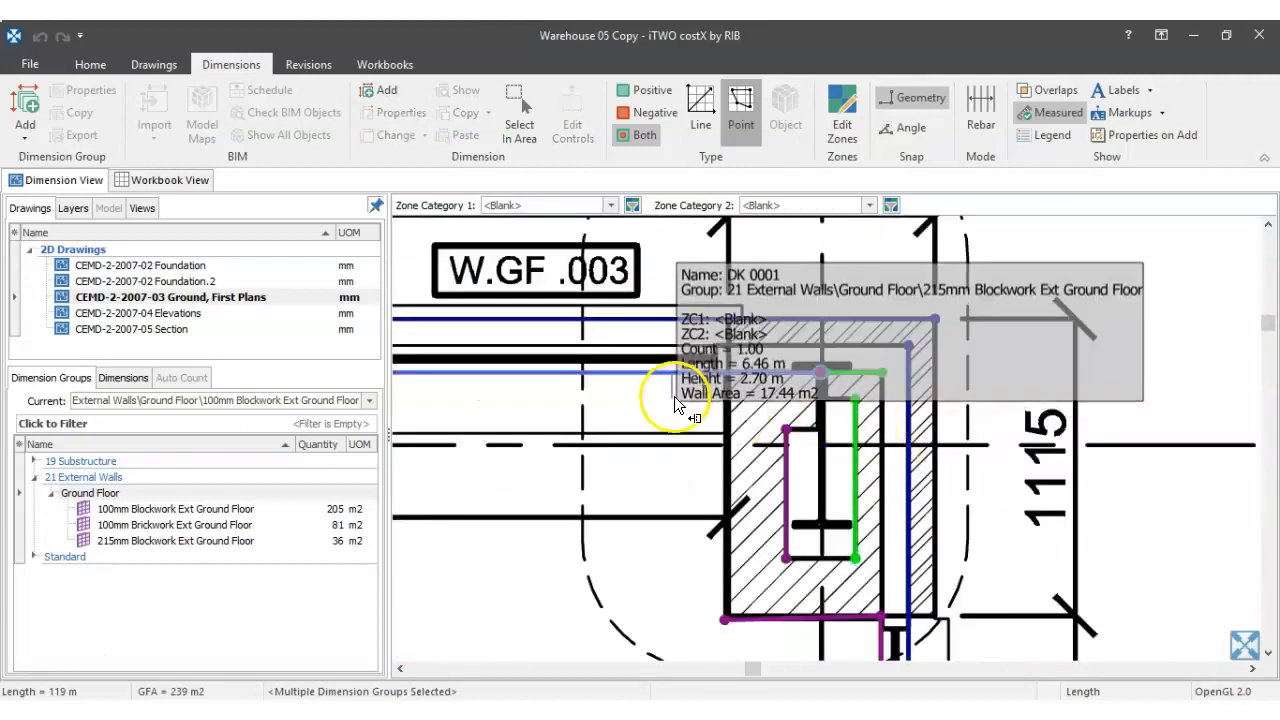
{"action": "scroll", "coordinate": [676, 405], "scroll_direction": "down", "scroll_amount": 4}
{"action": "scroll", "coordinate": [868, 445], "scroll_direction": "up", "scroll_amount": 2}
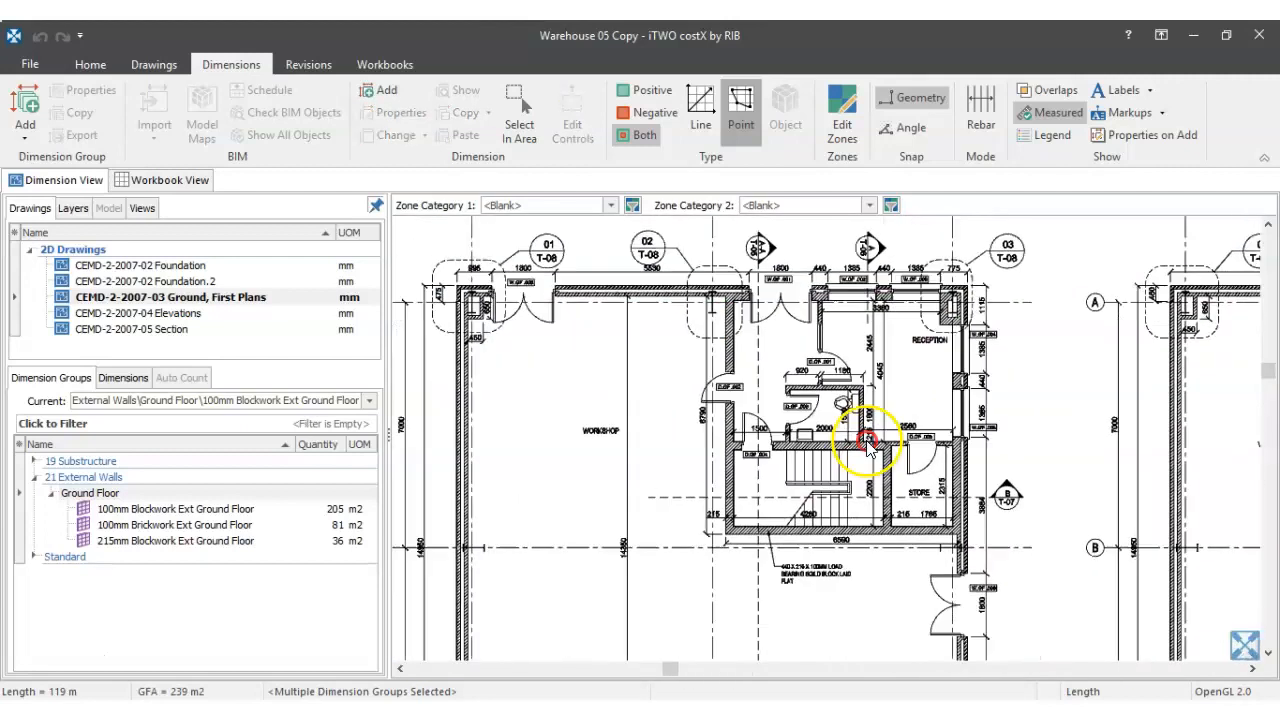
{"action": "left_click_drag", "start_coordinate": [867, 442], "coordinate": [875, 430]}
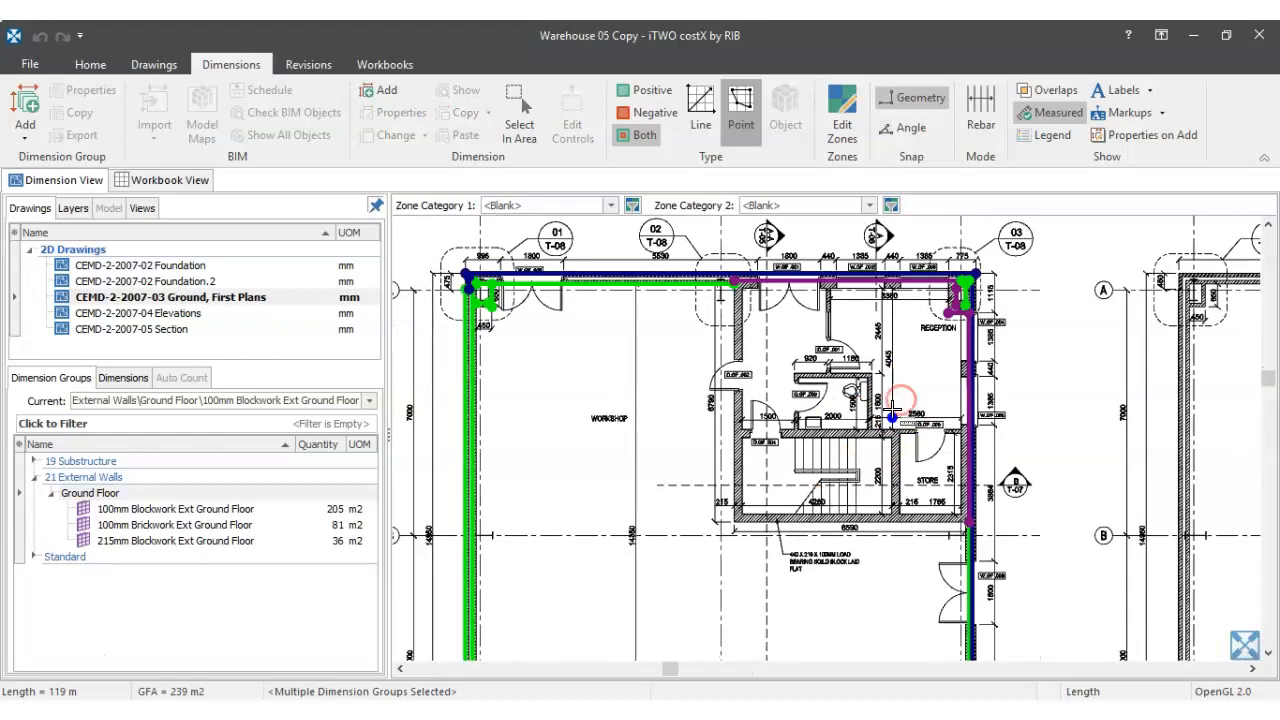
{"action": "left_click", "coordinate": [153, 64]}
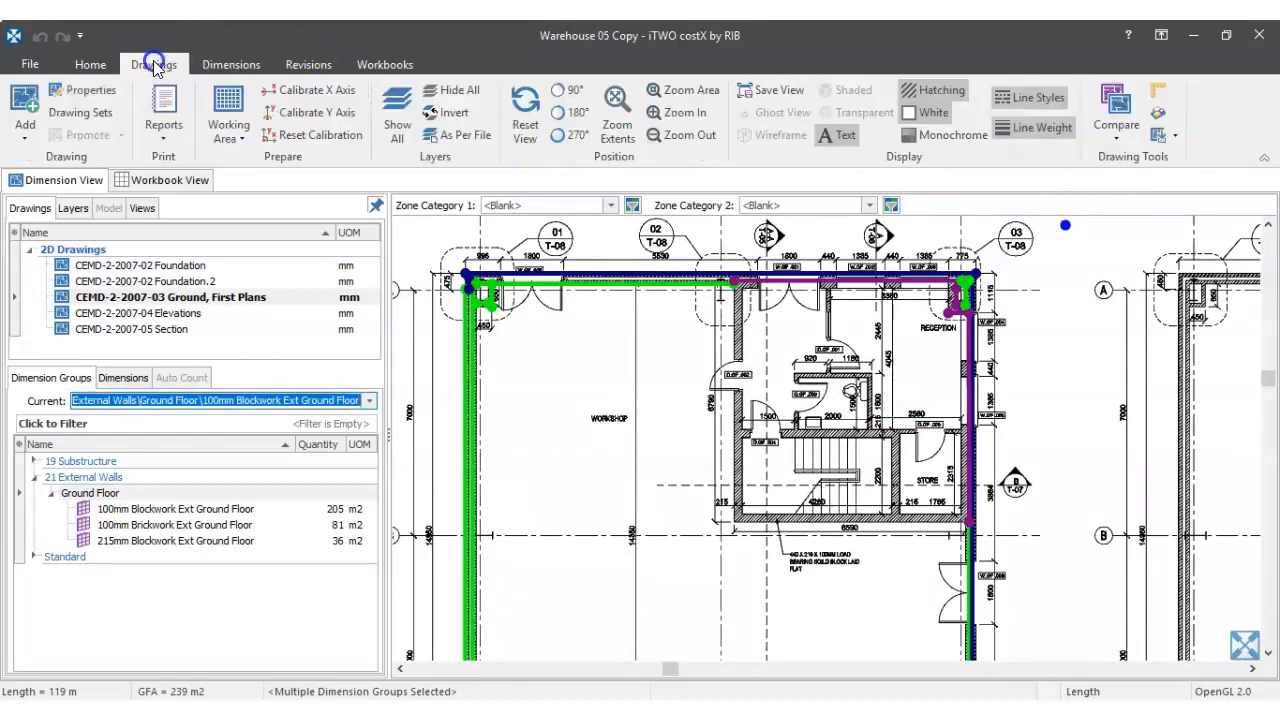
{"action": "left_click", "coordinate": [1158, 118]}
{"action": "scroll", "coordinate": [789, 427], "scroll_direction": "up", "scroll_amount": 5}
{"action": "left_click_drag", "start_coordinate": [796, 427], "coordinate": [820, 431]}
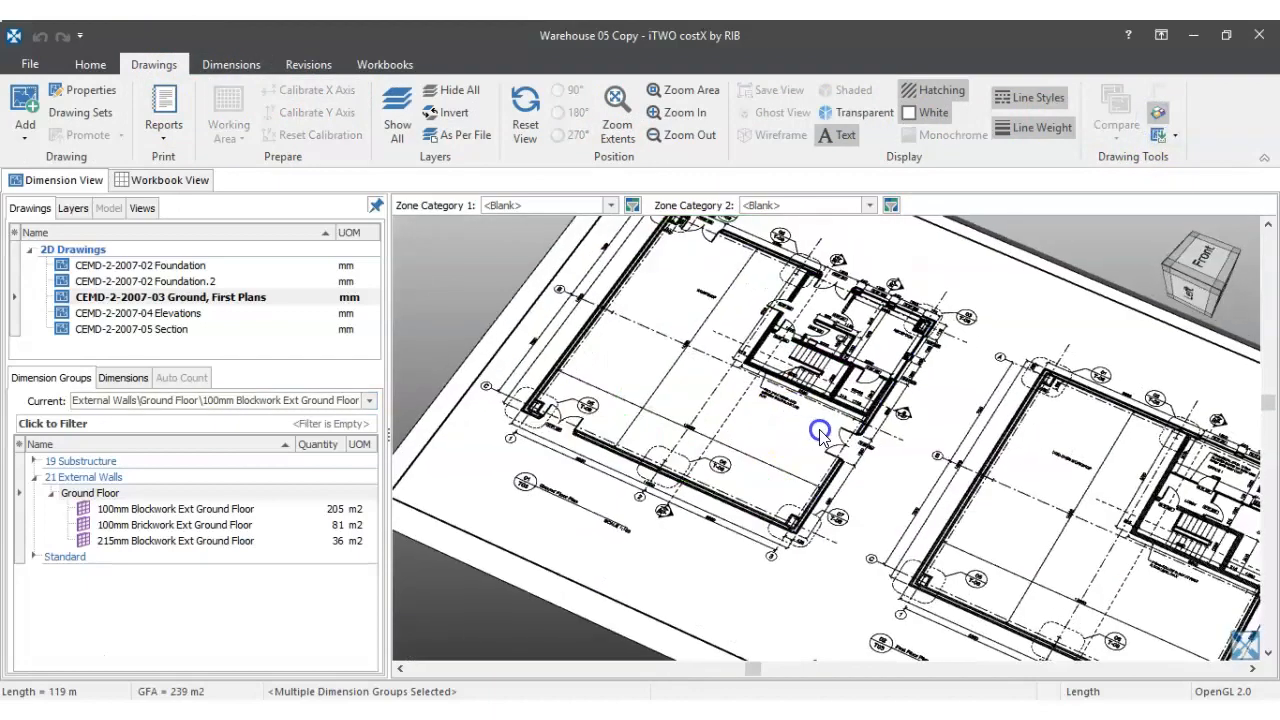
- Examine the measured ground-floor walls in 3D from several sides, including the brickwork faces and corner piers
{"action": "scroll", "coordinate": [820, 460], "scroll_direction": "up", "scroll_amount": 6}
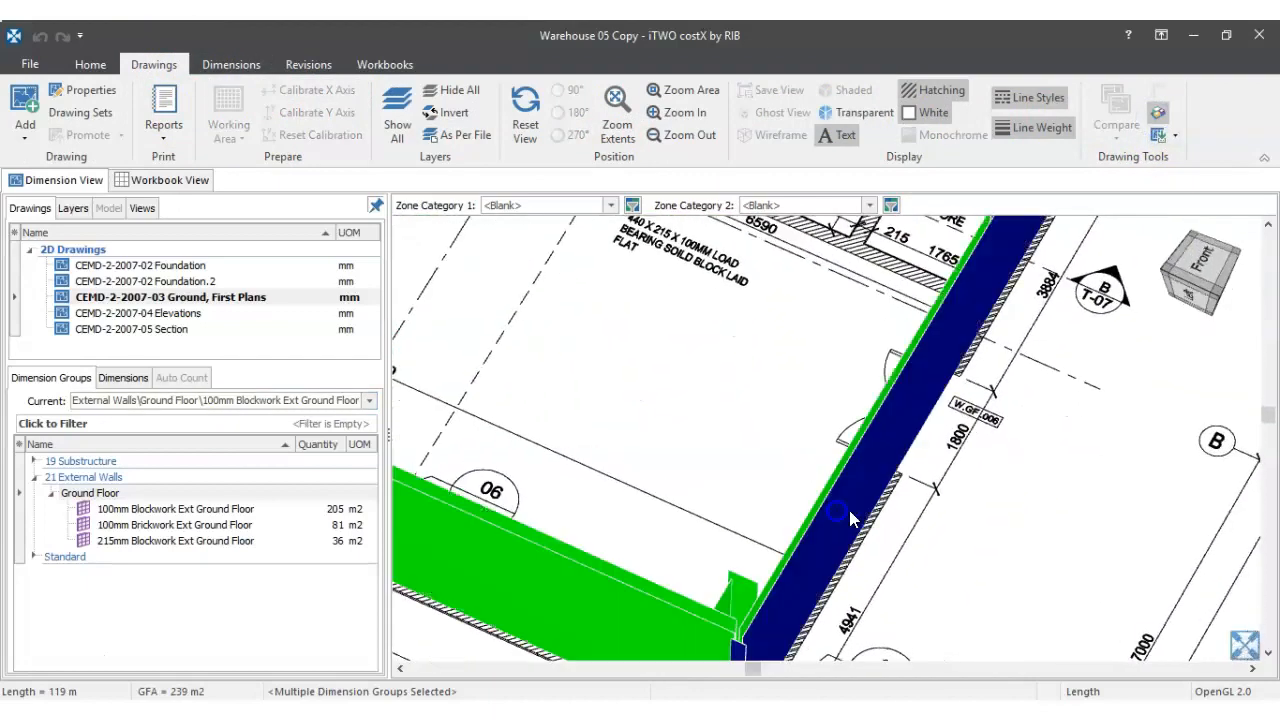
{"action": "scroll", "coordinate": [850, 520], "scroll_direction": "down", "scroll_amount": 6}
{"action": "mouse_move", "coordinate": [944, 308]}
{"action": "left_mouse_down"}
{"action": "mouse_move", "coordinate": [957, 296]}
{"action": "mouse_move", "coordinate": [791, 394]}
{"action": "left_mouse_up"}
{"action": "left_click_drag", "start_coordinate": [608, 399], "coordinate": [601, 400]}
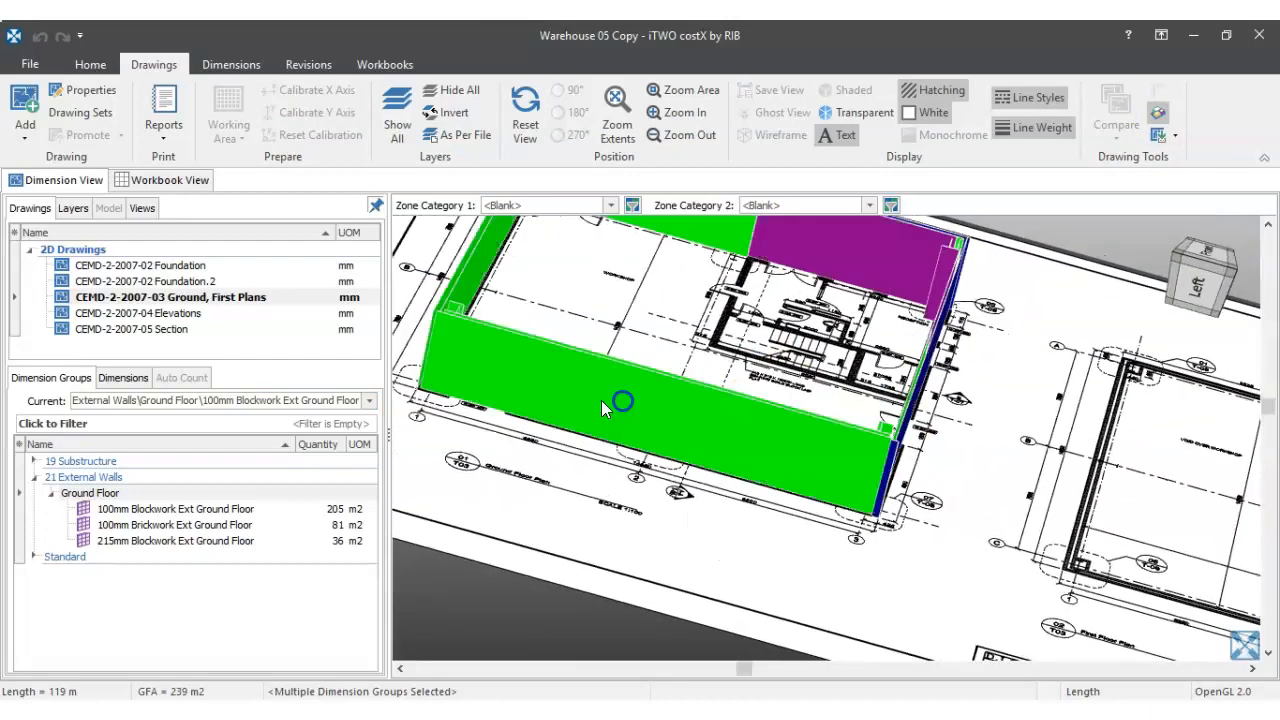
{"action": "scroll", "coordinate": [446, 320], "scroll_direction": "up", "scroll_amount": 5}
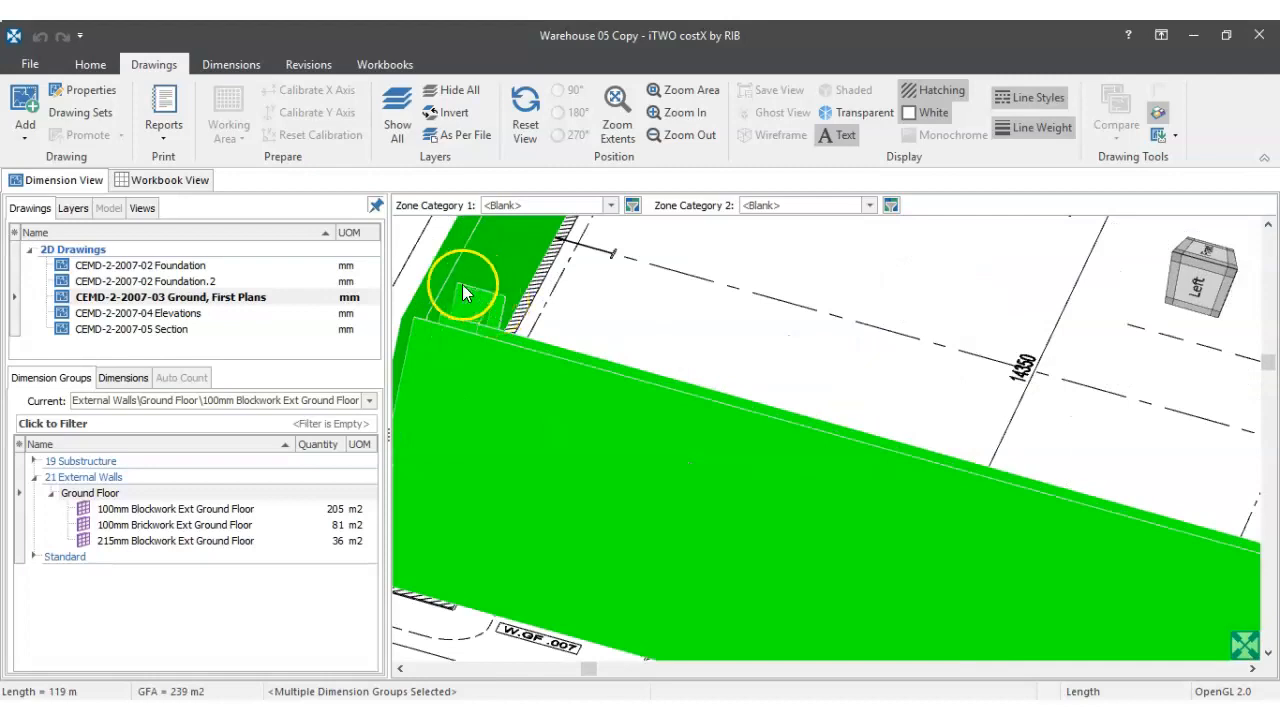
{"action": "scroll", "coordinate": [463, 292], "scroll_direction": "down", "scroll_amount": 10}
{"action": "left_click_drag", "start_coordinate": [638, 452], "coordinate": [635, 515]}
{"action": "scroll", "coordinate": [565, 410], "scroll_direction": "up", "scroll_amount": 5}
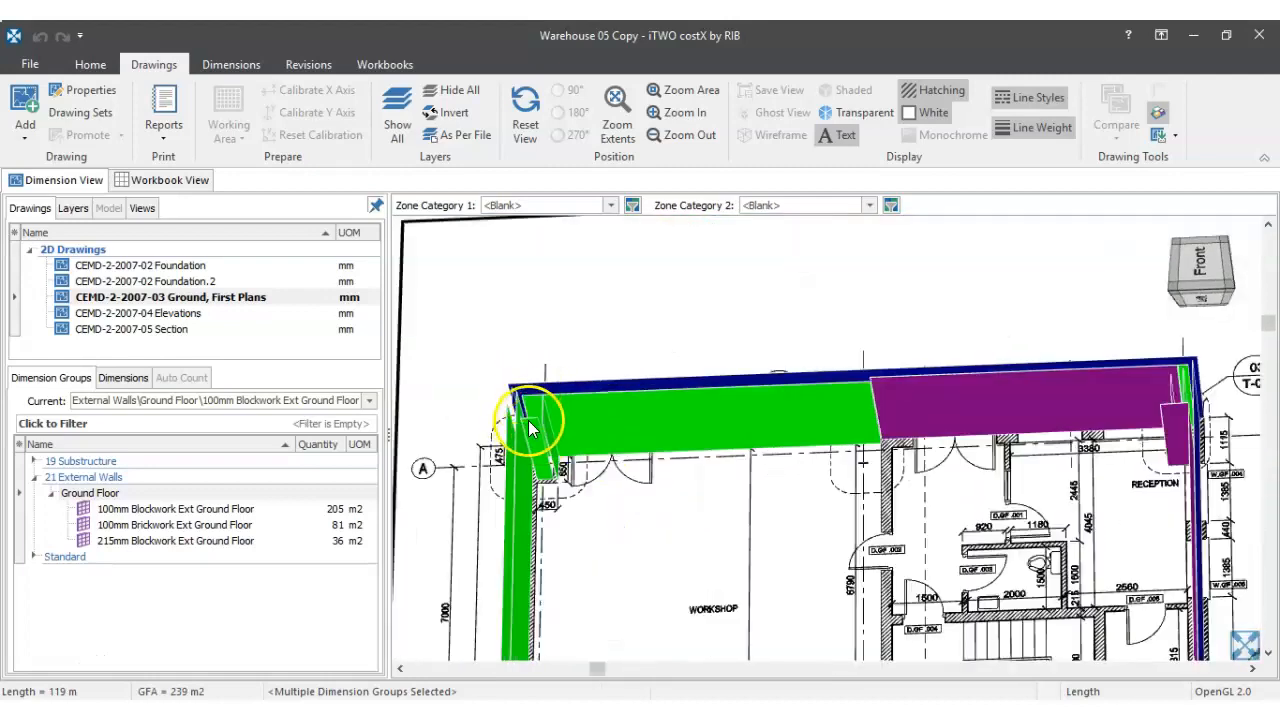
- Examine in 3D the junction between the 100mm and 215mm blockwork walls along gridline A
{"action": "scroll", "coordinate": [533, 415], "scroll_direction": "up", "scroll_amount": 2}
{"action": "scroll", "coordinate": [900, 416], "scroll_direction": "down", "scroll_amount": 3}
{"action": "scroll", "coordinate": [970, 394], "scroll_direction": "up", "scroll_amount": 4}
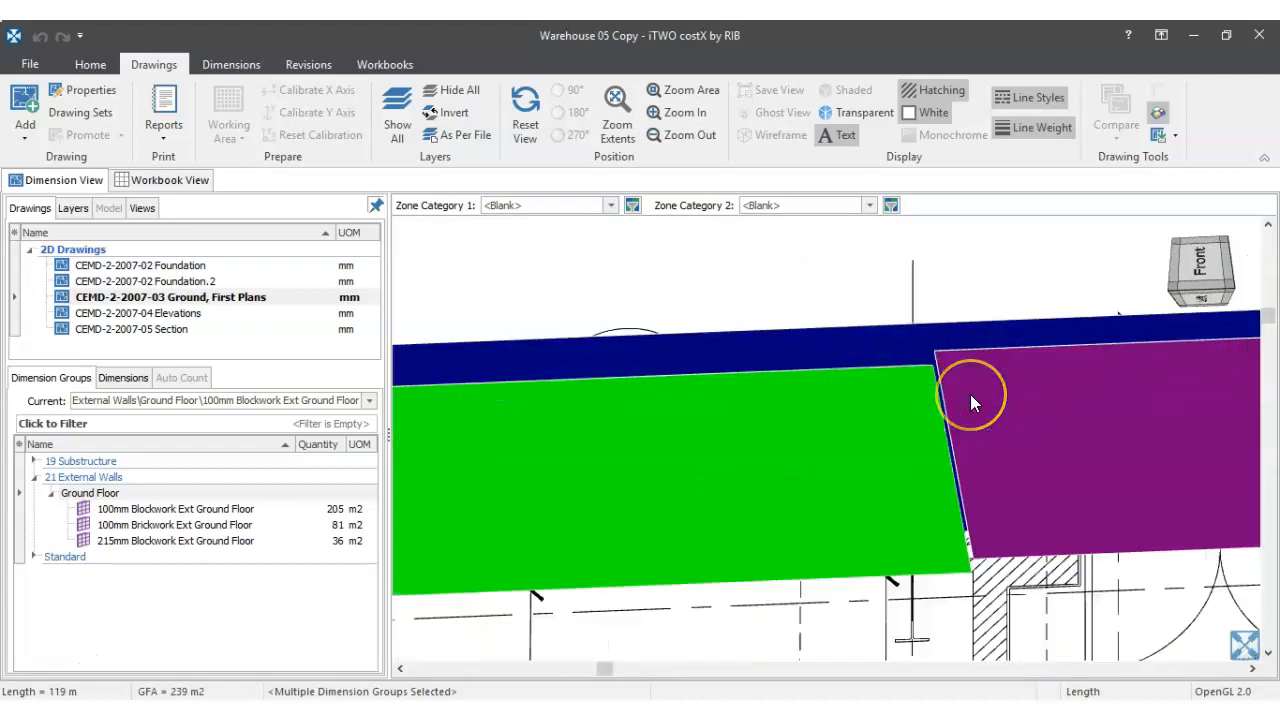
{"action": "scroll", "coordinate": [1040, 468], "scroll_direction": "down", "scroll_amount": 4}
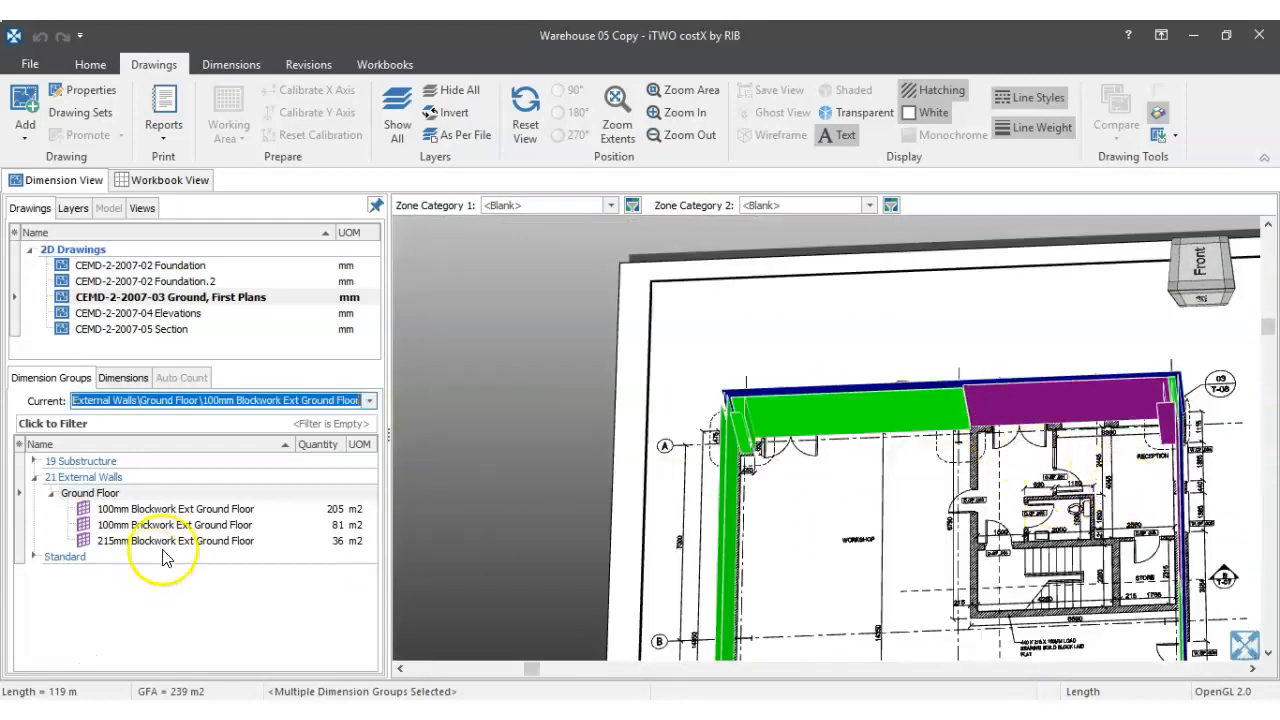
{"action": "scroll", "coordinate": [986, 514], "scroll_direction": "down", "scroll_amount": 3}
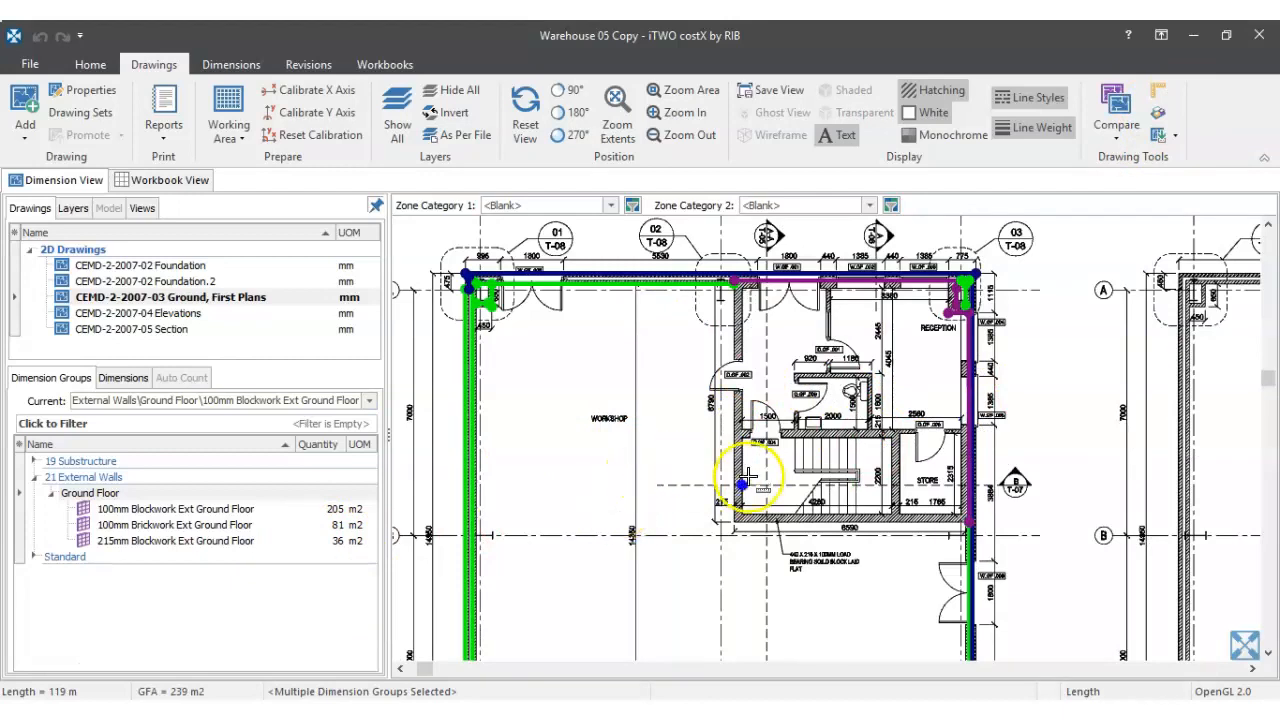
- Examine the external walls on the first-floor plan, including the corner piers around the workshop void and Office 2
{"action": "left_click", "coordinate": [47, 655]}
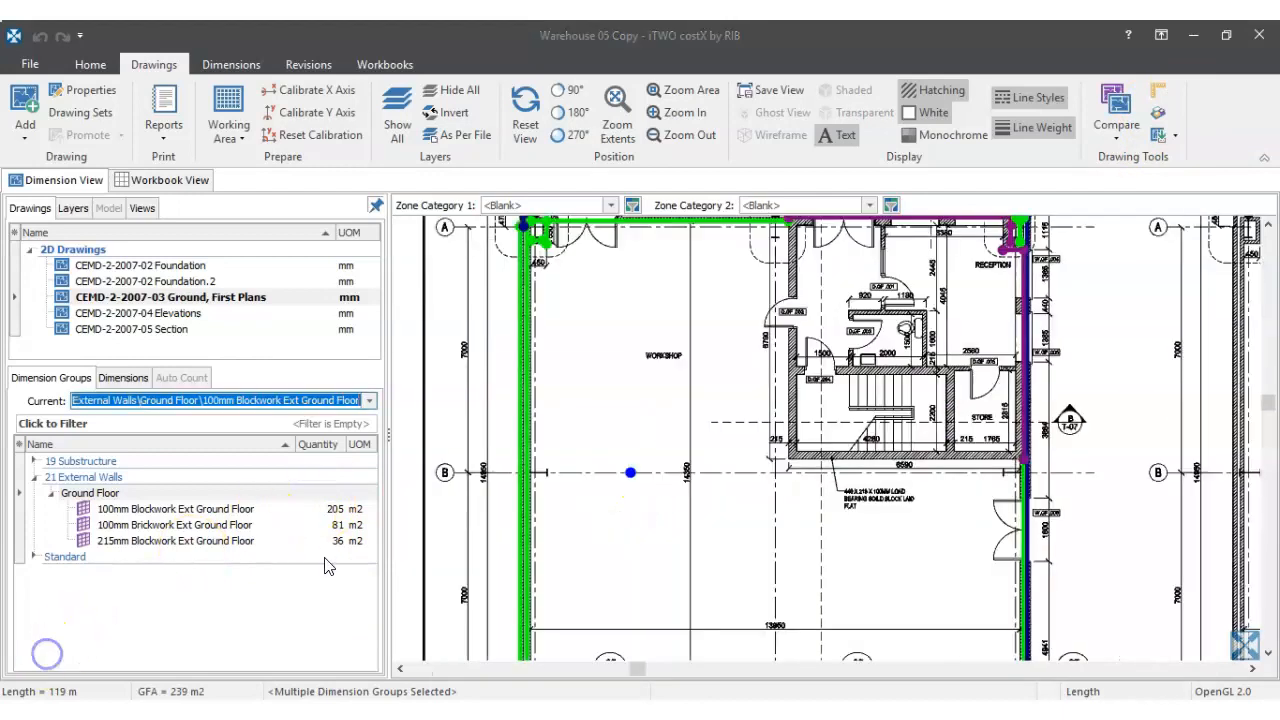
{"action": "scroll", "coordinate": [1064, 480], "scroll_direction": "down", "scroll_amount": 3}
{"action": "left_click_drag", "start_coordinate": [1086, 477], "coordinate": [607, 480]}
{"action": "scroll", "coordinate": [689, 387], "scroll_direction": "up", "scroll_amount": 5}
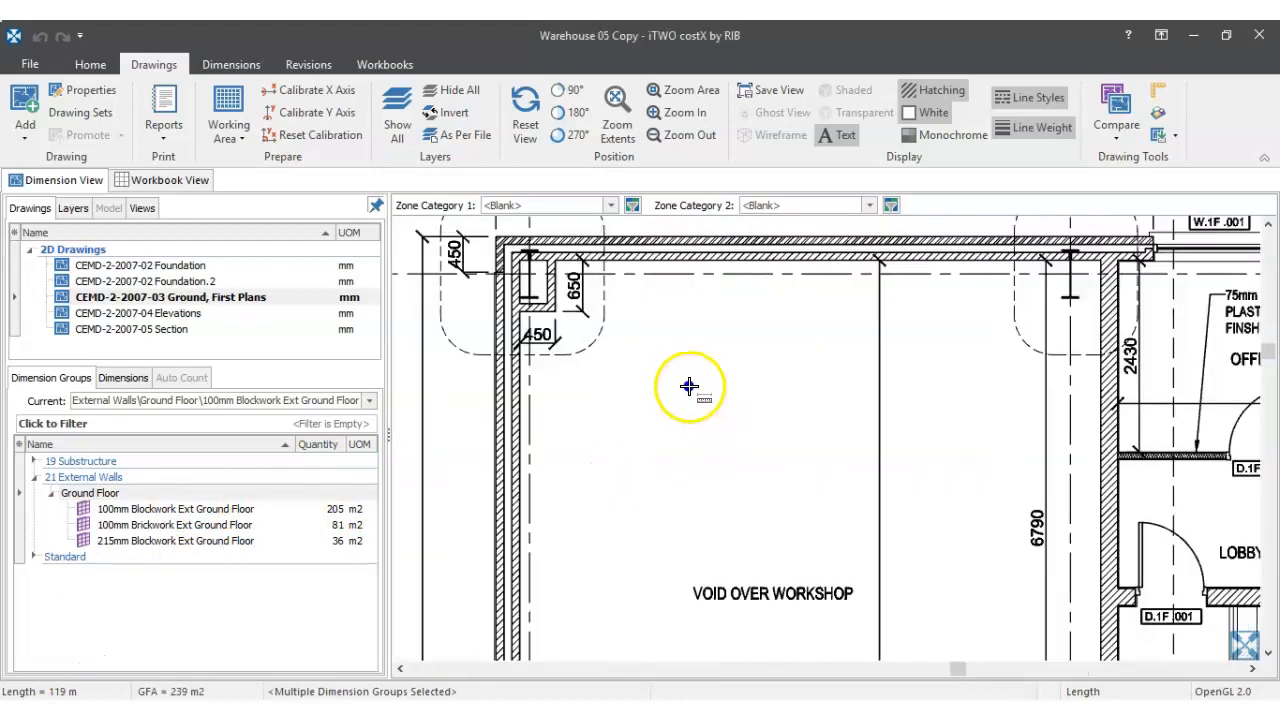
{"action": "scroll", "coordinate": [801, 402], "scroll_direction": "down", "scroll_amount": 3}
{"action": "scroll", "coordinate": [1180, 360], "scroll_direction": "up", "scroll_amount": 4}
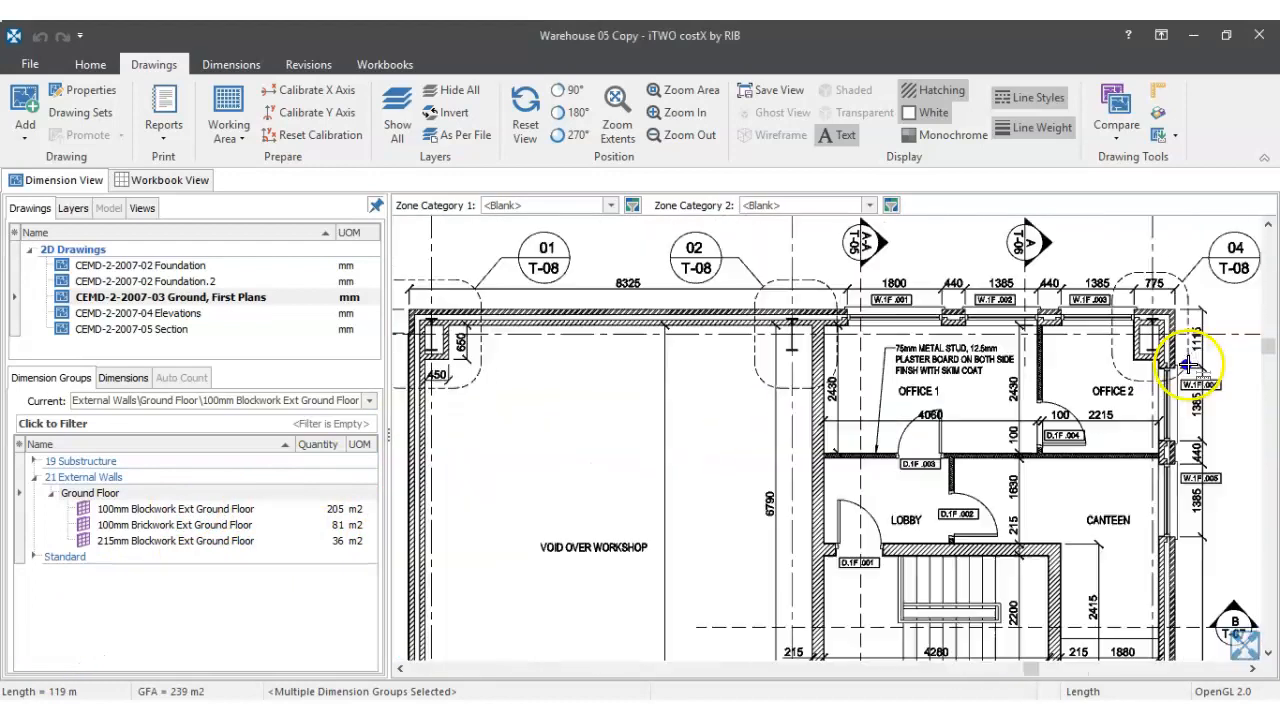
{"action": "scroll", "coordinate": [1150, 510], "scroll_direction": "down", "scroll_amount": 4}
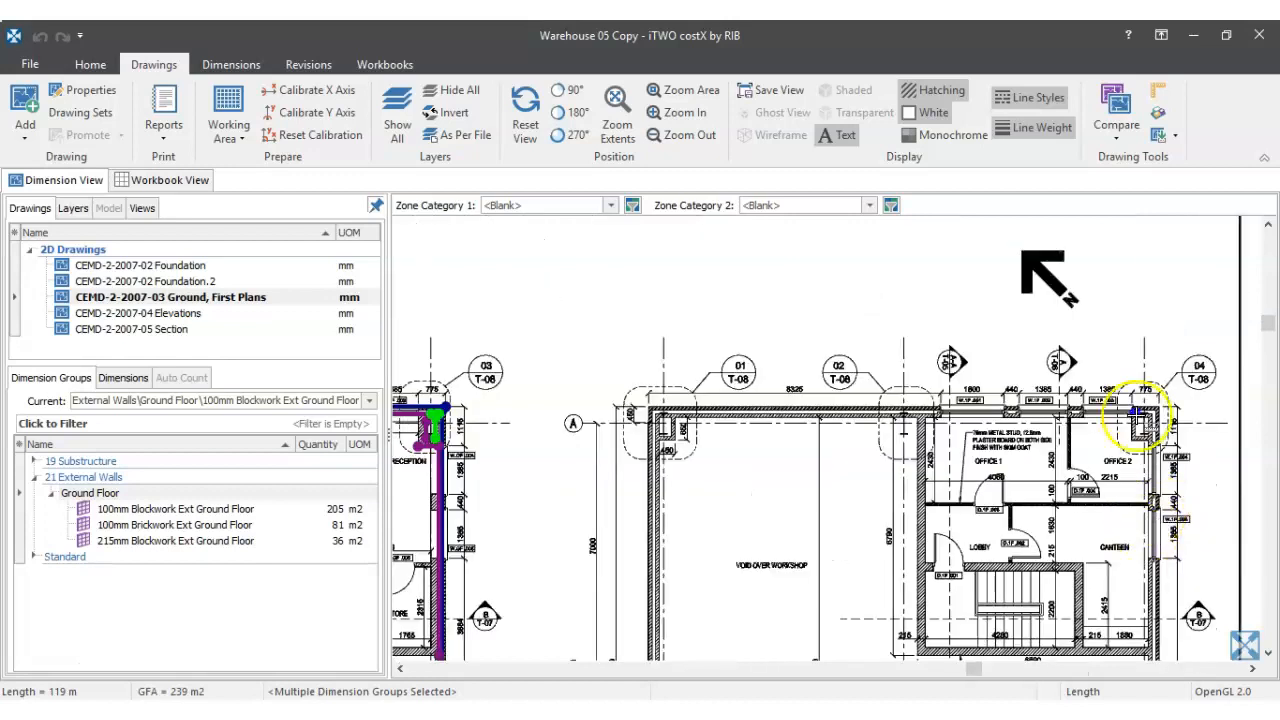
{"action": "left_click_drag", "start_coordinate": [871, 446], "coordinate": [944, 325]}
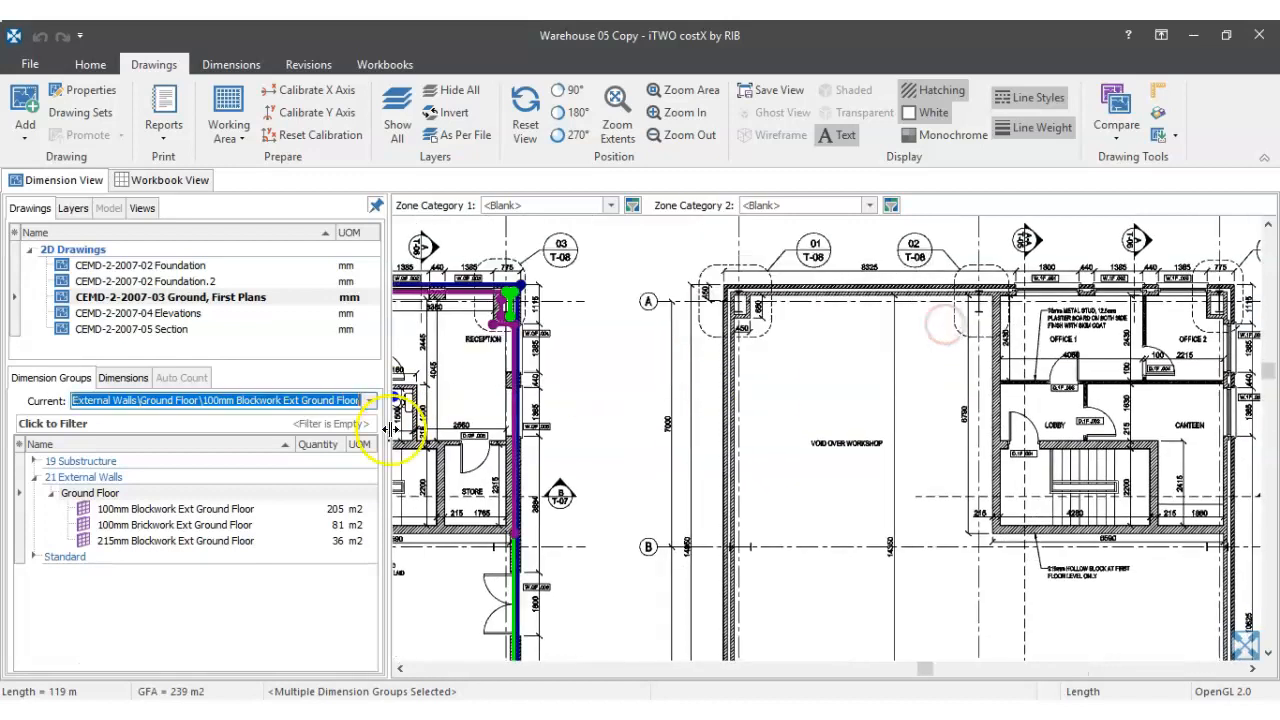
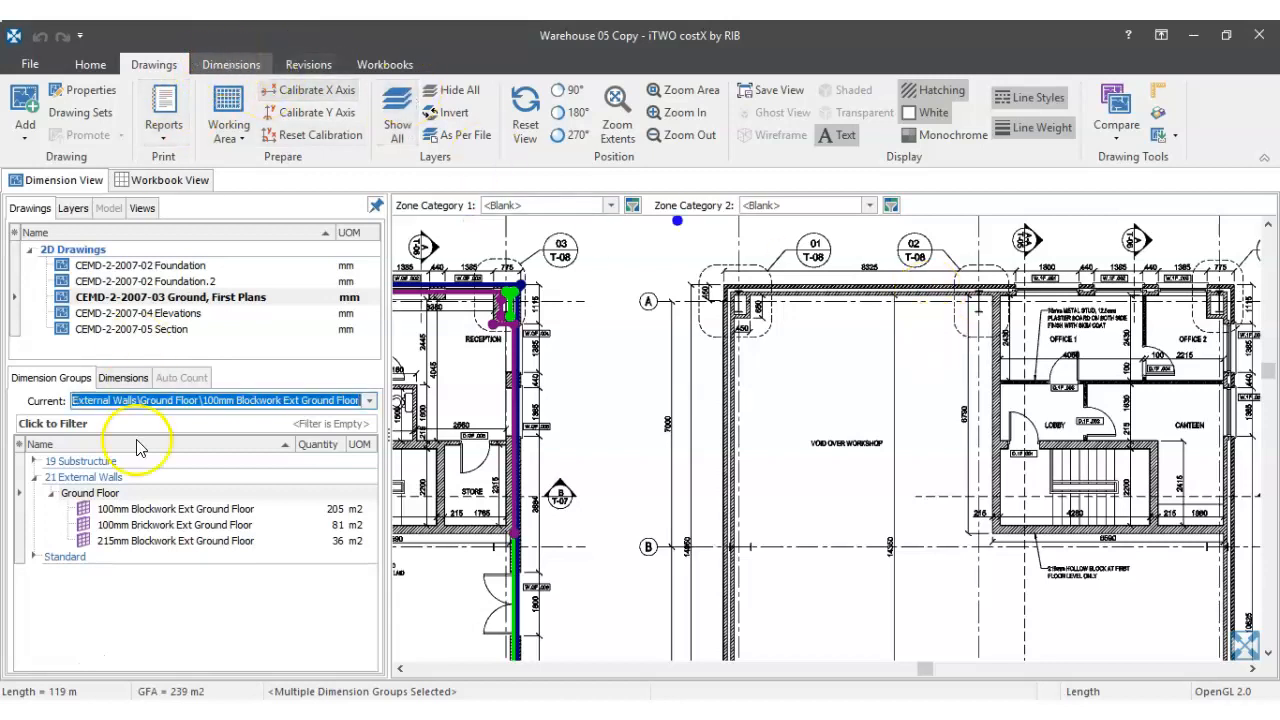
- Start a new dimension group and set its folder to 21 External Walls\First Floor
{"action": "left_click", "coordinate": [231, 64]}
{"action": "left_click", "coordinate": [27, 141]}
{"action": "left_click", "coordinate": [76, 160]}
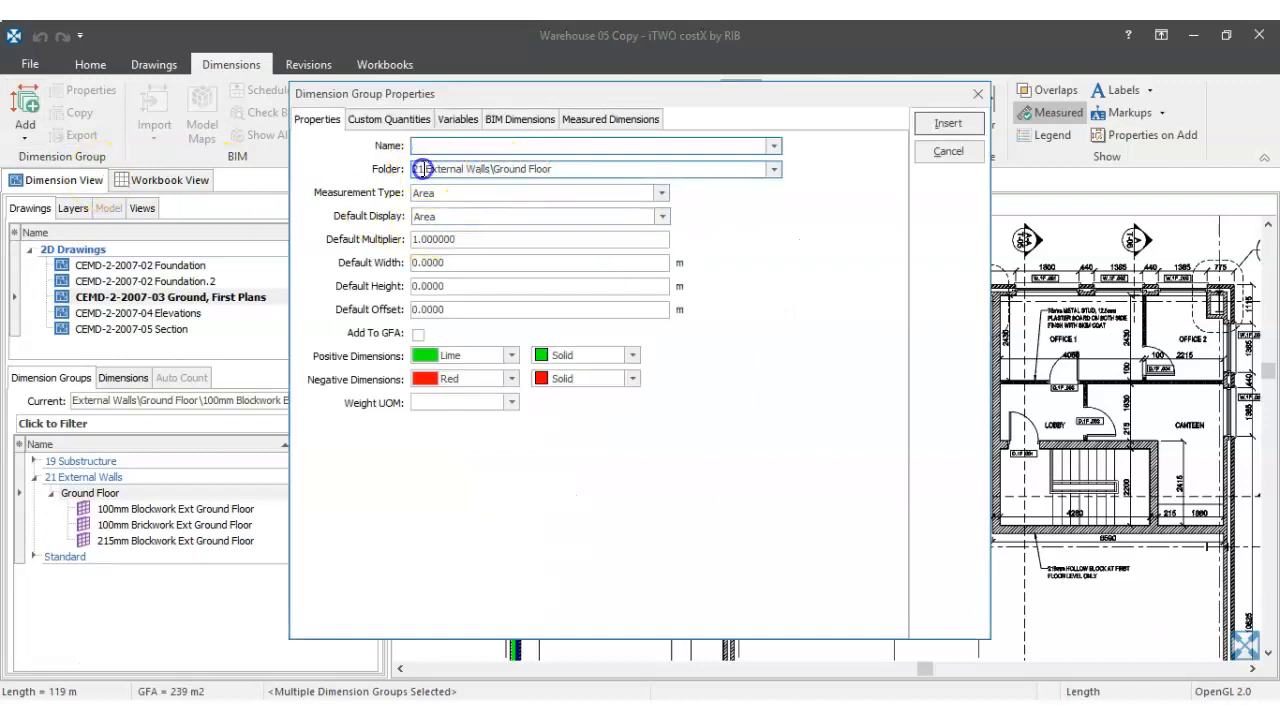
{"action": "type", "text": "2"}
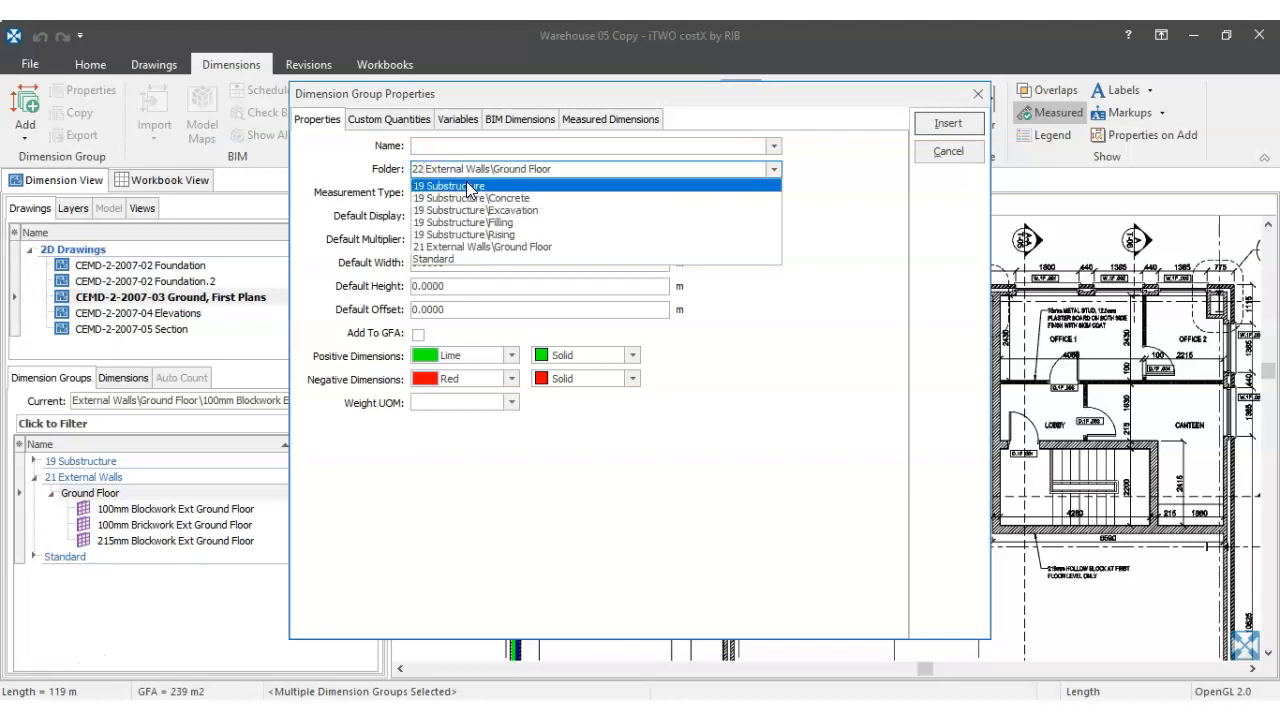
{"action": "left_click", "coordinate": [425, 168]}
{"action": "left_click", "coordinate": [430, 166]}
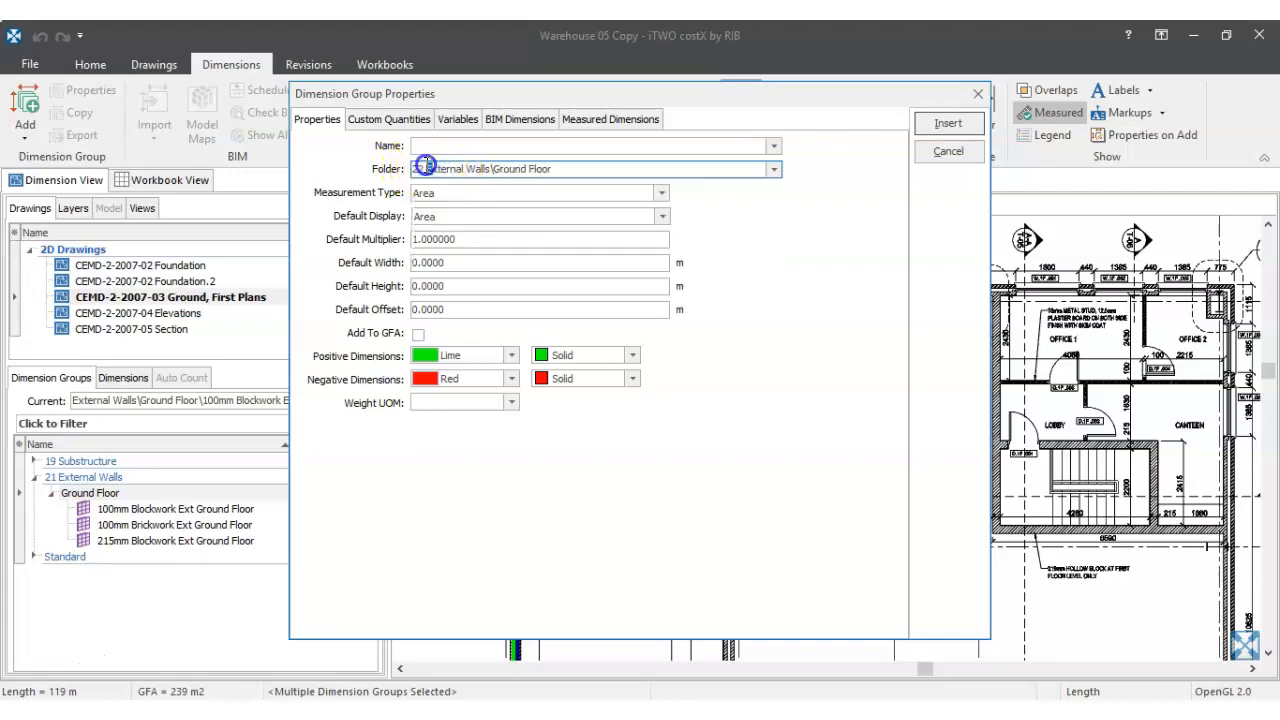
{"action": "left_click", "coordinate": [427, 166]}
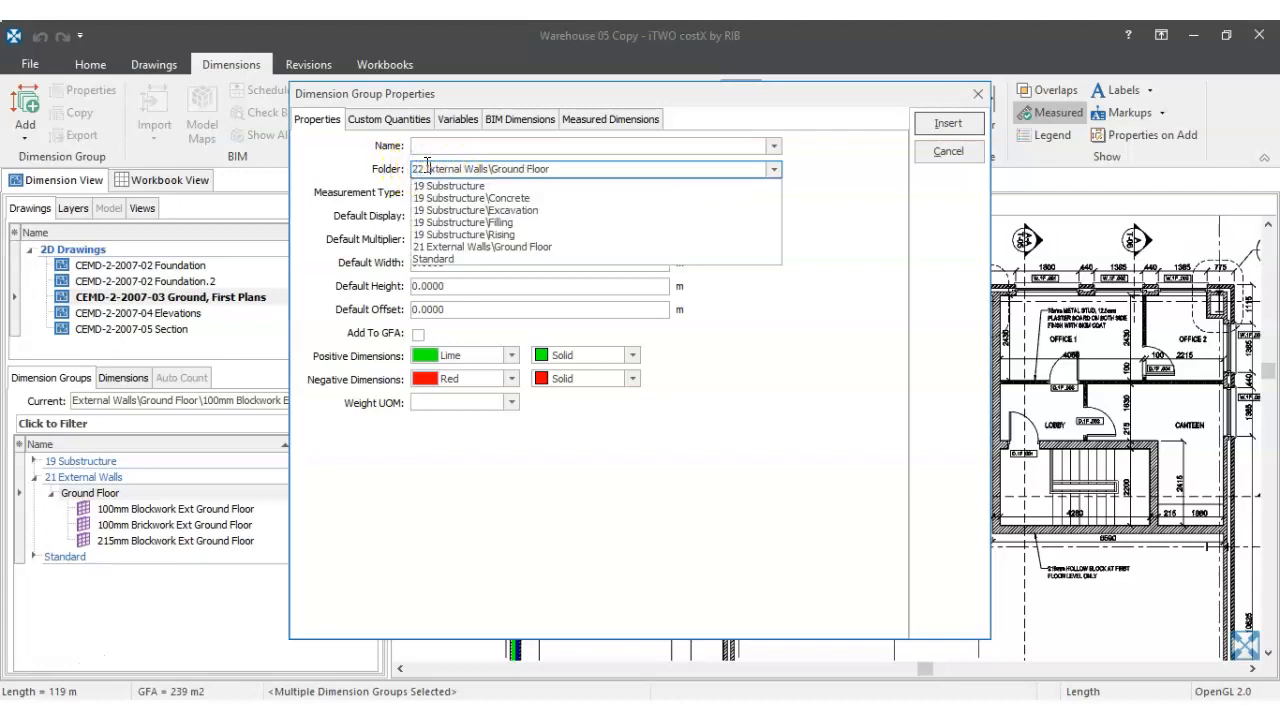
{"action": "left_click", "coordinate": [512, 171]}
{"action": "type", "text": "F"}
{"action": "left_click", "coordinate": [415, 168]}
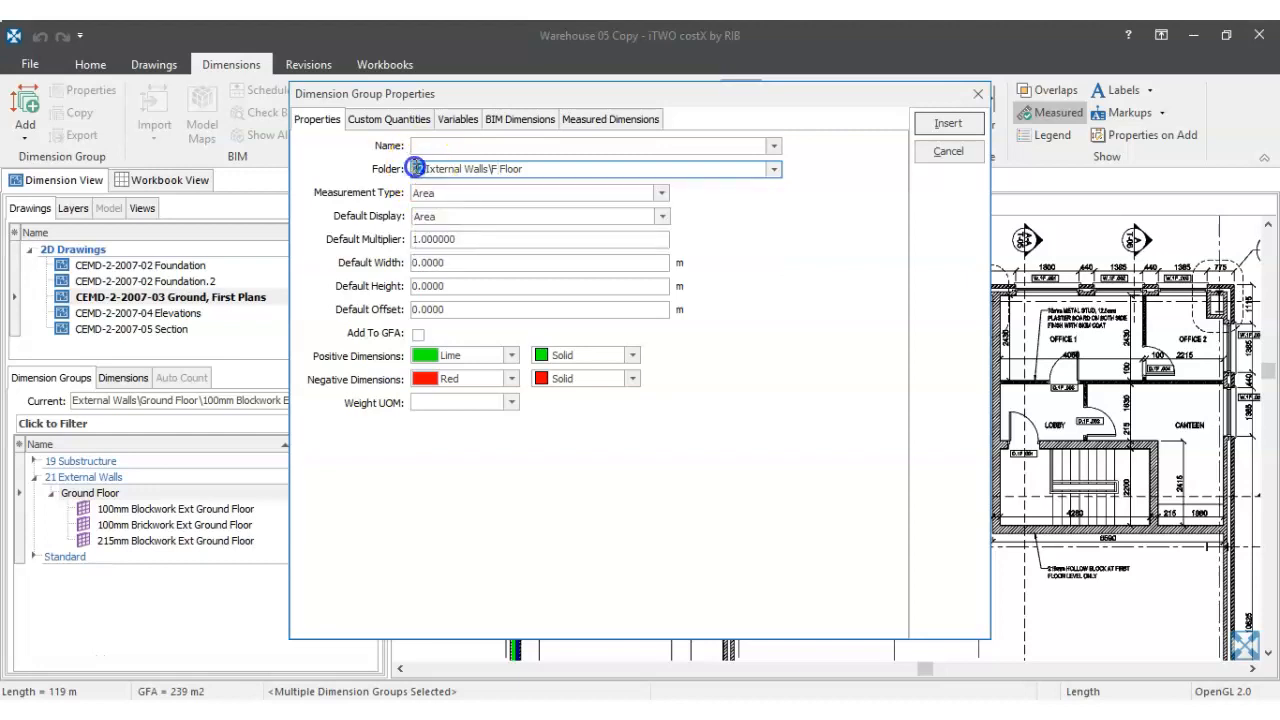
{"action": "type", "text": "1"}
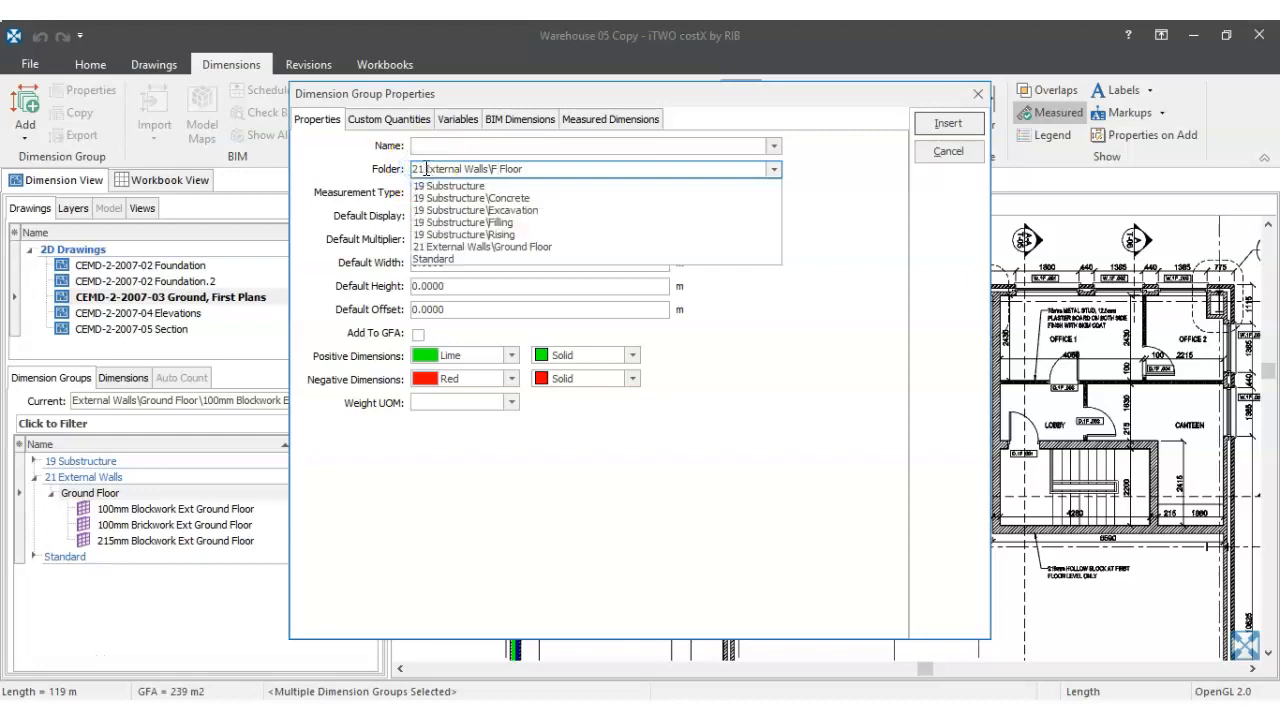
{"action": "left_click", "coordinate": [426, 169]}
{"action": "type", "text": "E"}
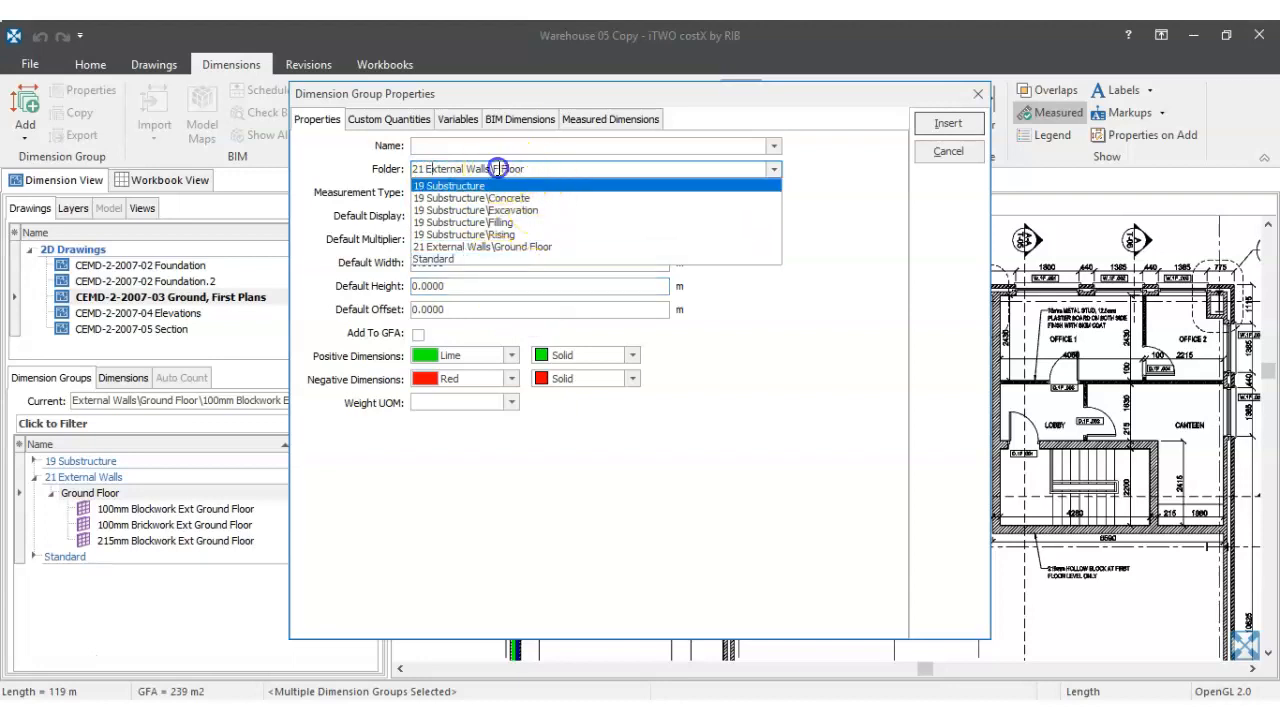
{"action": "left_click", "coordinate": [498, 169]}
{"action": "type", "text": "irst"}
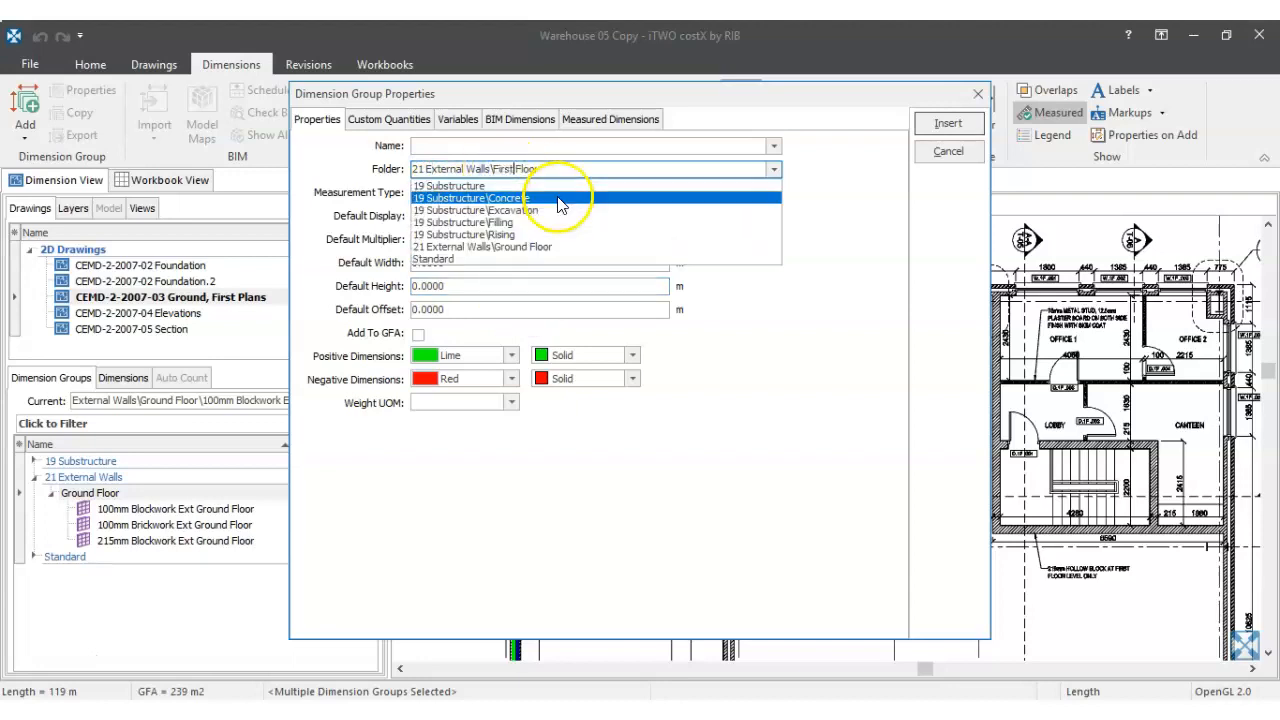
- Name the new dimension group 100mm Blockwork Ext First Floor, set its measurement type to Length and insert it
{"action": "left_click", "coordinate": [597, 147]}
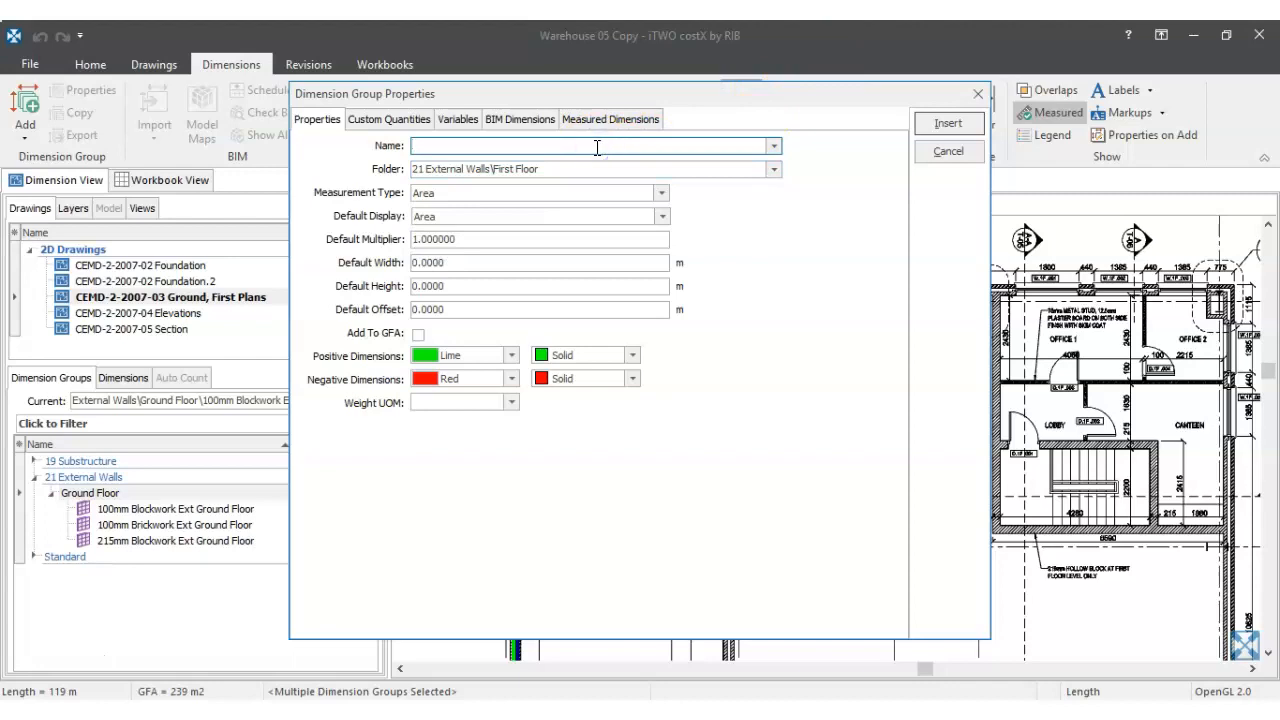
{"action": "type", "text": "100mm Blockwork Ext First Floor"}
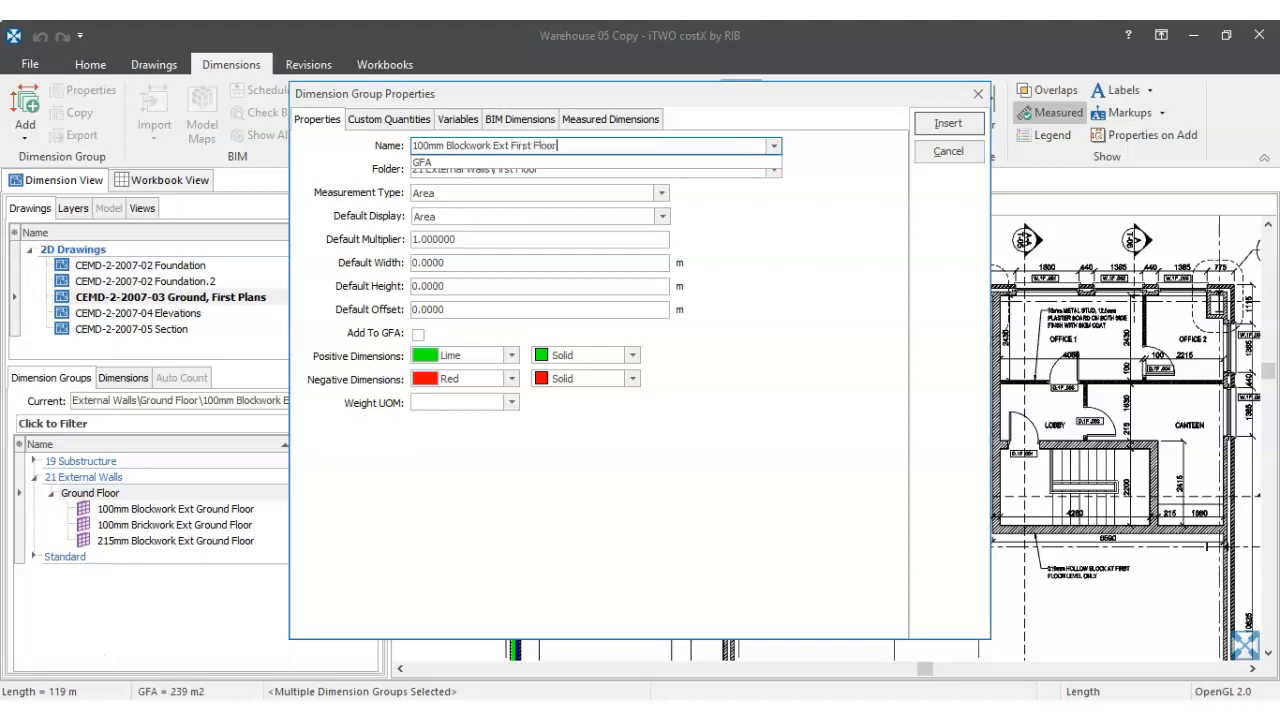
{"action": "left_click", "coordinate": [745, 200]}
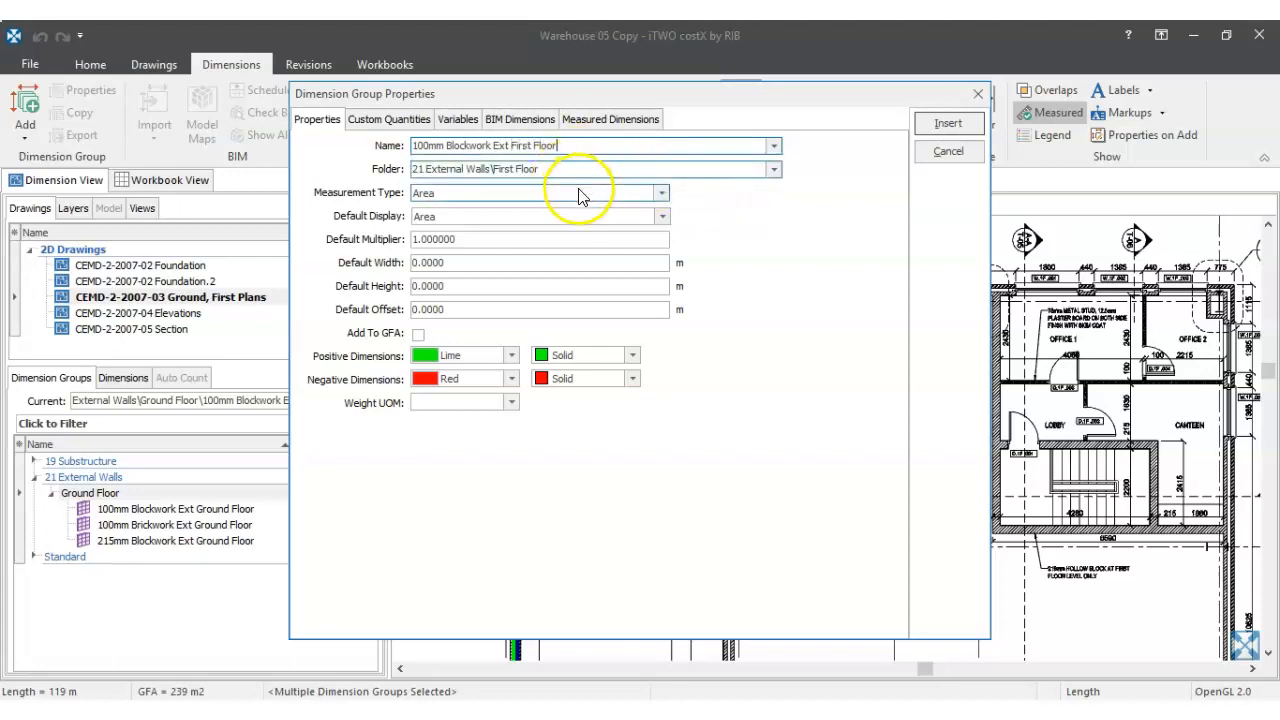
{"action": "left_click", "coordinate": [661, 193]}
{"action": "left_click", "coordinate": [584, 231]}
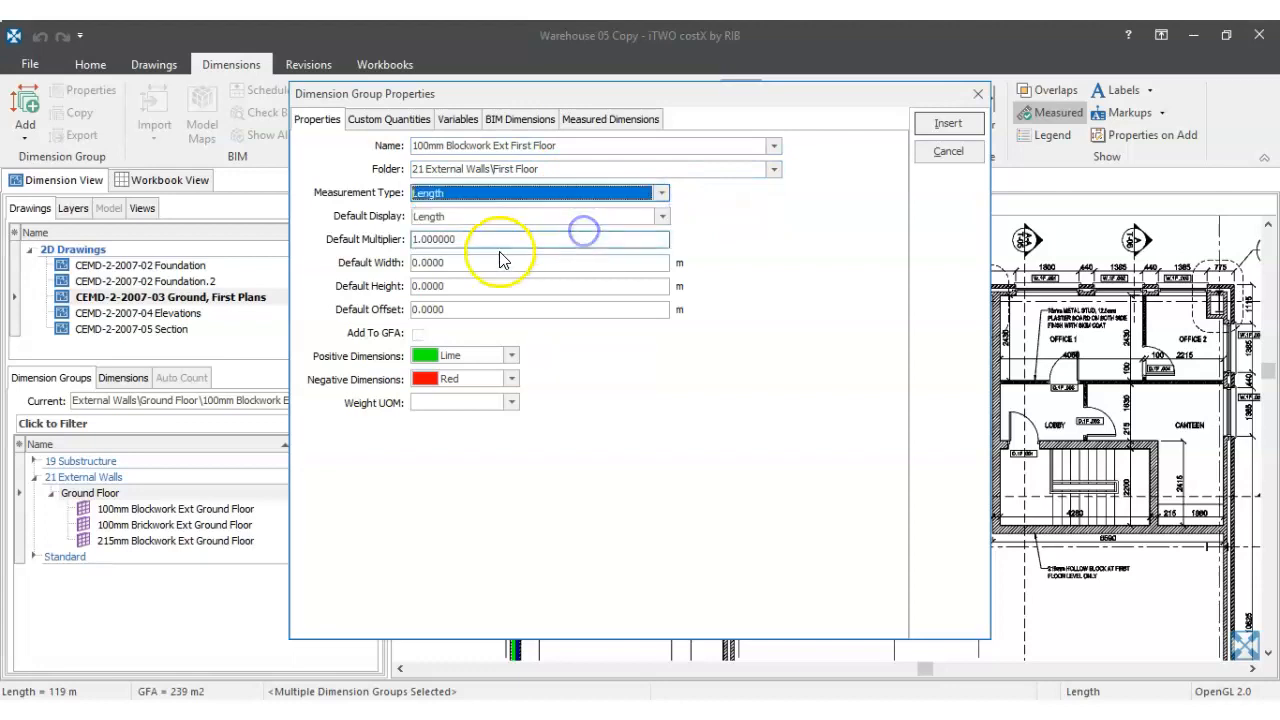
{"action": "left_click", "coordinate": [962, 126]}
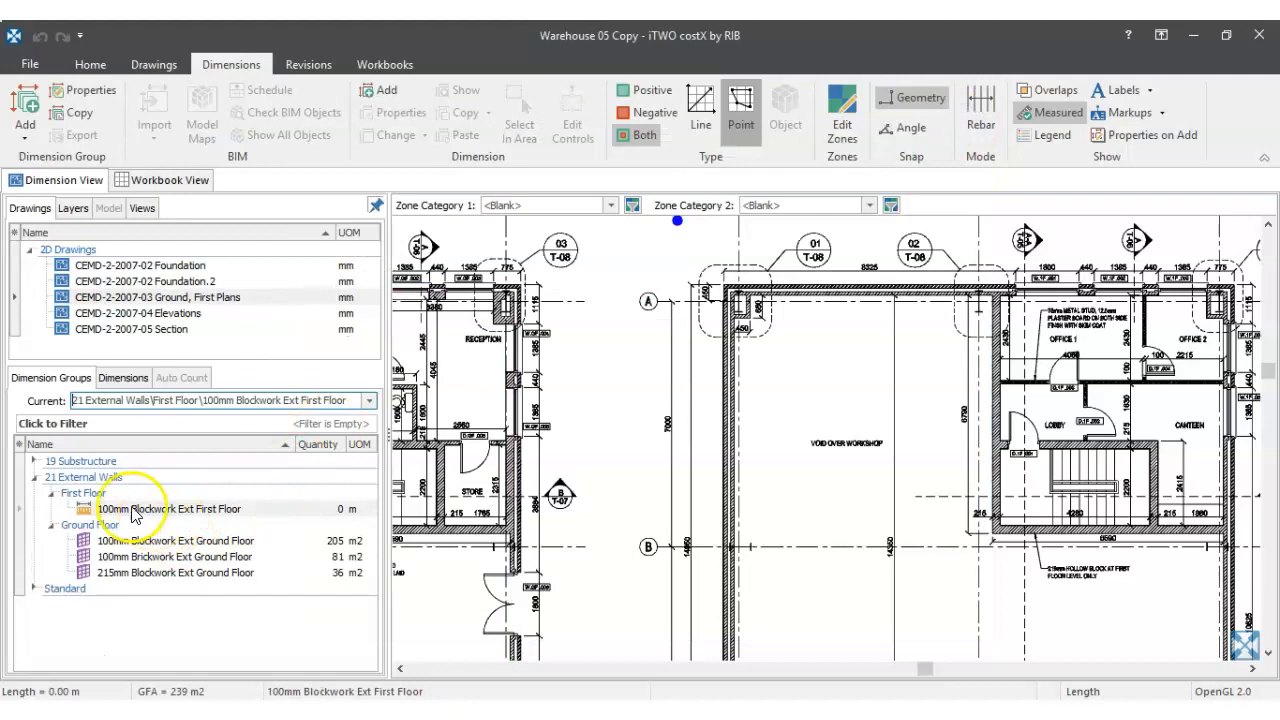
- Add a Length dimension group named 100mm Brickwork Ext First Floor to the First Floor folder, with Dark Purple positive dimensions
{"action": "left_click", "coordinate": [25, 127]}
{"action": "left_click", "coordinate": [50, 158]}
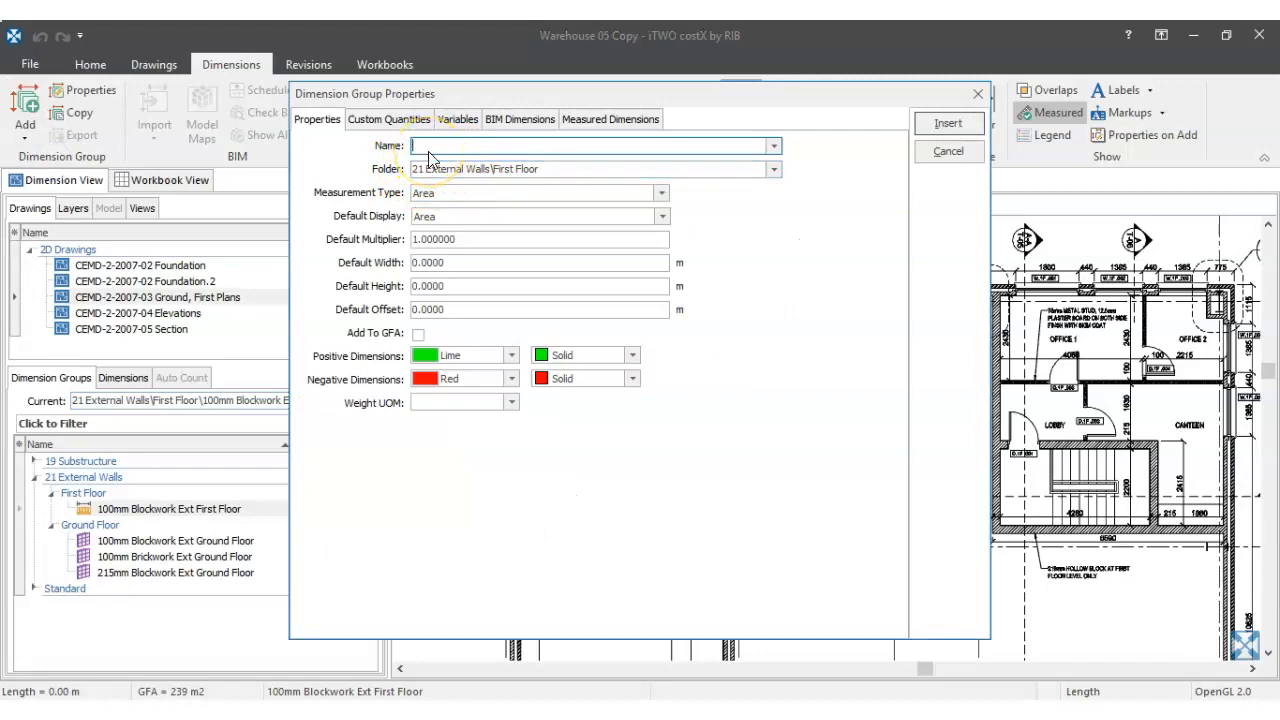
{"action": "type", "text": "100mm Brickwork Ext First Floor"}
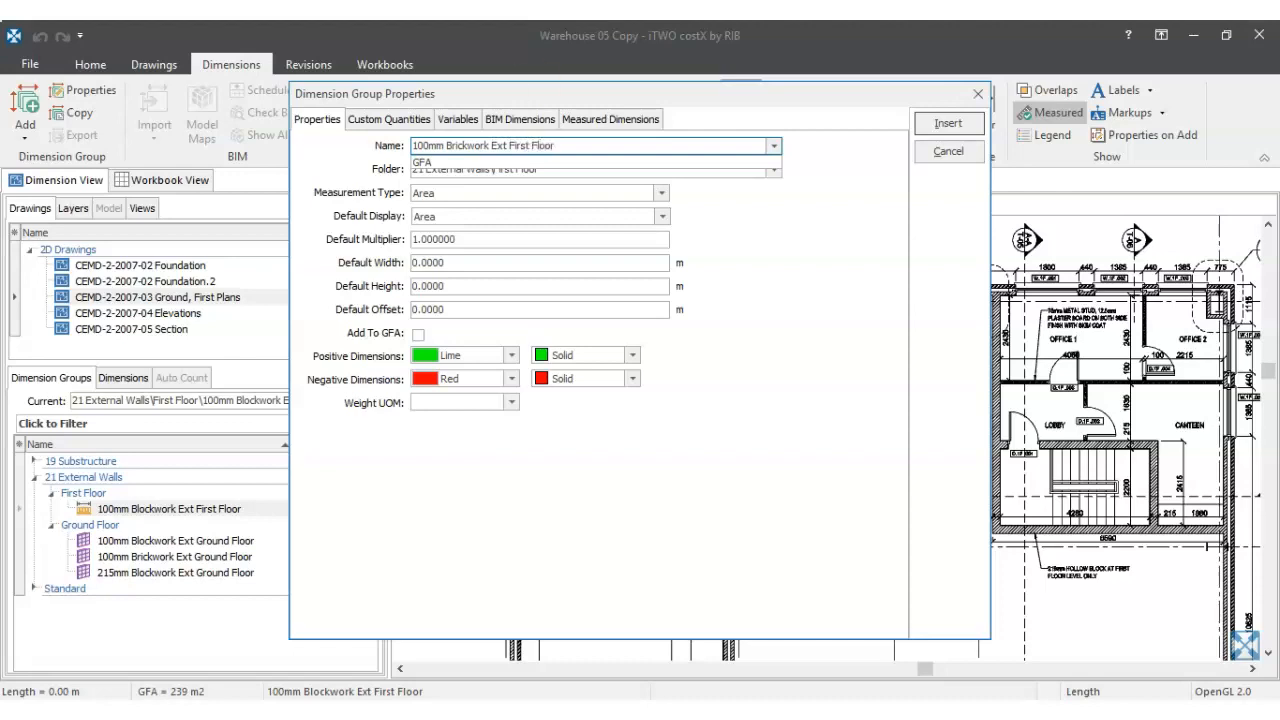
{"action": "left_click", "coordinate": [888, 240]}
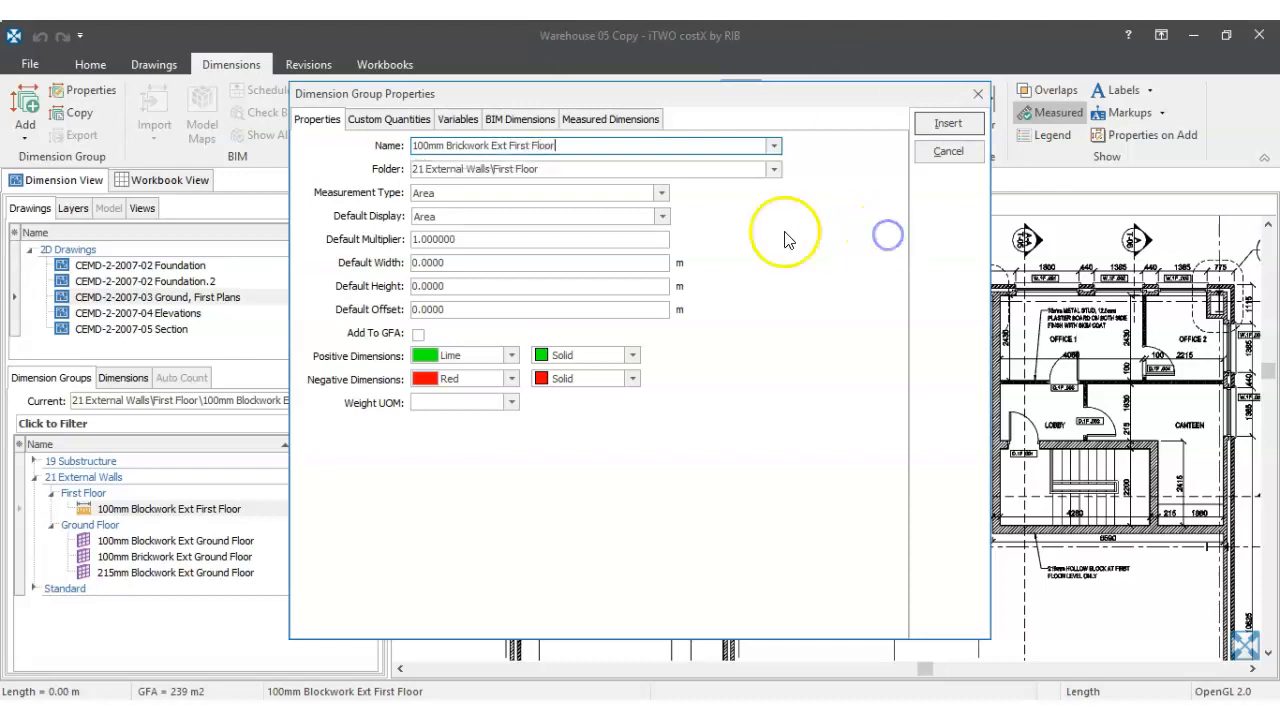
{"action": "left_click", "coordinate": [463, 193]}
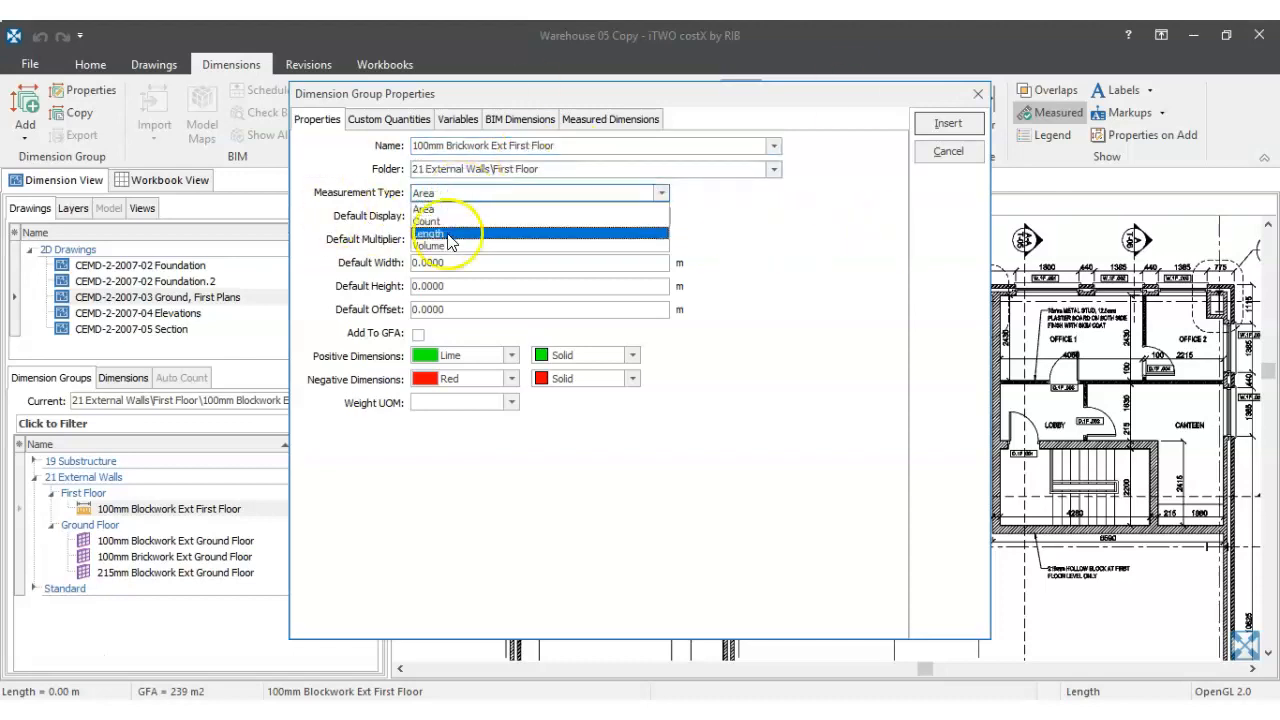
{"action": "left_click", "coordinate": [450, 234]}
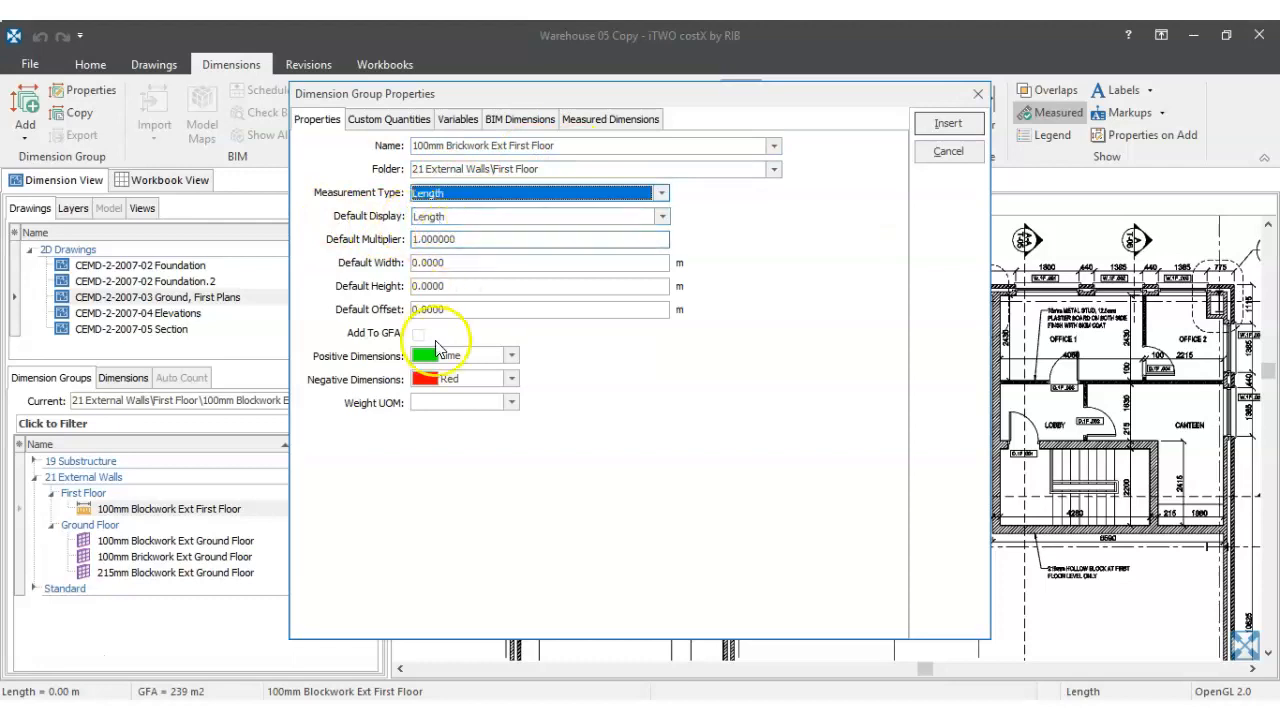
{"action": "left_click", "coordinate": [509, 355]}
{"action": "left_click_drag", "start_coordinate": [537, 408], "coordinate": [534, 434]}
{"action": "left_click", "coordinate": [477, 479]}
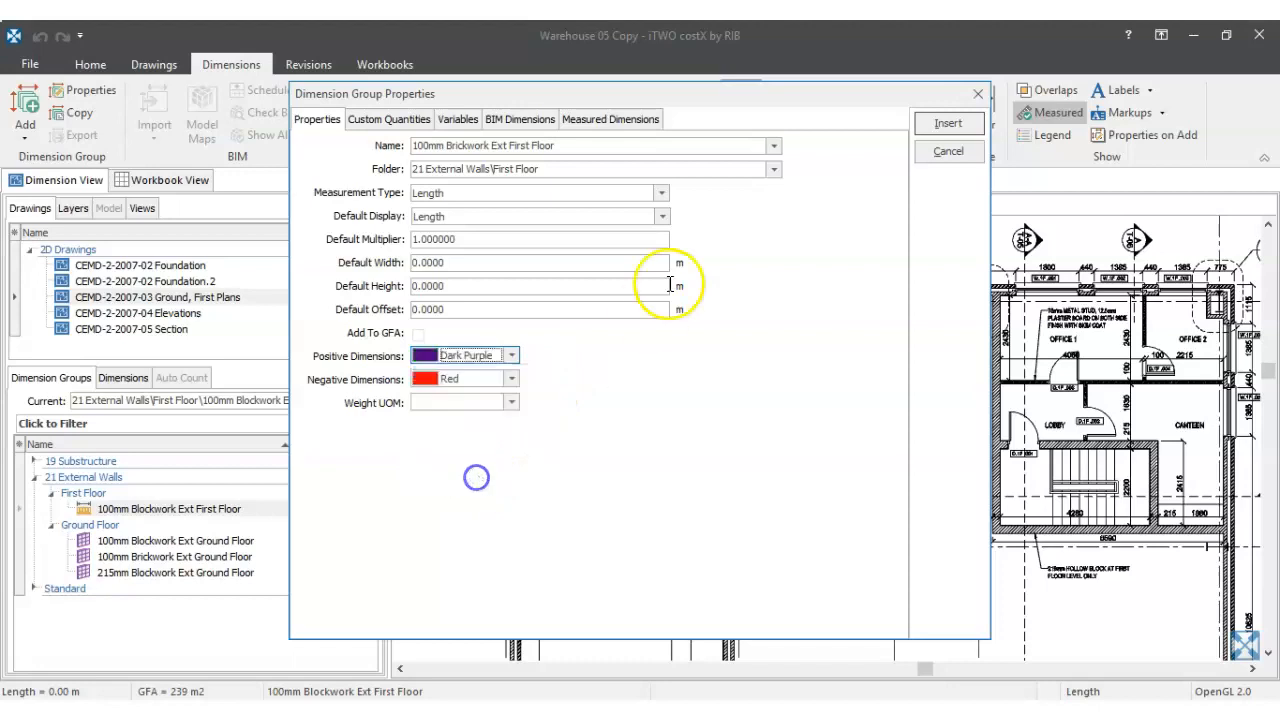
{"action": "left_click", "coordinate": [959, 124]}
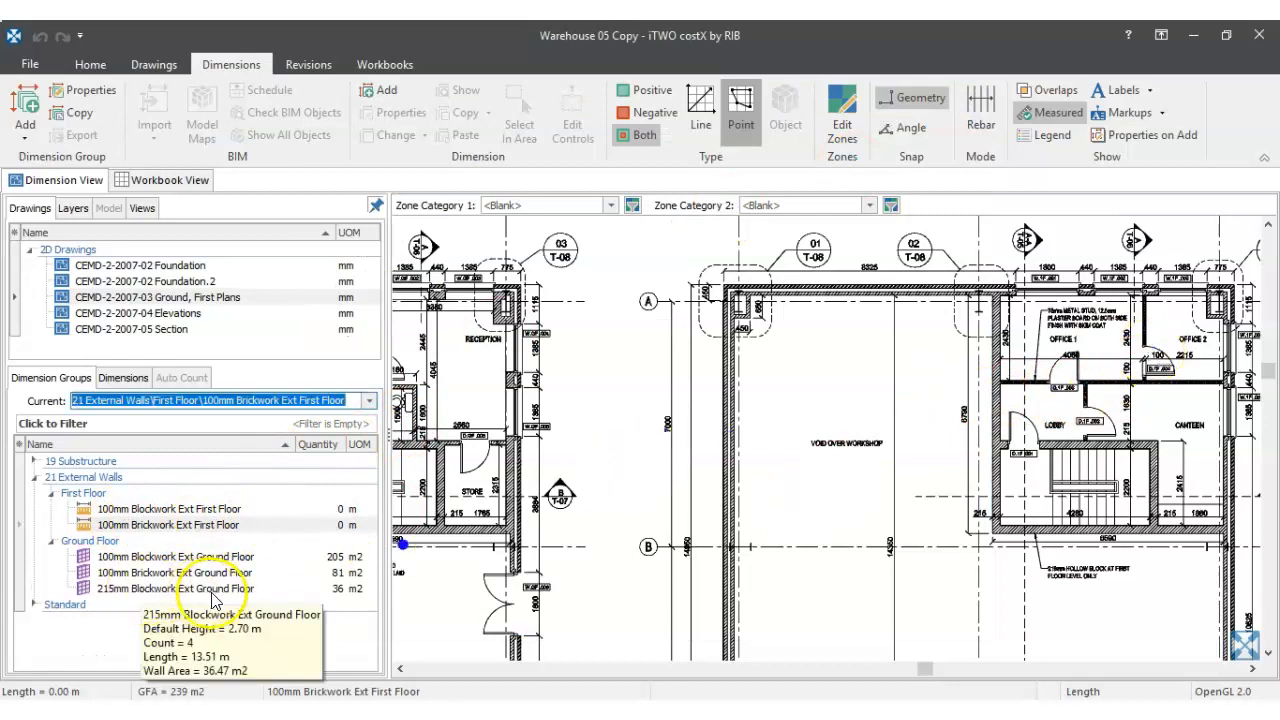
- Open the CEMD-2-2007-05 Section drawing and examine the first-floor external wall from floor slab to parapet beside Office 1
{"action": "left_click_drag", "start_coordinate": [1180, 487], "coordinate": [1044, 504]}
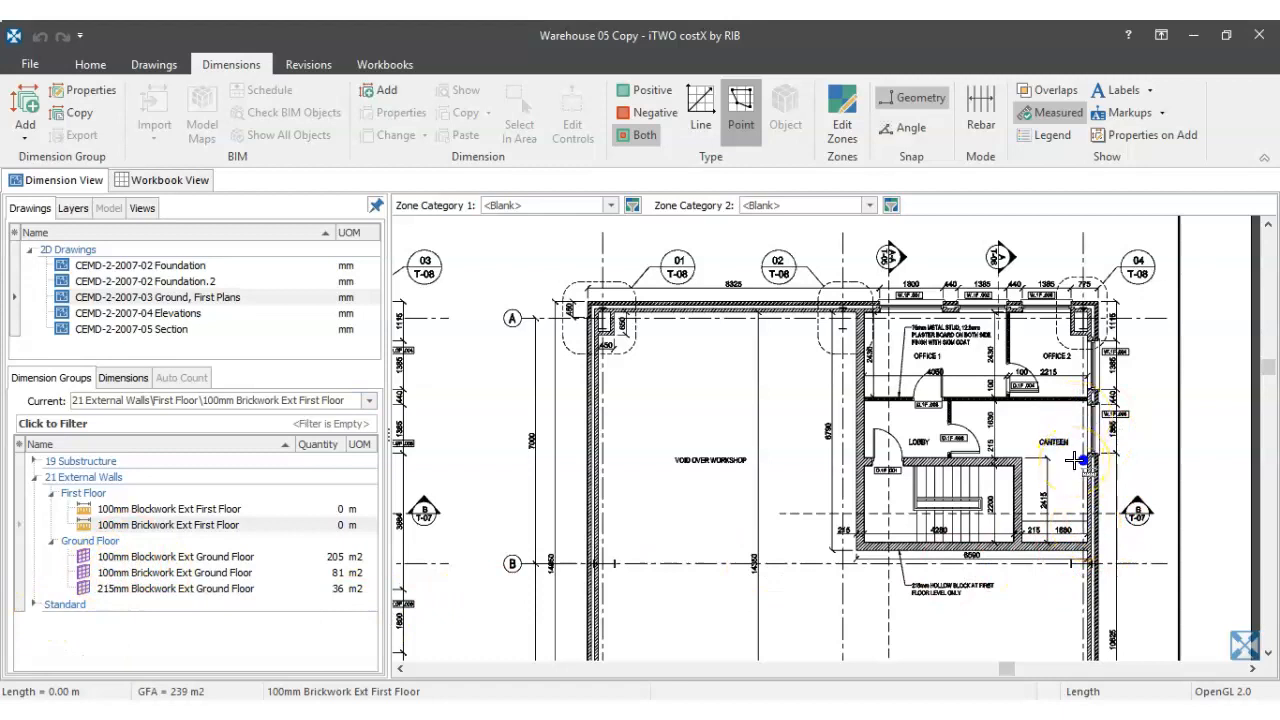
{"action": "scroll", "coordinate": [1075, 460], "scroll_direction": "down", "scroll_amount": 5}
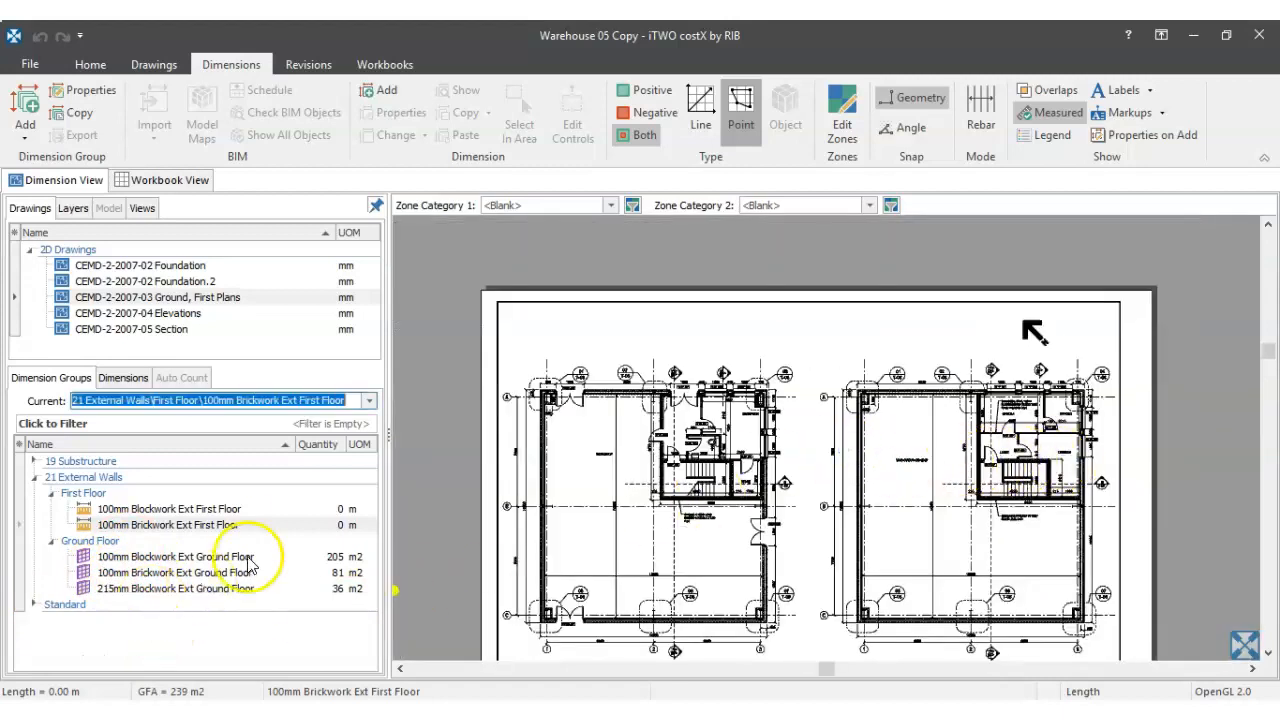
{"action": "left_click", "coordinate": [117, 330]}
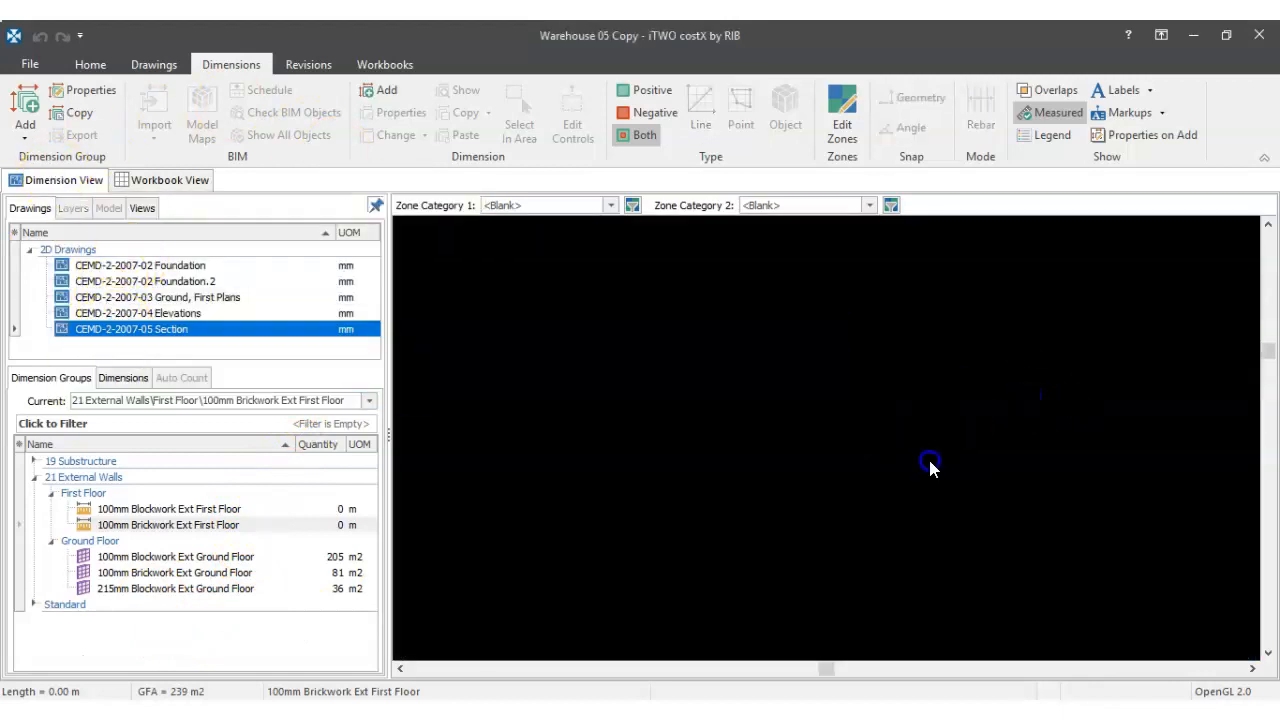
{"action": "scroll", "coordinate": [545, 350], "scroll_direction": "up", "scroll_amount": 5}
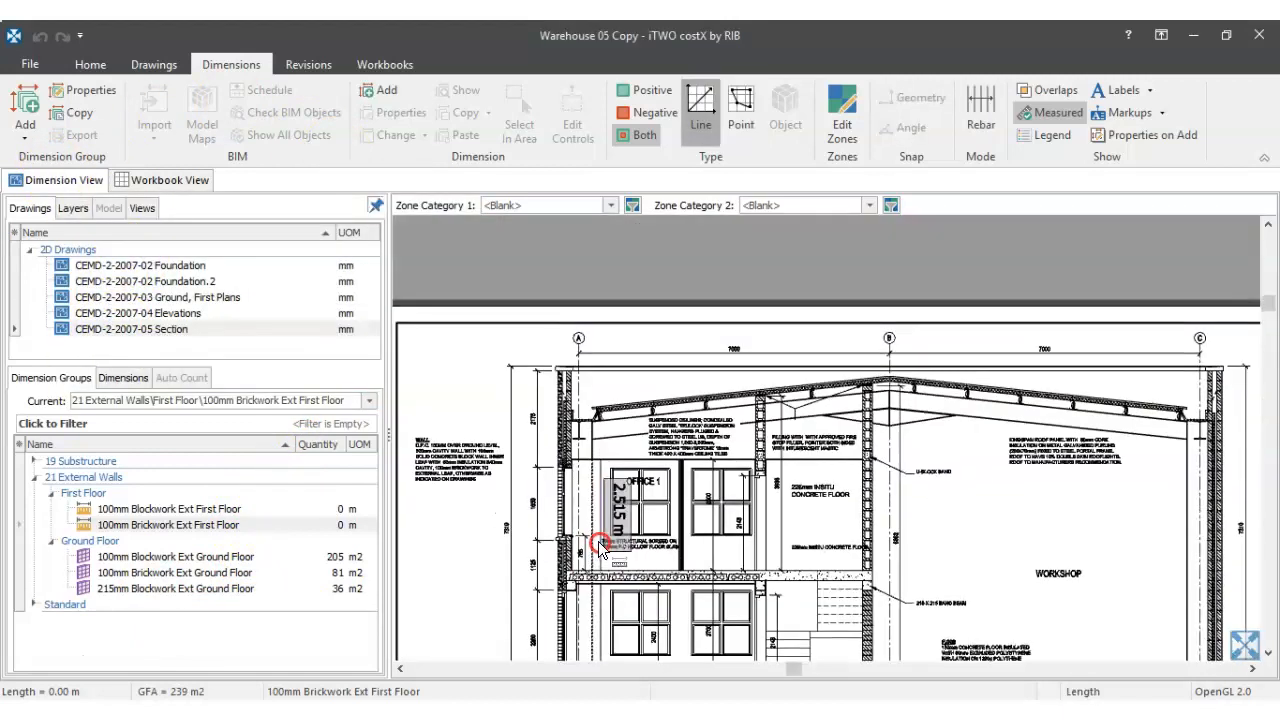
{"action": "scroll", "coordinate": [565, 620], "scroll_direction": "up", "scroll_amount": 5}
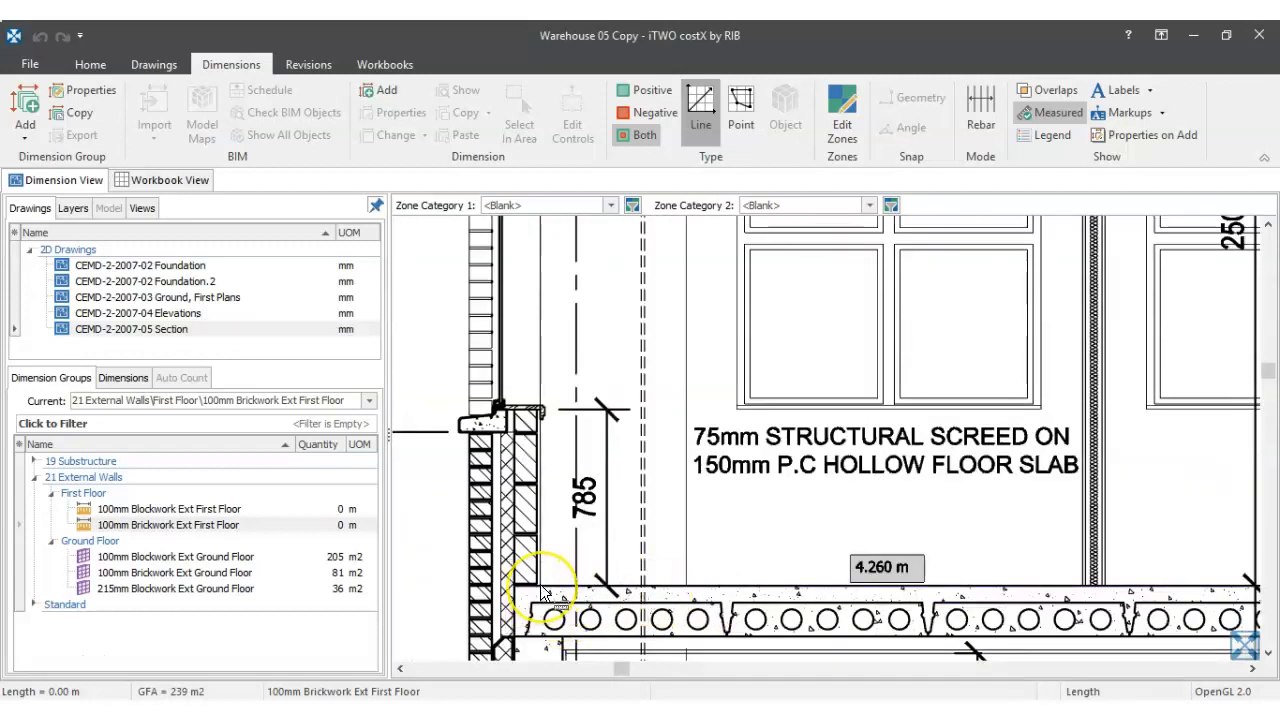
{"action": "scroll", "coordinate": [545, 592], "scroll_direction": "down", "scroll_amount": 3}
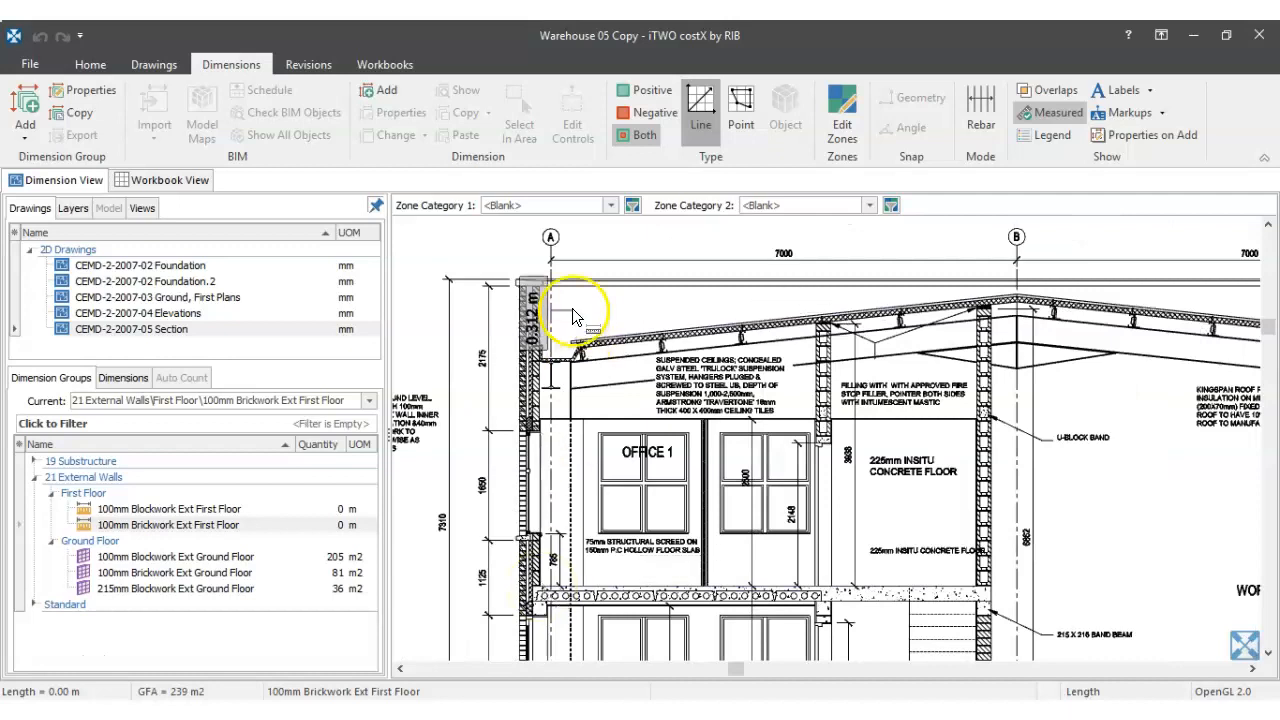
- Examine the section's roof, workshop side and external cavity wall, including its construction note and height dimensions beside Office 1
{"action": "scroll", "coordinate": [560, 295], "scroll_direction": "up", "scroll_amount": 4}
{"action": "scroll", "coordinate": [515, 280], "scroll_direction": "down", "scroll_amount": 2}
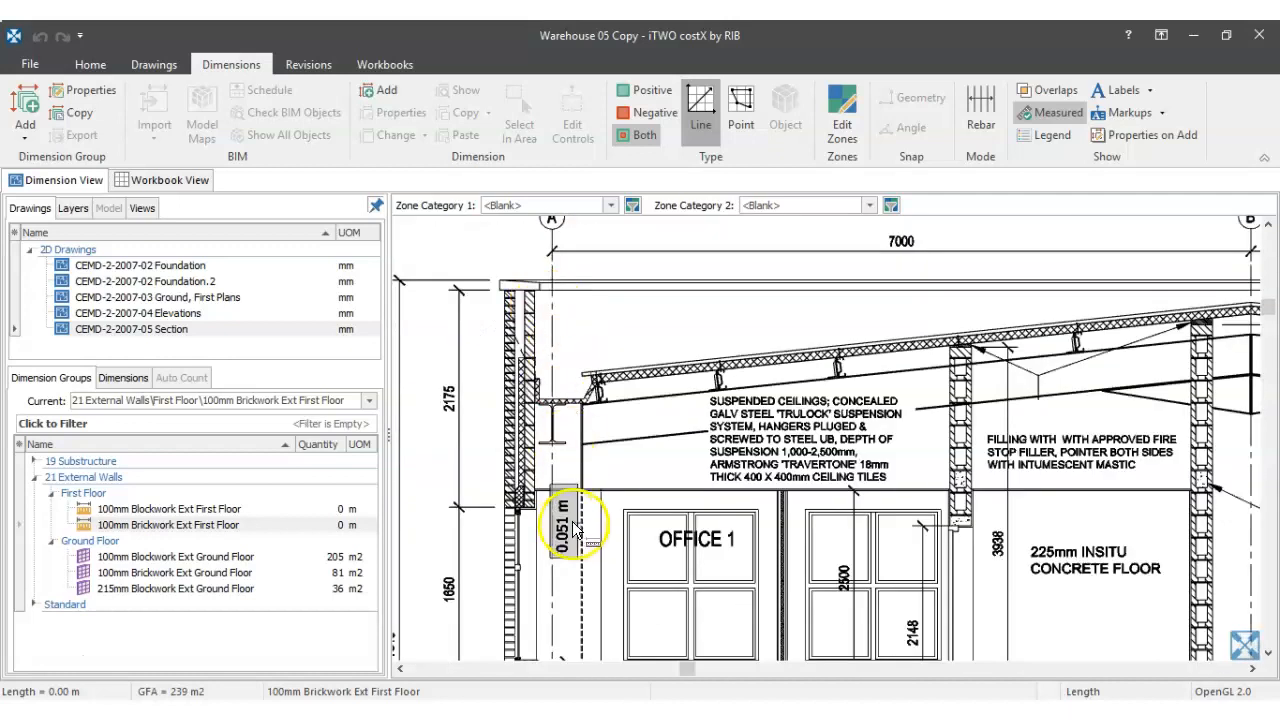
{"action": "scroll", "coordinate": [575, 535], "scroll_direction": "down", "scroll_amount": 2}
{"action": "scroll", "coordinate": [830, 437], "scroll_direction": "up", "scroll_amount": 1}
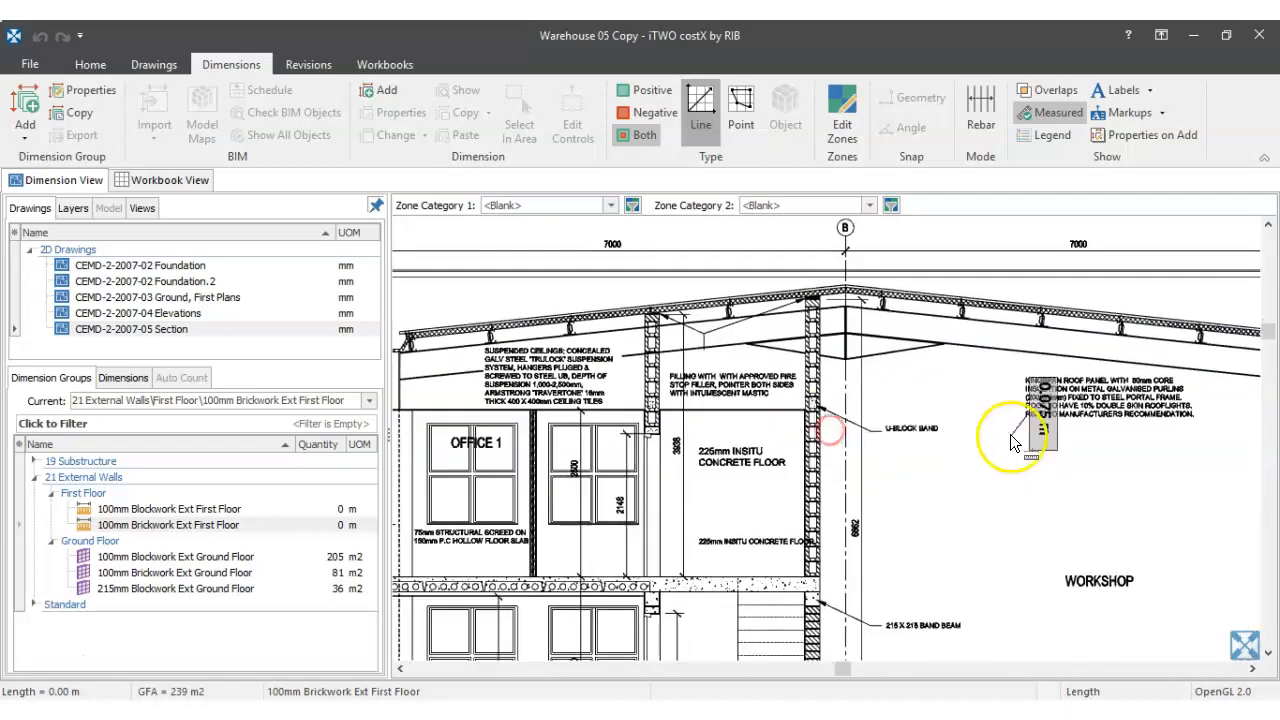
{"action": "scroll", "coordinate": [1014, 440], "scroll_direction": "down", "scroll_amount": 2}
{"action": "left_click_drag", "start_coordinate": [1034, 438], "coordinate": [778, 430]}
{"action": "scroll", "coordinate": [1004, 447], "scroll_direction": "up", "scroll_amount": 5}
{"action": "scroll", "coordinate": [1004, 450], "scroll_direction": "down", "scroll_amount": 5}
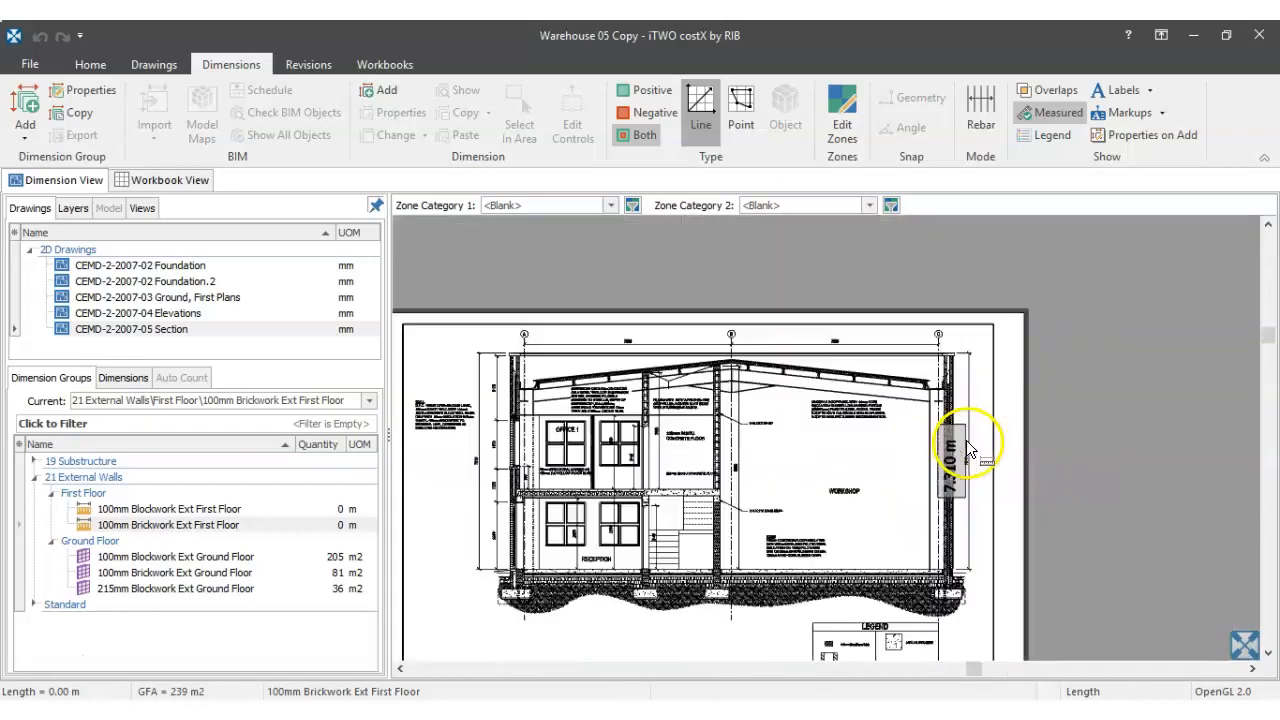
{"action": "scroll", "coordinate": [643, 503], "scroll_direction": "up", "scroll_amount": 5}
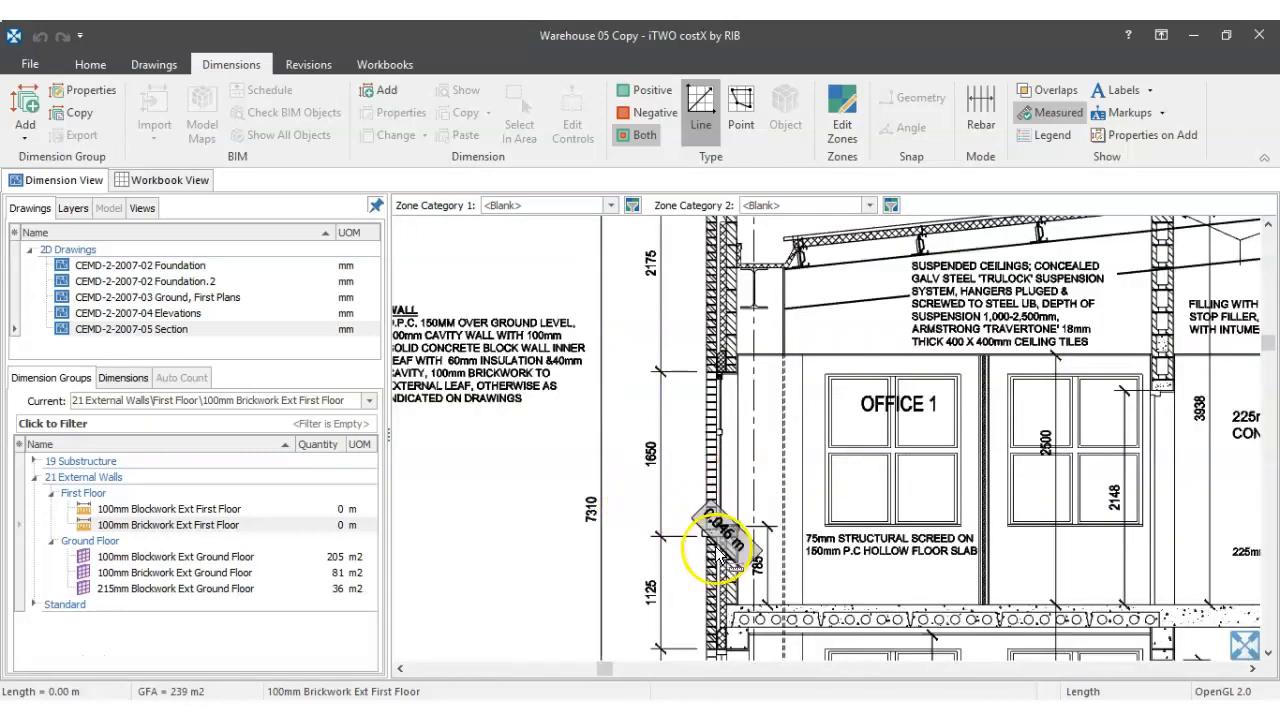
{"action": "scroll", "coordinate": [686, 586], "scroll_direction": "down", "scroll_amount": 3}
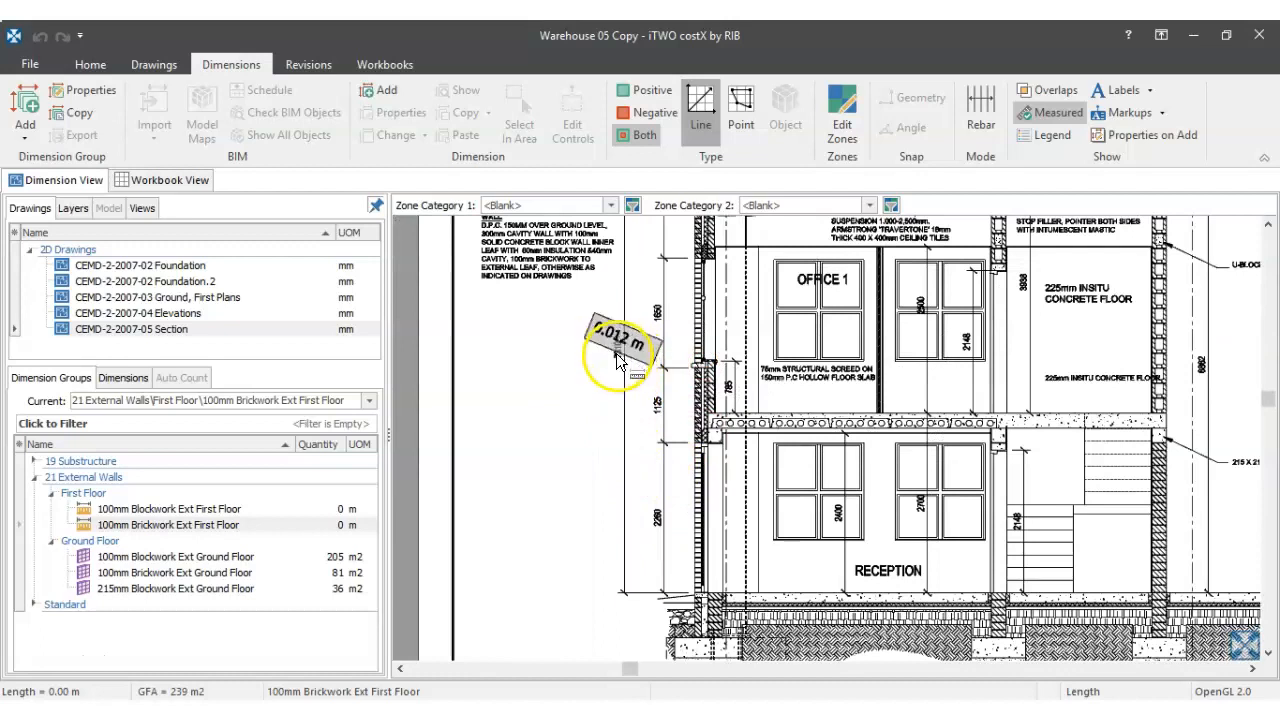
{"action": "scroll", "coordinate": [618, 351], "scroll_direction": "up", "scroll_amount": 4}
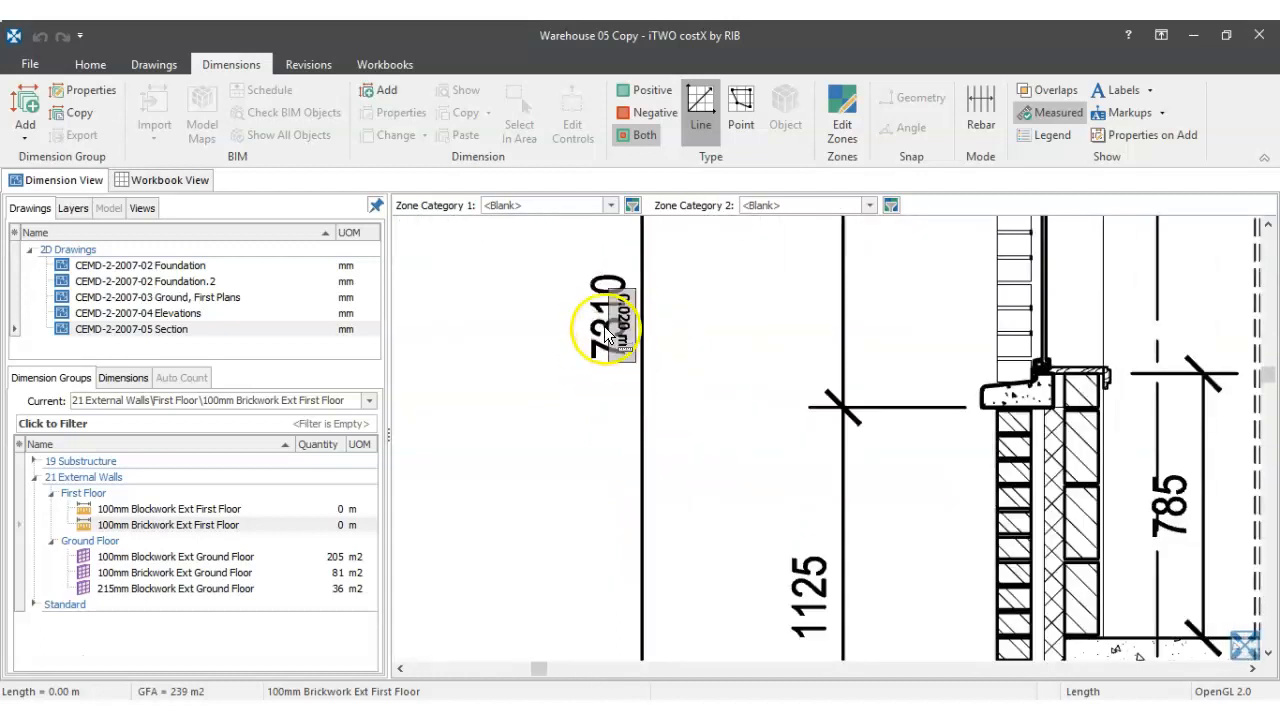
{"action": "scroll", "coordinate": [775, 339], "scroll_direction": "down", "scroll_amount": 3}
{"action": "left_click_drag", "start_coordinate": [813, 346], "coordinate": [677, 494]}
{"action": "right_click", "coordinate": [676, 494]}
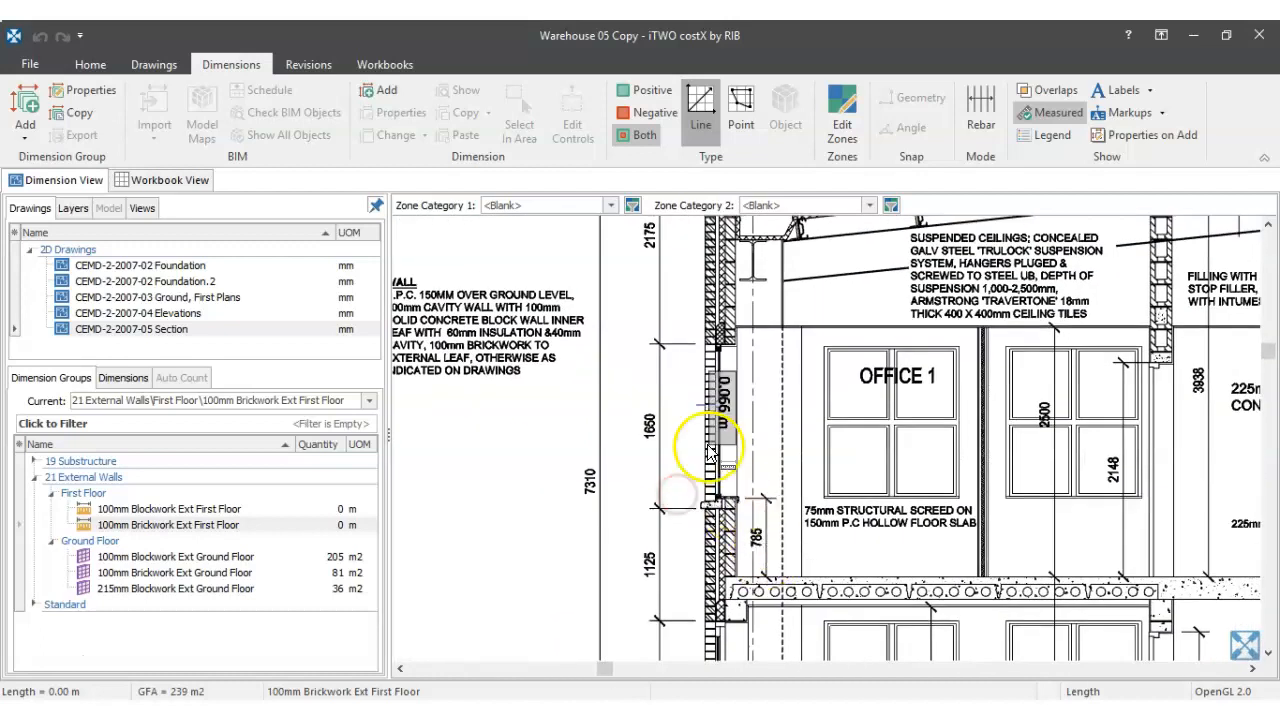
- Measure the first-floor external wall's height from the floor slab to the underside of the parapet coping with the measuring tool
{"action": "left_click", "coordinate": [153, 64]}
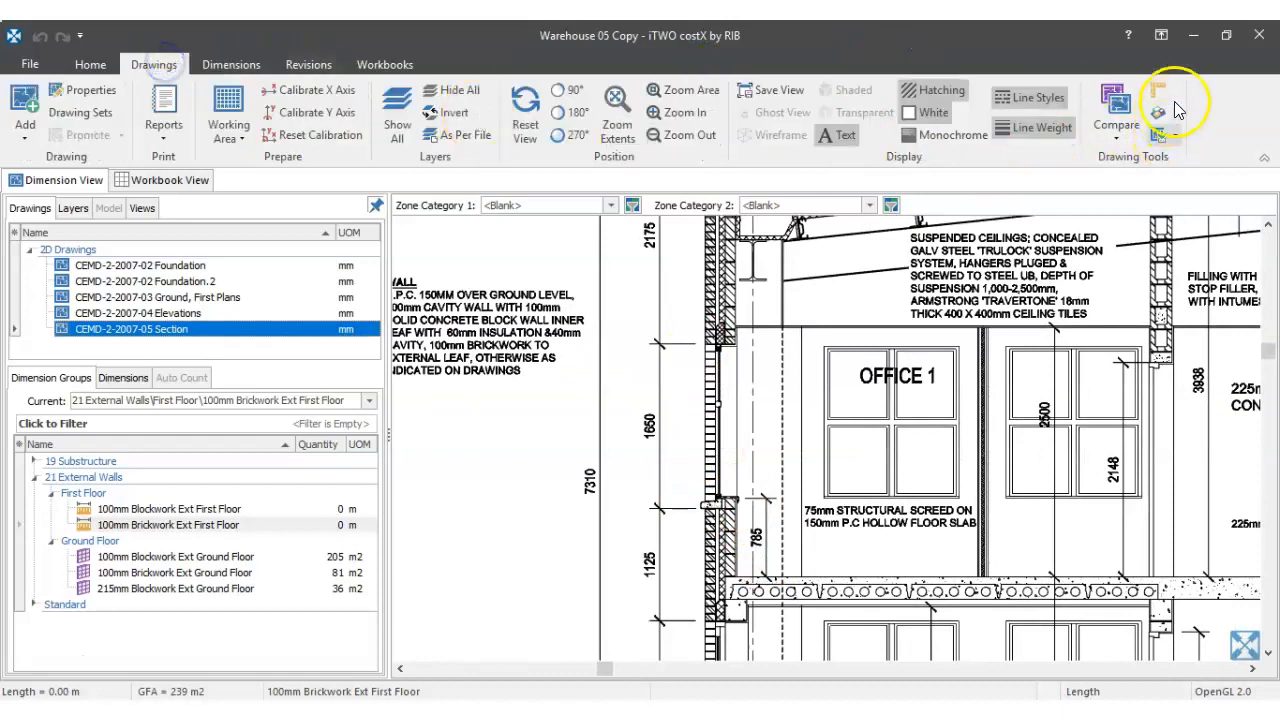
{"action": "left_click", "coordinate": [1140, 122]}
{"action": "left_click", "coordinate": [638, 537]}
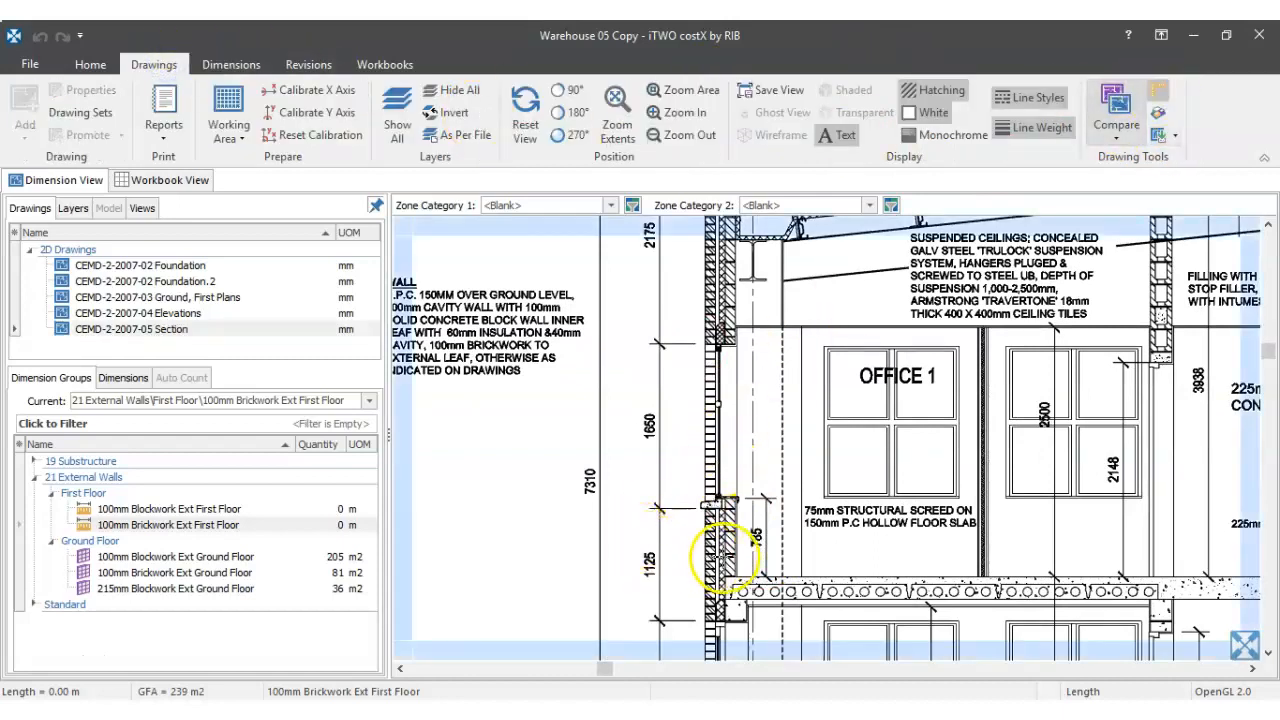
{"action": "scroll", "coordinate": [722, 556], "scroll_direction": "up", "scroll_amount": 2}
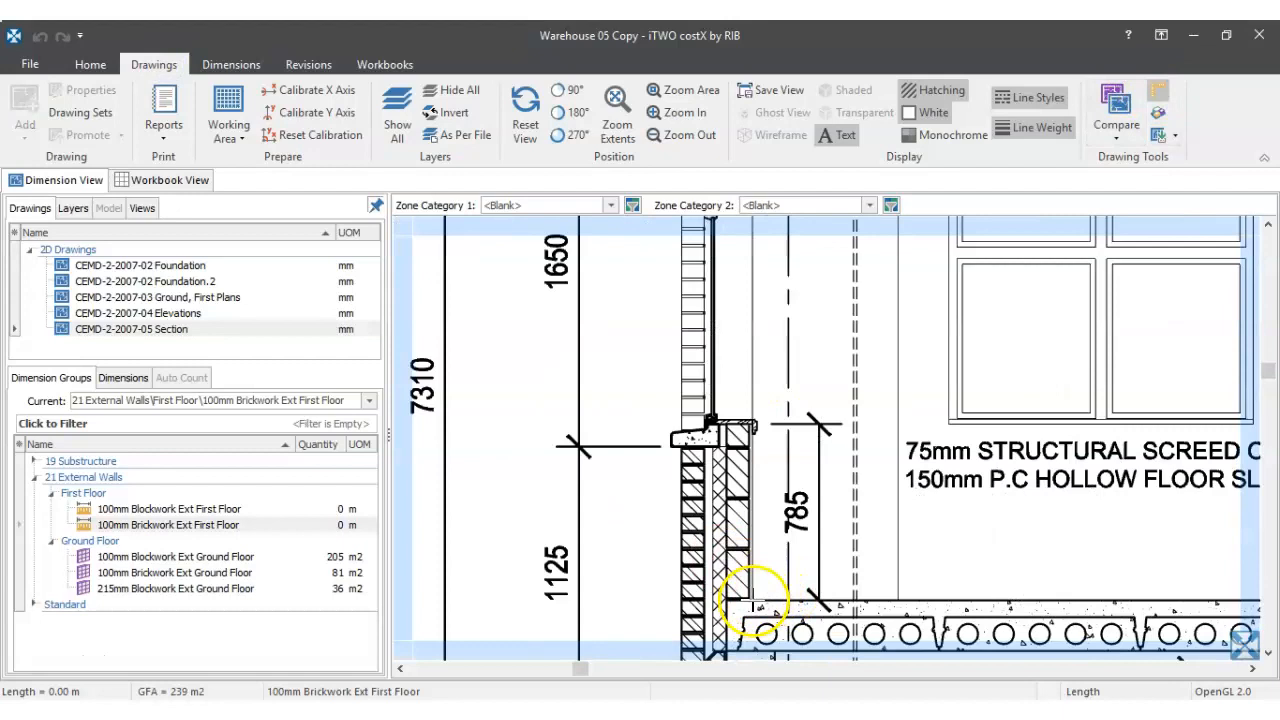
{"action": "scroll", "coordinate": [752, 600], "scroll_direction": "up", "scroll_amount": 2}
{"action": "scroll", "coordinate": [750, 600], "scroll_direction": "down", "scroll_amount": 3}
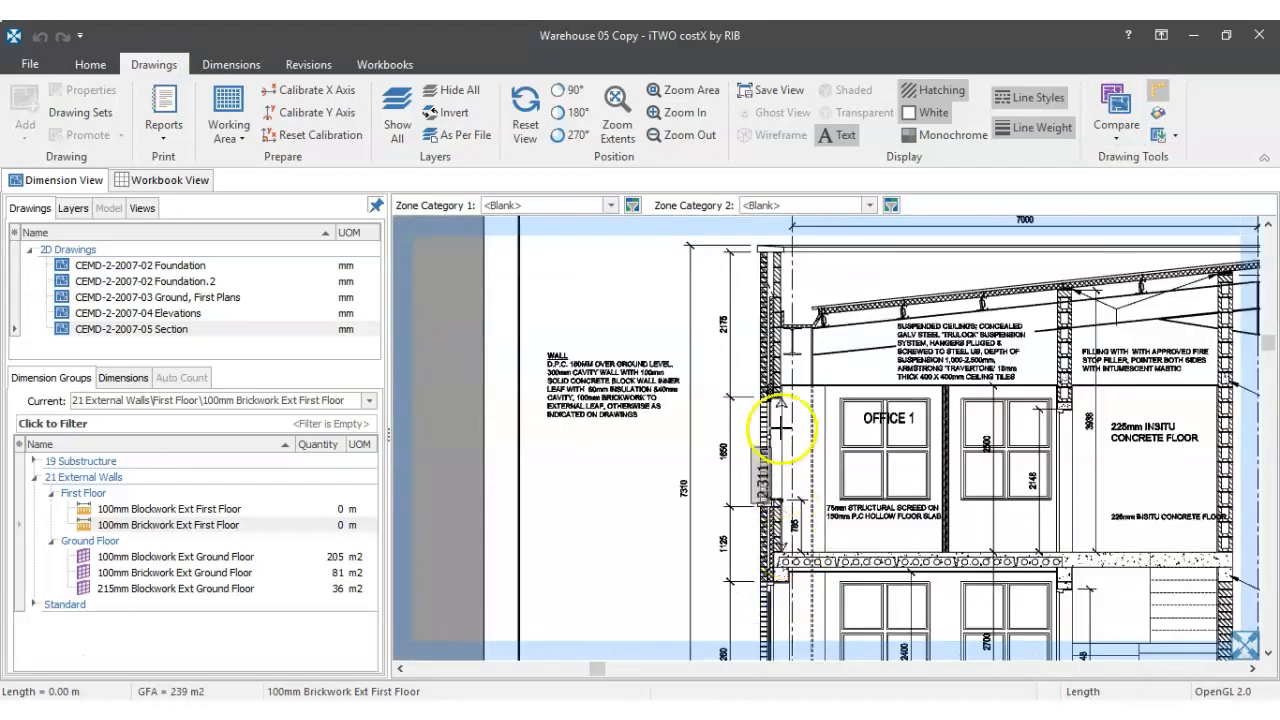
{"action": "scroll", "coordinate": [775, 440], "scroll_direction": "up", "scroll_amount": 3}
{"action": "scroll", "coordinate": [781, 382], "scroll_direction": "up", "scroll_amount": 4}
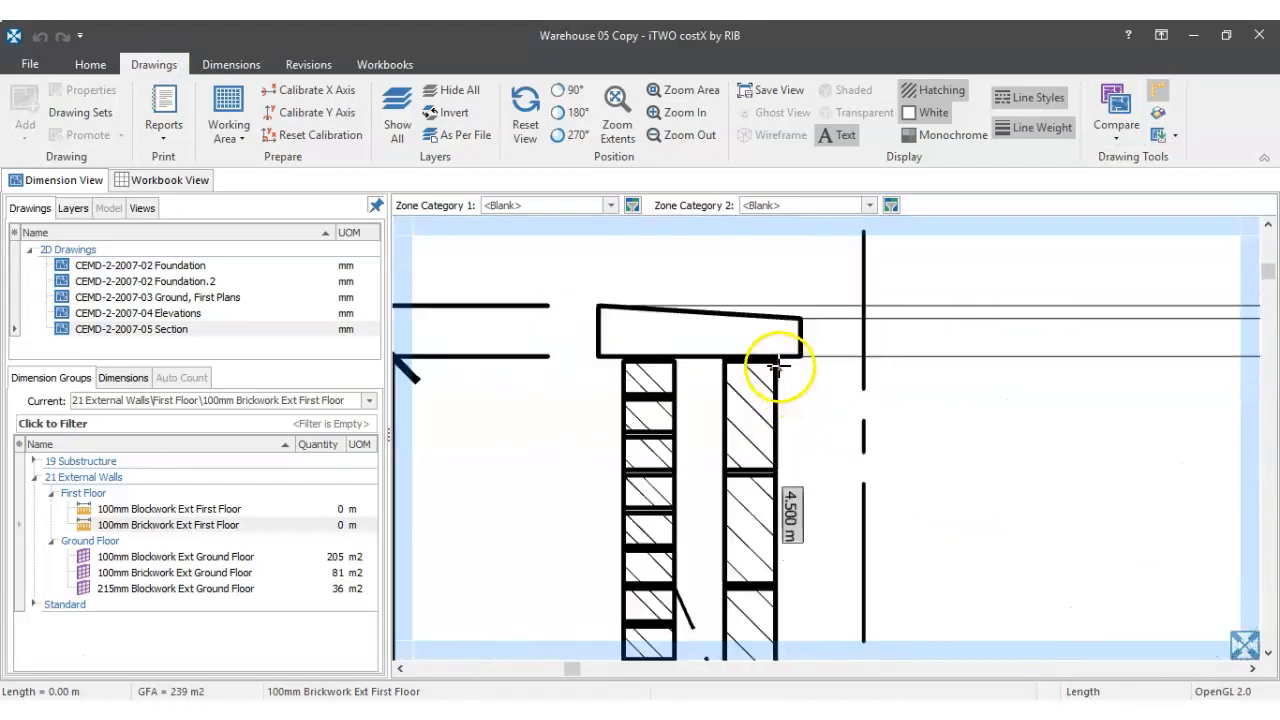
{"action": "scroll", "coordinate": [779, 362], "scroll_direction": "up", "scroll_amount": 2}
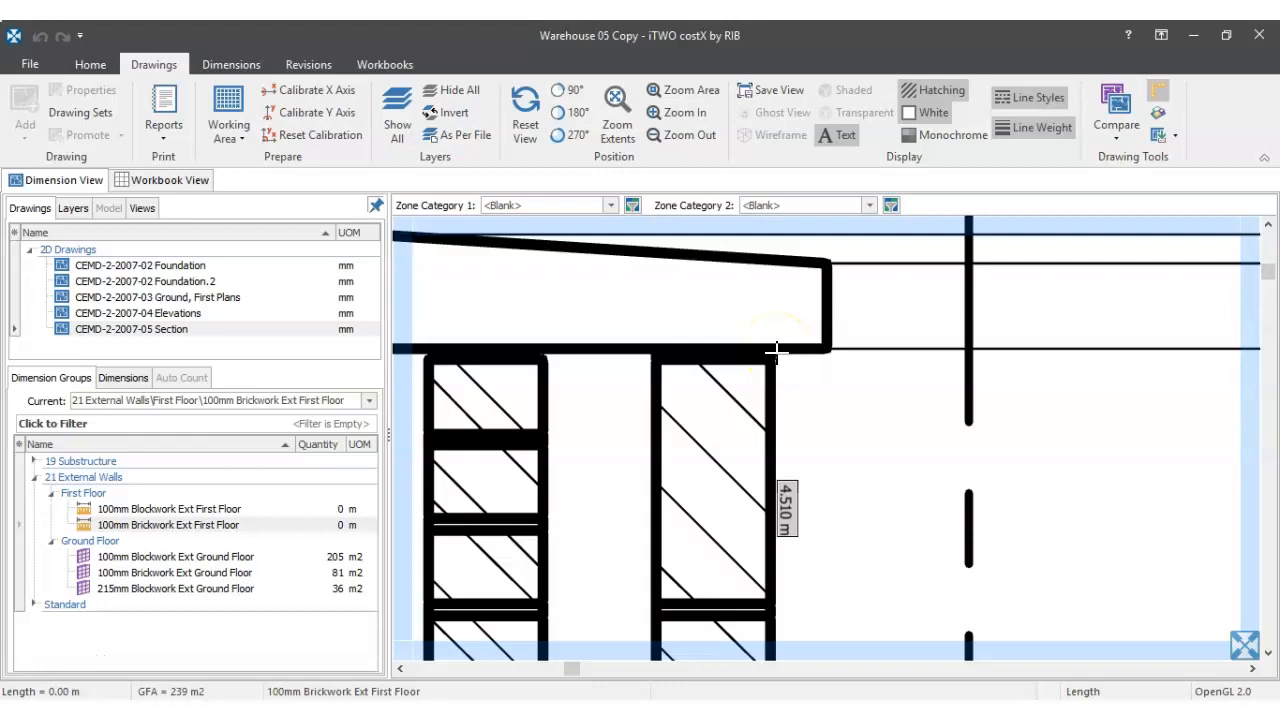
{"action": "scroll", "coordinate": [776, 360], "scroll_direction": "down", "scroll_amount": 3}
{"action": "scroll", "coordinate": [760, 380], "scroll_direction": "up", "scroll_amount": 4}
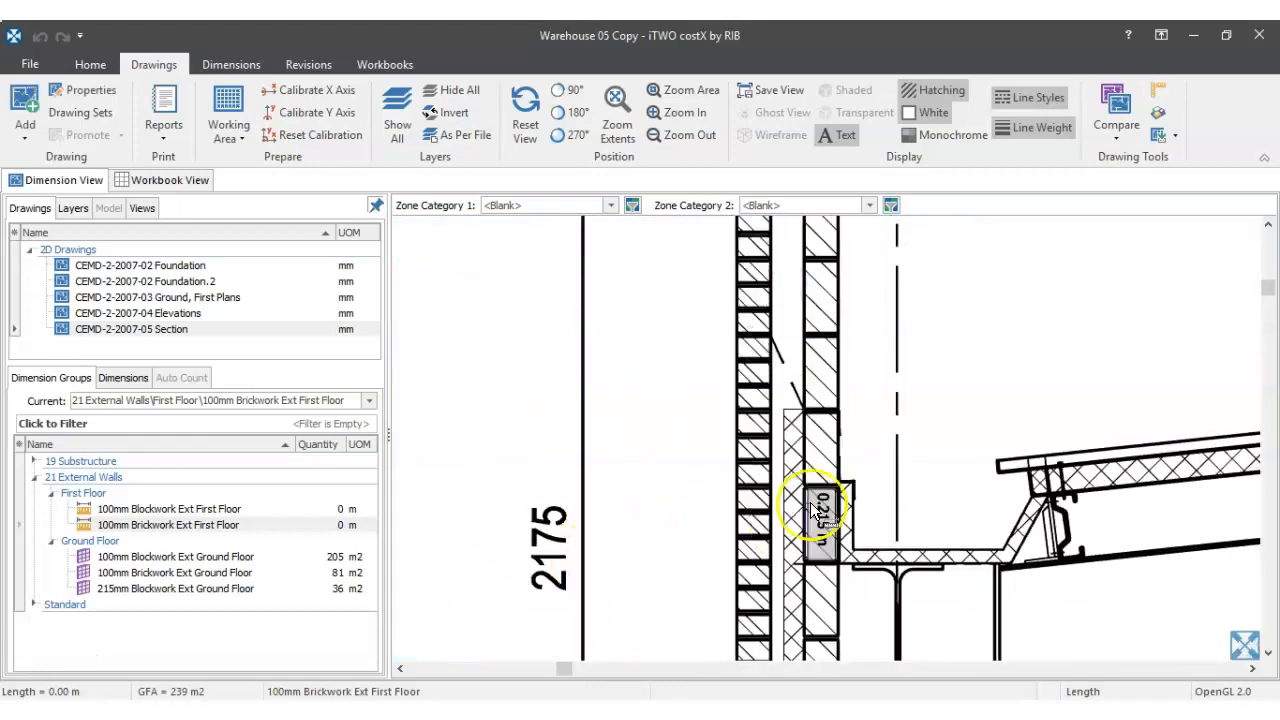
{"action": "scroll", "coordinate": [835, 470], "scroll_direction": "down", "scroll_amount": 2}
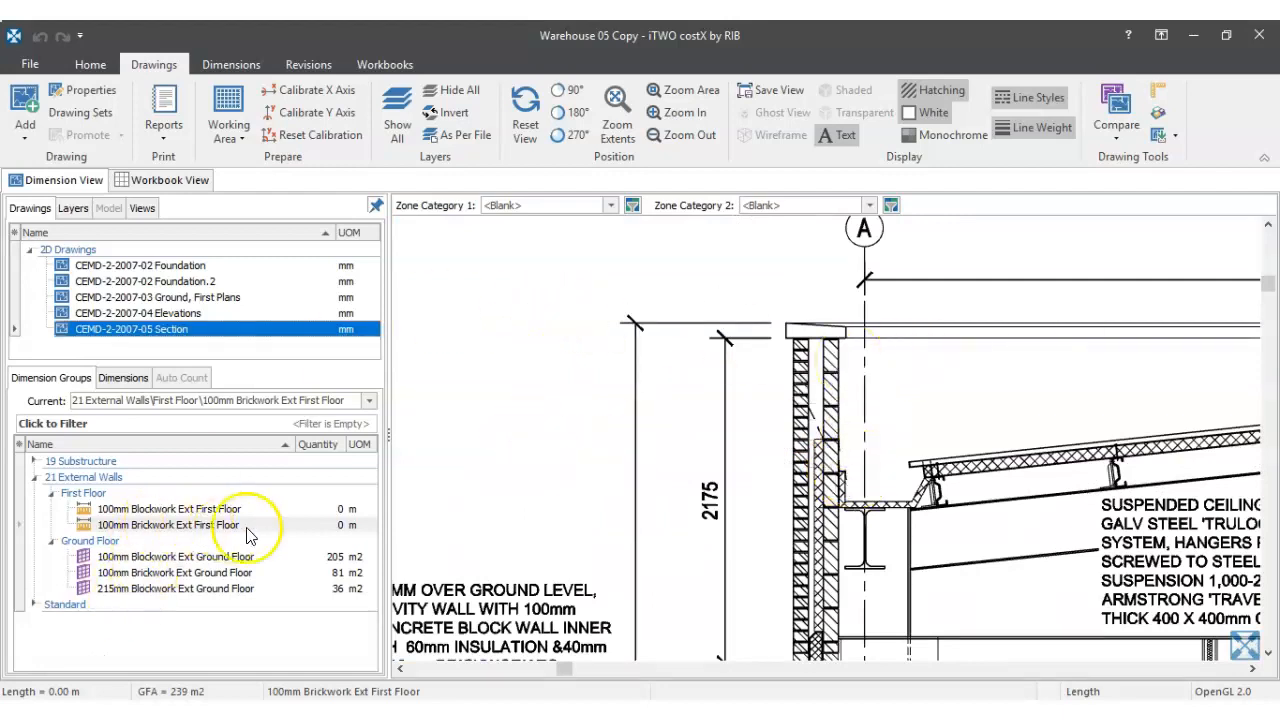
- Set 100mm Blockwork Ext First Floor to display Wall Area with a 4.51 m default height, applied to all its default-height dimensions
{"action": "left_click", "coordinate": [188, 509]}
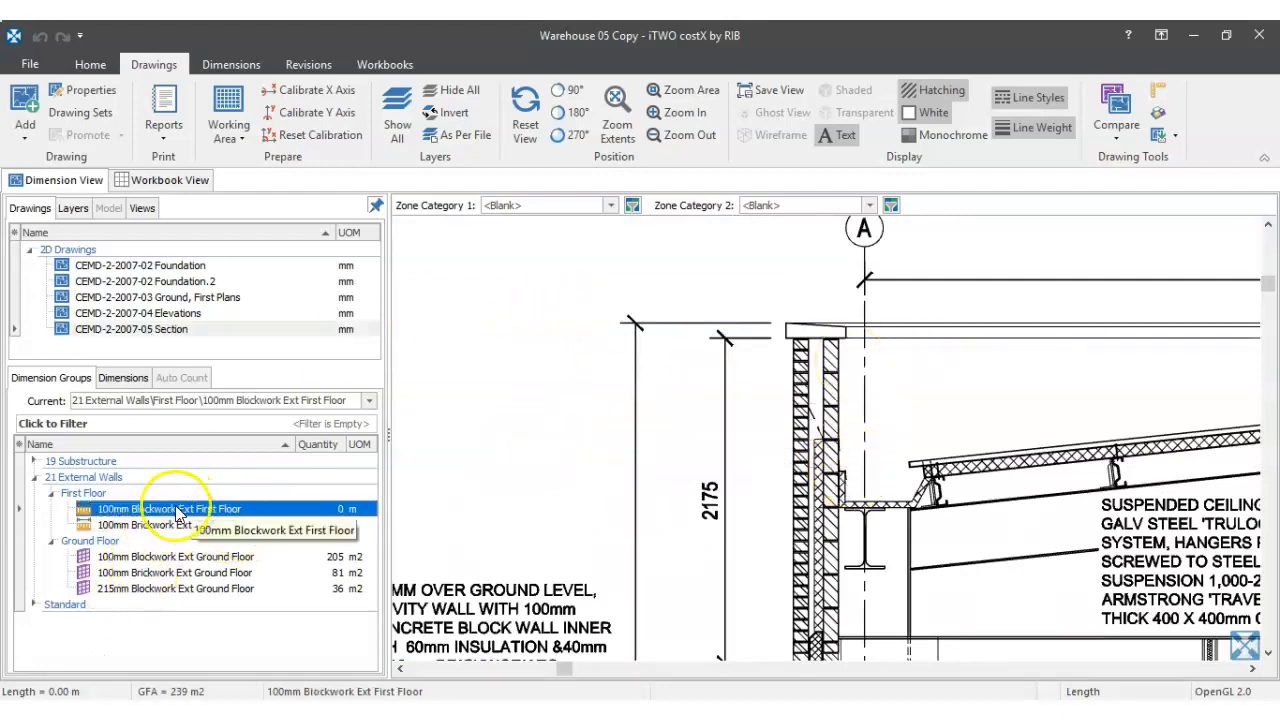
{"action": "left_click", "coordinate": [185, 512]}
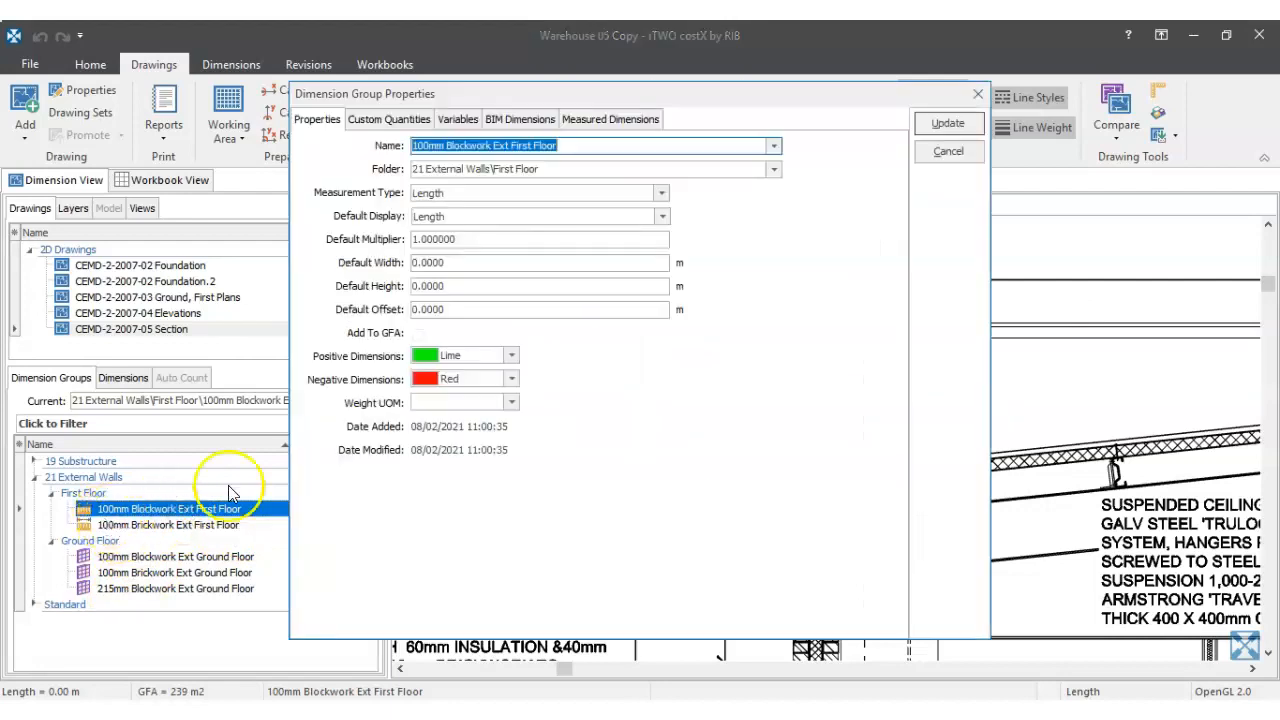
{"action": "left_click", "coordinate": [452, 215]}
{"action": "left_click", "coordinate": [445, 269]}
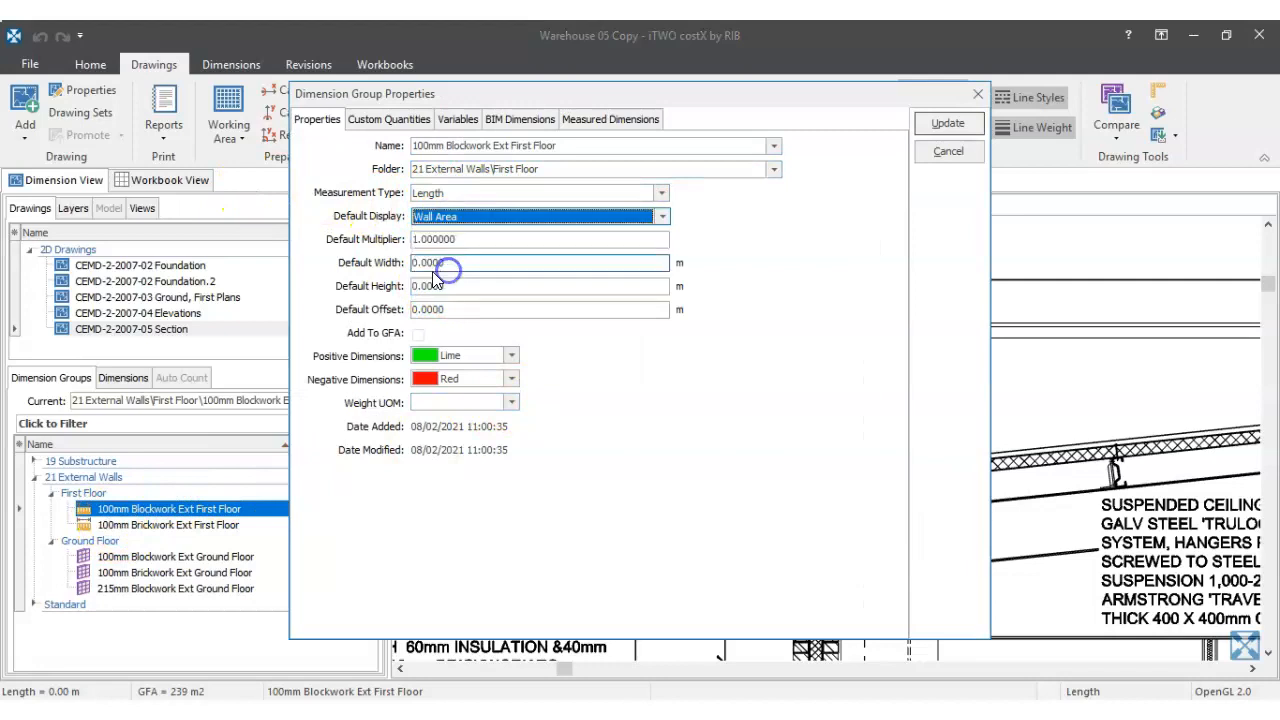
{"action": "left_click_drag", "start_coordinate": [453, 286], "coordinate": [404, 289]}
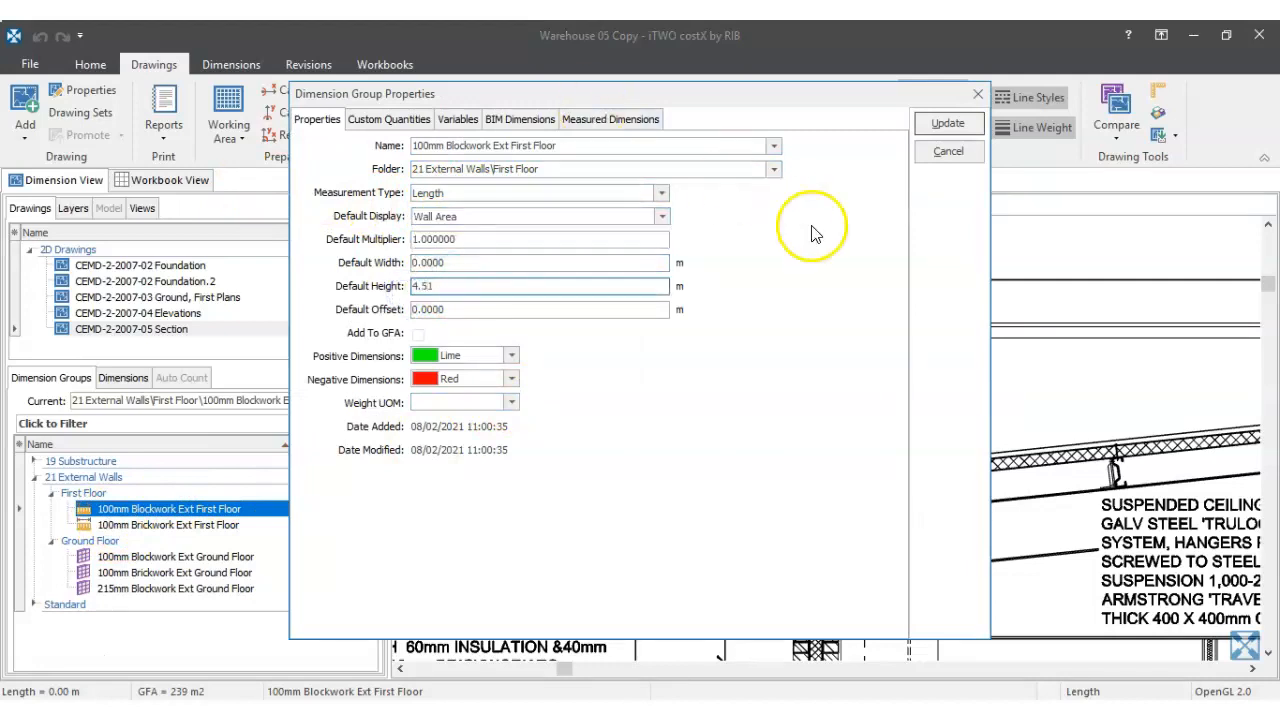
{"action": "left_click", "coordinate": [973, 124]}
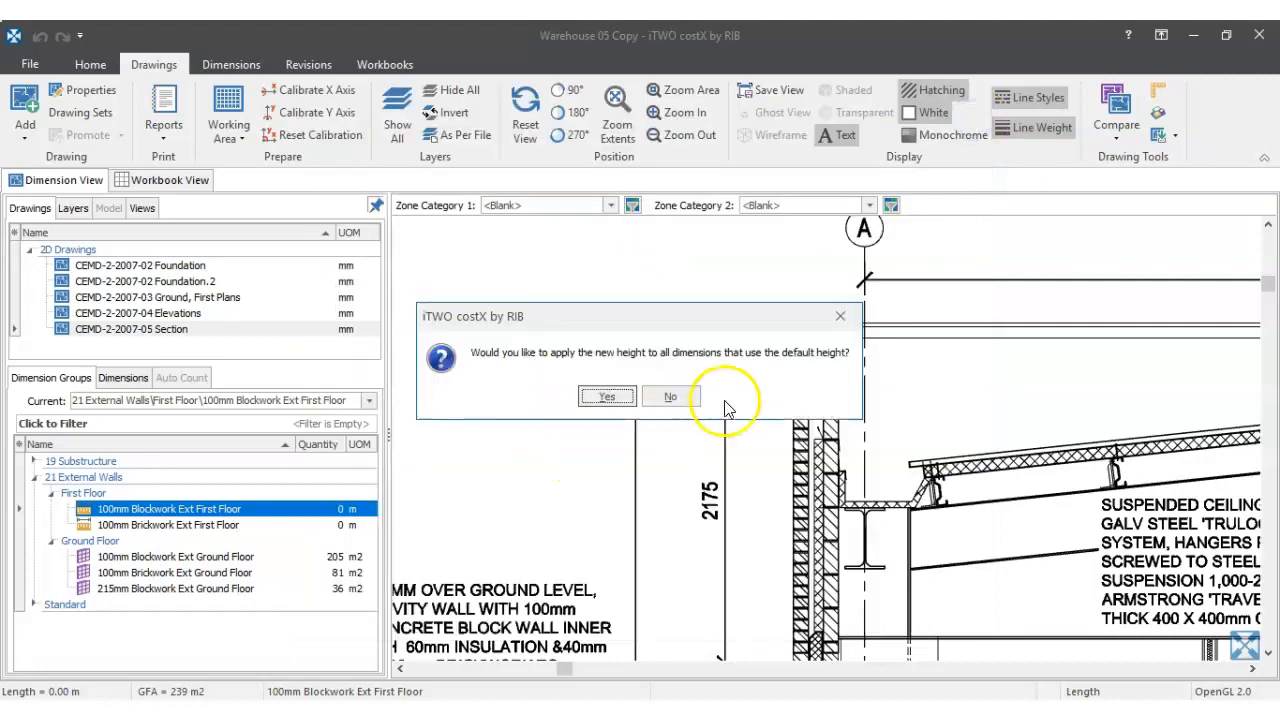
{"action": "left_click", "coordinate": [631, 397]}
- Set 100mm Brickwork Ext First Floor to a 4.51 m default height and Wall Area display, applying the height to its default-height dimensions
{"action": "left_click", "coordinate": [190, 529]}
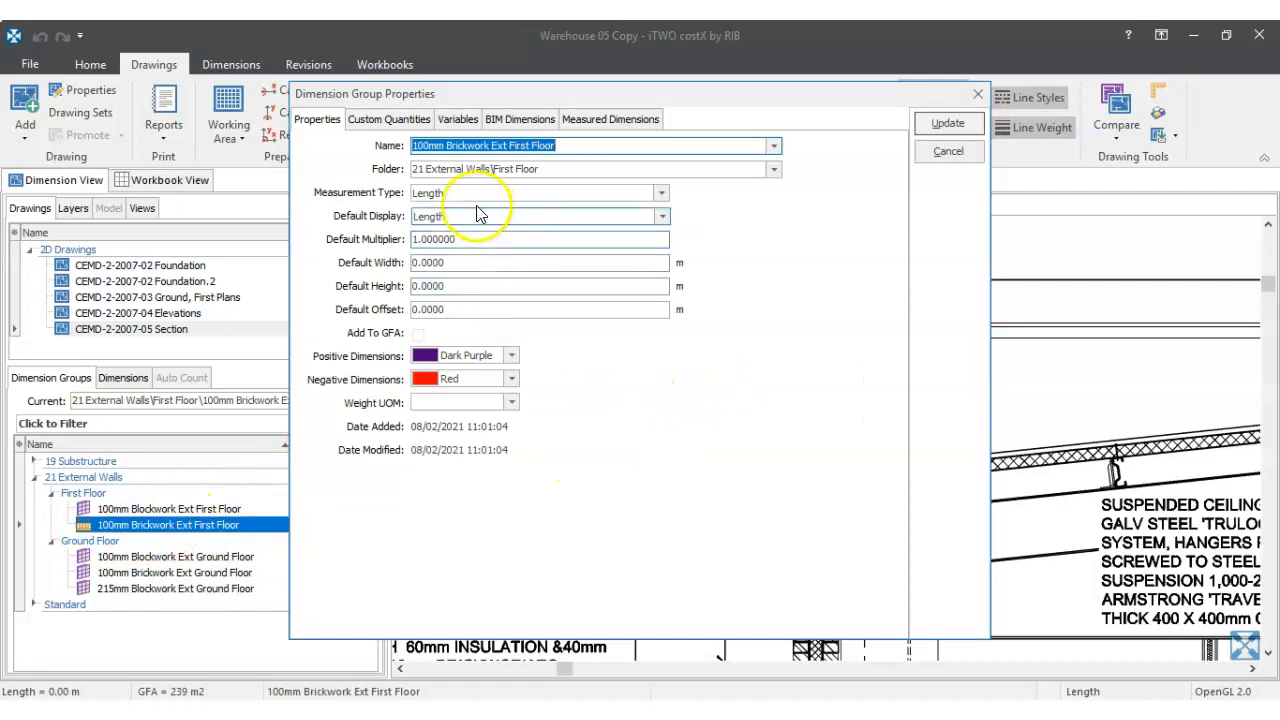
{"action": "left_click", "coordinate": [425, 287]}
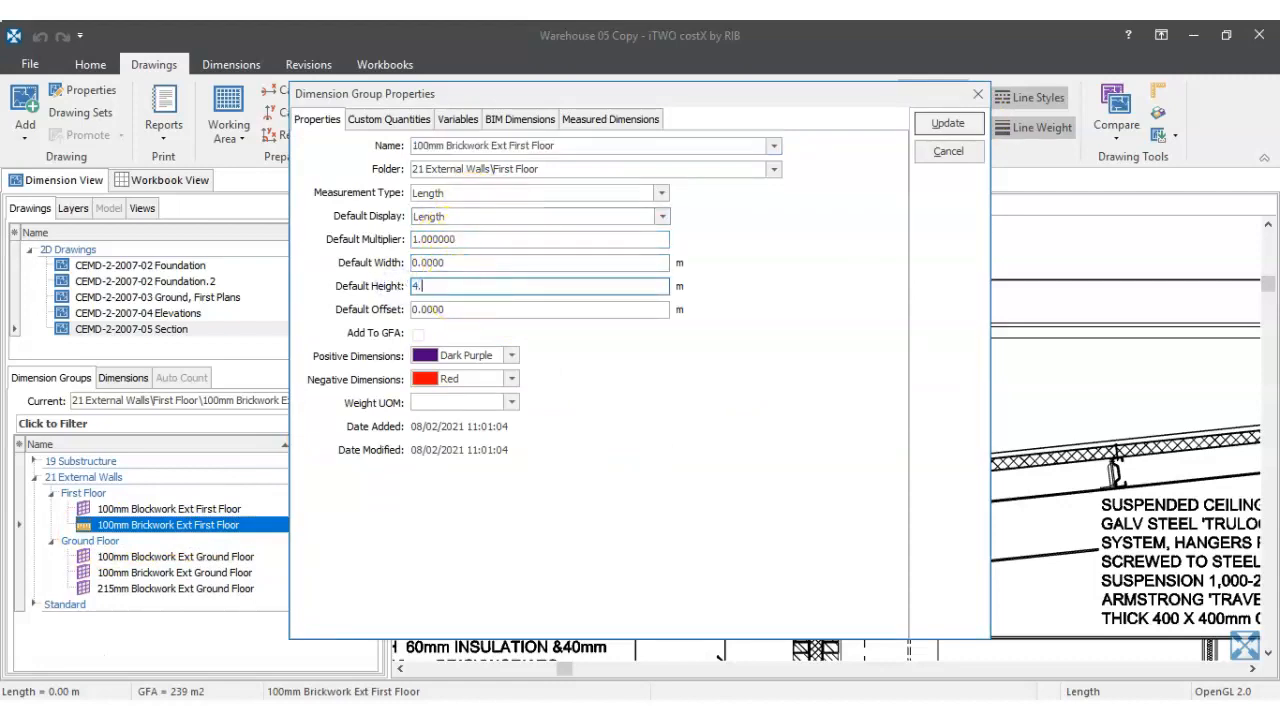
{"action": "left_click", "coordinate": [440, 222]}
{"action": "left_click", "coordinate": [443, 257]}
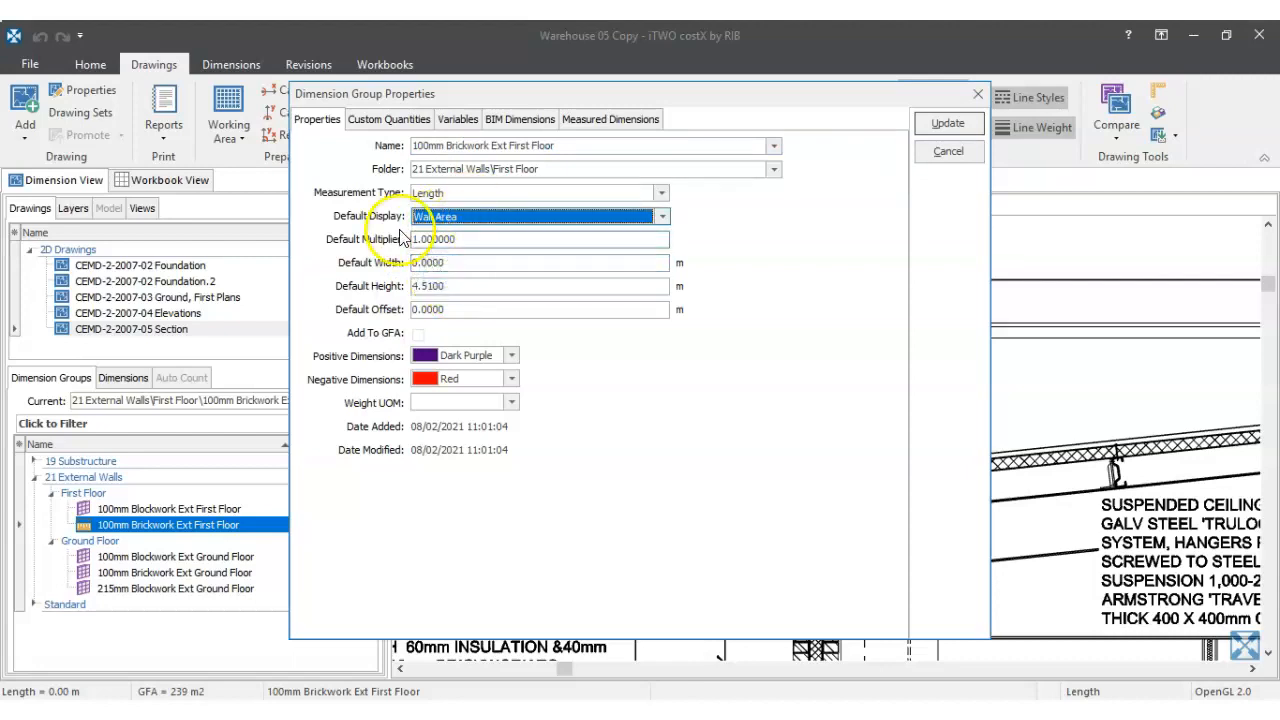
{"action": "left_click", "coordinate": [947, 124]}
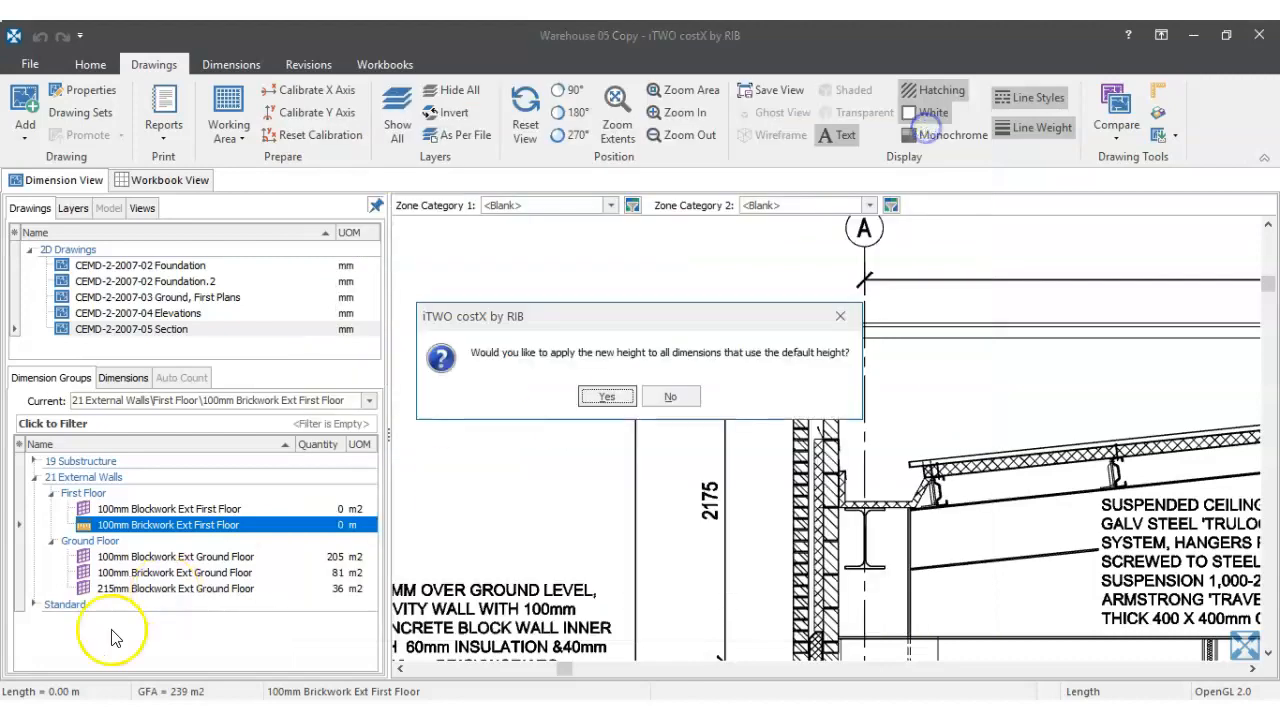
{"action": "left_click", "coordinate": [600, 393]}
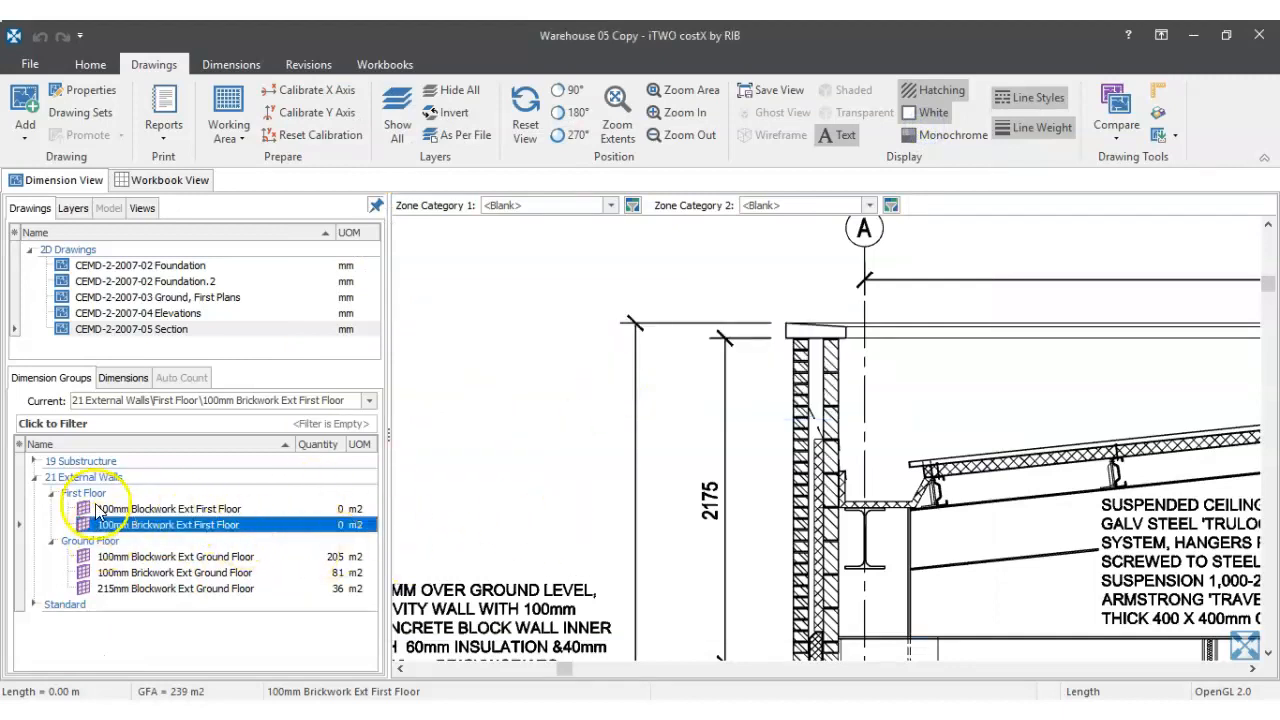
- Open the CEMD-2-2007-03 Ground, First Plans drawing at the first floor plan and make 100mm Blockwork Ext First Floor the current group
{"action": "scroll", "coordinate": [870, 390], "scroll_direction": "down", "scroll_amount": 5}
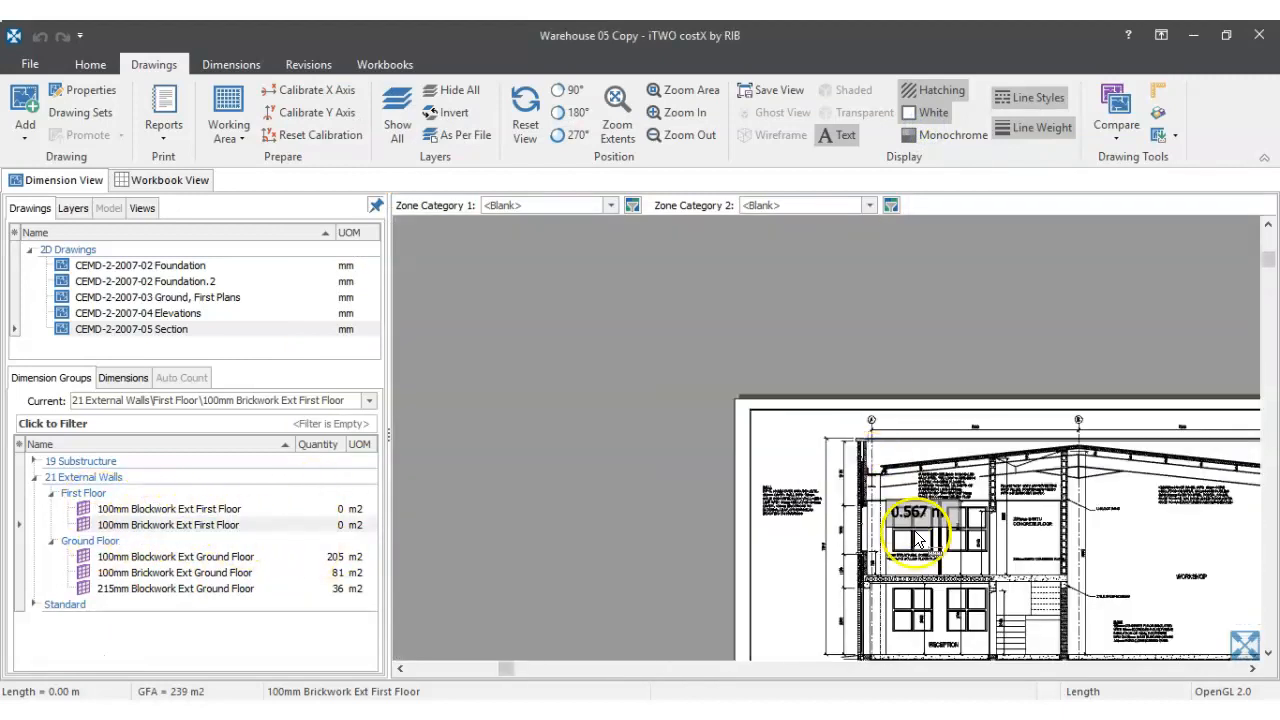
{"action": "left_click", "coordinate": [168, 299]}
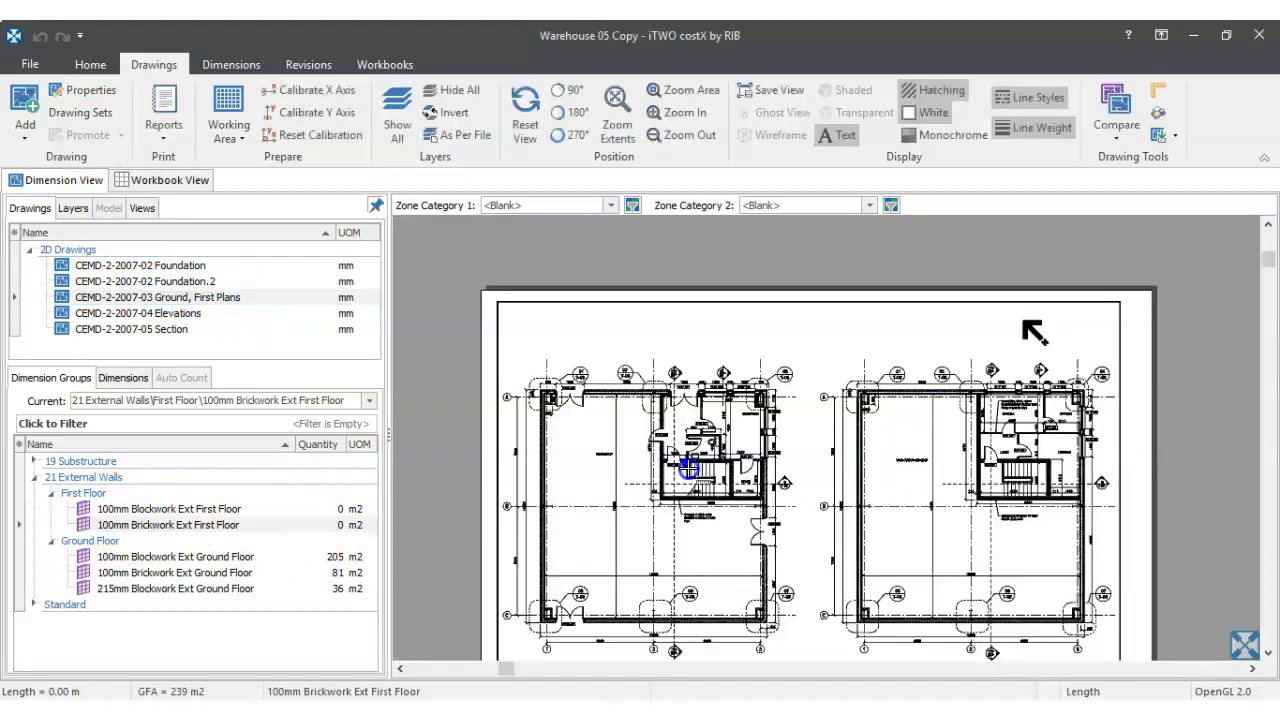
{"action": "left_click", "coordinate": [163, 290]}
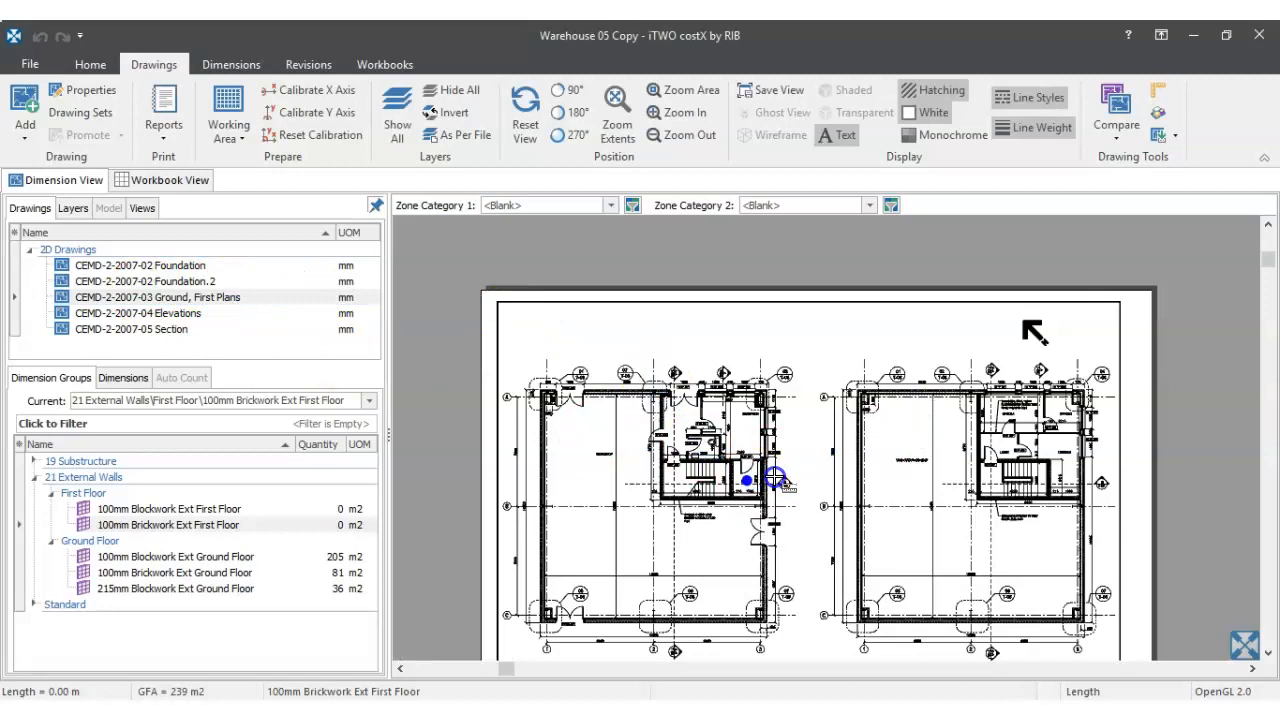
{"action": "left_click_drag", "start_coordinate": [1001, 481], "coordinate": [802, 422]}
{"action": "scroll", "coordinate": [812, 390], "scroll_direction": "up", "scroll_amount": 5}
{"action": "scroll", "coordinate": [815, 390], "scroll_direction": "down", "scroll_amount": 5}
{"action": "left_click", "coordinate": [195, 509]}
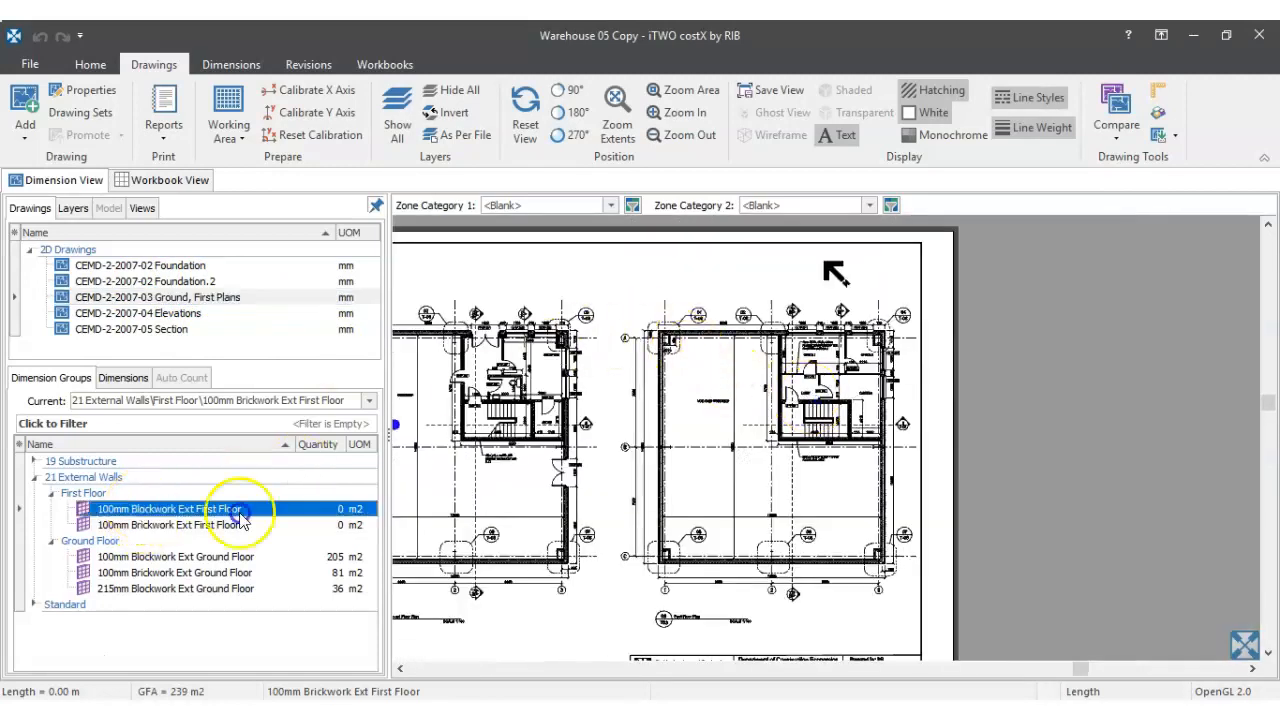
- Measure about 14.4 m of external wall along gridline 1 on the first floor plan, ending at the outer corner near gridline C
{"action": "scroll", "coordinate": [650, 318], "scroll_direction": "up", "scroll_amount": 10}
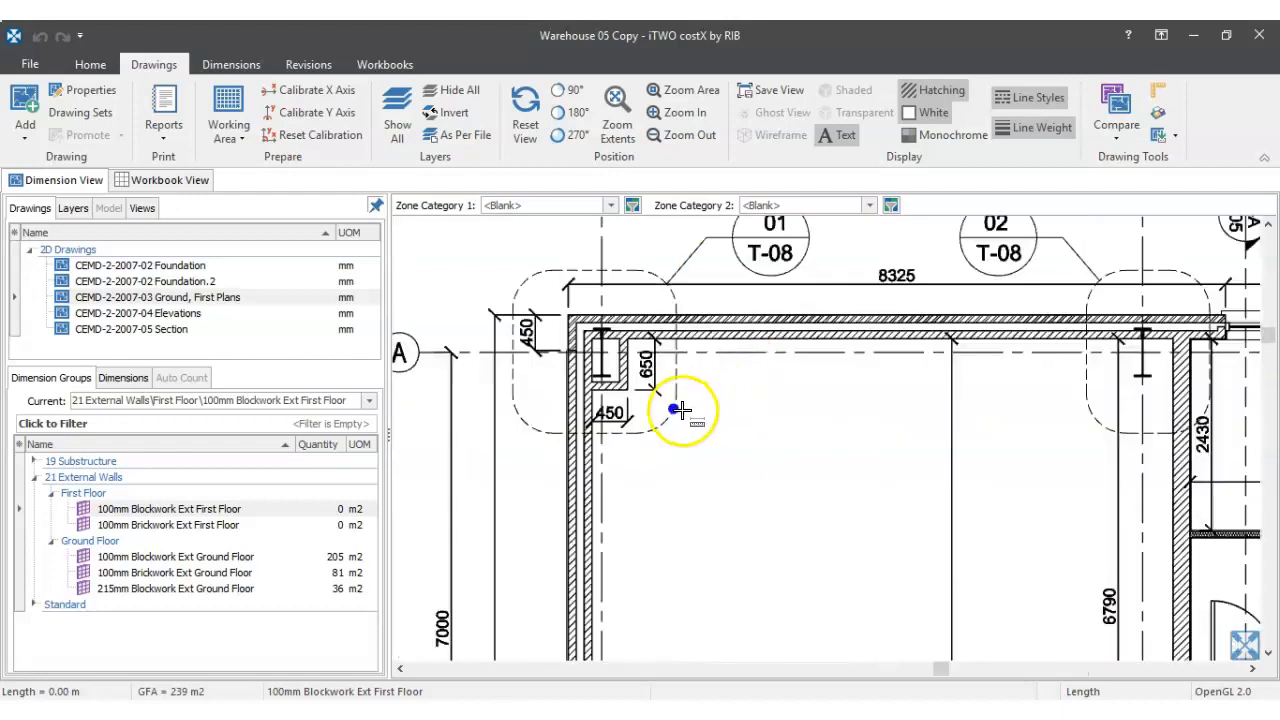
{"action": "scroll", "coordinate": [590, 320], "scroll_direction": "up", "scroll_amount": 4}
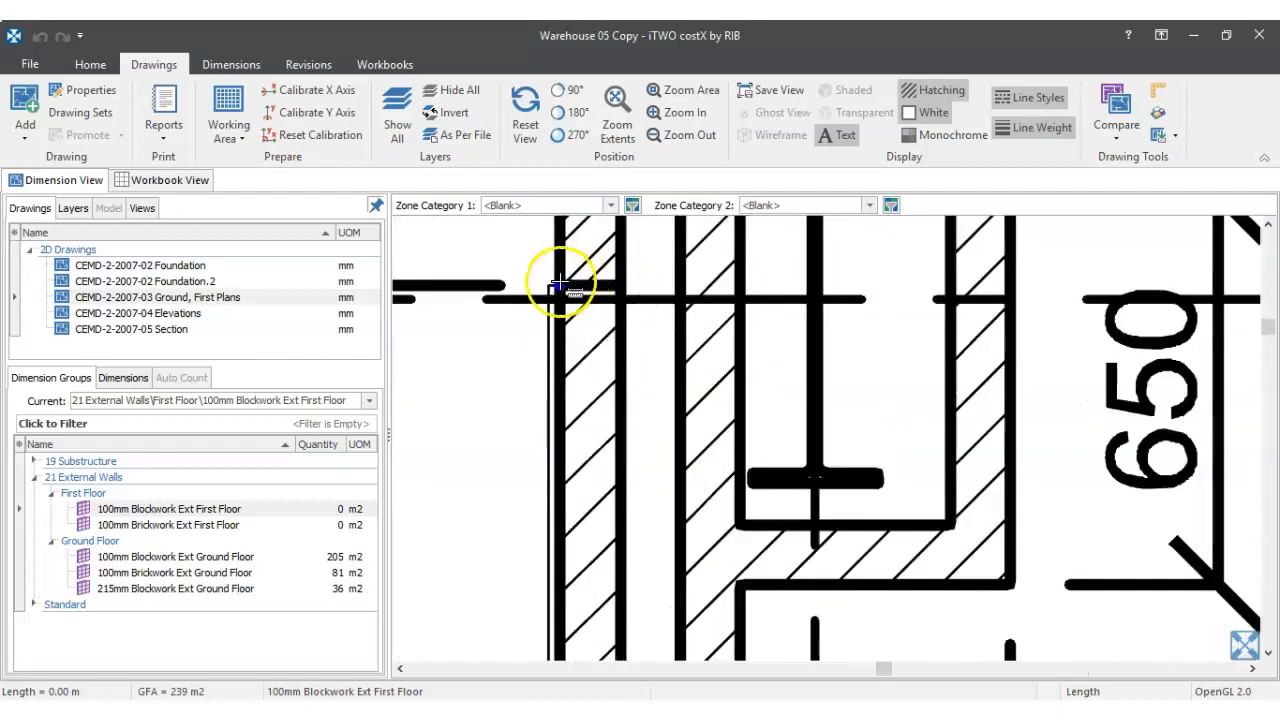
{"action": "left_click", "coordinate": [560, 288]}
{"action": "scroll", "coordinate": [586, 560], "scroll_direction": "down", "scroll_amount": 6}
{"action": "left_click_drag", "start_coordinate": [632, 558], "coordinate": [637, 237]}
{"action": "left_click_drag", "start_coordinate": [636, 489], "coordinate": [643, 266]}
{"action": "scroll", "coordinate": [626, 443], "scroll_direction": "up", "scroll_amount": 5}
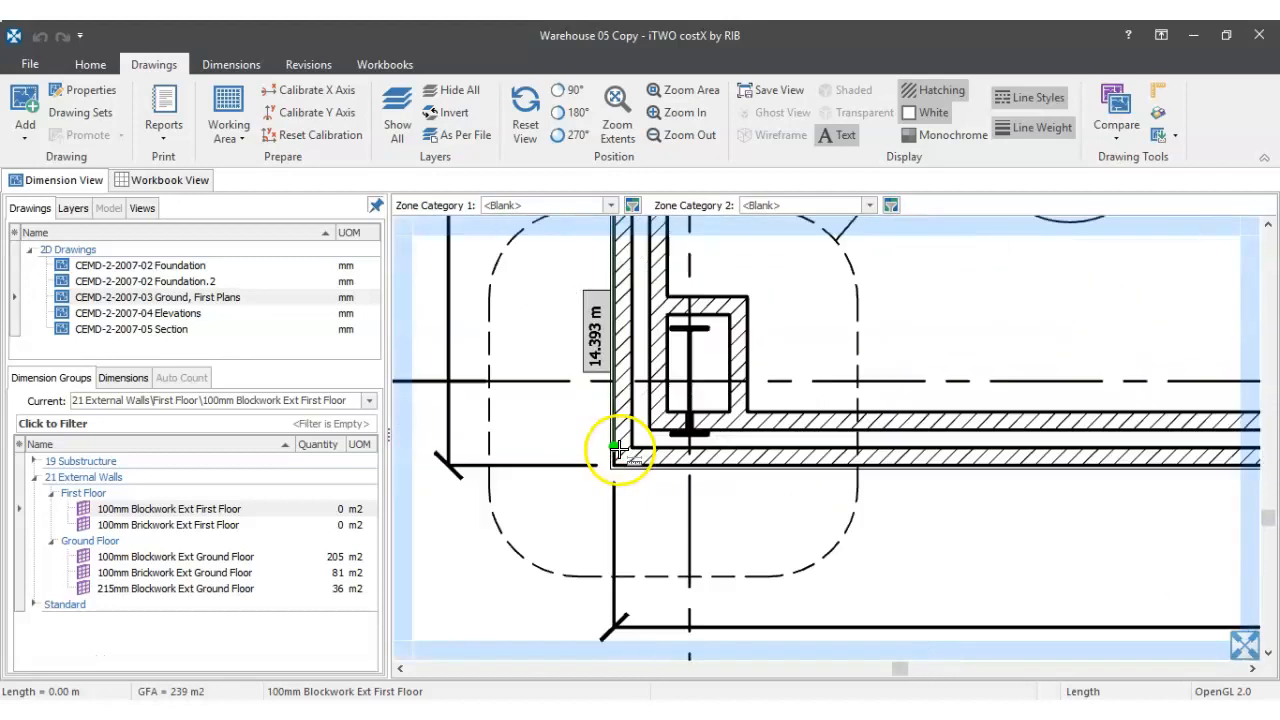
{"action": "scroll", "coordinate": [616, 451], "scroll_direction": "up", "scroll_amount": 2}
{"action": "double_click", "coordinate": [608, 486]}
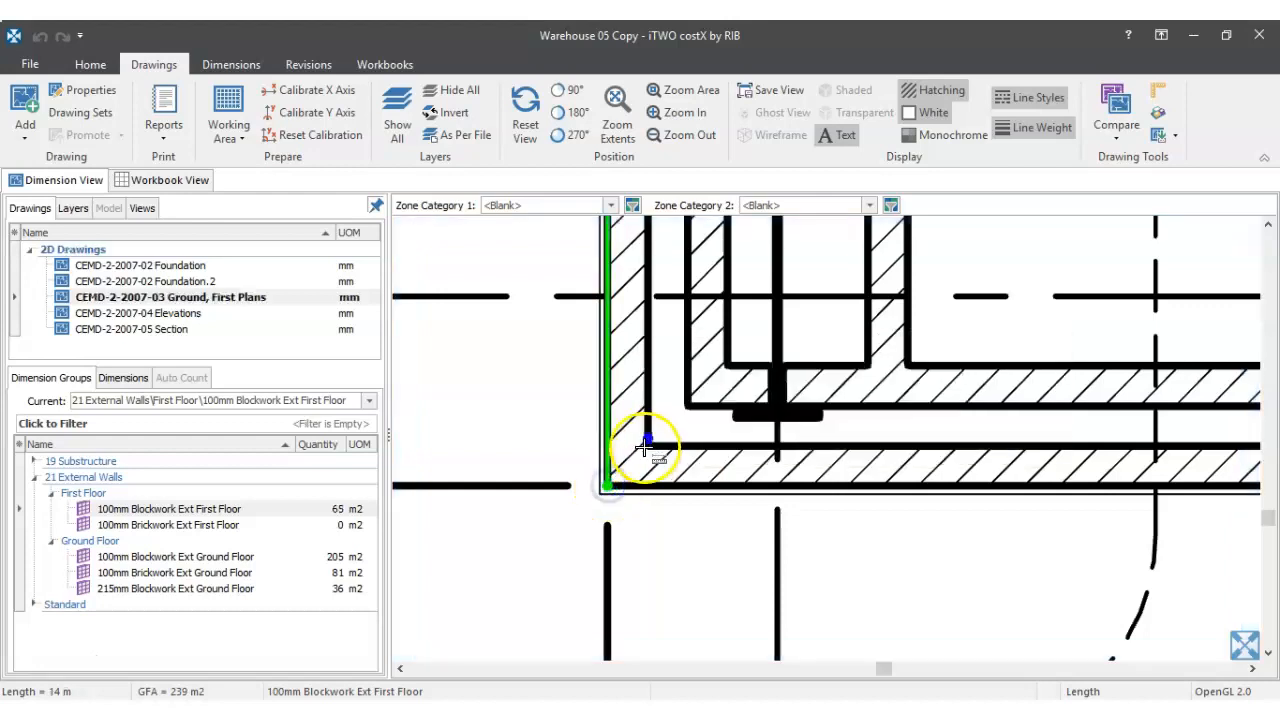
- Measure about 14.2 m along the inner face of the outer leaf on gridline C, from gridline 1 to the corner at gridline 3
{"action": "left_click", "coordinate": [648, 446]}
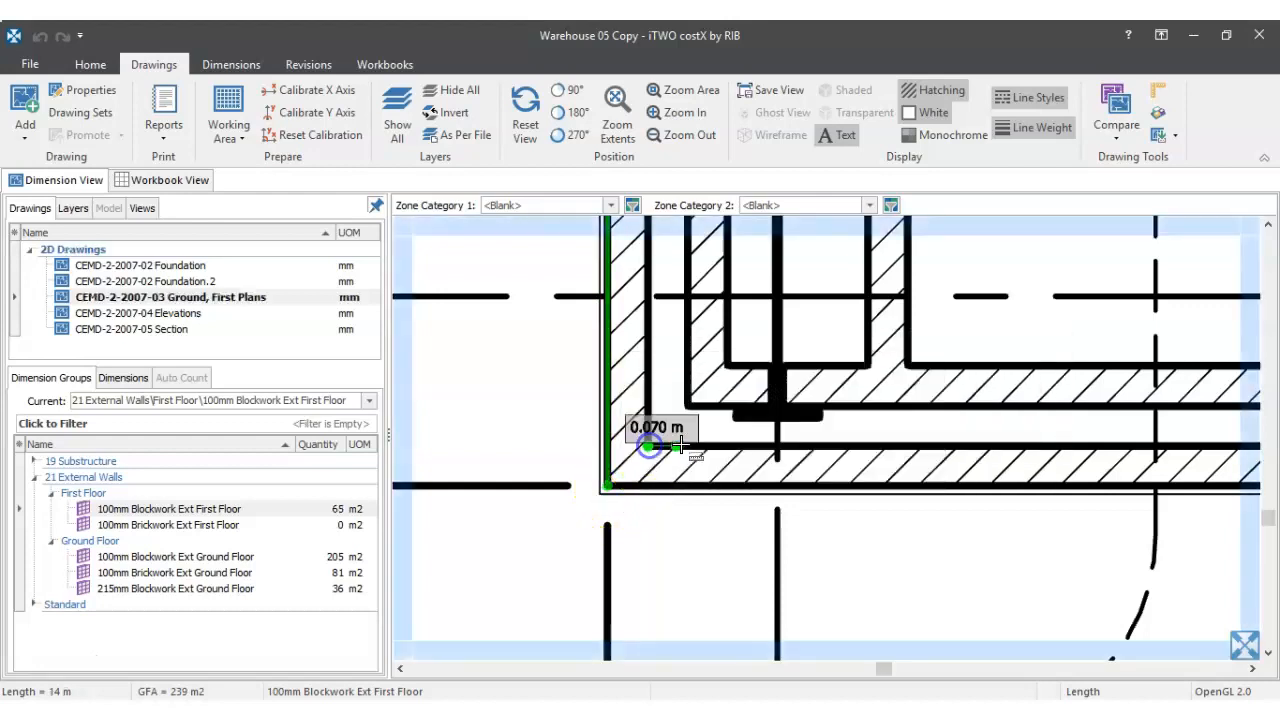
{"action": "scroll", "coordinate": [683, 445], "scroll_direction": "down", "scroll_amount": 5}
{"action": "left_click_drag", "start_coordinate": [794, 457], "coordinate": [546, 477]}
{"action": "scroll", "coordinate": [854, 473], "scroll_direction": "down", "scroll_amount": 1}
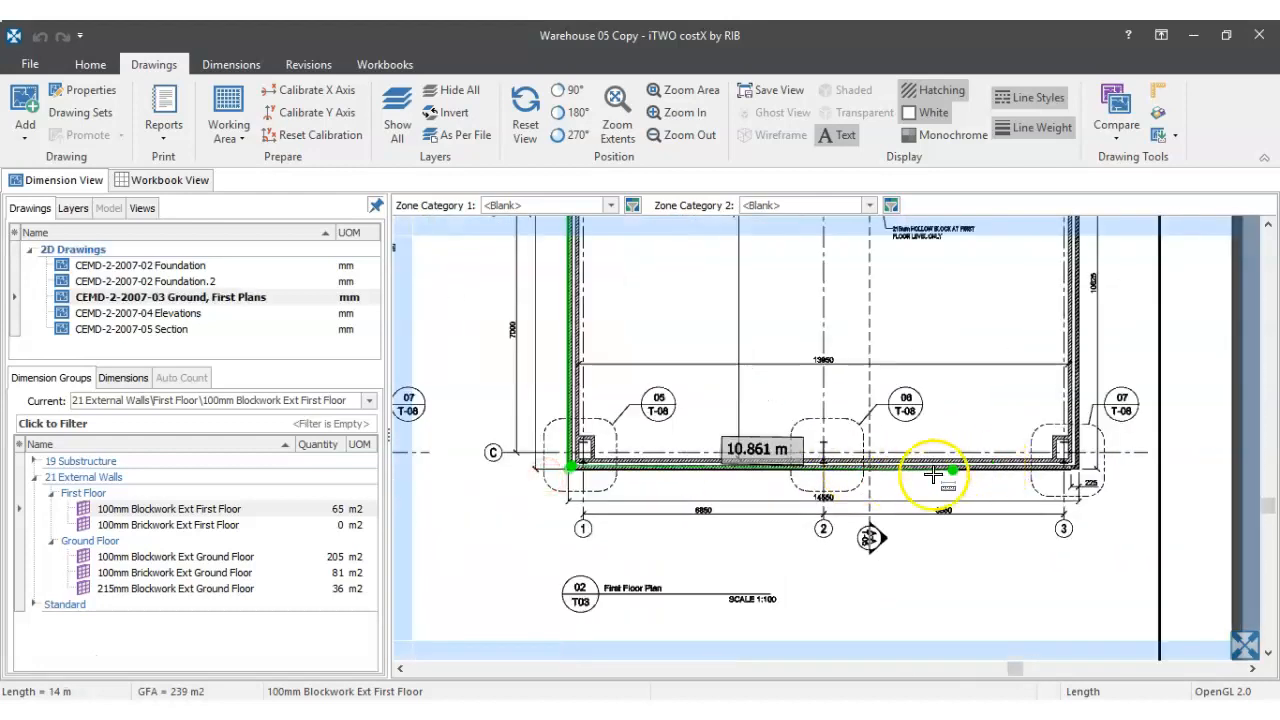
{"action": "scroll", "coordinate": [934, 466], "scroll_direction": "up", "scroll_amount": 5}
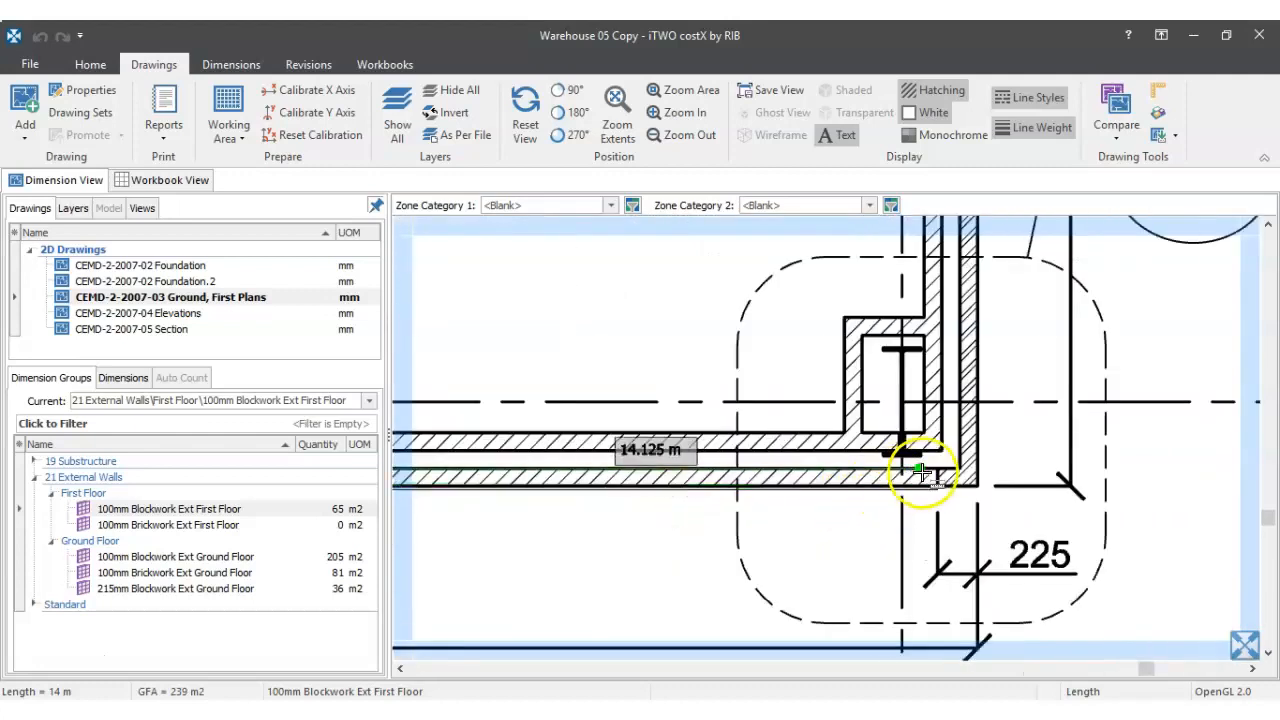
{"action": "double_click", "coordinate": [936, 469]}
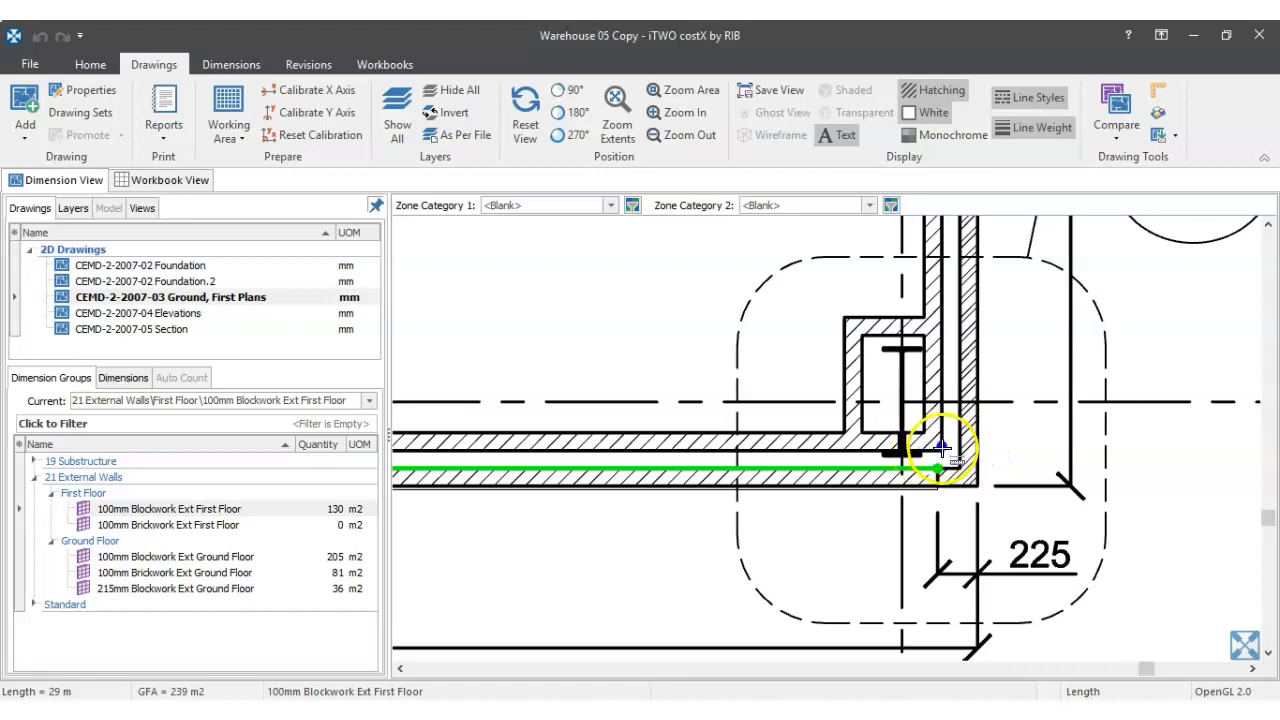
- Measure about 14.5 m along the cavity face of the inner leaf on gridline 3, from the gridline C corner to gridline A
{"action": "scroll", "coordinate": [942, 449], "scroll_direction": "up", "scroll_amount": 2}
{"action": "scroll", "coordinate": [943, 454], "scroll_direction": "down", "scroll_amount": 3}
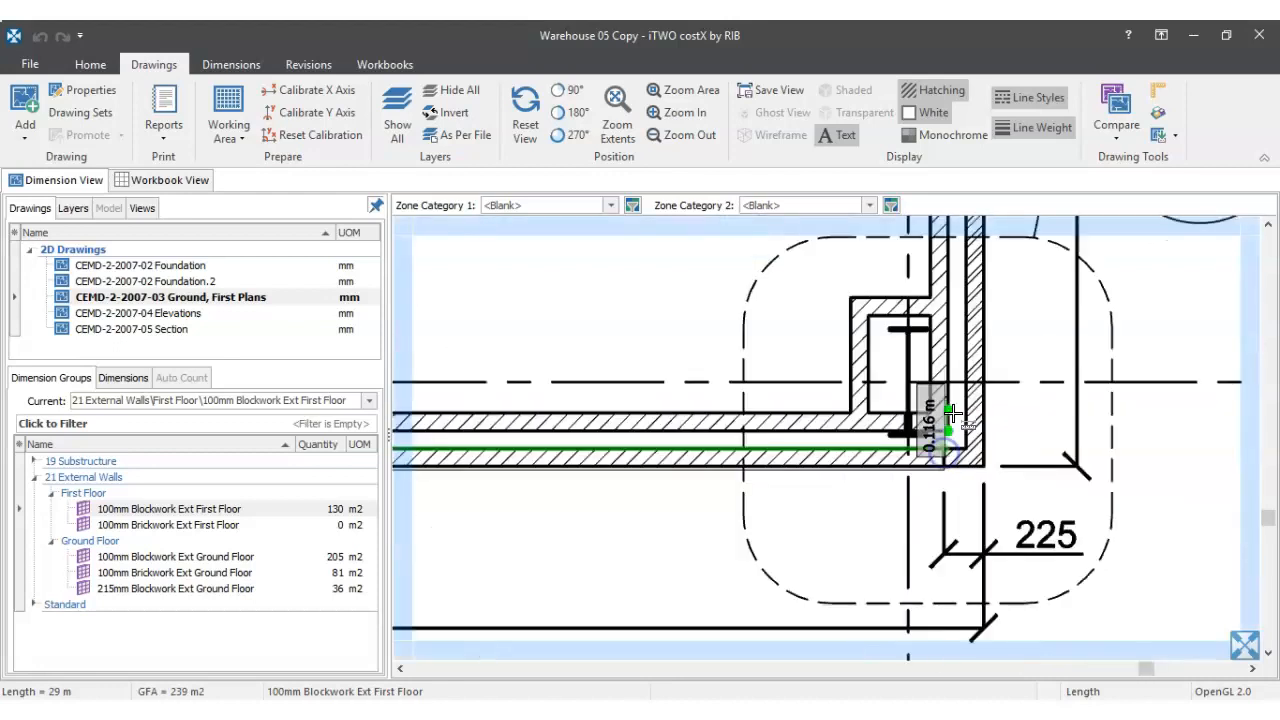
{"action": "scroll", "coordinate": [950, 388], "scroll_direction": "down", "scroll_amount": 6}
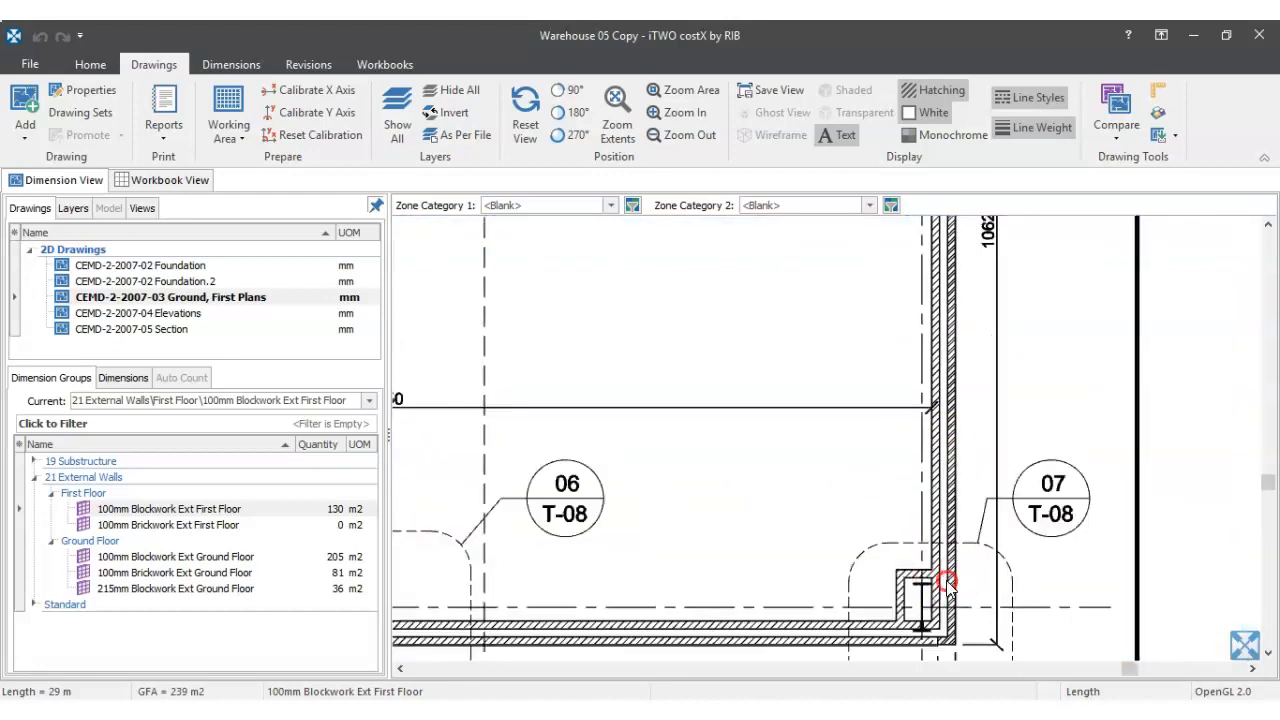
{"action": "left_click", "coordinate": [976, 666]}
{"action": "scroll", "coordinate": [971, 371], "scroll_direction": "up", "scroll_amount": 3}
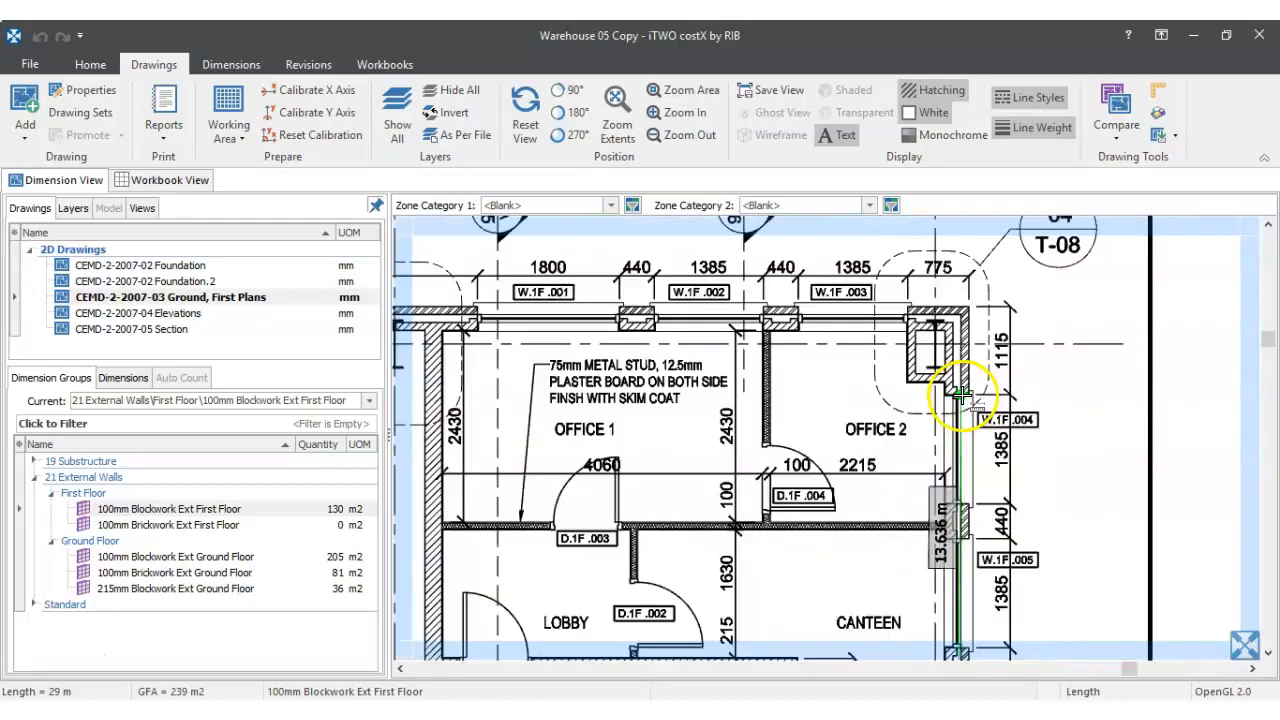
{"action": "scroll", "coordinate": [960, 420], "scroll_direction": "up", "scroll_amount": 3}
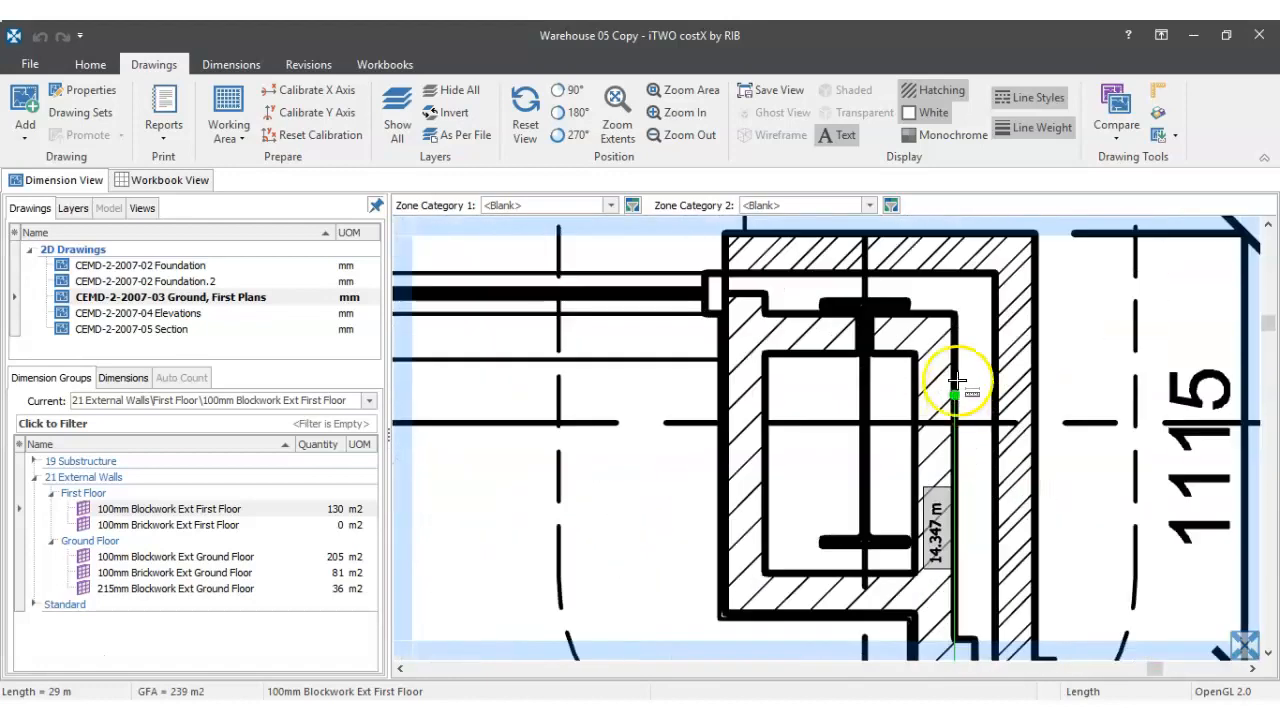
{"action": "double_click", "coordinate": [950, 313]}
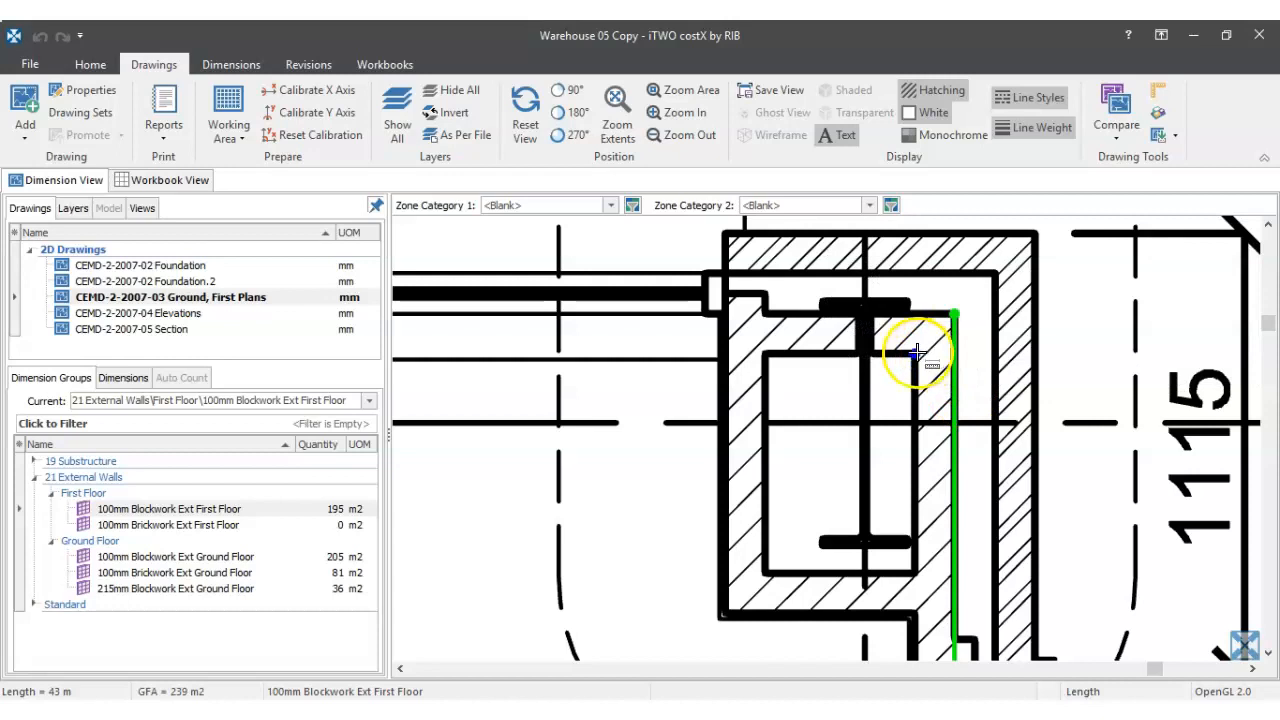
- Measure about 13.95 m along the room face of the inner leaf on gridline A, from gridline 3 to gridline 1
{"action": "scroll", "coordinate": [913, 350], "scroll_direction": "down", "scroll_amount": 5}
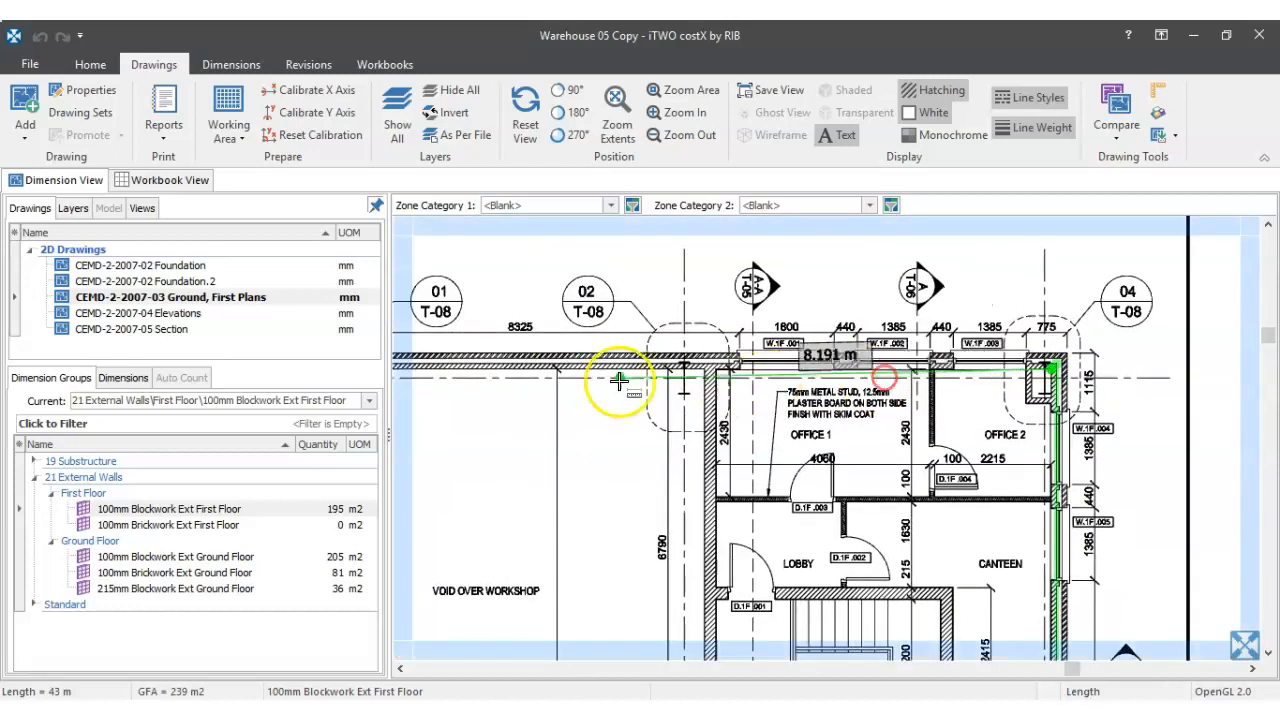
{"action": "scroll", "coordinate": [627, 376], "scroll_direction": "up", "scroll_amount": 3}
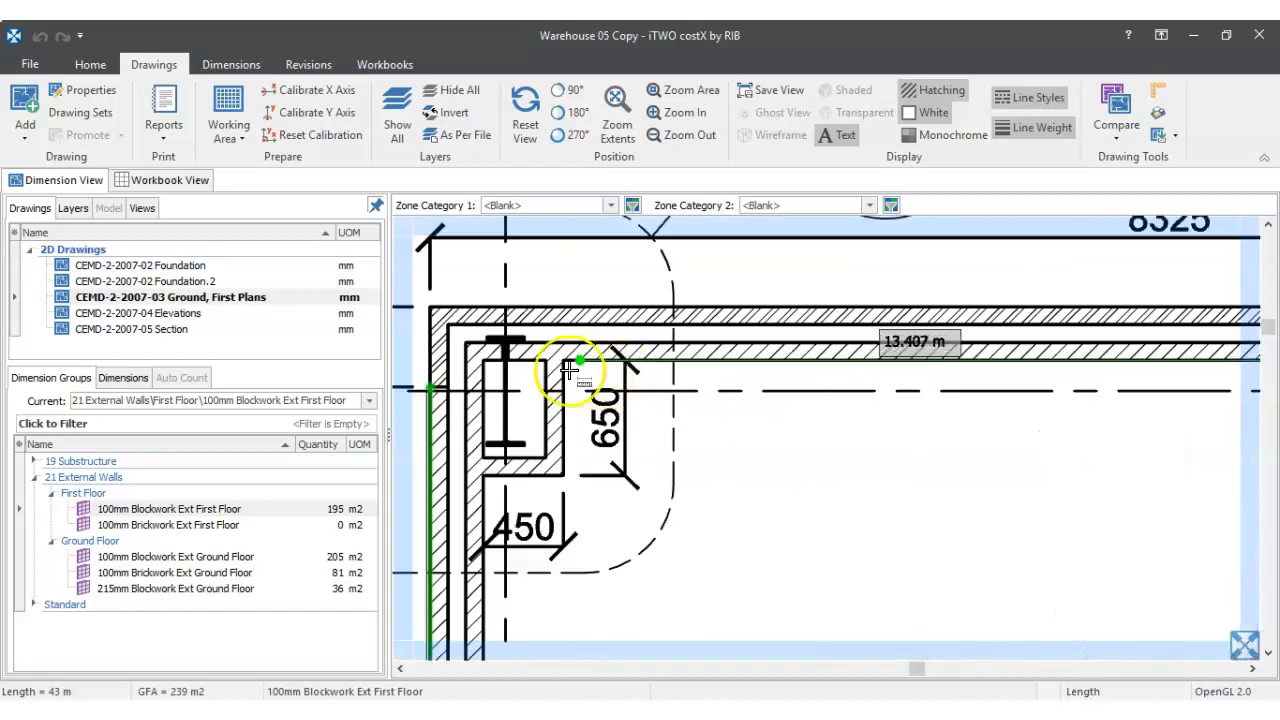
{"action": "double_click", "coordinate": [484, 345]}
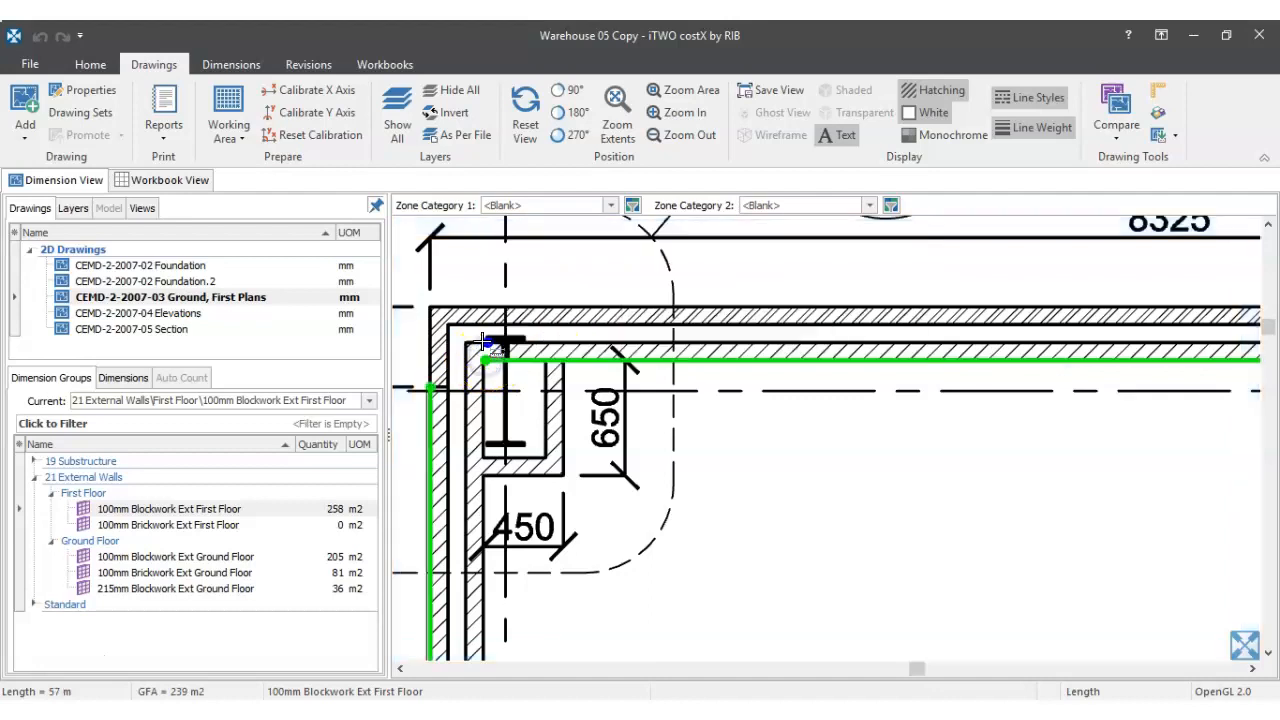
- Measure about 14.5 m along the cavity face of the inner leaf on gridline 1, from gridline A to gridline C
{"action": "scroll", "coordinate": [466, 344], "scroll_direction": "up", "scroll_amount": 2}
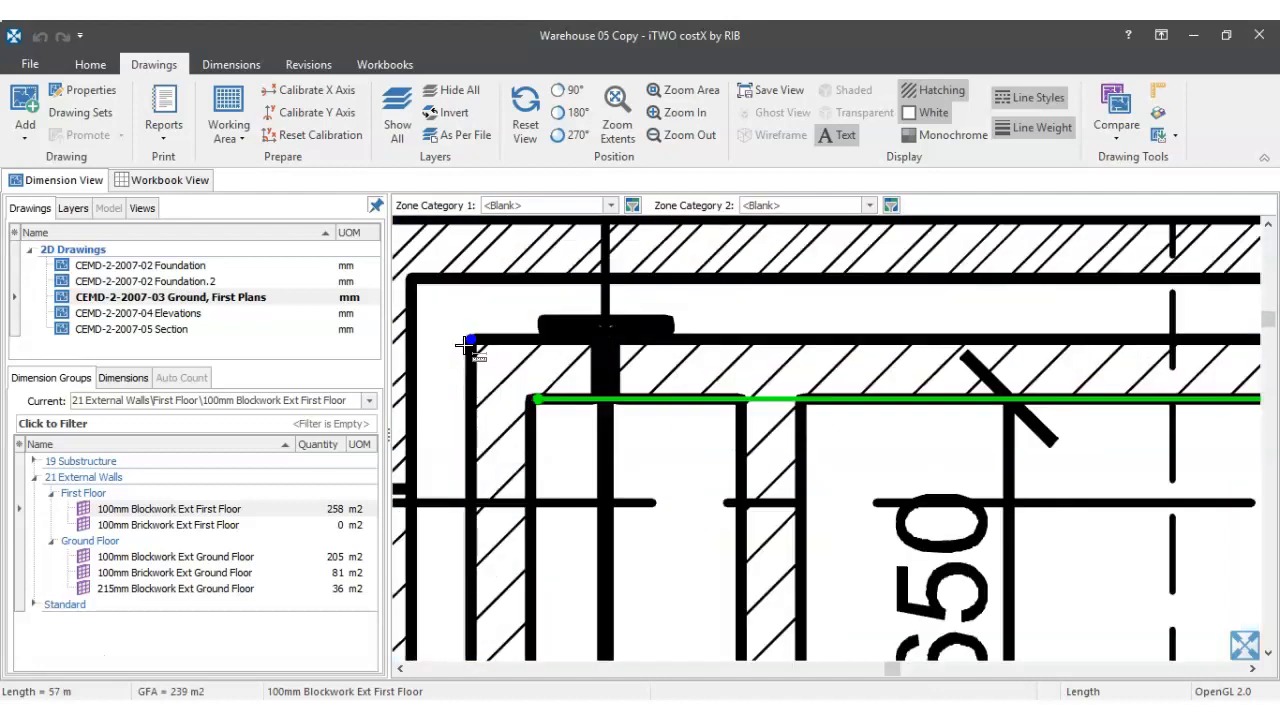
{"action": "scroll", "coordinate": [508, 452], "scroll_direction": "down", "scroll_amount": 8}
{"action": "scroll", "coordinate": [508, 452], "scroll_direction": "up", "scroll_amount": 7}
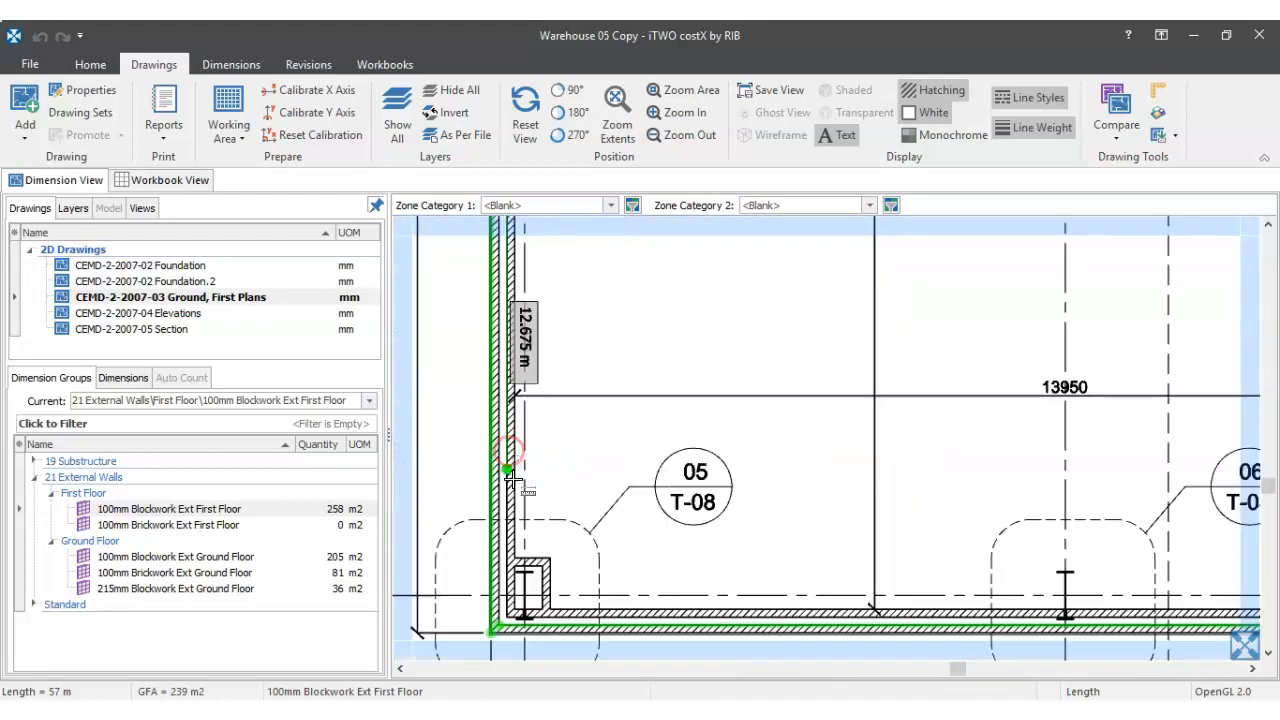
{"action": "scroll", "coordinate": [514, 562], "scroll_direction": "up", "scroll_amount": 4}
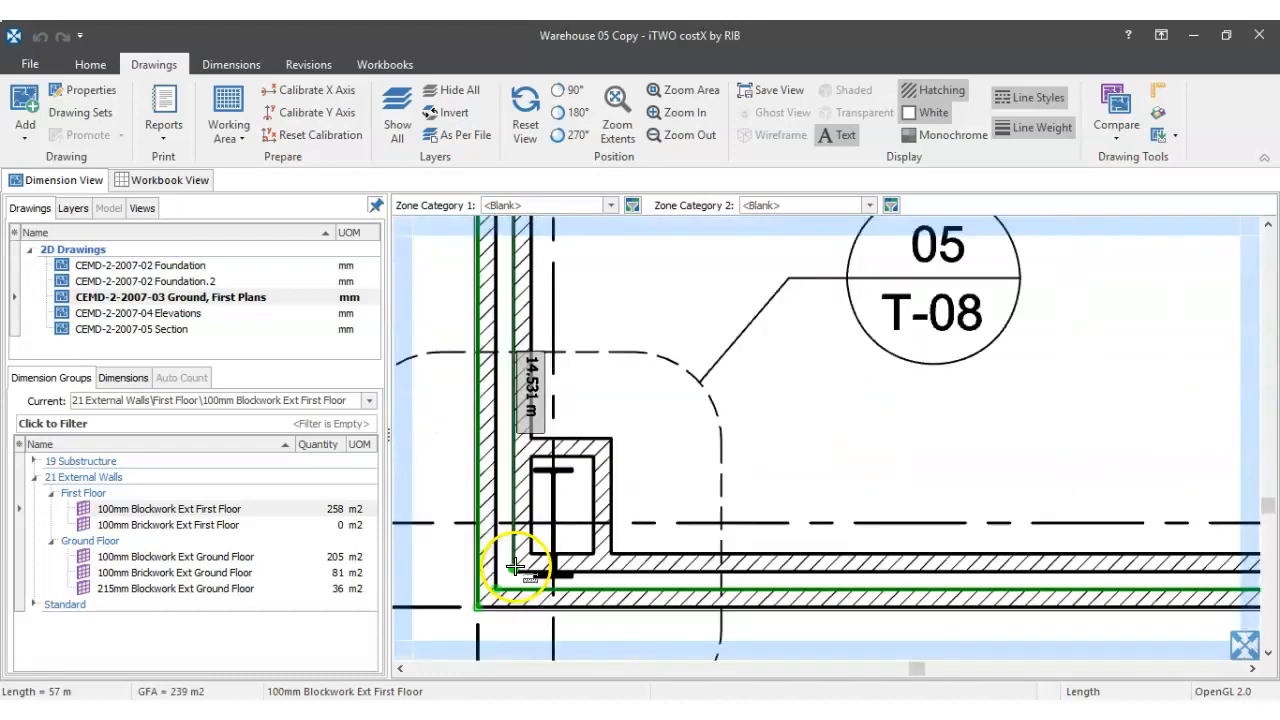
{"action": "scroll", "coordinate": [512, 583], "scroll_direction": "down", "scroll_amount": 3}
{"action": "left_click", "coordinate": [570, 523]}
- Measure 13.95 m along the room face of the inner leaf on gridline C, from gridline 1 to gridline 3
{"action": "scroll", "coordinate": [714, 503], "scroll_direction": "up", "scroll_amount": 4}
{"action": "scroll", "coordinate": [812, 498], "scroll_direction": "down", "scroll_amount": 4}
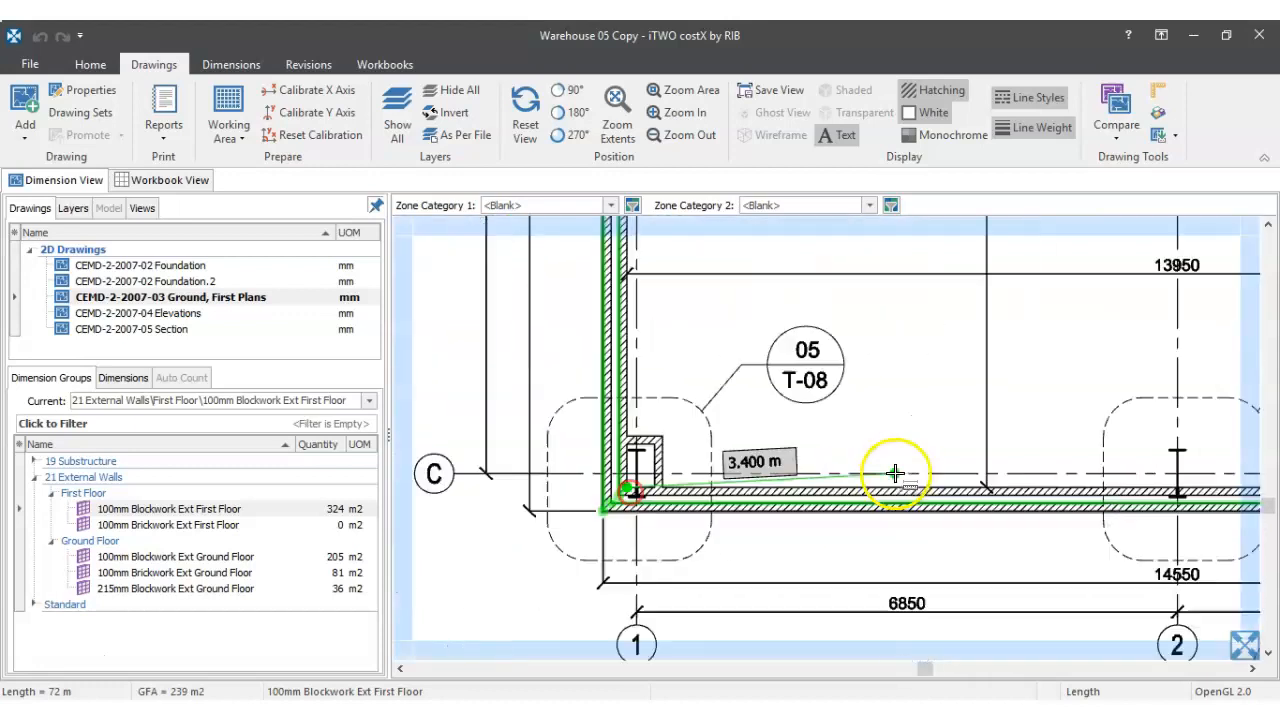
{"action": "scroll", "coordinate": [829, 503], "scroll_direction": "up", "scroll_amount": 4}
{"action": "scroll", "coordinate": [887, 500], "scroll_direction": "up", "scroll_amount": 6}
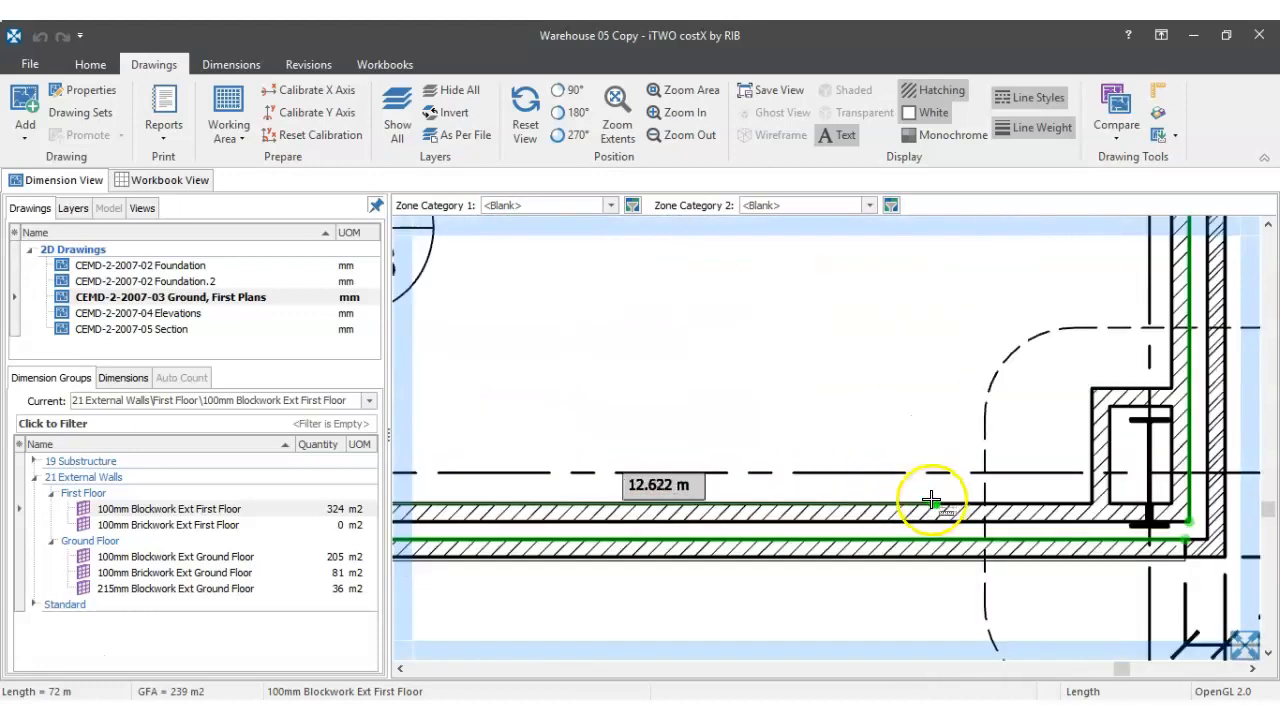
{"action": "left_click", "coordinate": [904, 492]}
{"action": "scroll", "coordinate": [754, 466], "scroll_direction": "down", "scroll_amount": 3}
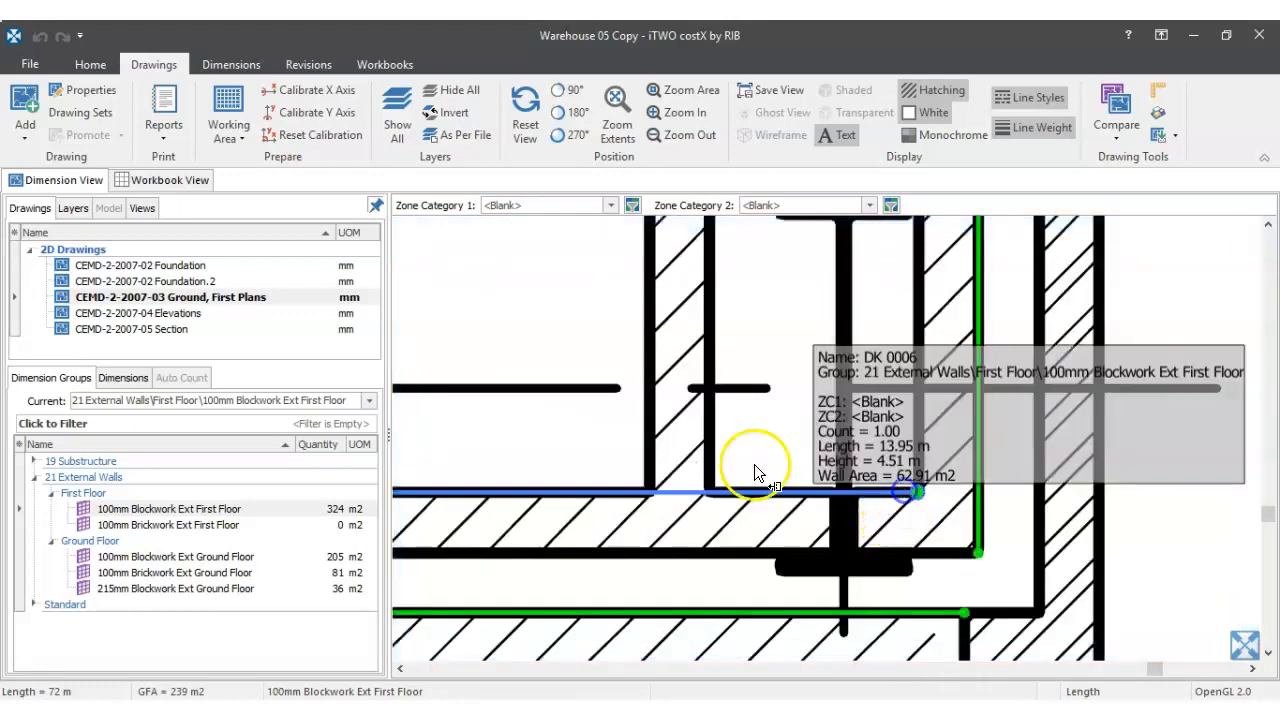
- Measure the column casing at gridlines C and 3: 0.65 m along its outer side and 0.34 m along its short inner side
{"action": "scroll", "coordinate": [686, 400], "scroll_direction": "up", "scroll_amount": 3}
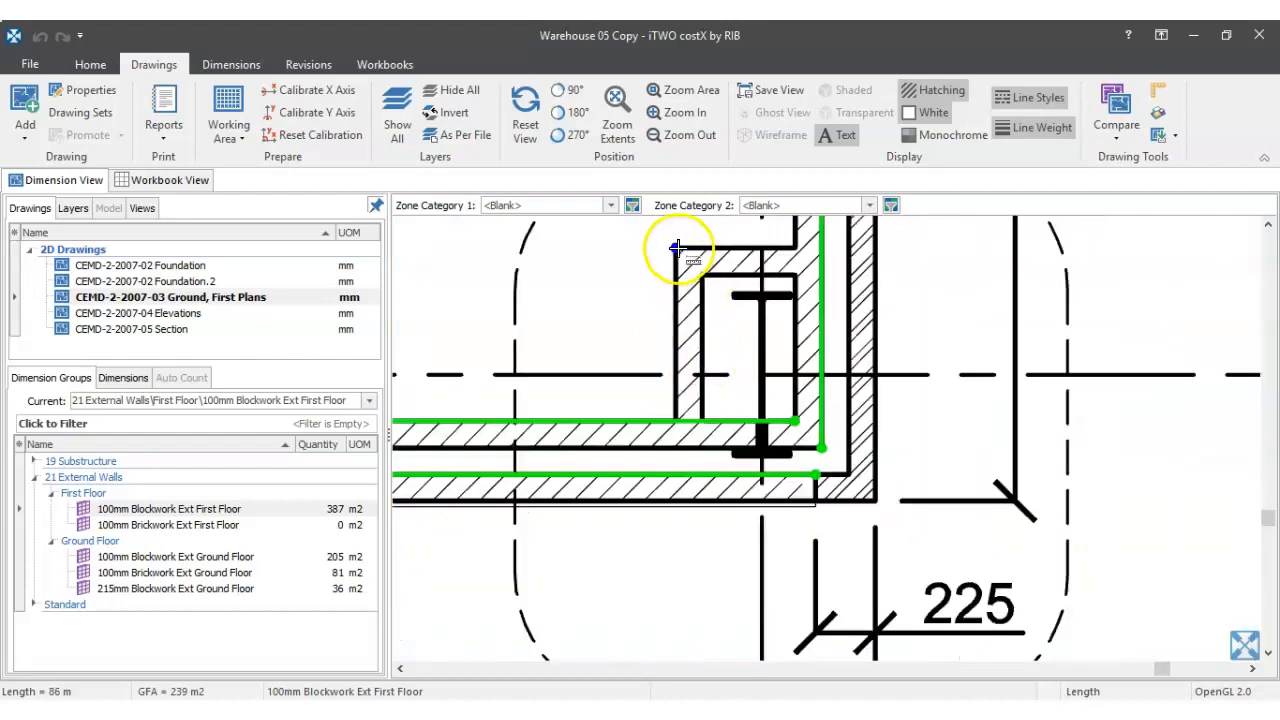
{"action": "left_click", "coordinate": [677, 248]}
{"action": "left_click", "coordinate": [676, 421]}
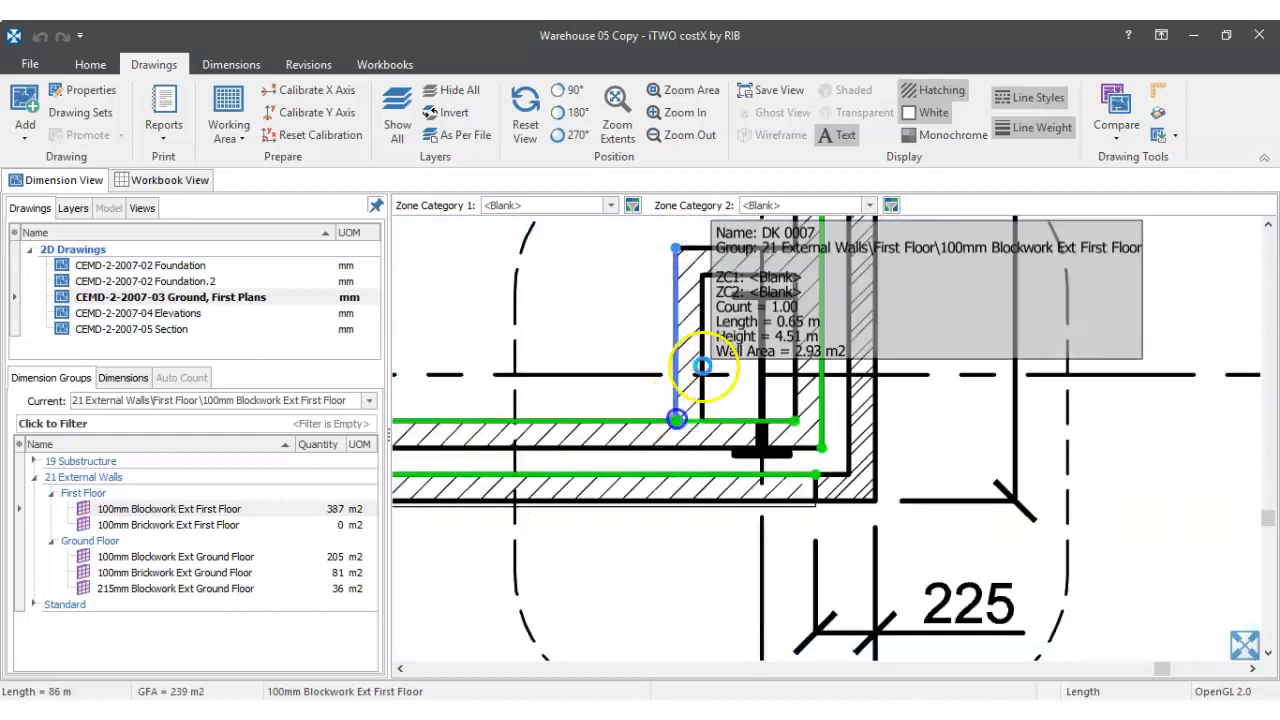
{"action": "left_click", "coordinate": [706, 276]}
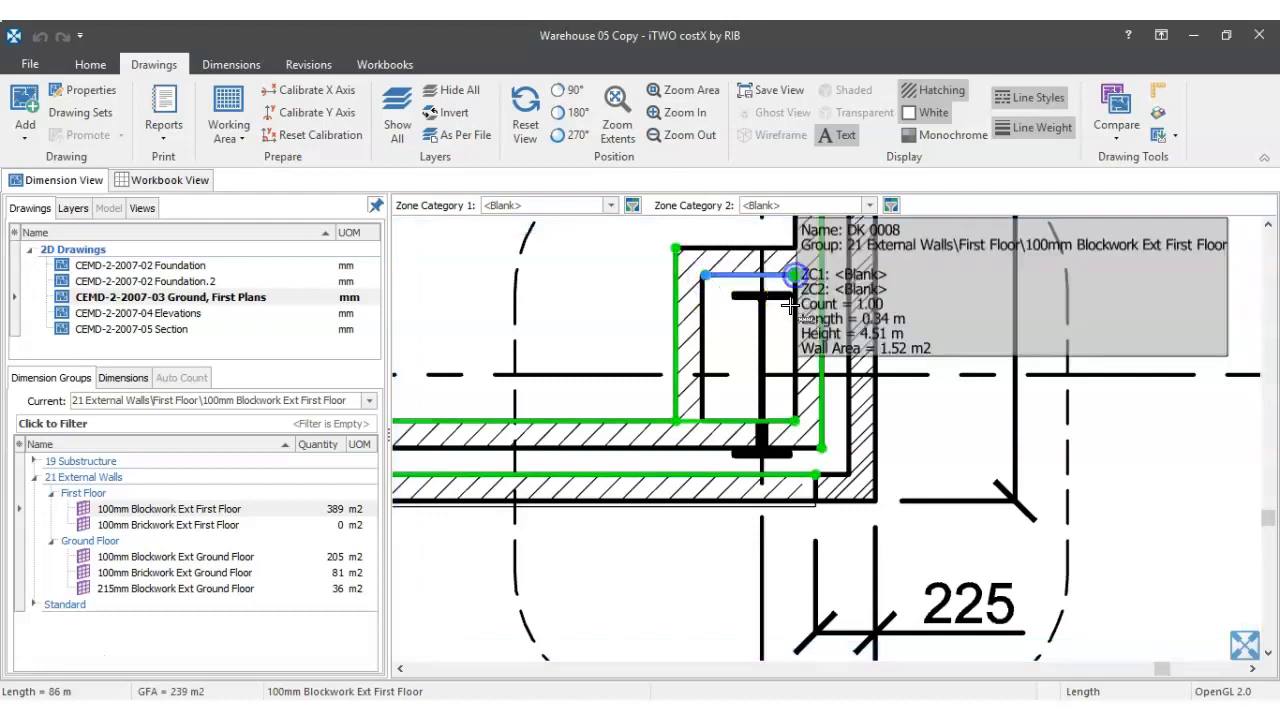
- Measure about 0.4 m along the short outer side of the column casing at gridlines A and 1
{"action": "scroll", "coordinate": [706, 276], "scroll_direction": "down", "scroll_amount": 3}
{"action": "scroll", "coordinate": [781, 396], "scroll_direction": "up", "scroll_amount": 2}
{"action": "scroll", "coordinate": [781, 394], "scroll_direction": "down", "scroll_amount": 2}
{"action": "left_click_drag", "start_coordinate": [780, 315], "coordinate": [865, 565]}
{"action": "left_click_drag", "start_coordinate": [876, 388], "coordinate": [878, 579]}
{"action": "scroll", "coordinate": [871, 384], "scroll_direction": "up", "scroll_amount": 3}
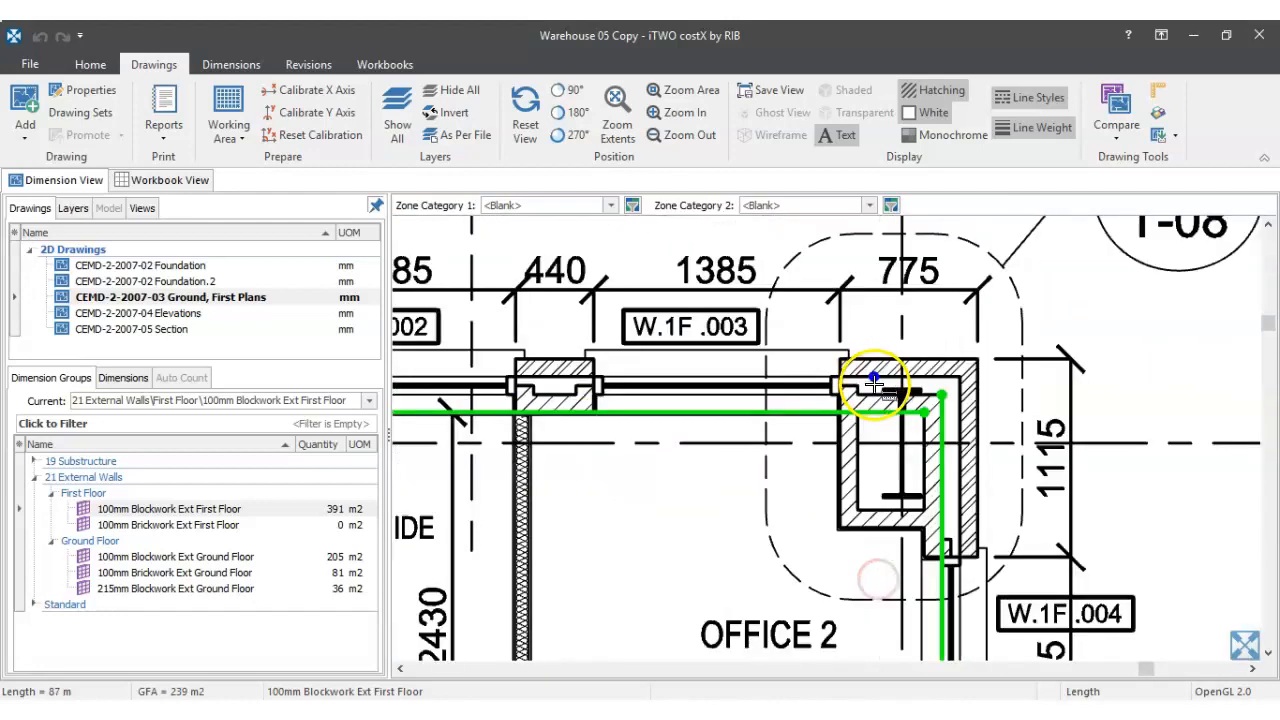
{"action": "left_click_drag", "start_coordinate": [680, 447], "coordinate": [862, 430]}
{"action": "scroll", "coordinate": [805, 423], "scroll_direction": "down", "scroll_amount": 1}
{"action": "left_click_drag", "start_coordinate": [667, 412], "coordinate": [867, 410]}
{"action": "scroll", "coordinate": [669, 428], "scroll_direction": "down", "scroll_amount": 2}
{"action": "scroll", "coordinate": [640, 434], "scroll_direction": "up", "scroll_amount": 4}
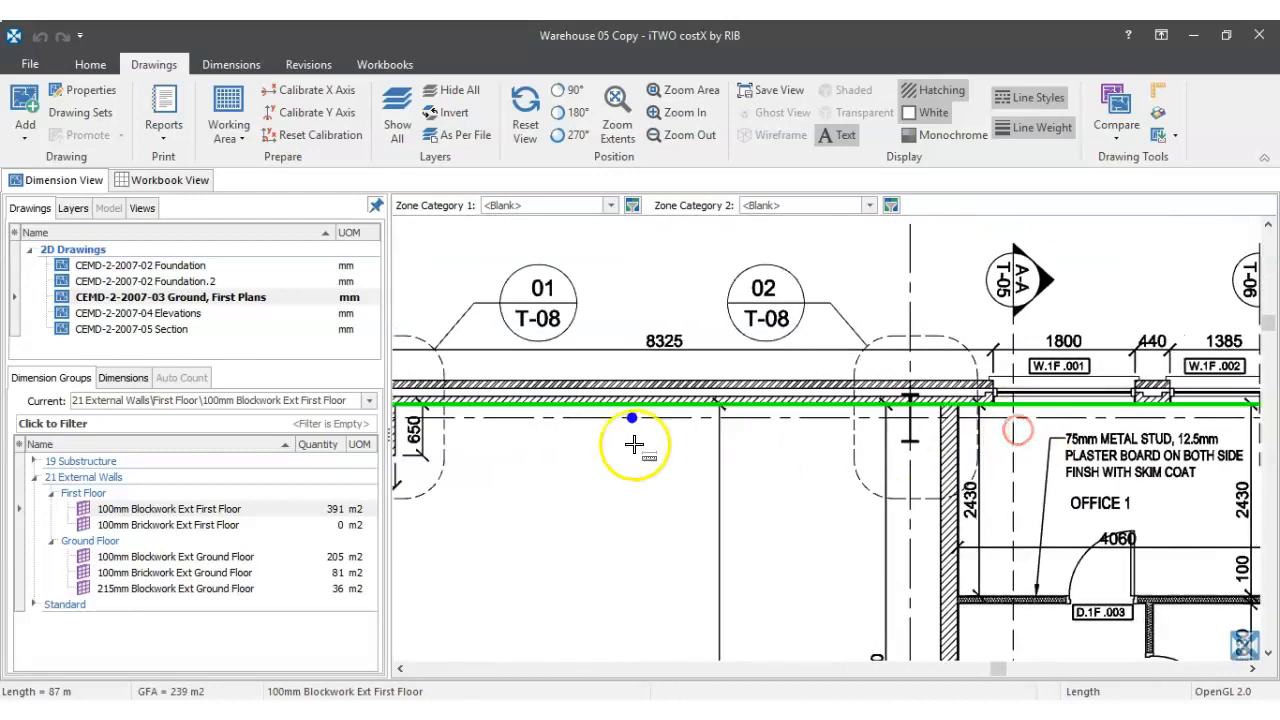
{"action": "left_click", "coordinate": [588, 461]}
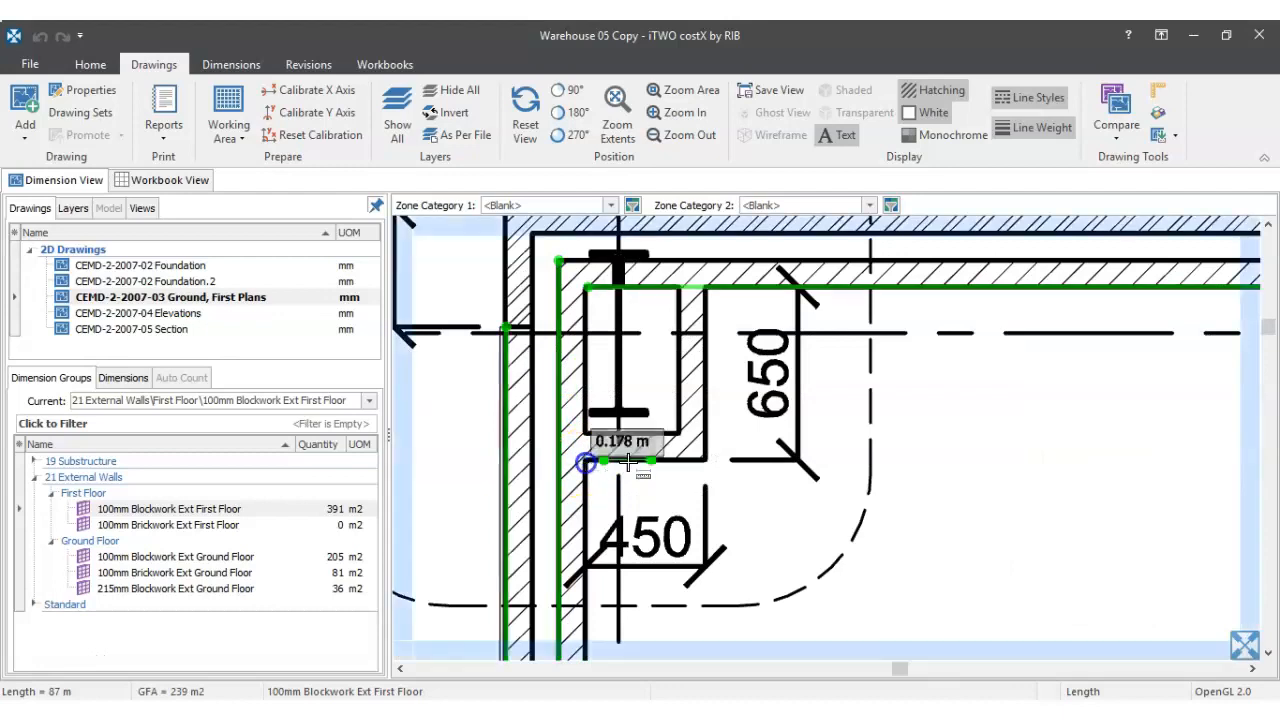
{"action": "double_click", "coordinate": [704, 461]}
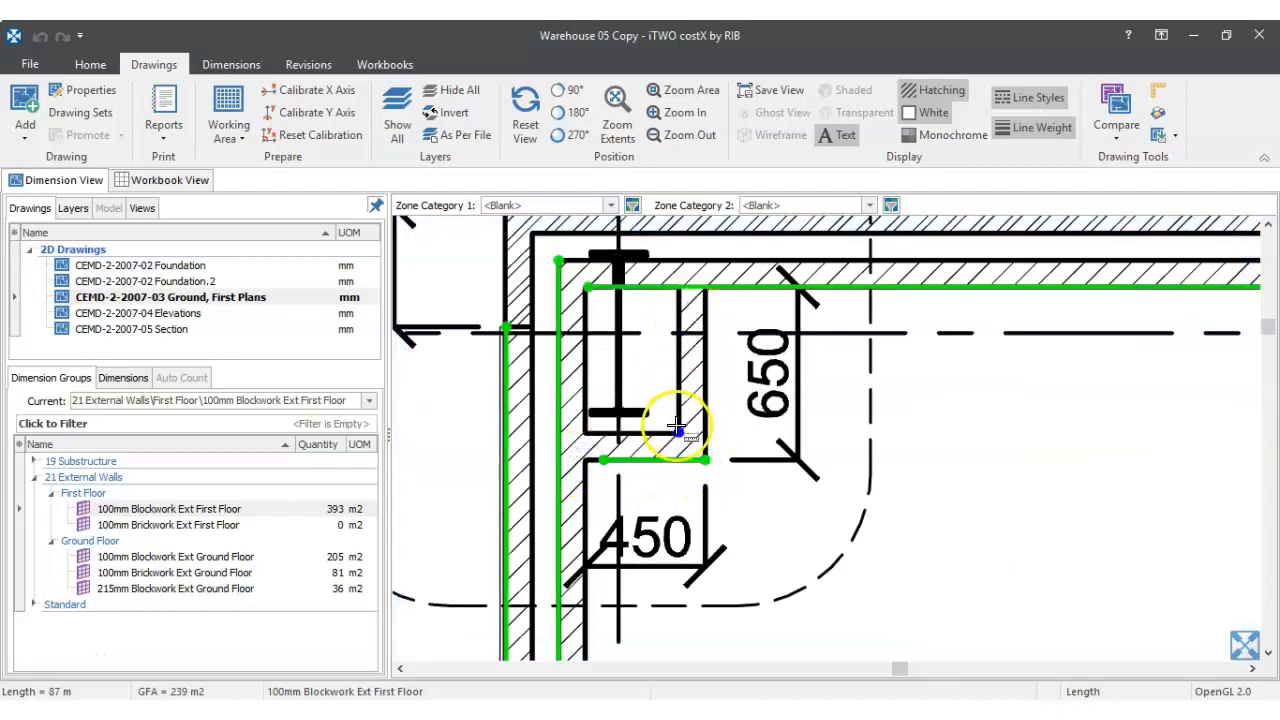
- Measure about 0.55 m along the long inner side of the column casing at gridlines A and 1, up to the gridline A wall
{"action": "scroll", "coordinate": [700, 309], "scroll_direction": "up", "scroll_amount": 4}
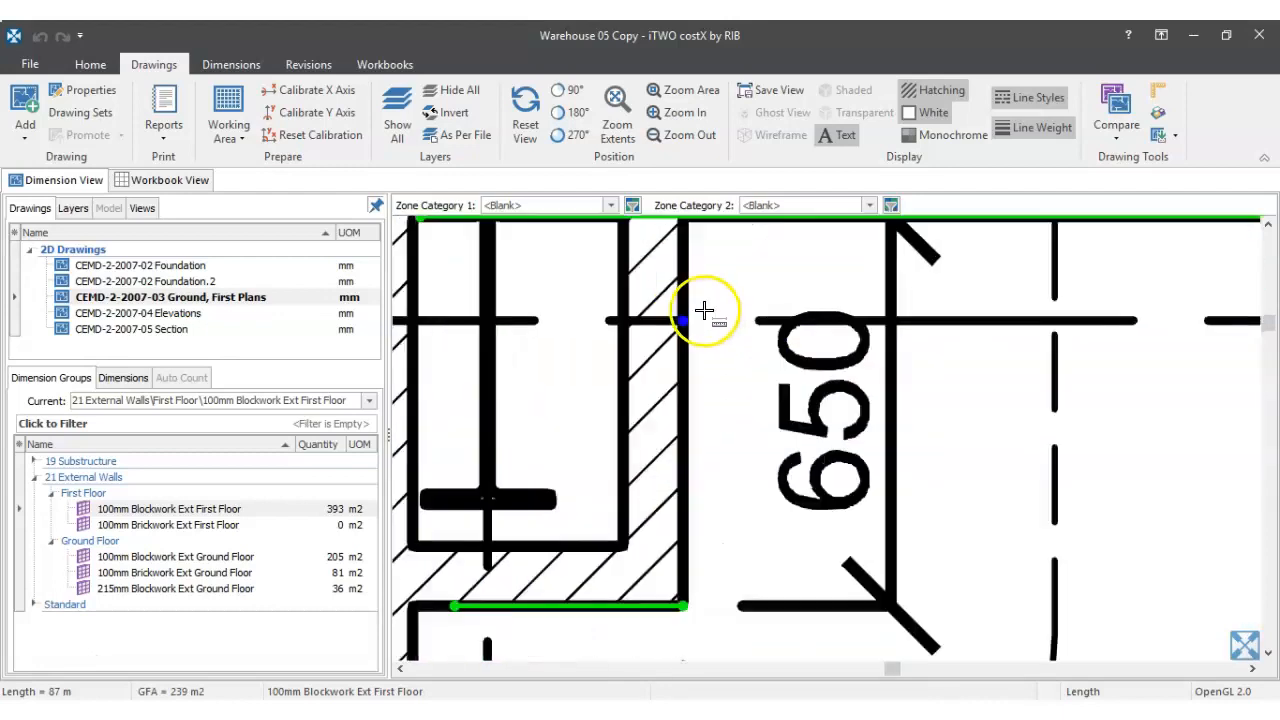
{"action": "left_click", "coordinate": [631, 543]}
{"action": "scroll", "coordinate": [680, 360], "scroll_direction": "down", "scroll_amount": 2}
{"action": "left_click_drag", "start_coordinate": [679, 384], "coordinate": [680, 477]}
{"action": "scroll", "coordinate": [657, 383], "scroll_direction": "up", "scroll_amount": 5}
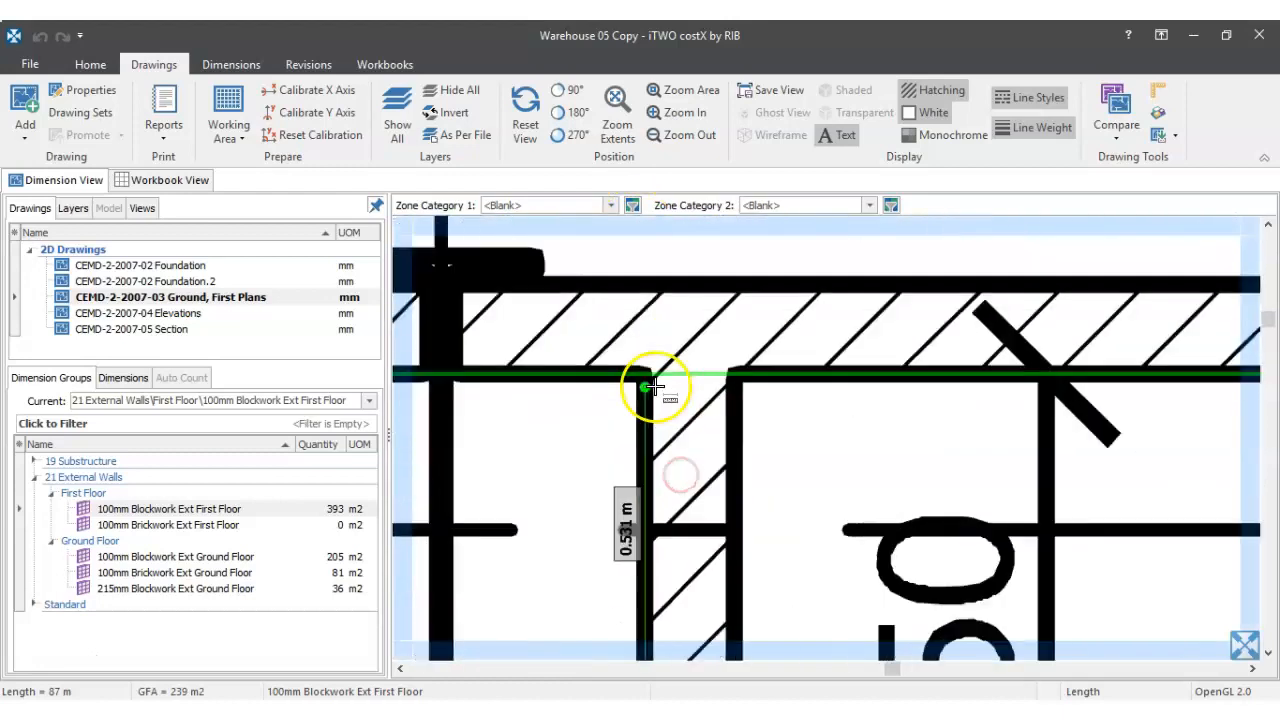
{"action": "double_click", "coordinate": [641, 366]}
{"action": "scroll", "coordinate": [757, 382], "scroll_direction": "down", "scroll_amount": 3}
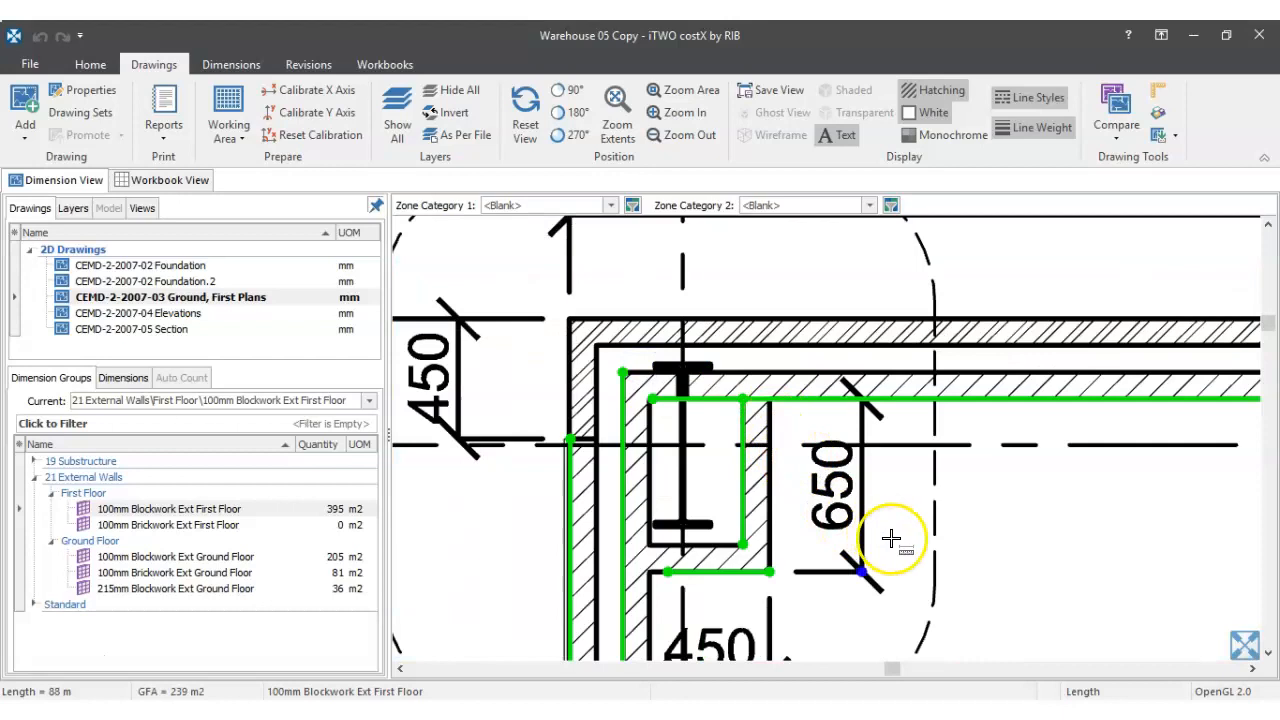
- Measure the short outer side of the column casing at gridlines C and 1, from the gridline 1 wall to the casing's corner
{"action": "scroll", "coordinate": [921, 543], "scroll_direction": "down", "scroll_amount": 6}
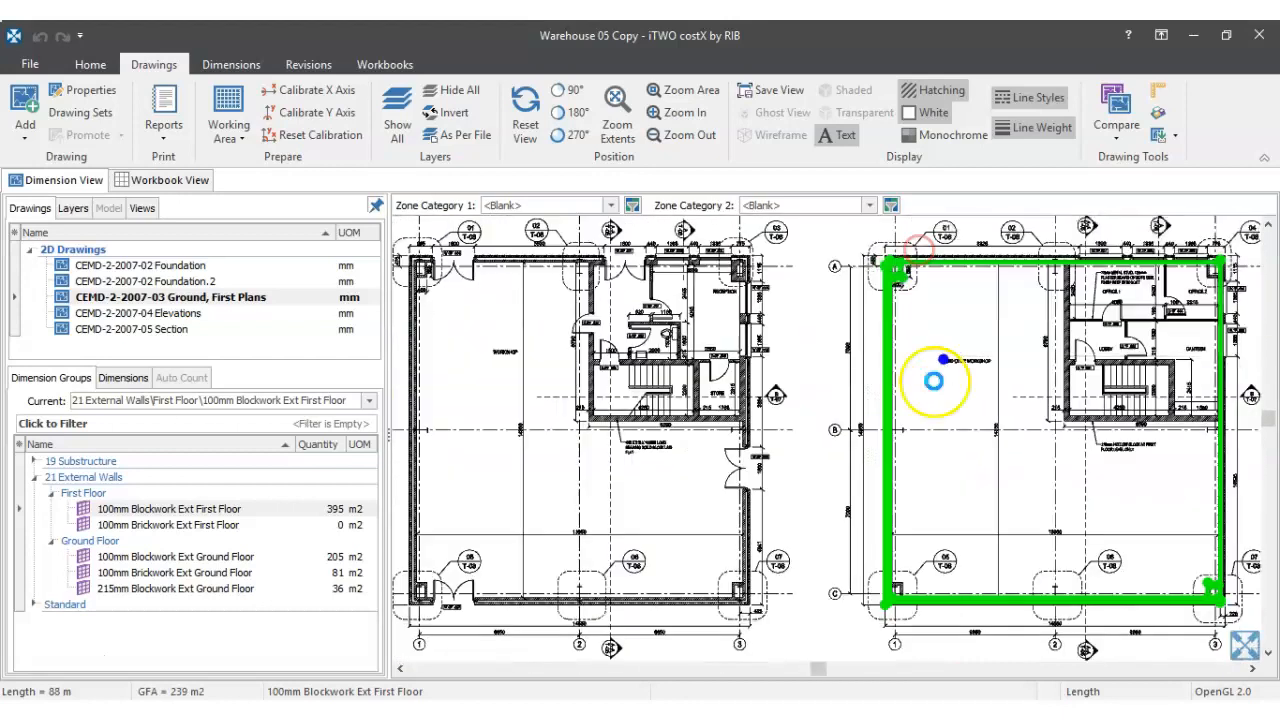
{"action": "scroll", "coordinate": [921, 599], "scroll_direction": "up", "scroll_amount": 6}
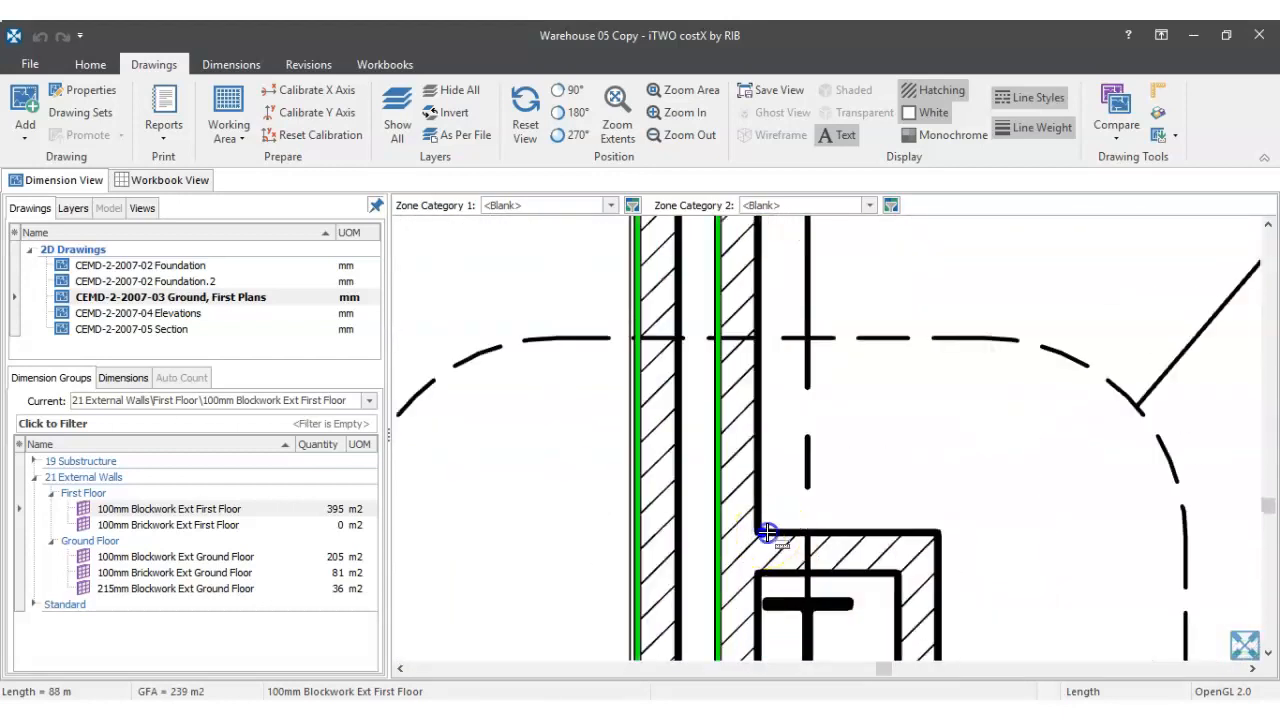
{"action": "left_click", "coordinate": [767, 533]}
{"action": "left_click", "coordinate": [960, 524]}
{"action": "right_click", "coordinate": [936, 547]}
- Measure about 0.55 m along the long inner side of the column casing at gridlines C and 1, down to the gridline C wall
{"action": "scroll", "coordinate": [931, 547], "scroll_direction": "down", "scroll_amount": 2}
{"action": "left_click_drag", "start_coordinate": [931, 566], "coordinate": [889, 400]}
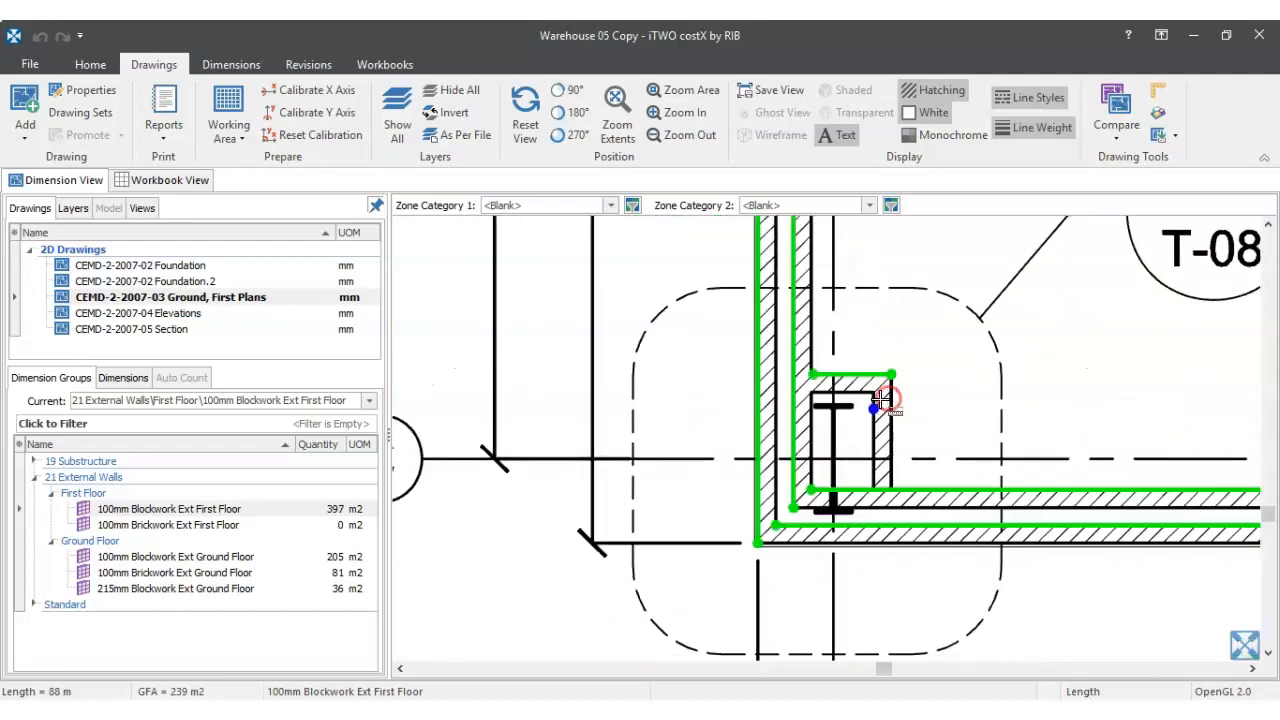
{"action": "scroll", "coordinate": [879, 399], "scroll_direction": "up", "scroll_amount": 3}
{"action": "left_click", "coordinate": [858, 380]}
{"action": "scroll", "coordinate": [858, 380], "scroll_direction": "down", "scroll_amount": 3}
{"action": "scroll", "coordinate": [864, 485], "scroll_direction": "up", "scroll_amount": 3}
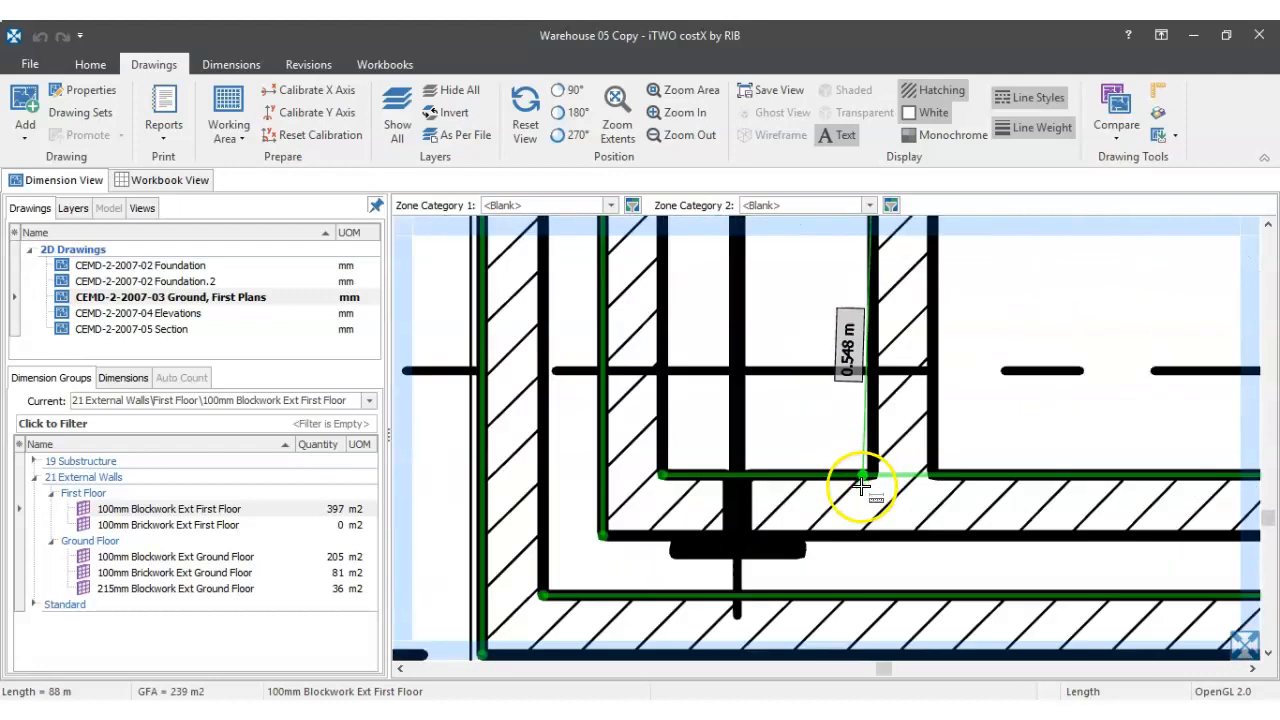
{"action": "left_click", "coordinate": [873, 478]}
{"action": "right_click", "coordinate": [873, 480]}
{"action": "scroll", "coordinate": [976, 386], "scroll_direction": "down", "scroll_amount": 4}
{"action": "scroll", "coordinate": [976, 386], "scroll_direction": "down", "scroll_amount": 5}
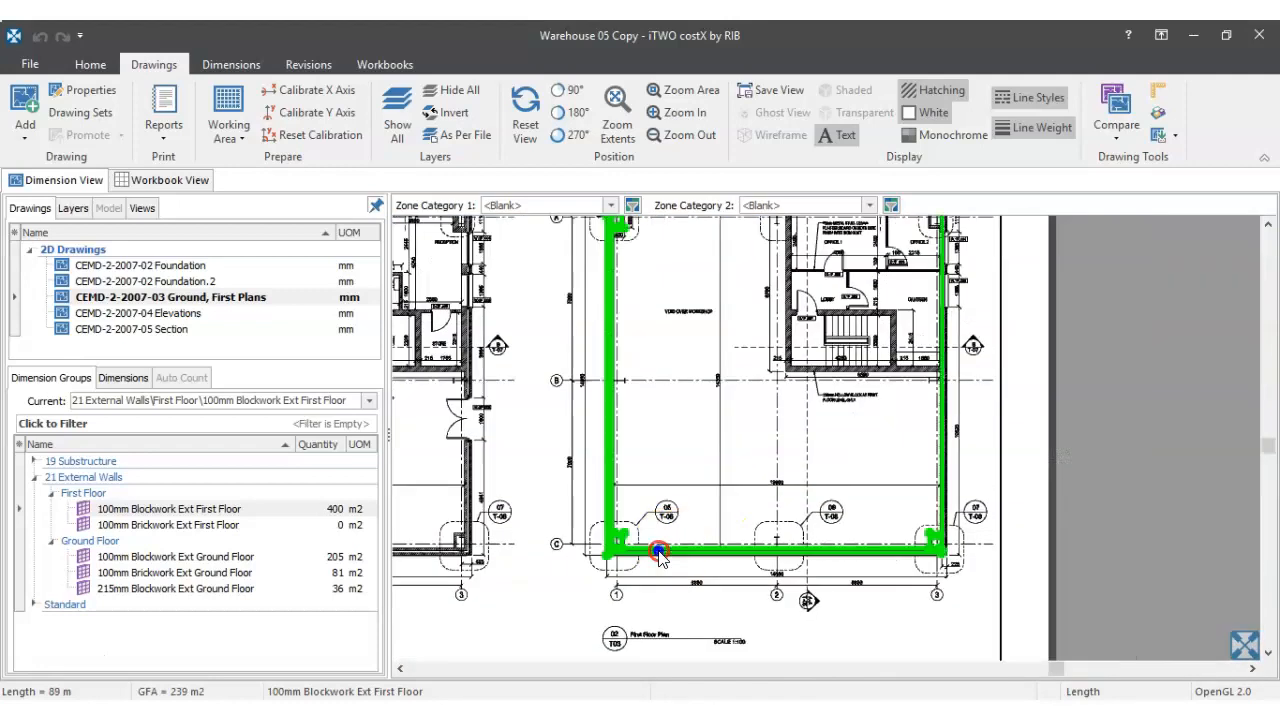
{"action": "scroll", "coordinate": [786, 416], "scroll_direction": "up", "scroll_amount": 6}
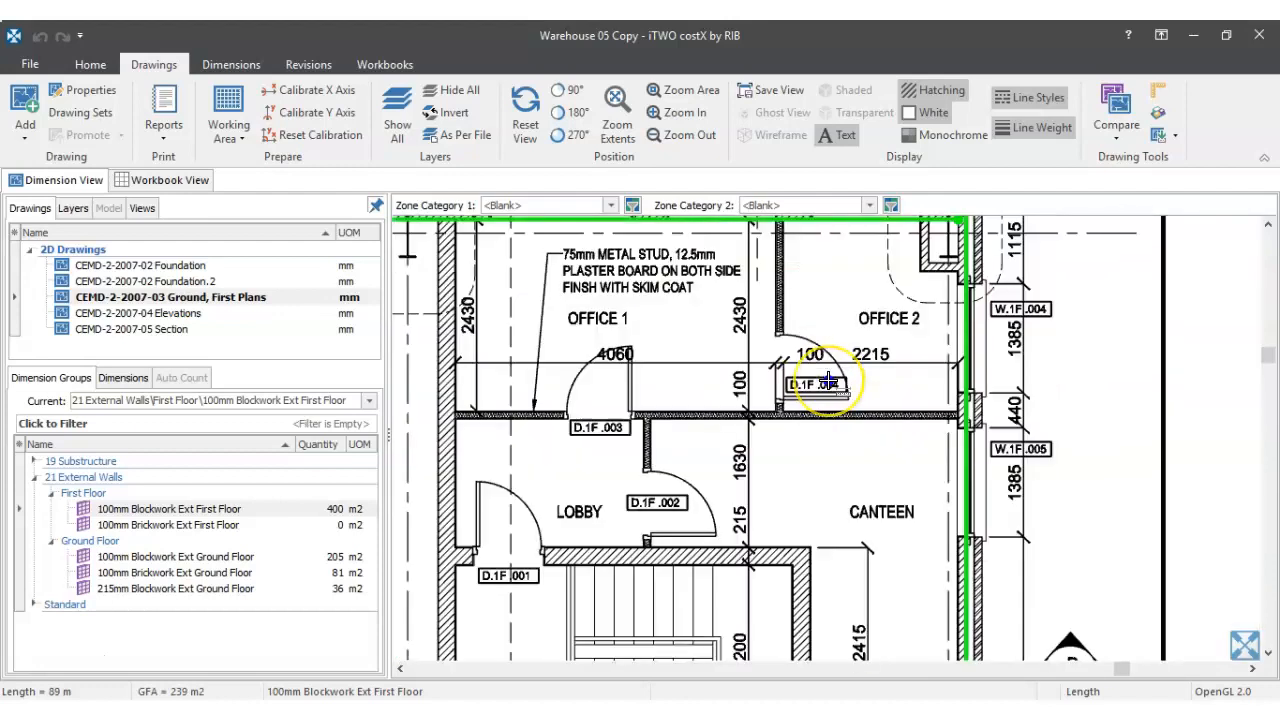
{"action": "scroll", "coordinate": [828, 380], "scroll_direction": "down", "scroll_amount": 5}
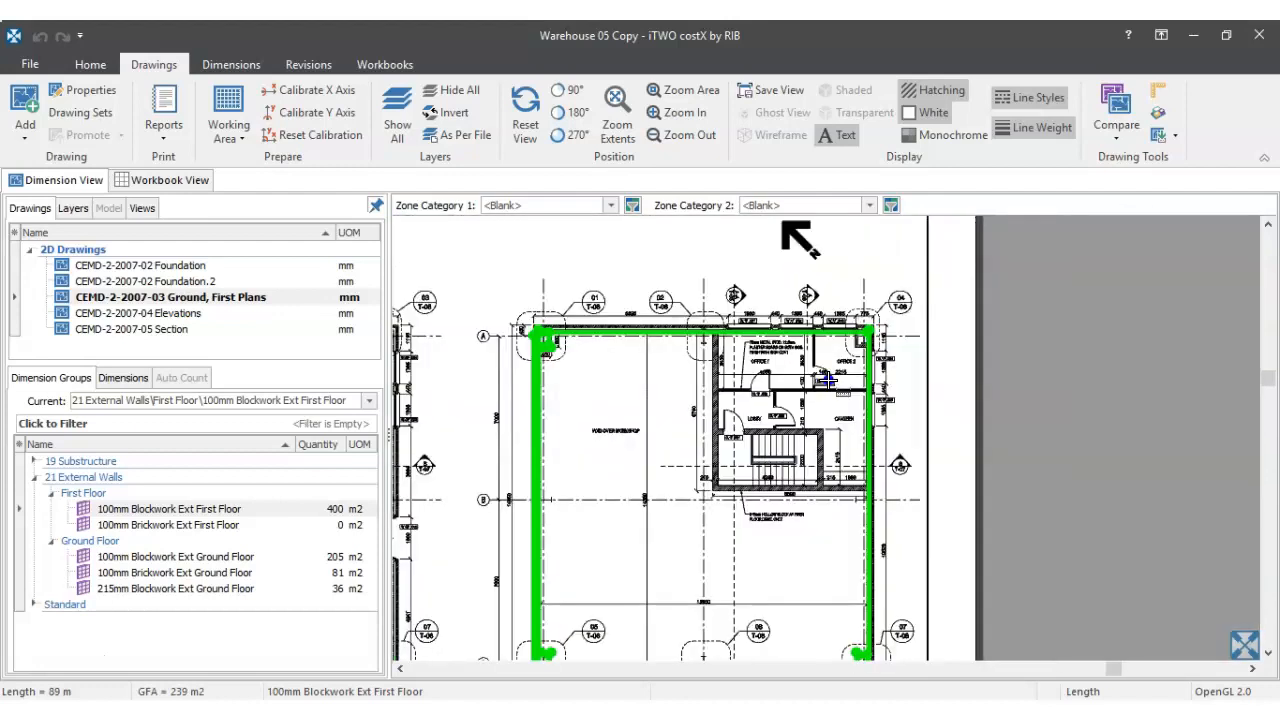
- Show all First Floor dimension groups and make 100mm Brickwork Ext First Floor the current group
{"action": "left_click", "coordinate": [237, 527]}
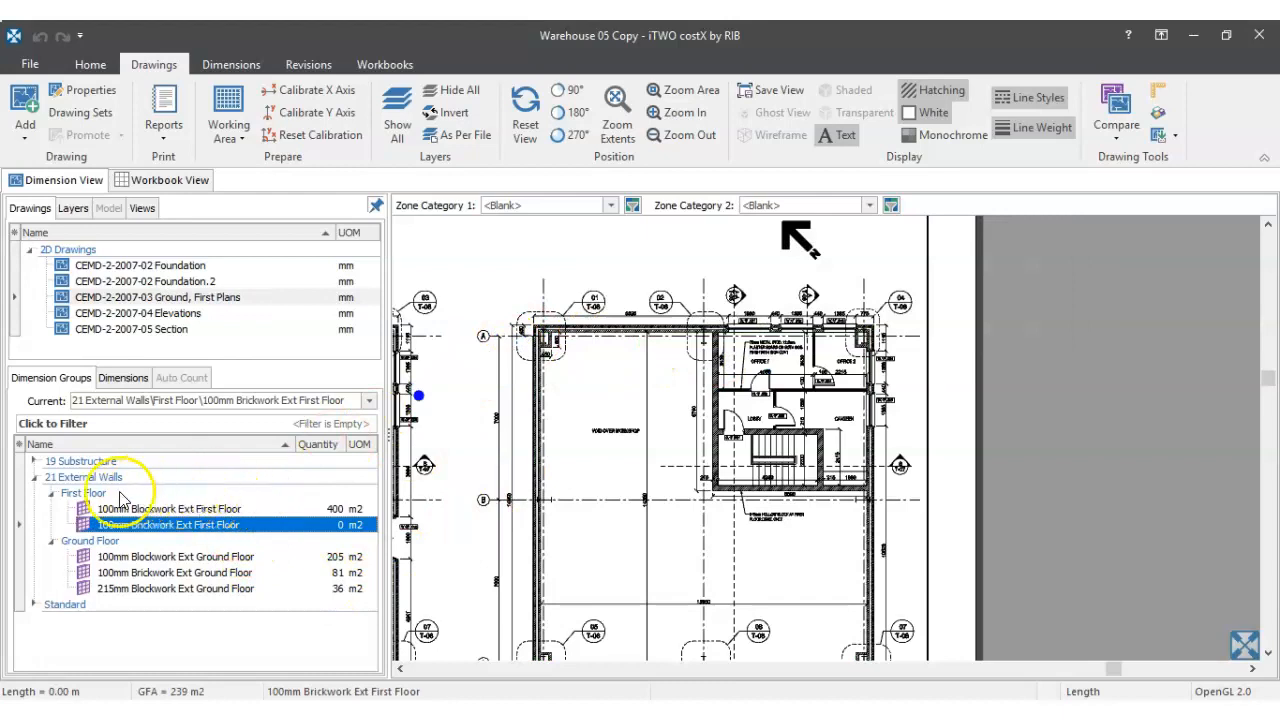
{"action": "left_click", "coordinate": [82, 495]}
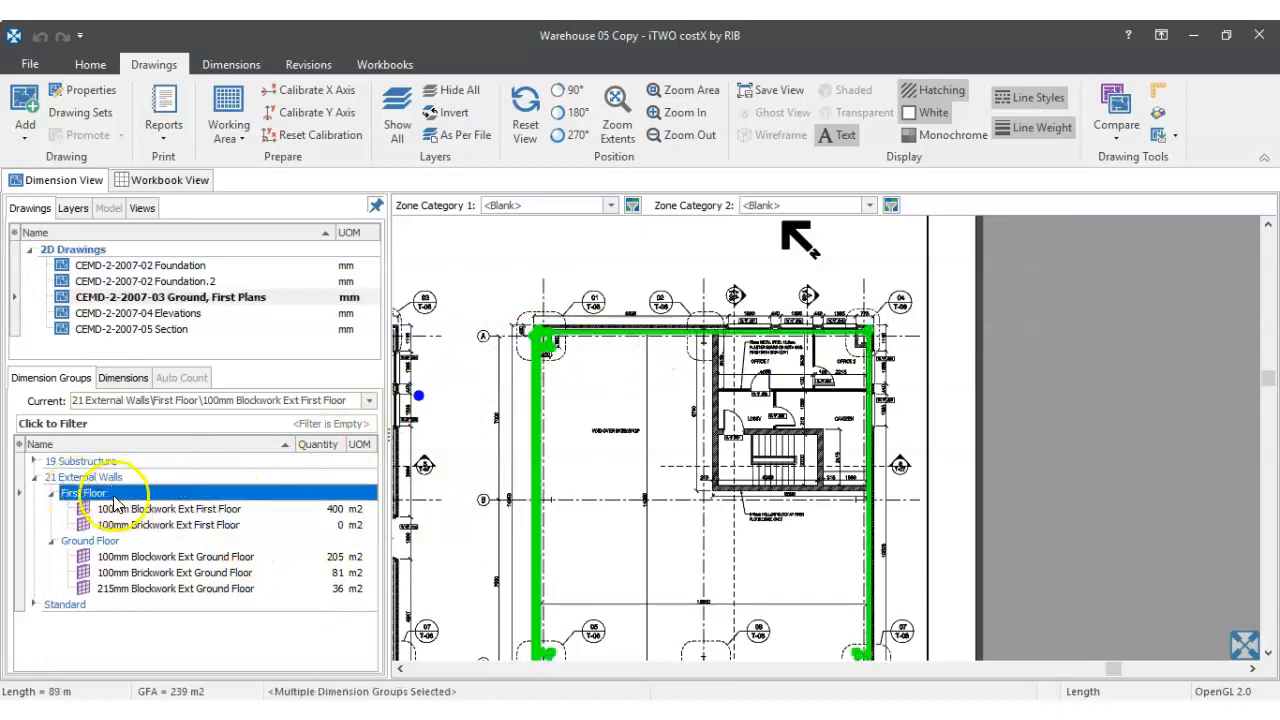
{"action": "left_click", "coordinate": [368, 401]}
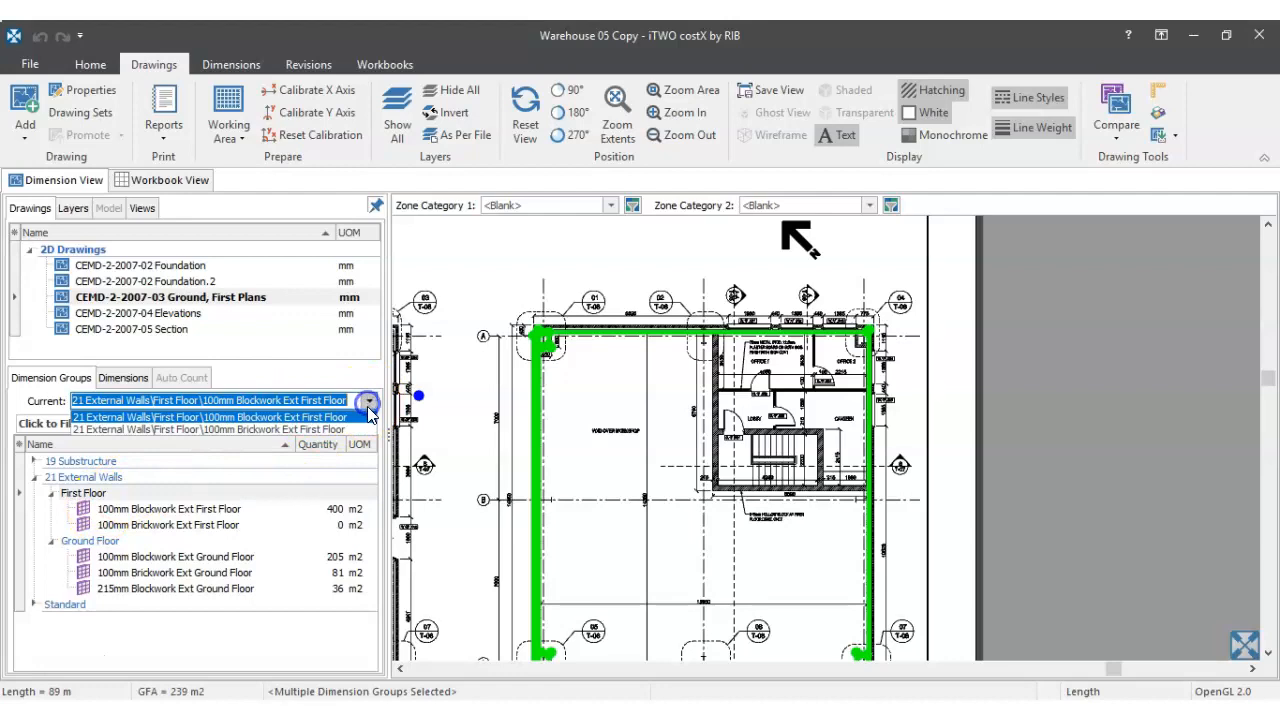
{"action": "left_click", "coordinate": [252, 434]}
- Measure about 0.35 m along the inner face of the short brickwork return at gridlines A and 1, up to the corner
{"action": "scroll", "coordinate": [508, 340], "scroll_direction": "up", "scroll_amount": 6}
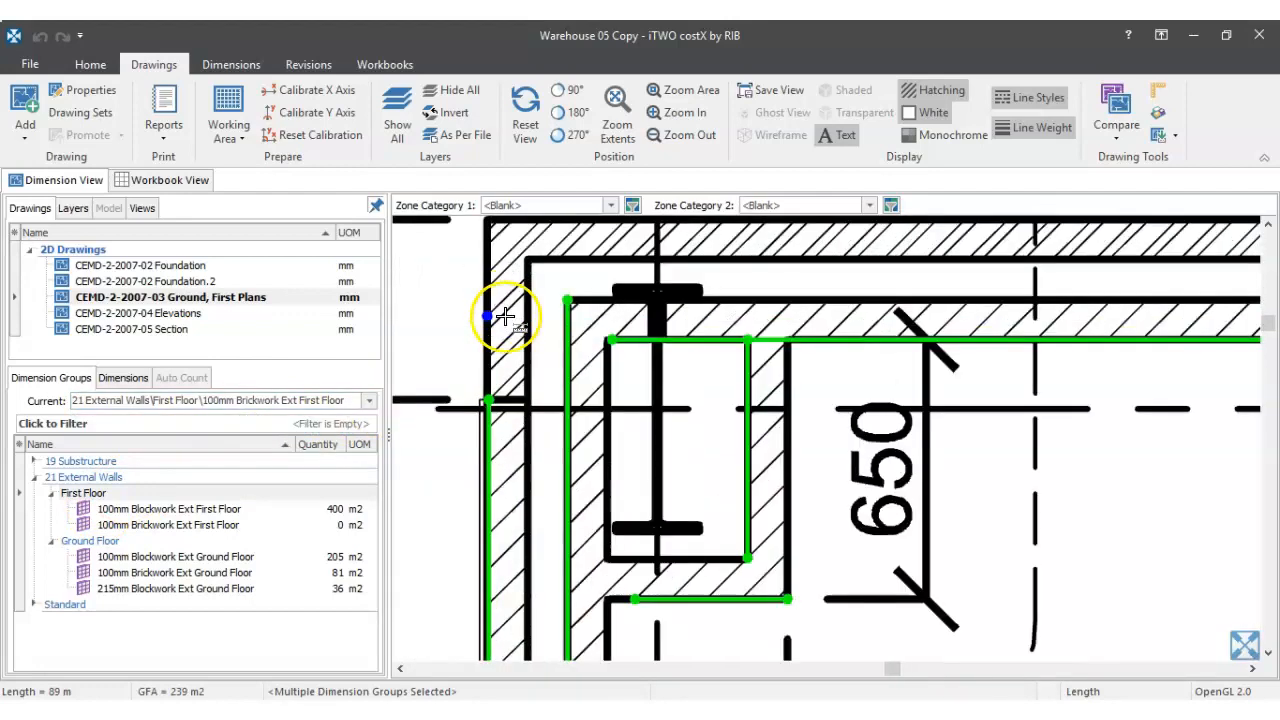
{"action": "left_click", "coordinate": [527, 400]}
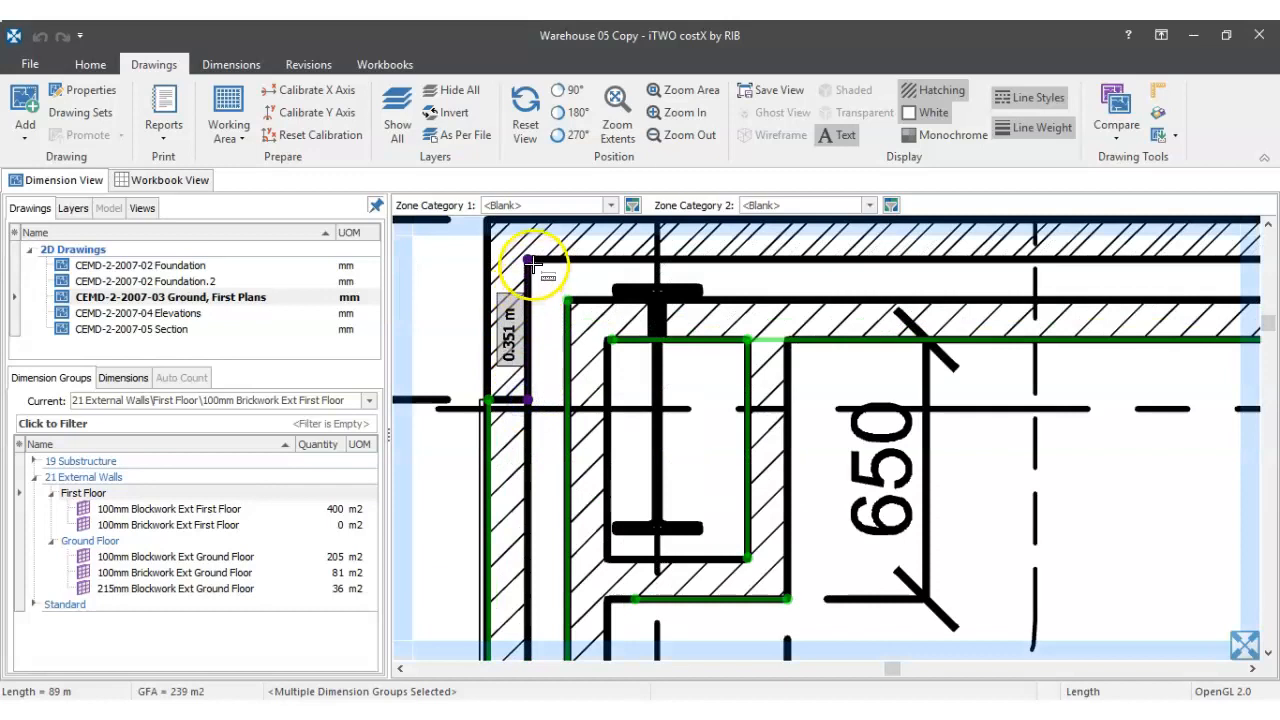
{"action": "left_click", "coordinate": [528, 260]}
- Measure about 14.55 m along the outer face of the gridline A brickwork, from the gridline 1 corner to the gridline 3 corner
{"action": "scroll", "coordinate": [544, 297], "scroll_direction": "down", "scroll_amount": 2}
{"action": "left_click_drag", "start_coordinate": [544, 297], "coordinate": [513, 454]}
{"action": "scroll", "coordinate": [494, 425], "scroll_direction": "up", "scroll_amount": 4}
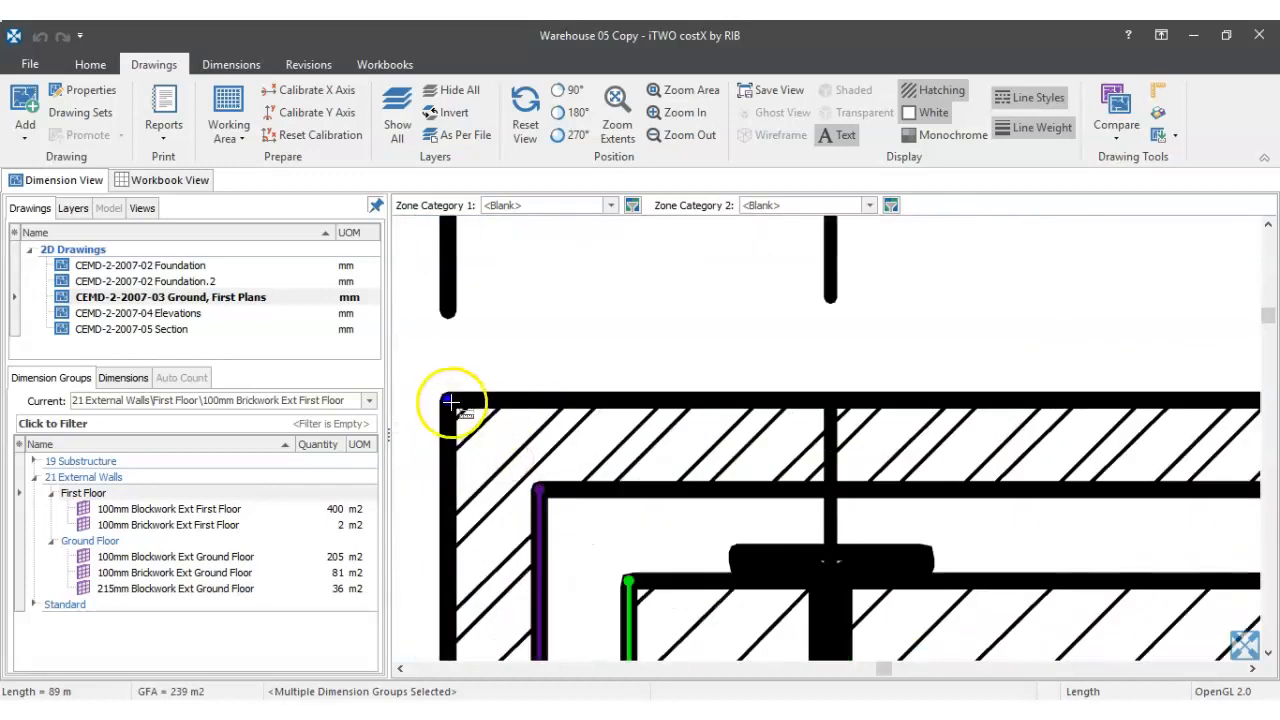
{"action": "left_click", "coordinate": [449, 401]}
{"action": "scroll", "coordinate": [563, 402], "scroll_direction": "down", "scroll_amount": 4}
{"action": "scroll", "coordinate": [765, 410], "scroll_direction": "down", "scroll_amount": 4}
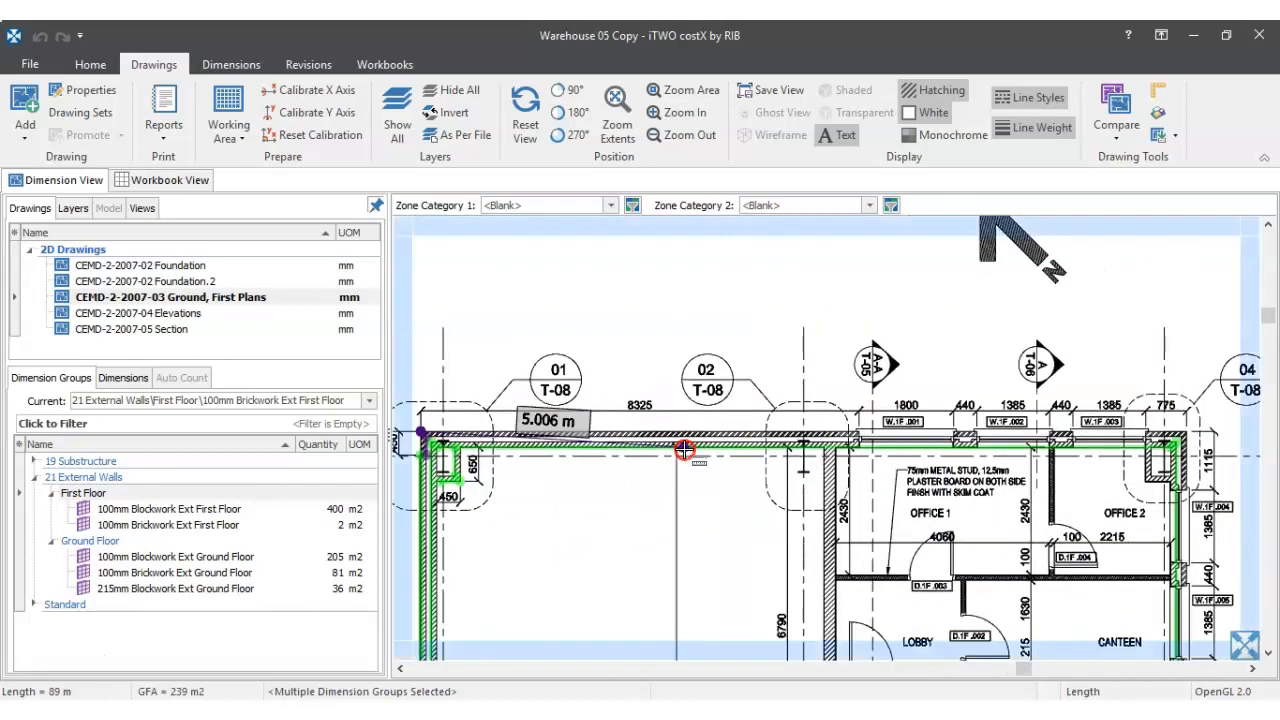
{"action": "scroll", "coordinate": [1198, 433], "scroll_direction": "up", "scroll_amount": 5}
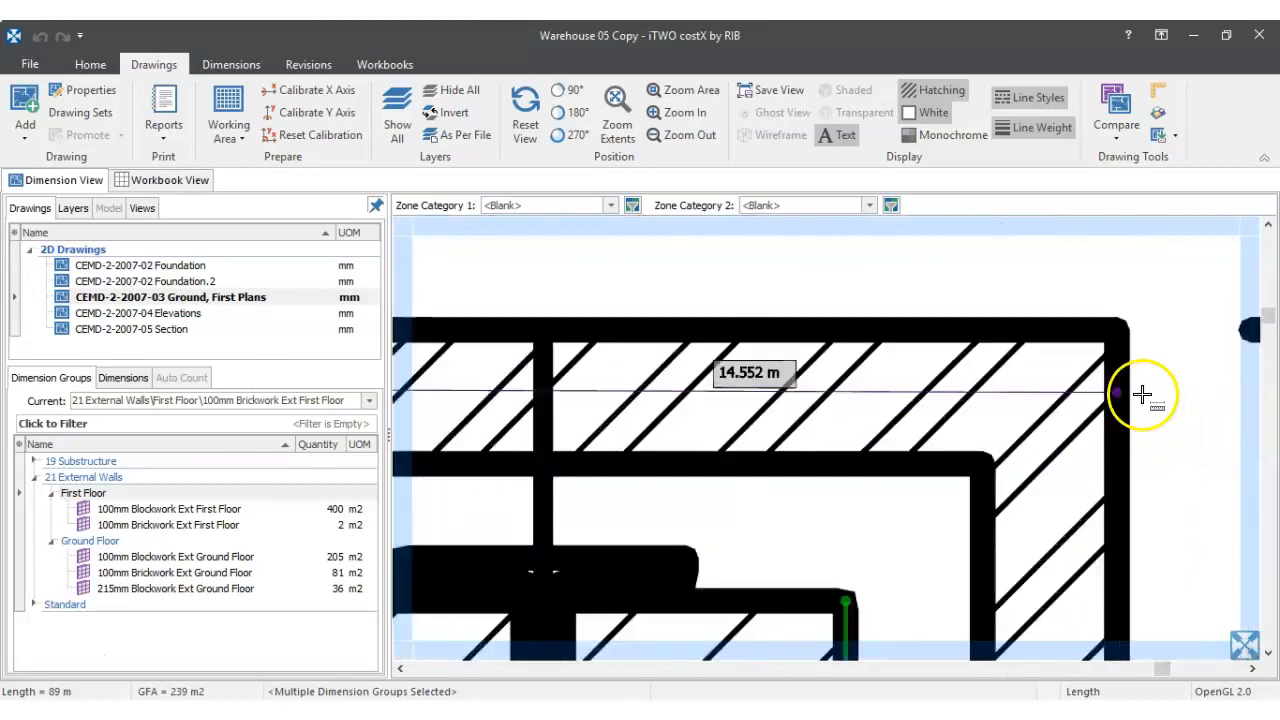
{"action": "double_click", "coordinate": [1123, 328]}
- Measure the gridline 3 brickwork along its inner face, from the inner corner at gridline A to the inner corner at gridline C
{"action": "scroll", "coordinate": [985, 420], "scroll_direction": "down", "scroll_amount": 6}
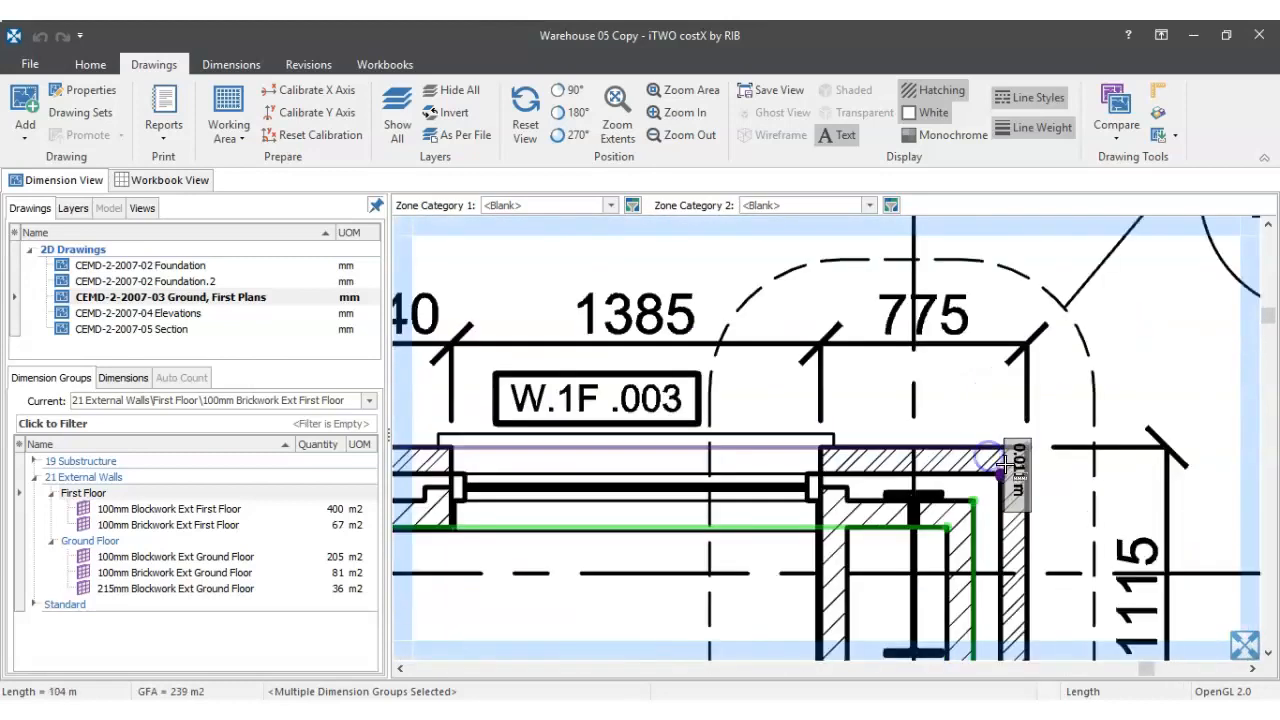
{"action": "scroll", "coordinate": [980, 430], "scroll_direction": "down", "scroll_amount": 4}
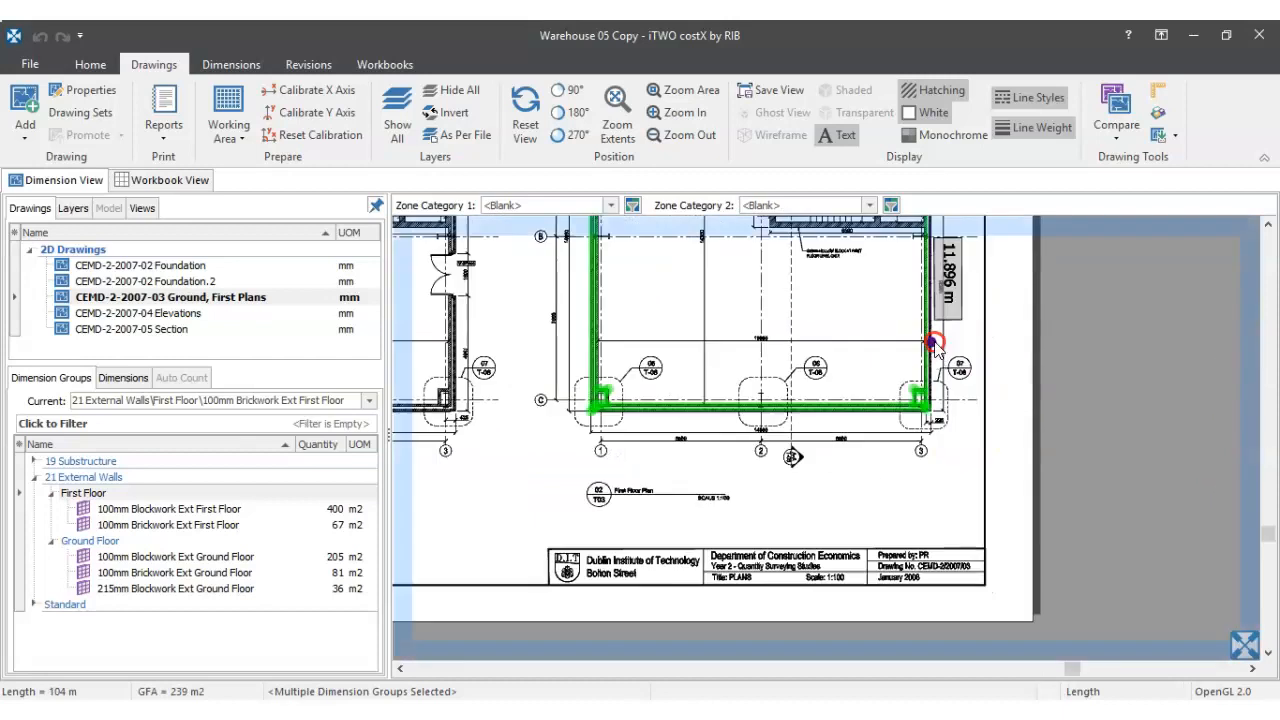
{"action": "scroll", "coordinate": [1000, 380], "scroll_direction": "up", "scroll_amount": 8}
{"action": "left_click_drag", "start_coordinate": [950, 497], "coordinate": [793, 252]}
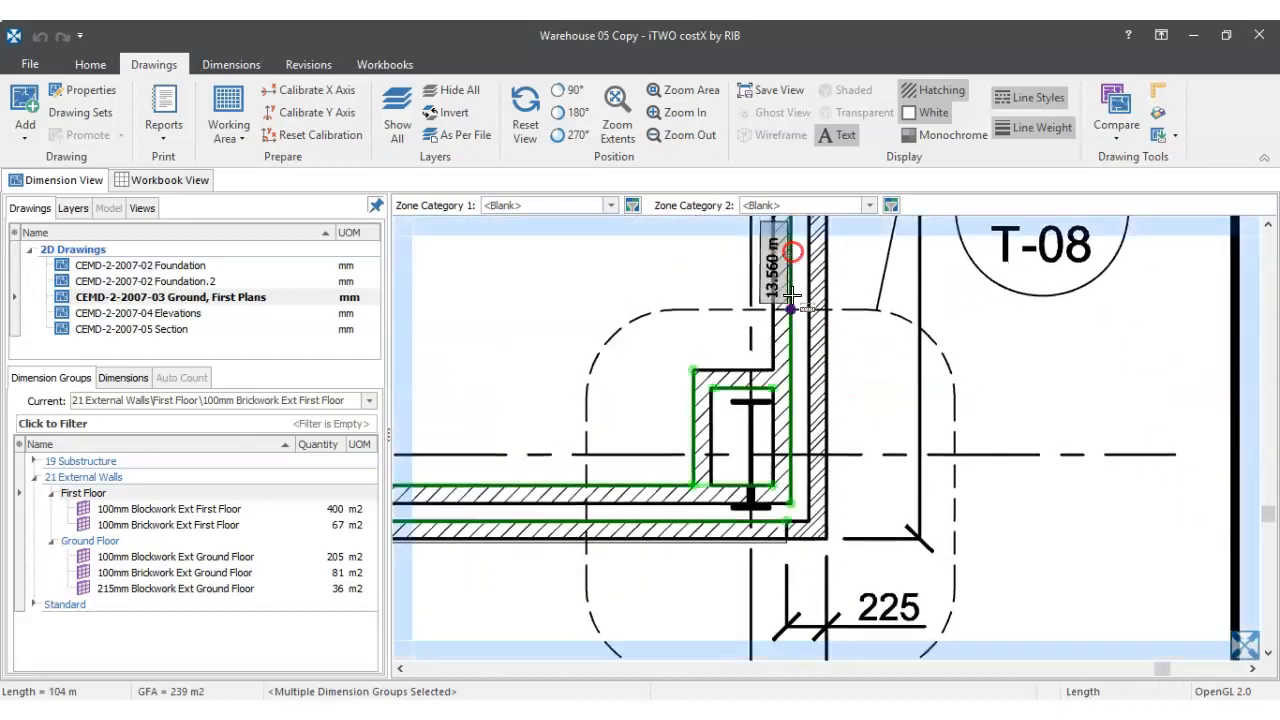
{"action": "scroll", "coordinate": [809, 518], "scroll_direction": "up", "scroll_amount": 4}
{"action": "left_click", "coordinate": [809, 518]}
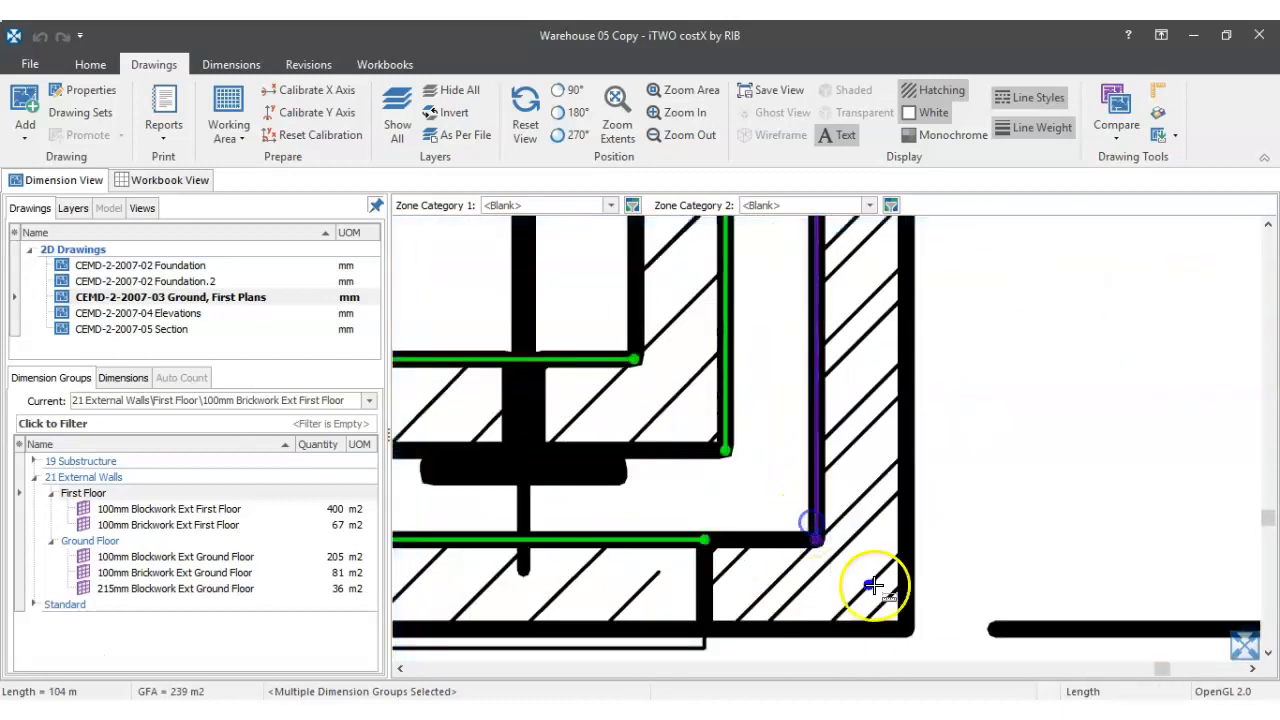
- Measure the 225 mm brickwork return along its outer face at gridlines C and 3, from the outer corner to the return's end
{"action": "left_click", "coordinate": [905, 628]}
{"action": "left_click", "coordinate": [707, 628]}
{"action": "scroll", "coordinate": [950, 478], "scroll_direction": "down", "scroll_amount": 8}
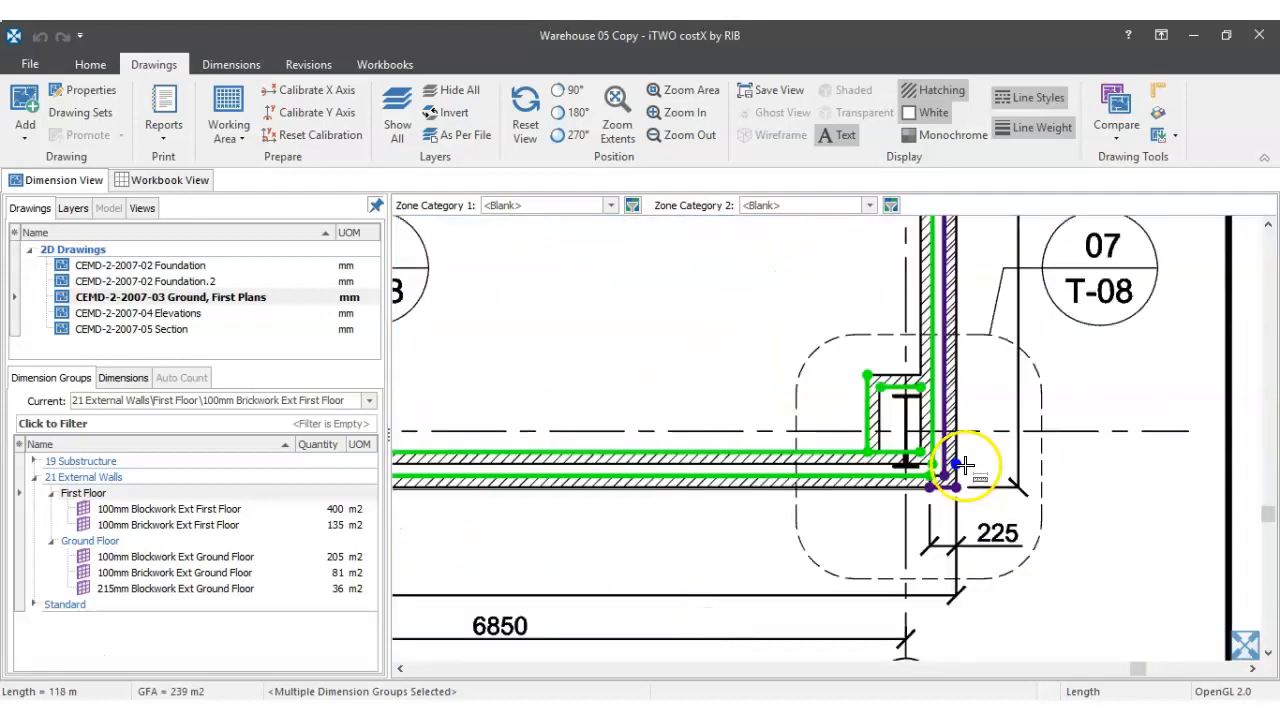
- Examine the first-floor blockwork and brickwork dimensions in the 3D view, checking the column casing at gridlines A and 3, and return to the 2D plan
{"action": "left_click_drag", "start_coordinate": [944, 376], "coordinate": [928, 518]}
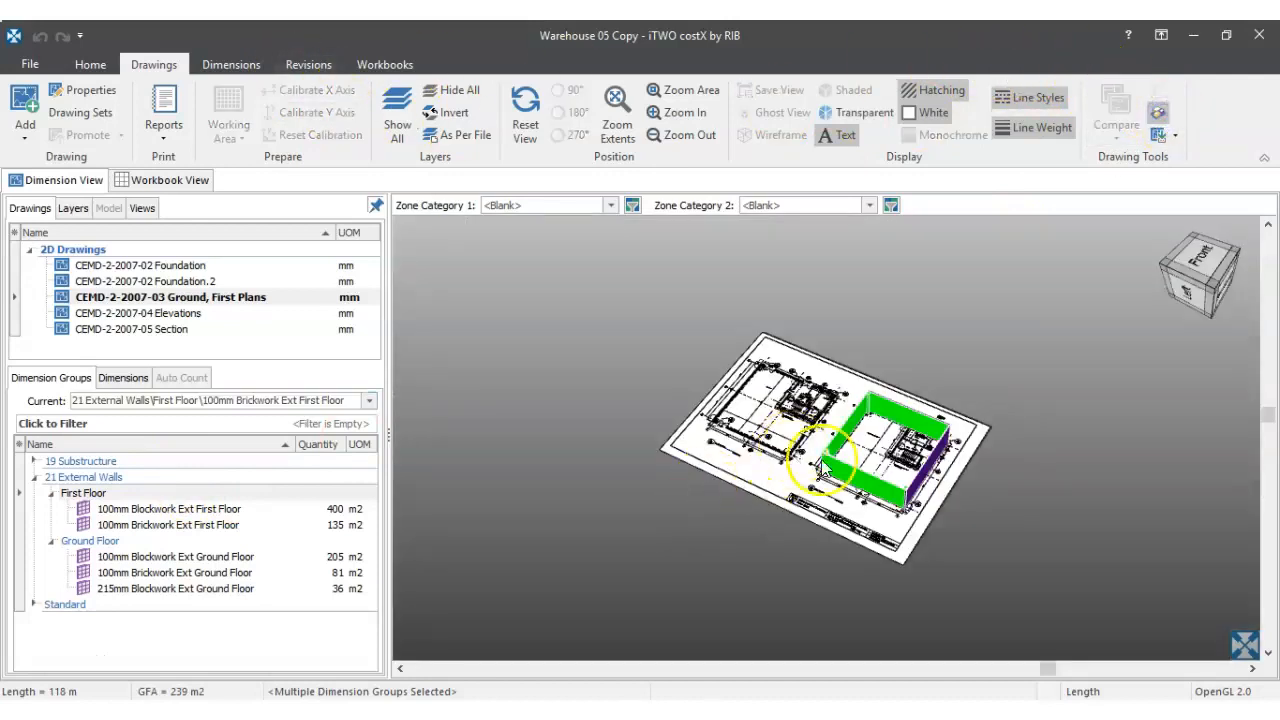
{"action": "scroll", "coordinate": [840, 461], "scroll_direction": "up", "scroll_amount": 5}
{"action": "left_click_drag", "start_coordinate": [898, 465], "coordinate": [1075, 475]}
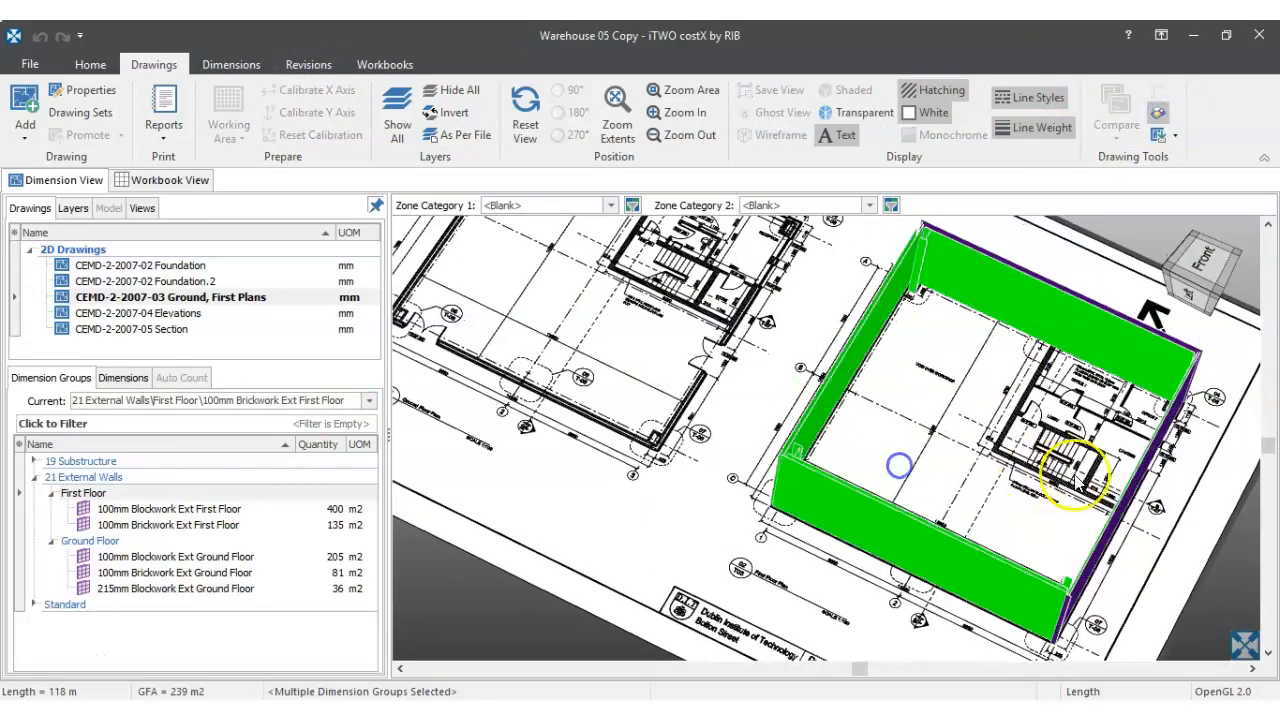
{"action": "scroll", "coordinate": [1078, 477], "scroll_direction": "up", "scroll_amount": 5}
{"action": "scroll", "coordinate": [1088, 460], "scroll_direction": "down", "scroll_amount": 3}
{"action": "mouse_move", "coordinate": [1090, 380]}
{"action": "left_mouse_down"}
{"action": "mouse_move", "coordinate": [1049, 367]}
{"action": "mouse_move", "coordinate": [1072, 399]}
{"action": "mouse_move", "coordinate": [1107, 408]}
{"action": "left_mouse_up"}
{"action": "scroll", "coordinate": [1251, 427], "scroll_direction": "up", "scroll_amount": 6}
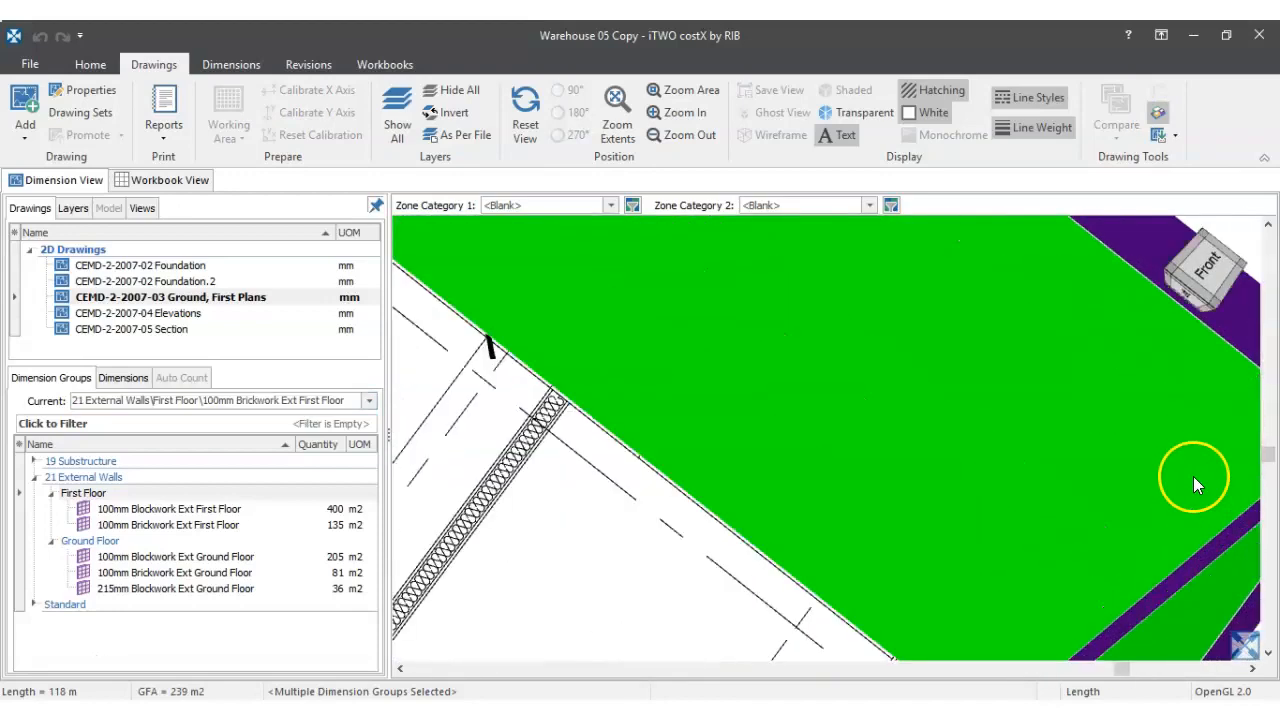
{"action": "scroll", "coordinate": [1195, 478], "scroll_direction": "down", "scroll_amount": 6}
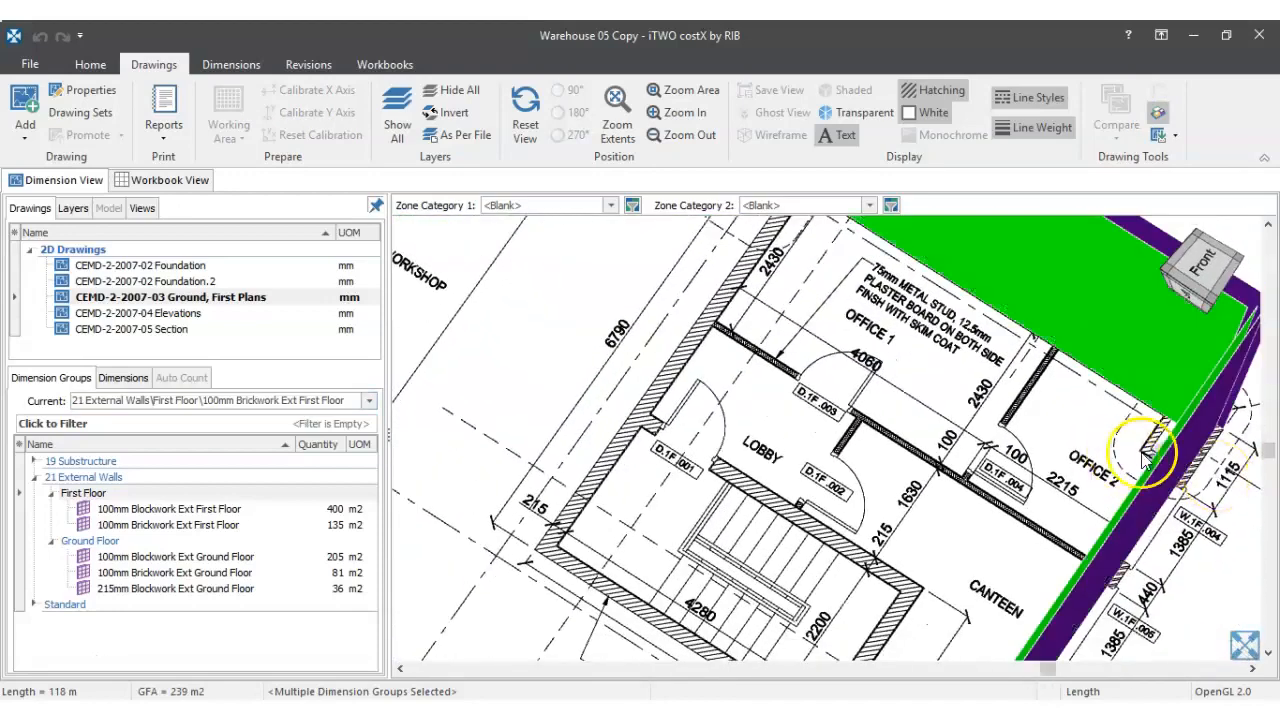
{"action": "scroll", "coordinate": [1150, 415], "scroll_direction": "down", "scroll_amount": 6}
{"action": "scroll", "coordinate": [1020, 288], "scroll_direction": "up", "scroll_amount": 3}
{"action": "scroll", "coordinate": [1077, 268], "scroll_direction": "down", "scroll_amount": 3}
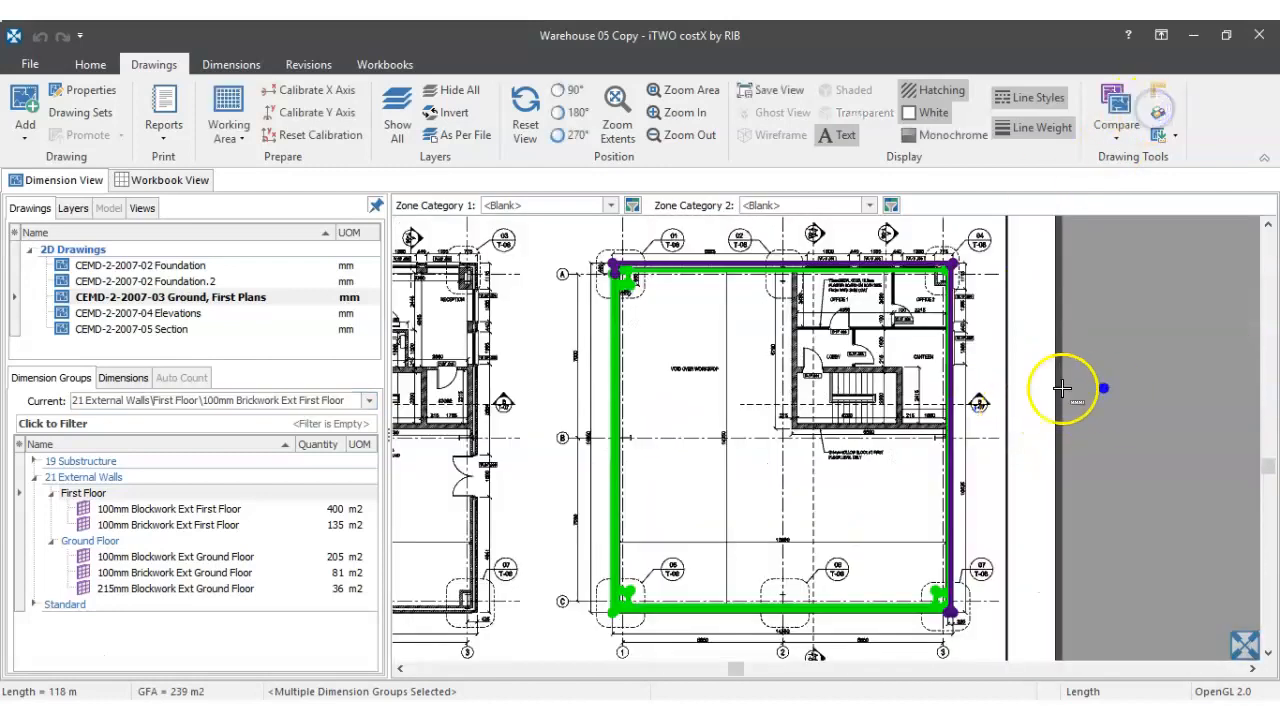
- In the 100mm Blockwork Ext First Floor group, measure about 0.37 m along the short inner side of the column casing at gridlines A and 3
{"action": "scroll", "coordinate": [953, 277], "scroll_direction": "up", "scroll_amount": 5}
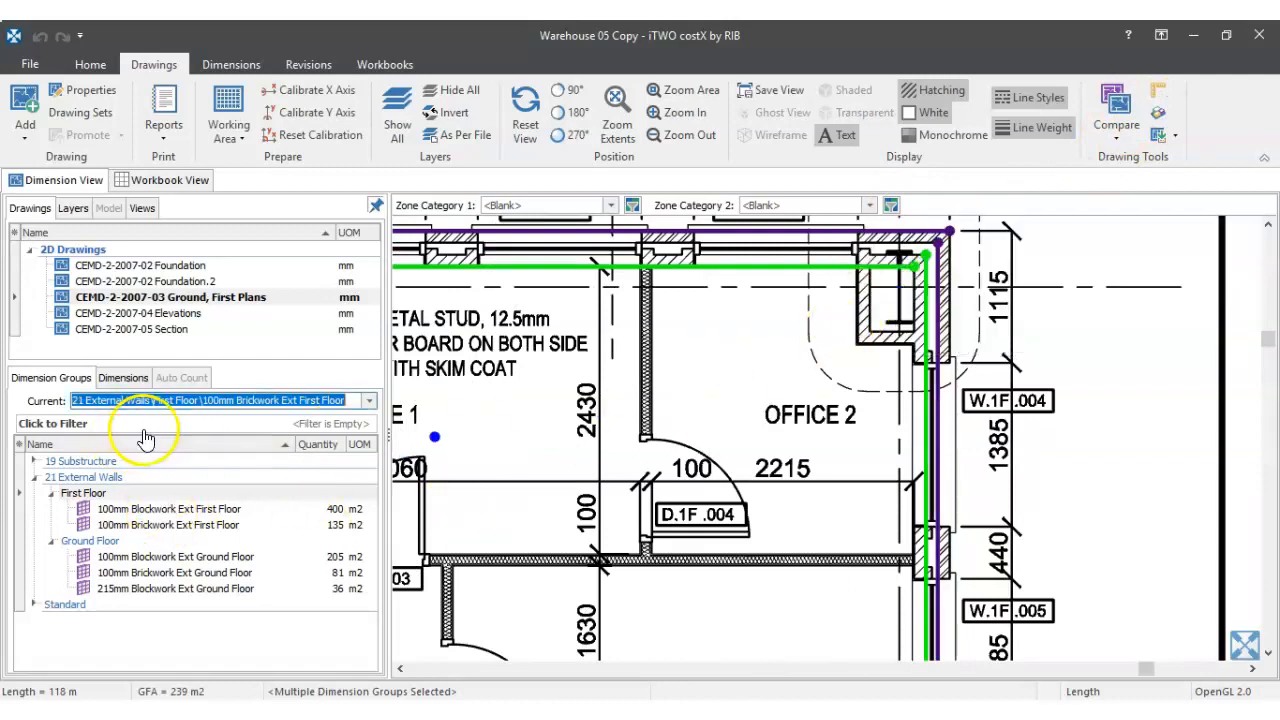
{"action": "left_click", "coordinate": [131, 512]}
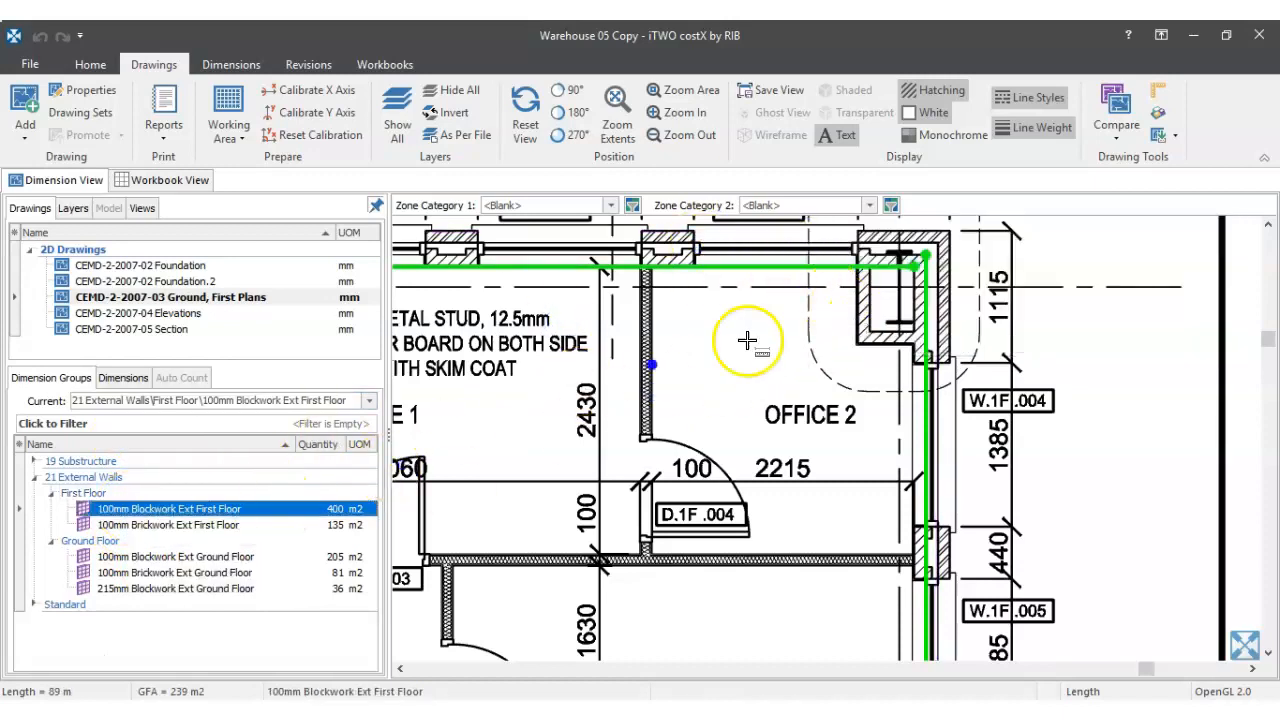
{"action": "scroll", "coordinate": [943, 329], "scroll_direction": "up", "scroll_amount": 2}
{"action": "scroll", "coordinate": [938, 335], "scroll_direction": "up", "scroll_amount": 4}
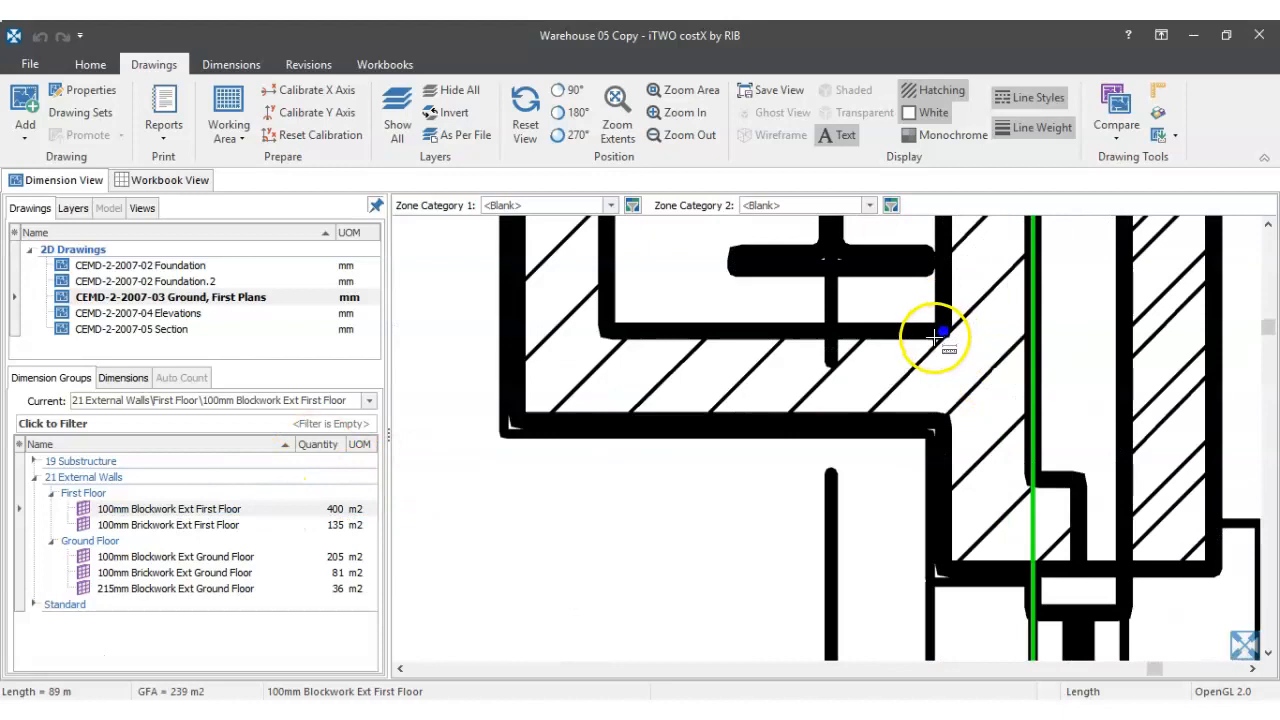
{"action": "left_click", "coordinate": [943, 330]}
{"action": "left_click", "coordinate": [607, 331]}
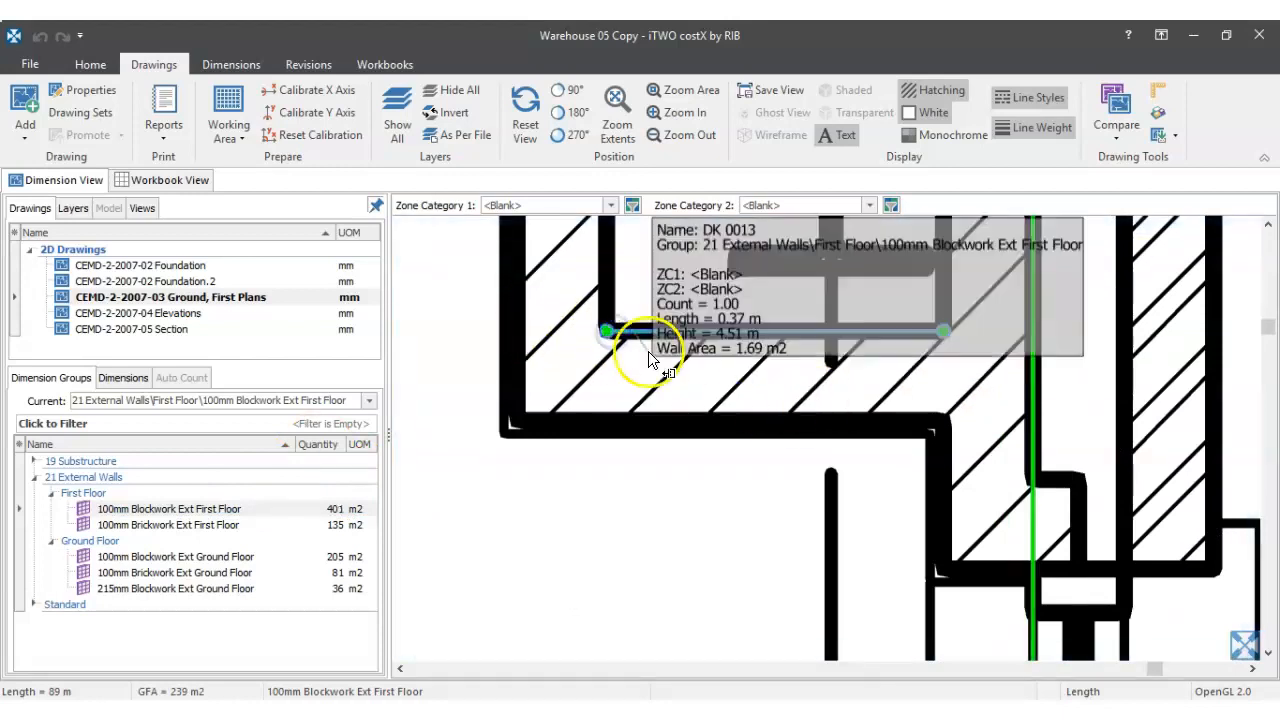
- Measure about 0.65 m along the long outer side of the column casing at gridlines A and 3, up to the gridline A wall
{"action": "scroll", "coordinate": [648, 351], "scroll_direction": "down", "scroll_amount": 2}
{"action": "left_click", "coordinate": [569, 405]}
{"action": "scroll", "coordinate": [569, 404], "scroll_direction": "down", "scroll_amount": 5}
{"action": "left_click_drag", "start_coordinate": [570, 360], "coordinate": [572, 398]}
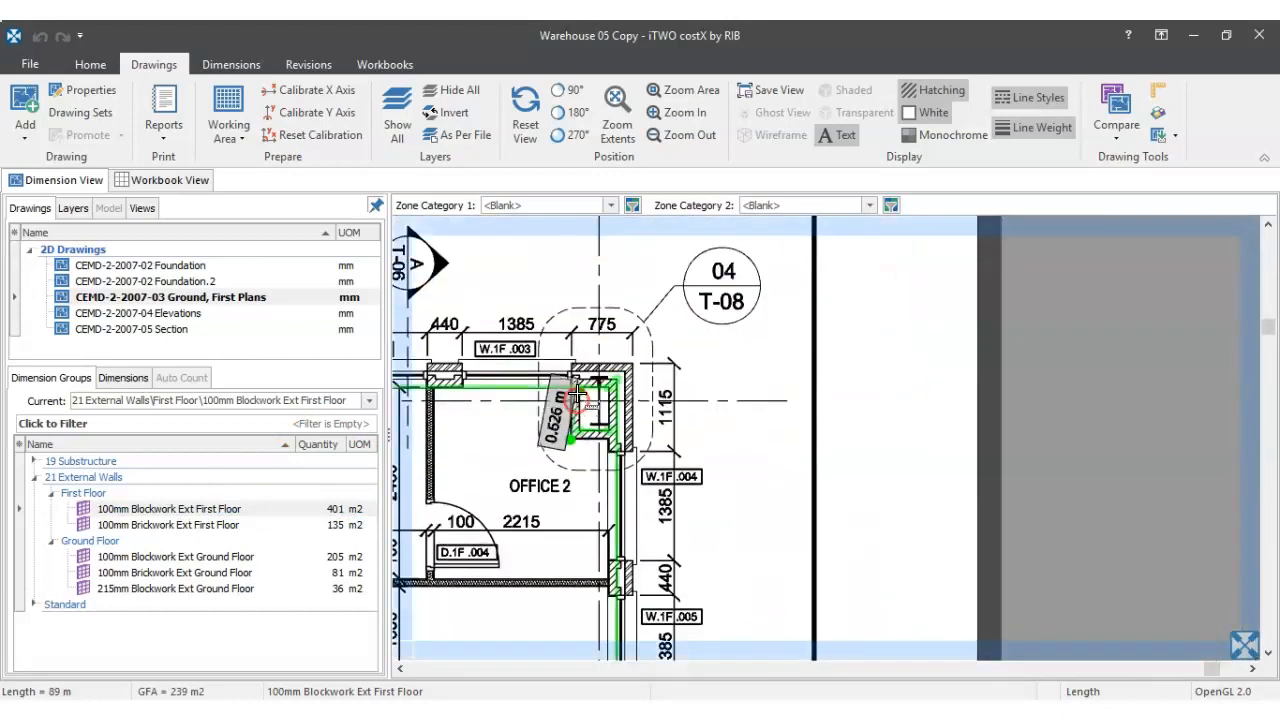
{"action": "scroll", "coordinate": [572, 398], "scroll_direction": "up", "scroll_amount": 5}
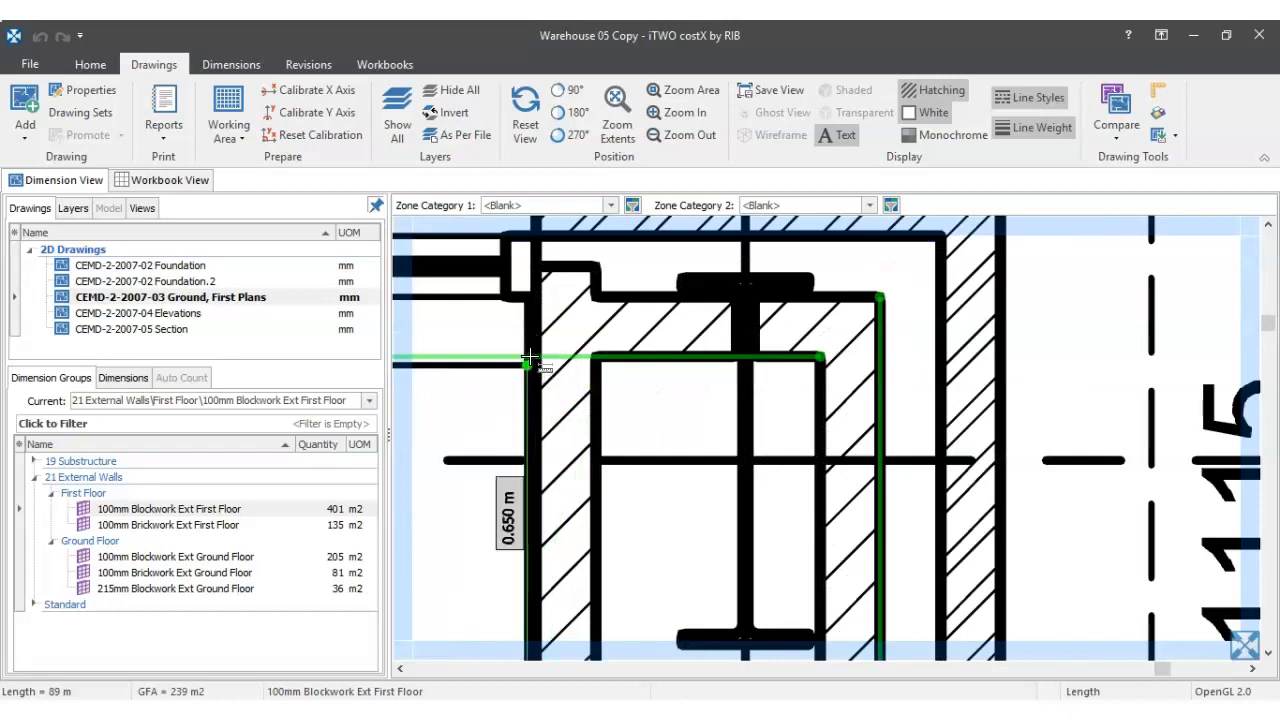
{"action": "left_click", "coordinate": [530, 360]}
{"action": "scroll", "coordinate": [612, 370], "scroll_direction": "down", "scroll_amount": 4}
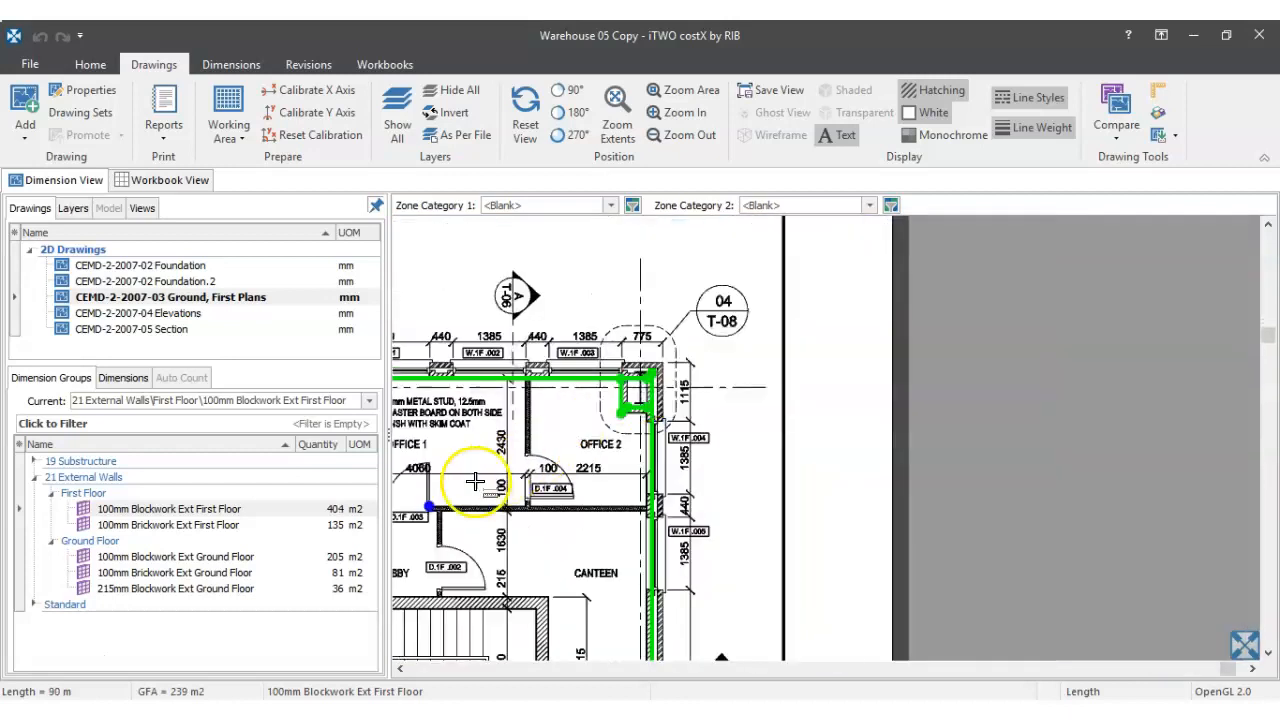
- Show all 21 External Walls dimensions in the 3D view and examine the ground-floor and first-floor walls
{"action": "left_click", "coordinate": [186, 512]}
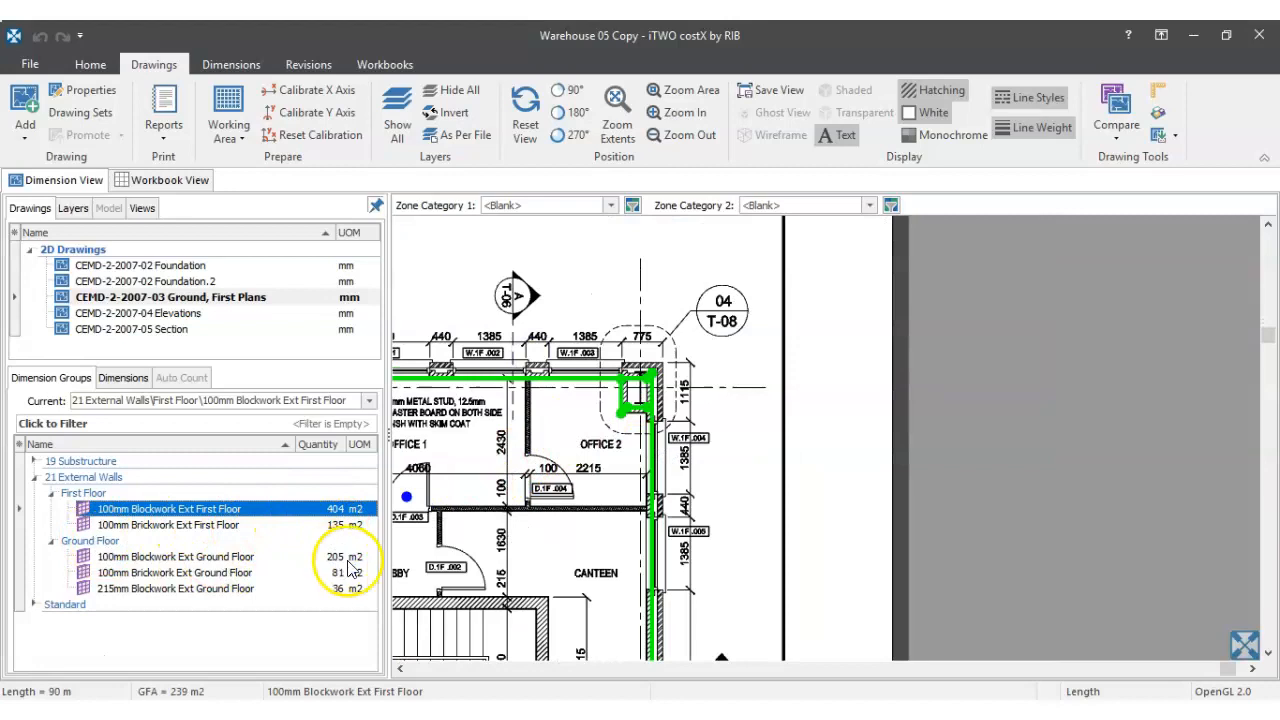
{"action": "scroll", "coordinate": [597, 525], "scroll_direction": "down", "scroll_amount": 3}
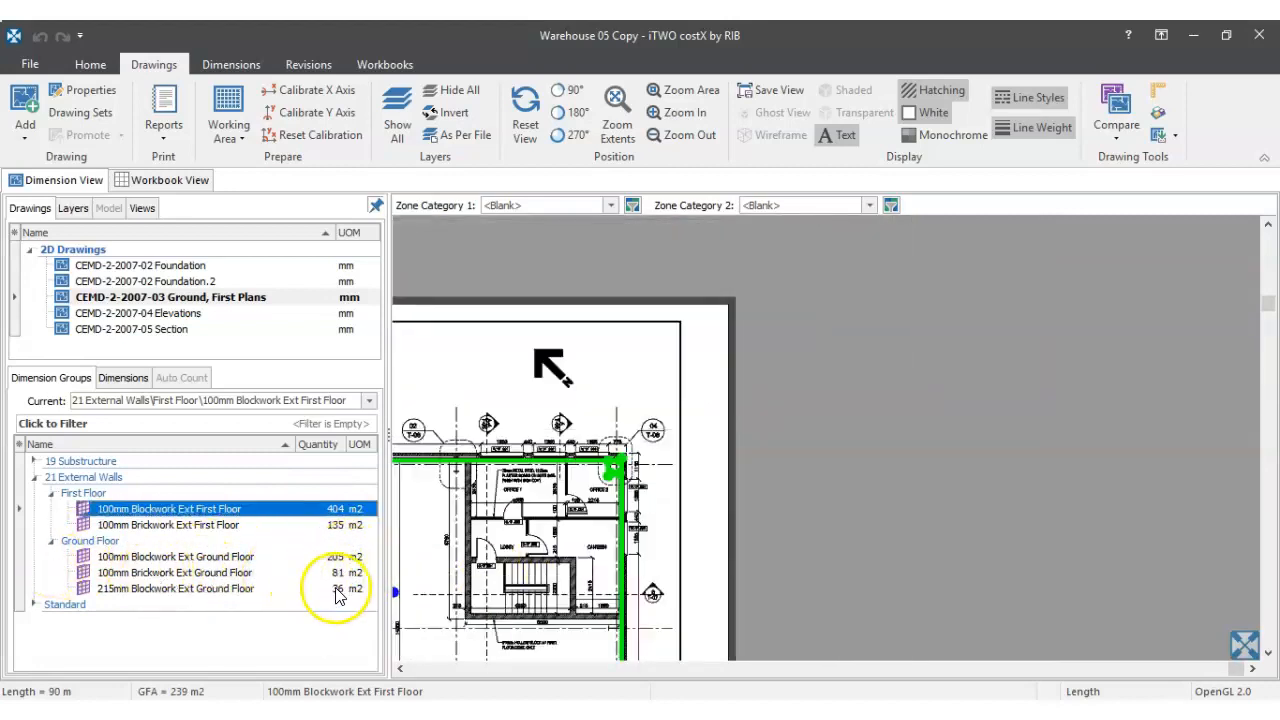
{"action": "scroll", "coordinate": [791, 517], "scroll_direction": "down", "scroll_amount": 4}
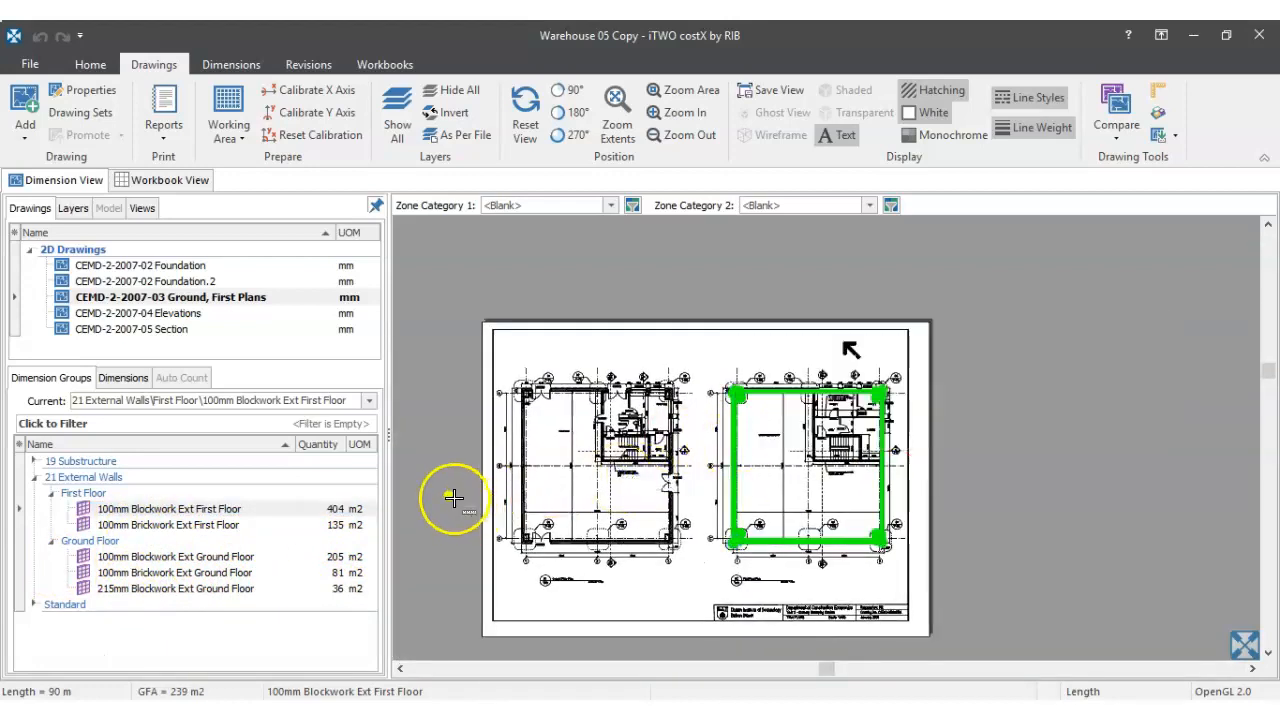
{"action": "left_click", "coordinate": [84, 480]}
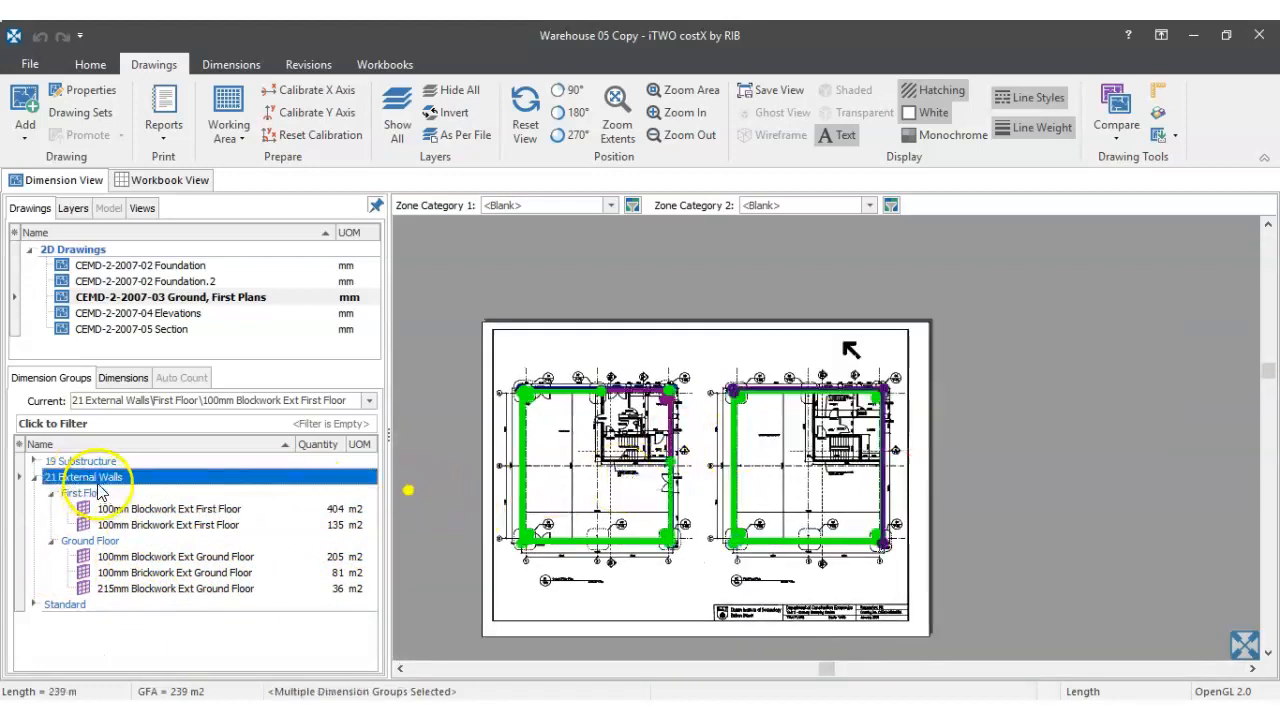
{"action": "left_click", "coordinate": [1157, 113]}
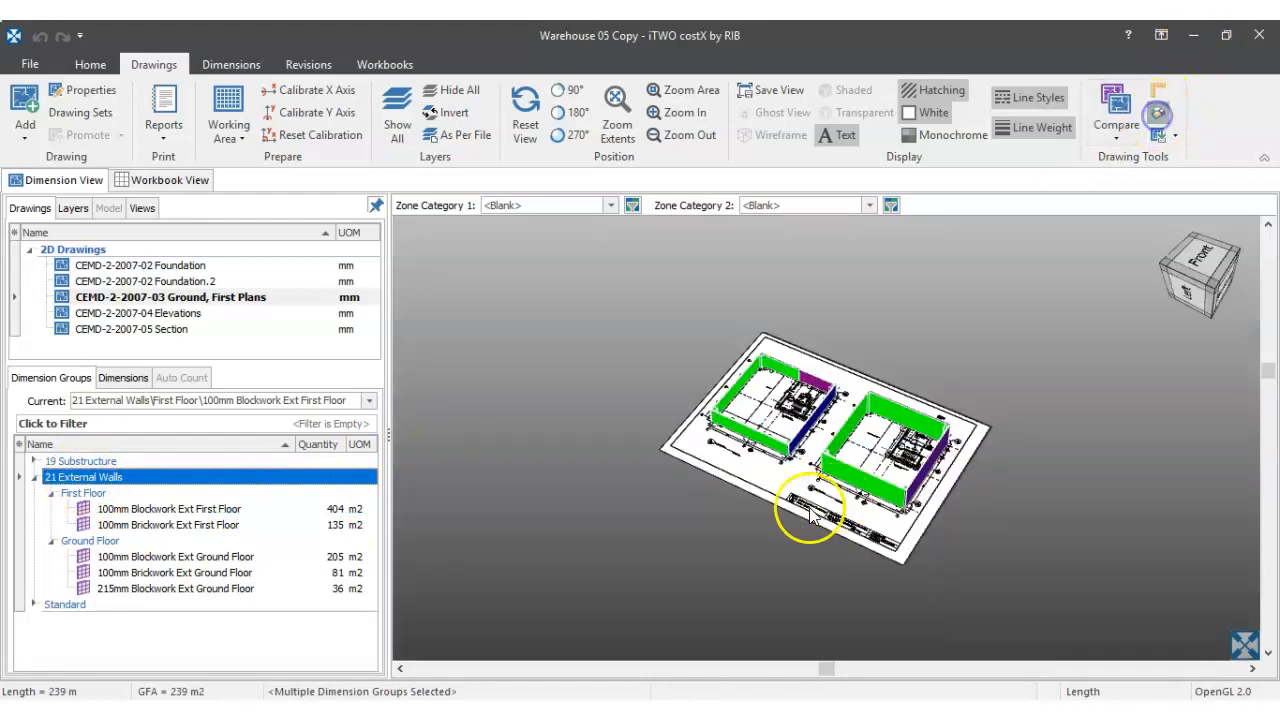
{"action": "scroll", "coordinate": [813, 458], "scroll_direction": "up", "scroll_amount": 5}
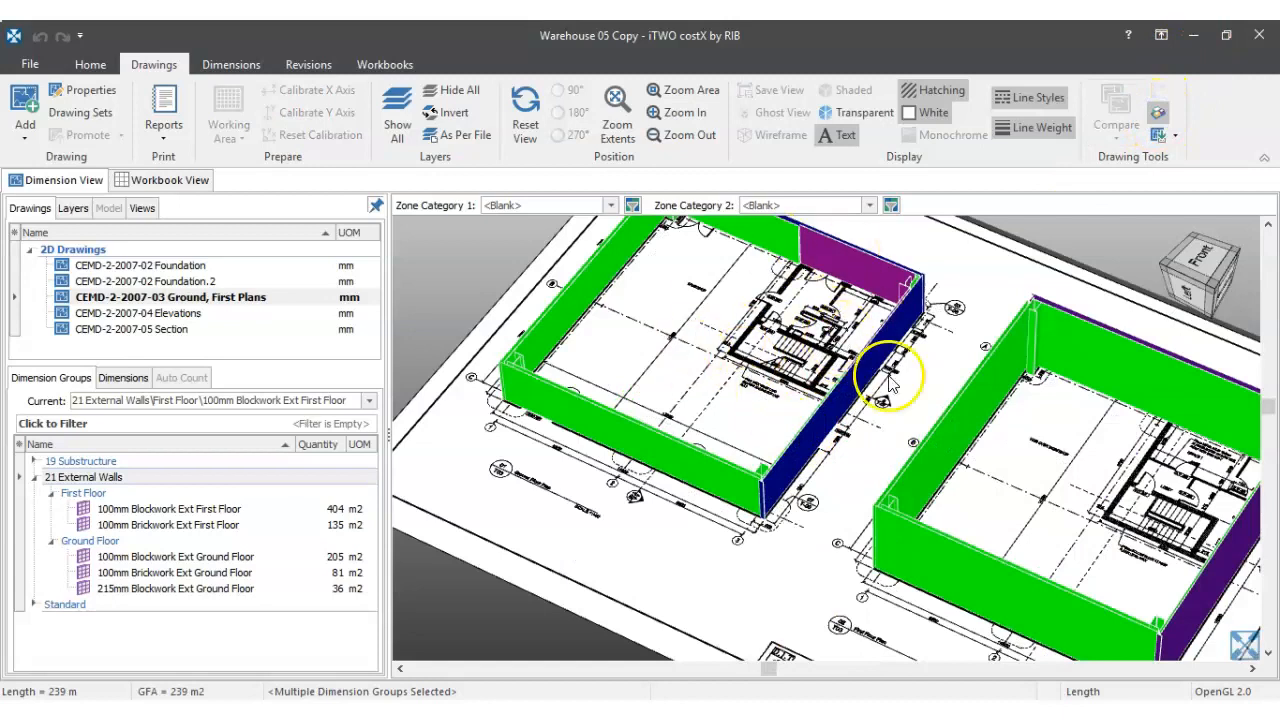
{"action": "left_click_drag", "start_coordinate": [1185, 485], "coordinate": [1103, 430]}
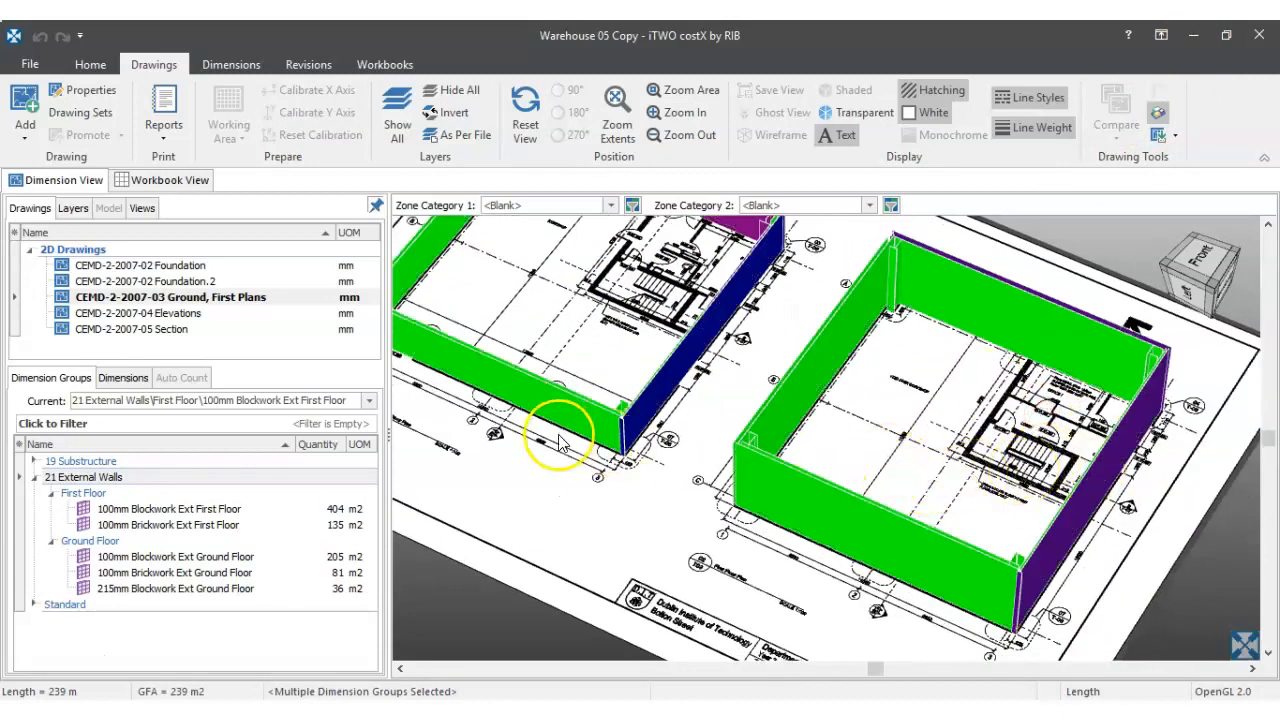
{"action": "left_click_drag", "start_coordinate": [995, 470], "coordinate": [1003, 428]}
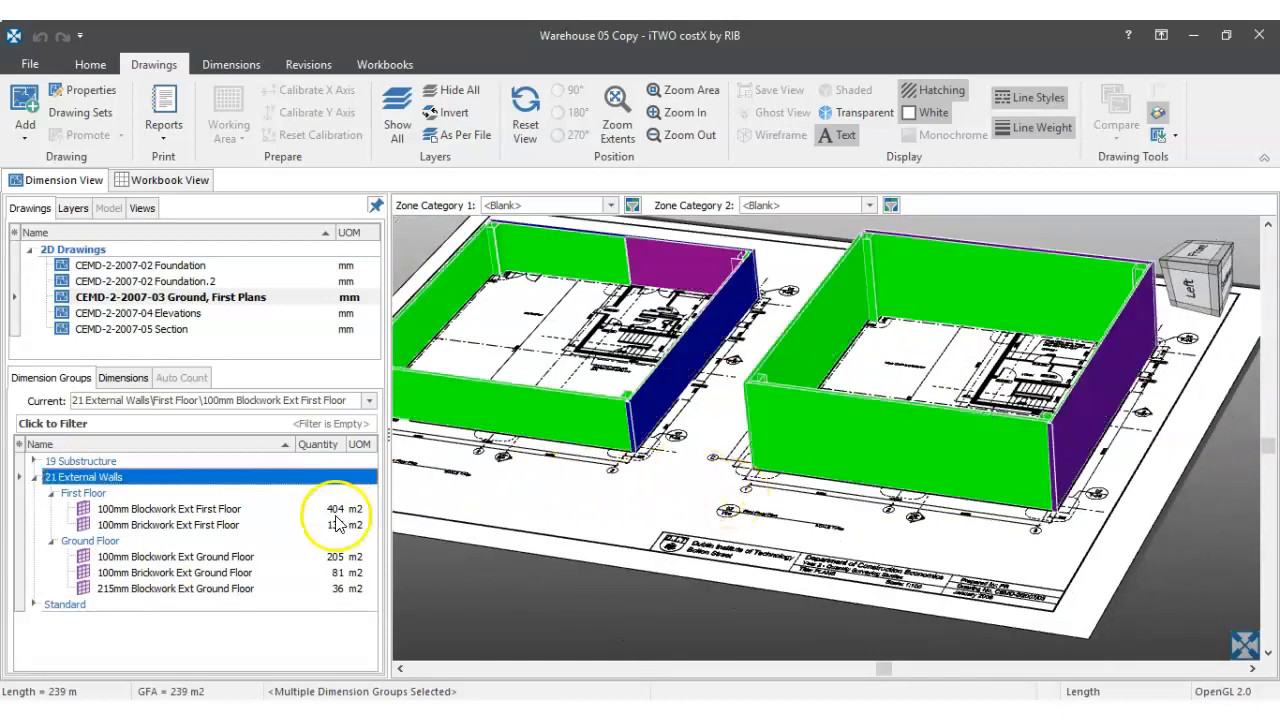